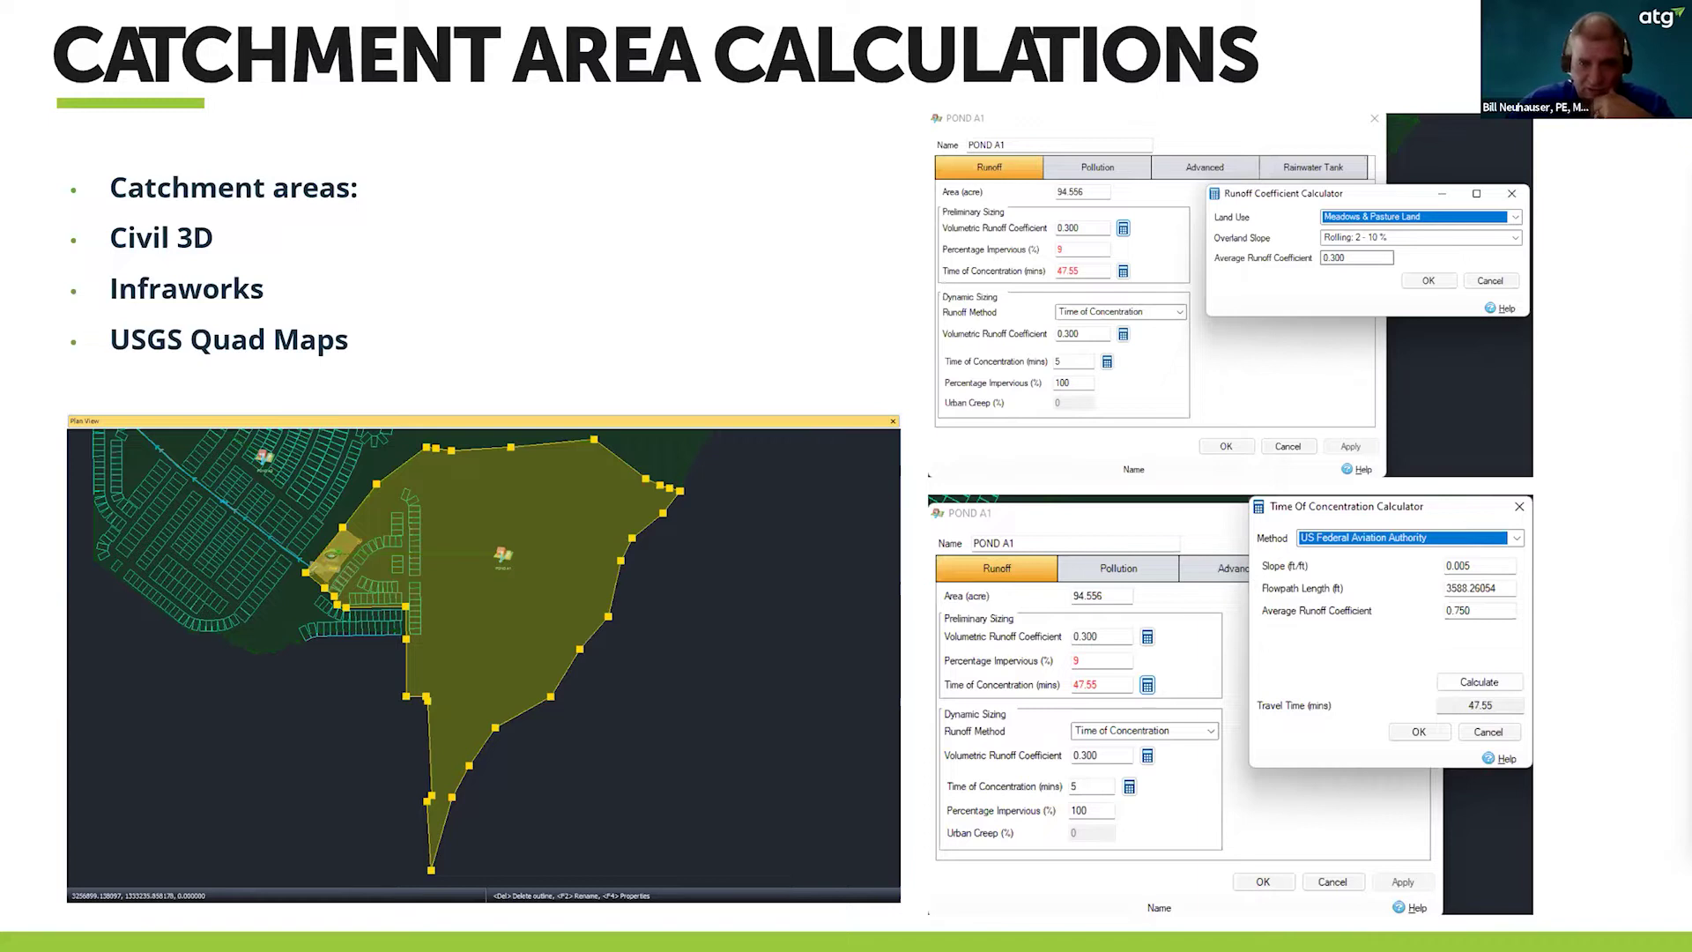
# - Advance to the DEMO slide and switch to the RollingHill-Big model in InfraWorks
pyautogui.press('Right')
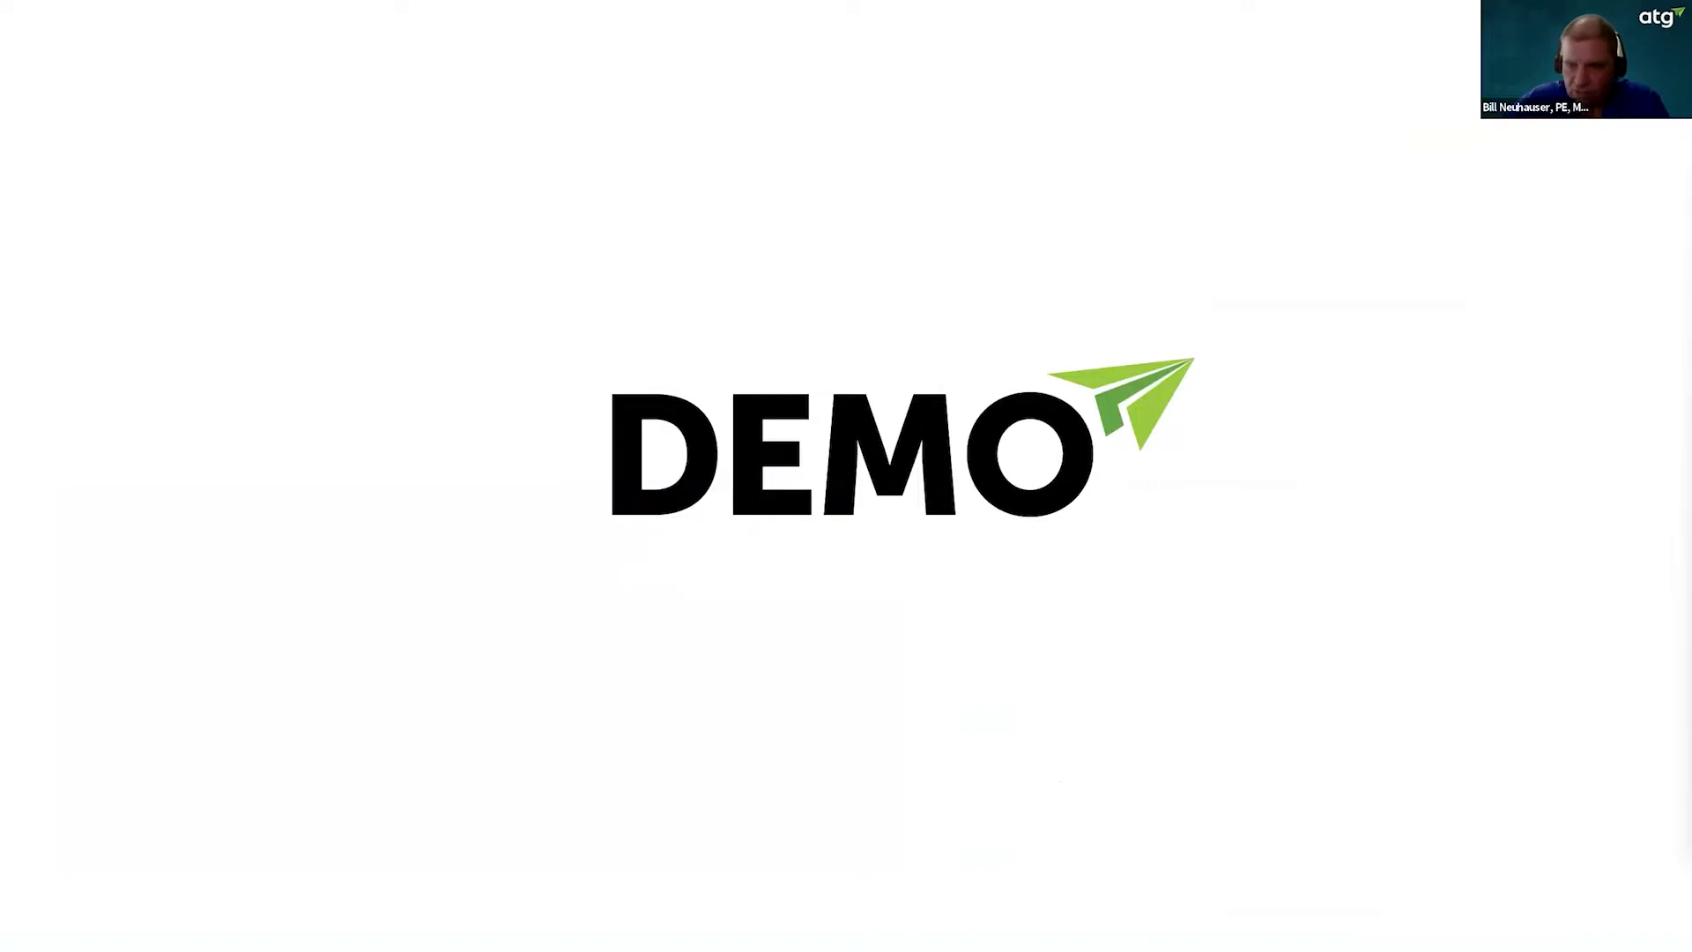
pyautogui.hotkey('alt', 'Tab')
pyautogui.moveTo(941, 624); pyautogui.dragTo(826, 780)
# - Zoom and pan the InfraWorks terrain to recentre the proposed subdivision
pyautogui.scroll(-3, 826, 774)
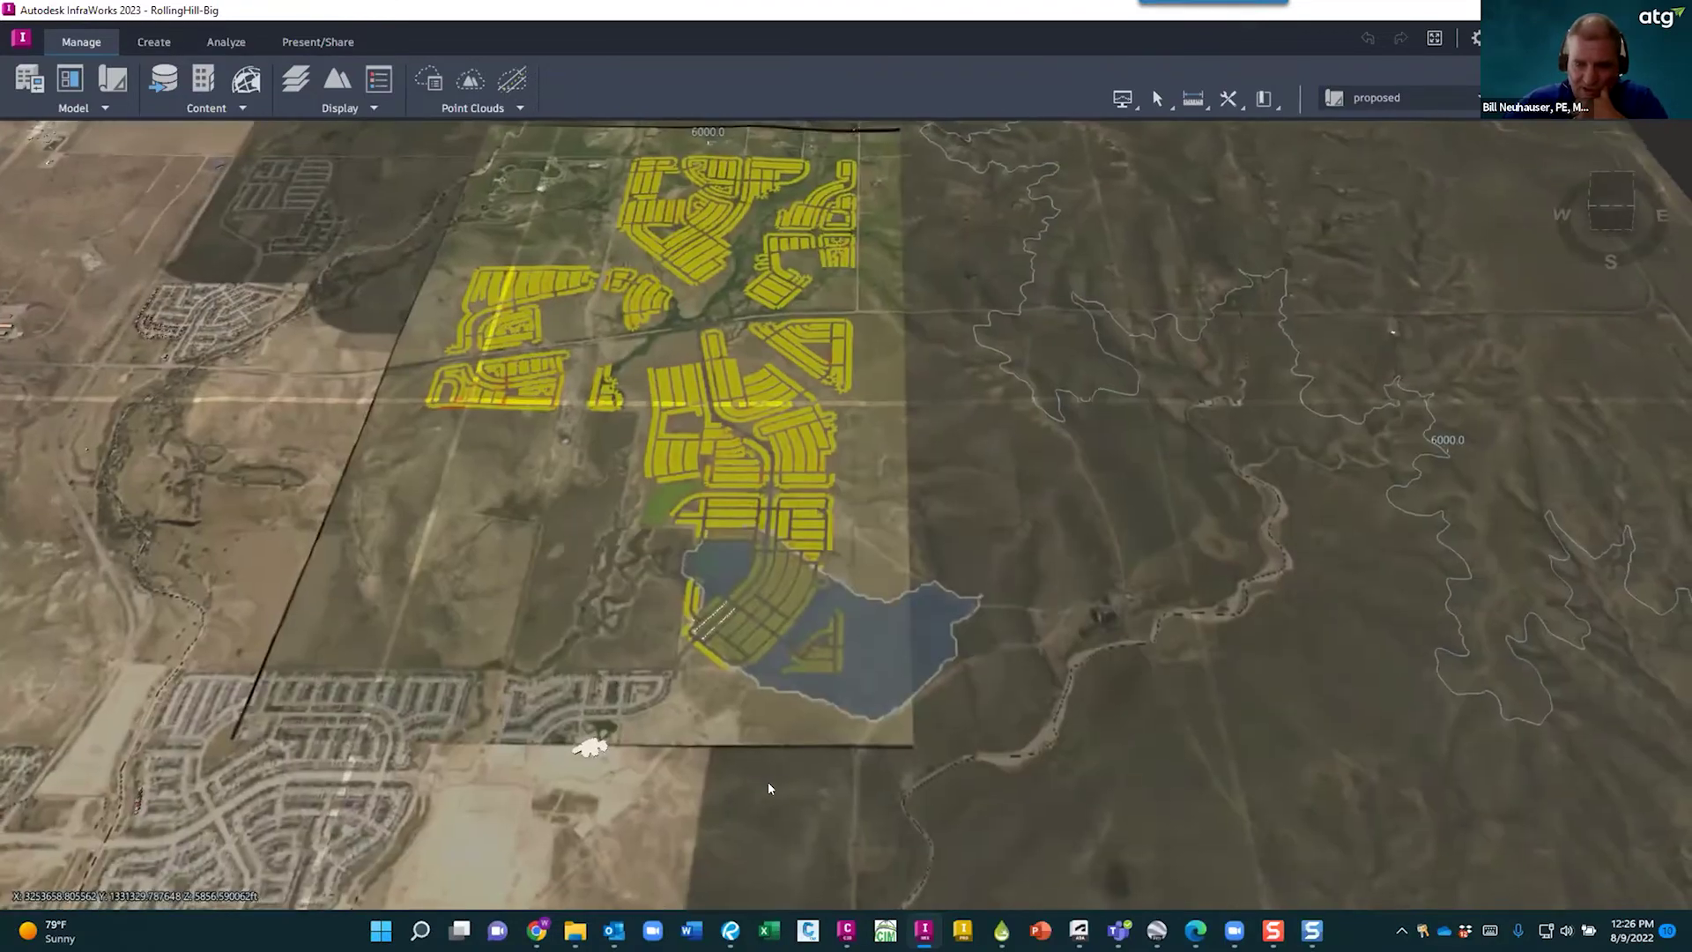
pyautogui.scroll(2, 749, 732)
pyautogui.scroll(3, 739, 712)
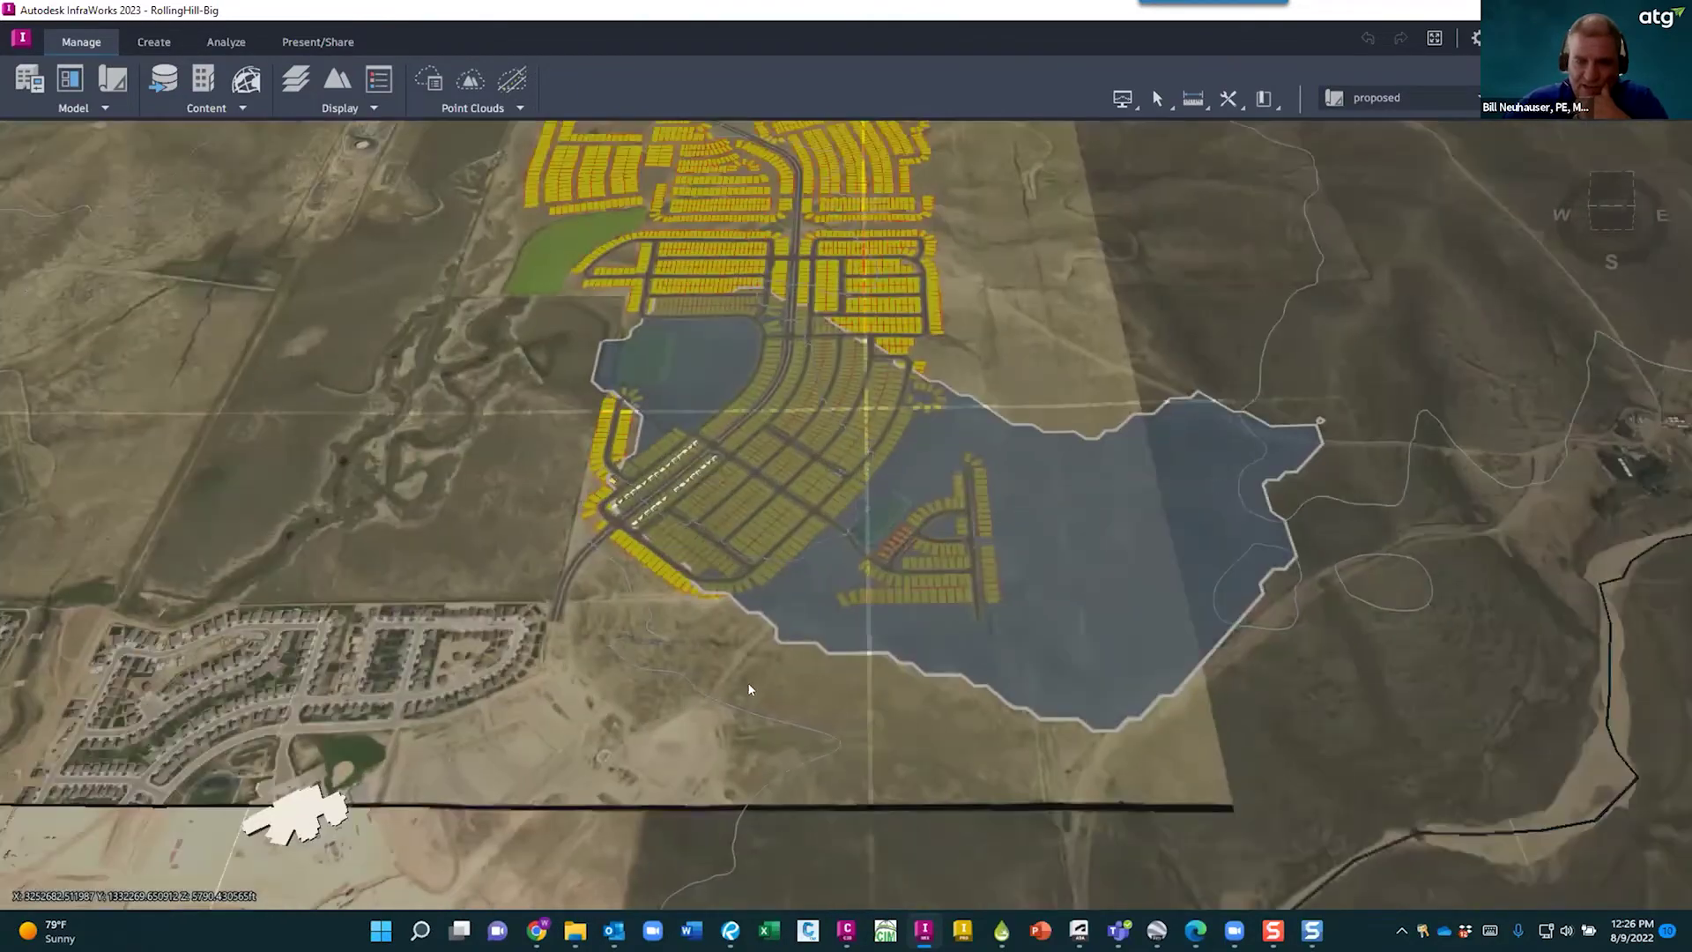
pyautogui.scroll(2, 712, 638)
pyautogui.scroll(-5, 710, 632)
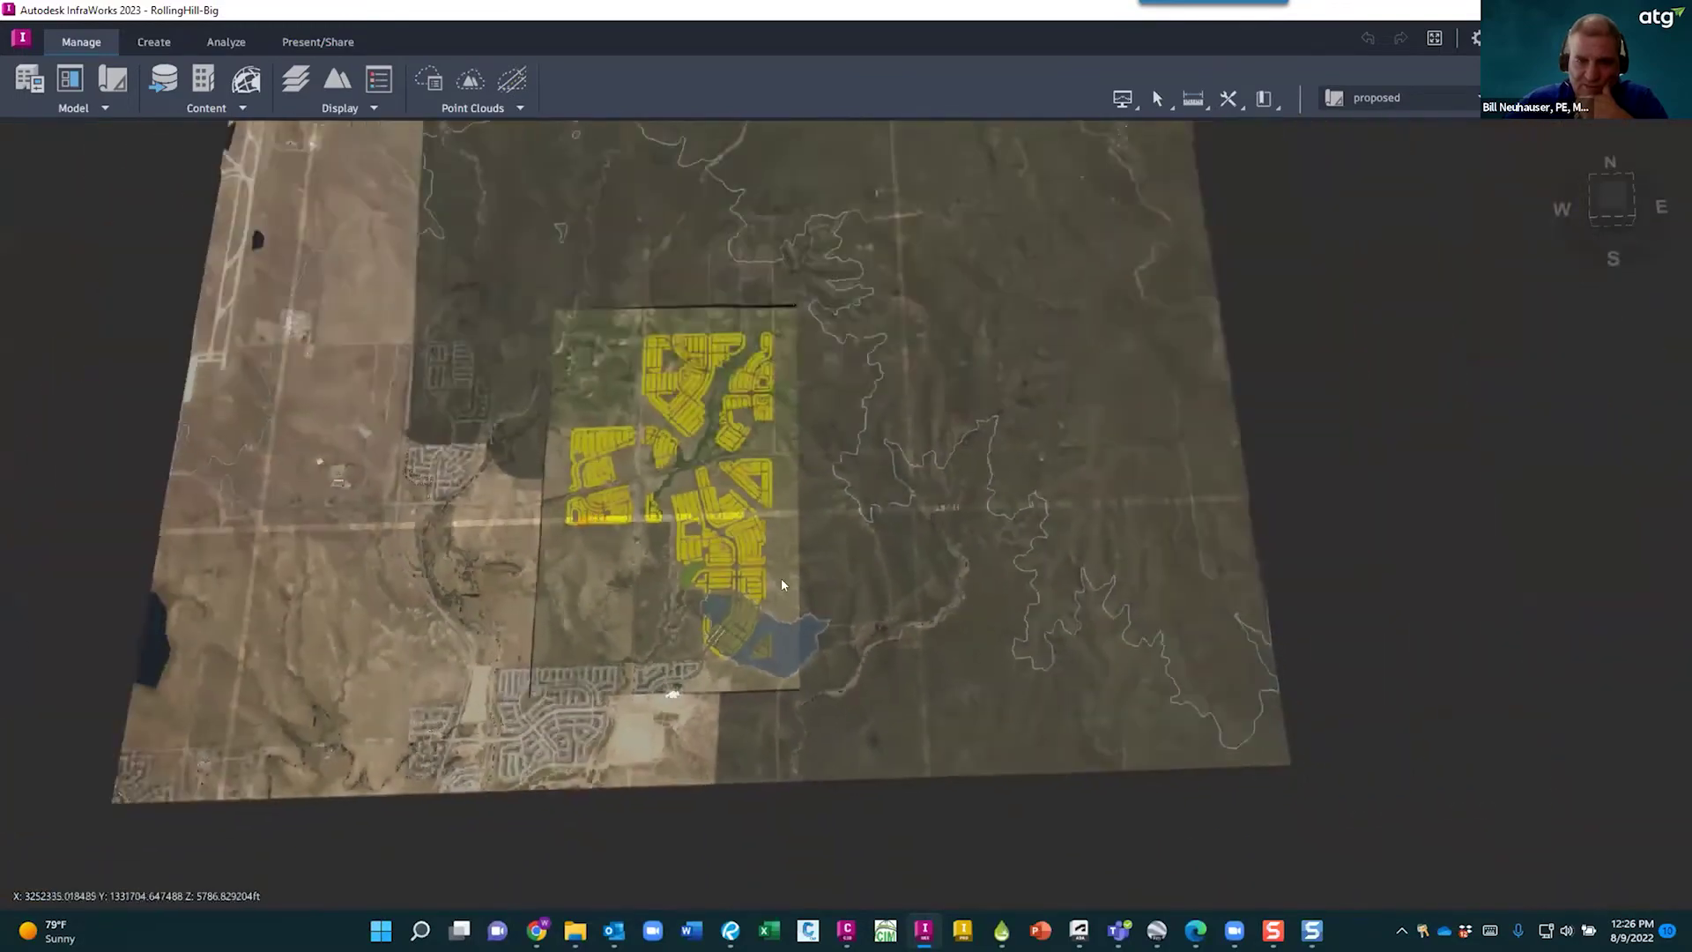
pyautogui.scroll(-1, 782, 579)
pyautogui.moveTo(823, 571); pyautogui.dragTo(791, 679, button='middle')
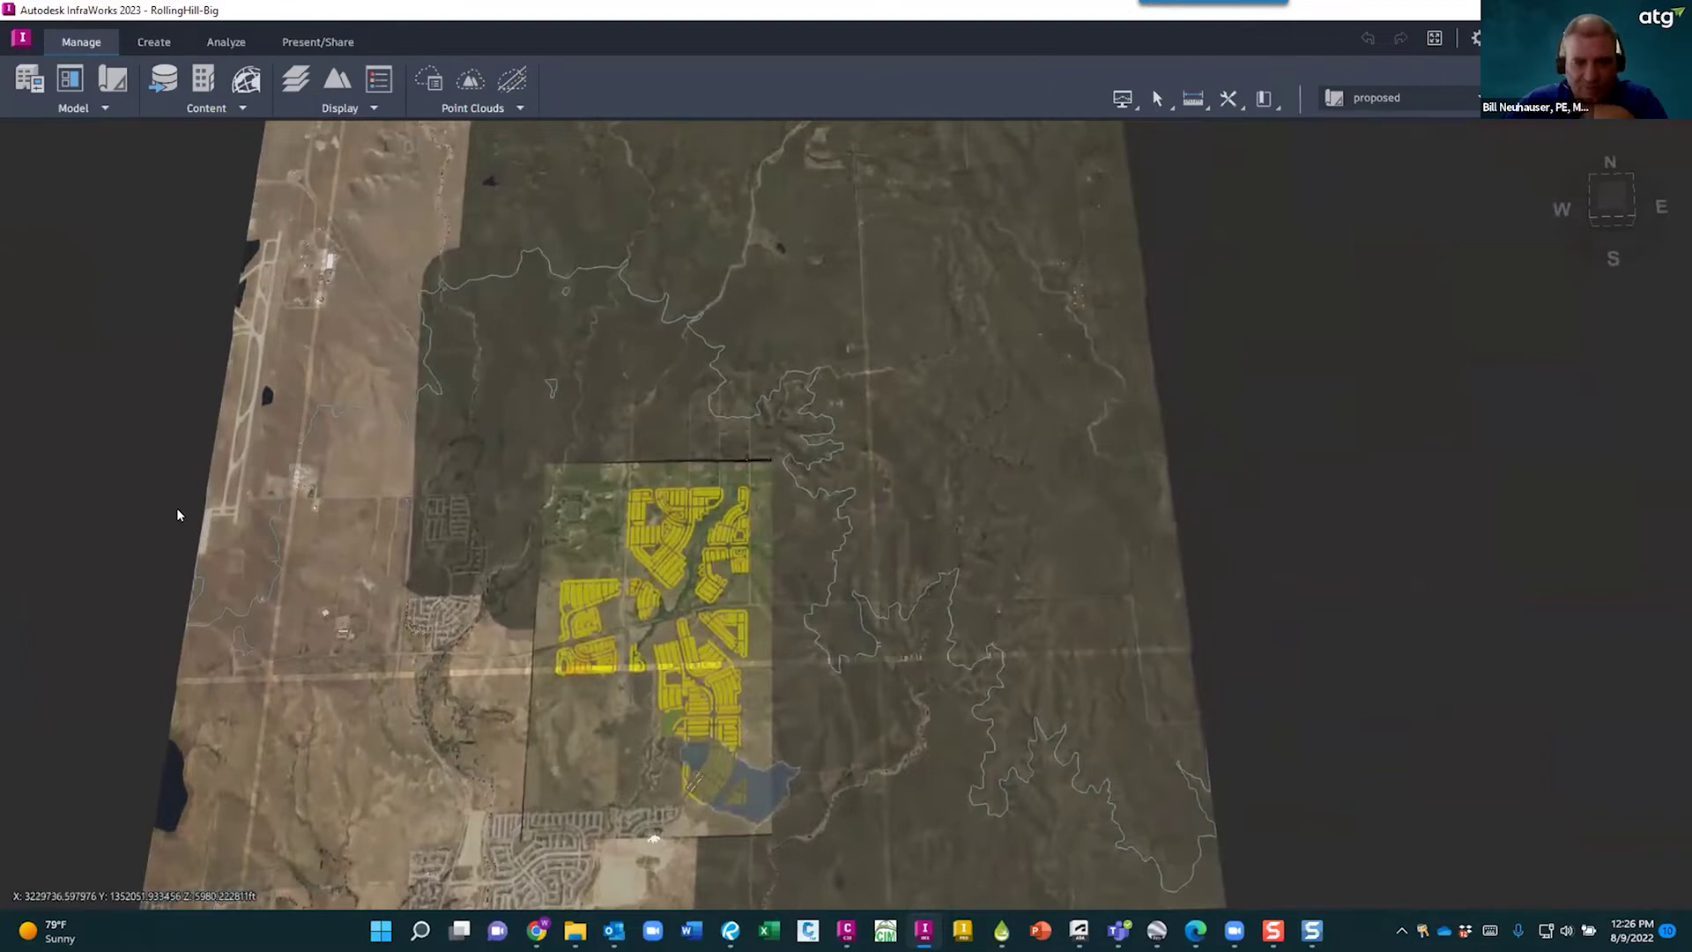
pyautogui.moveTo(643, 320); pyautogui.dragTo(484, 308, button='middle')
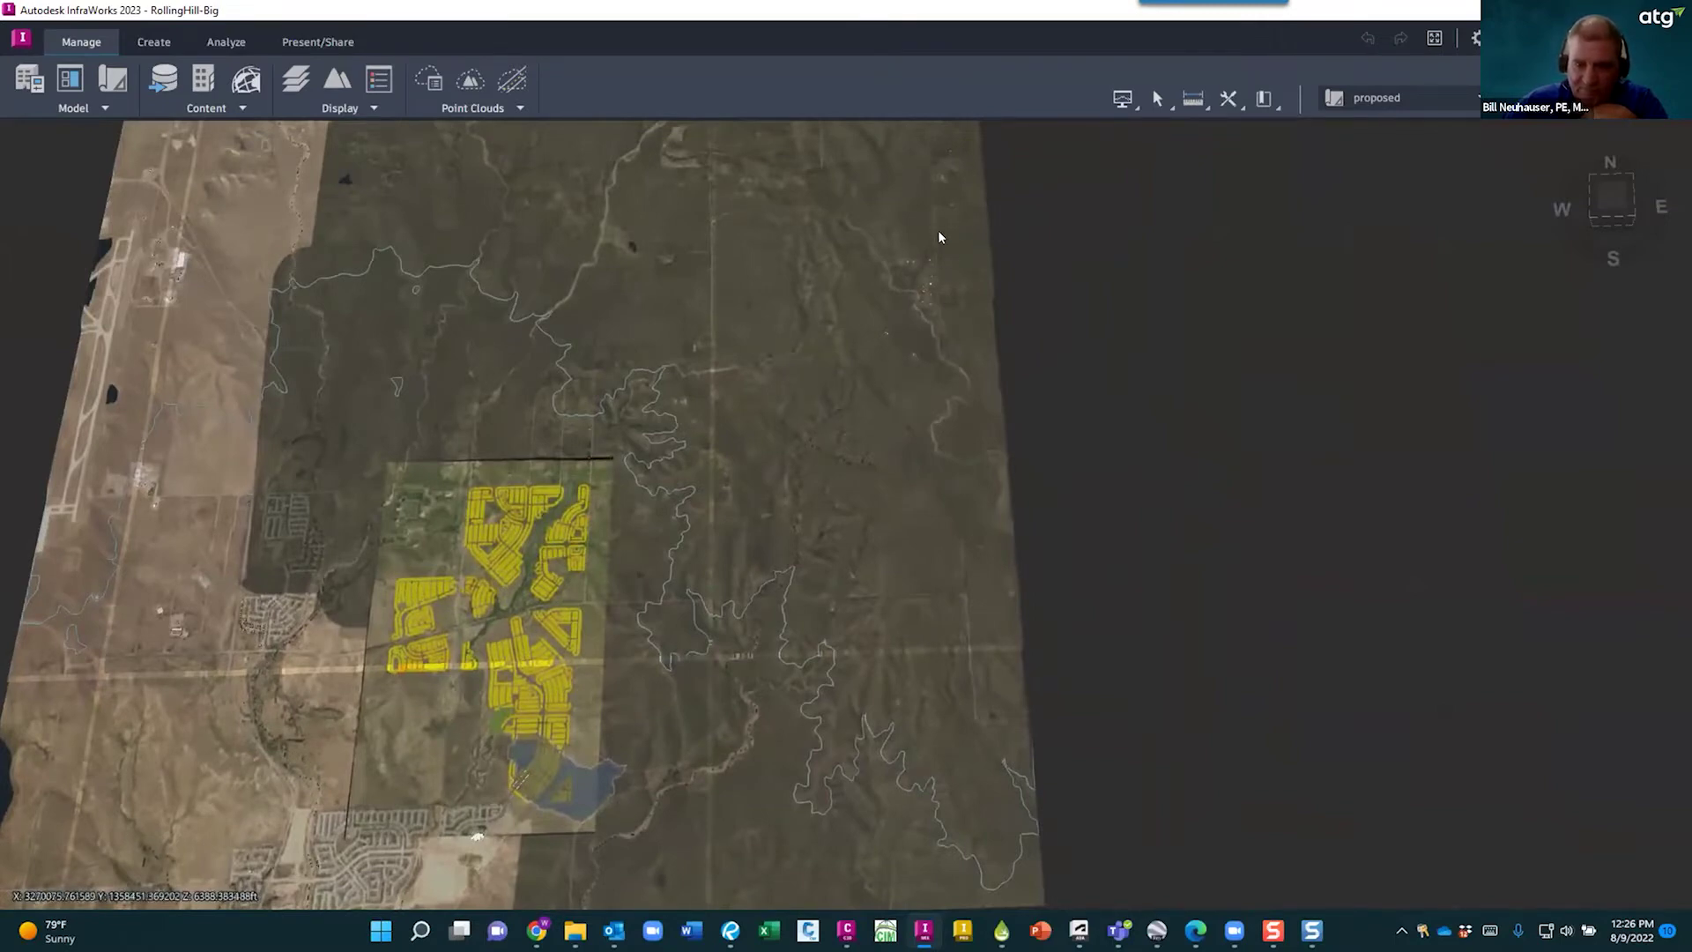
pyautogui.moveTo(797, 423); pyautogui.dragTo(992, 415, button='middle')
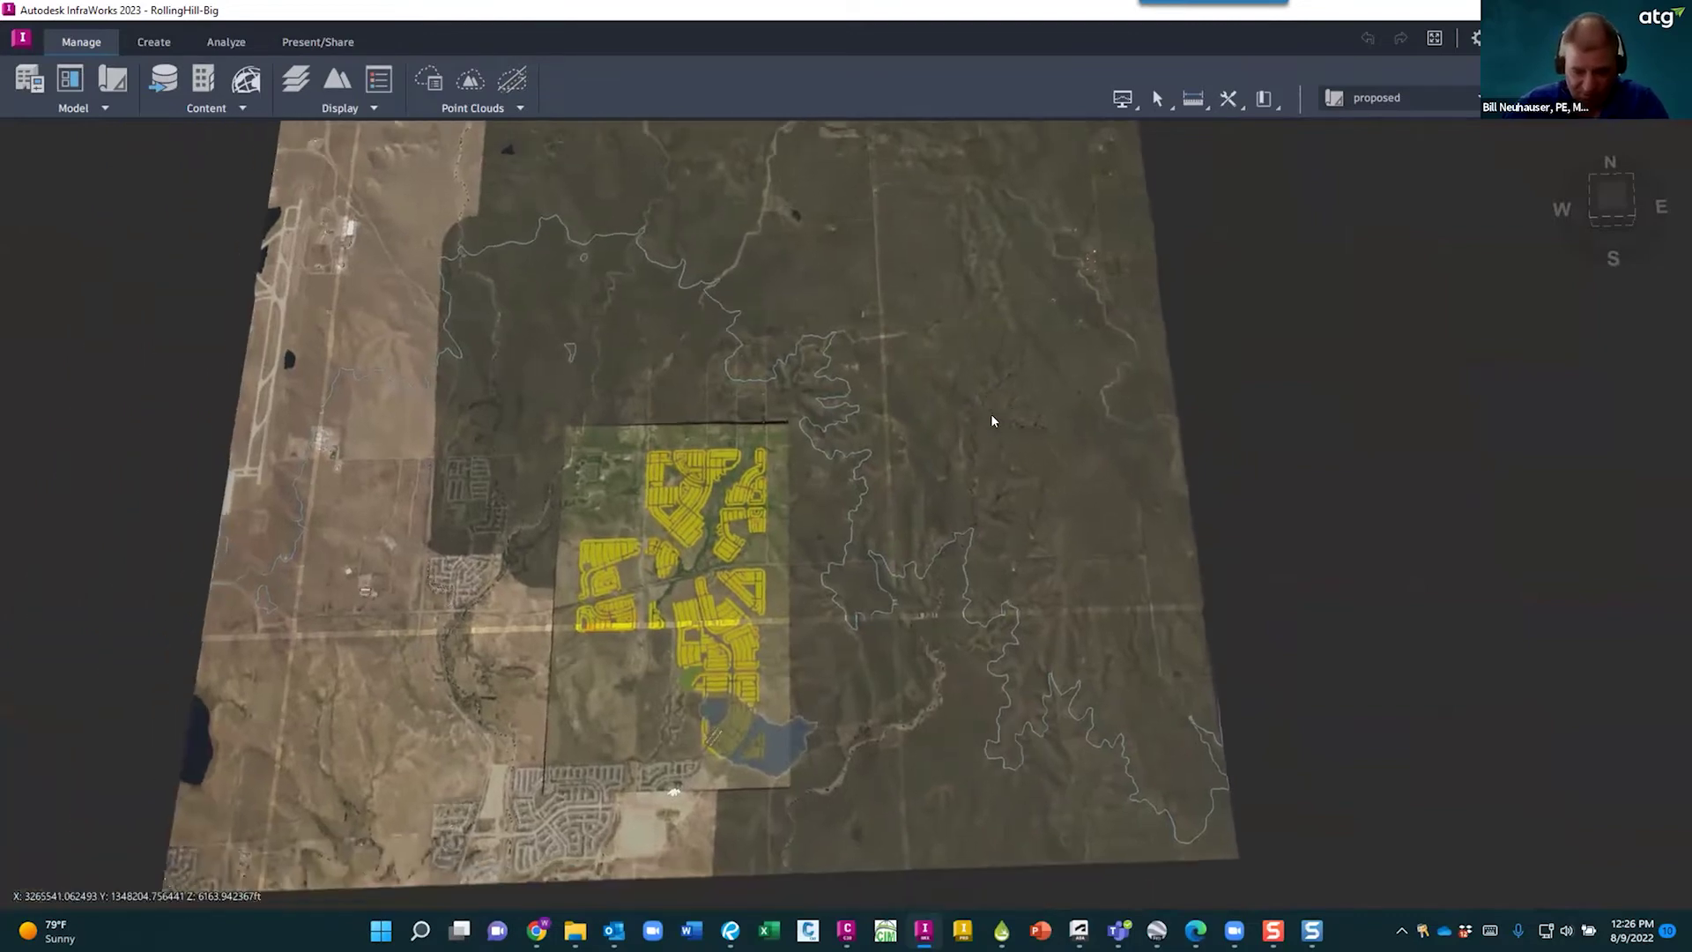
pyautogui.moveTo(582, 851); pyautogui.dragTo(665, 690, button='middle')
pyautogui.scroll(5, 675, 683)
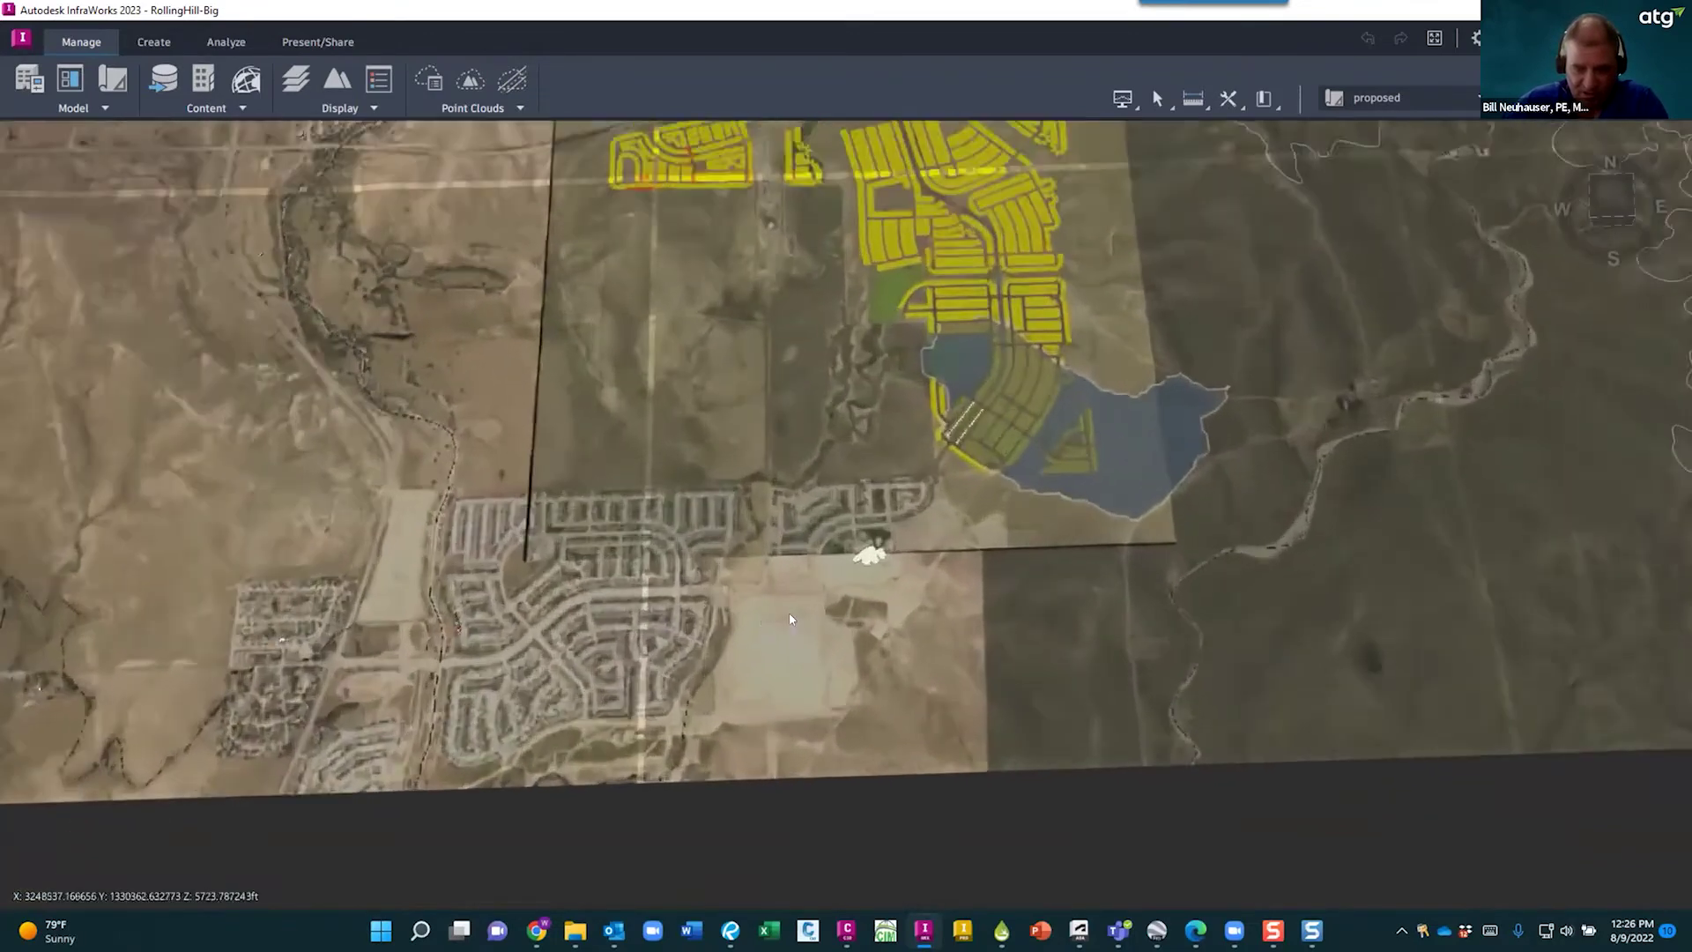
pyautogui.scroll(-5, 542, 491)
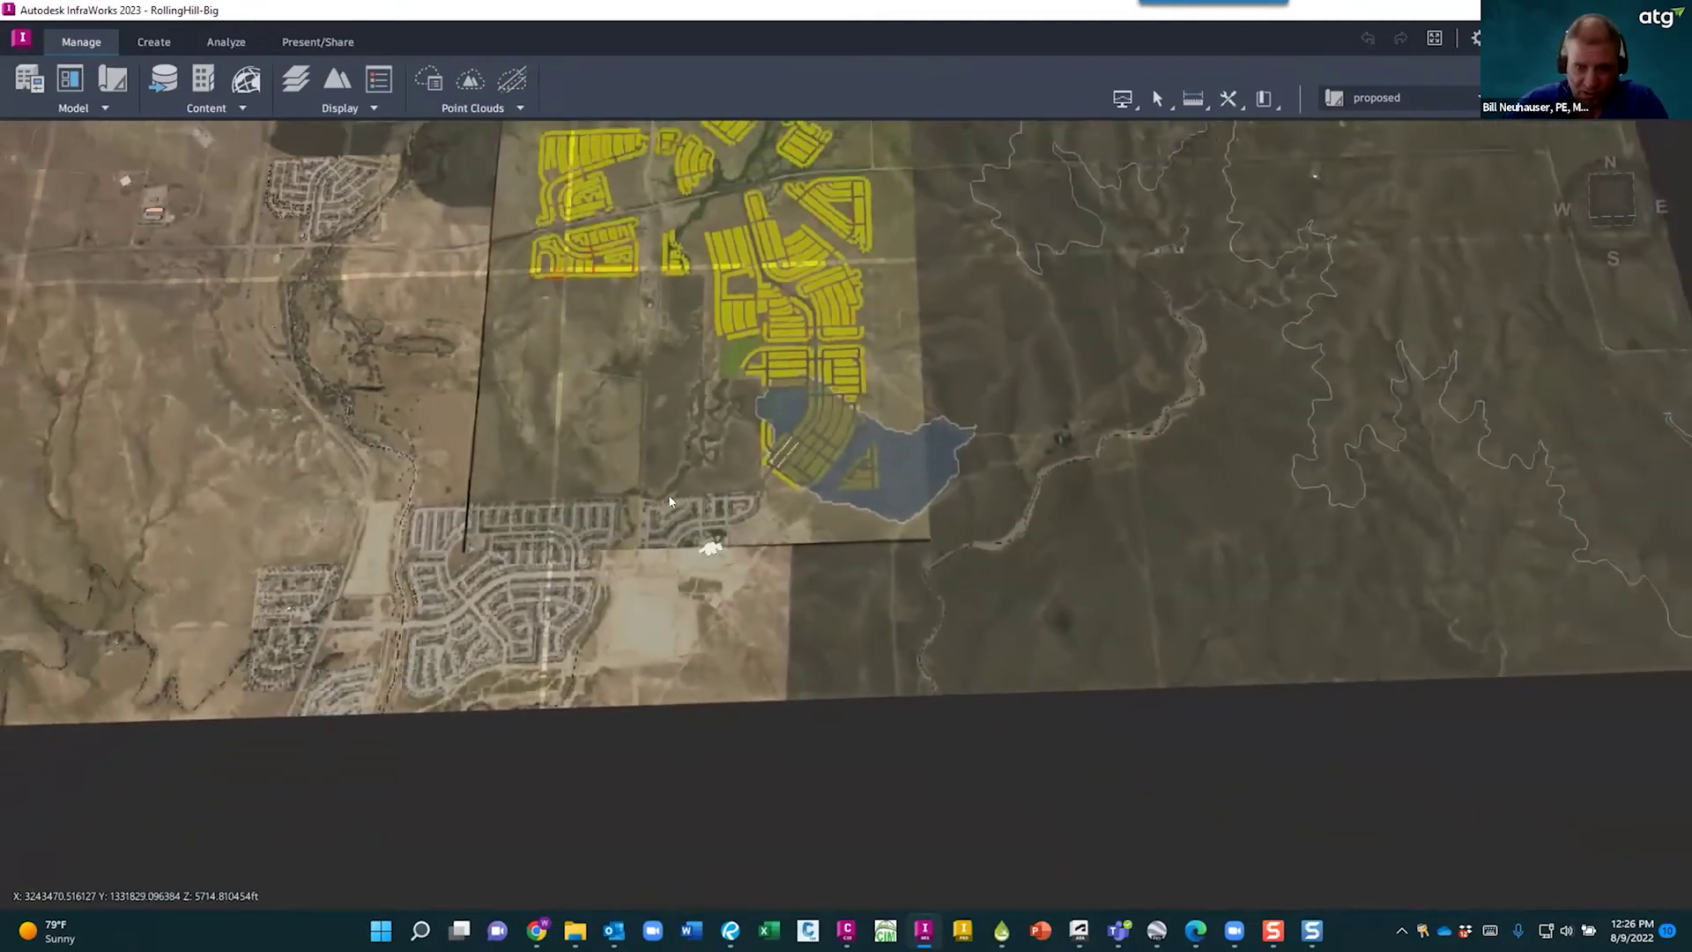
pyautogui.scroll(3, 578, 626)
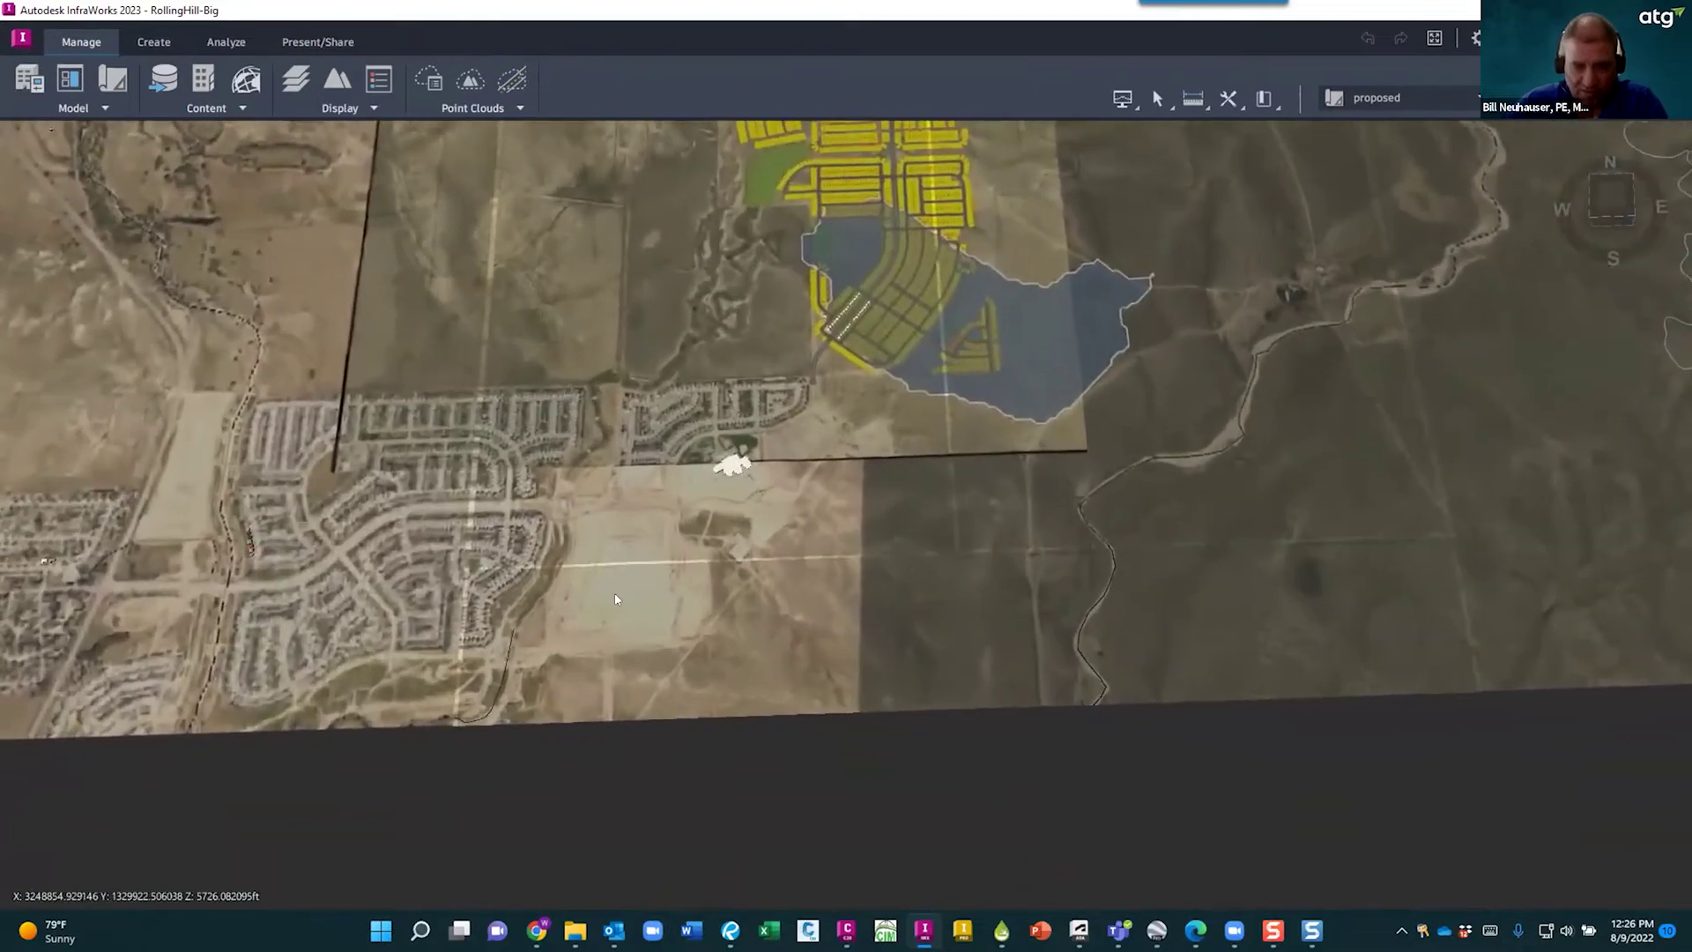
# - Tilt the view top-down and bring the blue pond watershed into view
pyautogui.moveTo(586, 559); pyautogui.dragTo(588, 607)
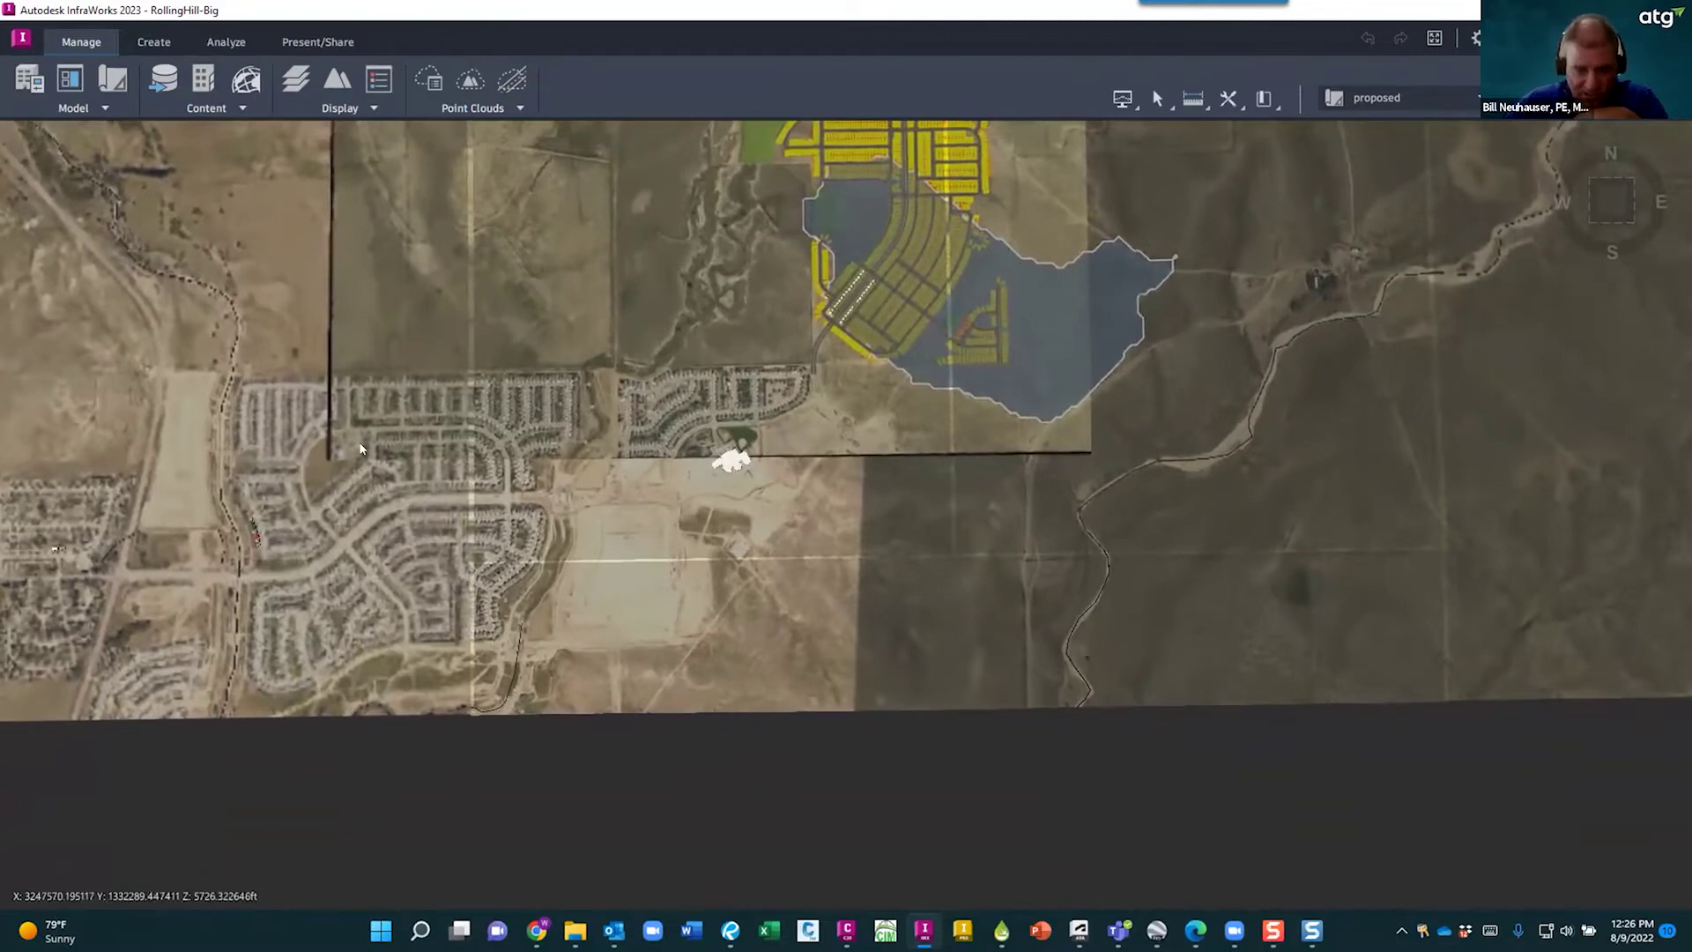
pyautogui.scroll(5, 742, 556)
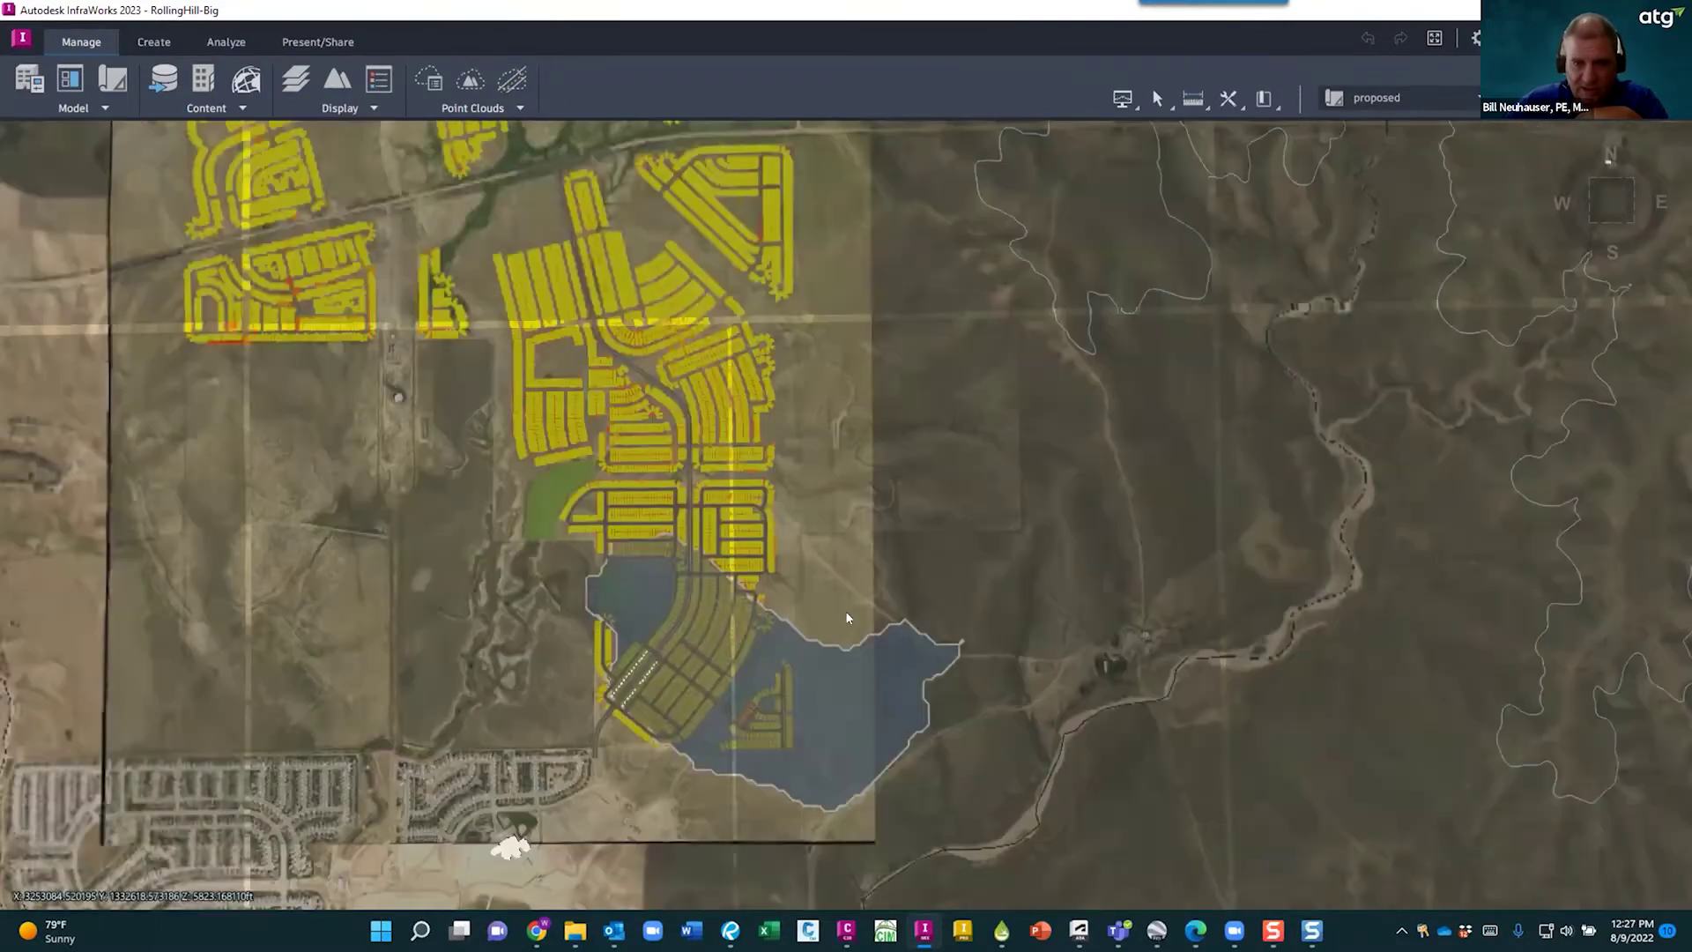
pyautogui.moveTo(511, 210); pyautogui.dragTo(485, 395, button='middle')
pyautogui.moveTo(825, 621); pyautogui.dragTo(891, 361, button='middle')
pyautogui.scroll(4, 721, 706)
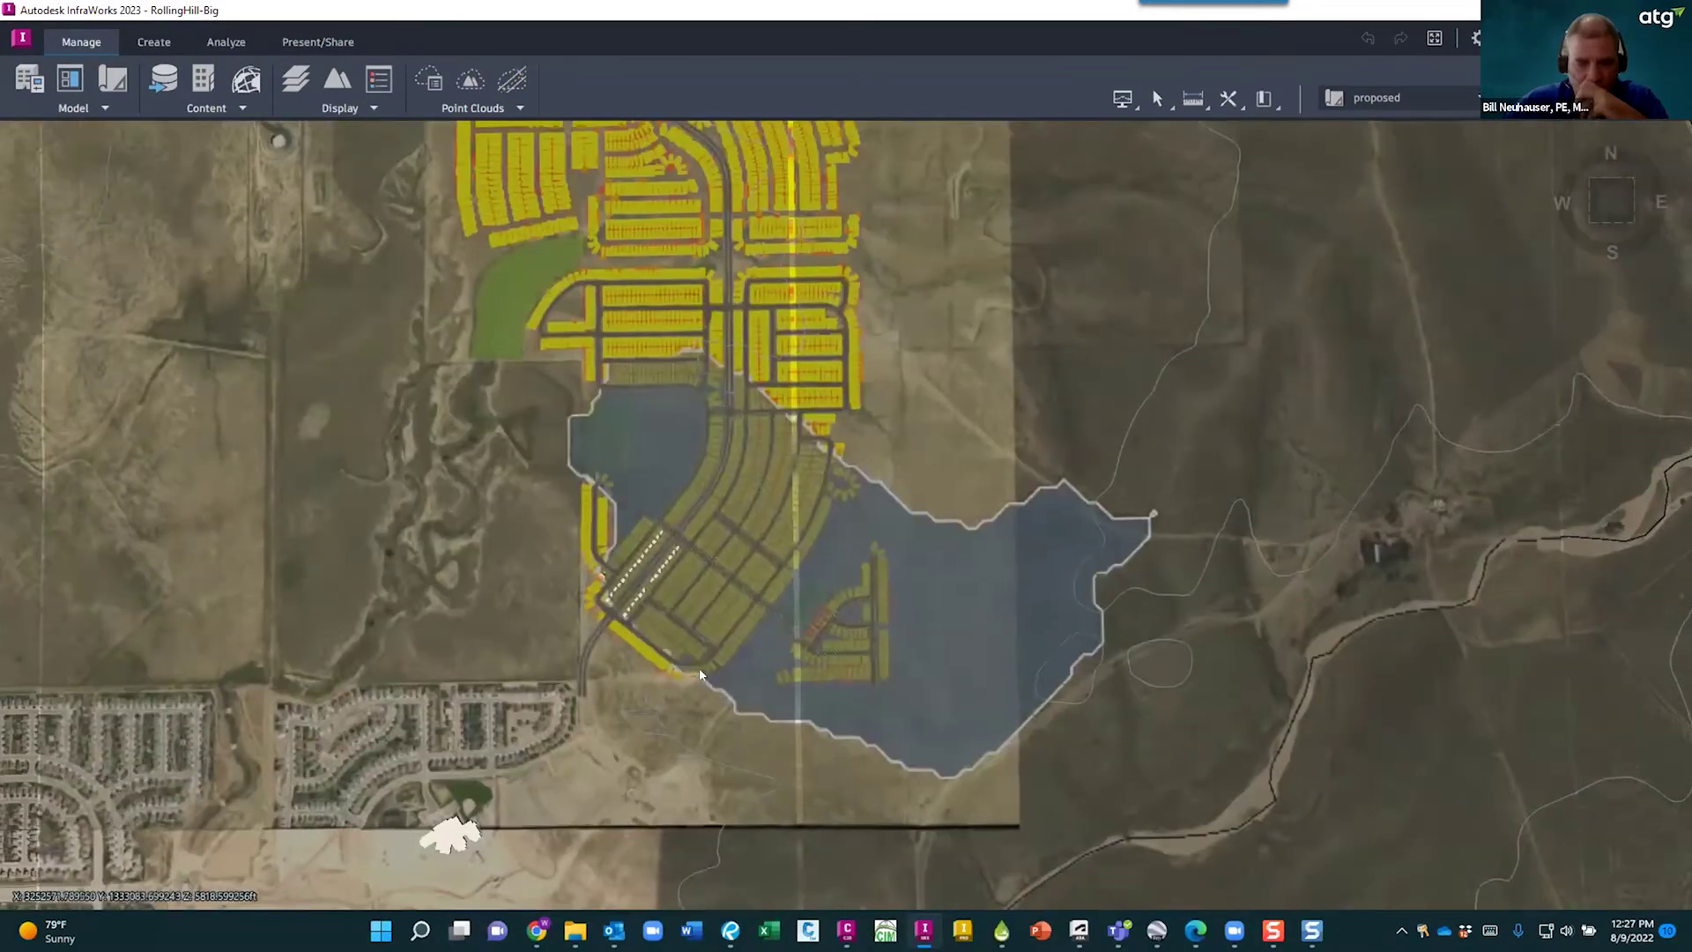
pyautogui.scroll(5, 670, 599)
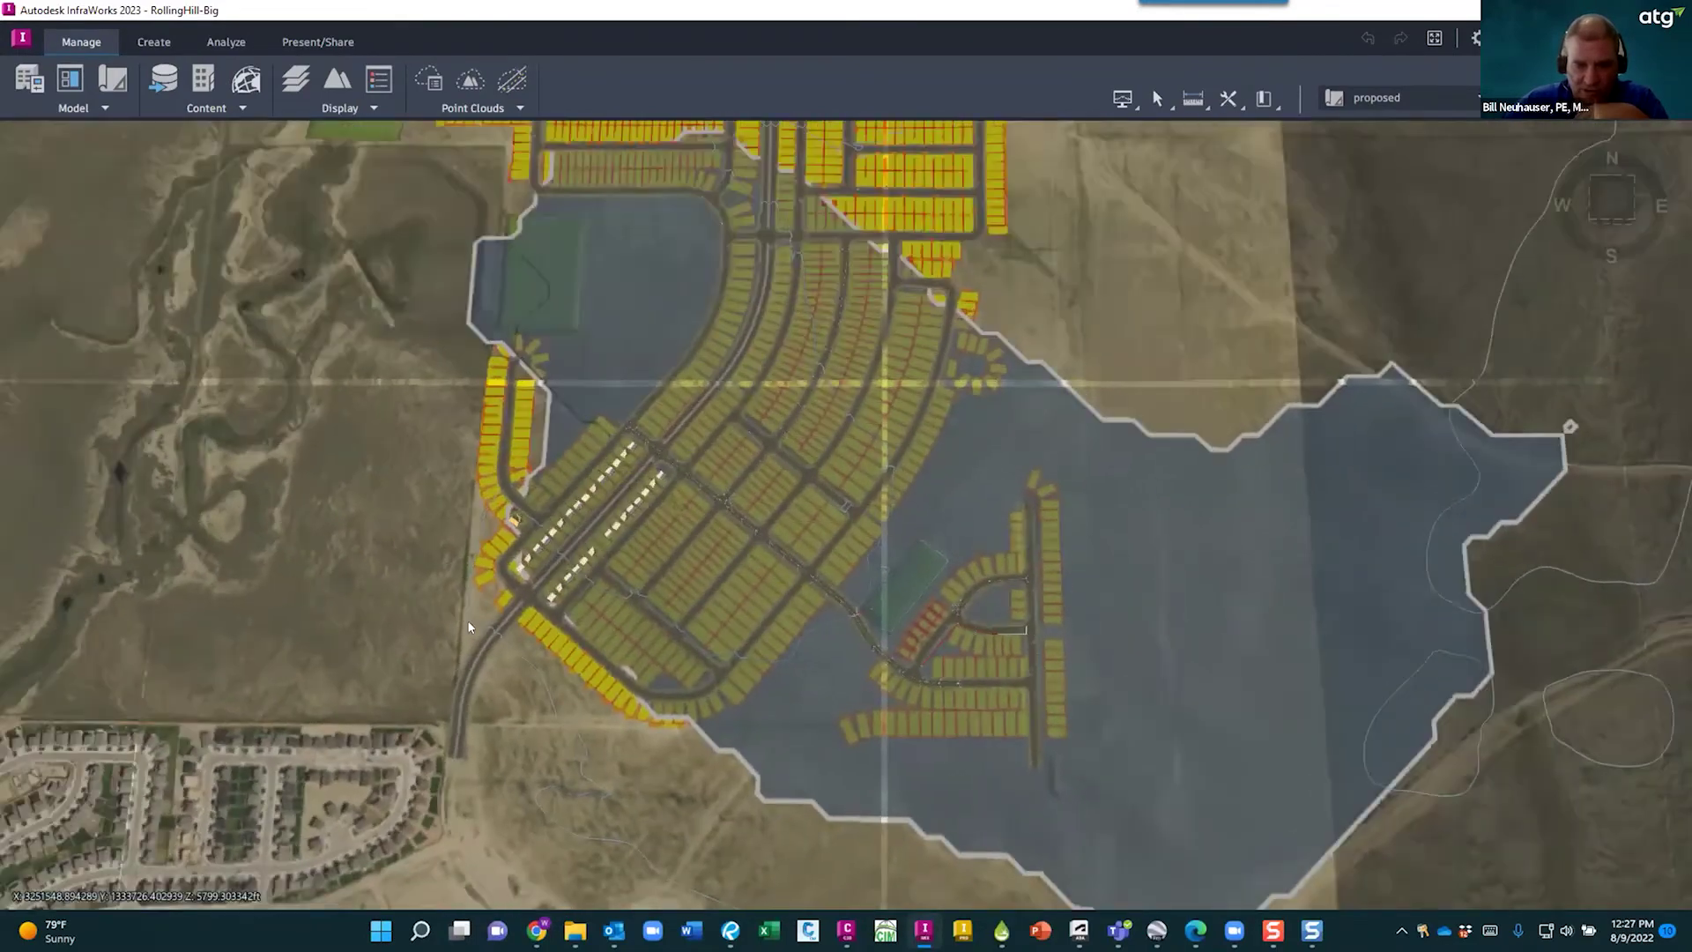
pyautogui.scroll(-3, 355, 471)
pyautogui.moveTo(330, 395); pyautogui.dragTo(565, 625, button='middle')
pyautogui.moveTo(499, 653); pyautogui.dragTo(557, 677)
pyautogui.scroll(1, 907, 753)
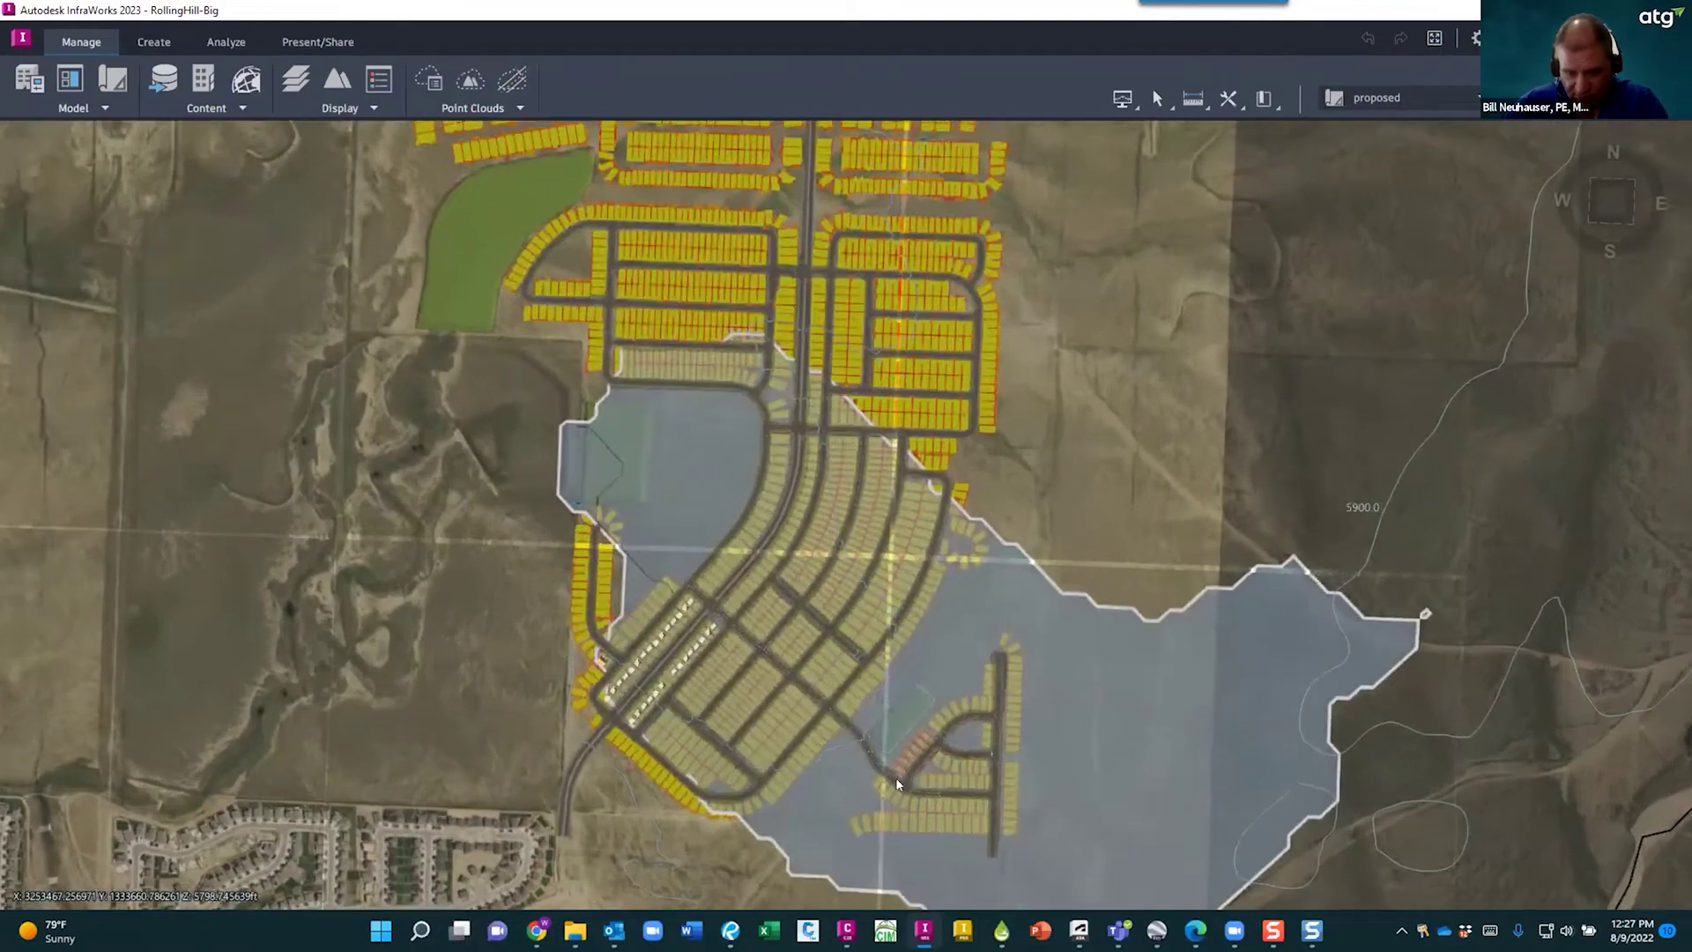
pyautogui.scroll(3, 907, 756)
# - Refine the map to a close, north-up overhead view of the subdivision and watershed
pyautogui.moveTo(888, 669); pyautogui.dragTo(732, 533)
pyautogui.moveTo(113, 515); pyautogui.dragTo(119, 627)
pyautogui.scroll(-3, 145, 529)
pyautogui.moveTo(488, 652); pyautogui.dragTo(834, 792, button='middle')
pyautogui.scroll(-2, 536, 551)
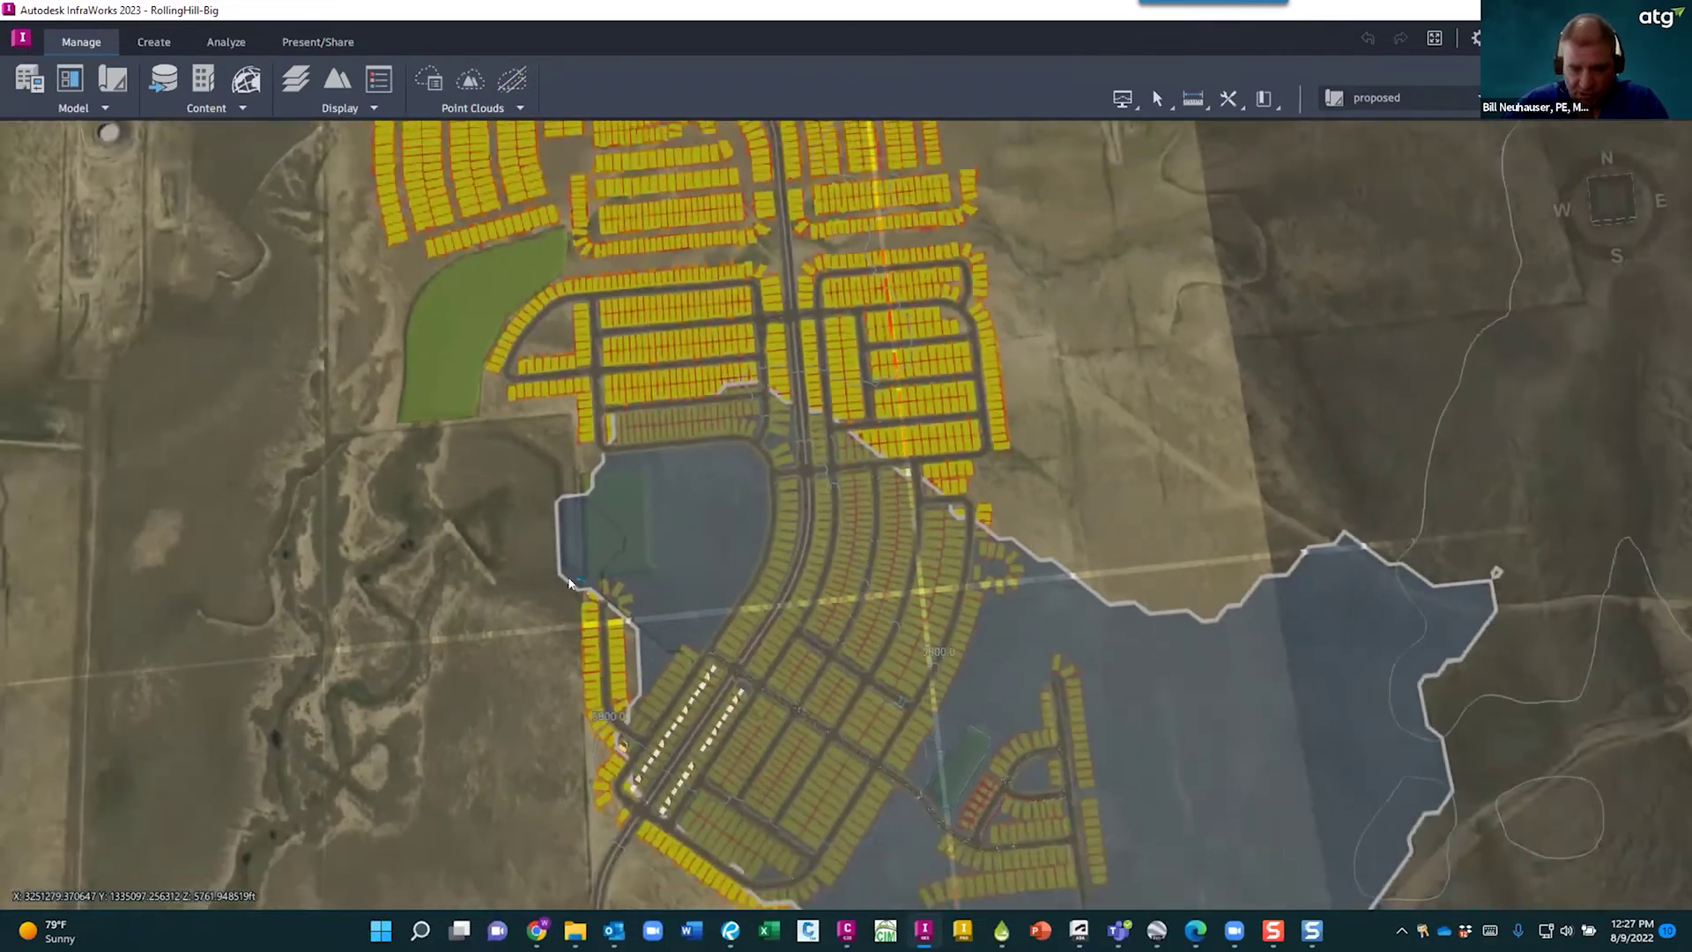
pyautogui.scroll(-2, 534, 553)
pyautogui.moveTo(450, 622); pyautogui.dragTo(428, 557, button='middle')
pyautogui.moveTo(545, 743); pyautogui.dragTo(569, 710)
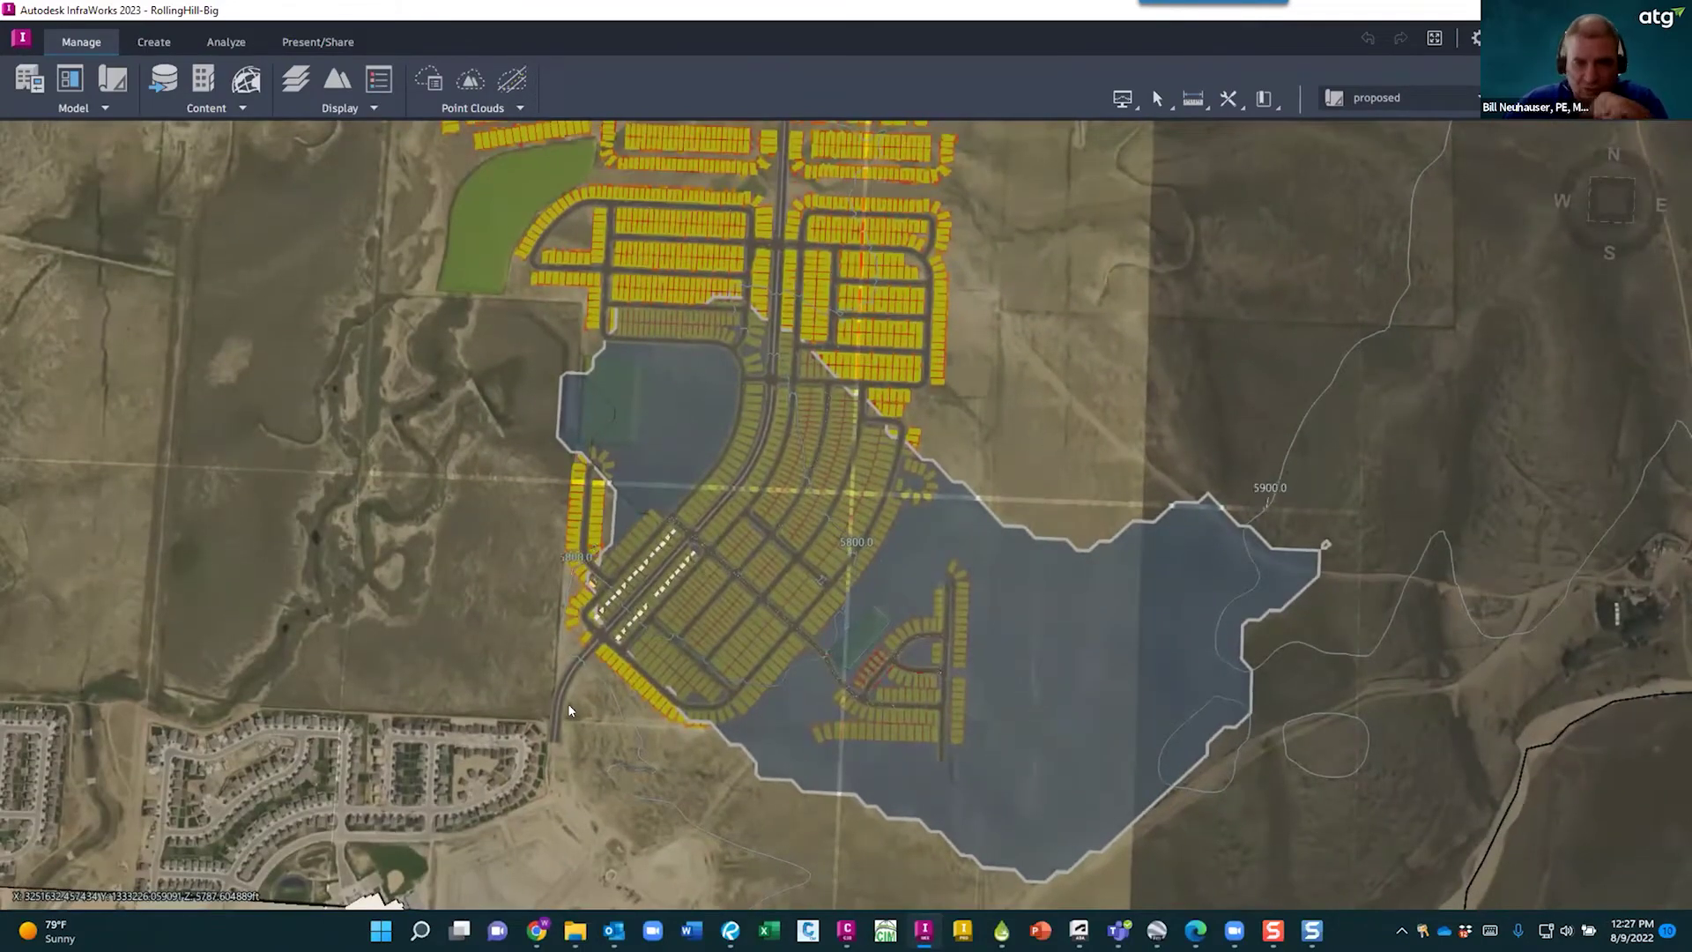
pyautogui.moveTo(485, 527); pyautogui.dragTo(530, 593)
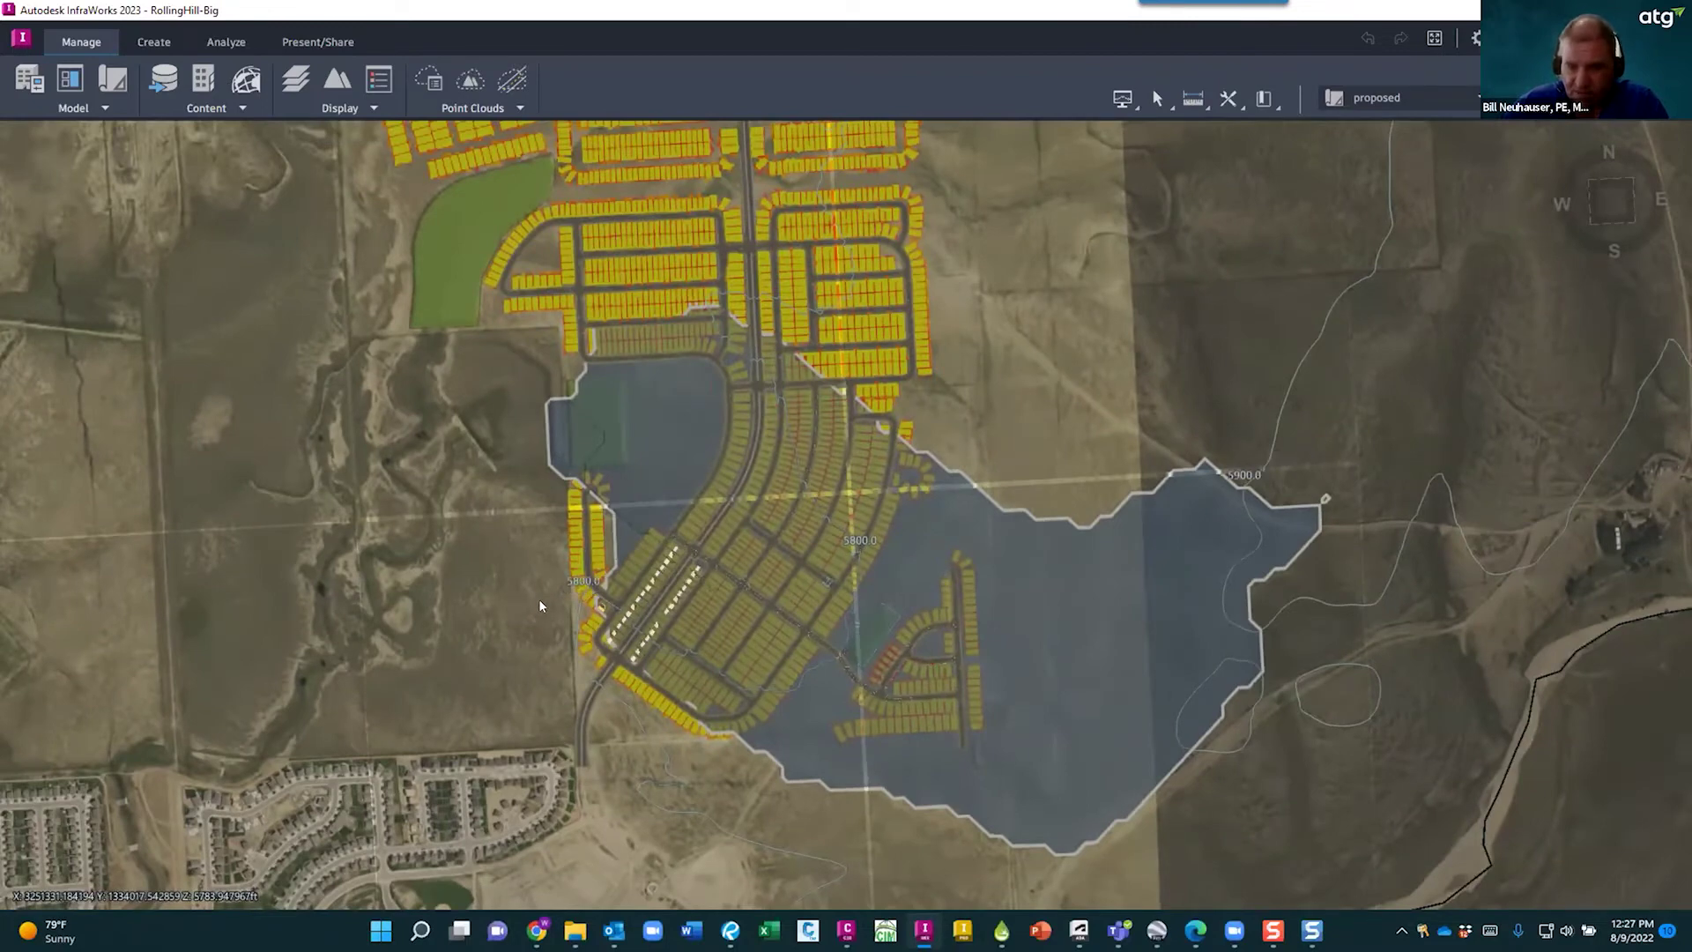
pyautogui.scroll(1, 833, 705)
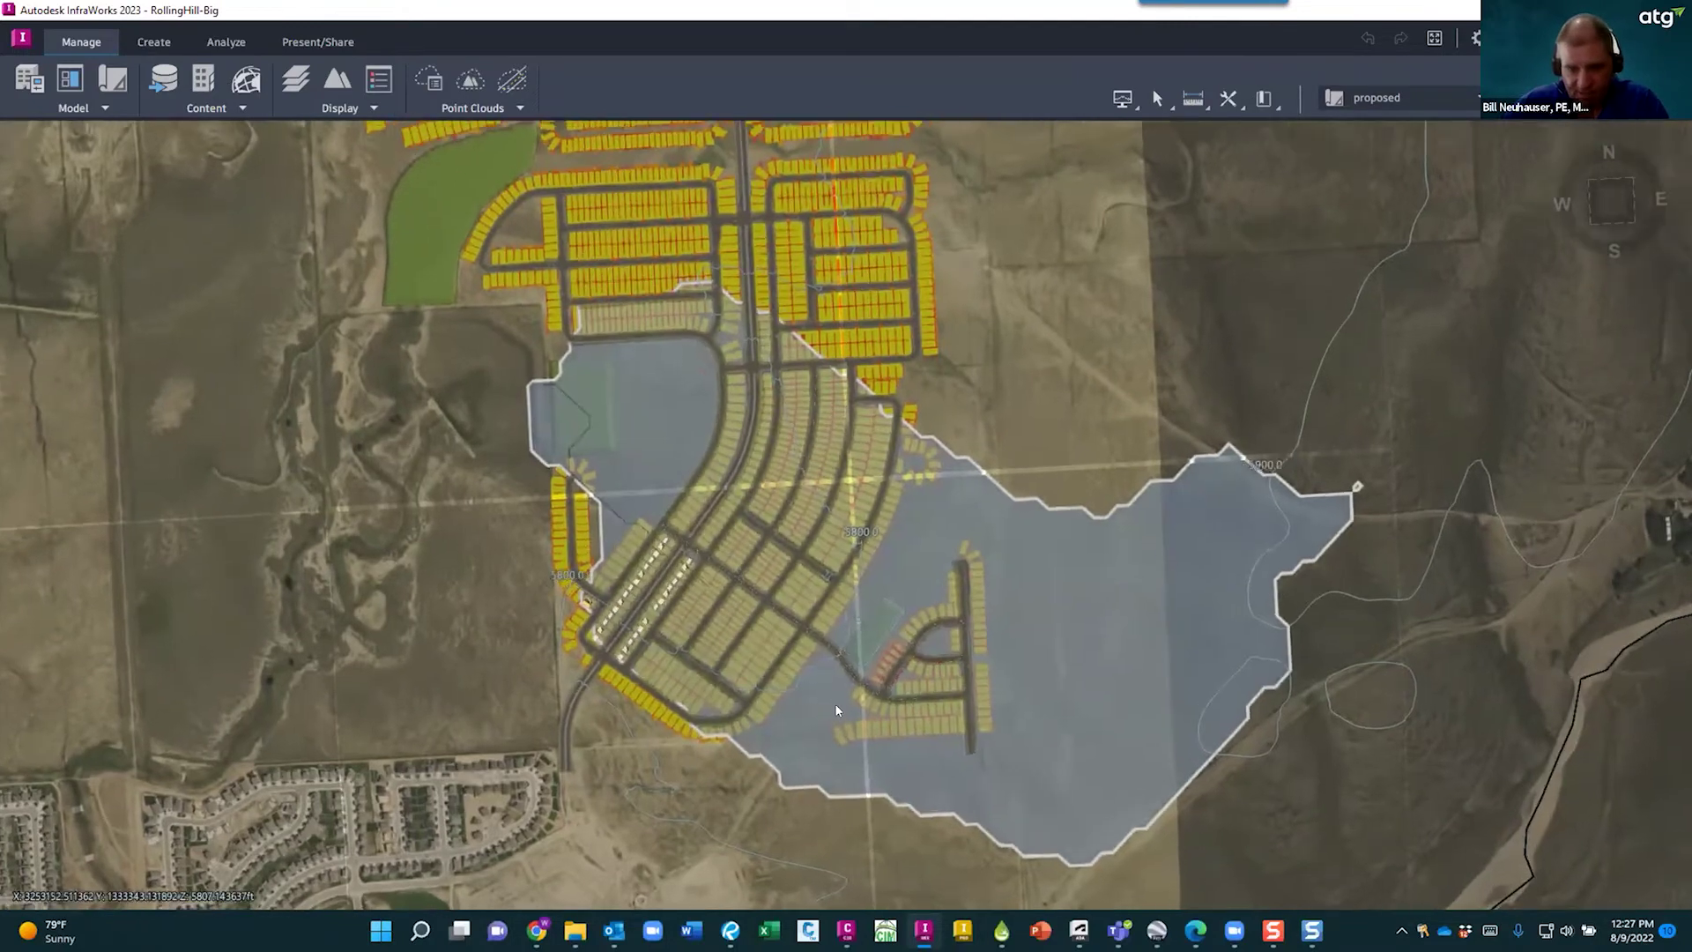
pyautogui.scroll(2, 713, 641)
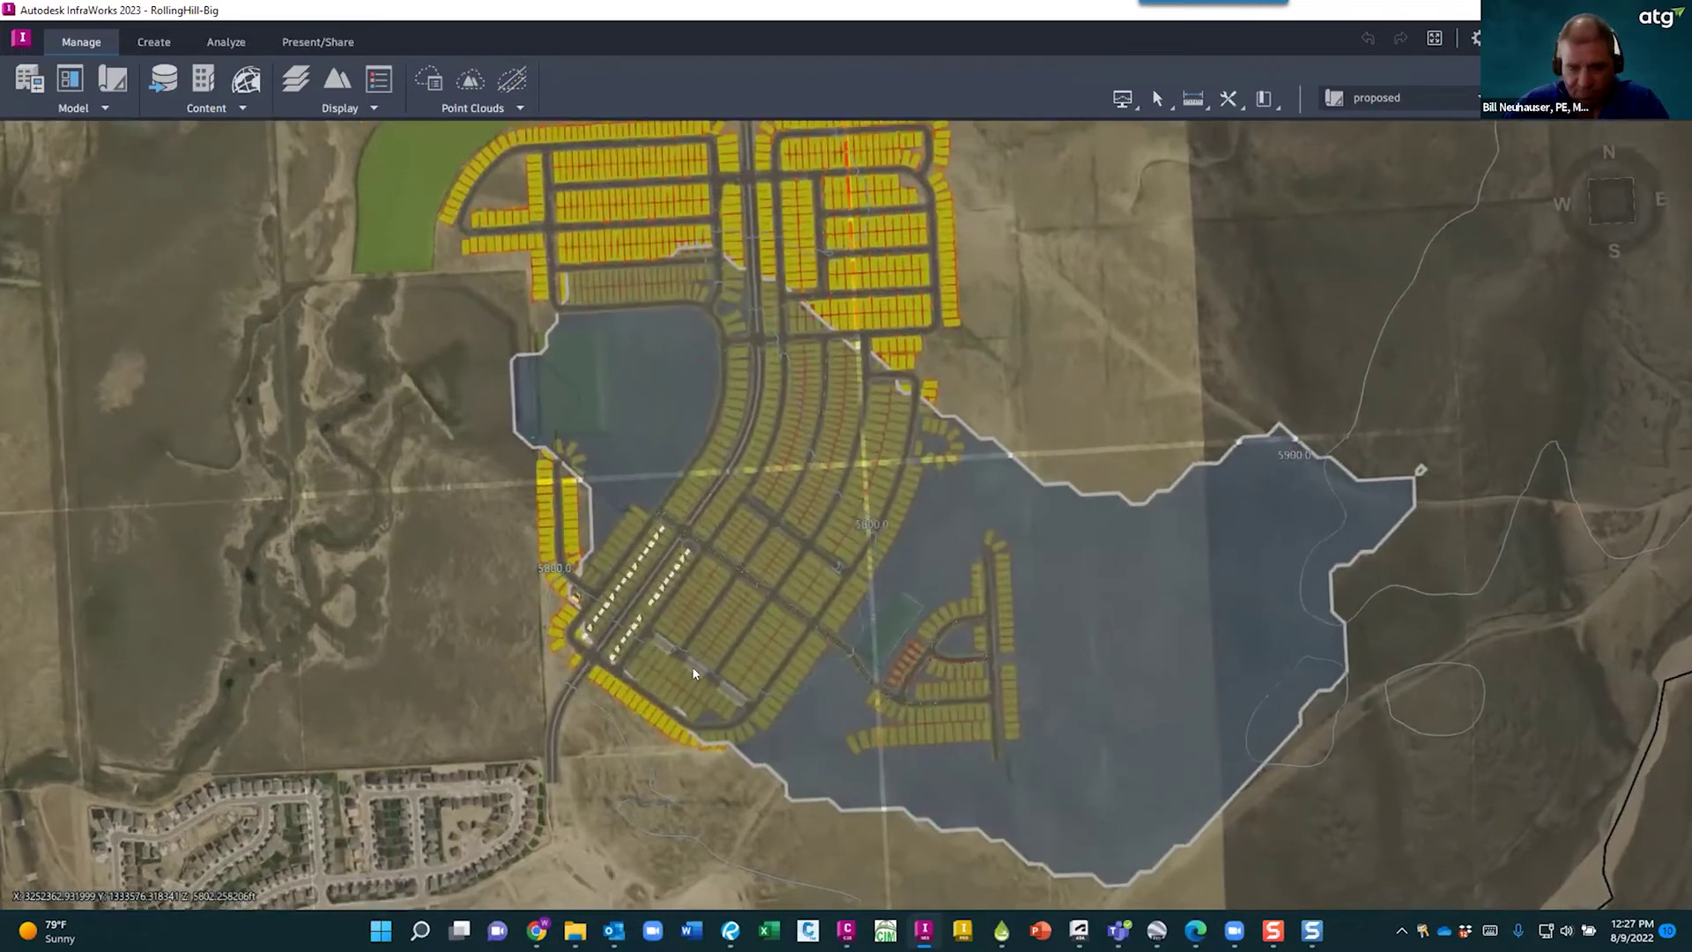
# - Open Watershed 4's properties, try Plains Region Peak Flow, then restore Southwest Region Peak Flow
pyautogui.click(847, 748)
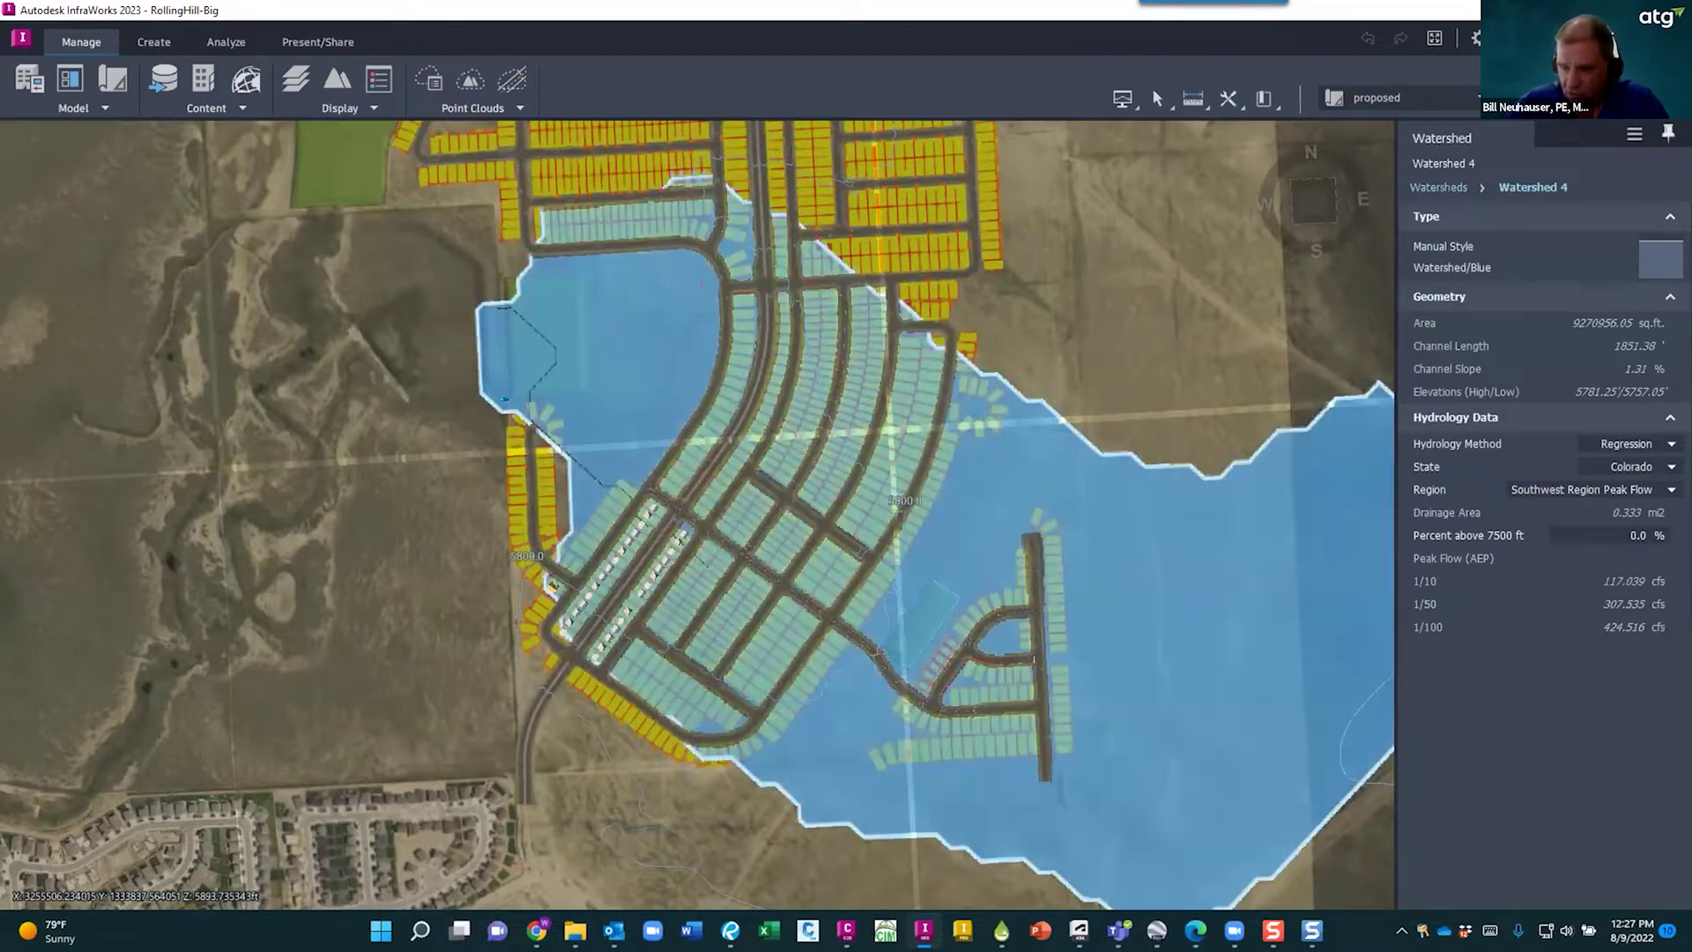
pyautogui.click(1660, 490)
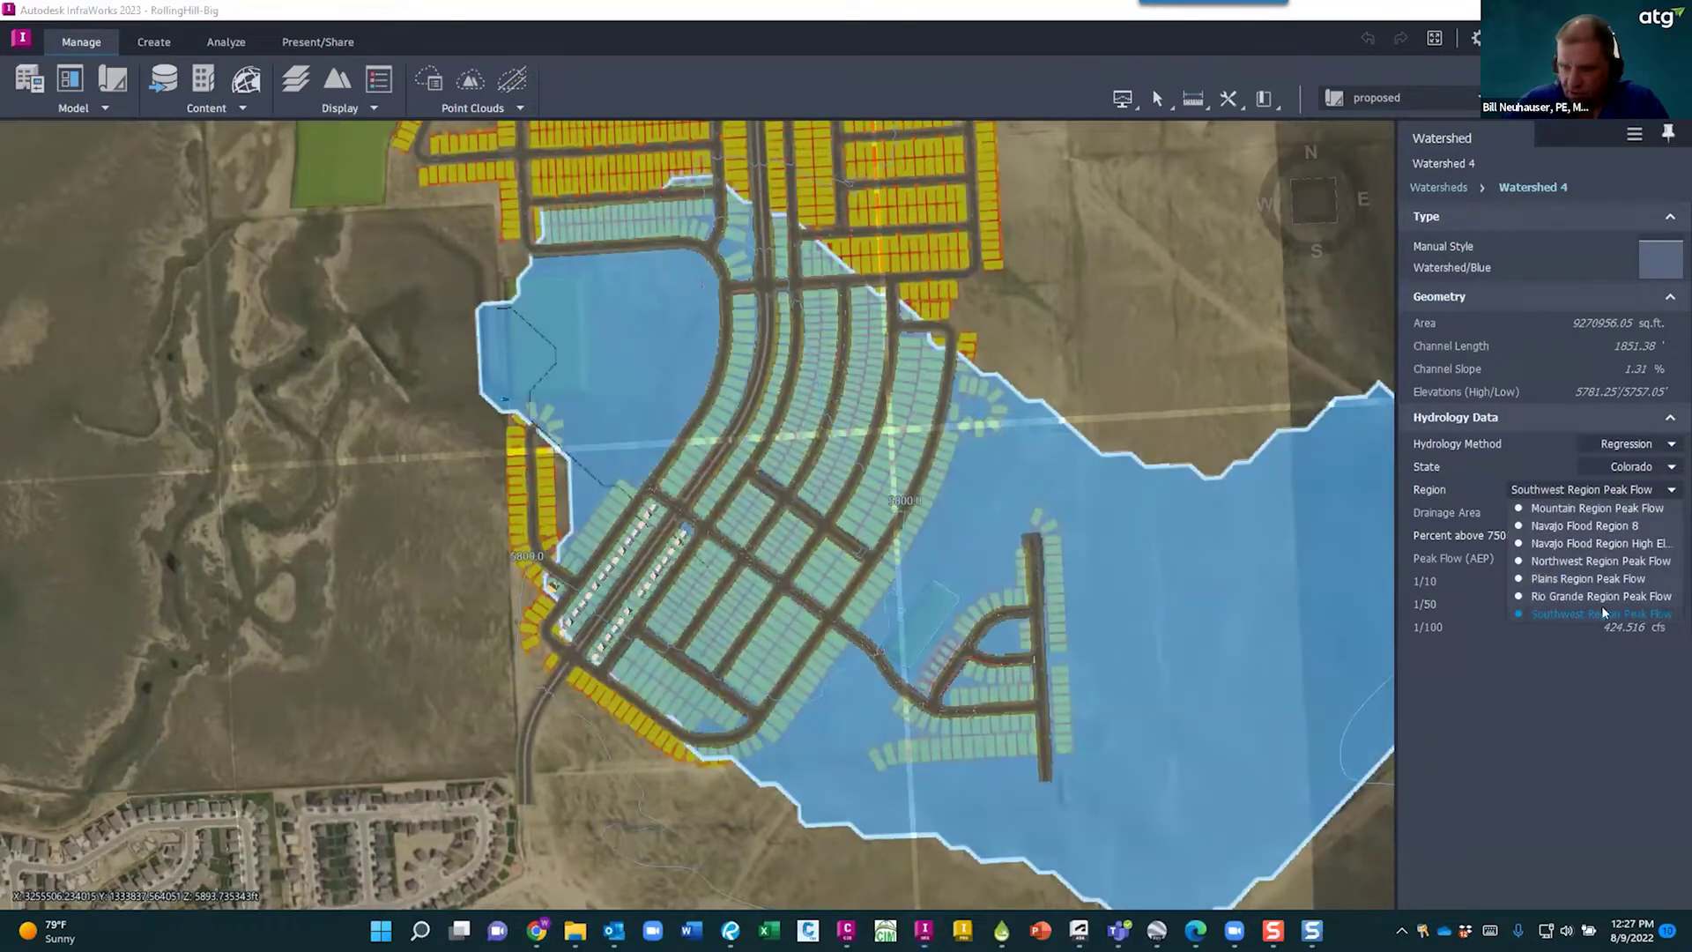
pyautogui.click(1579, 613)
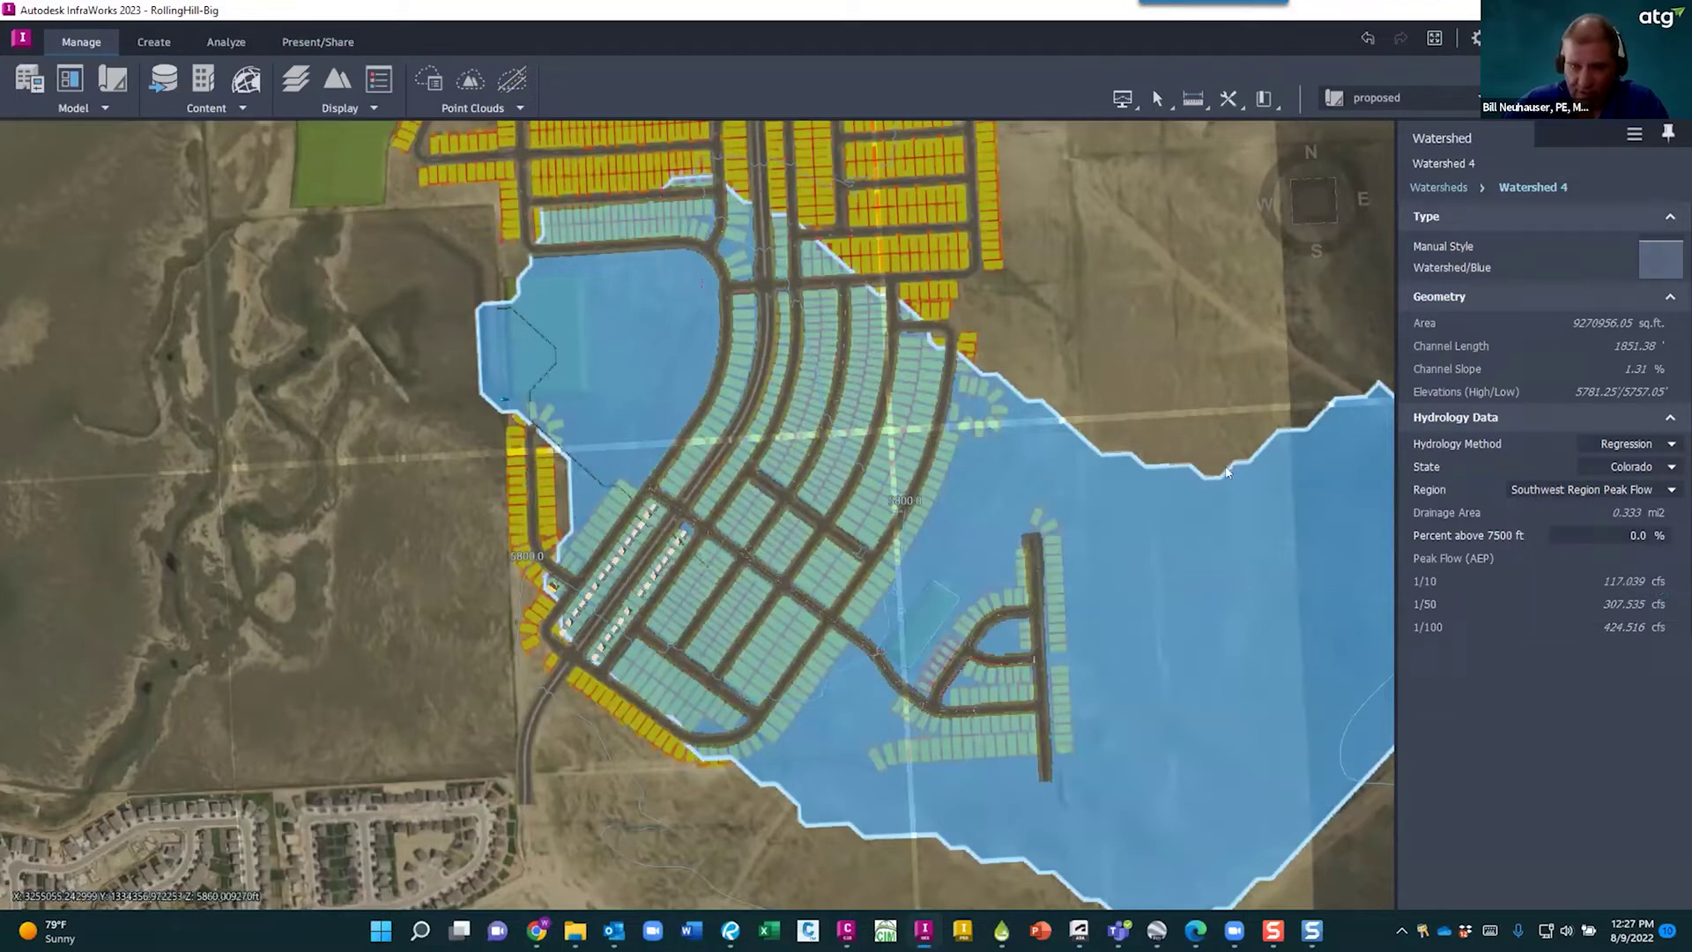
pyautogui.click(1630, 489)
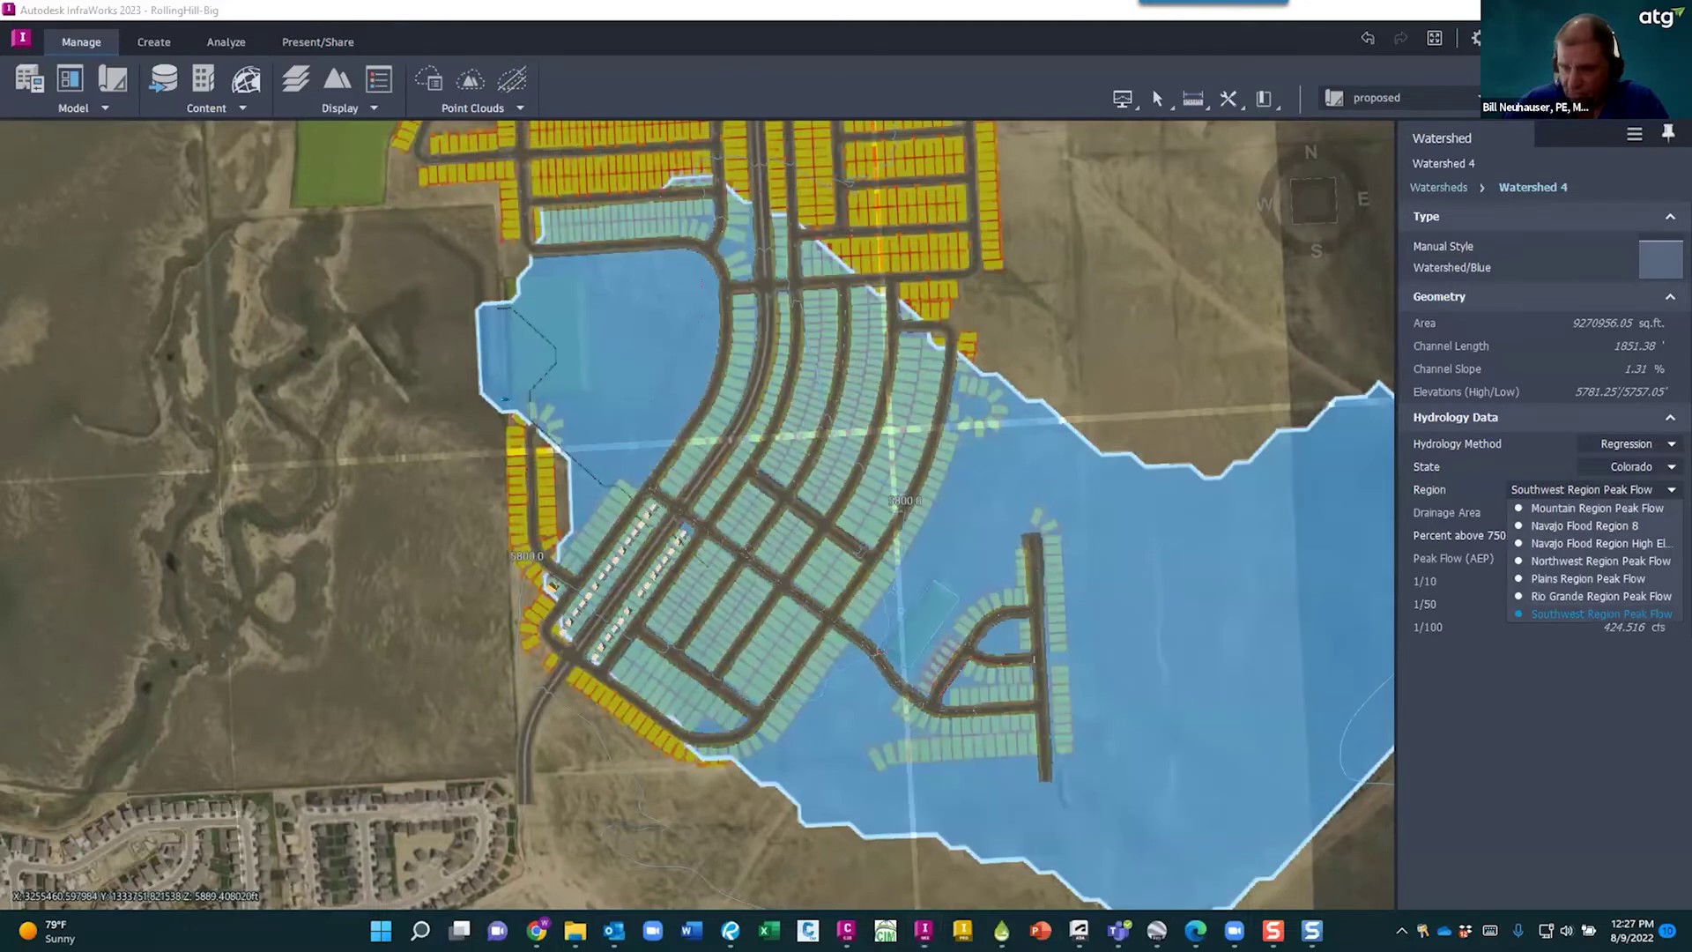
pyautogui.click(1589, 578)
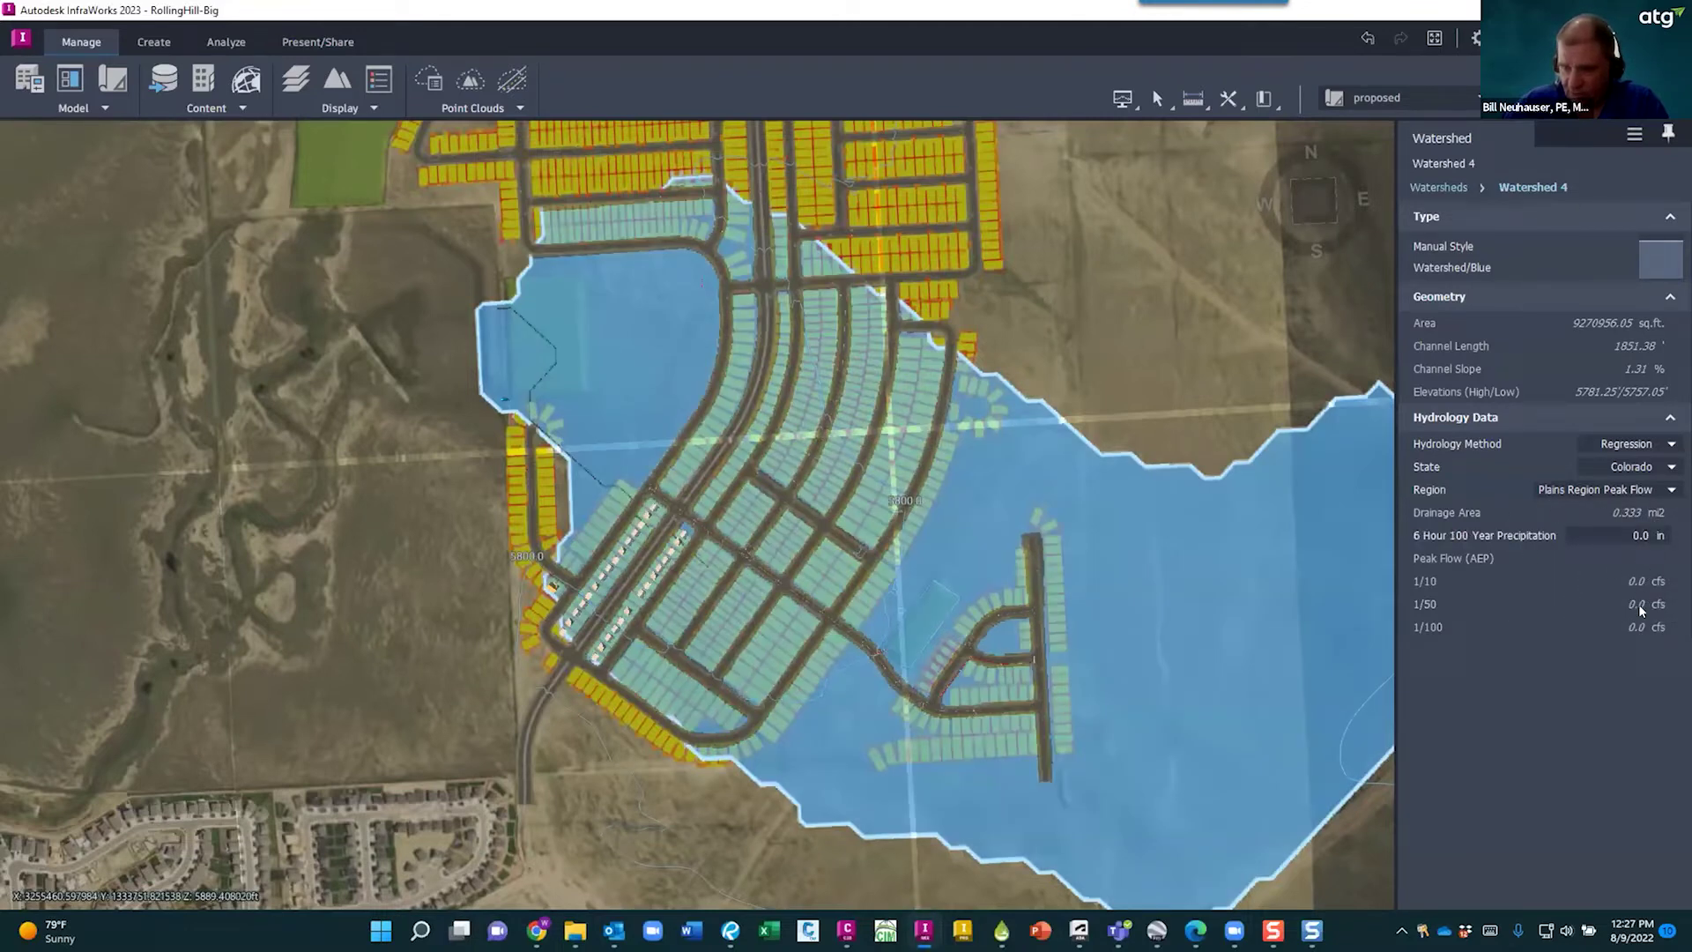
pyautogui.click(1631, 489)
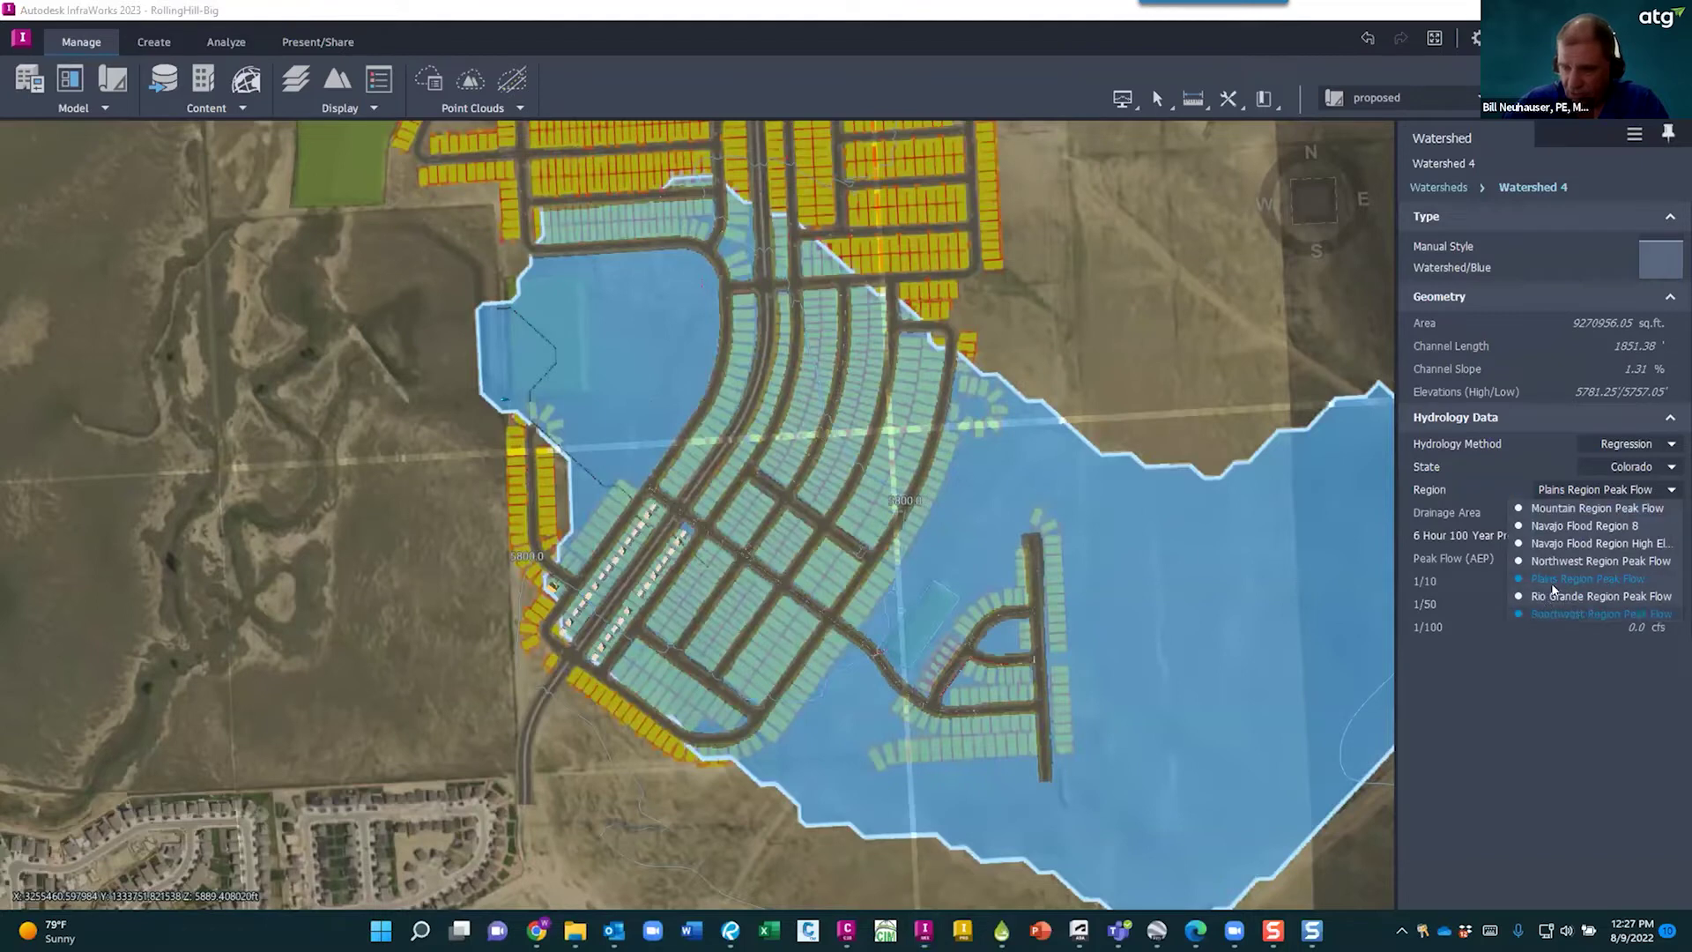
pyautogui.click(1563, 614)
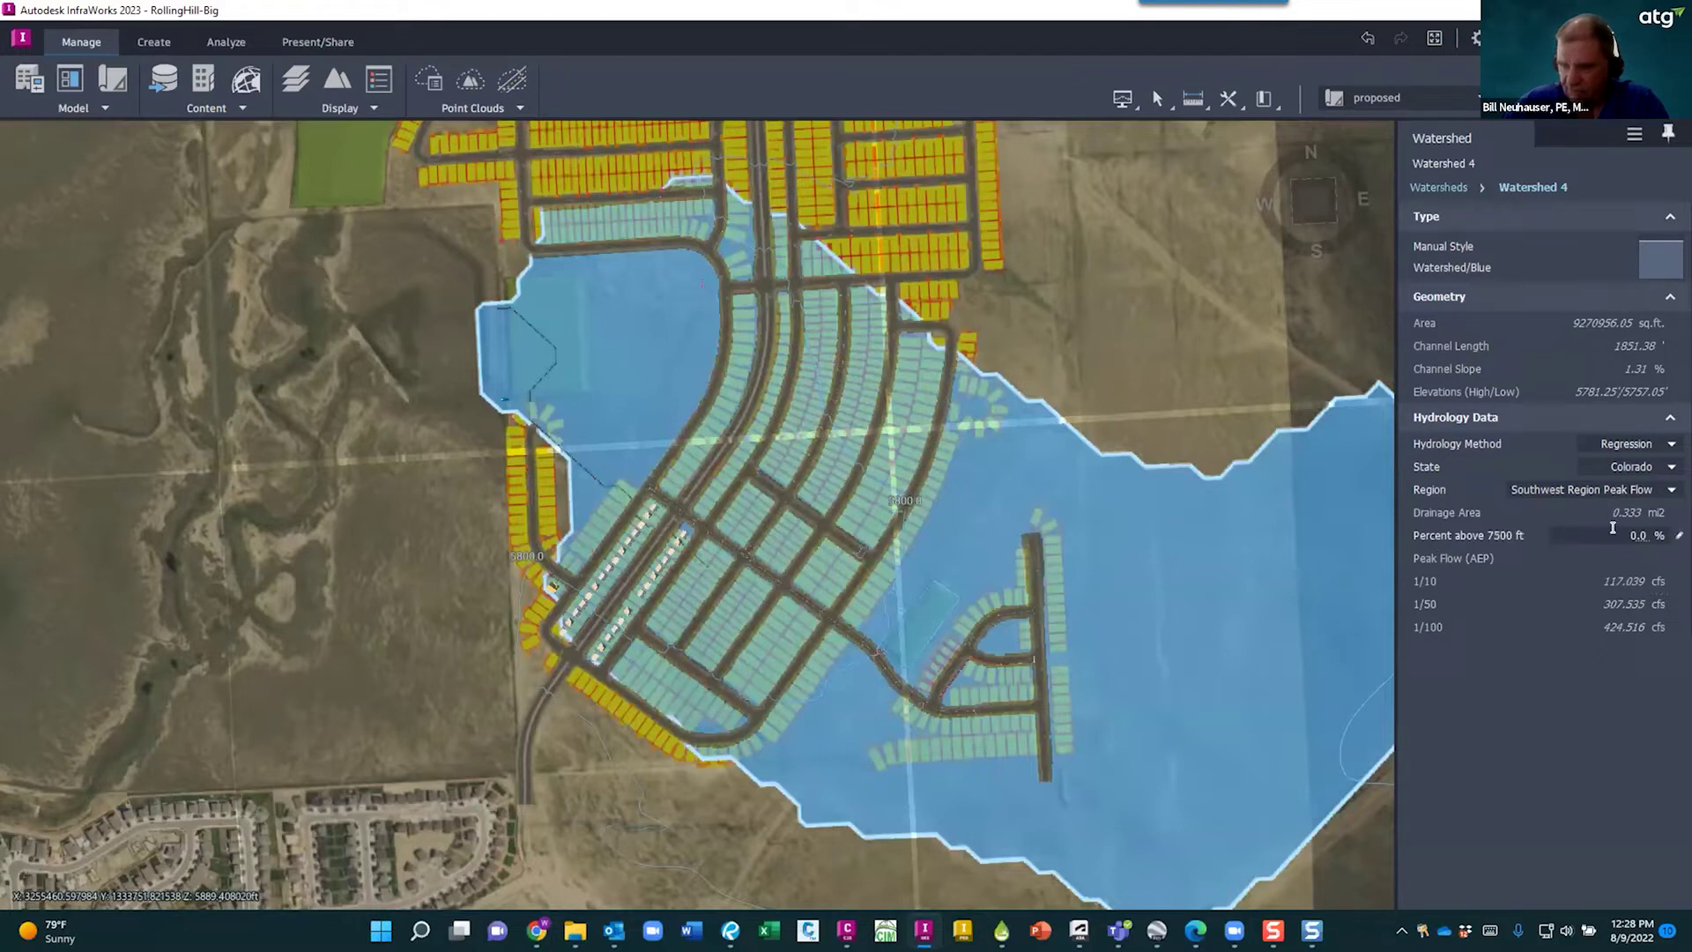
# - Review Watershed 4's peak flows of 117.039, 307.333 and 424.516 cfs
pyautogui.moveTo(1620, 532); pyautogui.dragTo(1659, 532)
pyautogui.scroll(-3, 793, 569)
pyautogui.scroll(-5, 781, 566)
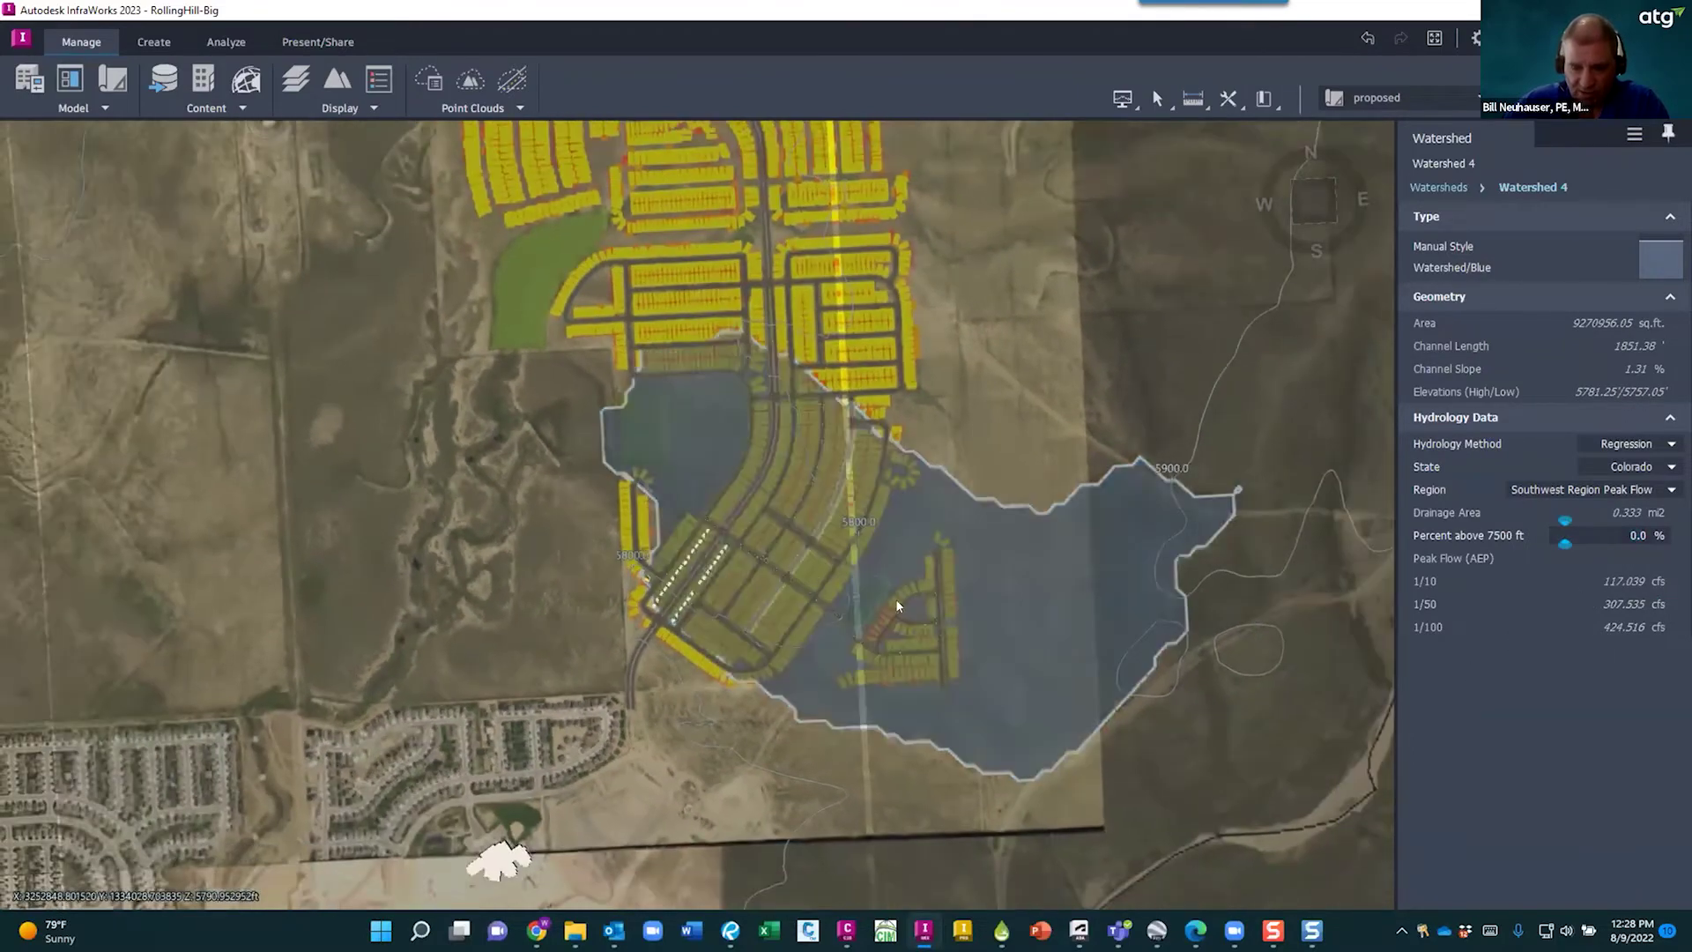
# - Deselect the watershed and tilt the terrain to an overhead view of the lots
pyautogui.press('Escape')
pyautogui.moveTo(810, 568); pyautogui.dragTo(670, 622)
pyautogui.moveTo(821, 668)
pyautogui.mouseDown()
pyautogui.moveTo(796, 606)
pyautogui.moveTo(825, 670)
pyautogui.mouseUp()
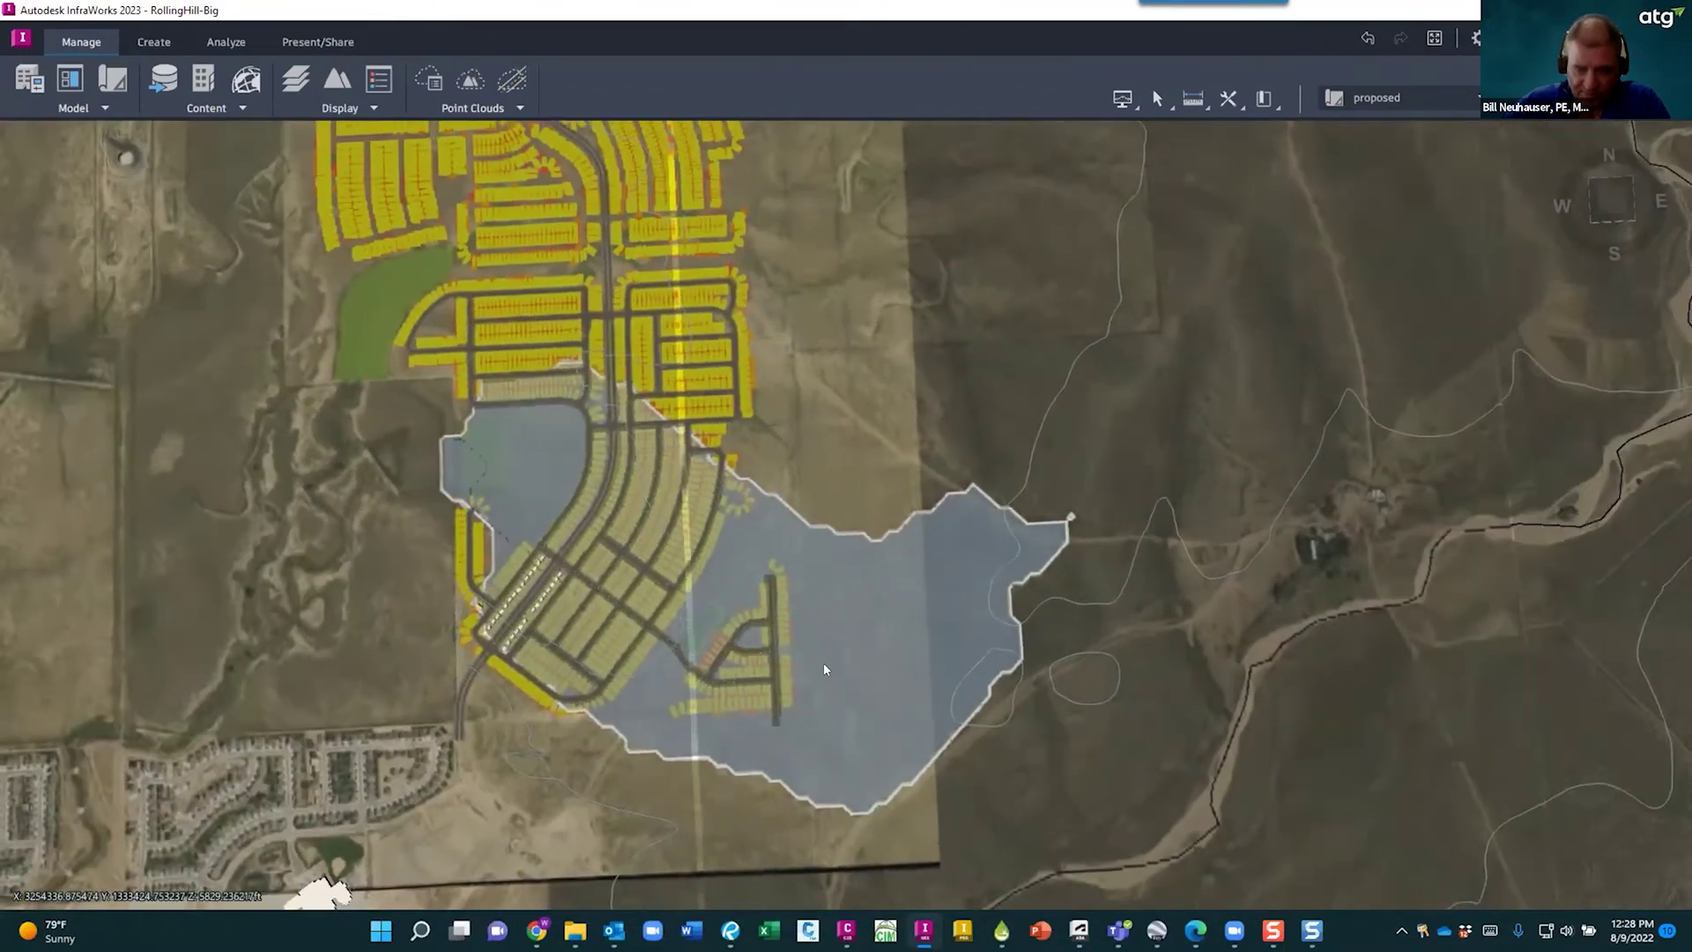
pyautogui.scroll(-3, 891, 578)
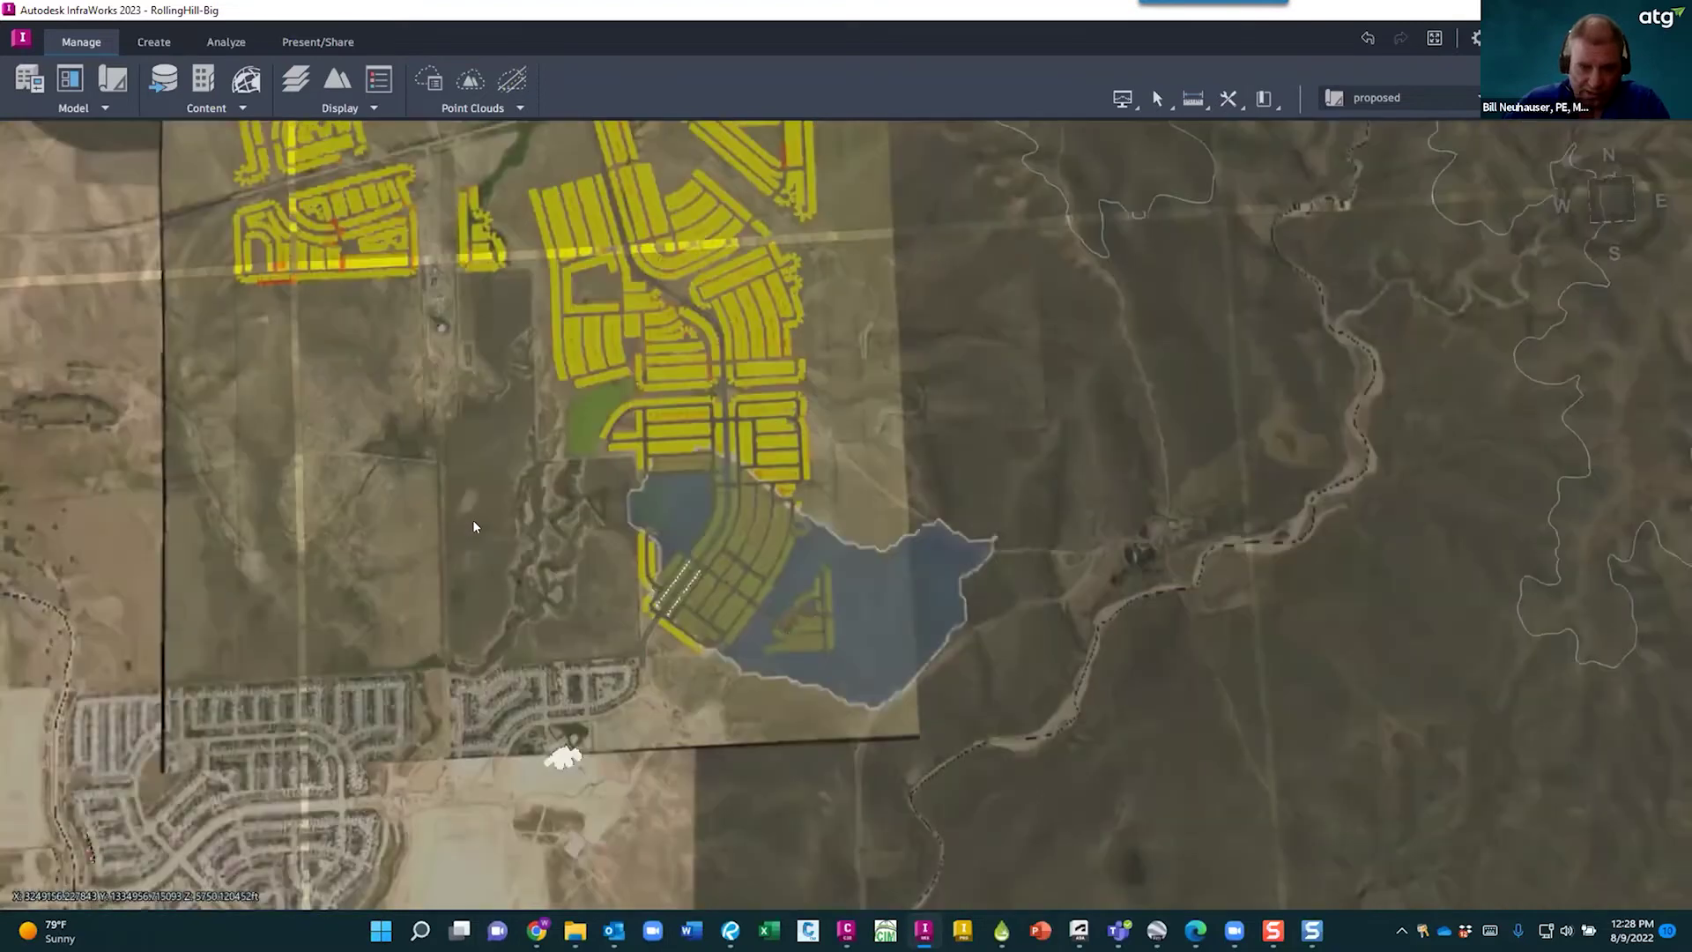
pyautogui.scroll(-2, 445, 414)
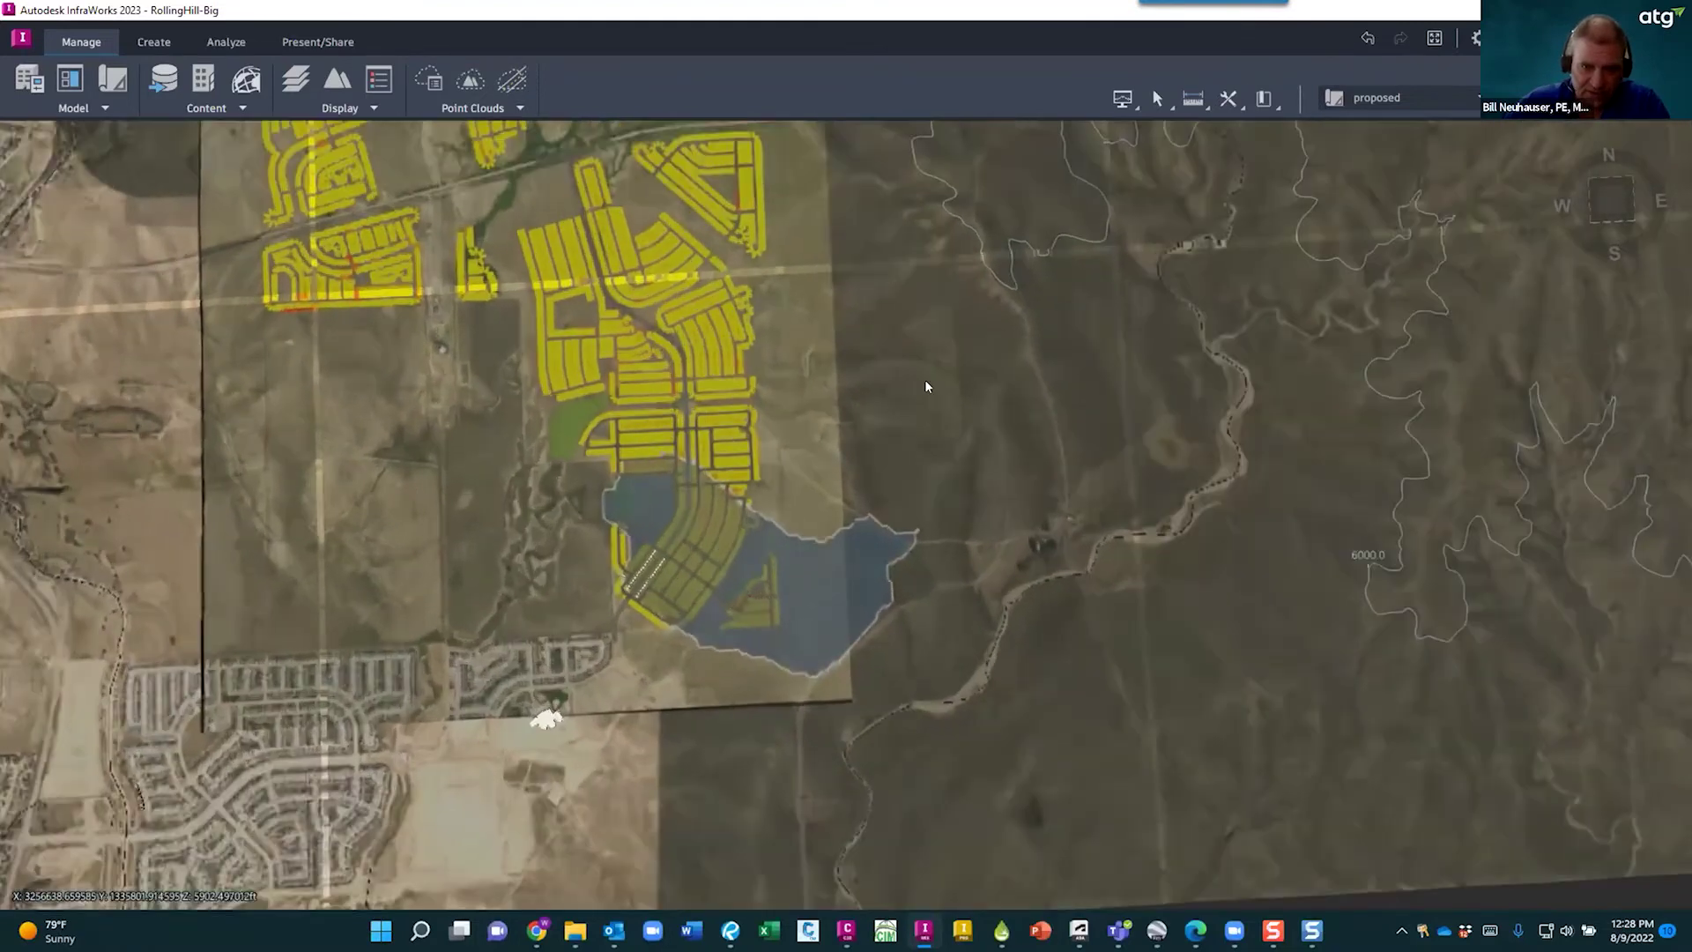
pyautogui.moveTo(187, 676); pyautogui.dragTo(587, 697)
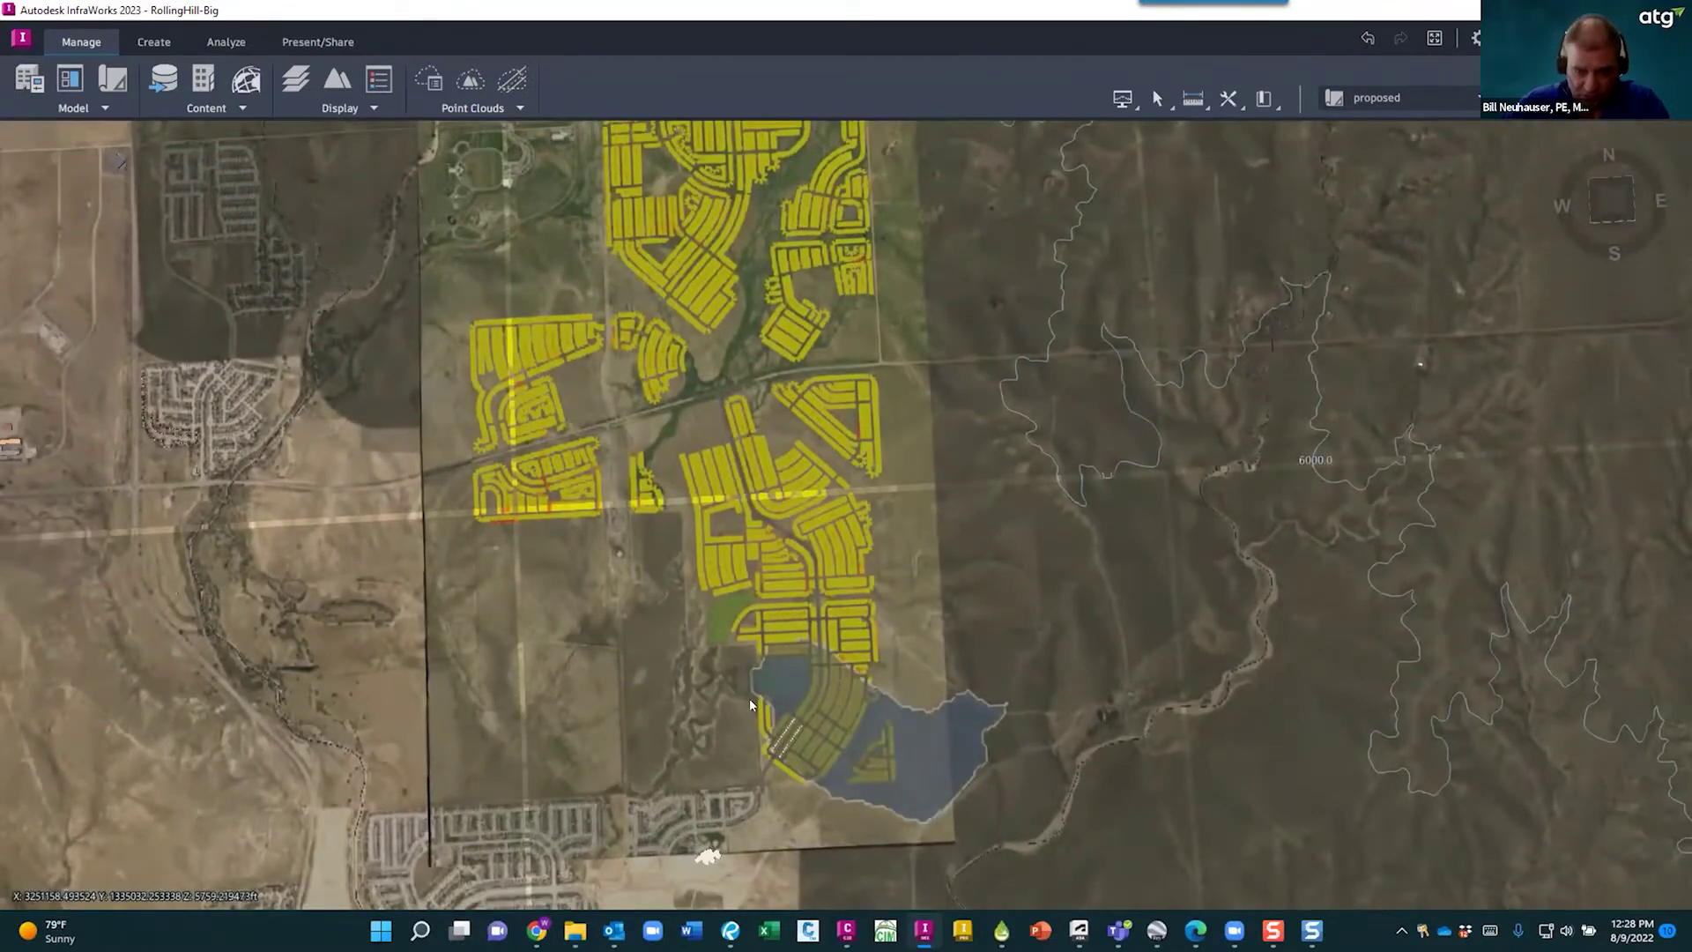
pyautogui.scroll(8, 761, 731)
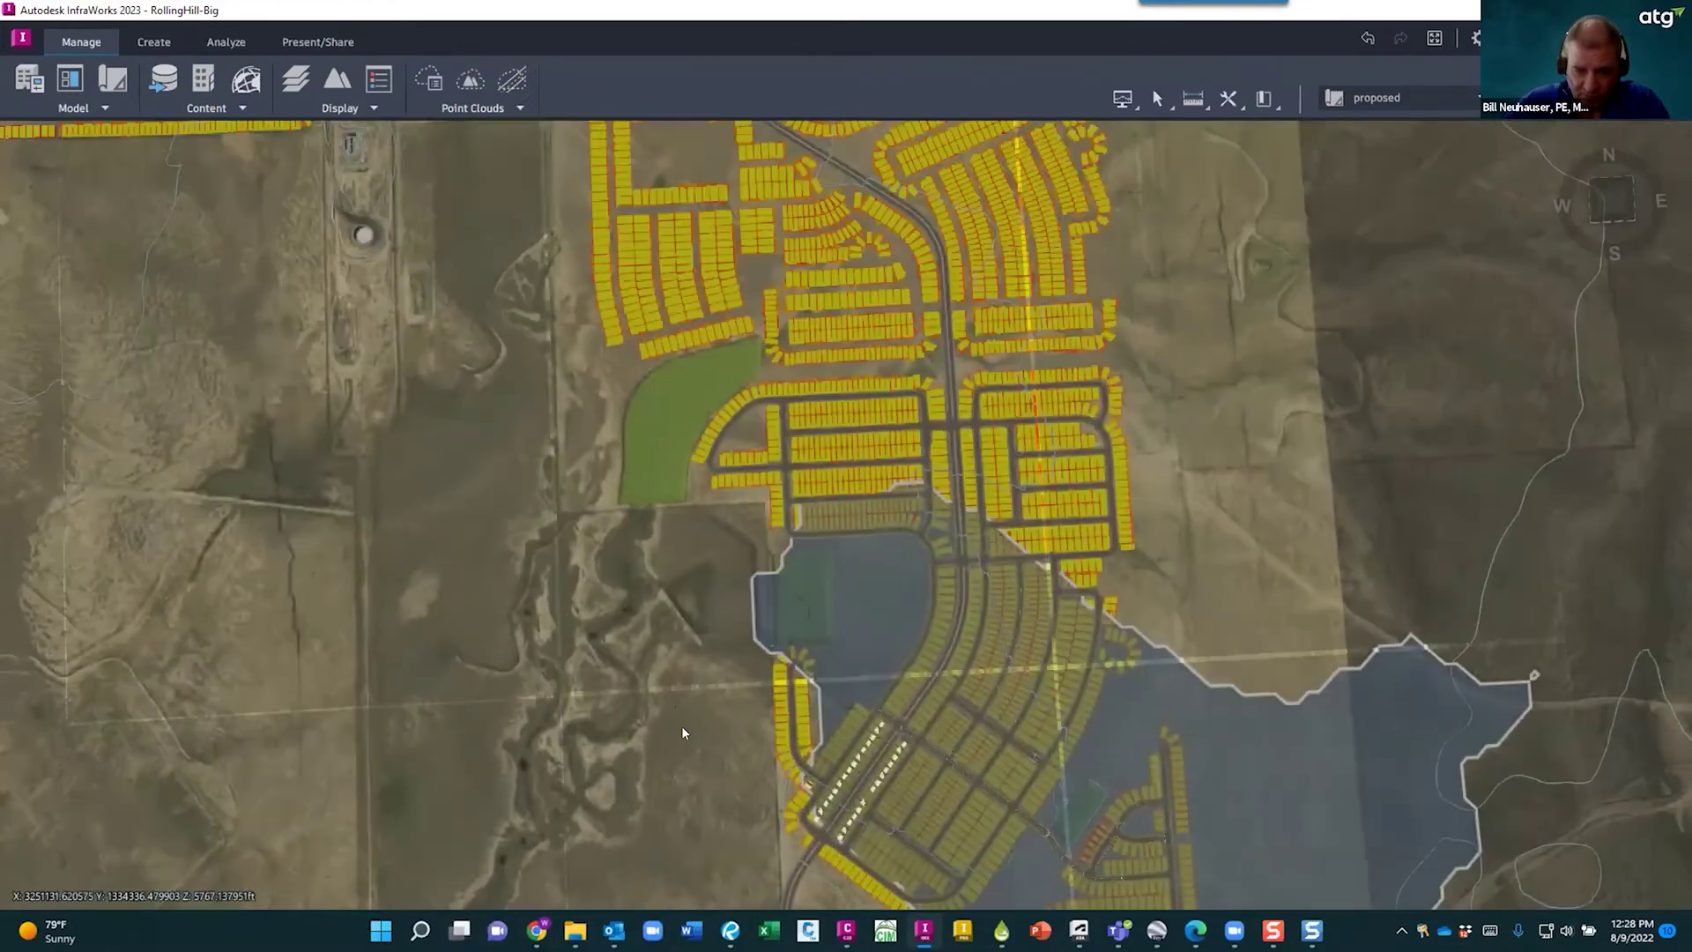
pyautogui.scroll(10, 680, 680)
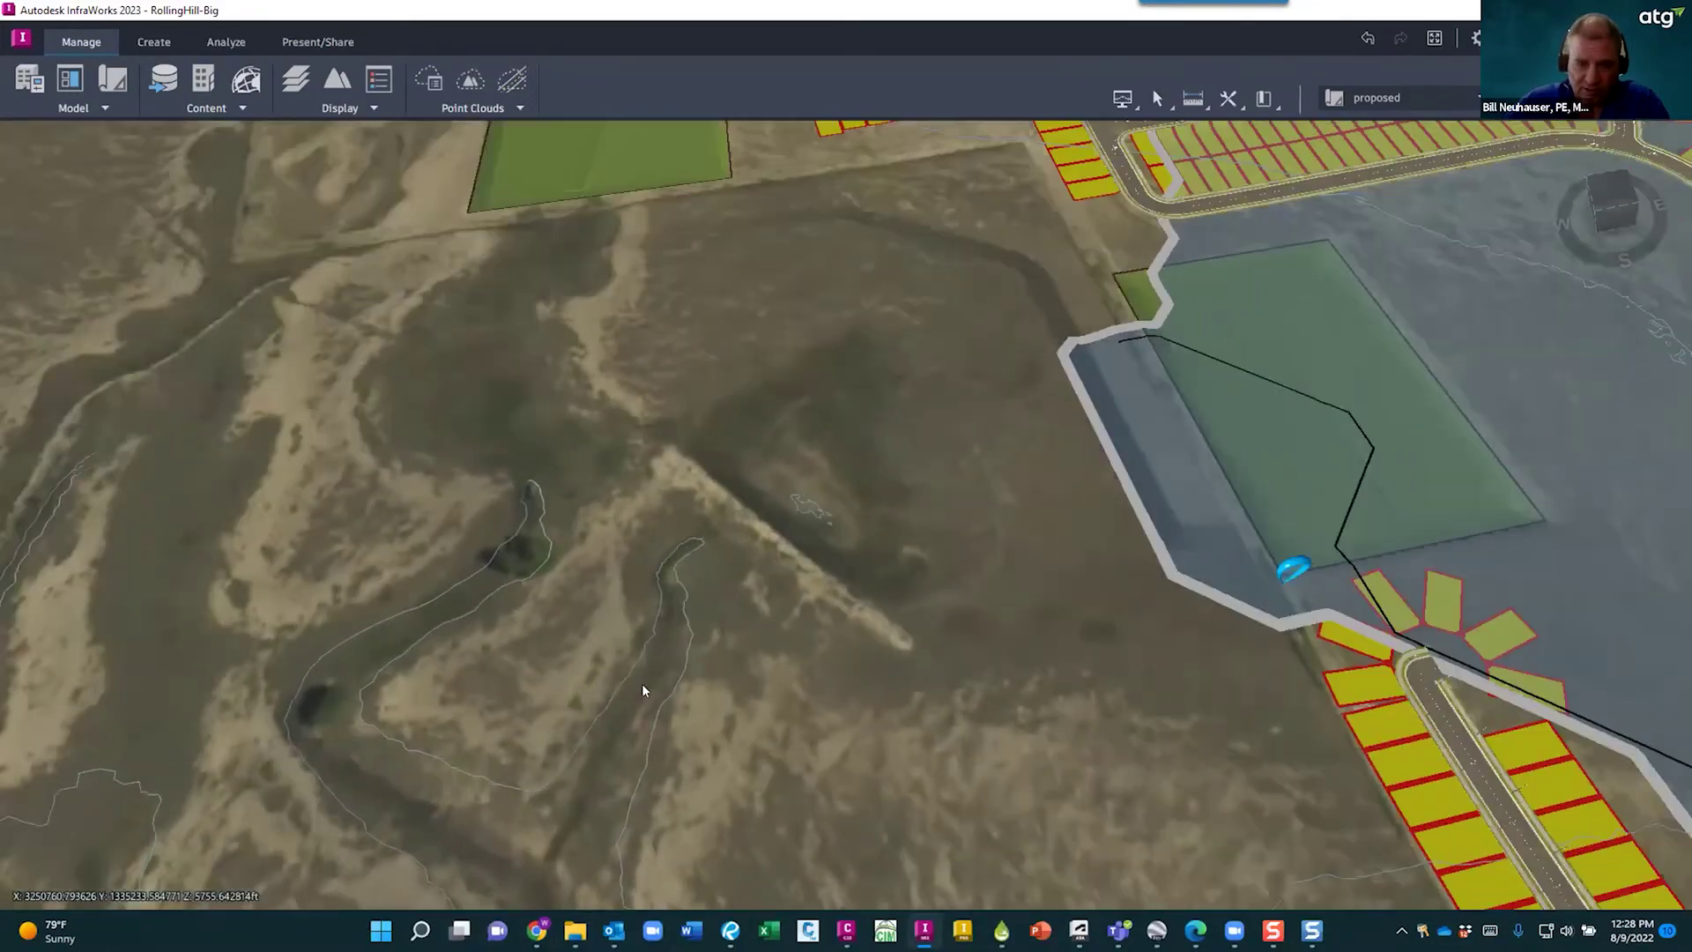
# - Orbit to a low horizon view of the pond area, then switch to the Civil 3D 100.300design-rls.dwg drawing
pyautogui.moveTo(642, 684); pyautogui.dragTo(617, 846, button='middle')
pyautogui.scroll(-10, 668, 806)
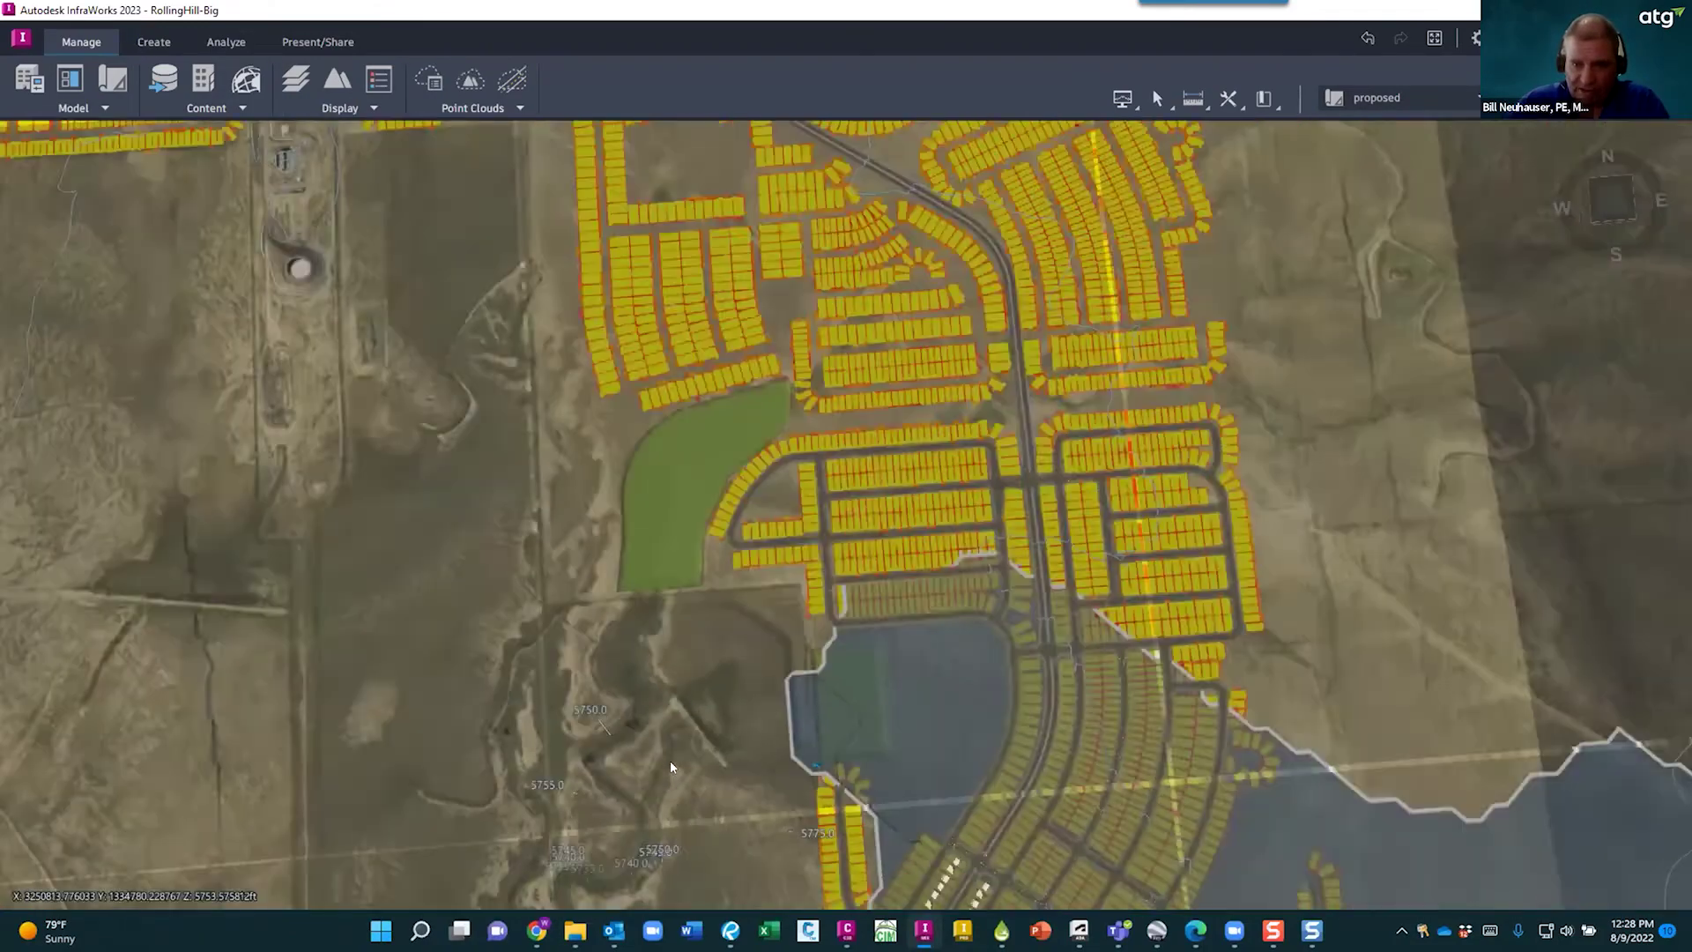
pyautogui.scroll(-5, 909, 784)
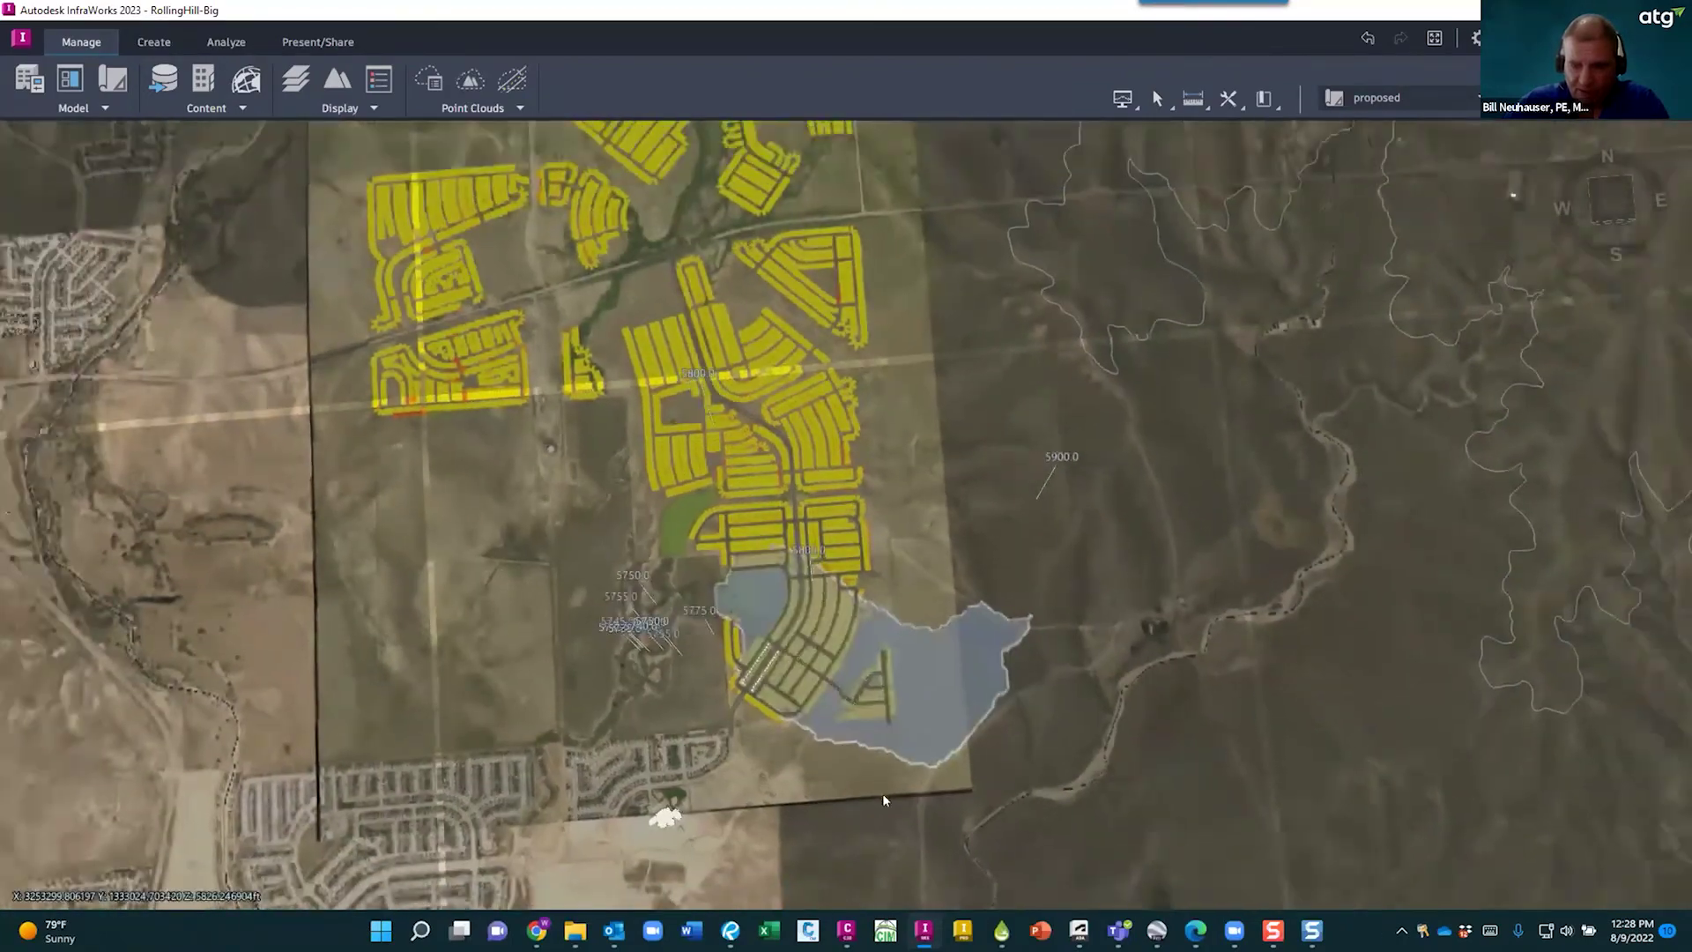
pyautogui.scroll(-5, 738, 740)
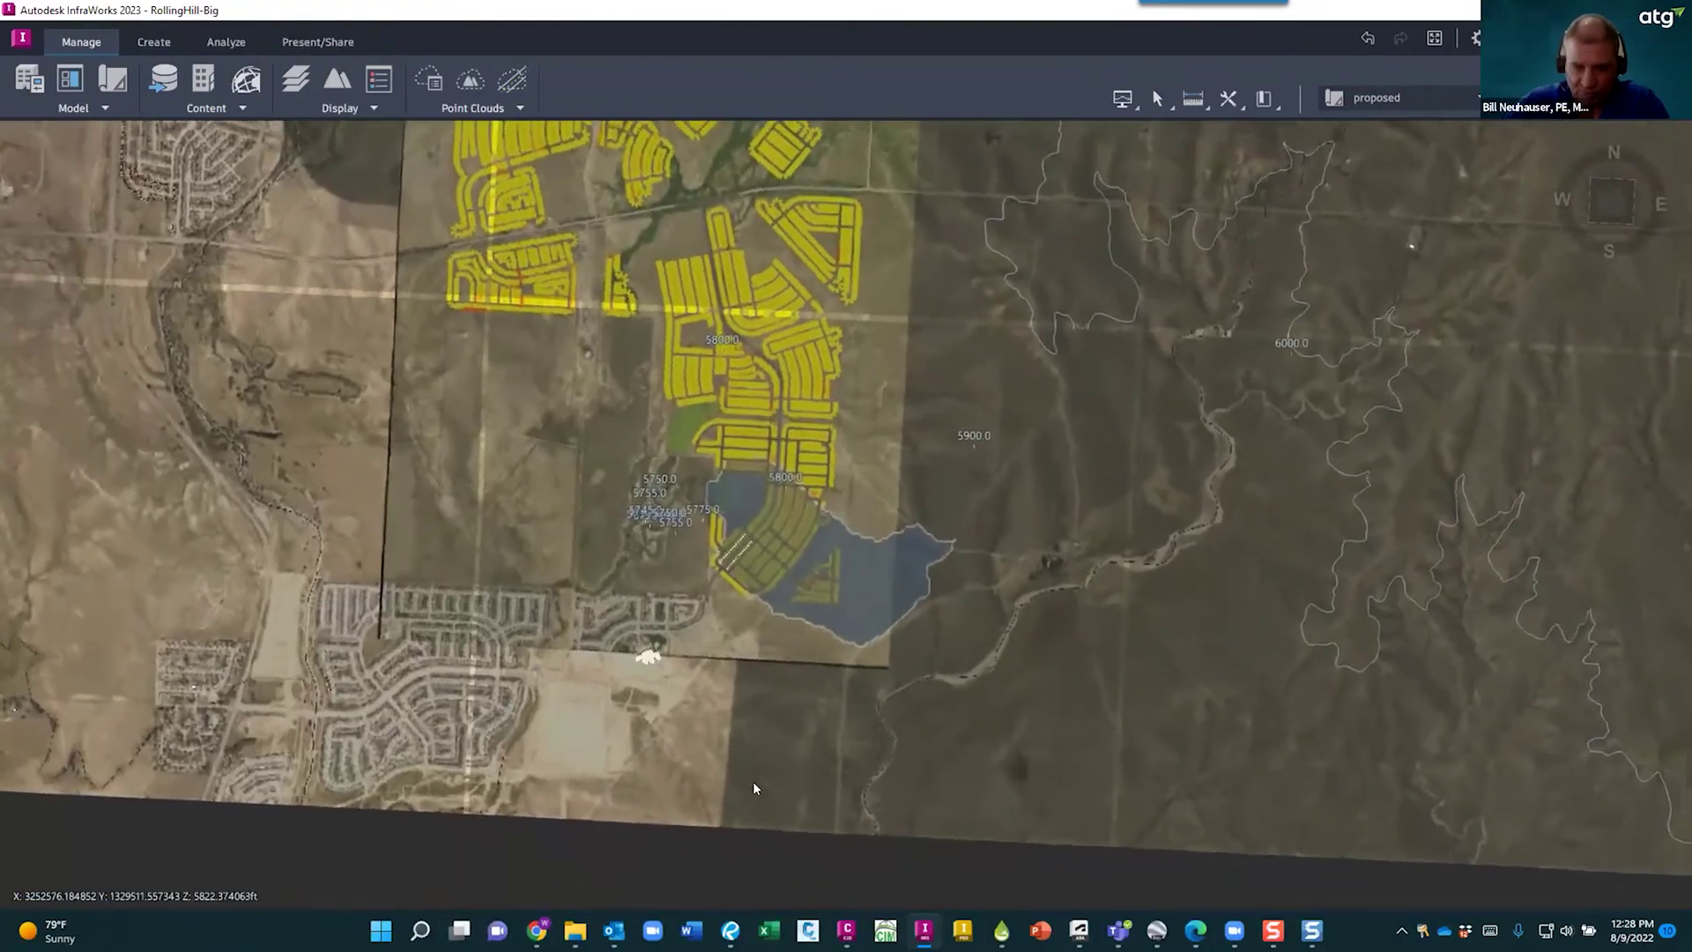
pyautogui.scroll(5, 769, 705)
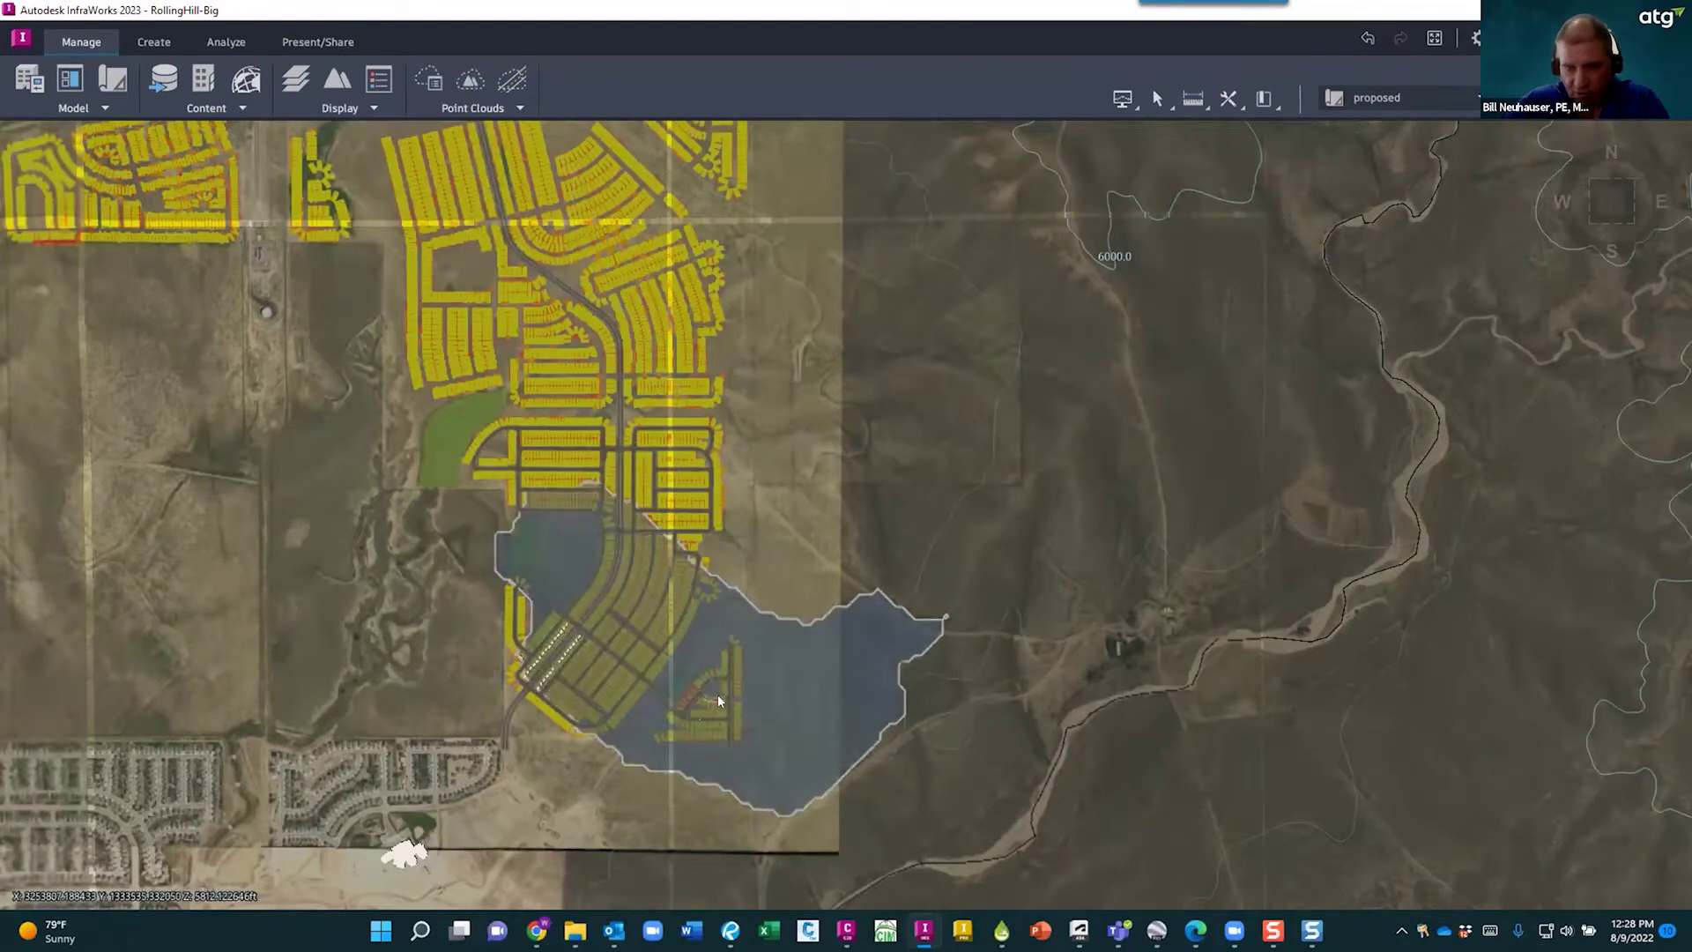
pyautogui.scroll(-3, 731, 677)
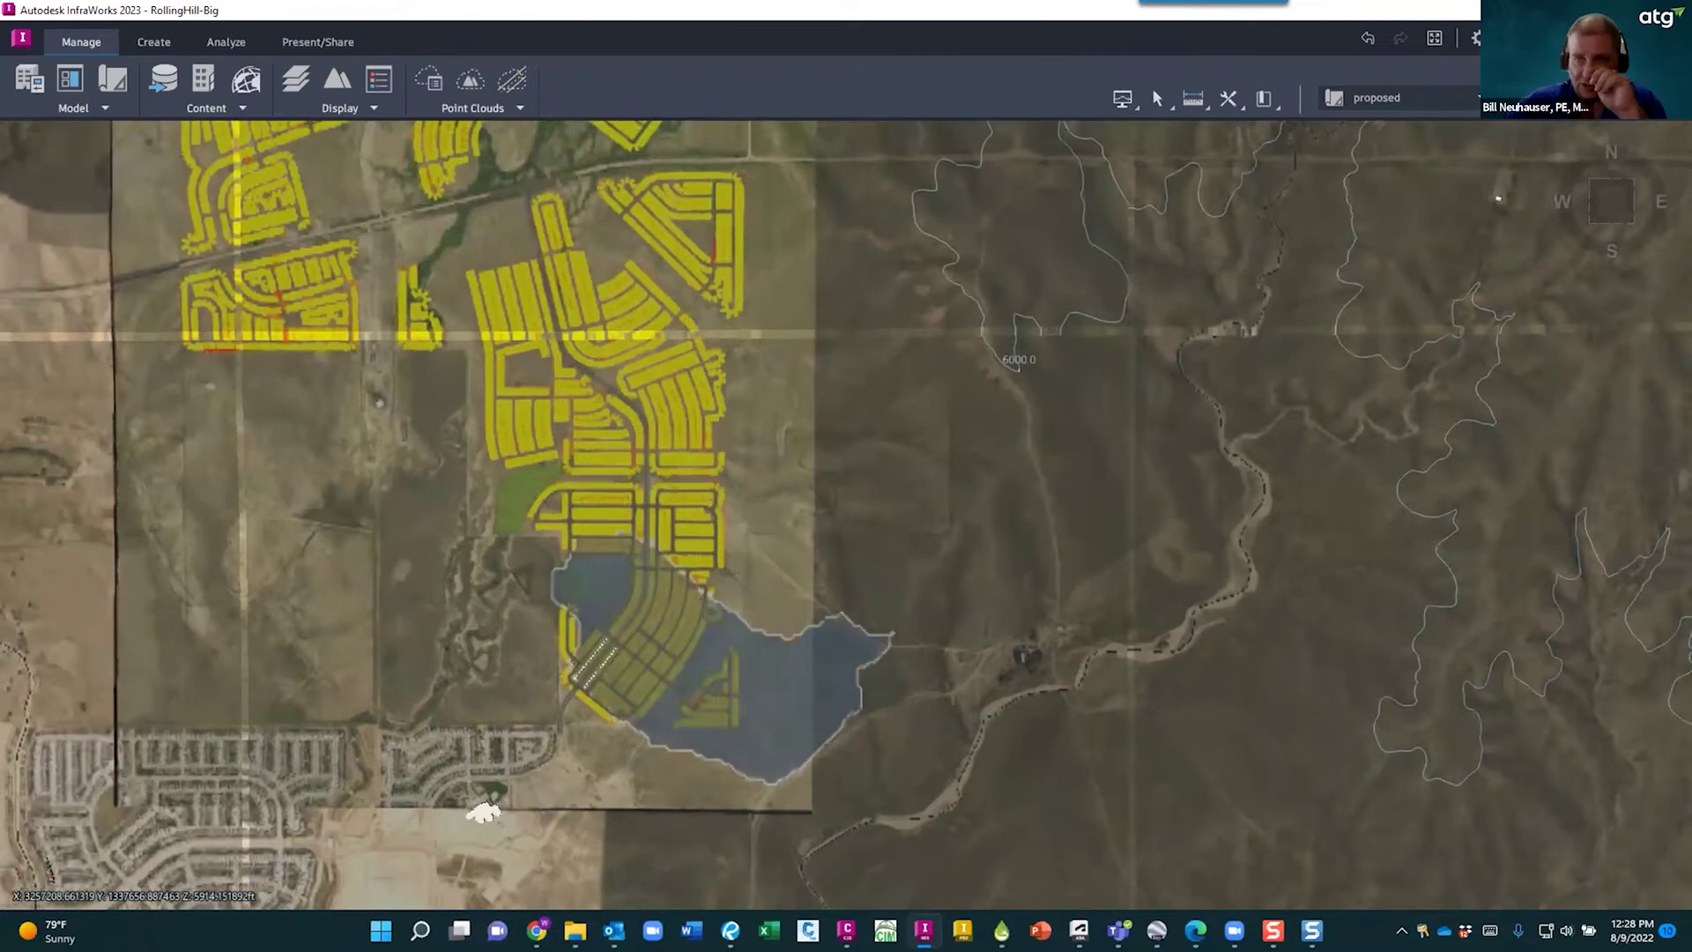
pyautogui.hotkey('alt', 'Tab')
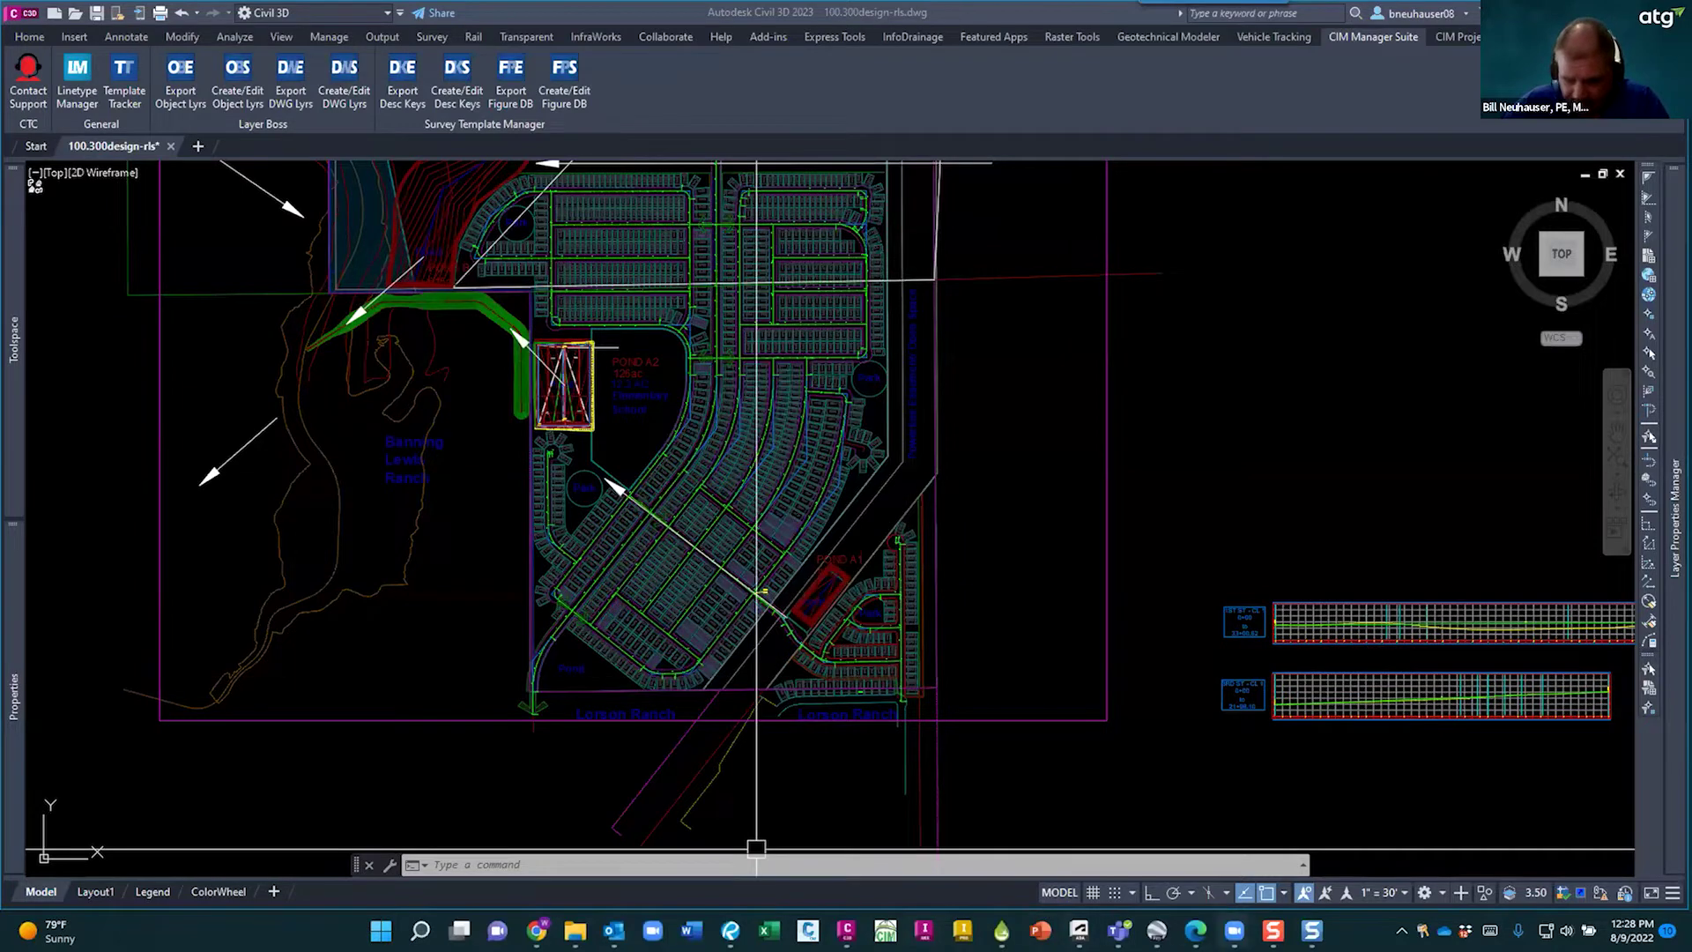
# - In InfoDrainage, start the From CAD Inflows import and open the Load CAD Wizard help page
pyautogui.click(1001, 930)
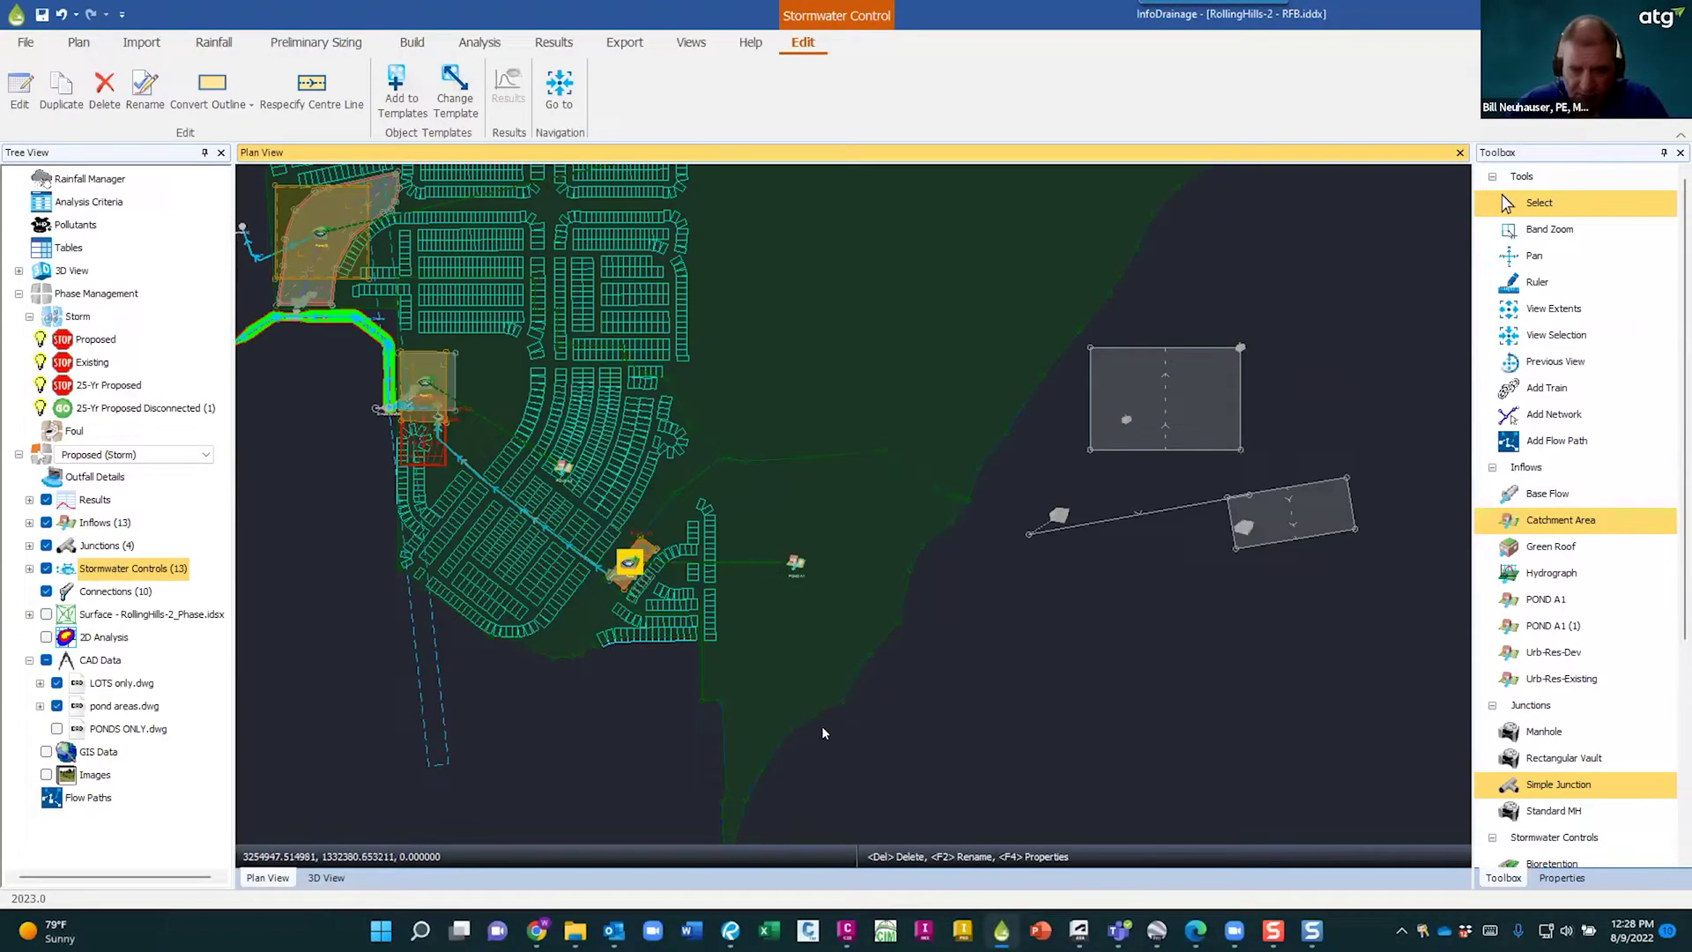
pyautogui.click(979, 685)
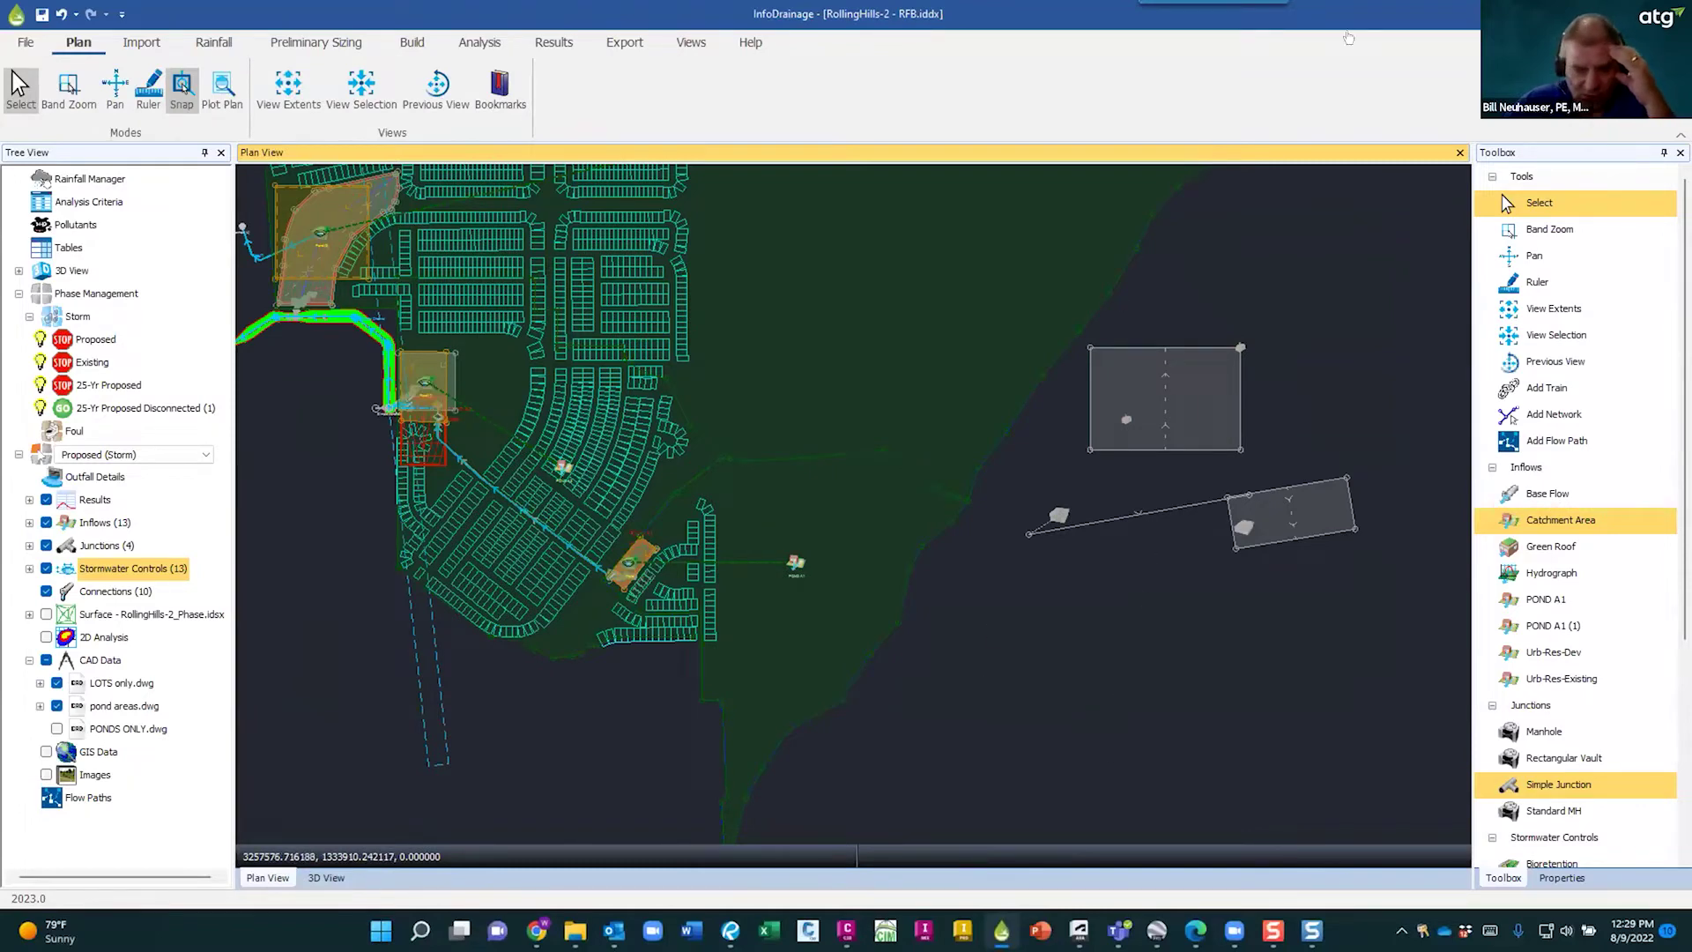
pyautogui.scroll(-2, 960, 649)
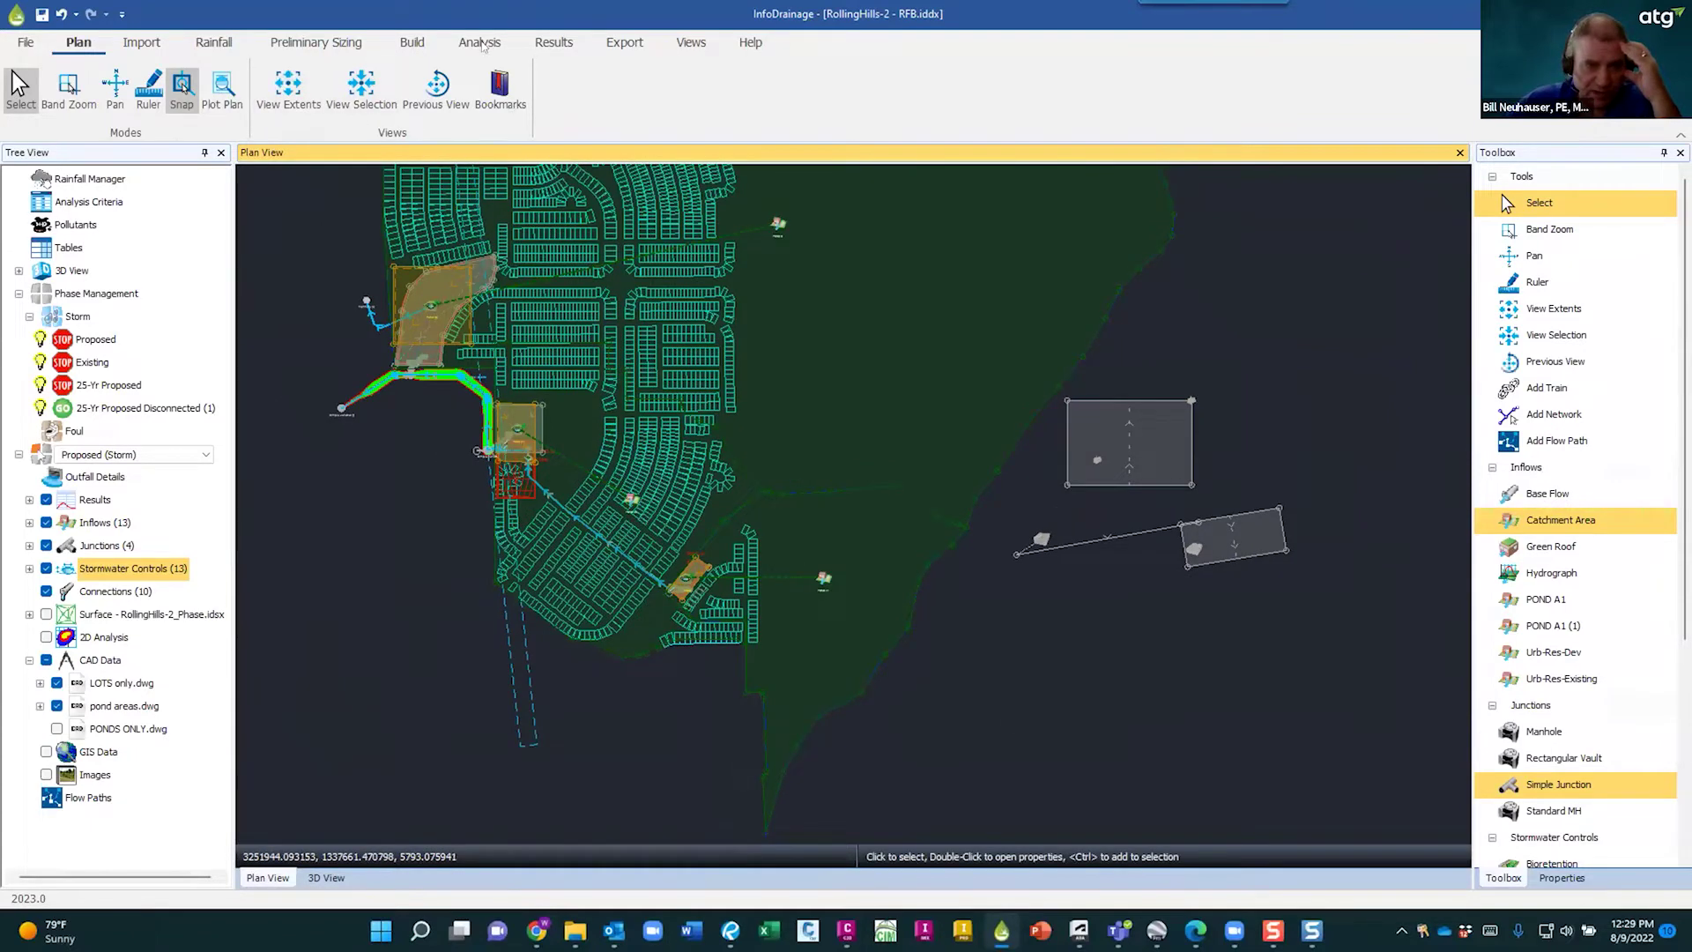
pyautogui.click(141, 42)
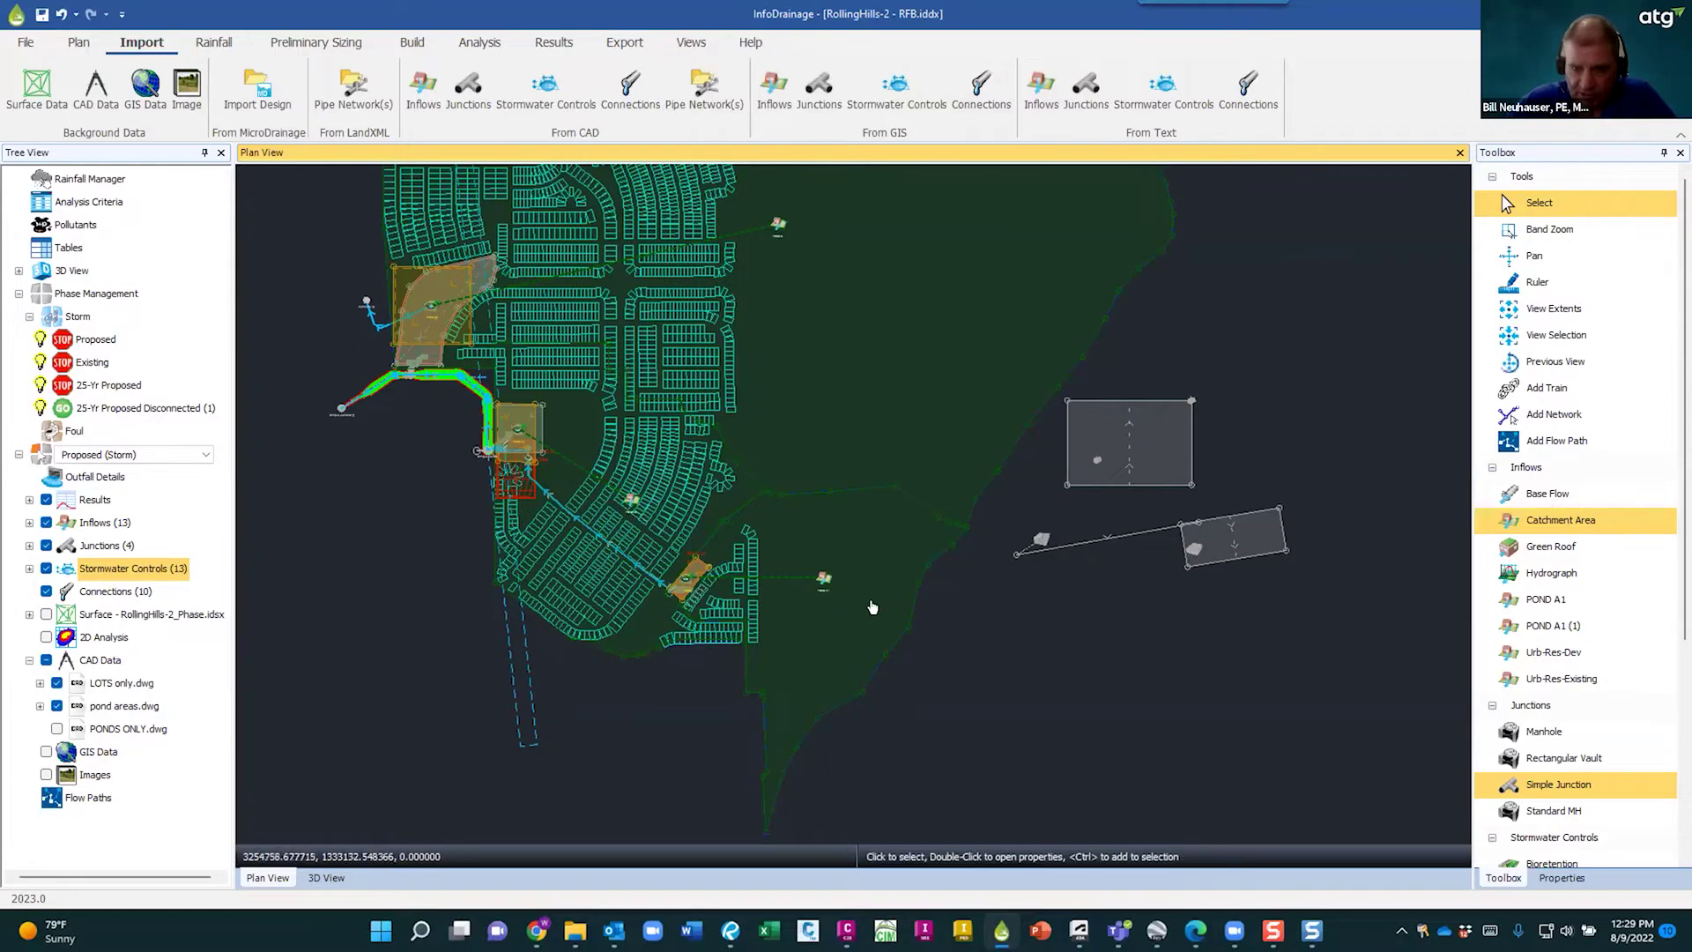
pyautogui.click(425, 87)
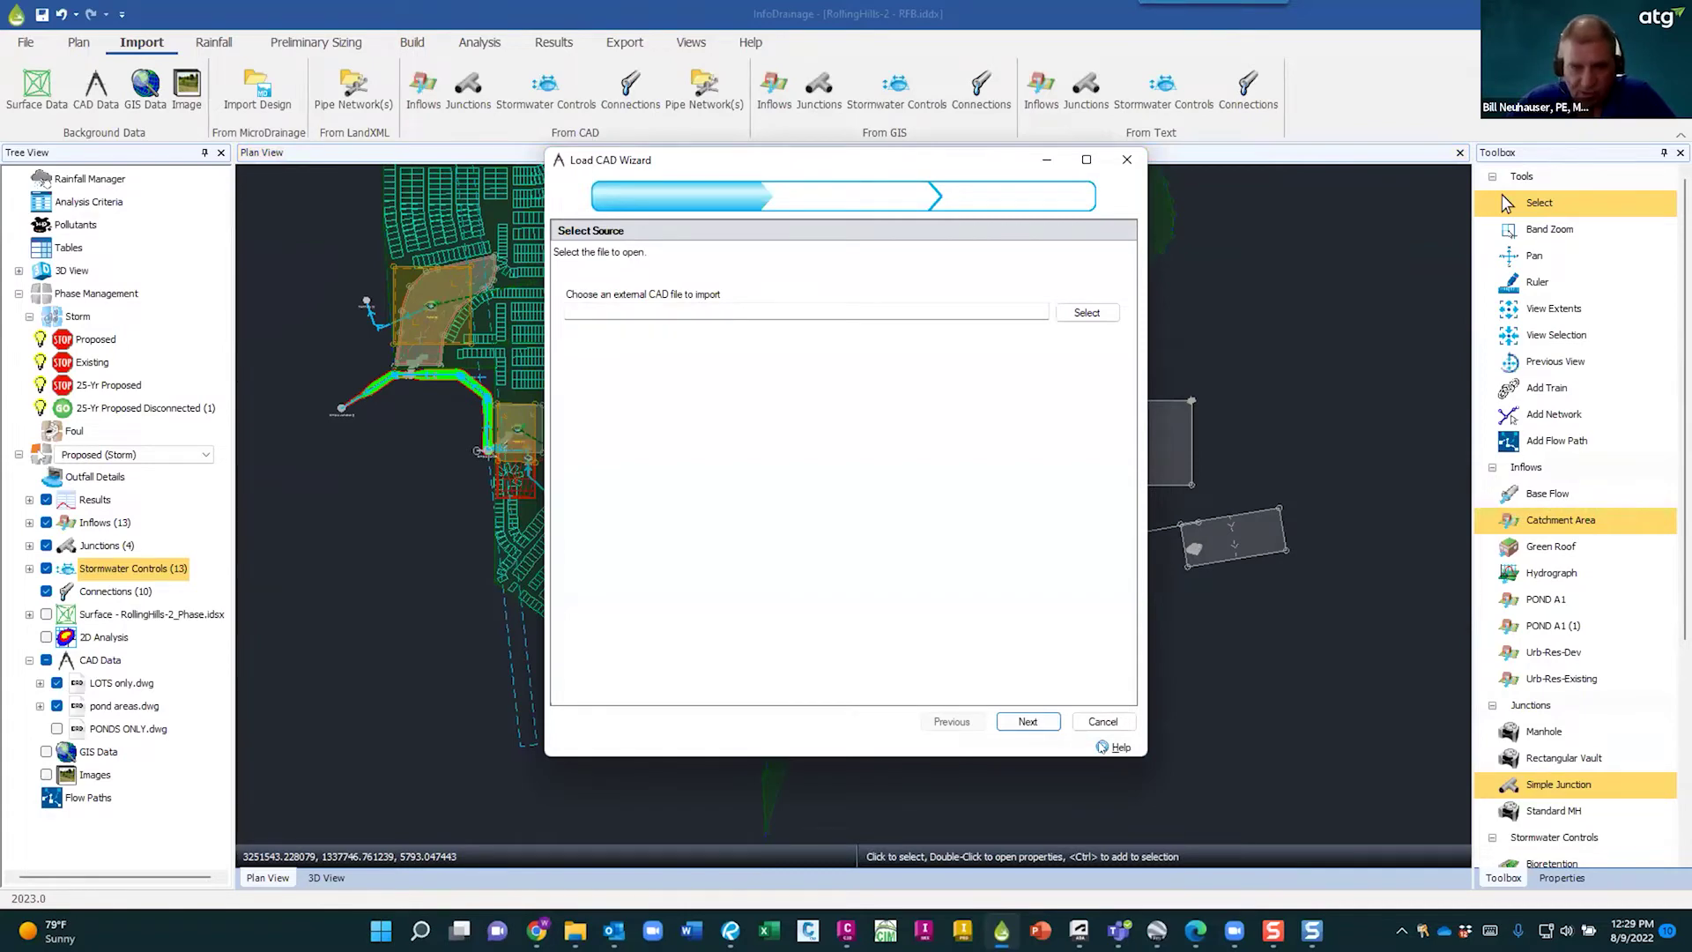
pyautogui.click(1112, 747)
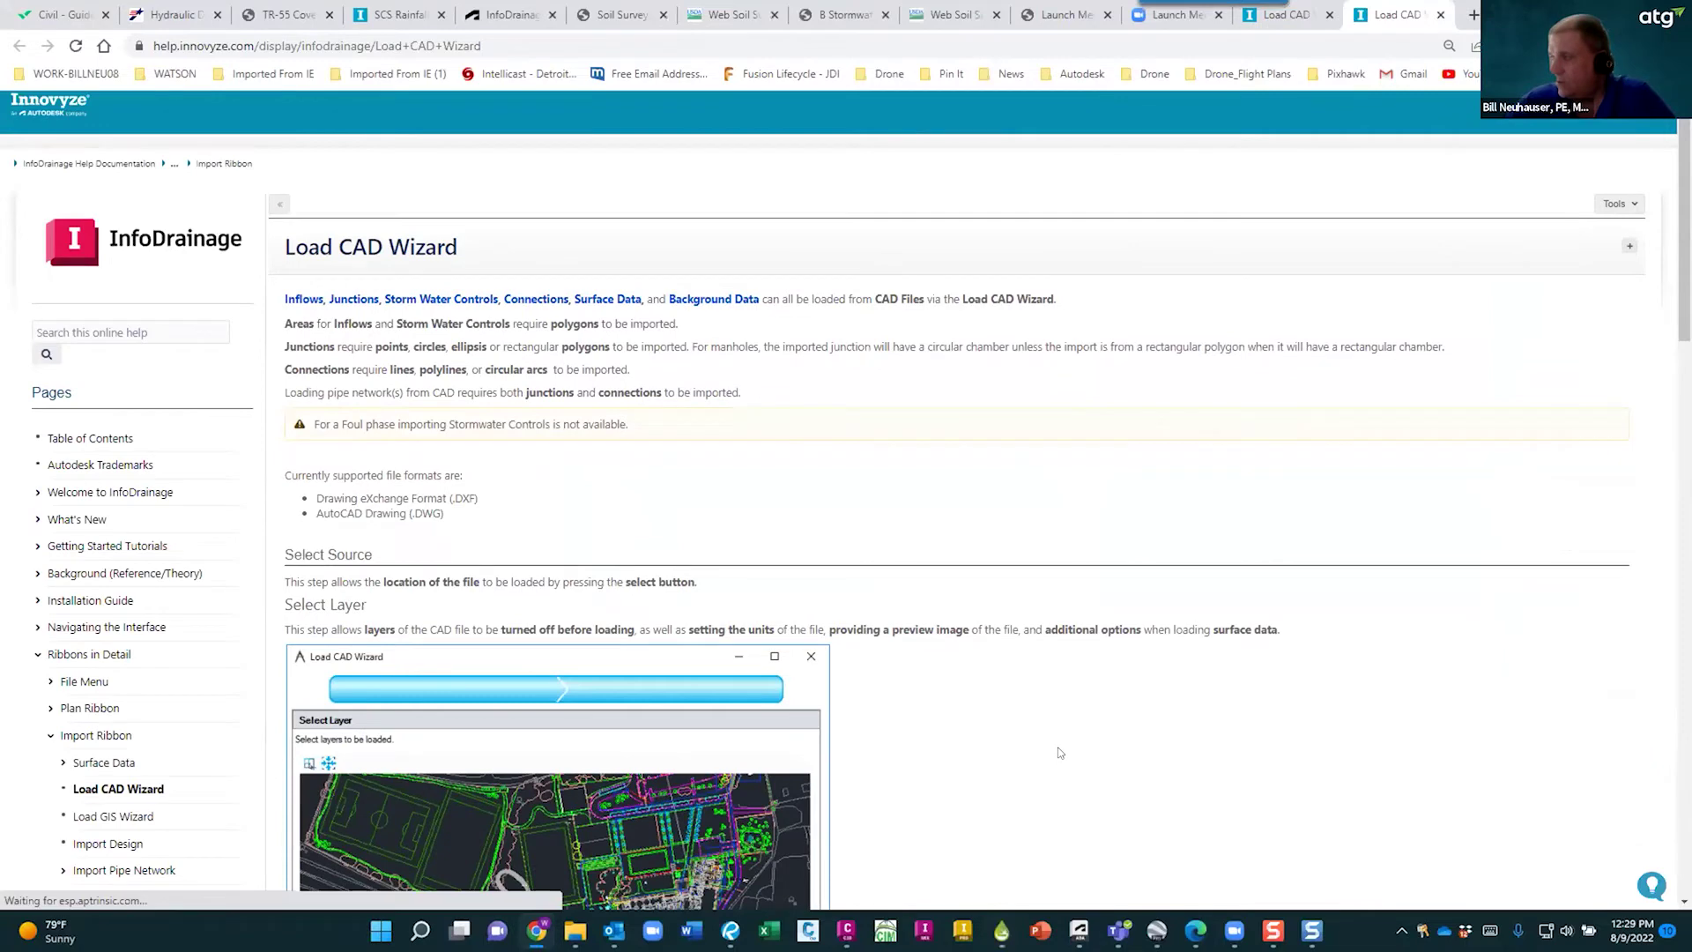
# - Read the Load CAD Wizard help down to Select Template, then return to the wizard's Select Source step
pyautogui.scroll(-8, 886, 681)
pyautogui.scroll(-4, 316, 592)
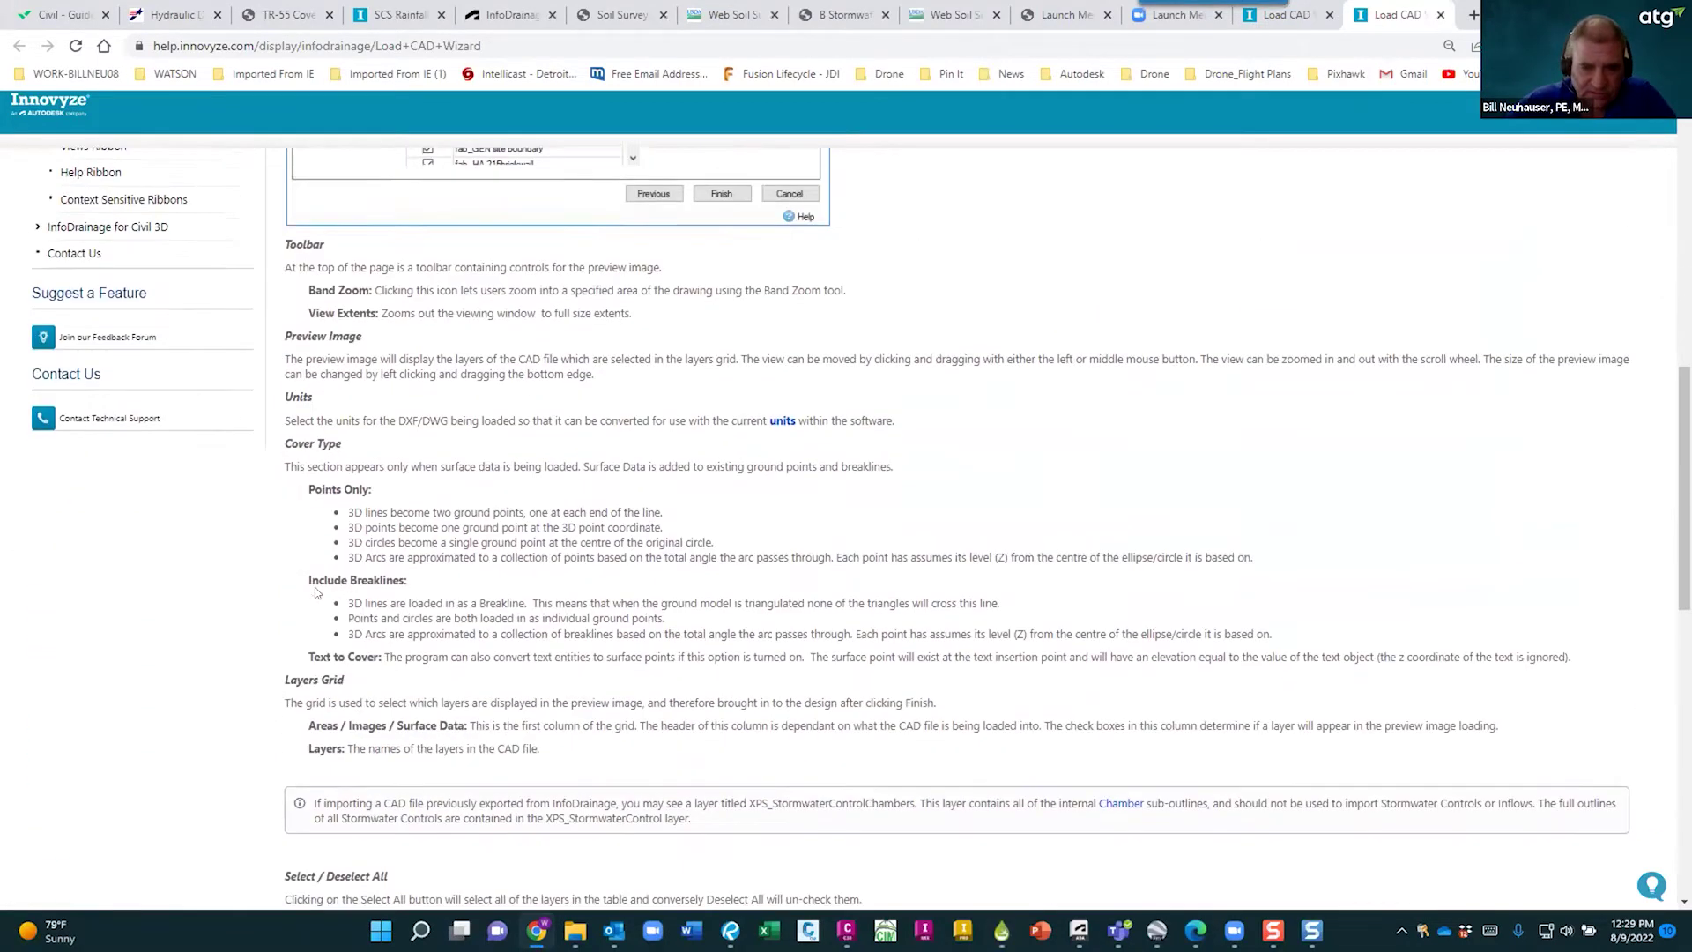
pyautogui.scroll(6, 319, 577)
pyautogui.scroll(-9, 320, 577)
pyautogui.scroll(-3, 319, 577)
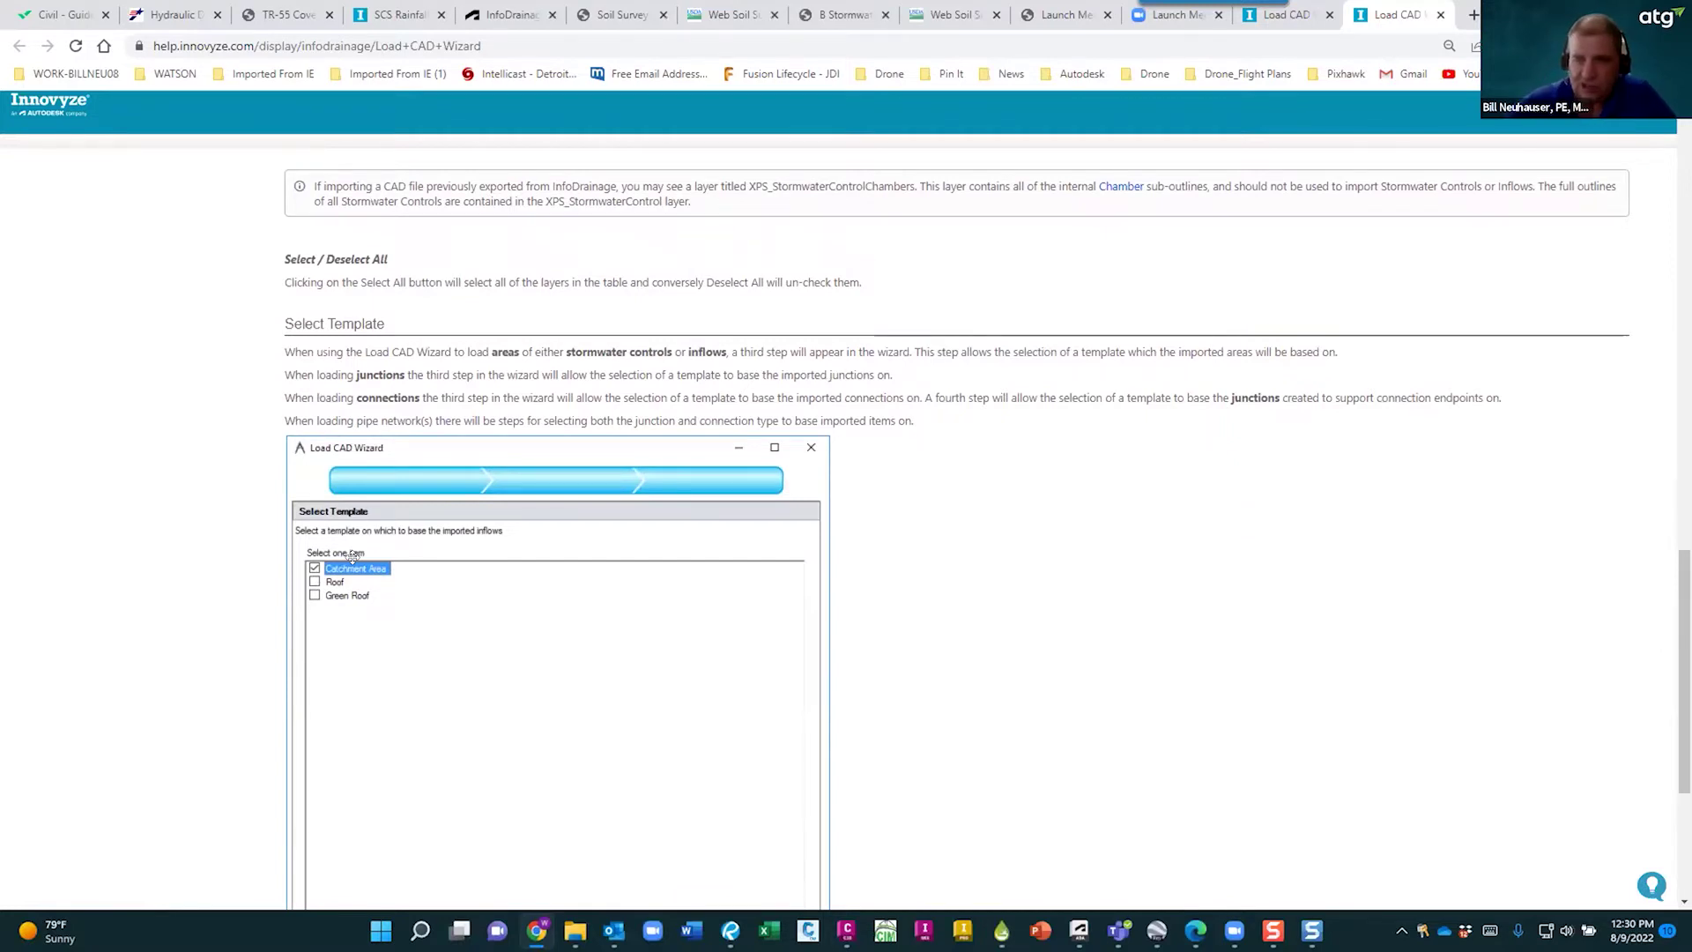
pyautogui.hotkey('alt', 'Tab')
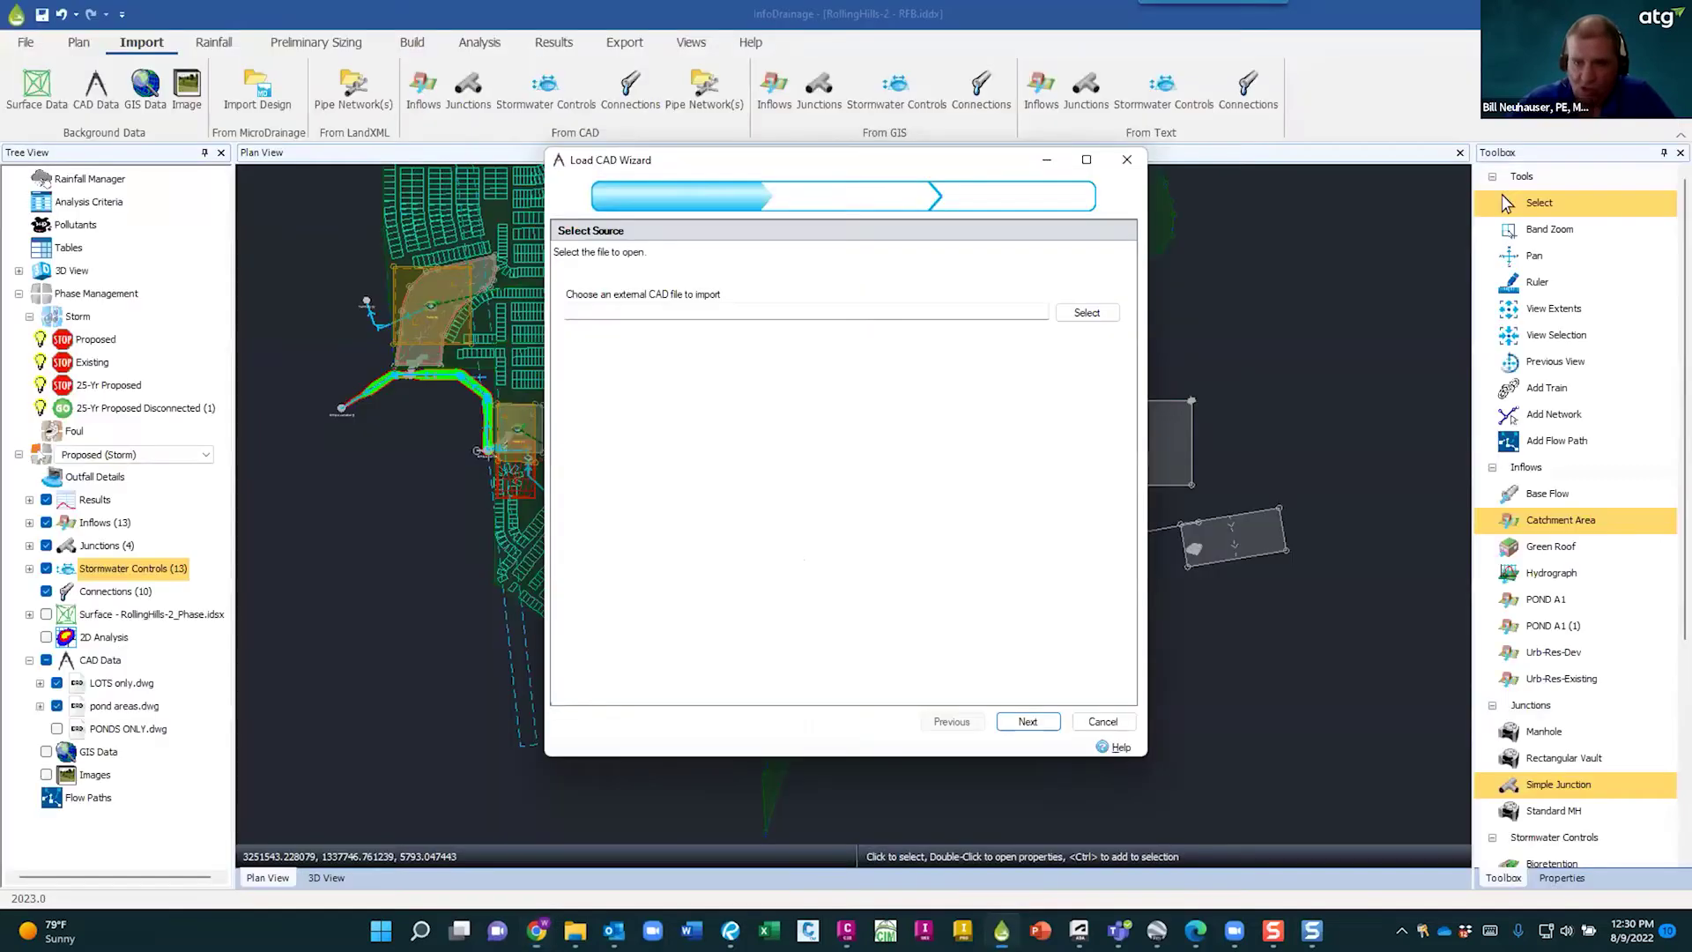
# - Cancel the Load CAD Wizard and inspect the outline of the large southern catchment area
pyautogui.click(1102, 721)
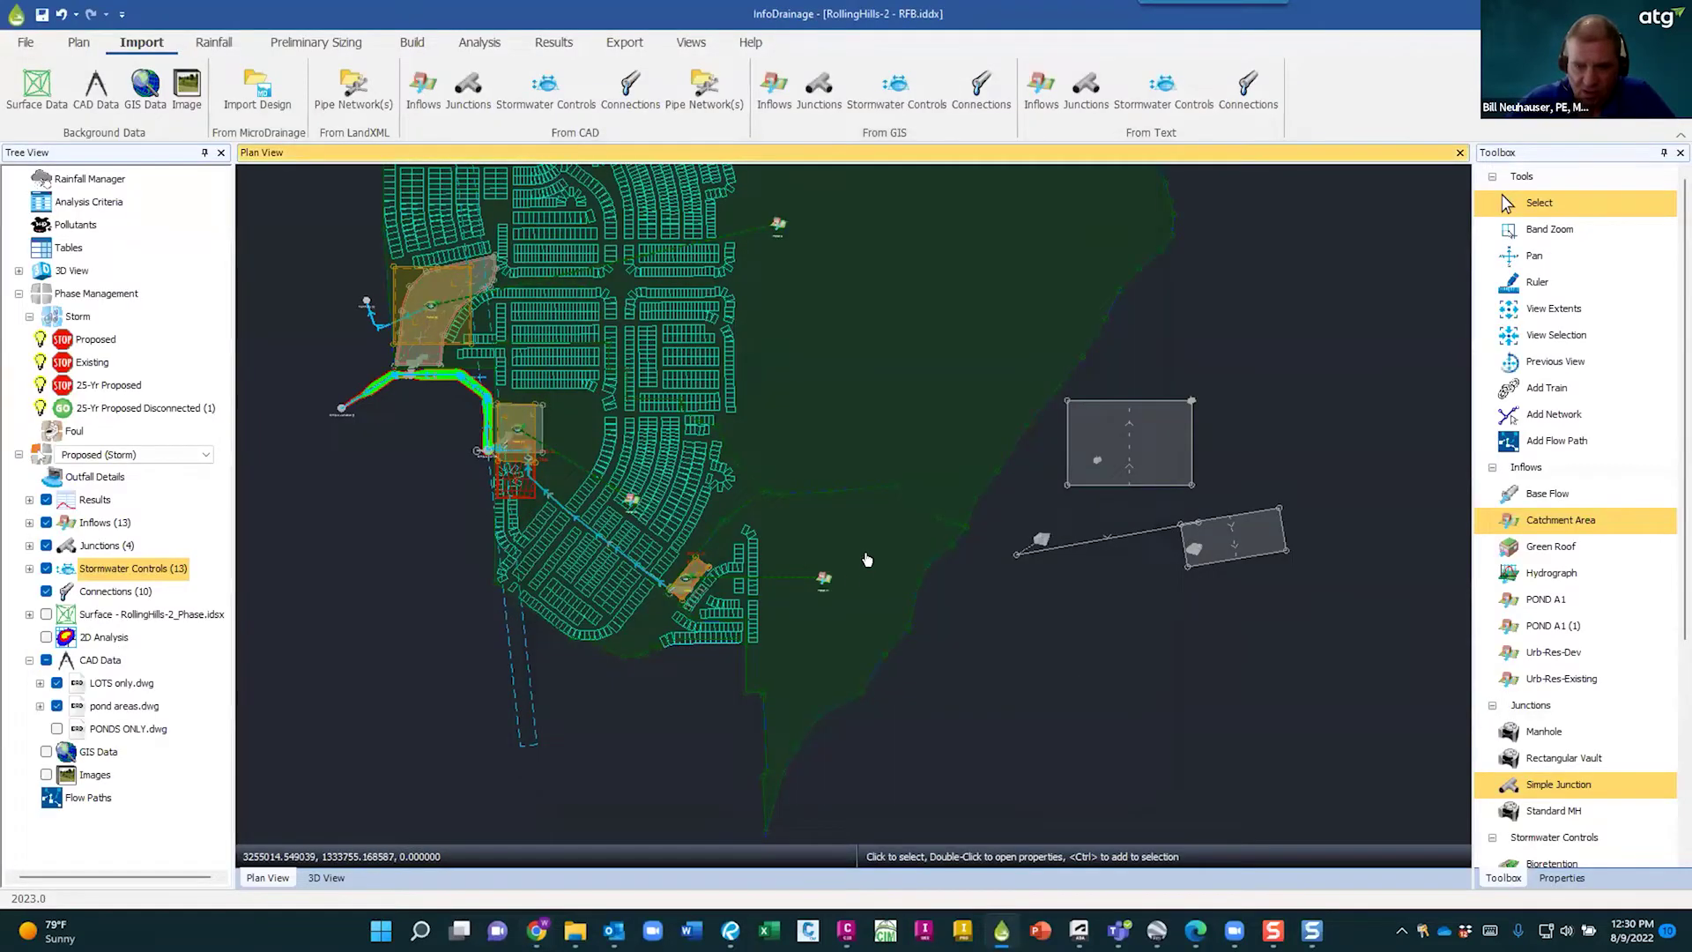
pyautogui.scroll(3, 873, 631)
pyautogui.click(873, 631)
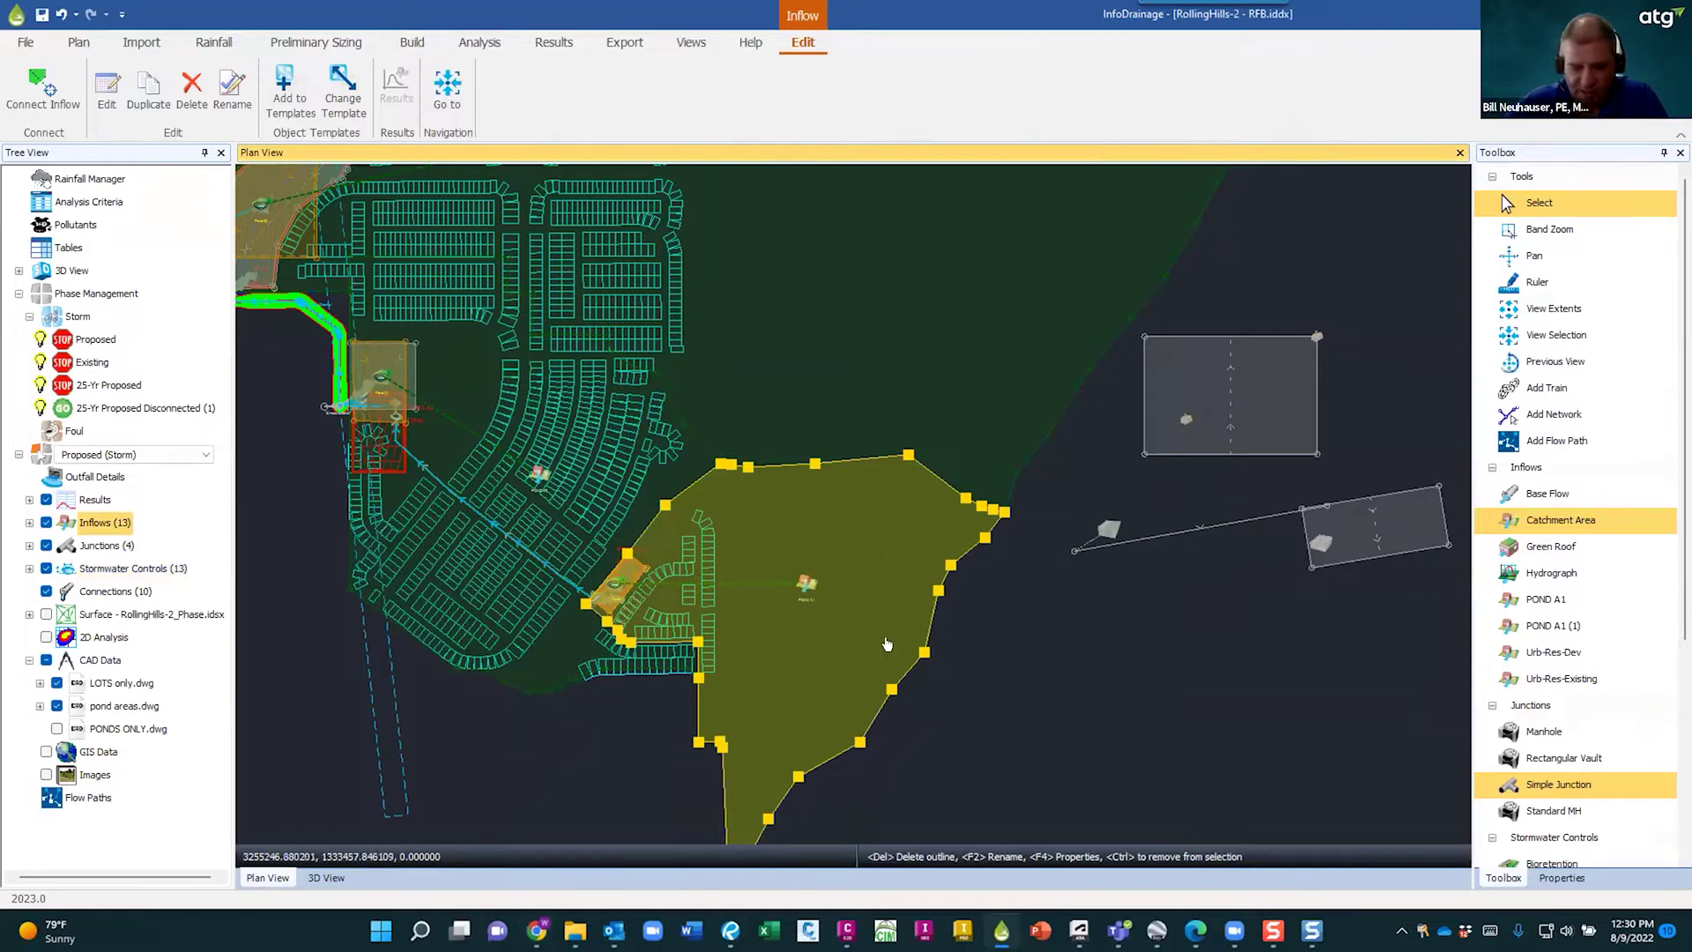
pyautogui.click(901, 712)
pyautogui.scroll(3, 894, 705)
pyautogui.click(871, 651)
pyautogui.scroll(-1, 915, 511)
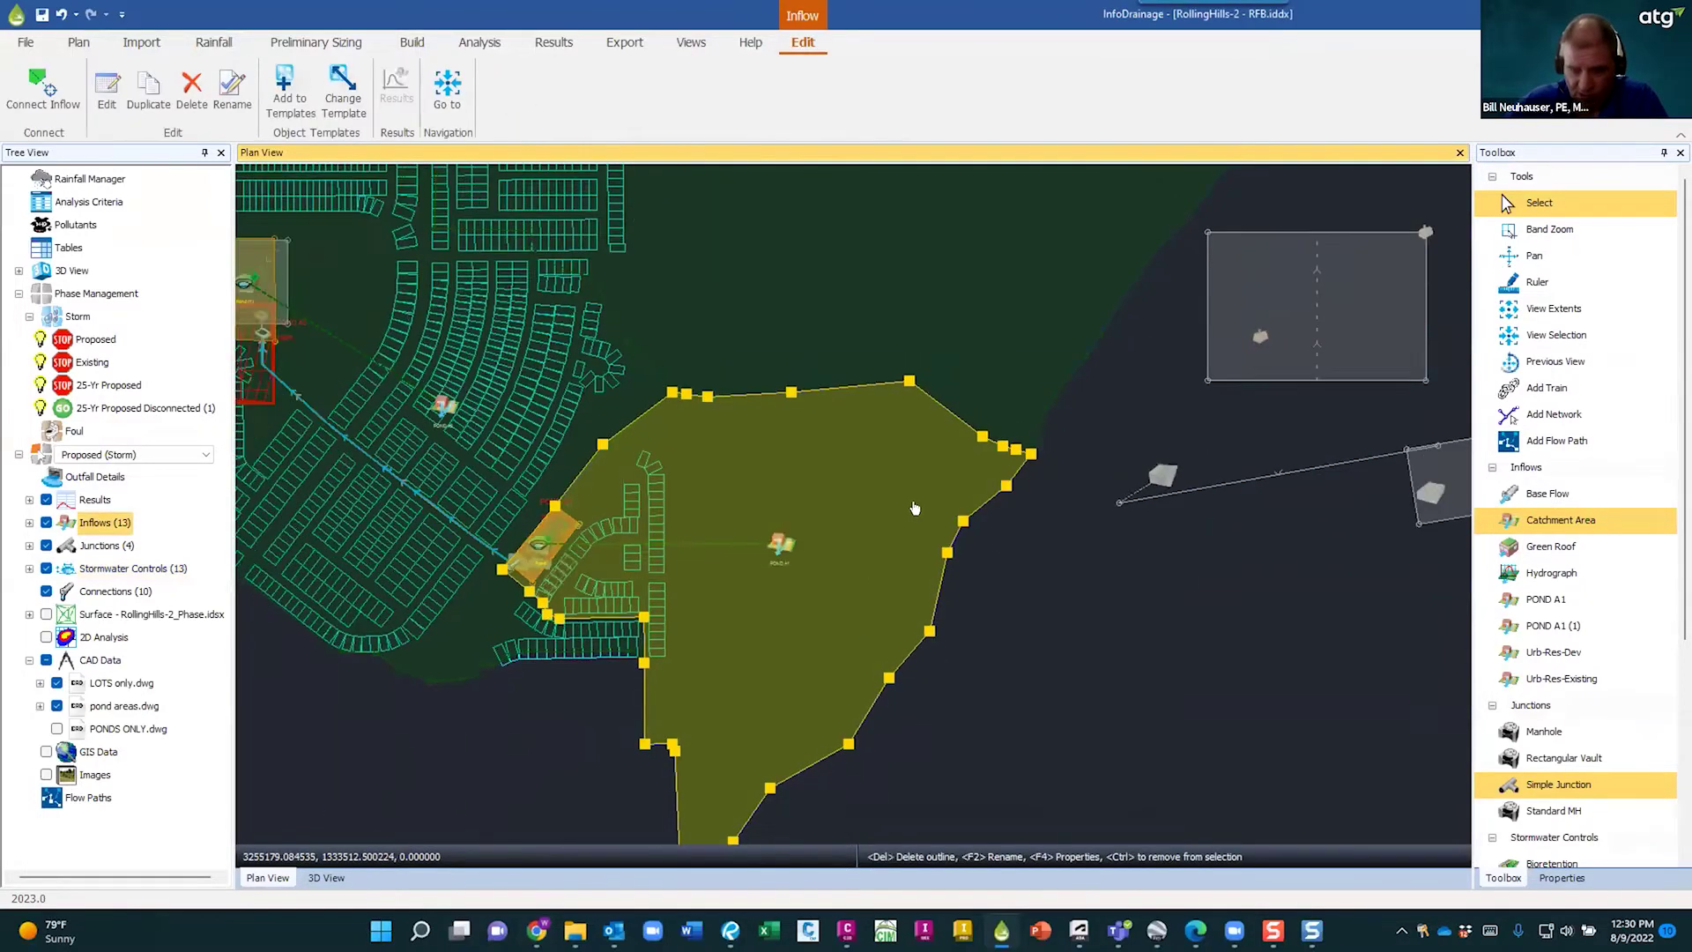
pyautogui.scroll(-3, 914, 508)
pyautogui.scroll(2, 1022, 555)
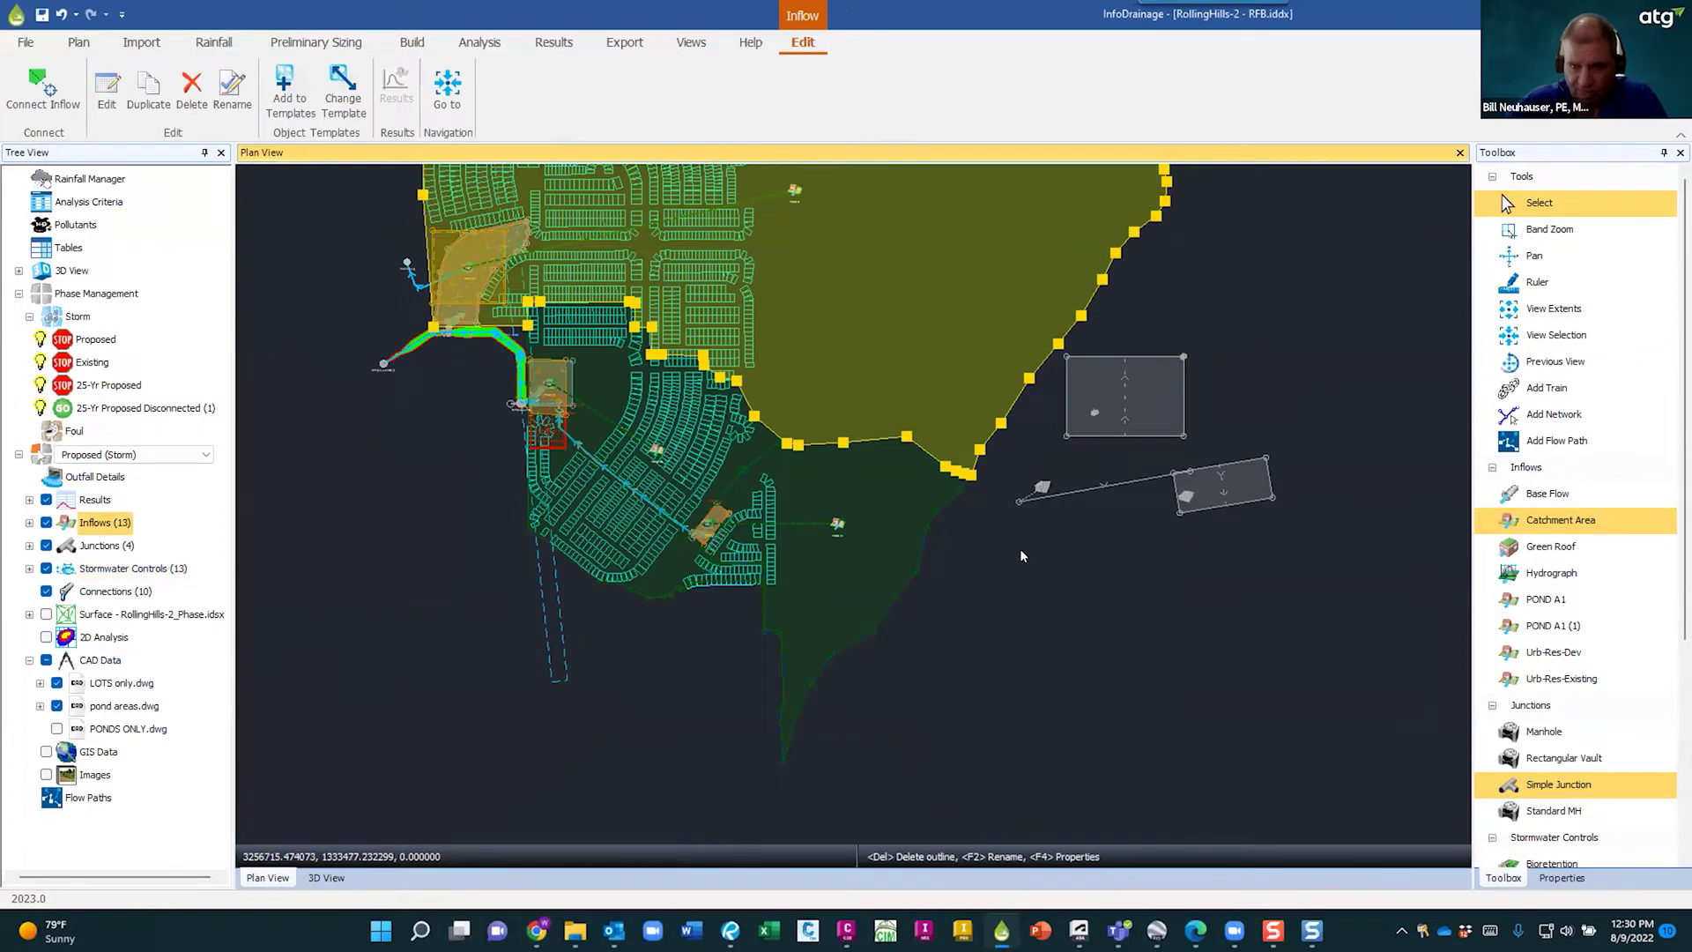
pyautogui.click(1020, 551)
# - Pan north and inspect the large northern catchment polygon's extent
pyautogui.moveTo(1011, 543); pyautogui.dragTo(934, 739, button='middle')
pyautogui.scroll(1, 934, 739)
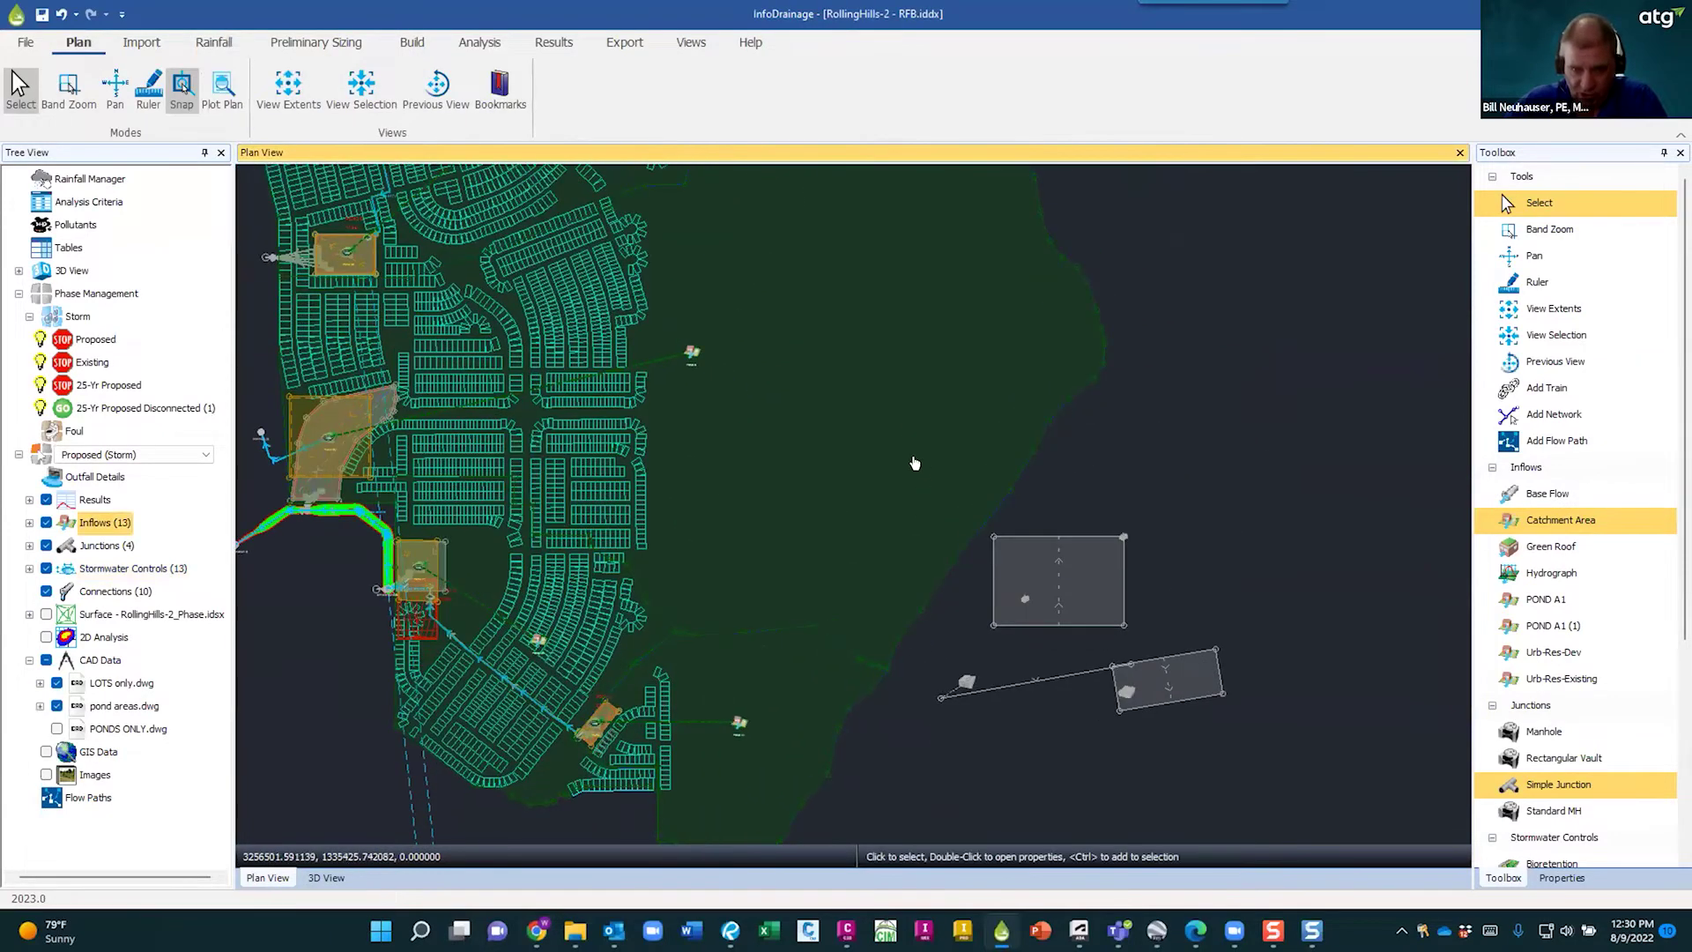
pyautogui.click(871, 452)
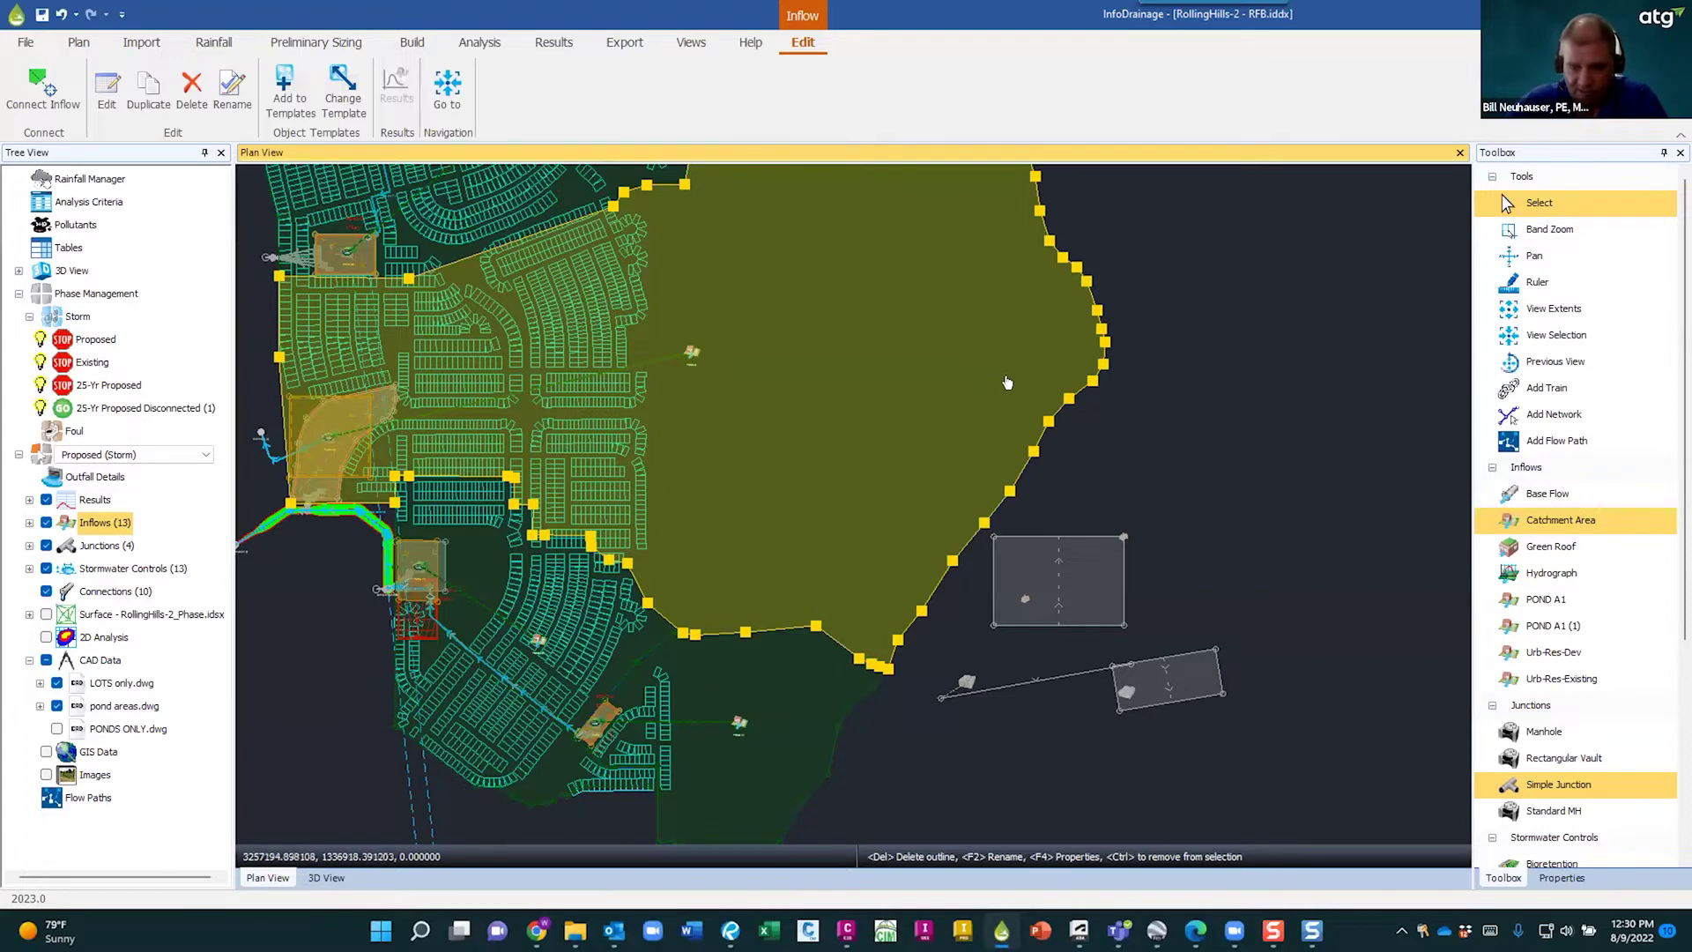
pyautogui.press('Escape')
pyautogui.scroll(2, 758, 529)
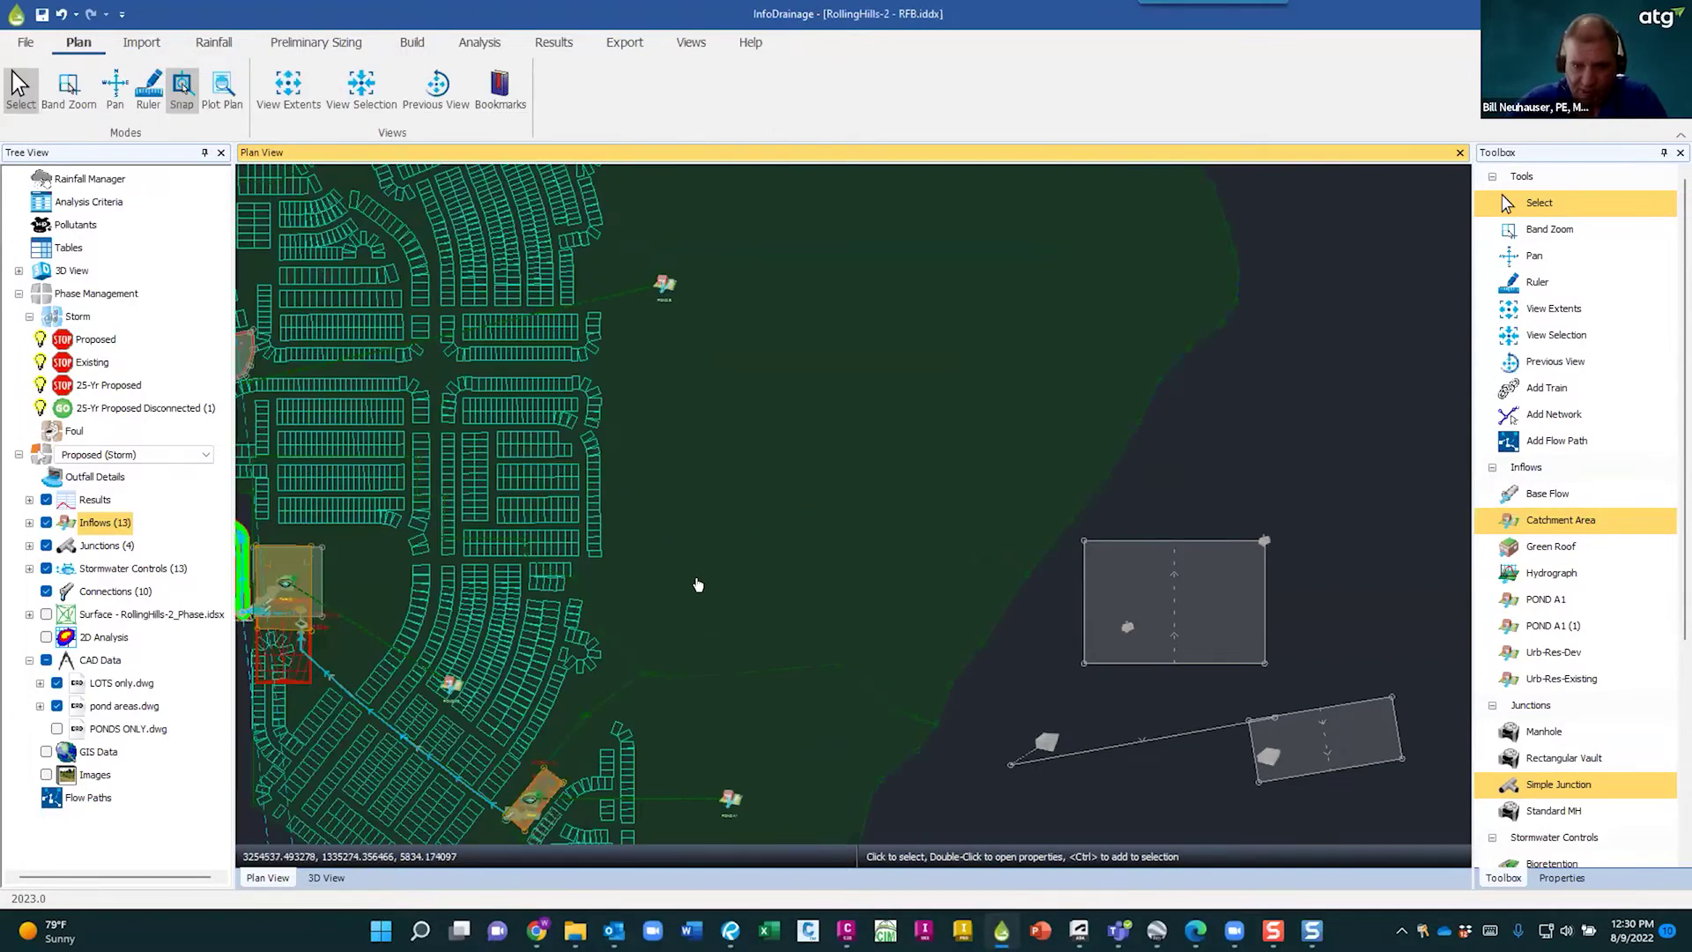
pyautogui.click(697, 585)
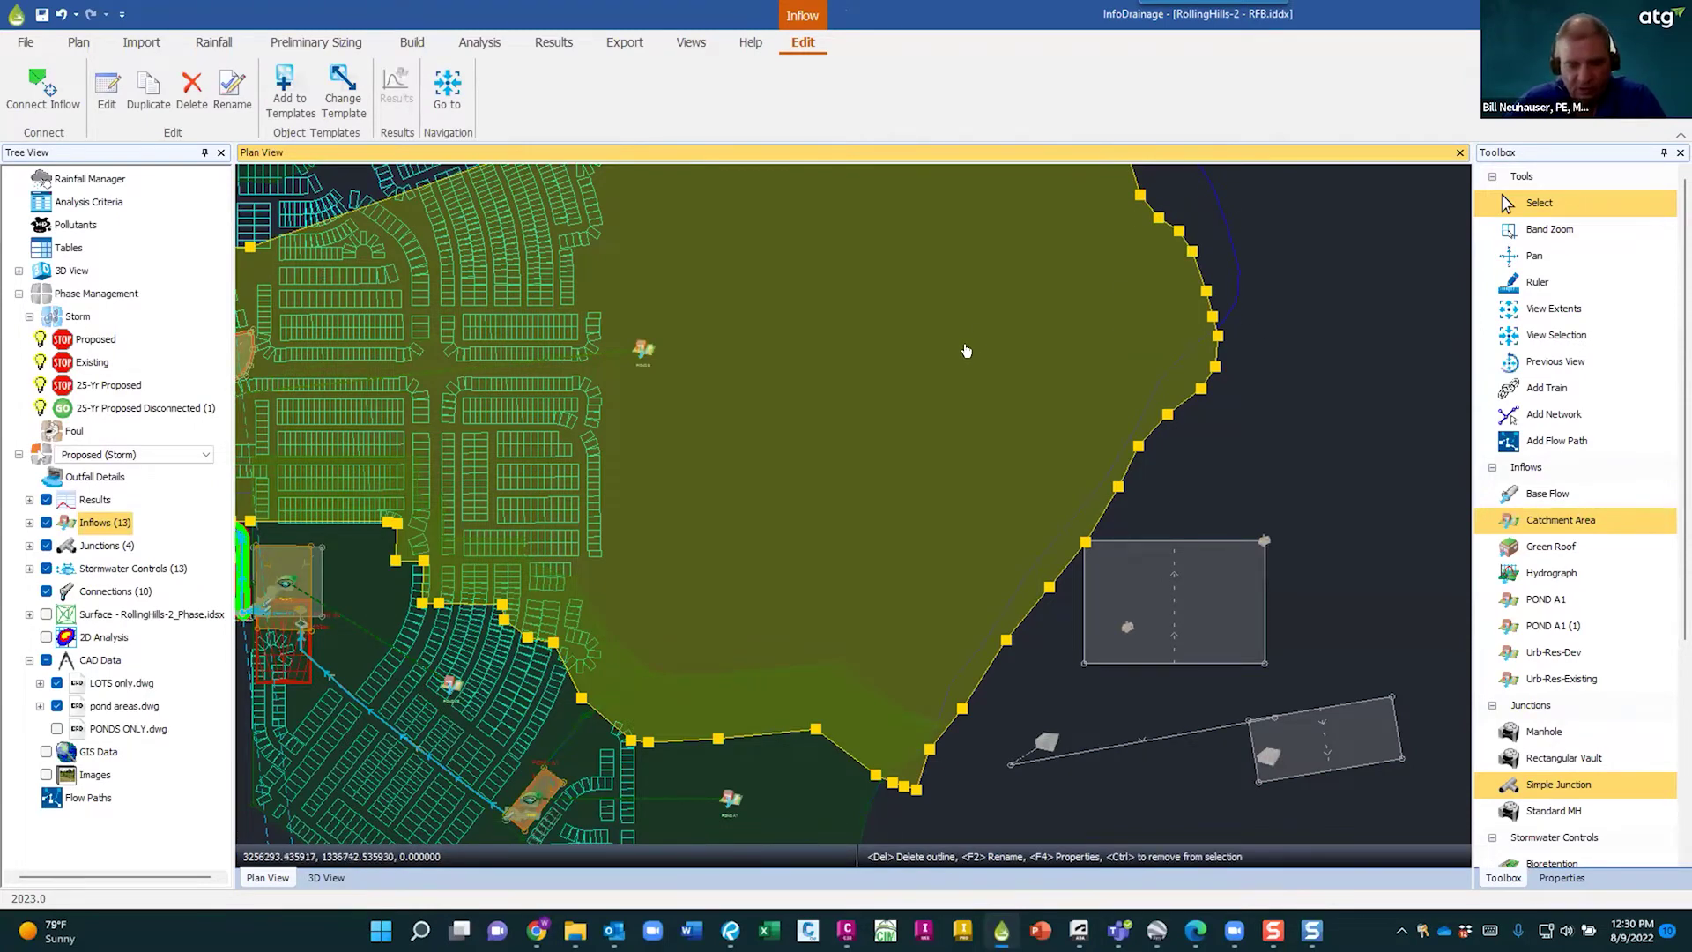
pyautogui.click(1215, 448)
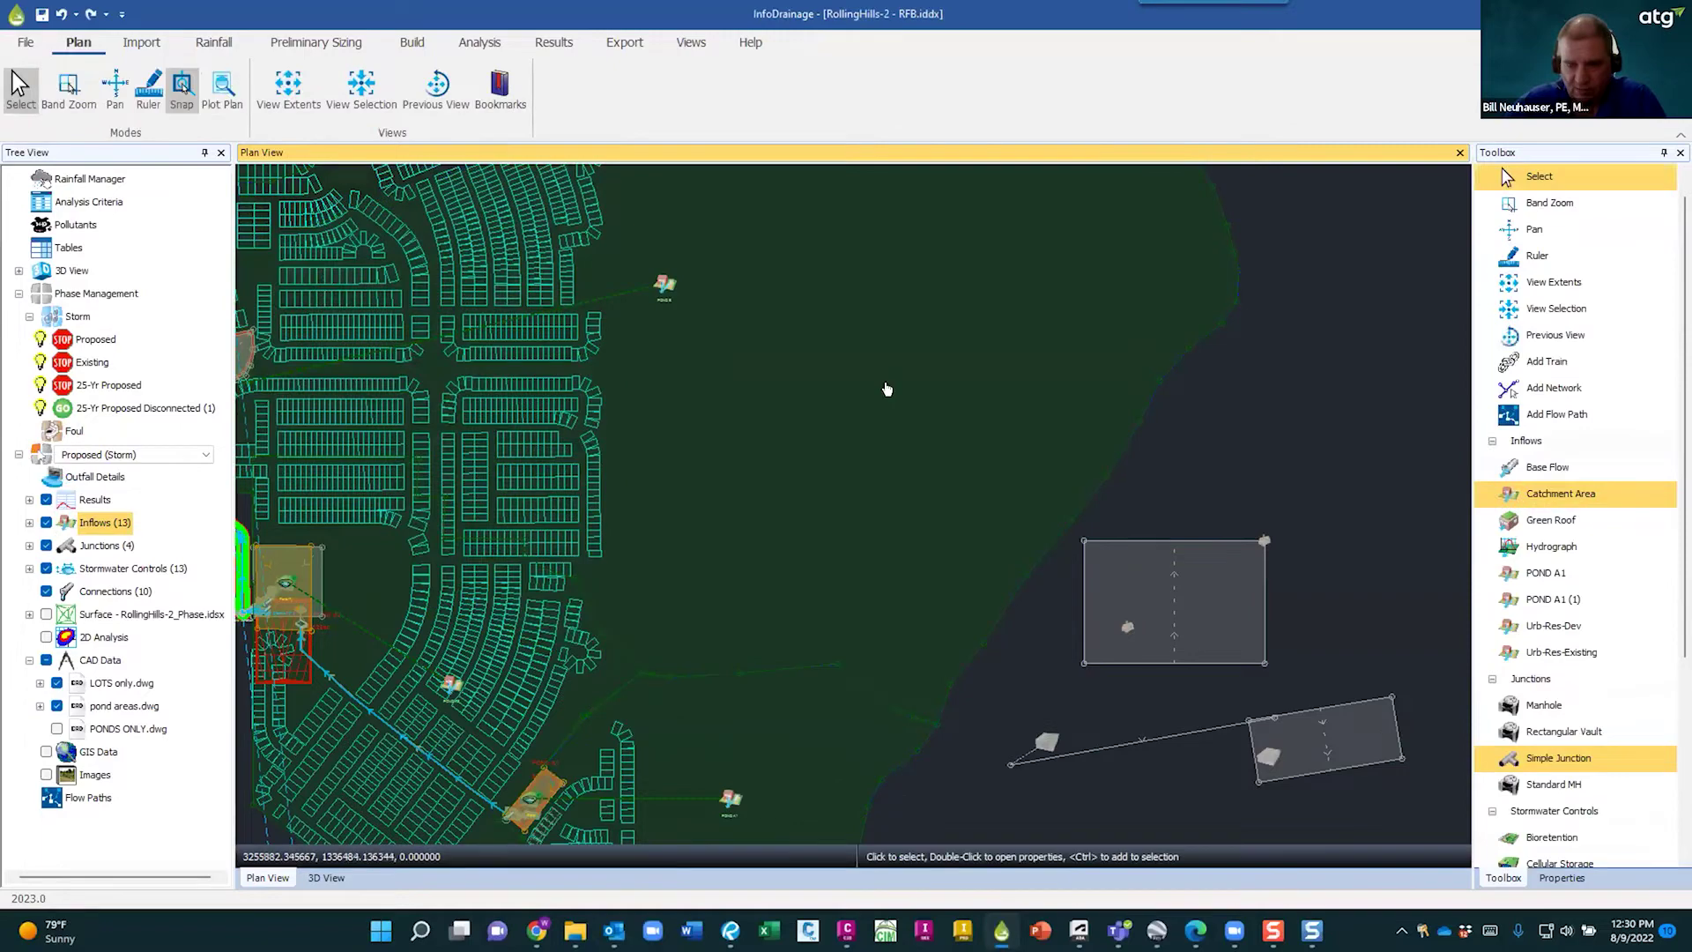
pyautogui.scroll(-3, 986, 279)
pyautogui.scroll(1, 860, 401)
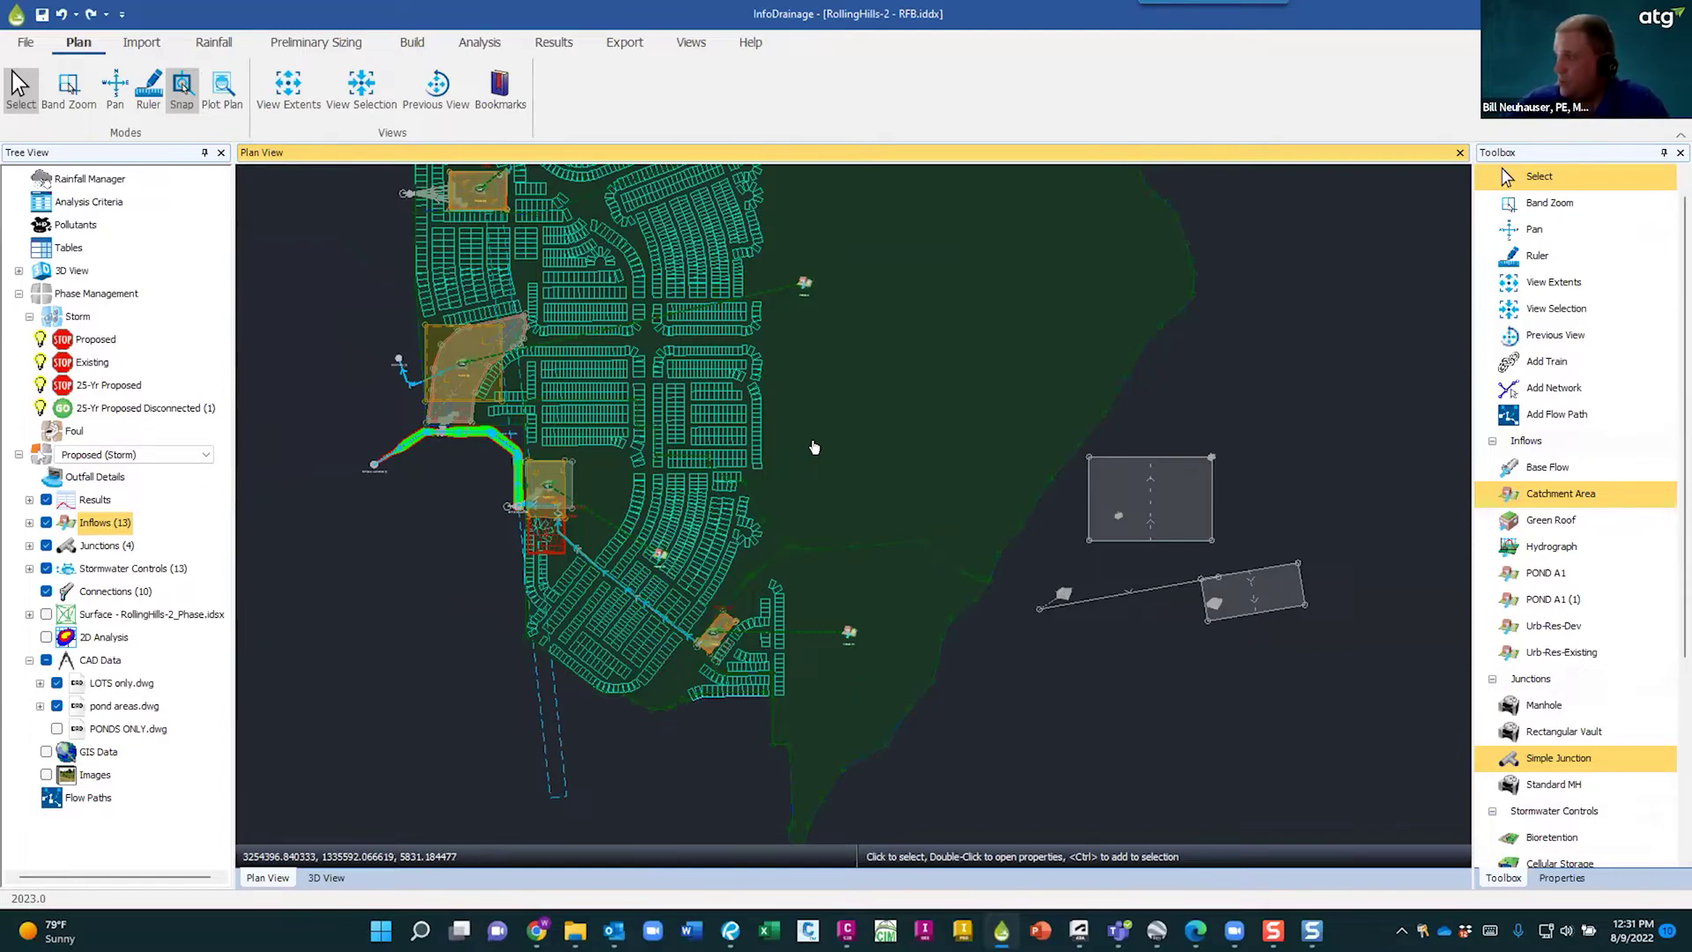
# - Recentre the development in Plan View and zoom in on POND A1 and its lots
pyautogui.scroll(-5, 955, 536)
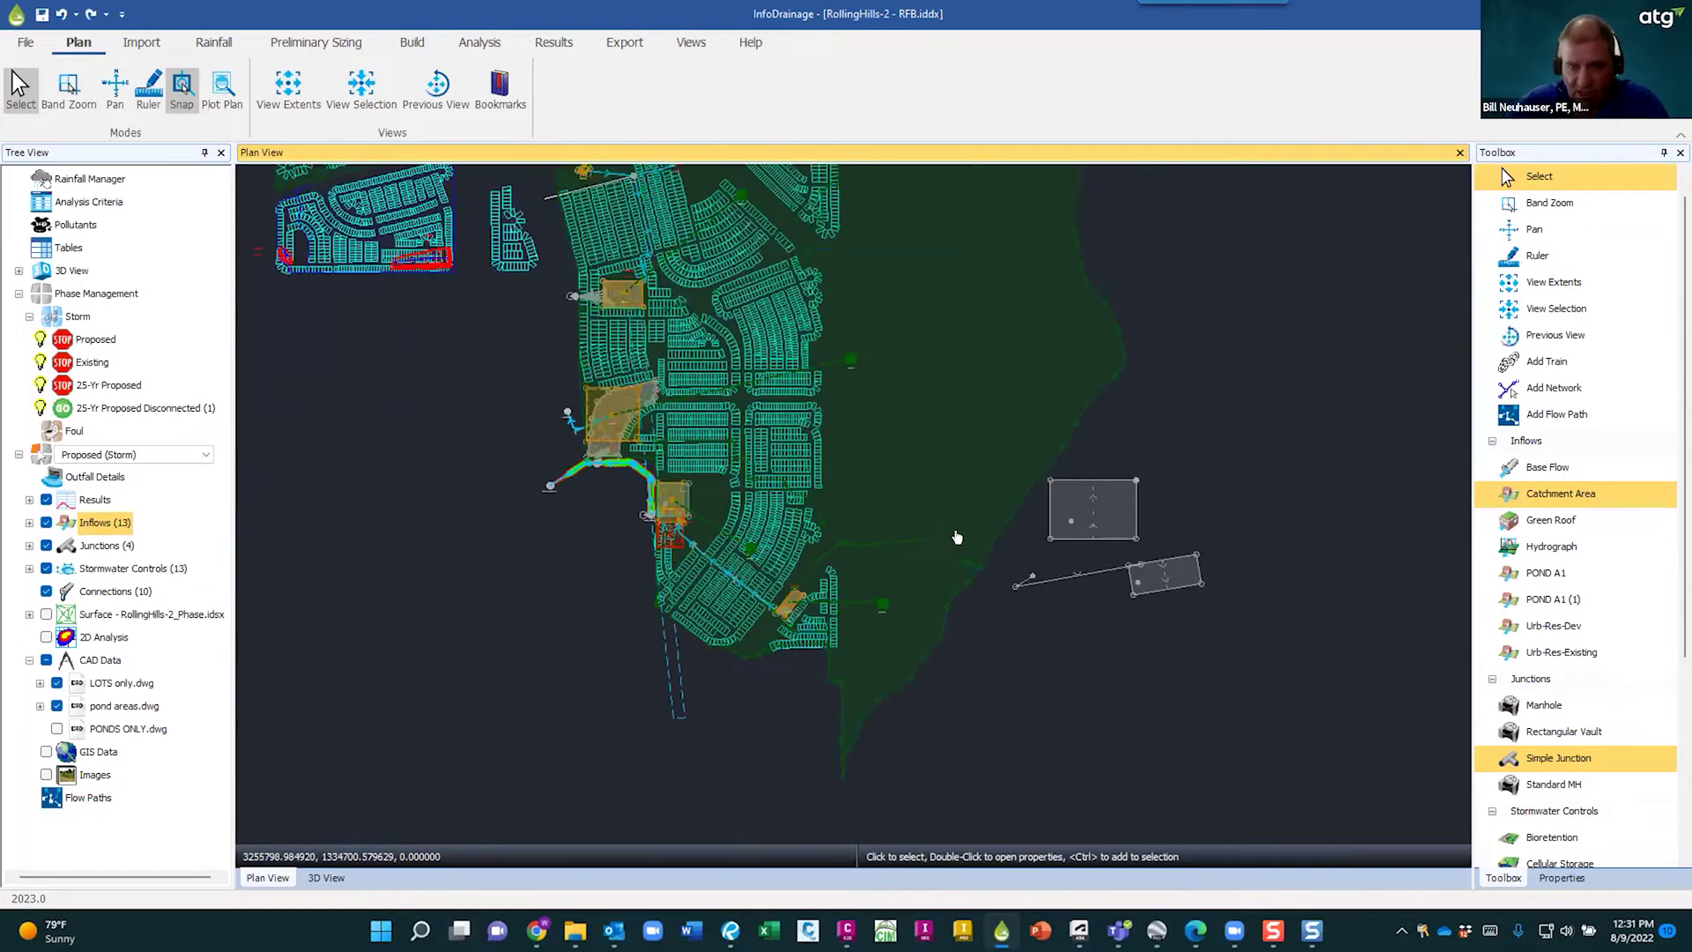
pyautogui.scroll(3, 1059, 409)
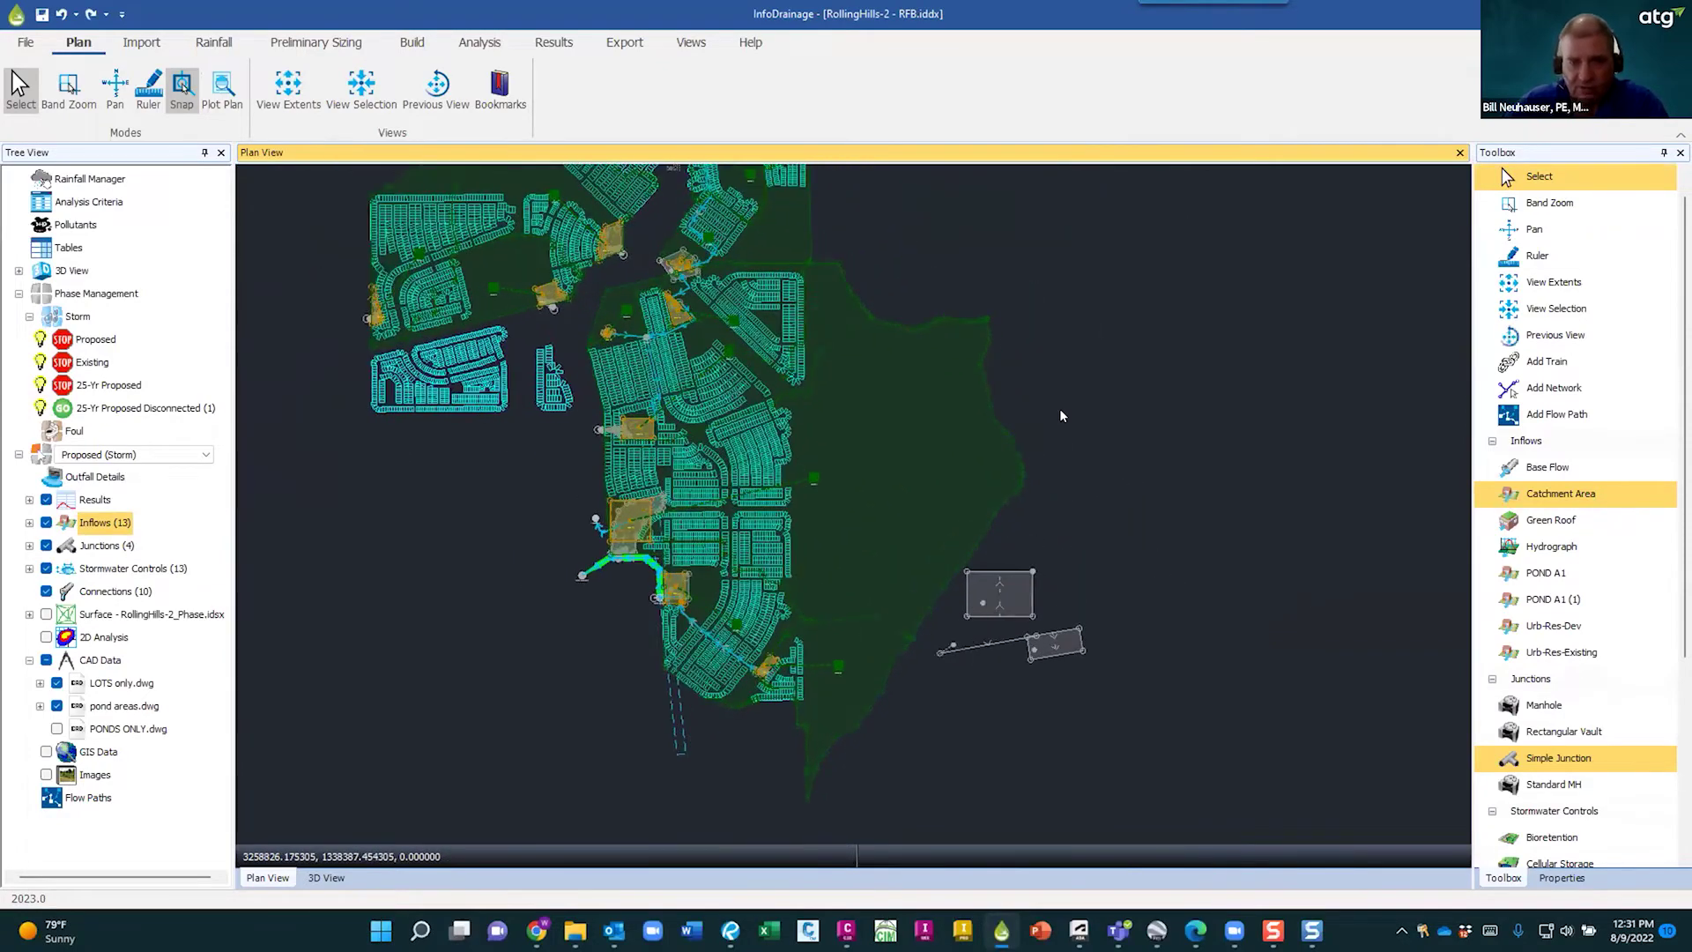
pyautogui.scroll(2, 1031, 388)
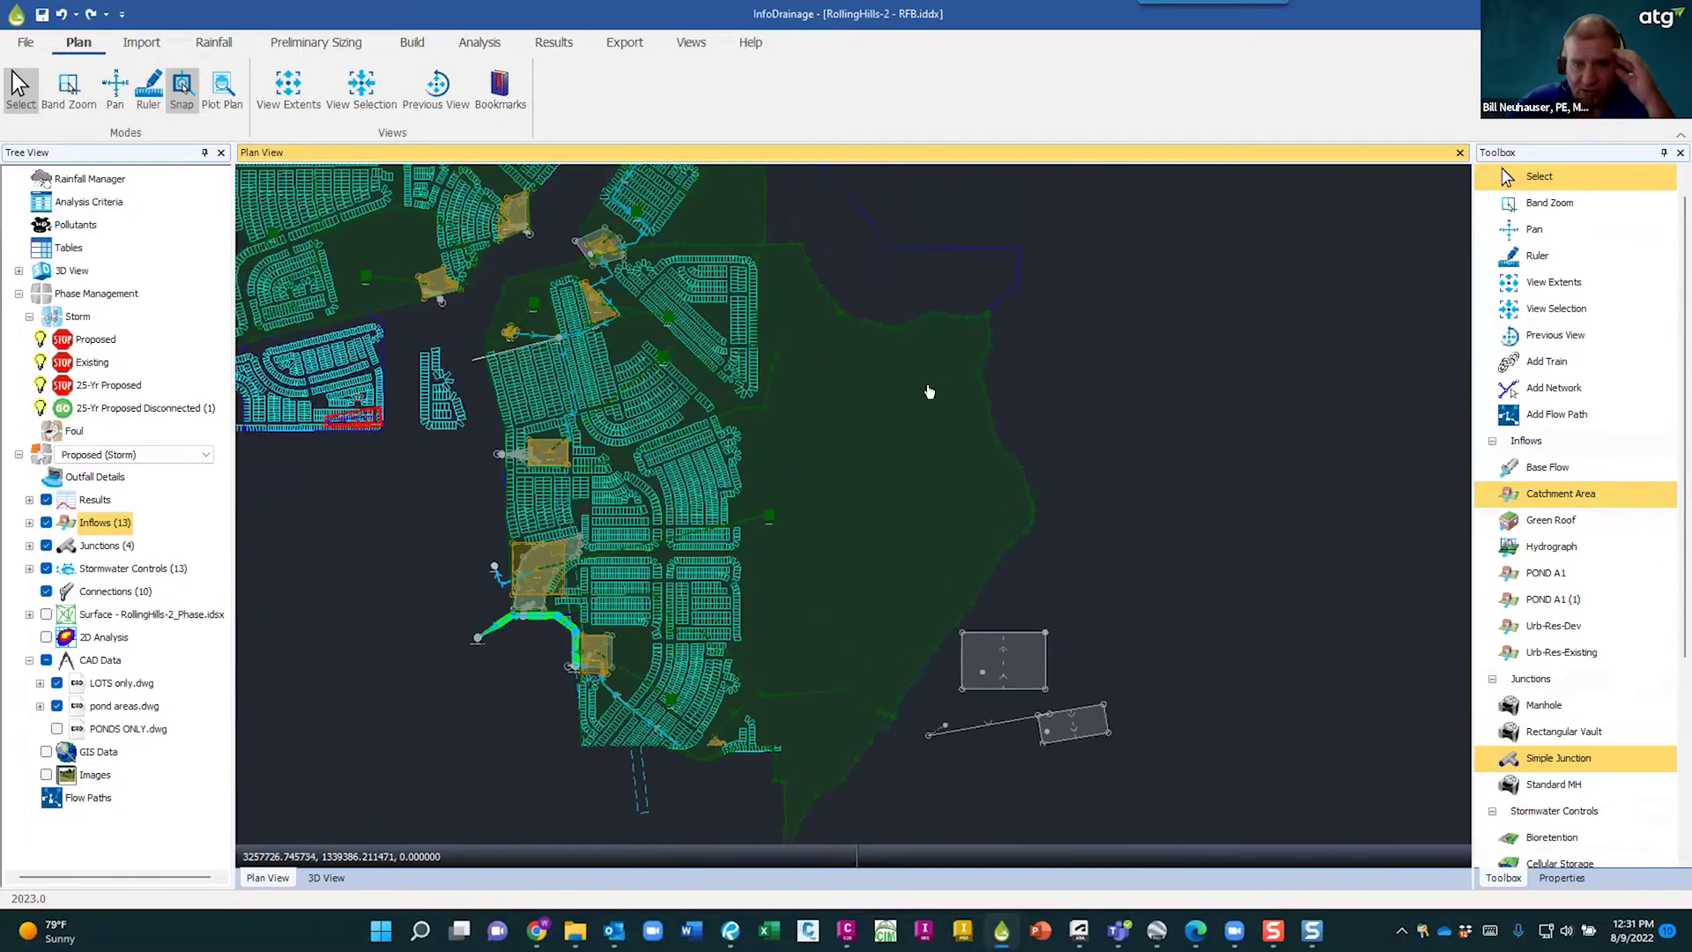
pyautogui.scroll(-2, 907, 690)
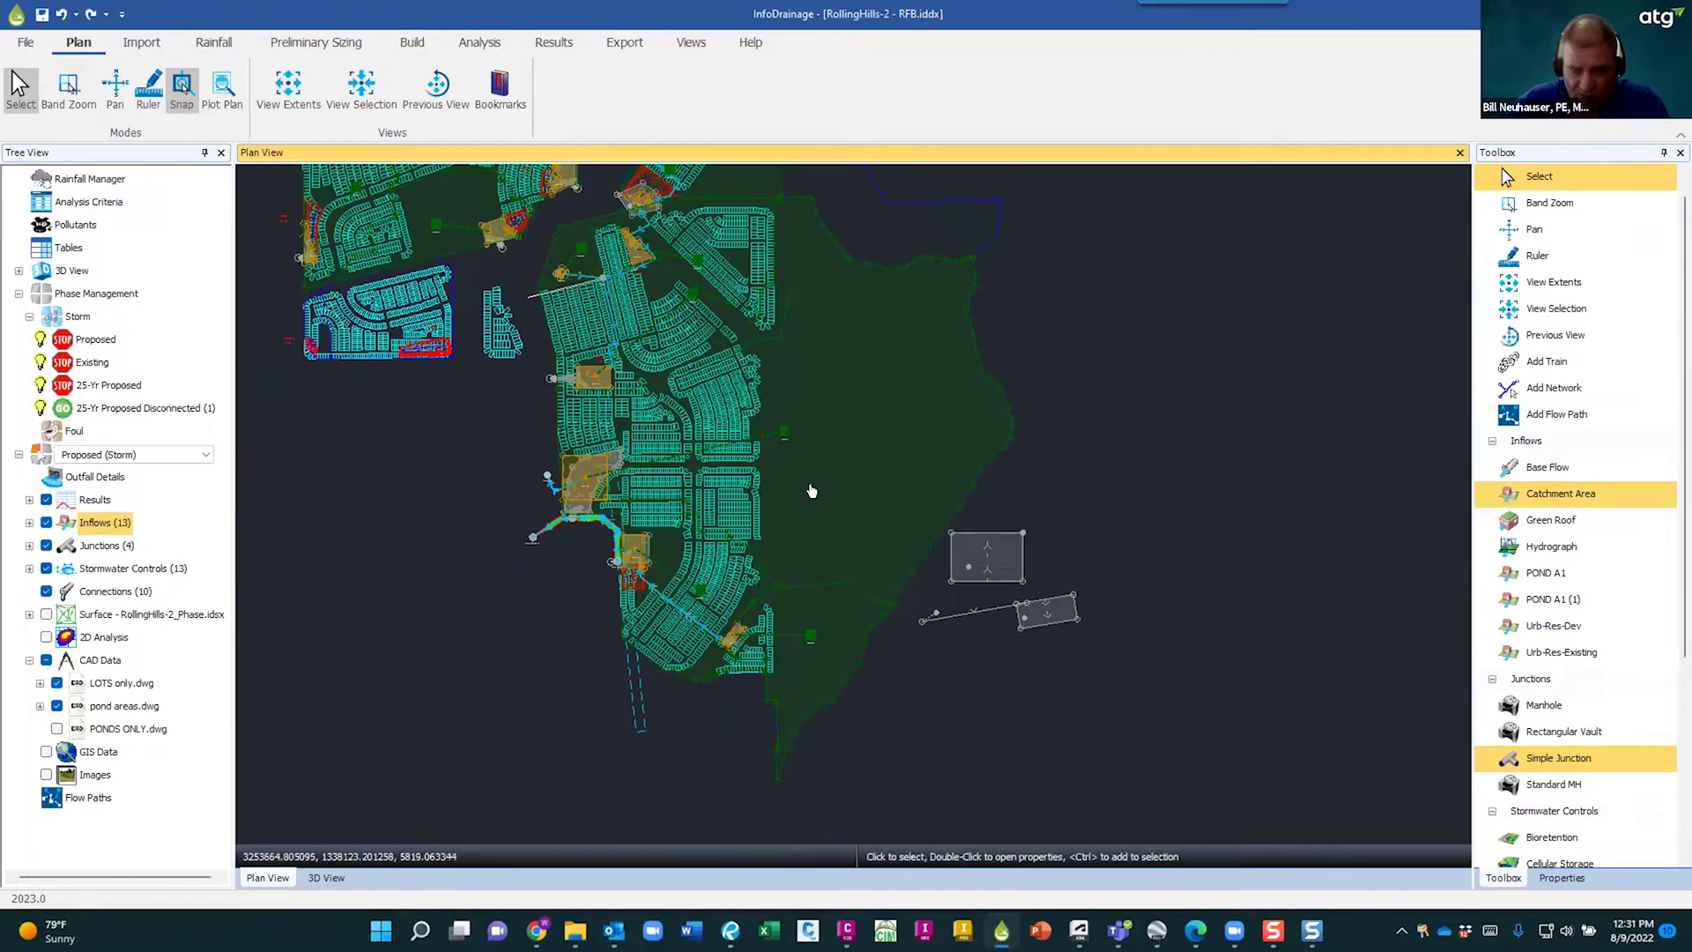
pyautogui.moveTo(1038, 408); pyautogui.dragTo(1102, 490, button='middle')
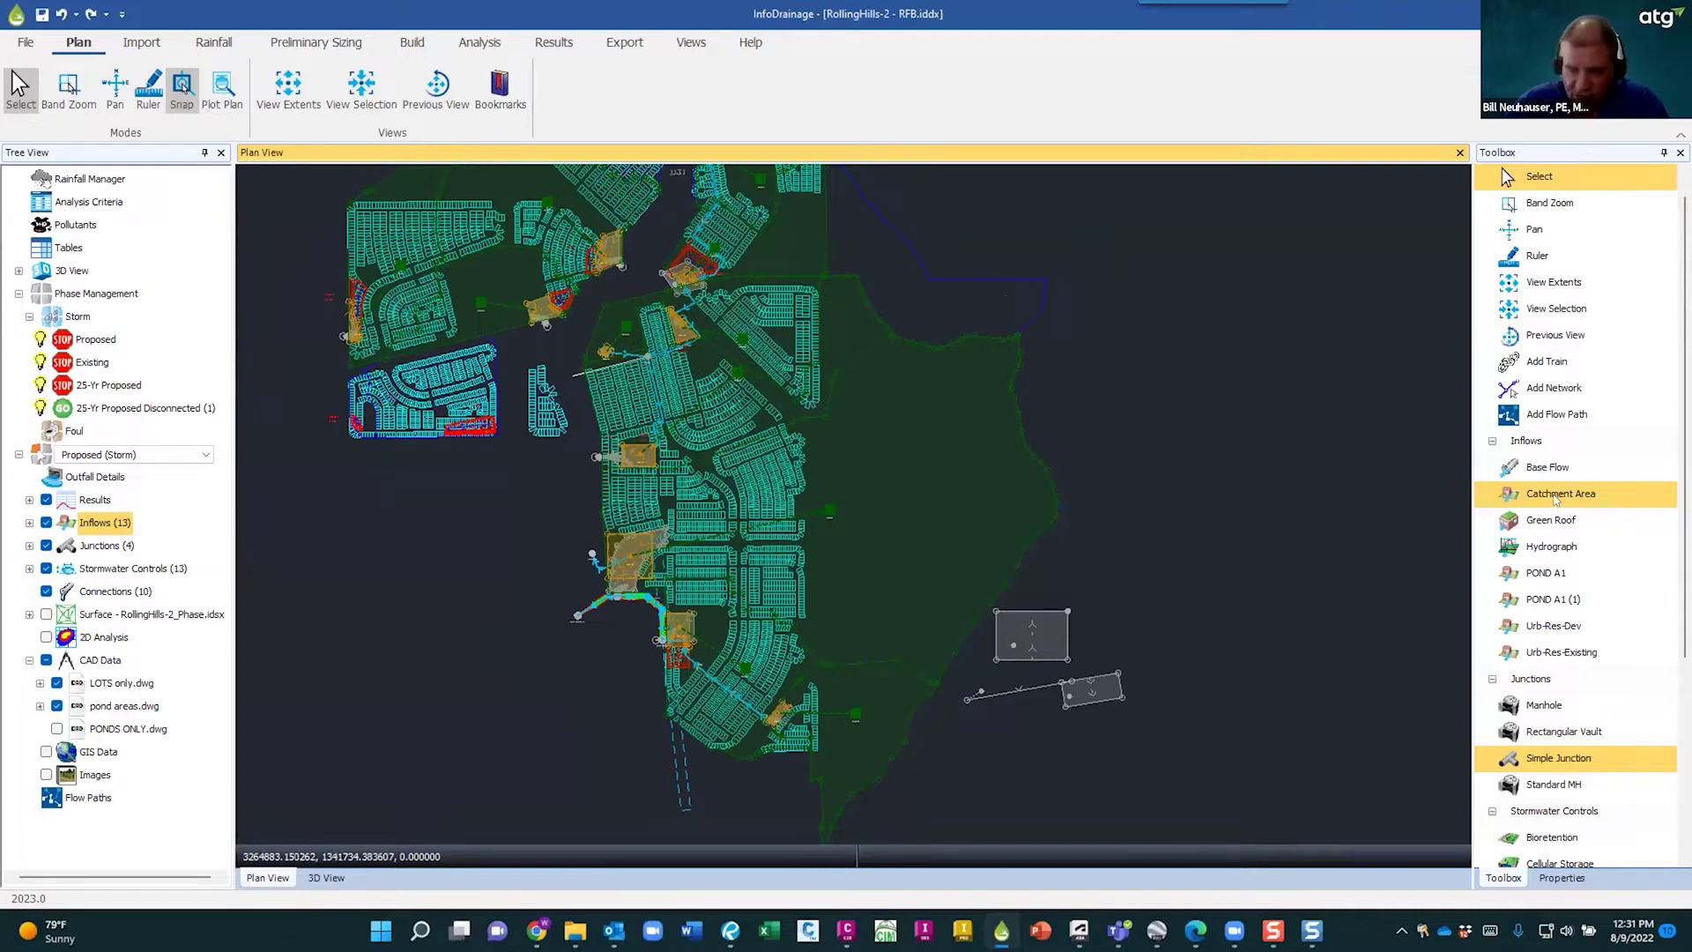
pyautogui.scroll(-3, 1564, 520)
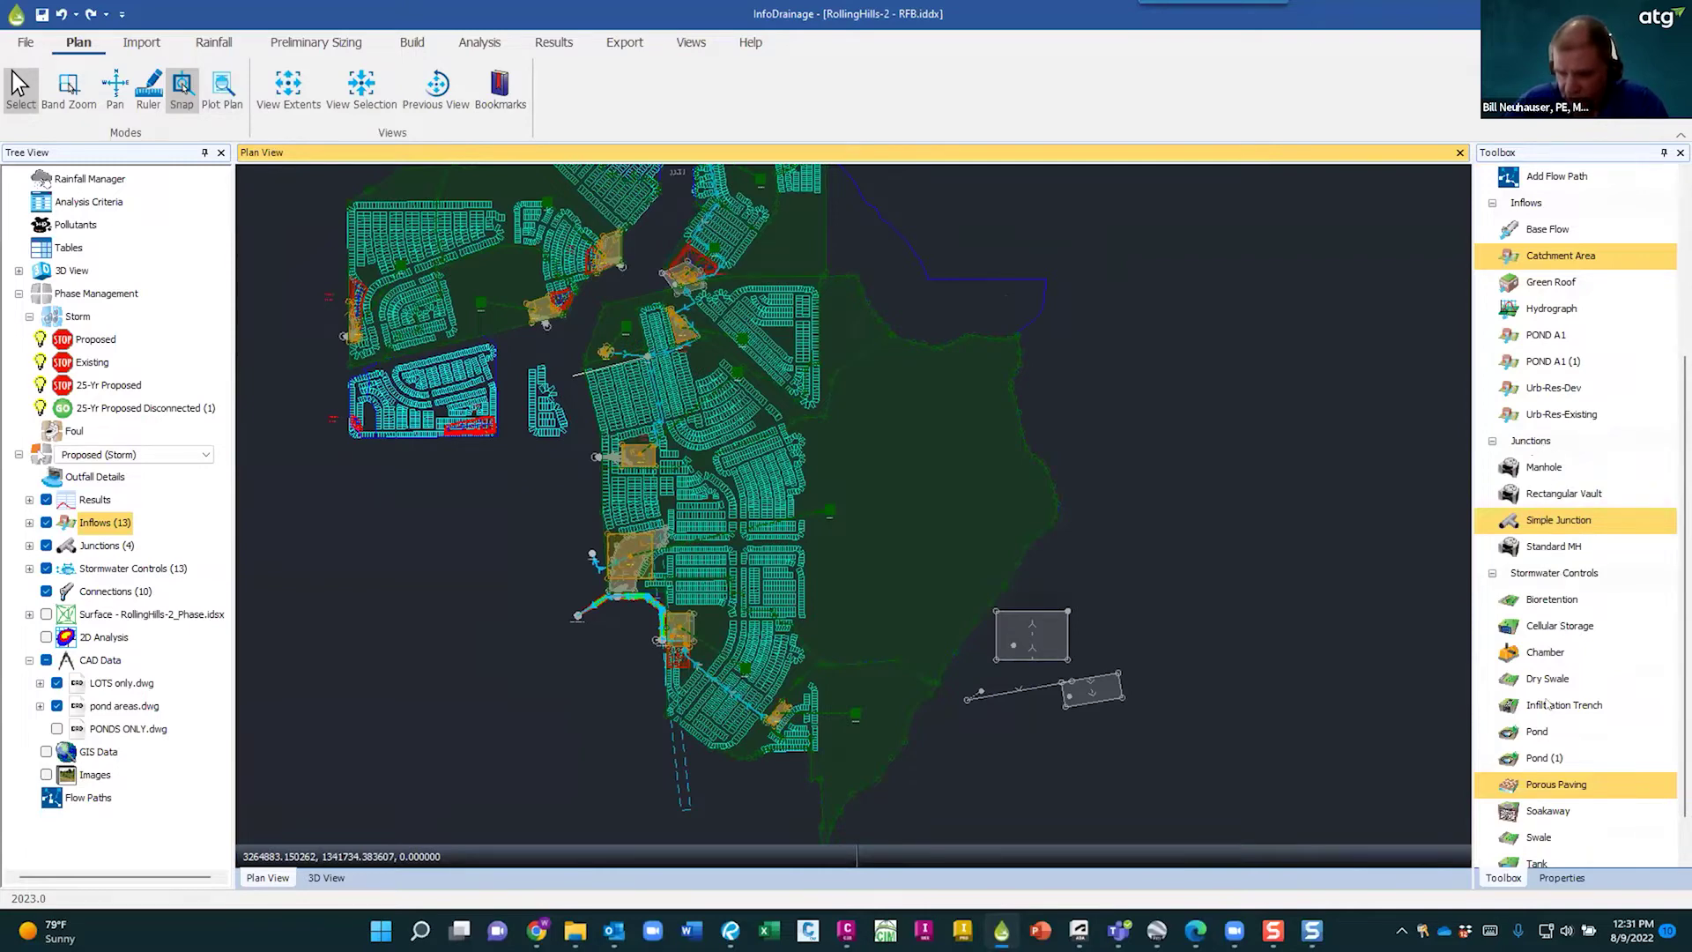
pyautogui.scroll(-1, 1548, 688)
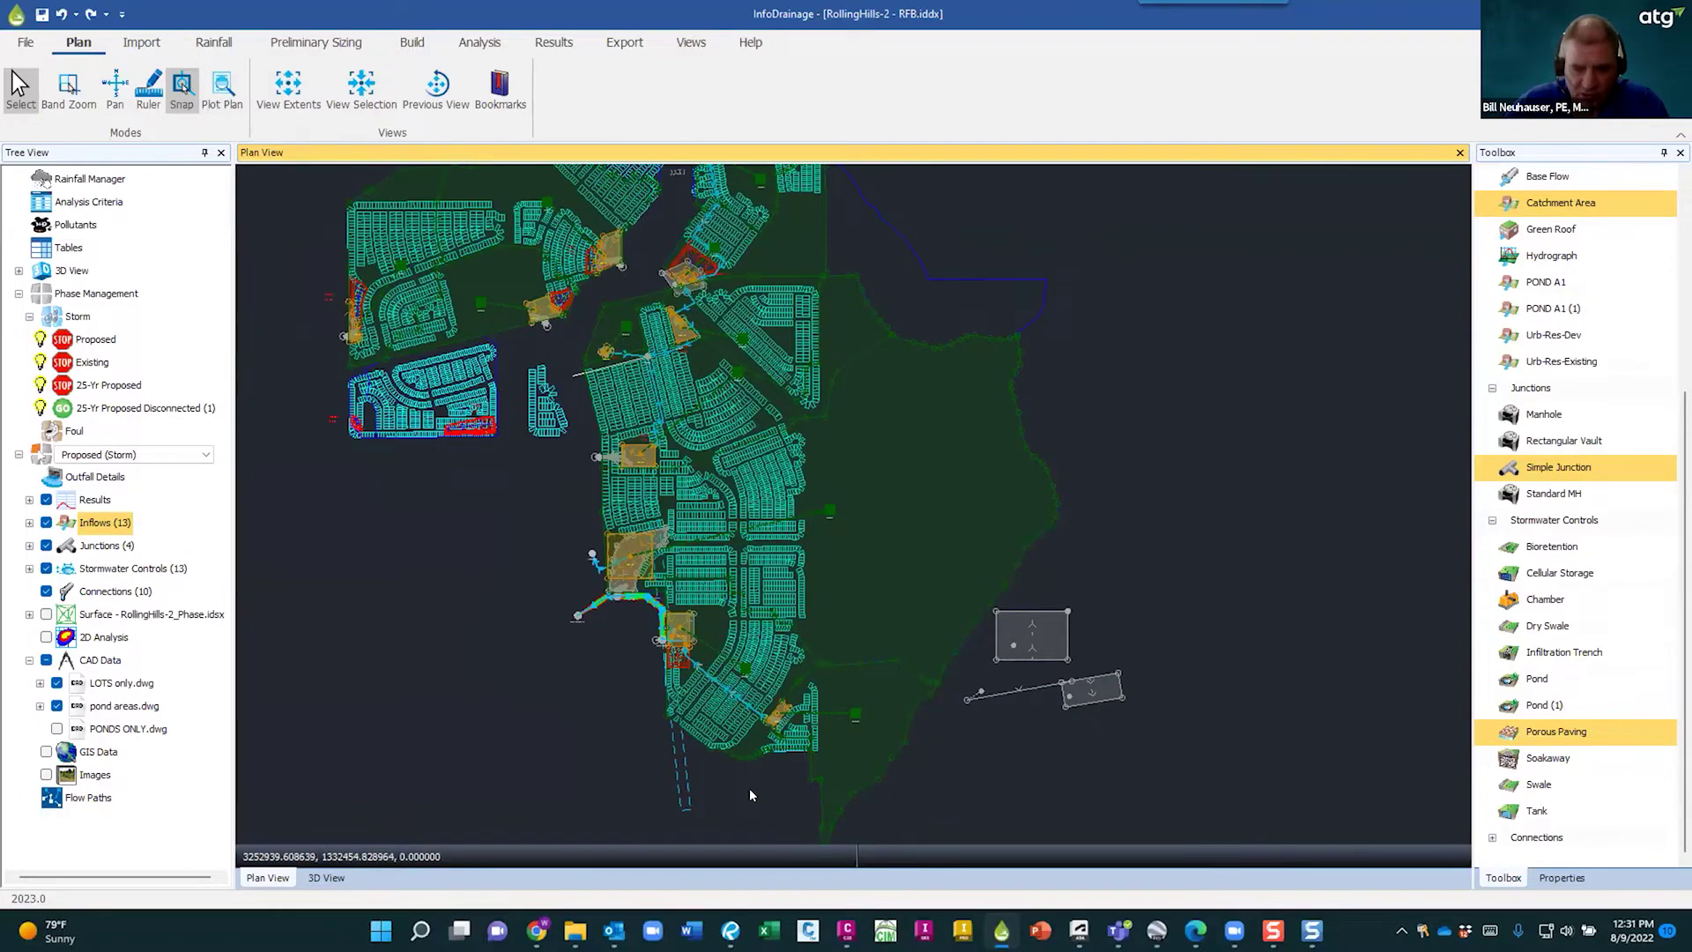
pyautogui.scroll(10, 754, 748)
pyautogui.scroll(-3, 814, 578)
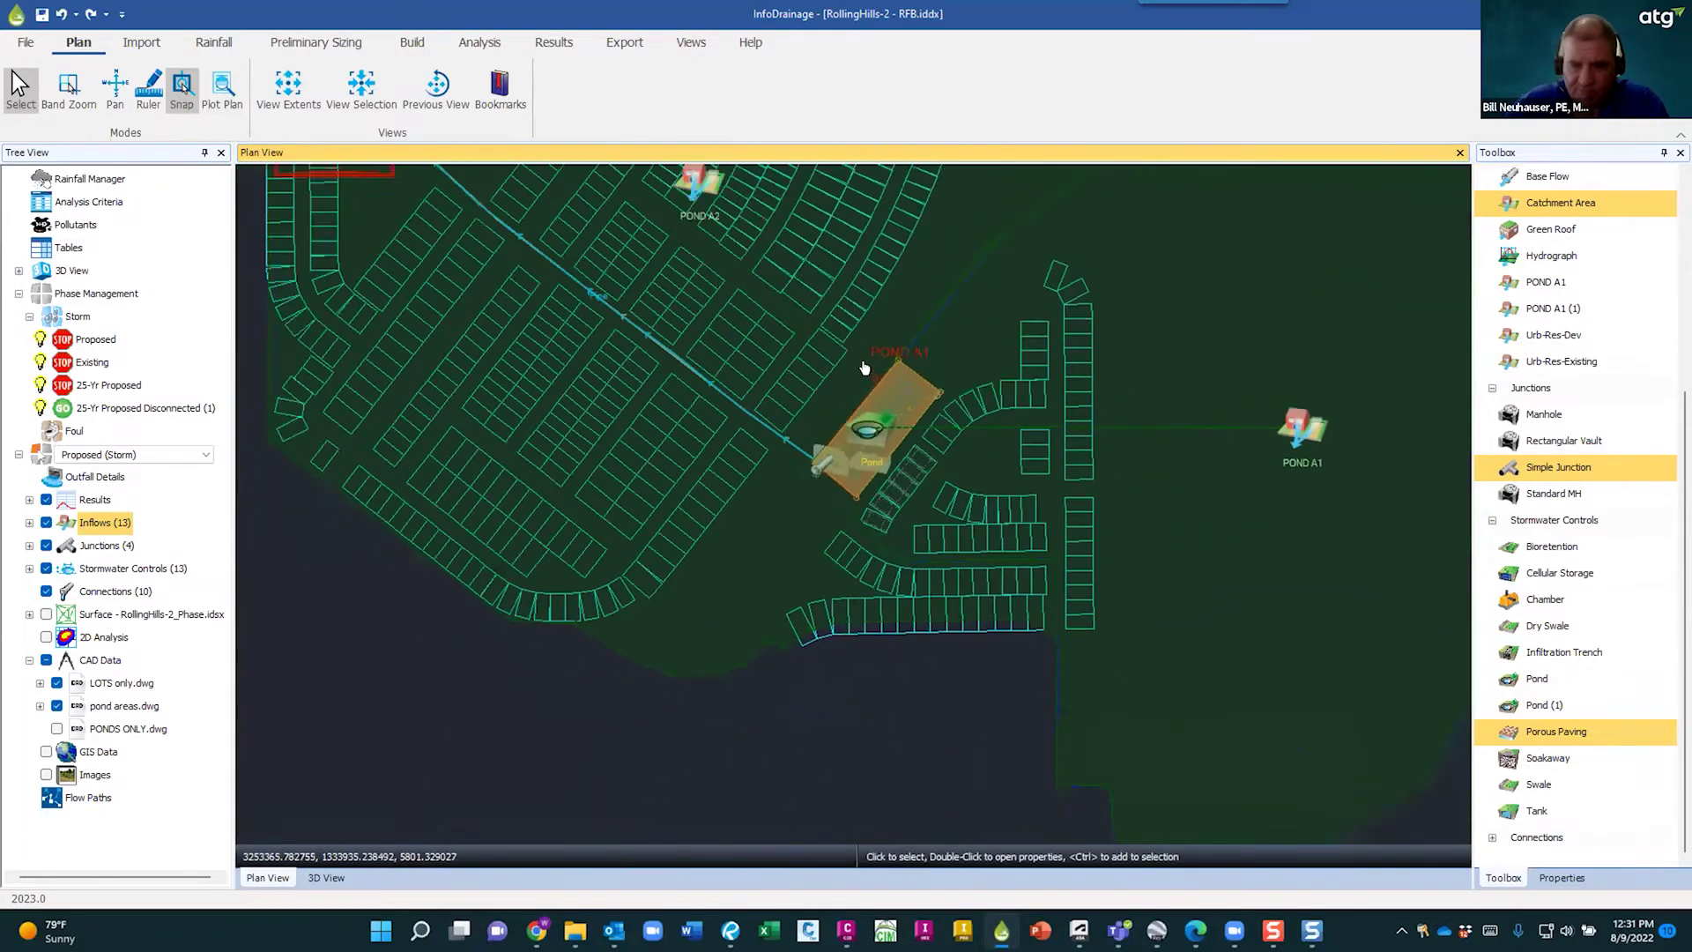
pyautogui.scroll(8, 881, 546)
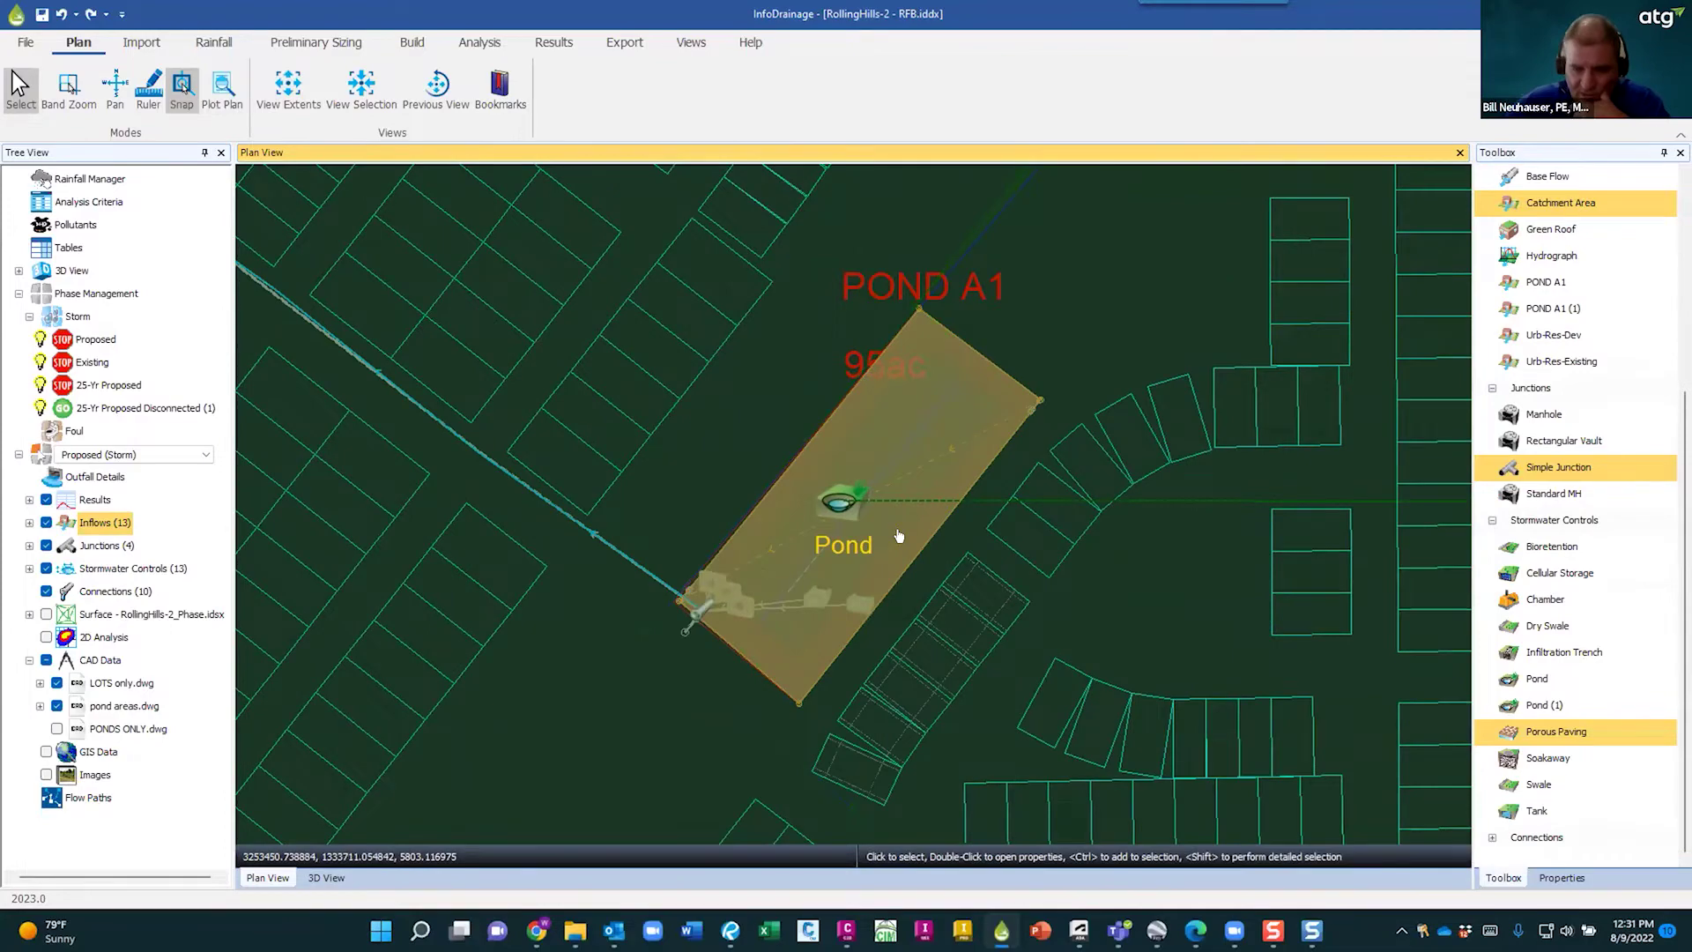
pyautogui.scroll(-5, 896, 544)
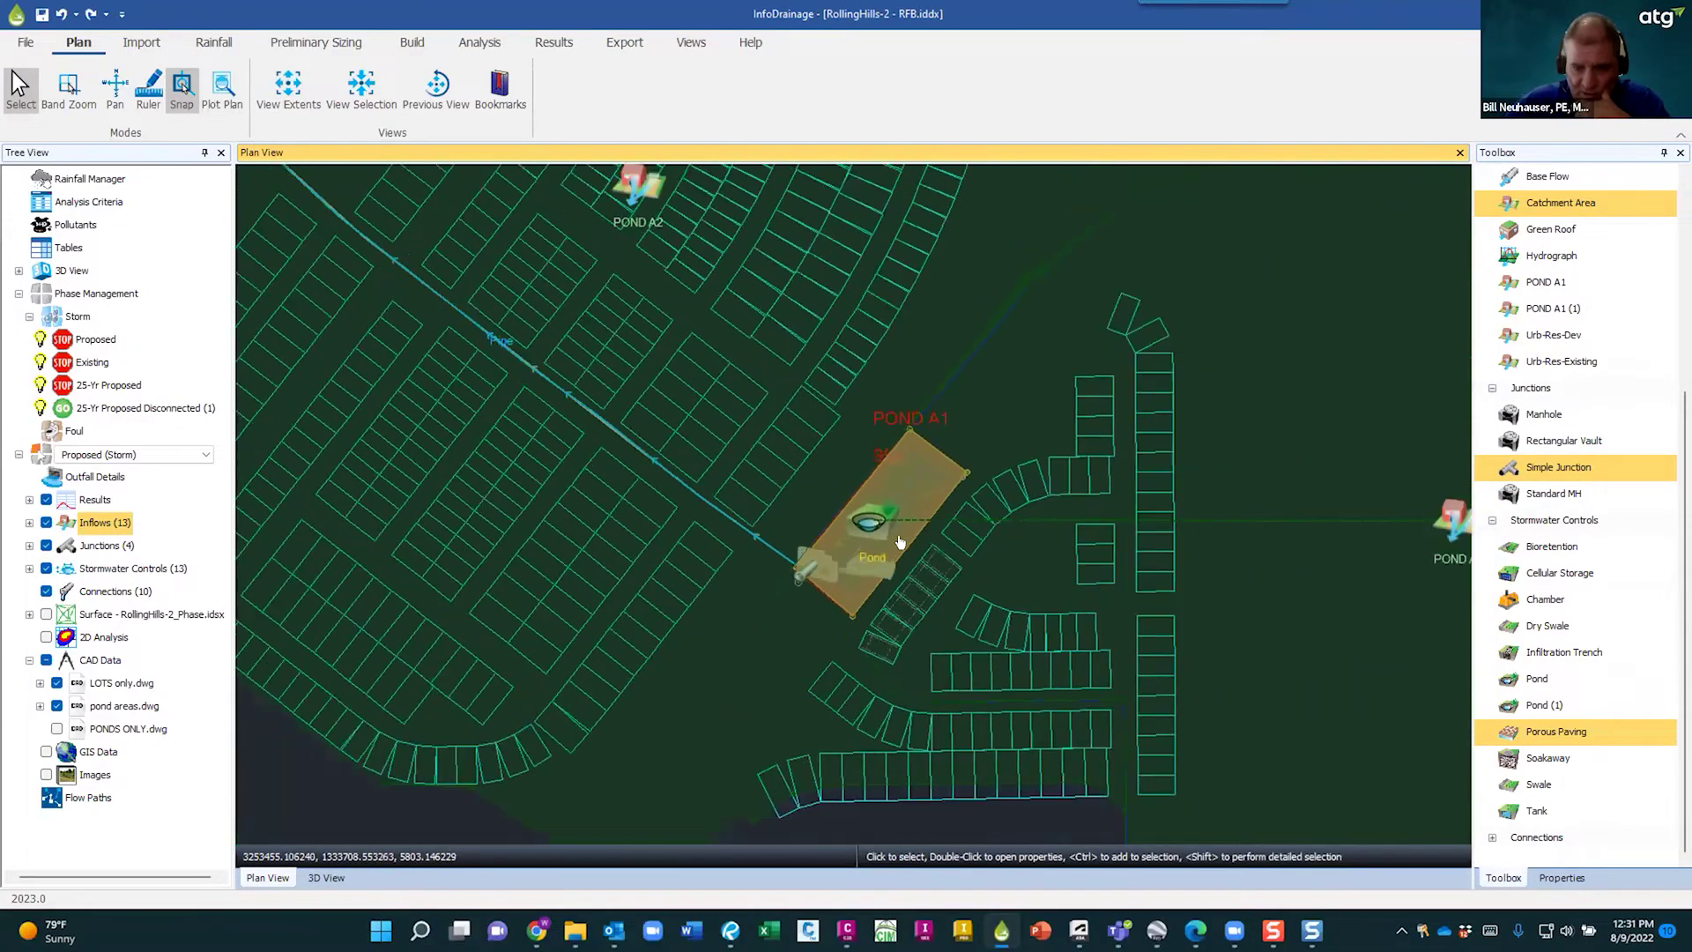
pyautogui.rightClick(643, 511)
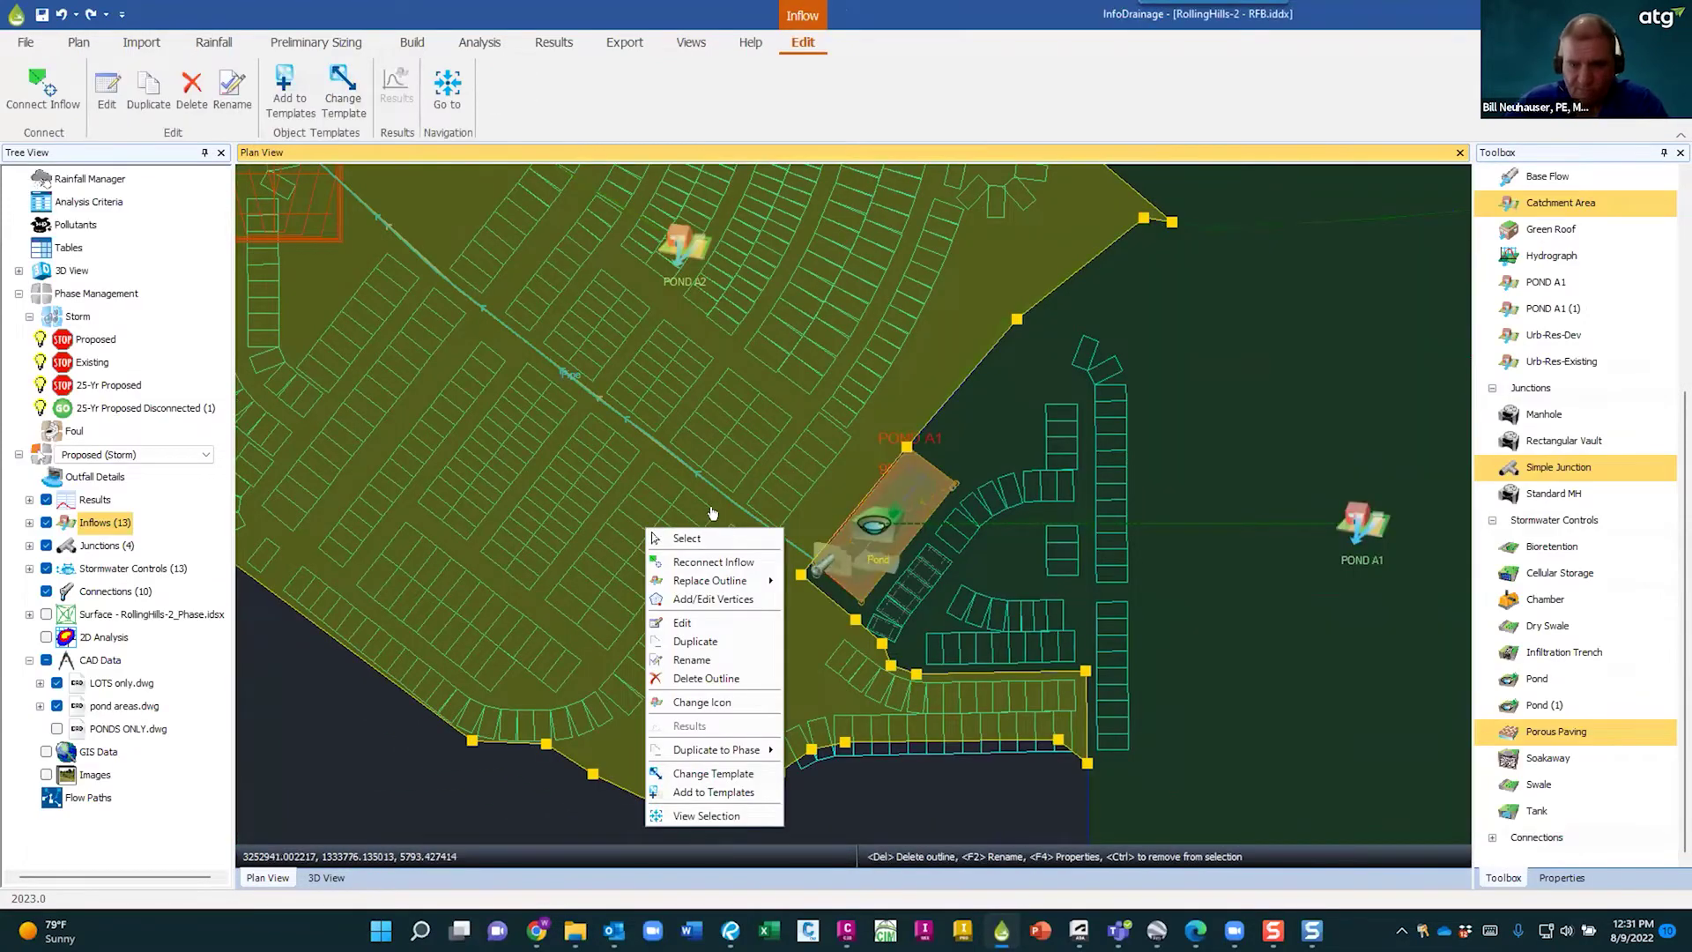
pyautogui.press('Escape')
pyautogui.click(595, 562)
pyautogui.hotkey('ctrl', 'a')
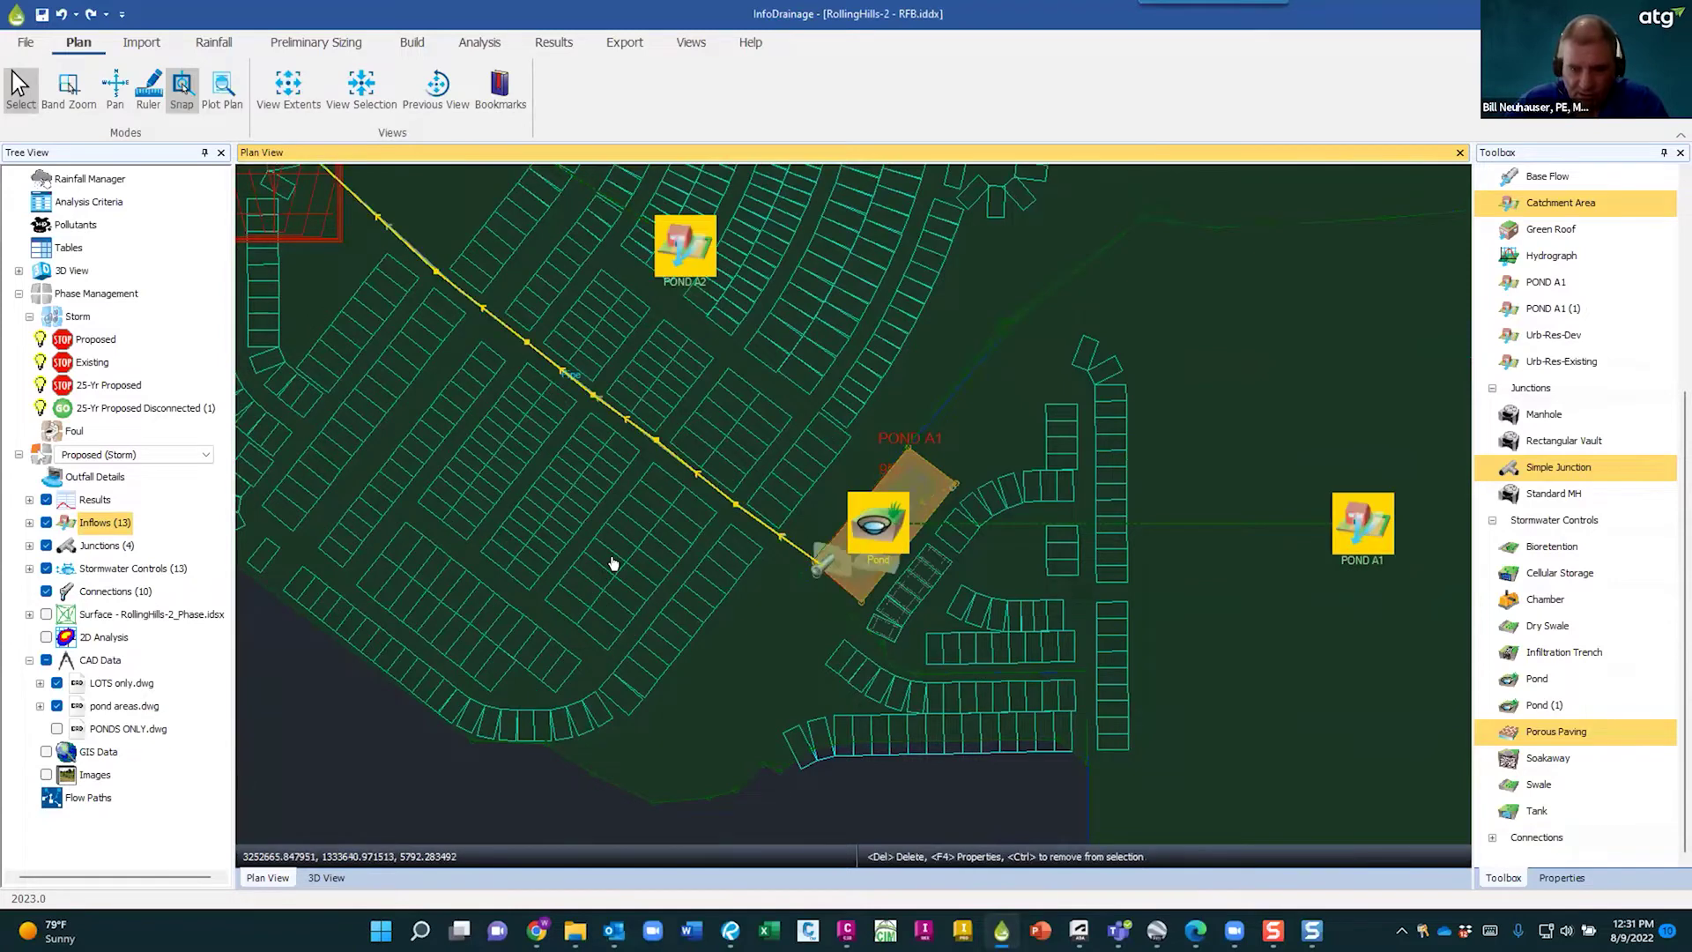
pyautogui.scroll(-2, 611, 582)
pyautogui.moveTo(499, 525); pyautogui.dragTo(606, 653, button='middle')
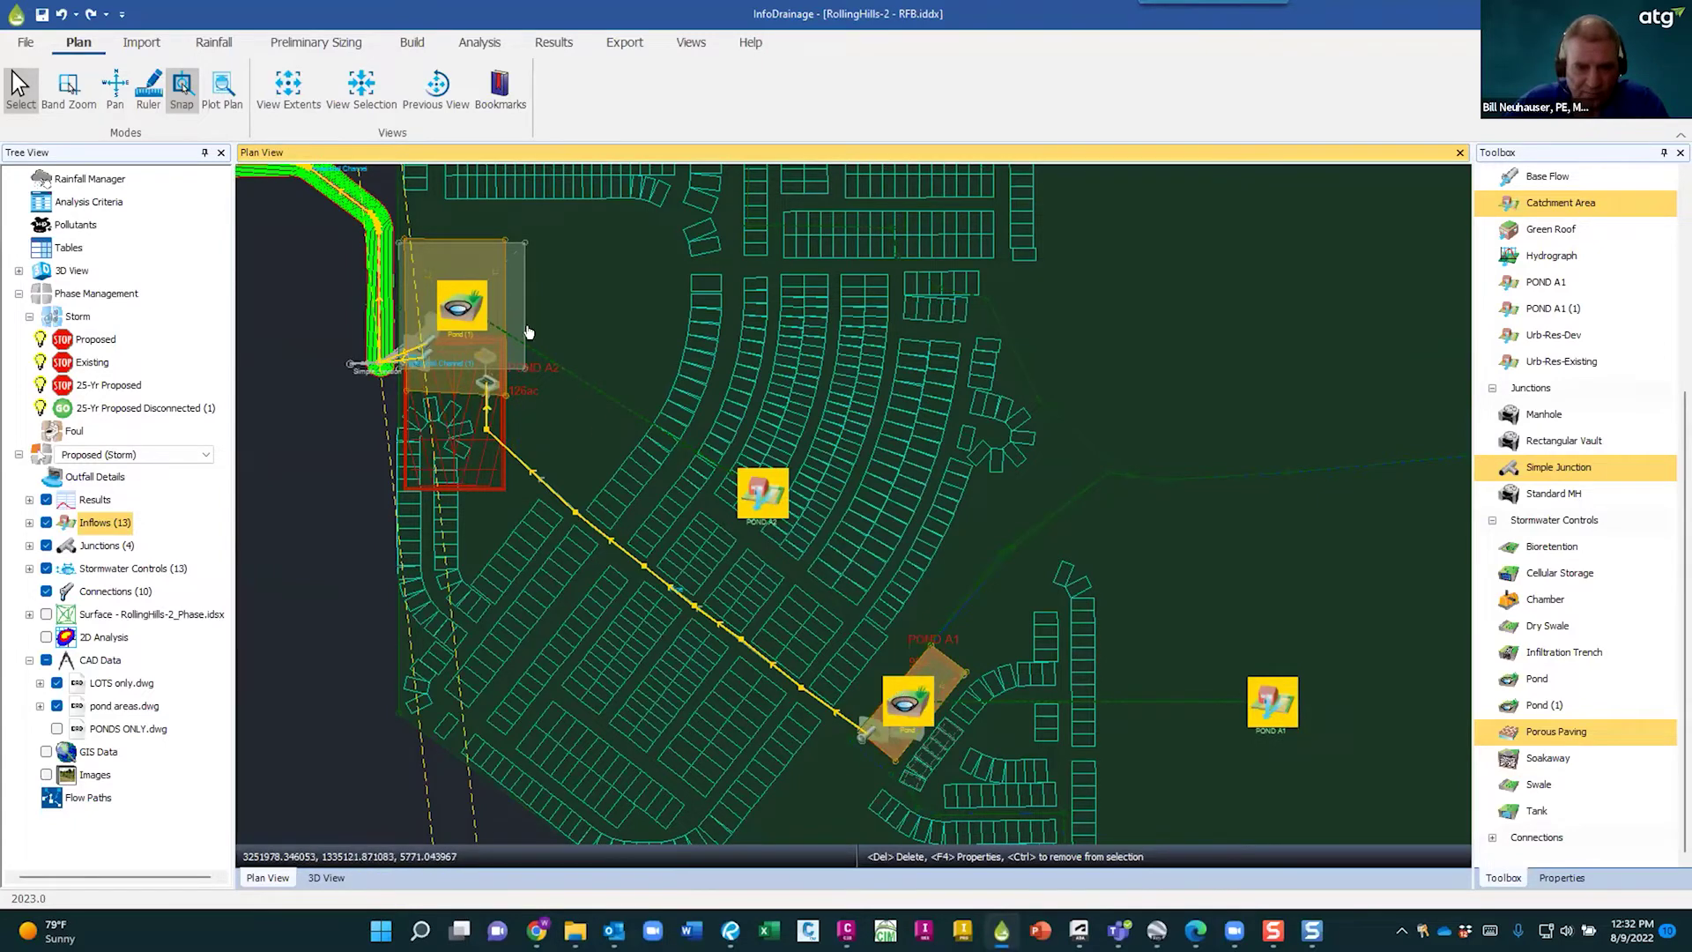
pyautogui.scroll(-1, 544, 340)
pyautogui.scroll(-1, 529, 335)
pyautogui.moveTo(372, 325); pyautogui.dragTo(642, 667, button='middle')
pyautogui.scroll(4, 756, 527)
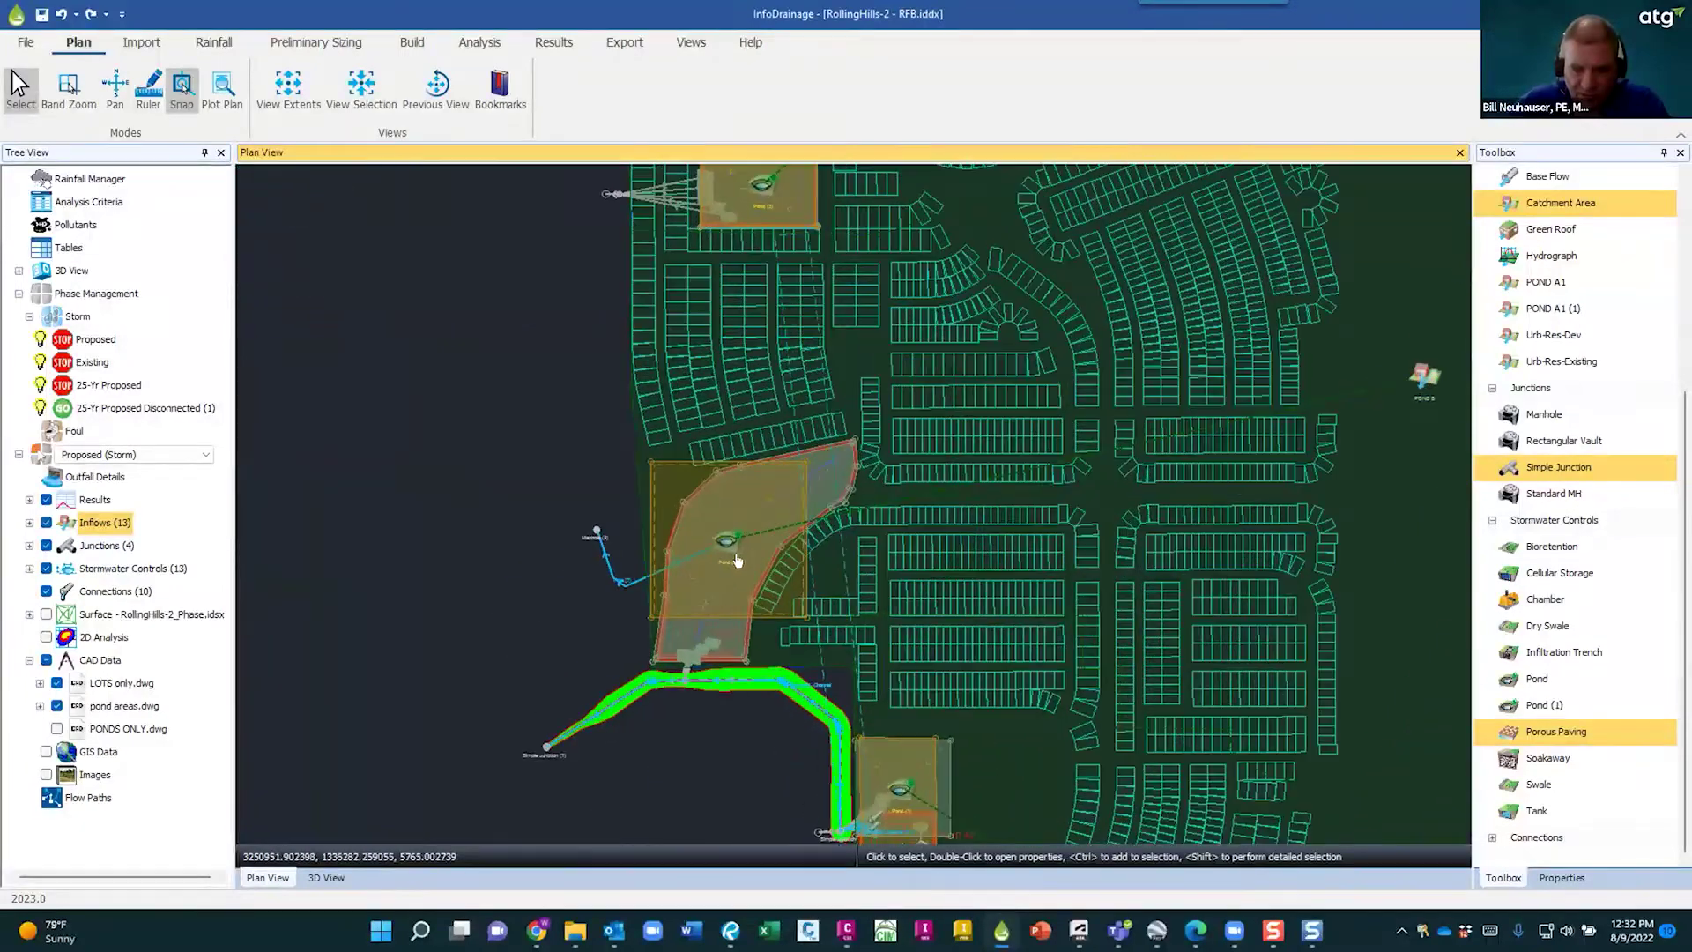
pyautogui.scroll(1, 756, 527)
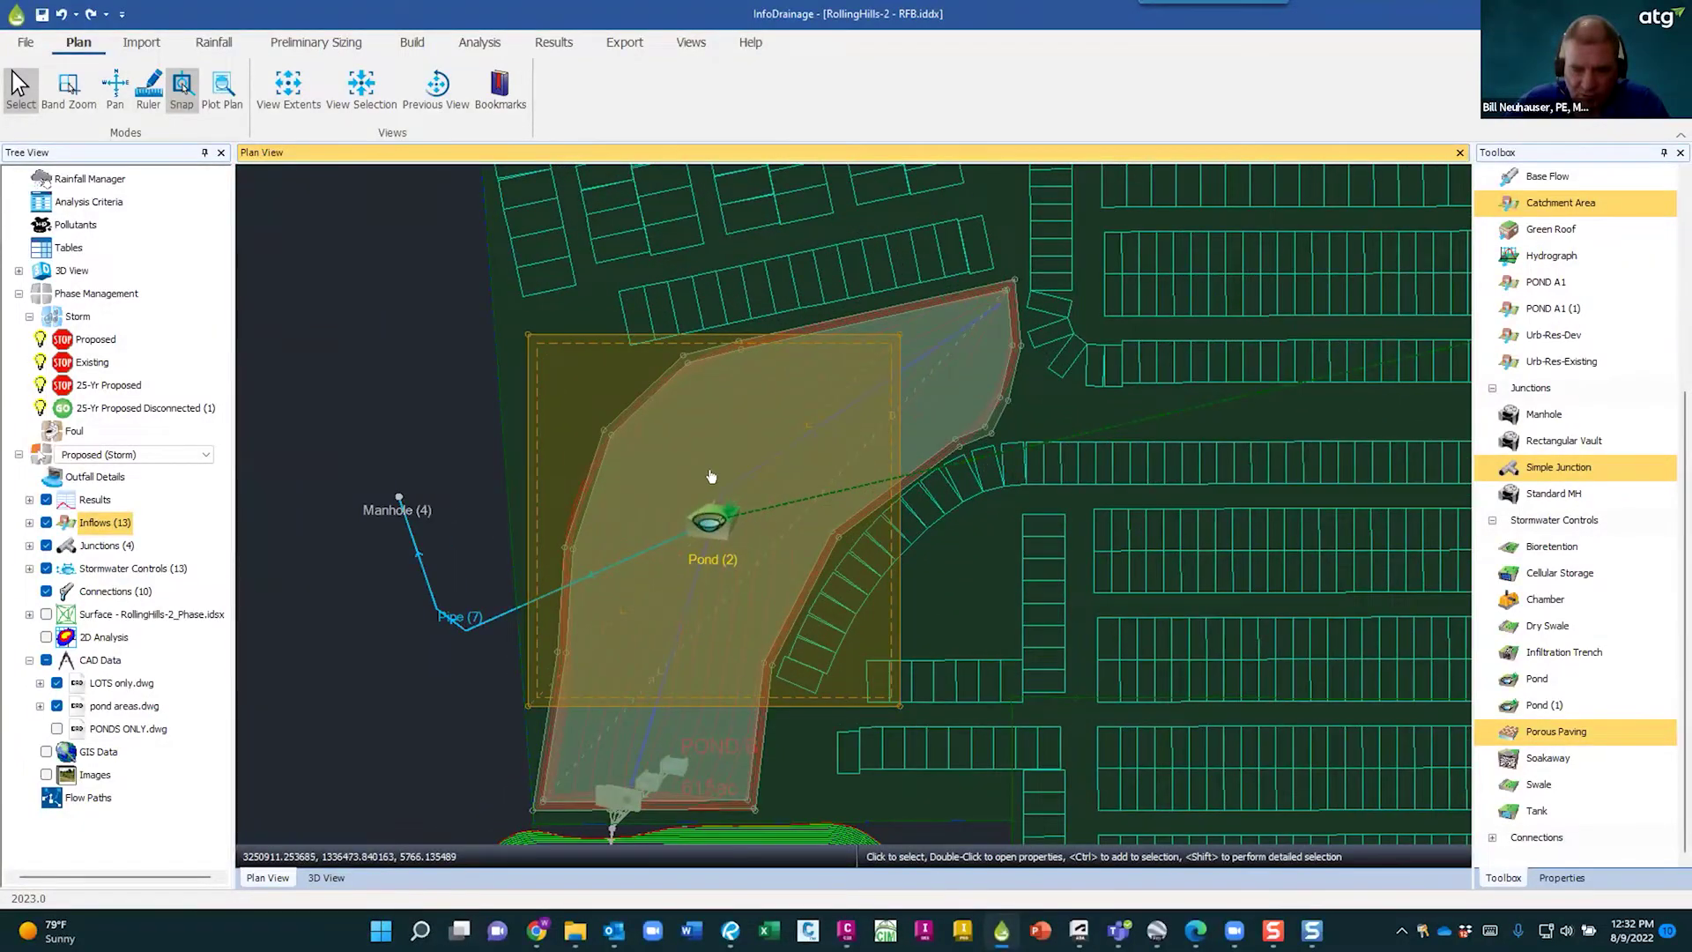
pyautogui.scroll(-5, 709, 477)
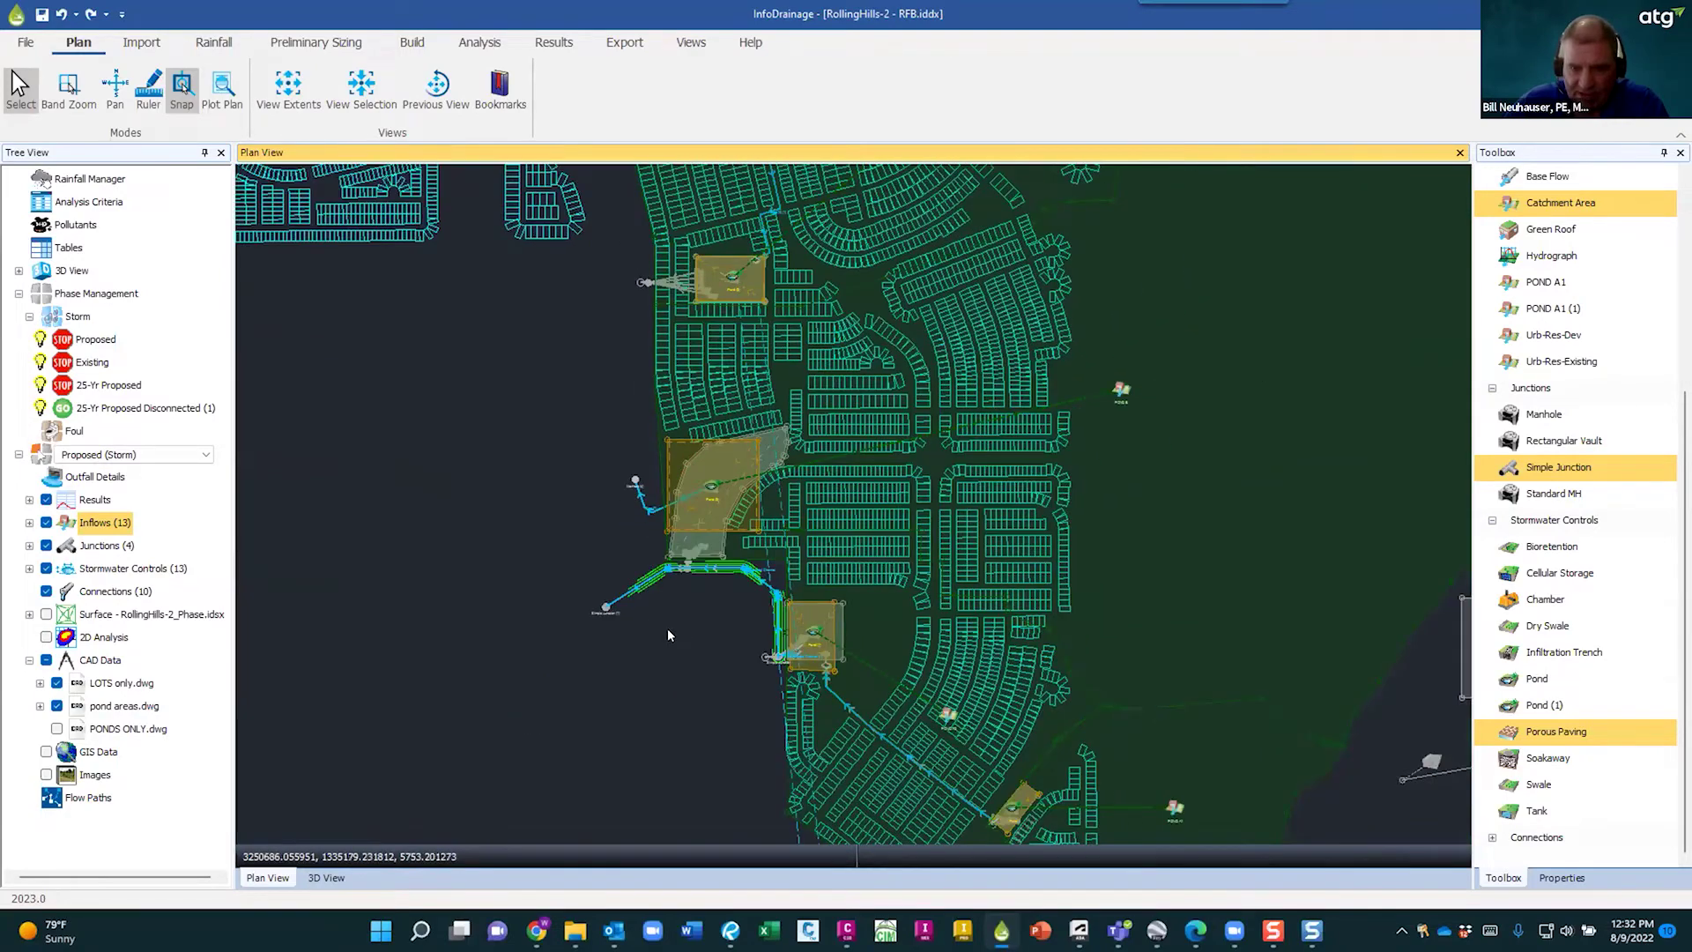
pyautogui.moveTo(680, 633); pyautogui.dragTo(557, 608, button='middle')
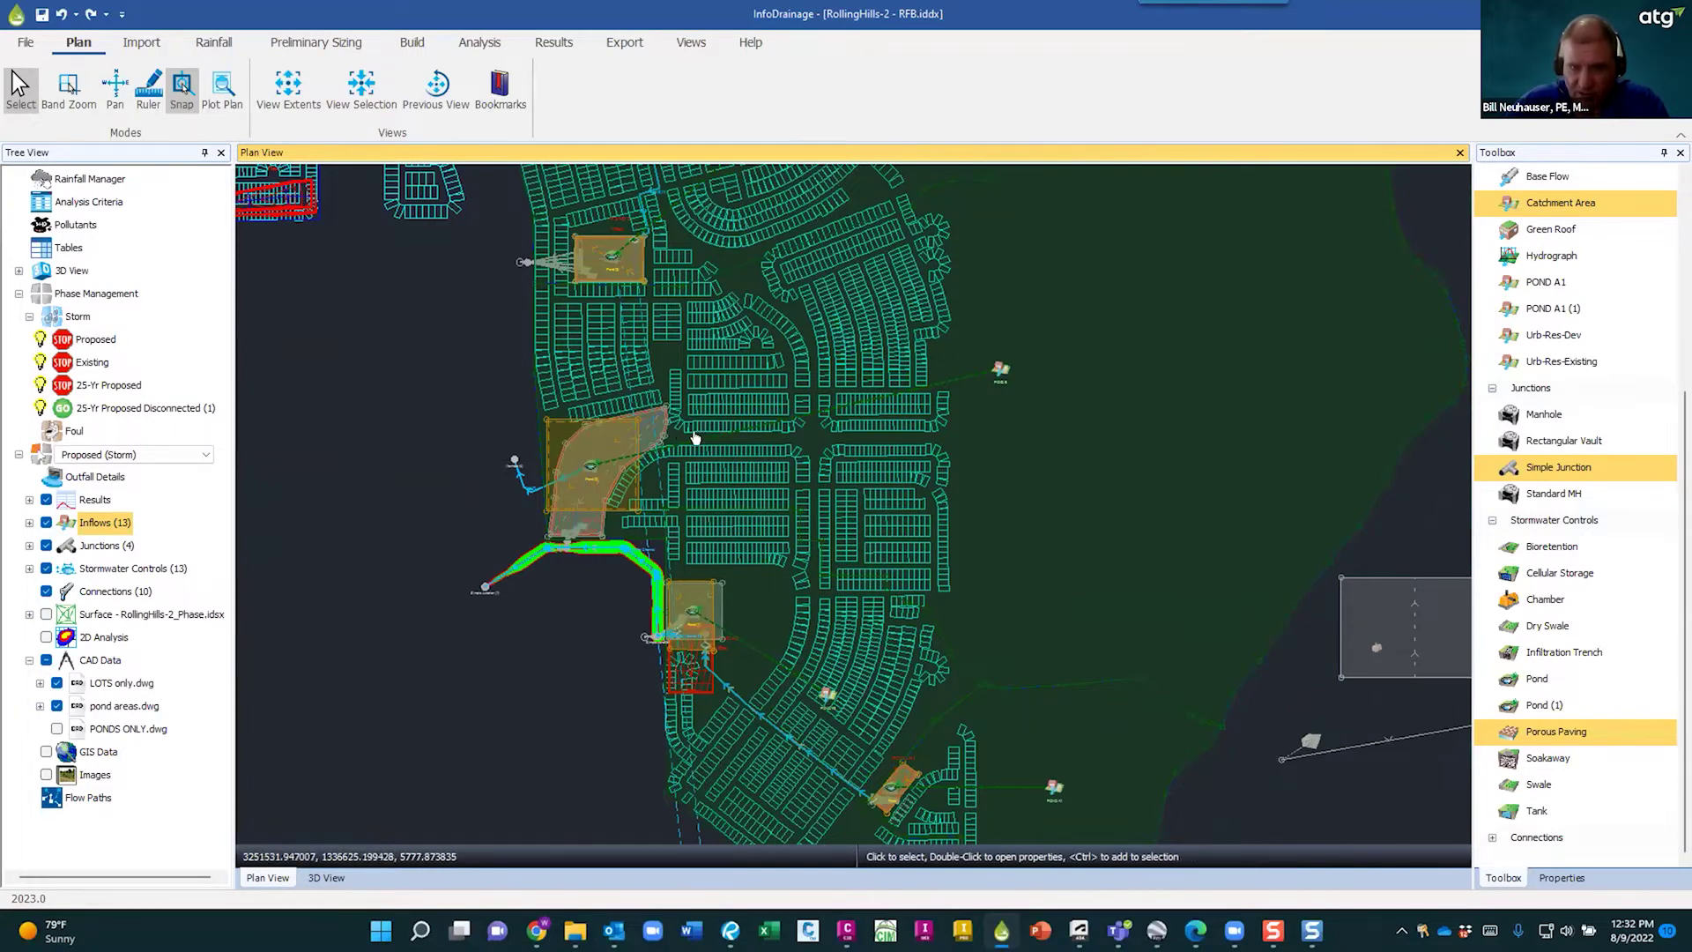
pyautogui.scroll(-1, 665, 440)
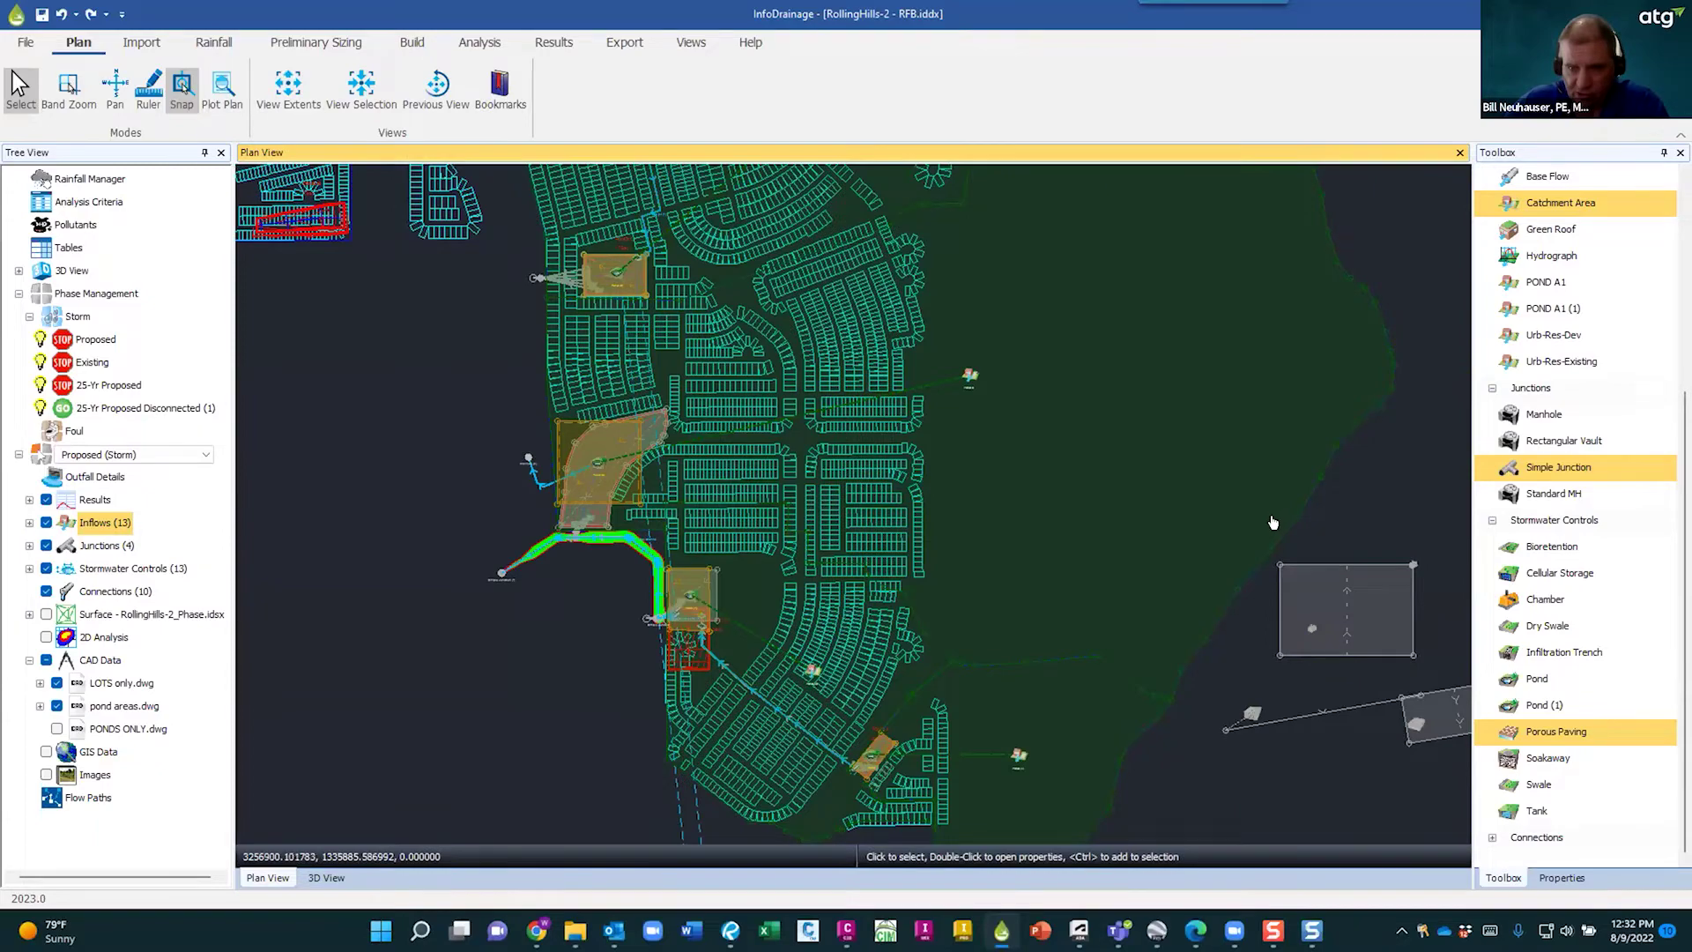
pyautogui.click(1195, 501)
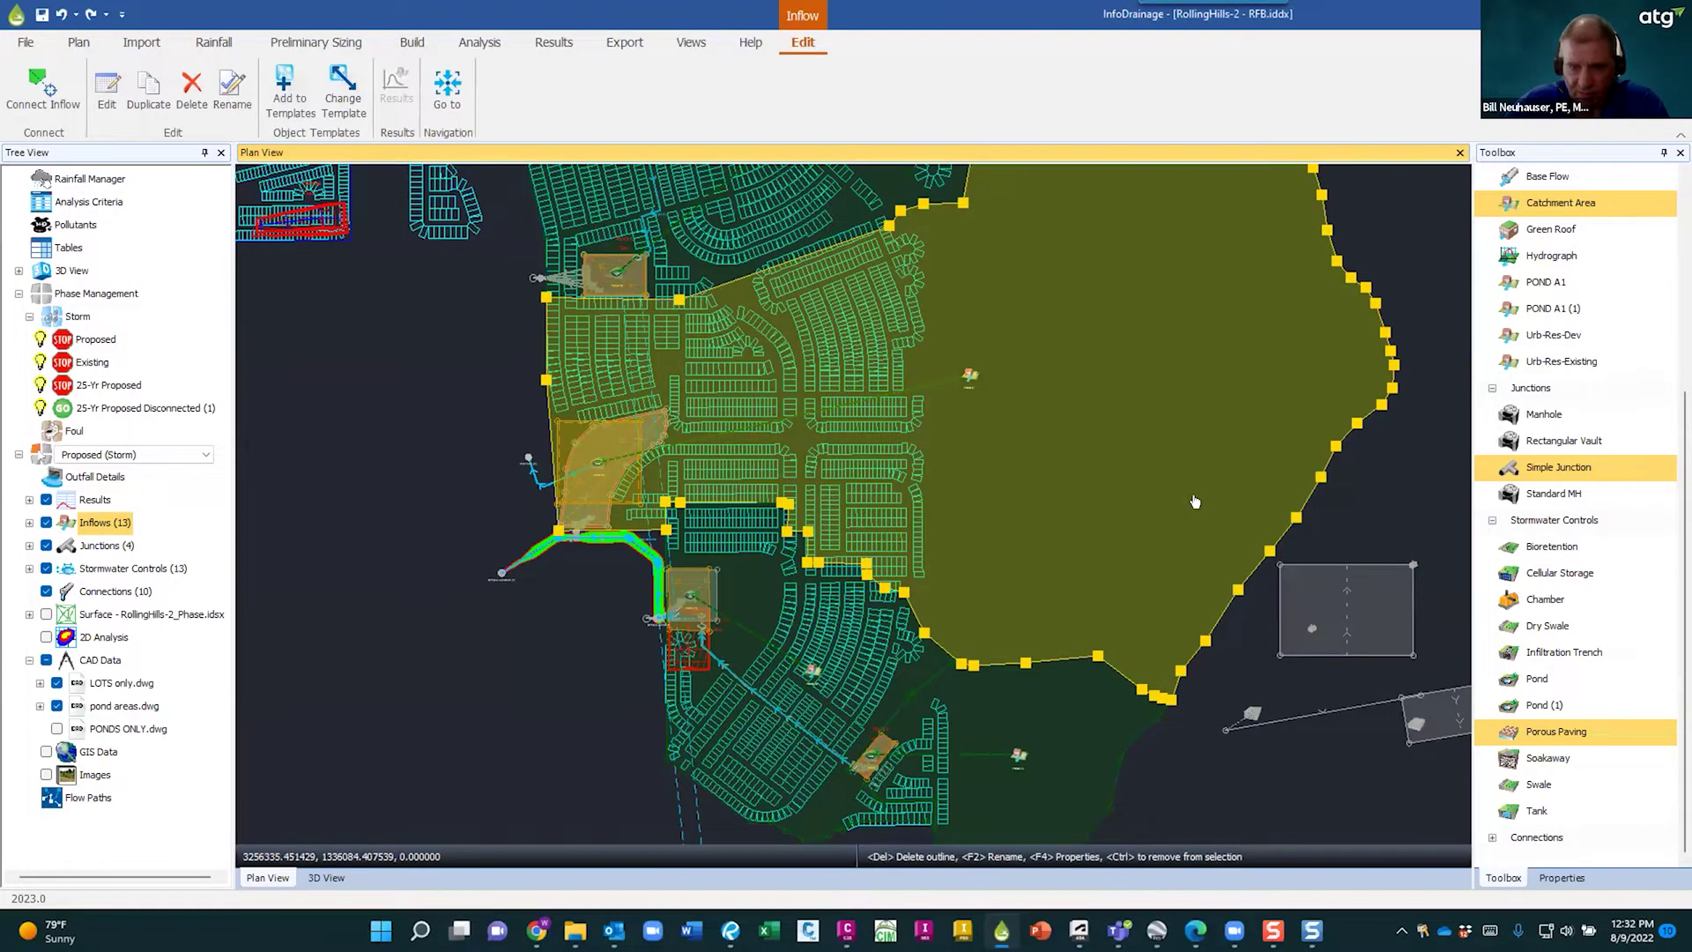
pyautogui.press('Escape')
pyautogui.scroll(-3, 1042, 521)
pyautogui.moveTo(444, 536); pyautogui.dragTo(724, 632, button='middle')
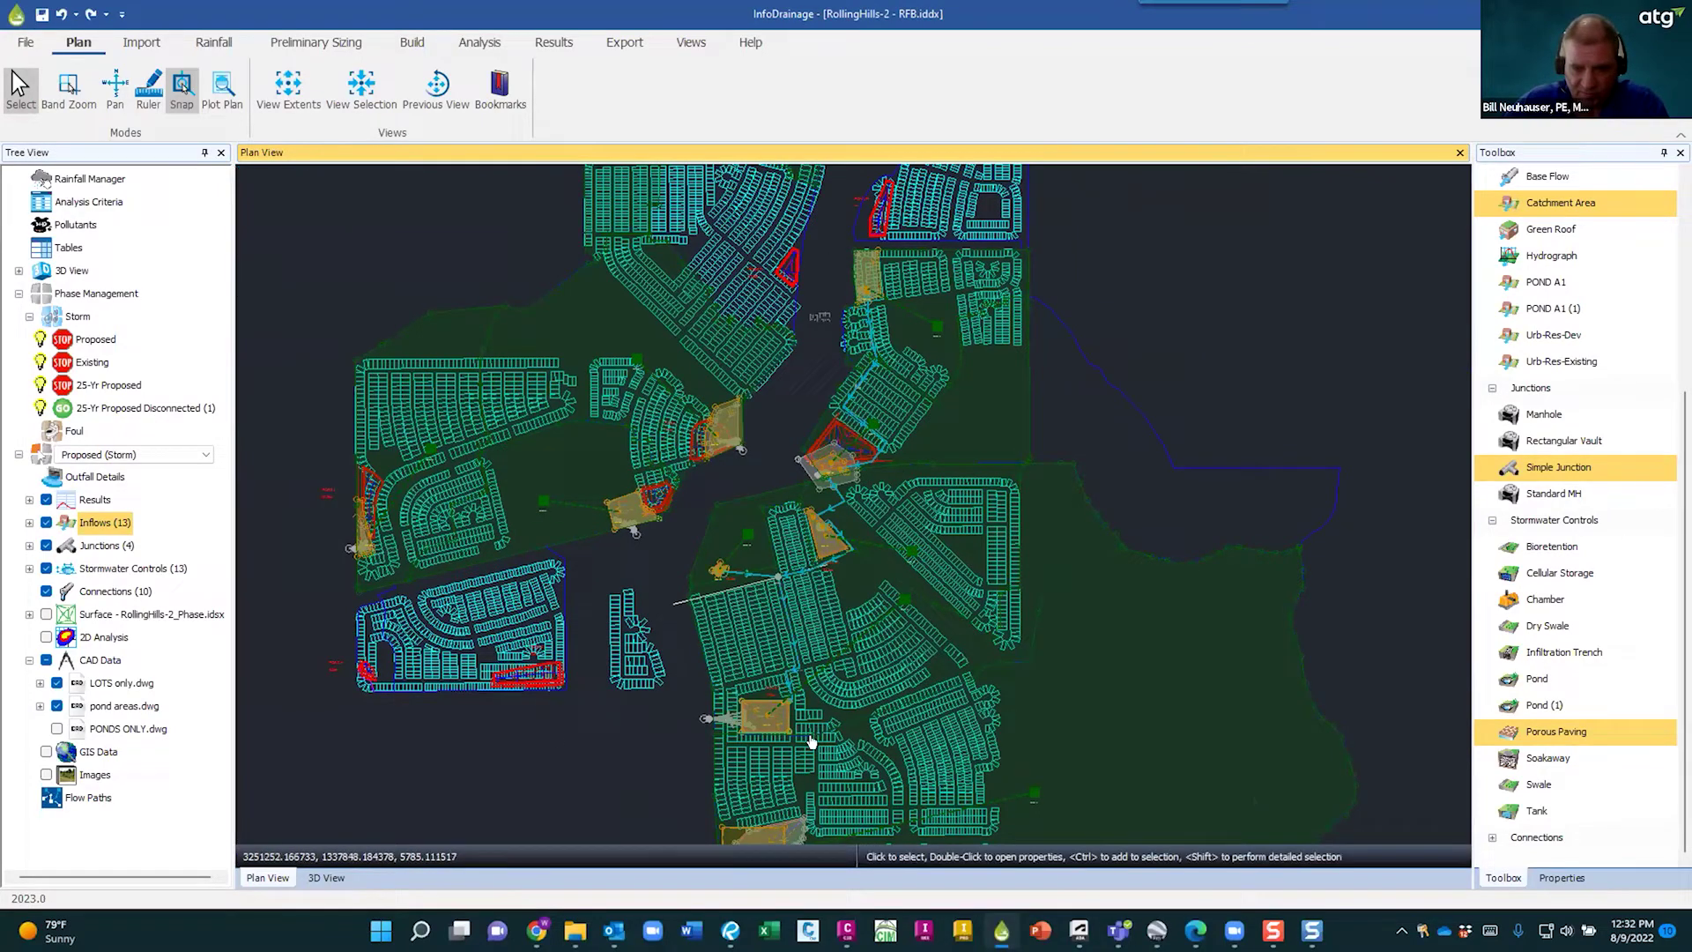
pyautogui.scroll(5, 638, 759)
pyautogui.scroll(5, 669, 553)
pyautogui.scroll(5, 1077, 739)
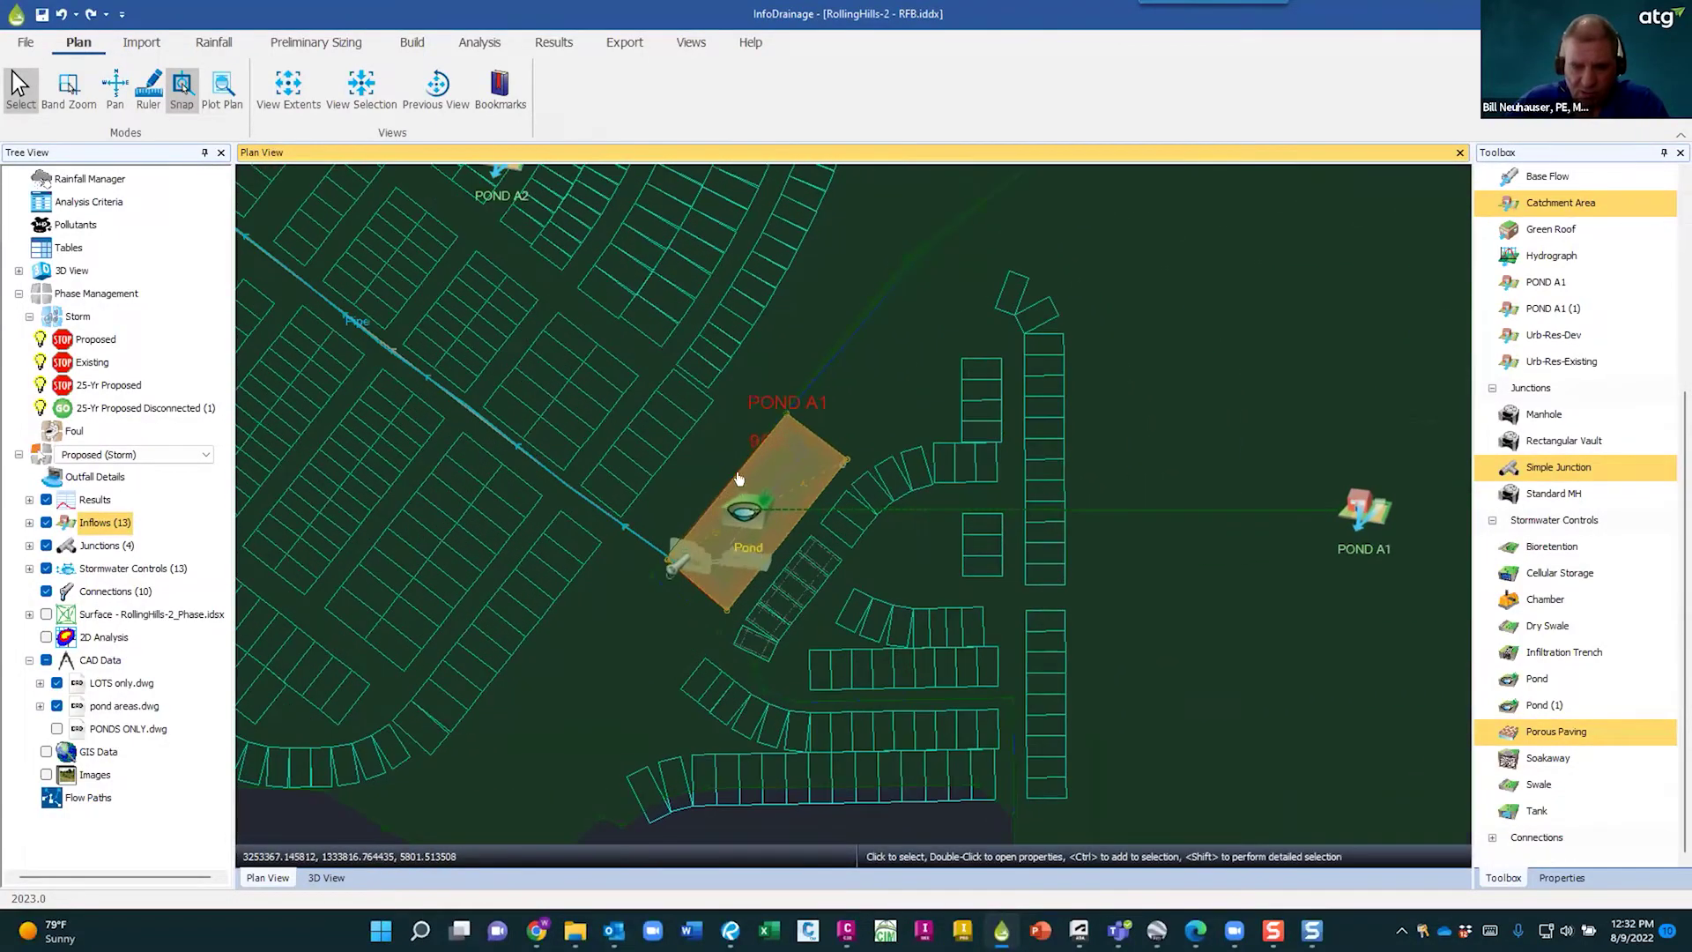
pyautogui.scroll(1, 740, 493)
pyautogui.scroll(1, 846, 533)
pyautogui.scroll(-1, 1014, 555)
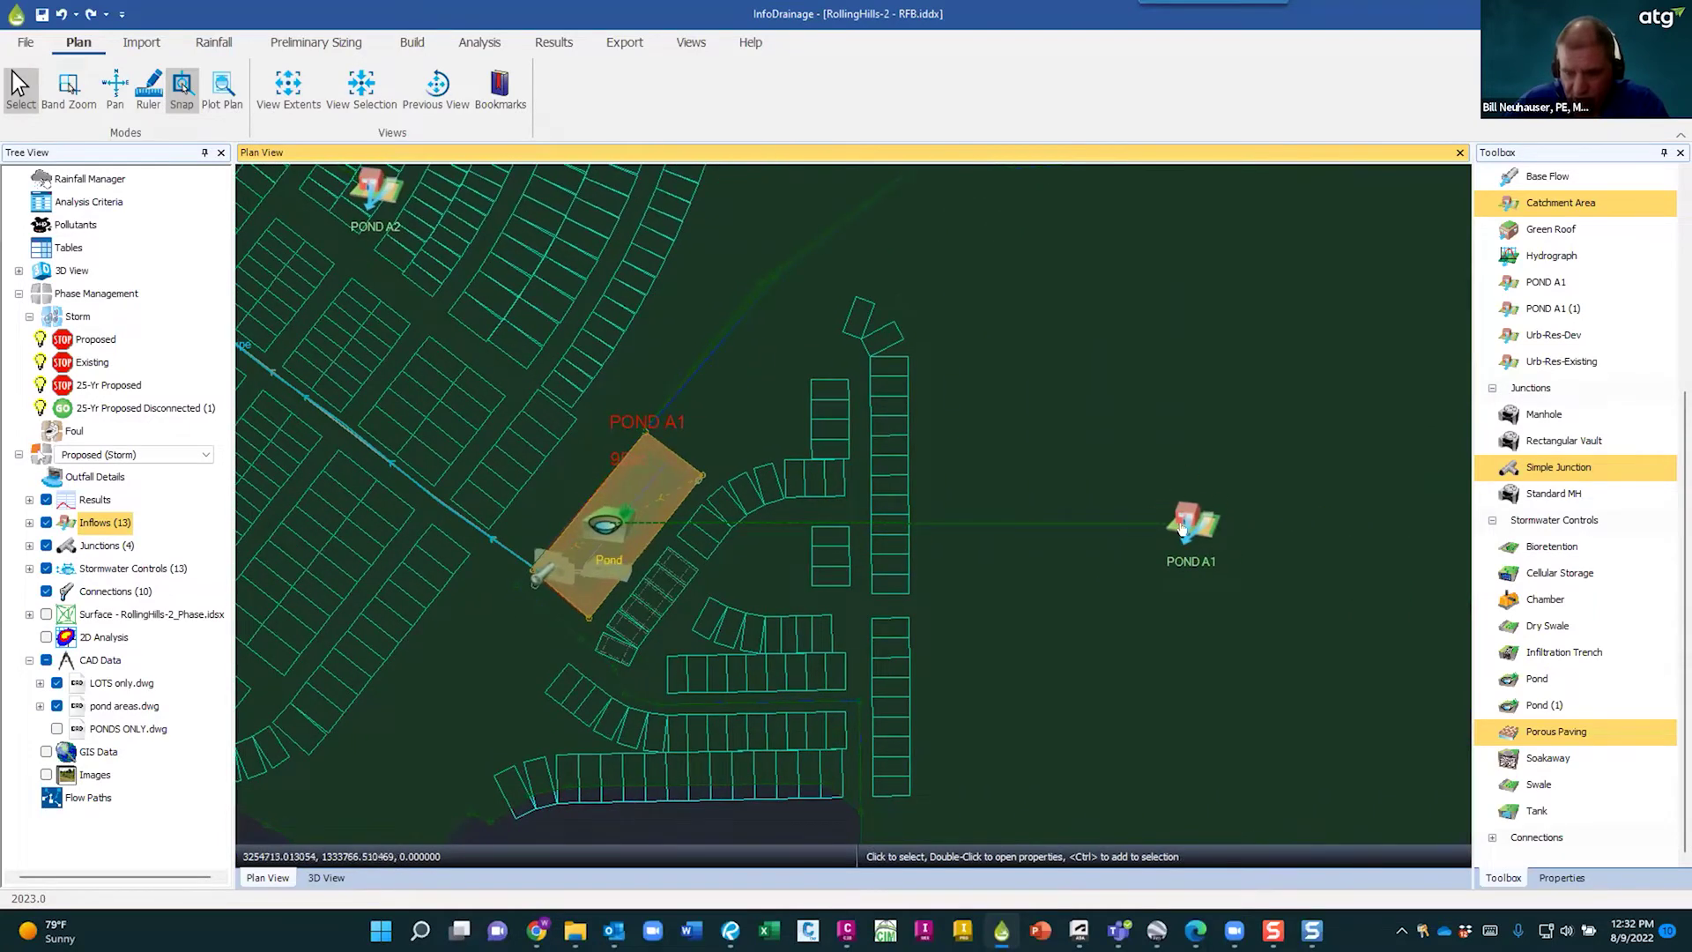
# - Open the POND A1 inflow's Runoff Coefficient Calculator, check Pavement & Roofs and Flat 0 - 2 %, then cancel
pyautogui.doubleClick(1187, 520)
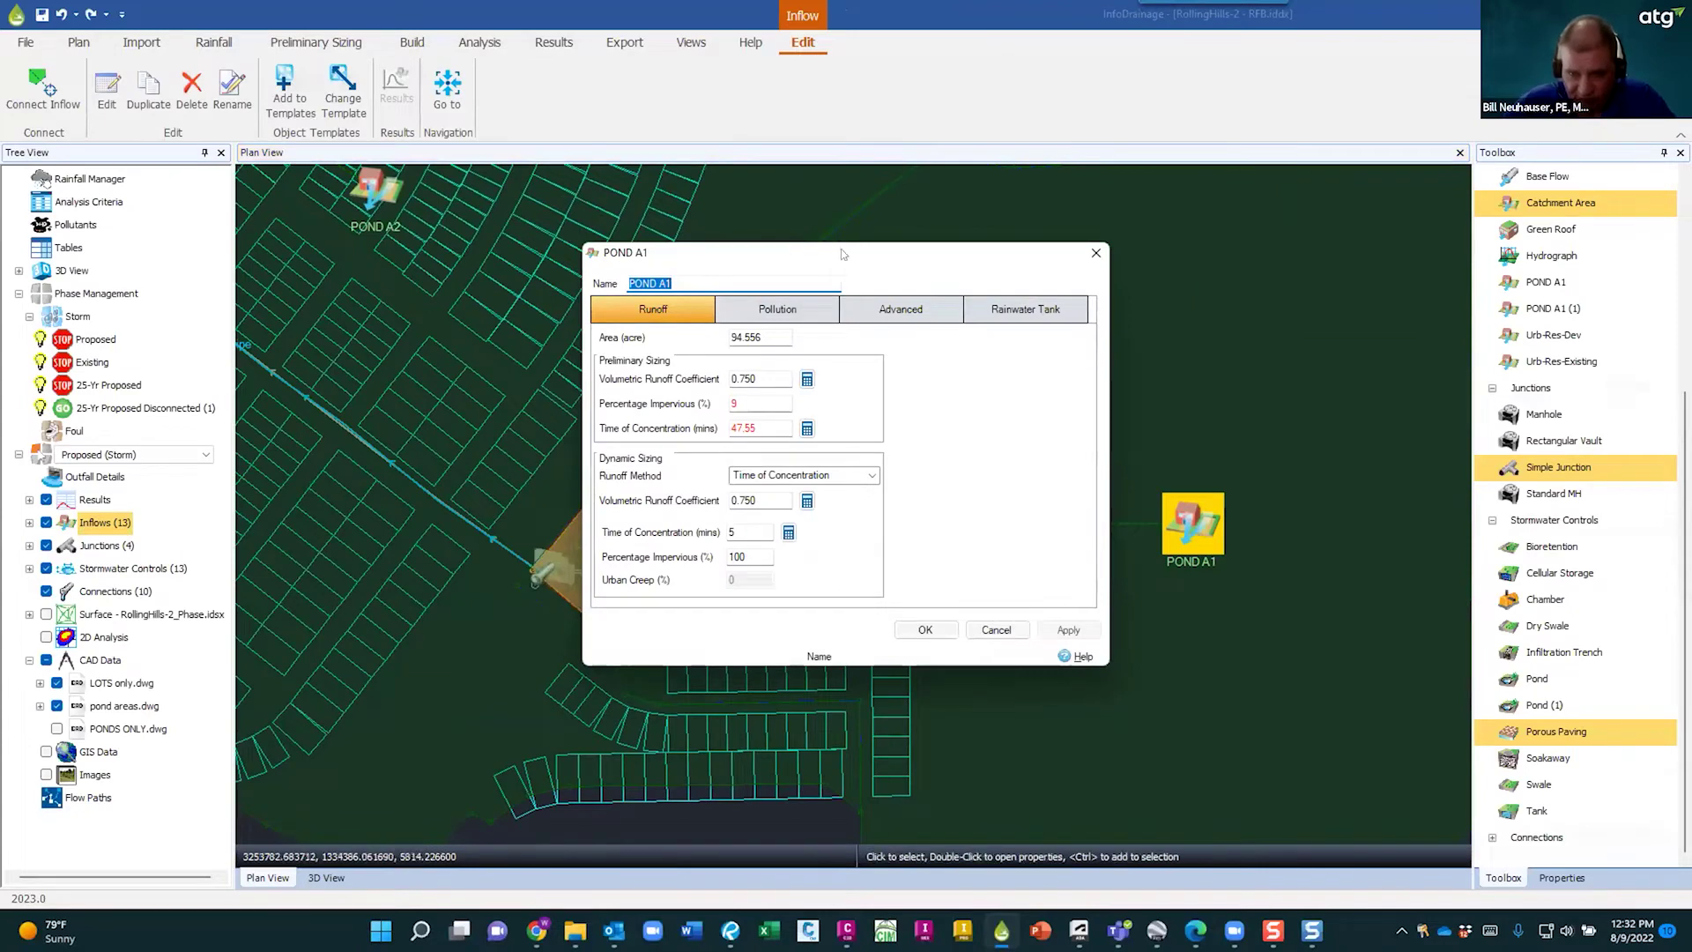
pyautogui.moveTo(864, 259); pyautogui.dragTo(723, 217)
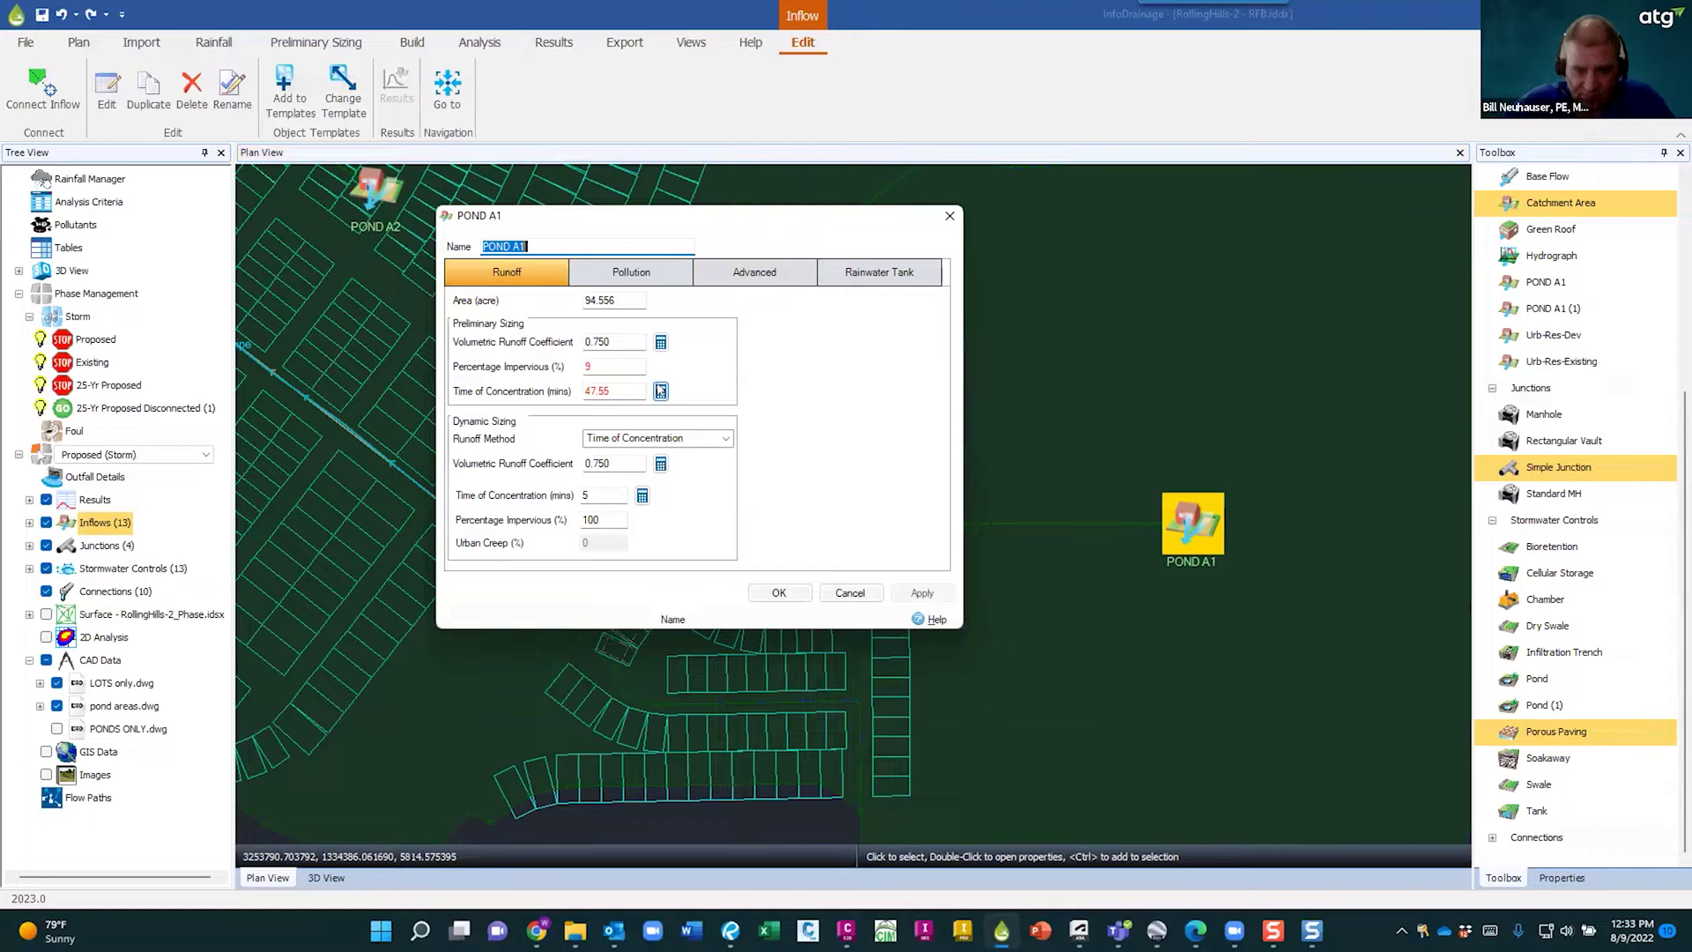
pyautogui.click(660, 341)
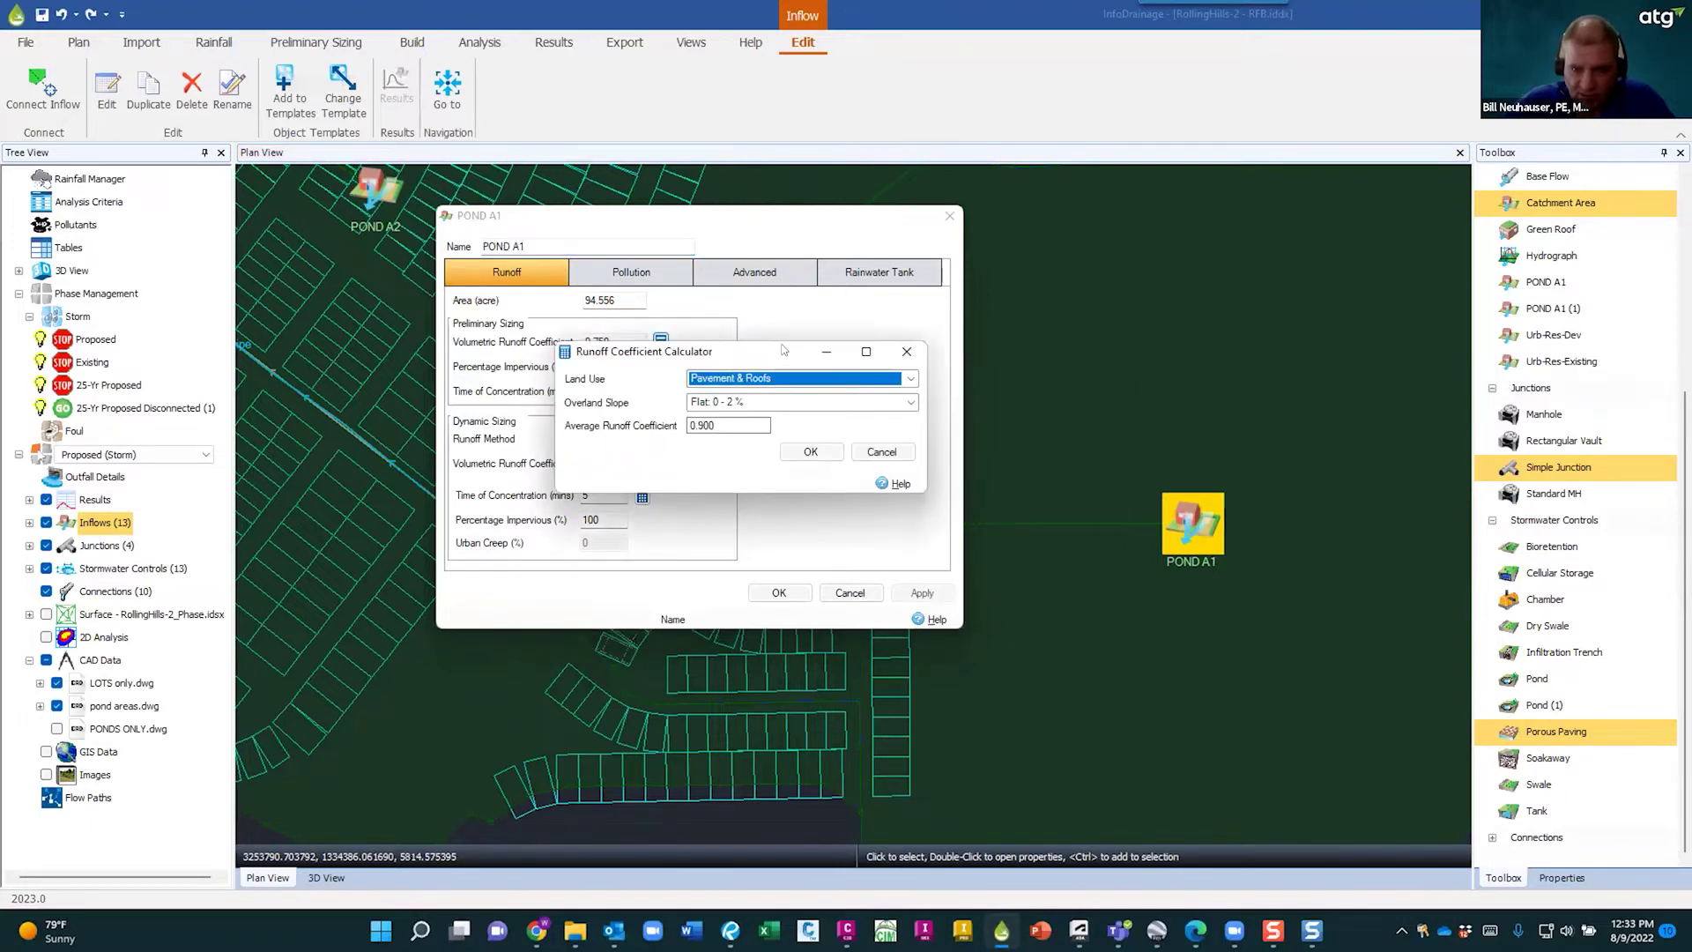
pyautogui.moveTo(783, 350); pyautogui.dragTo(960, 250)
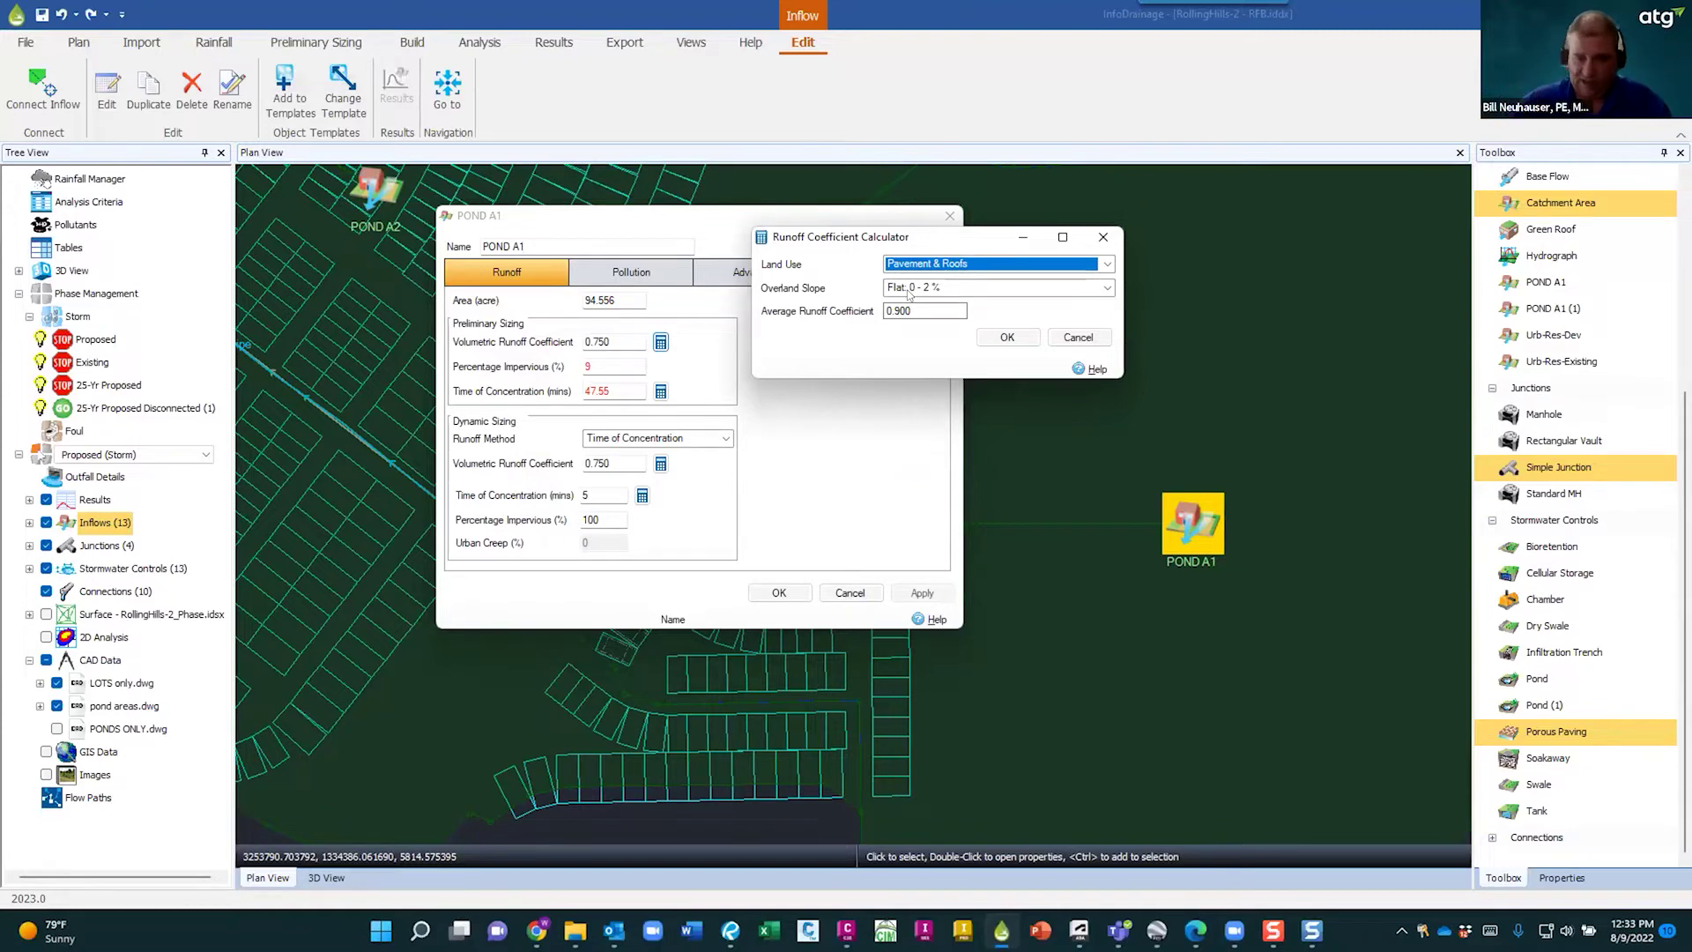
pyautogui.moveTo(912, 253); pyautogui.dragTo(873, 256)
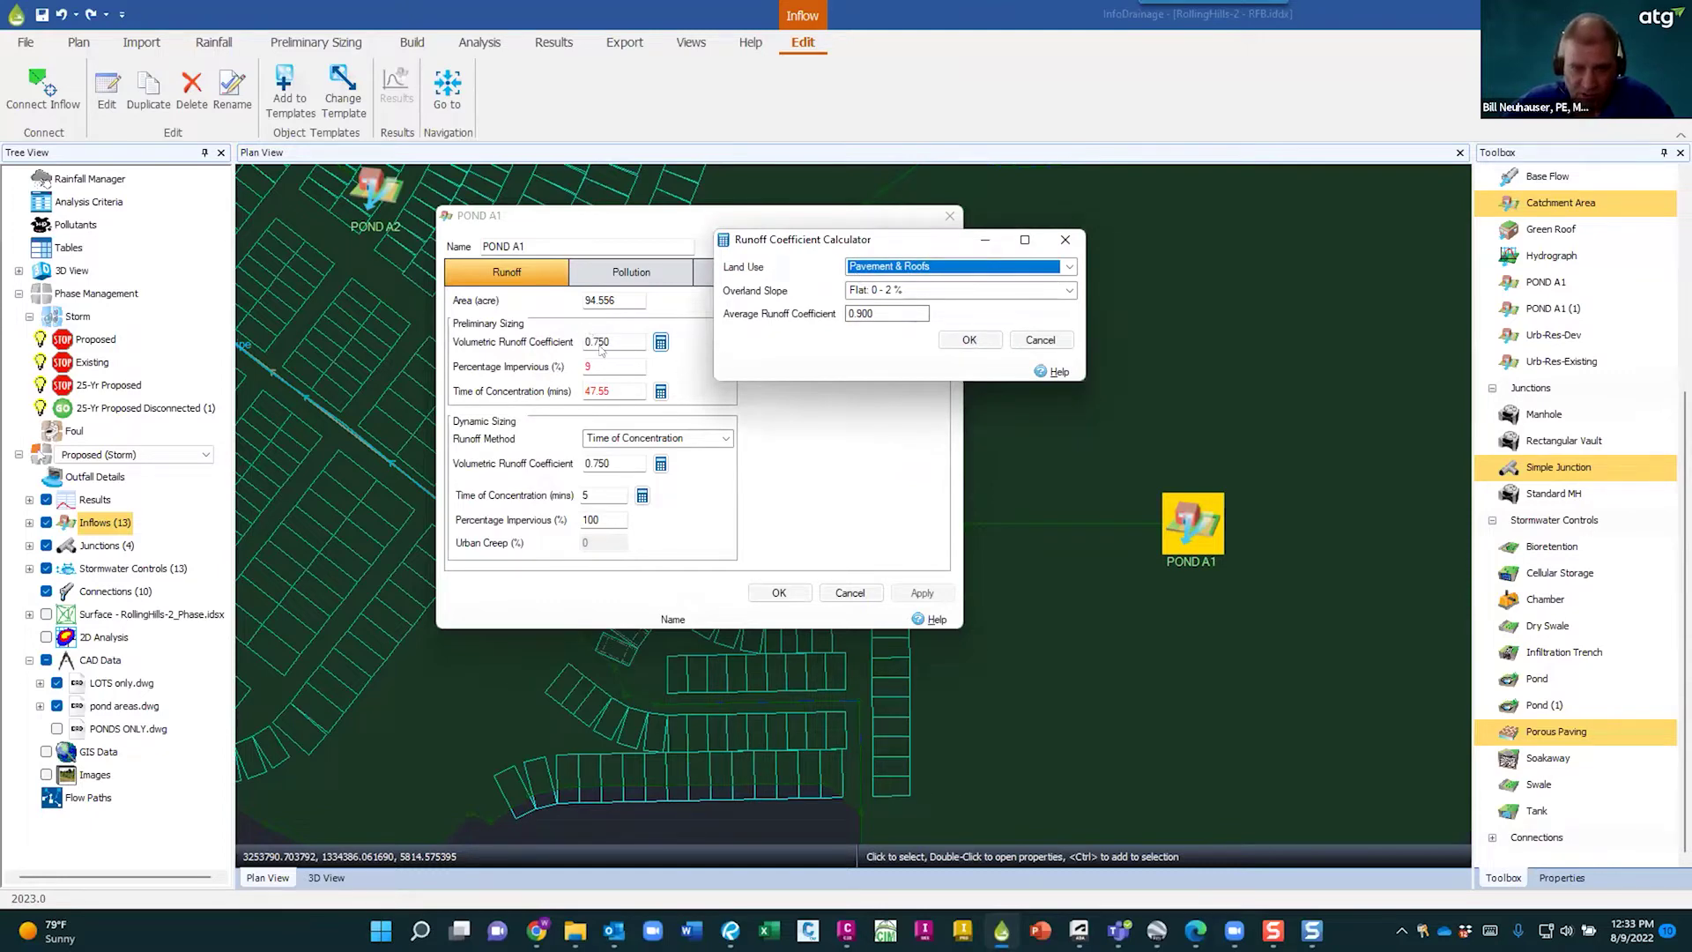
pyautogui.click(1069, 266)
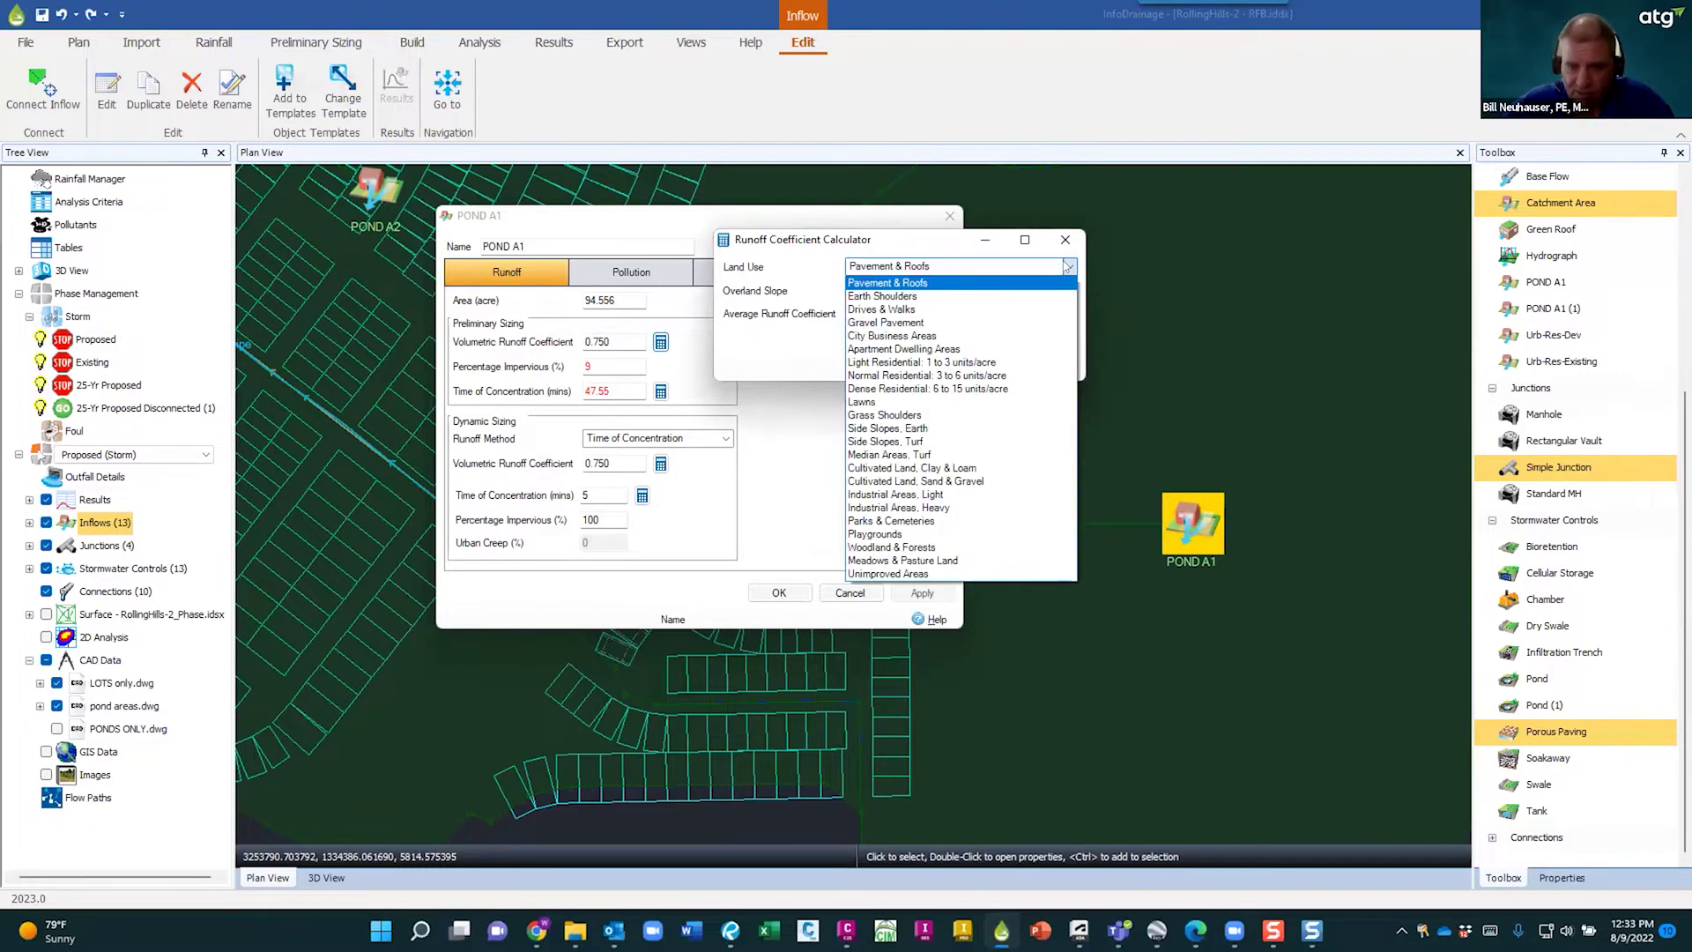
pyautogui.click(935, 222)
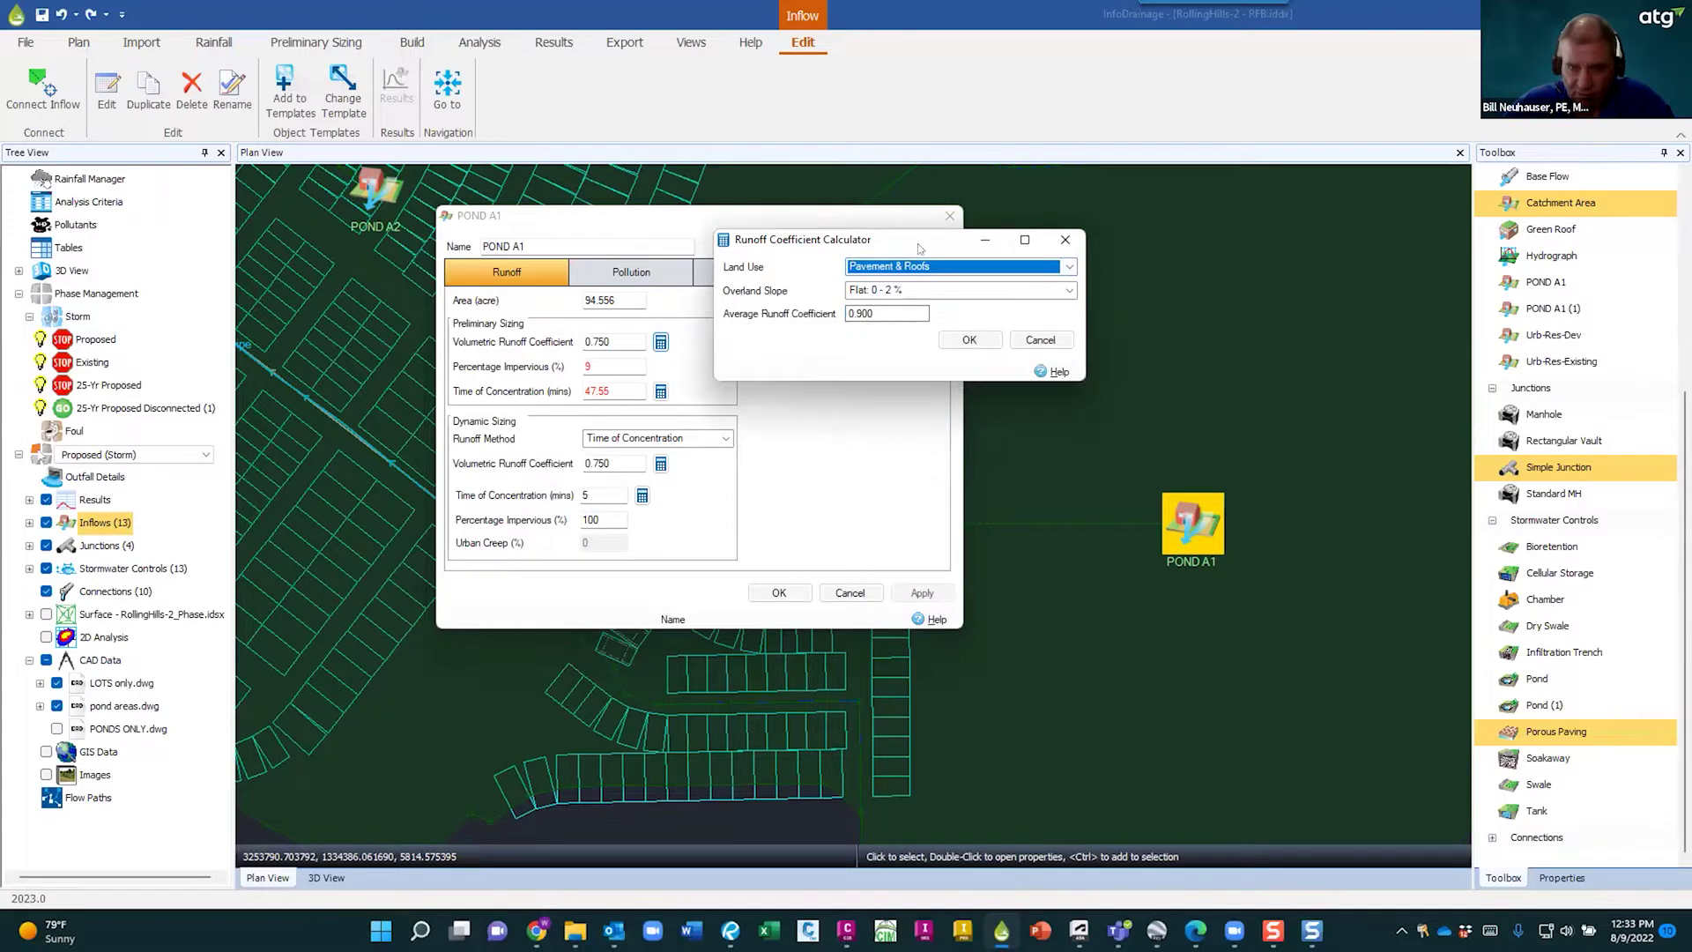
pyautogui.moveTo(935, 240); pyautogui.dragTo(951, 218)
pyautogui.click(1084, 243)
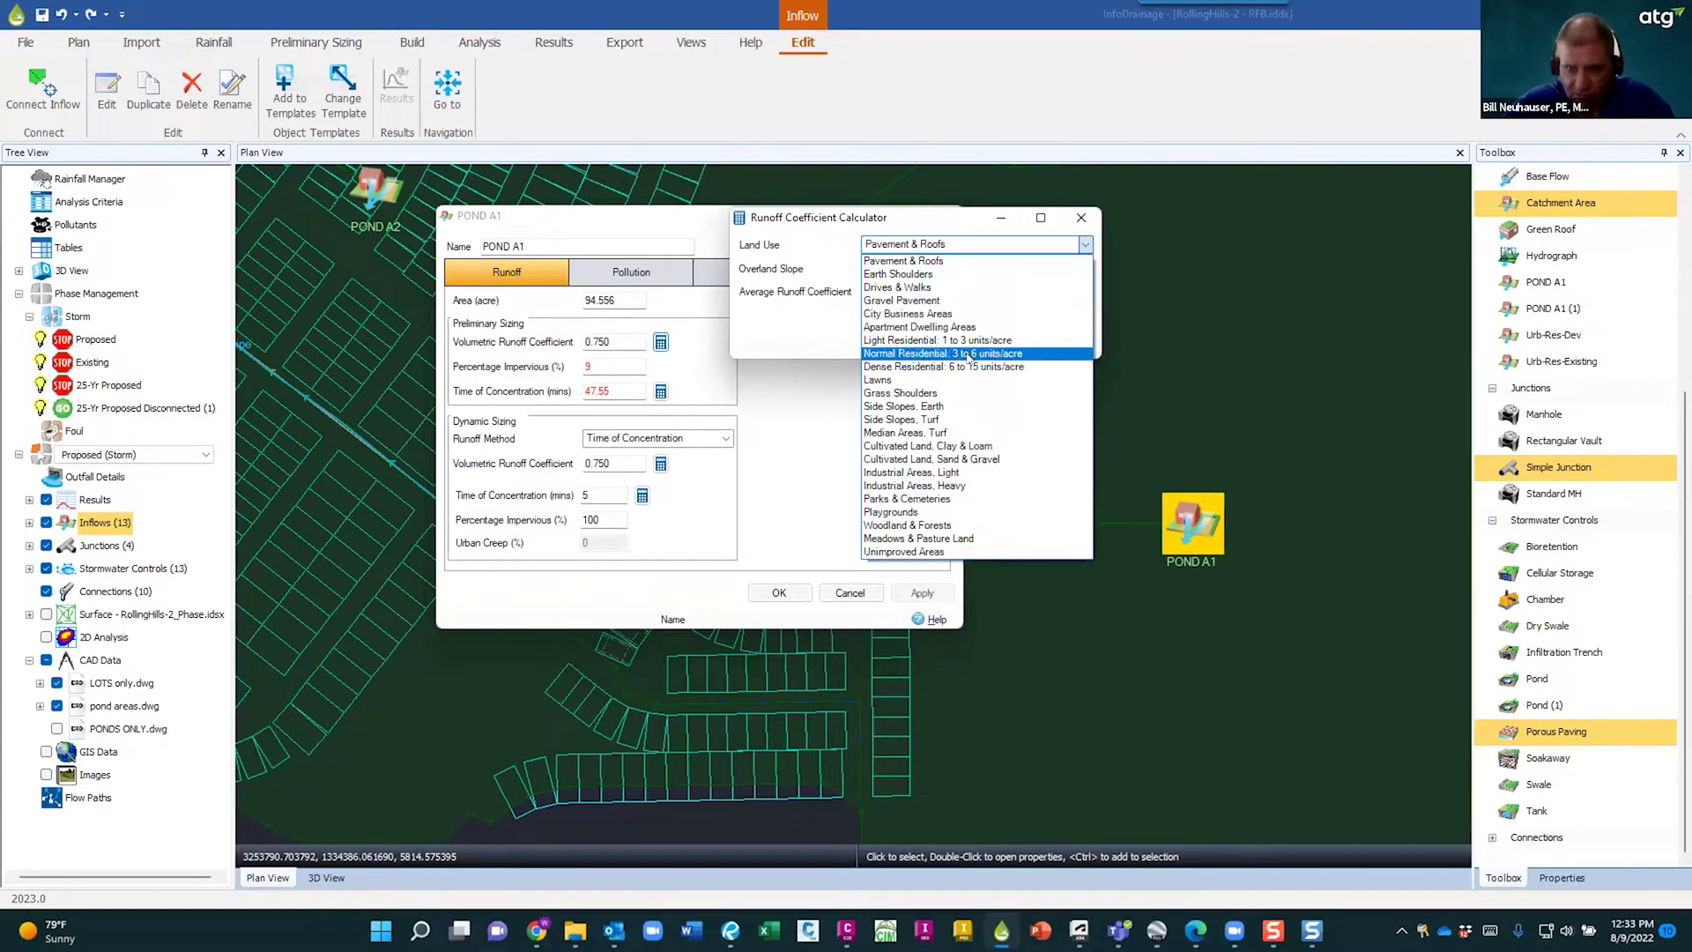
pyautogui.click(896, 210)
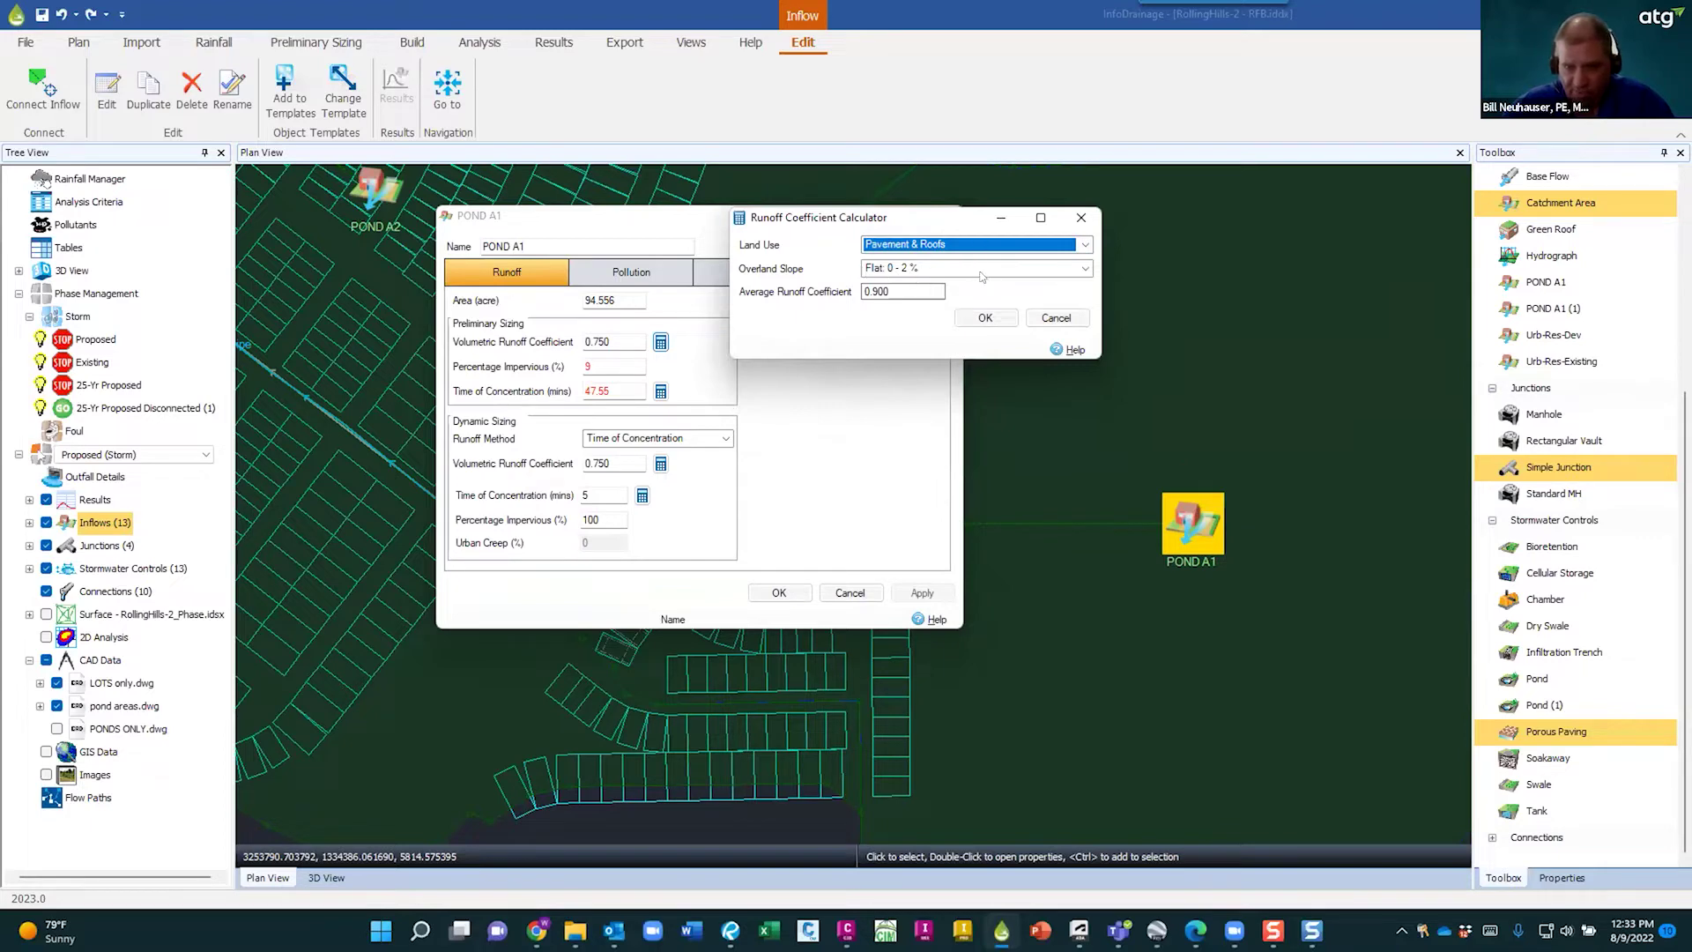
pyautogui.click(960, 269)
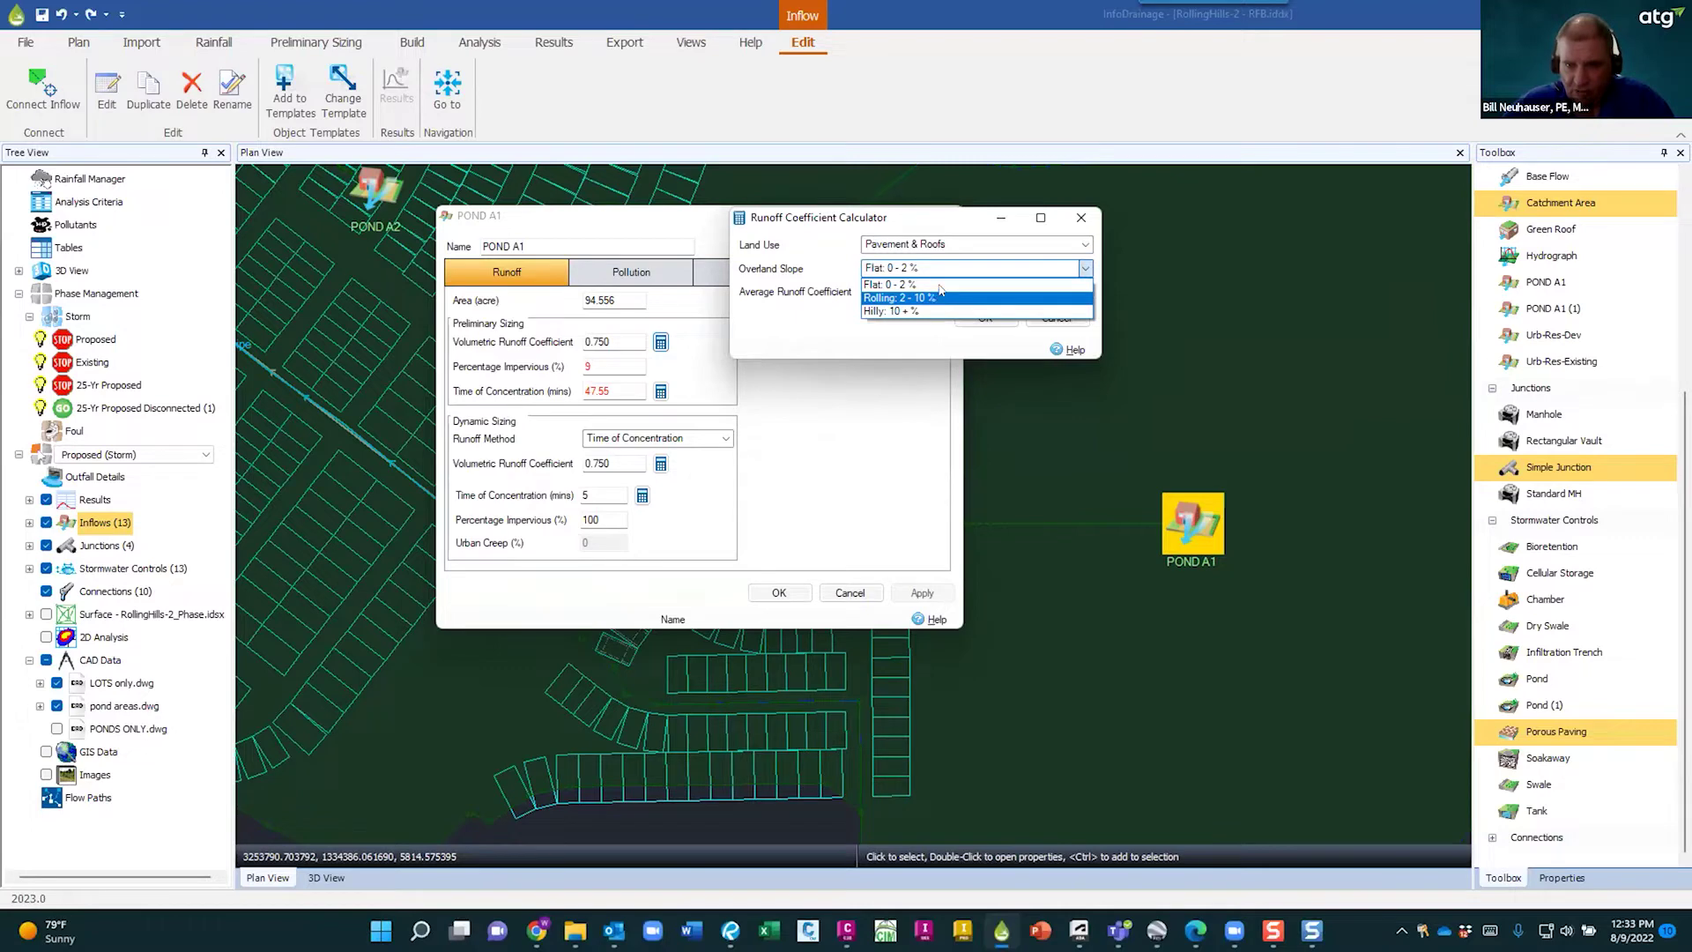
pyautogui.click(907, 284)
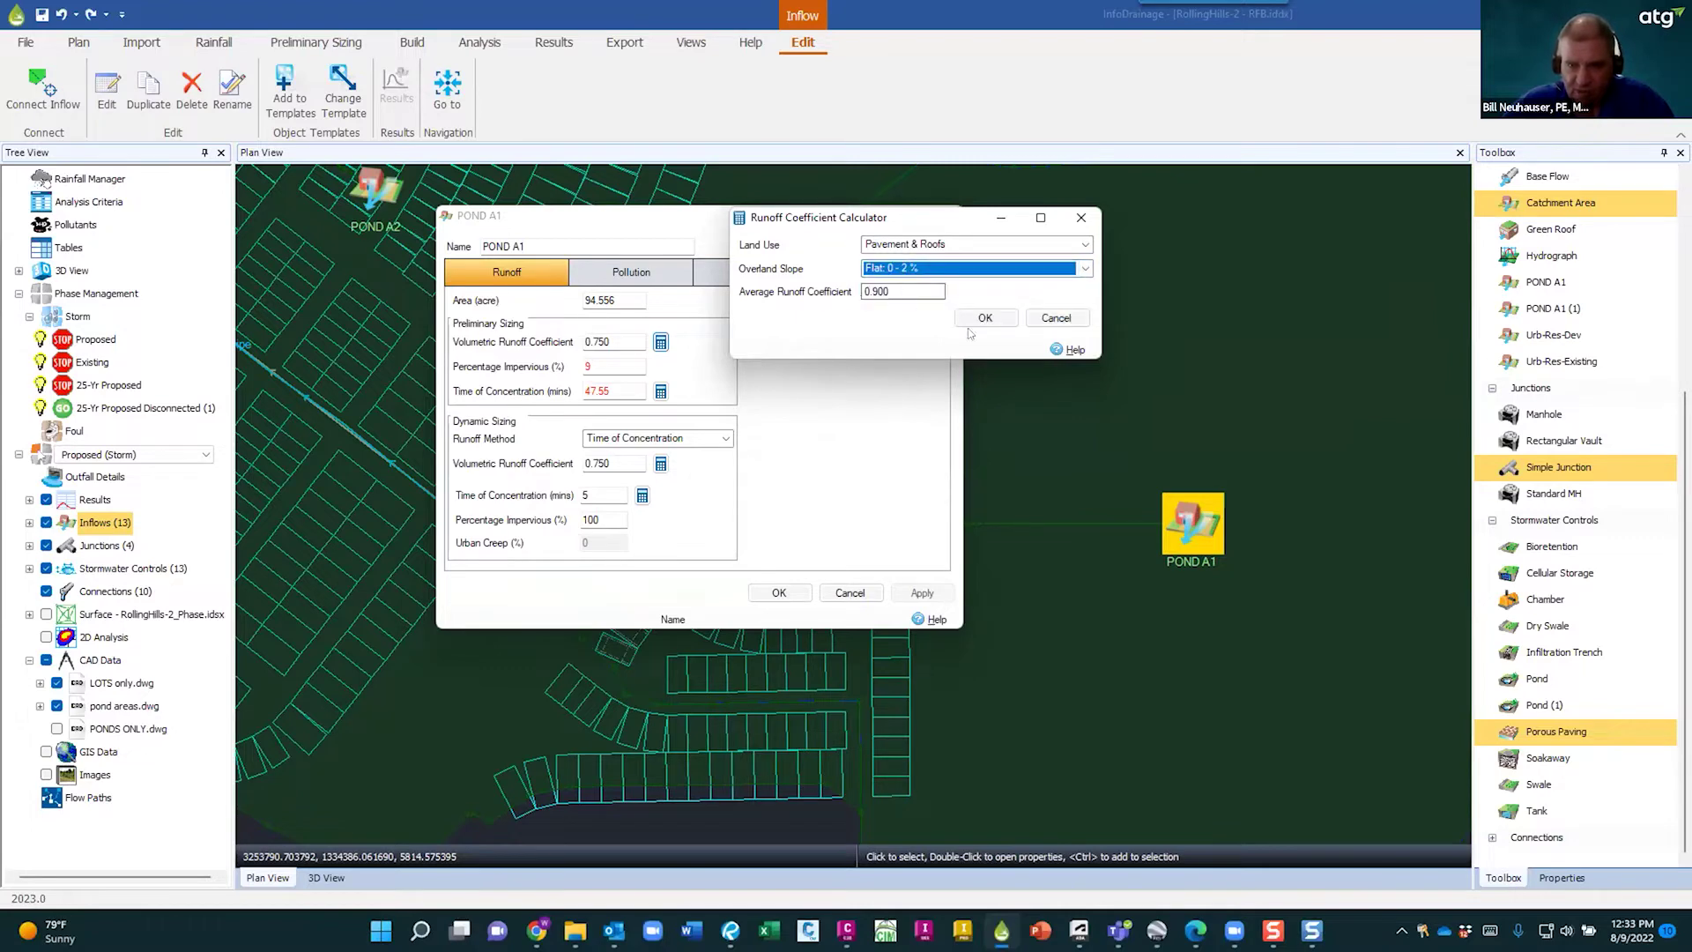
pyautogui.click(1057, 318)
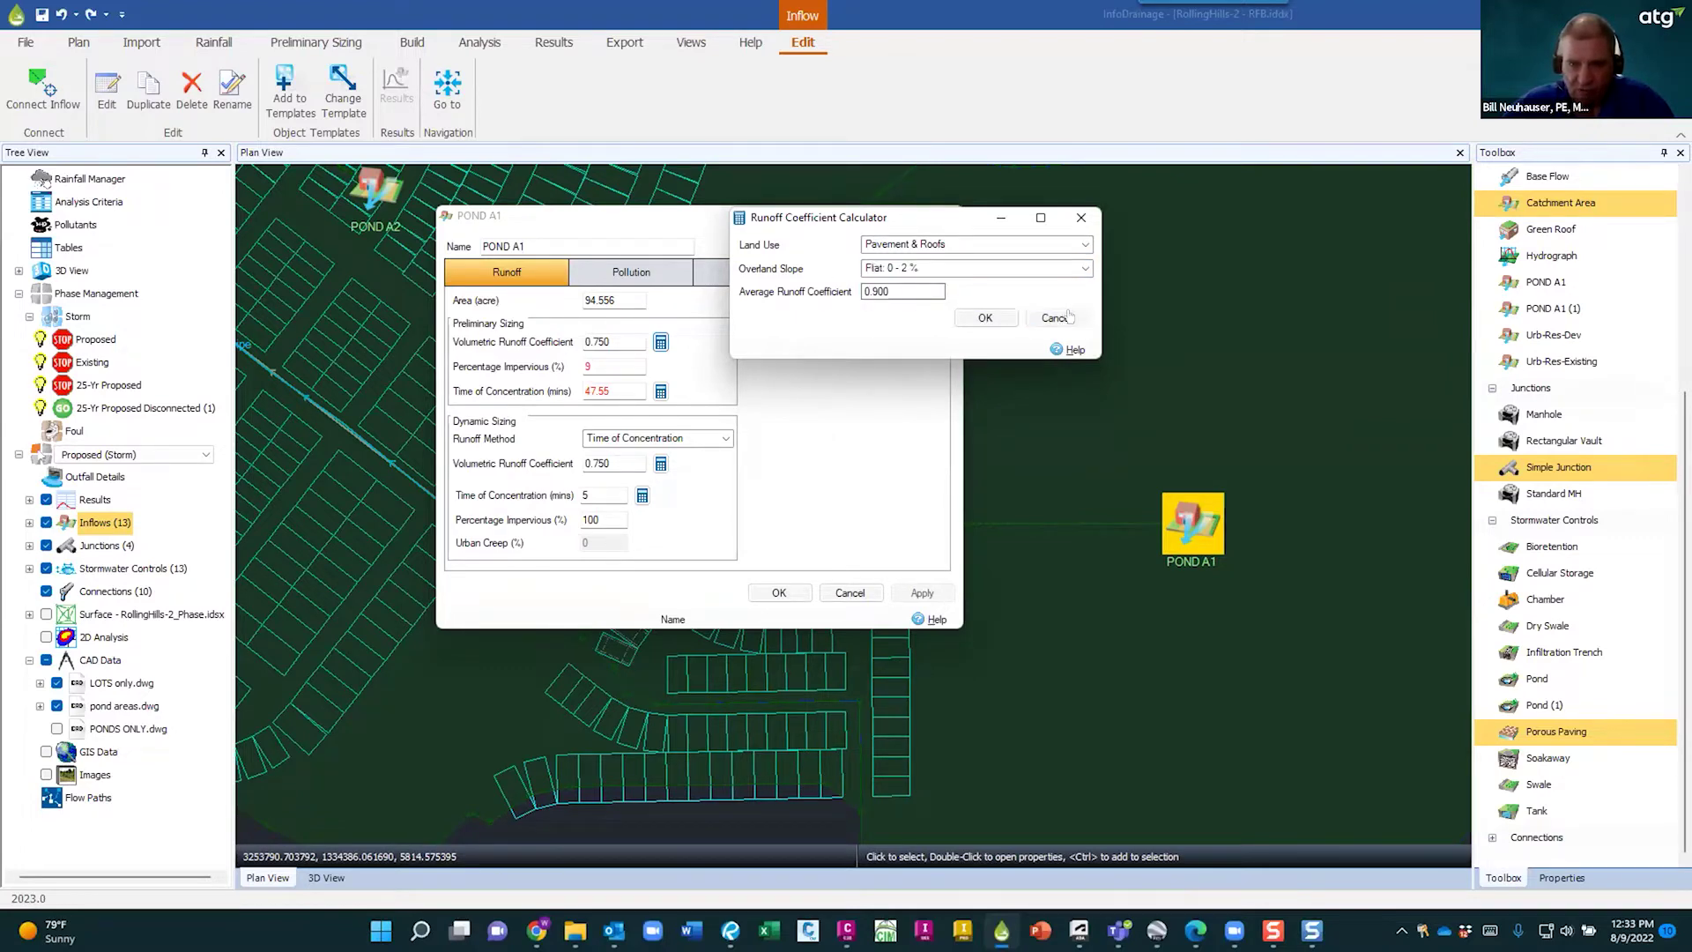
# - Reopen the calculator, try Rolling 2 - 10 % slope, restore Flat, and discard the calculation
pyautogui.click(661, 342)
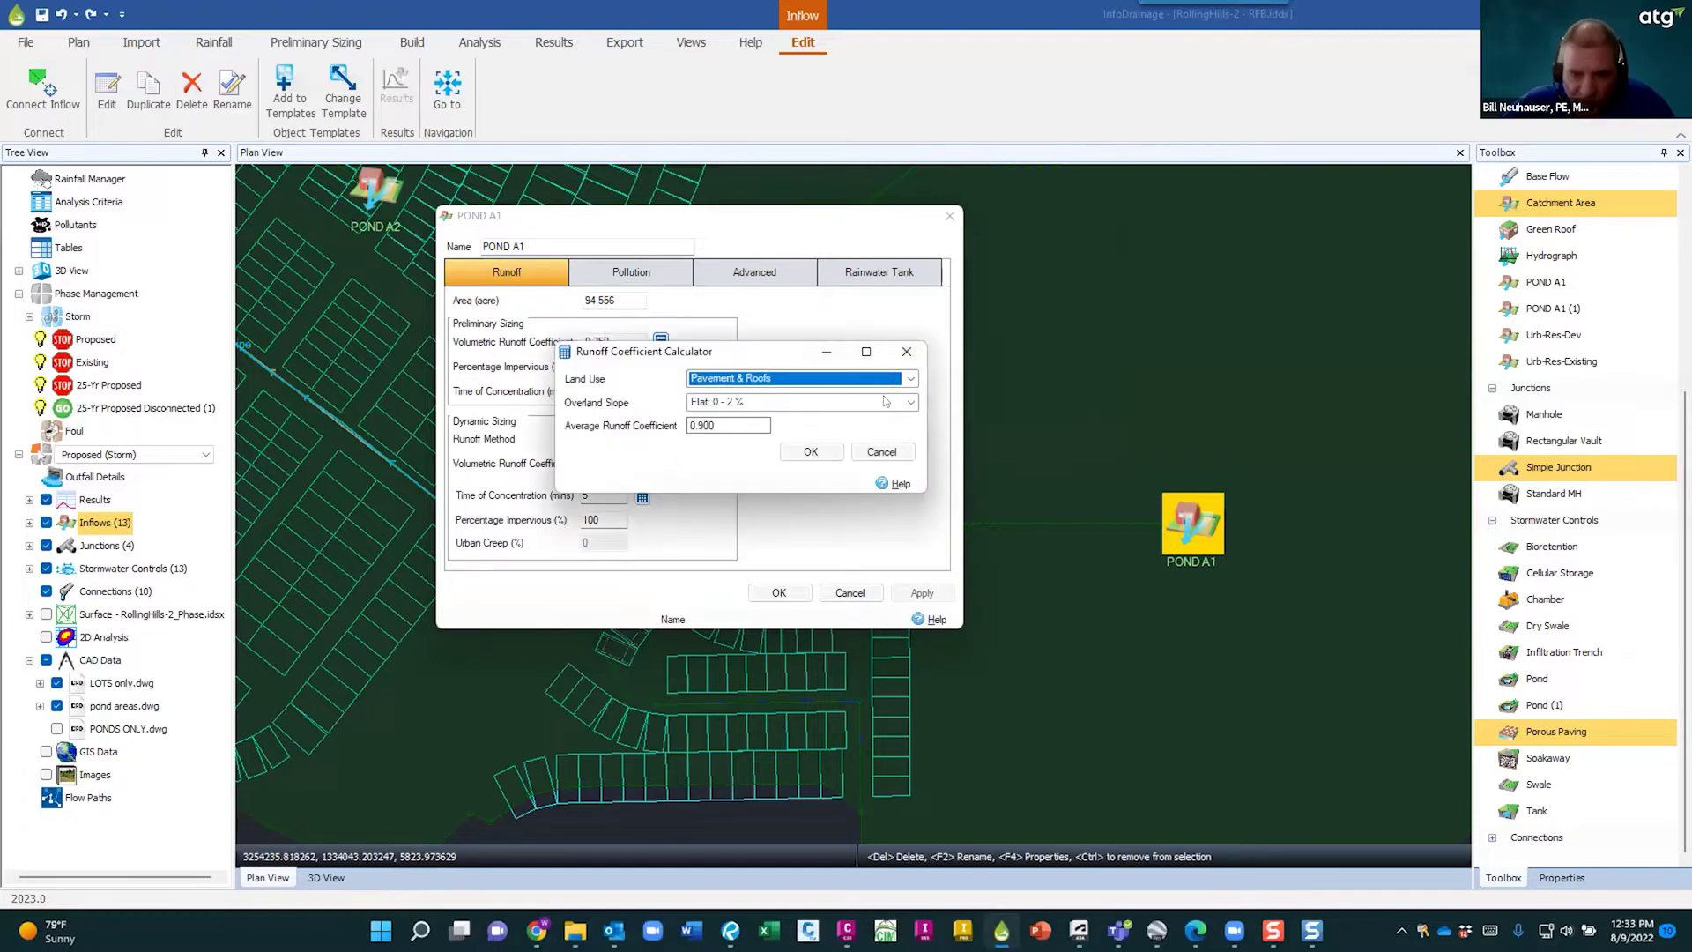
pyautogui.click(885, 401)
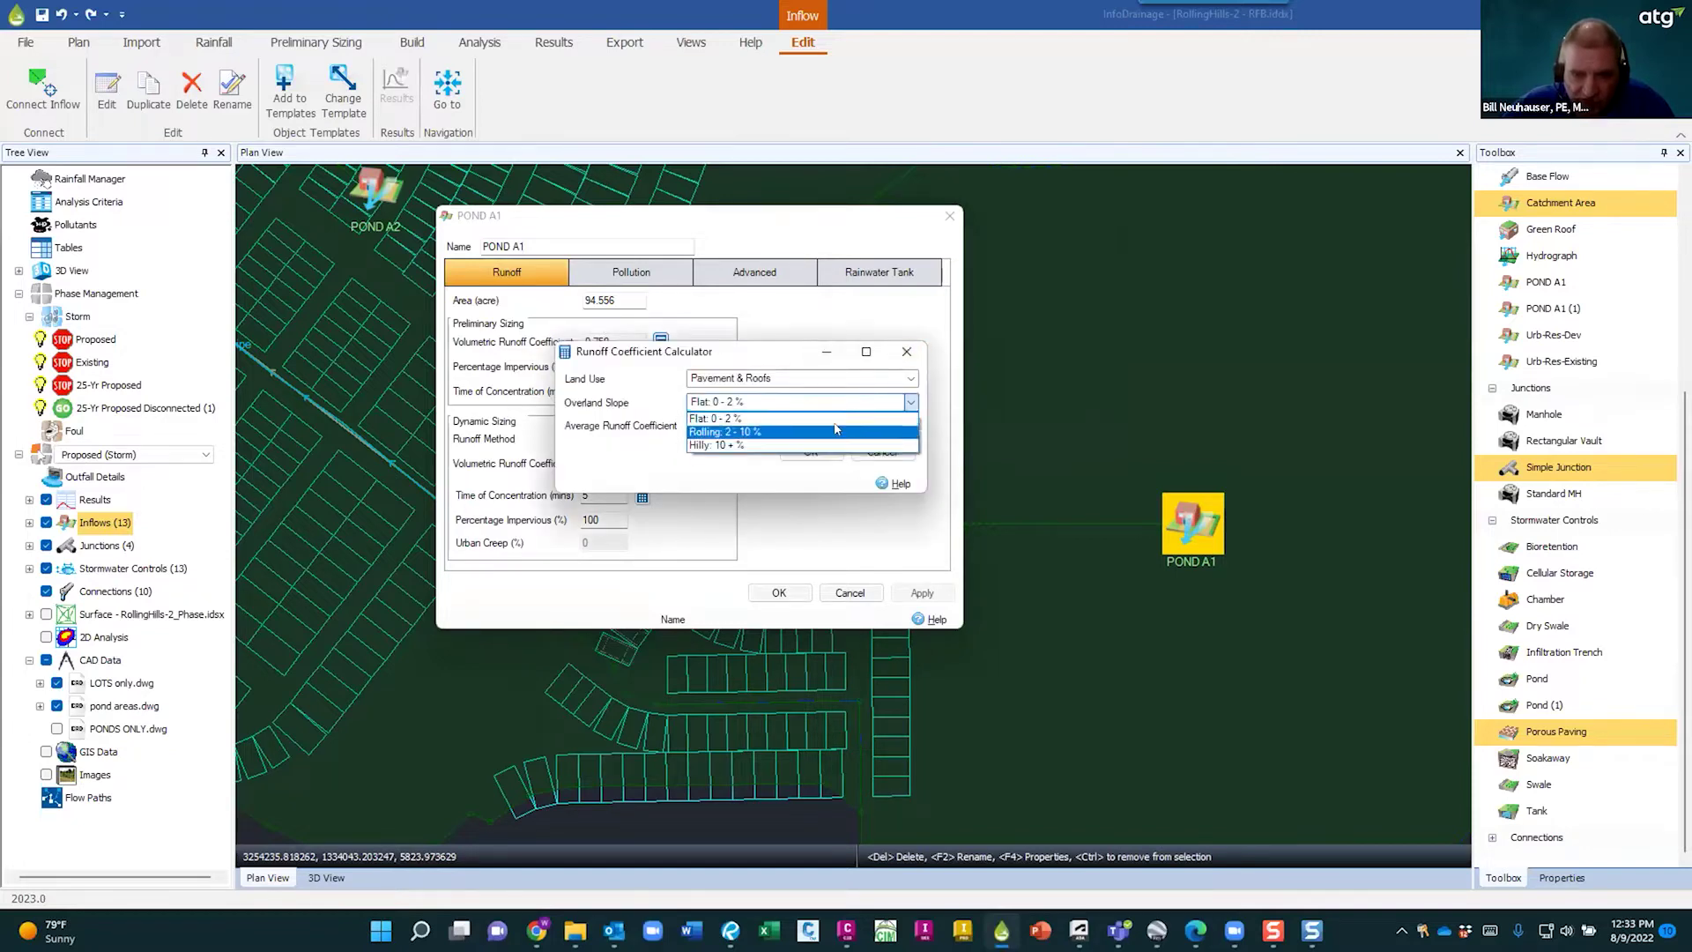
pyautogui.click(838, 431)
pyautogui.click(885, 405)
pyautogui.click(855, 418)
pyautogui.click(879, 381)
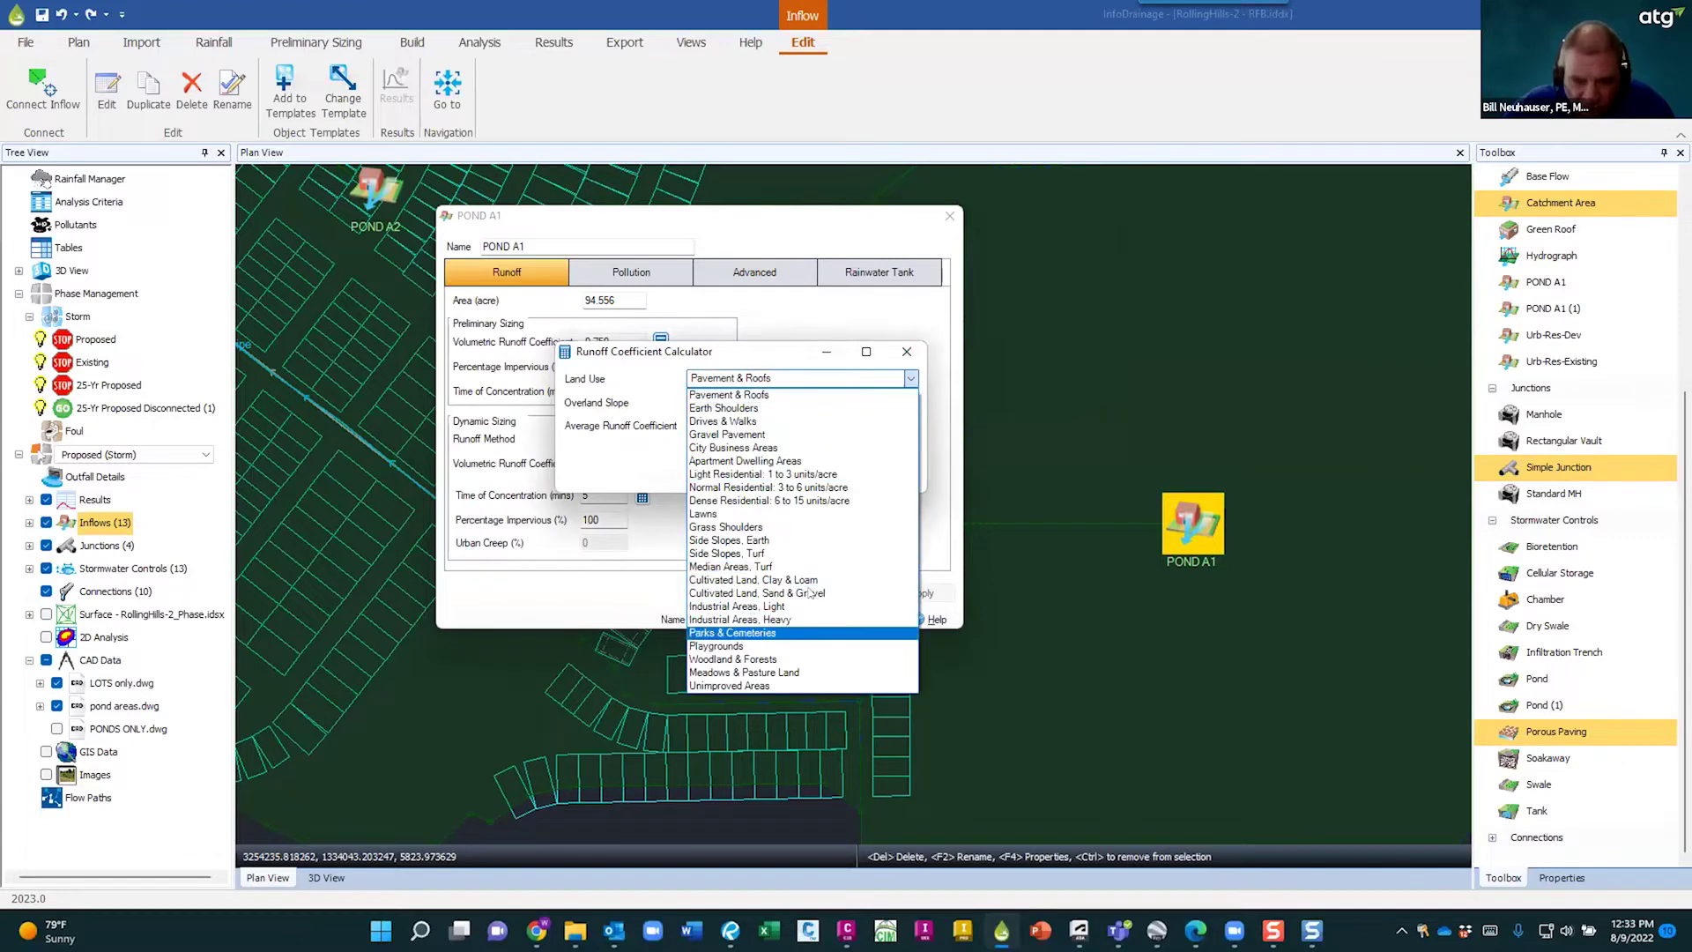
pyautogui.click(797, 395)
pyautogui.click(880, 453)
# - Inspect the preliminary fields: 0.750 runoff coefficient, percentage impervious and 47.55-minute time of concentration
pyautogui.click(608, 342)
pyautogui.click(612, 365)
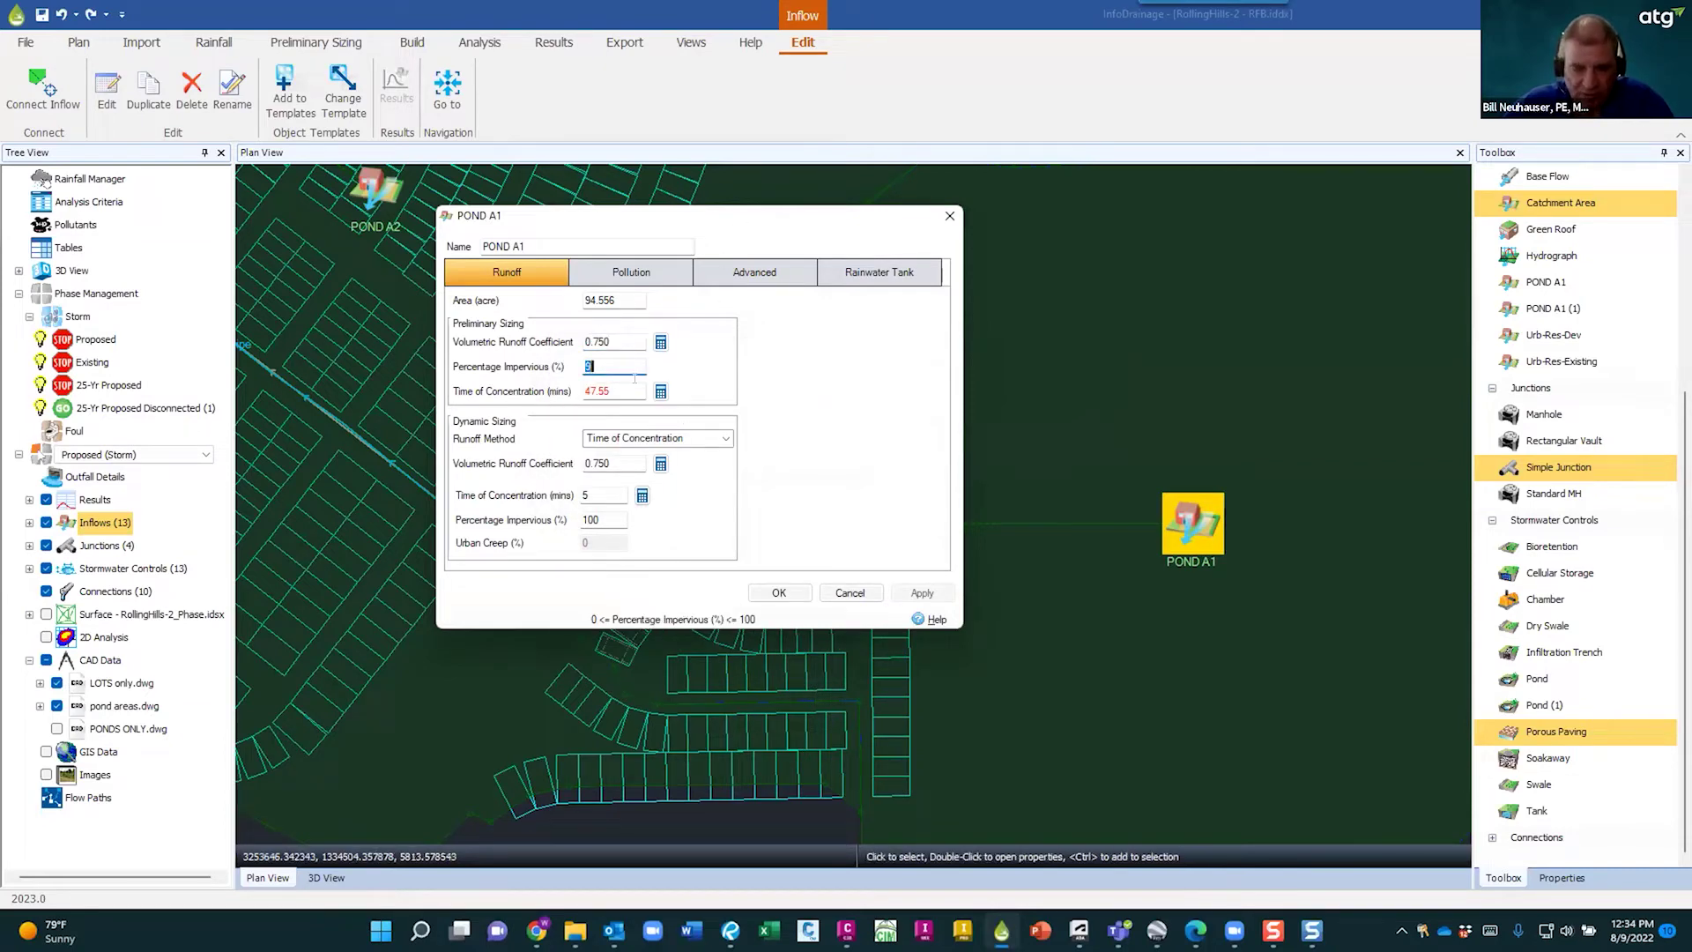
pyautogui.click(627, 390)
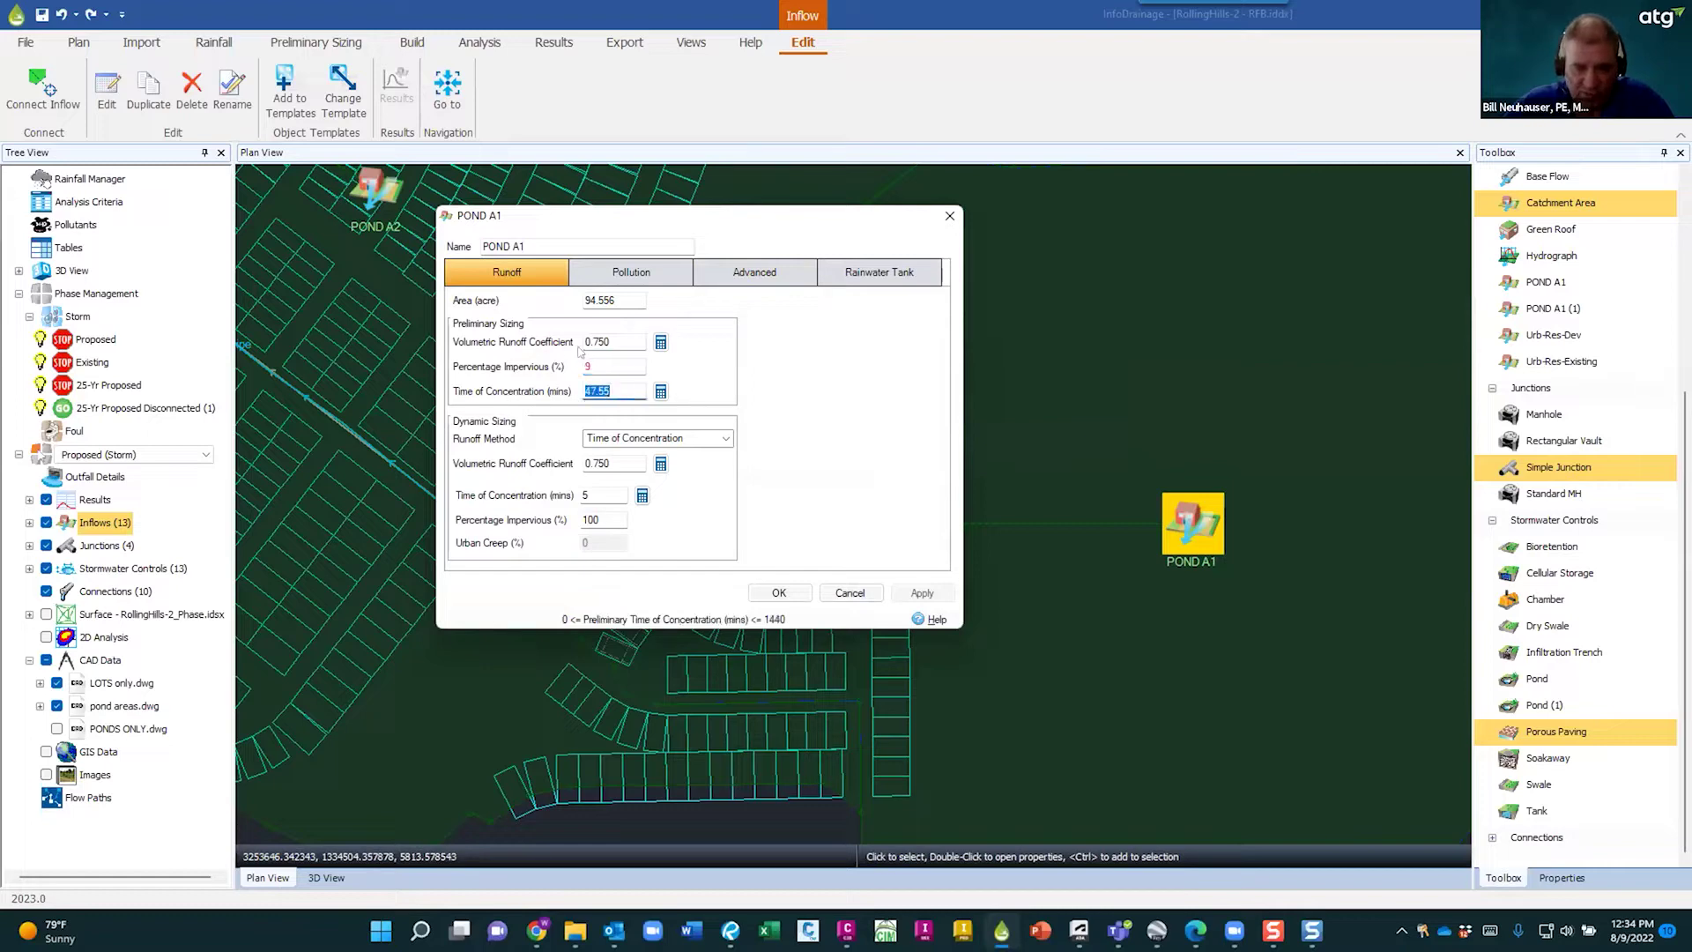
pyautogui.click(607, 363)
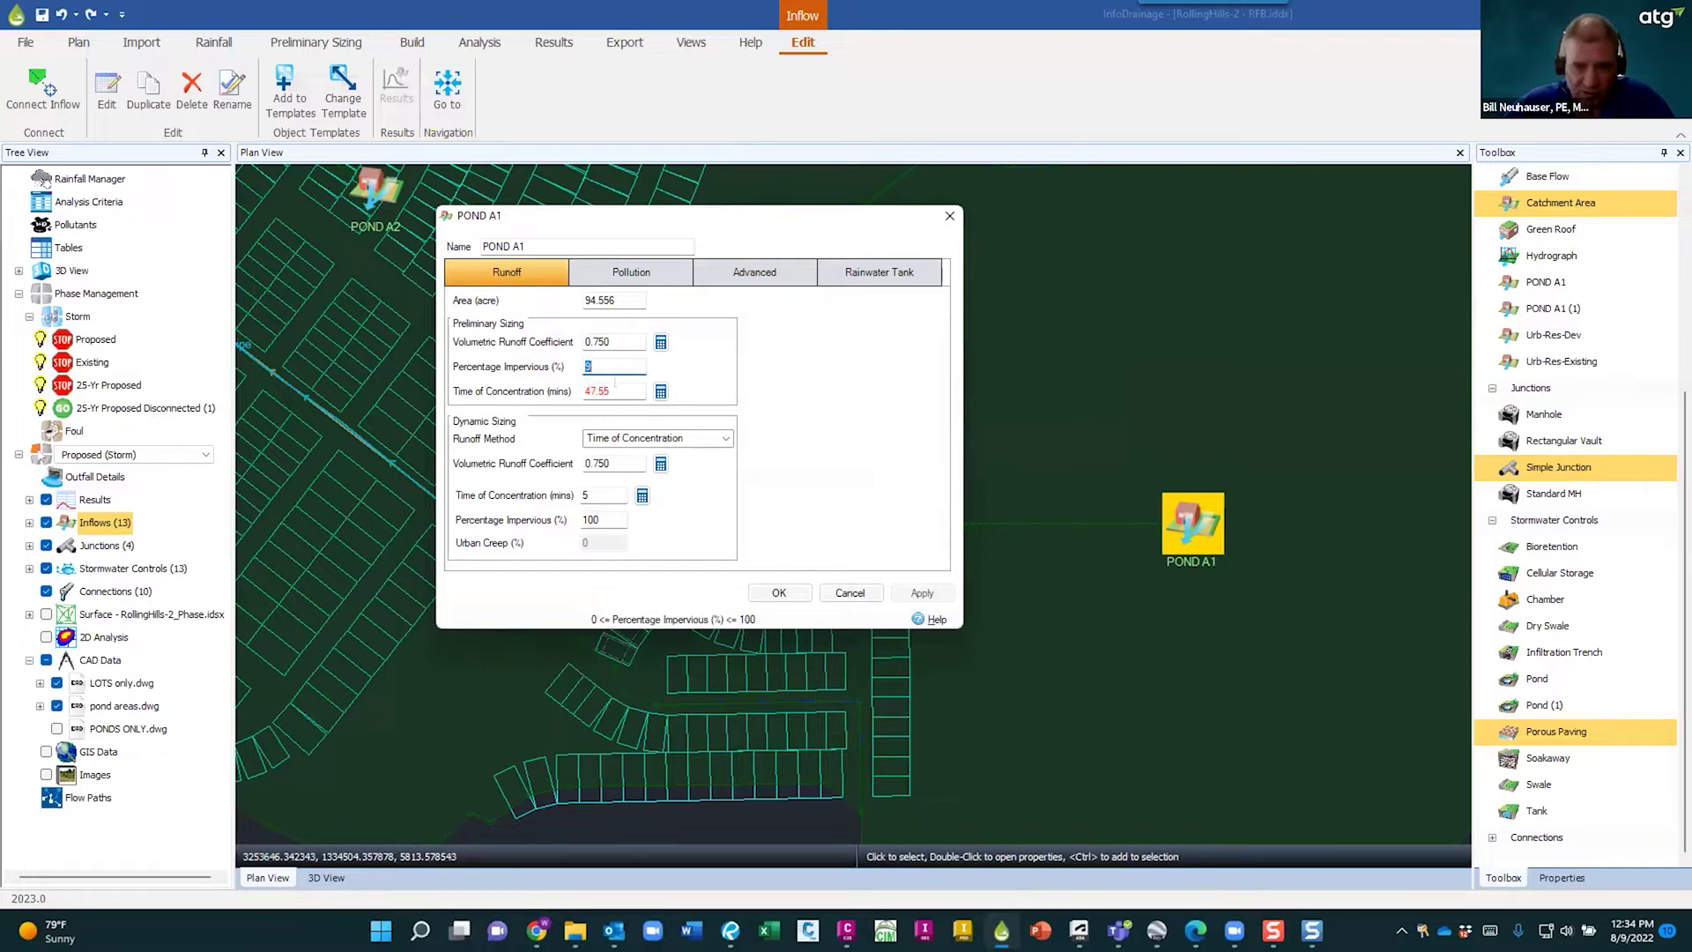
pyautogui.click(660, 390)
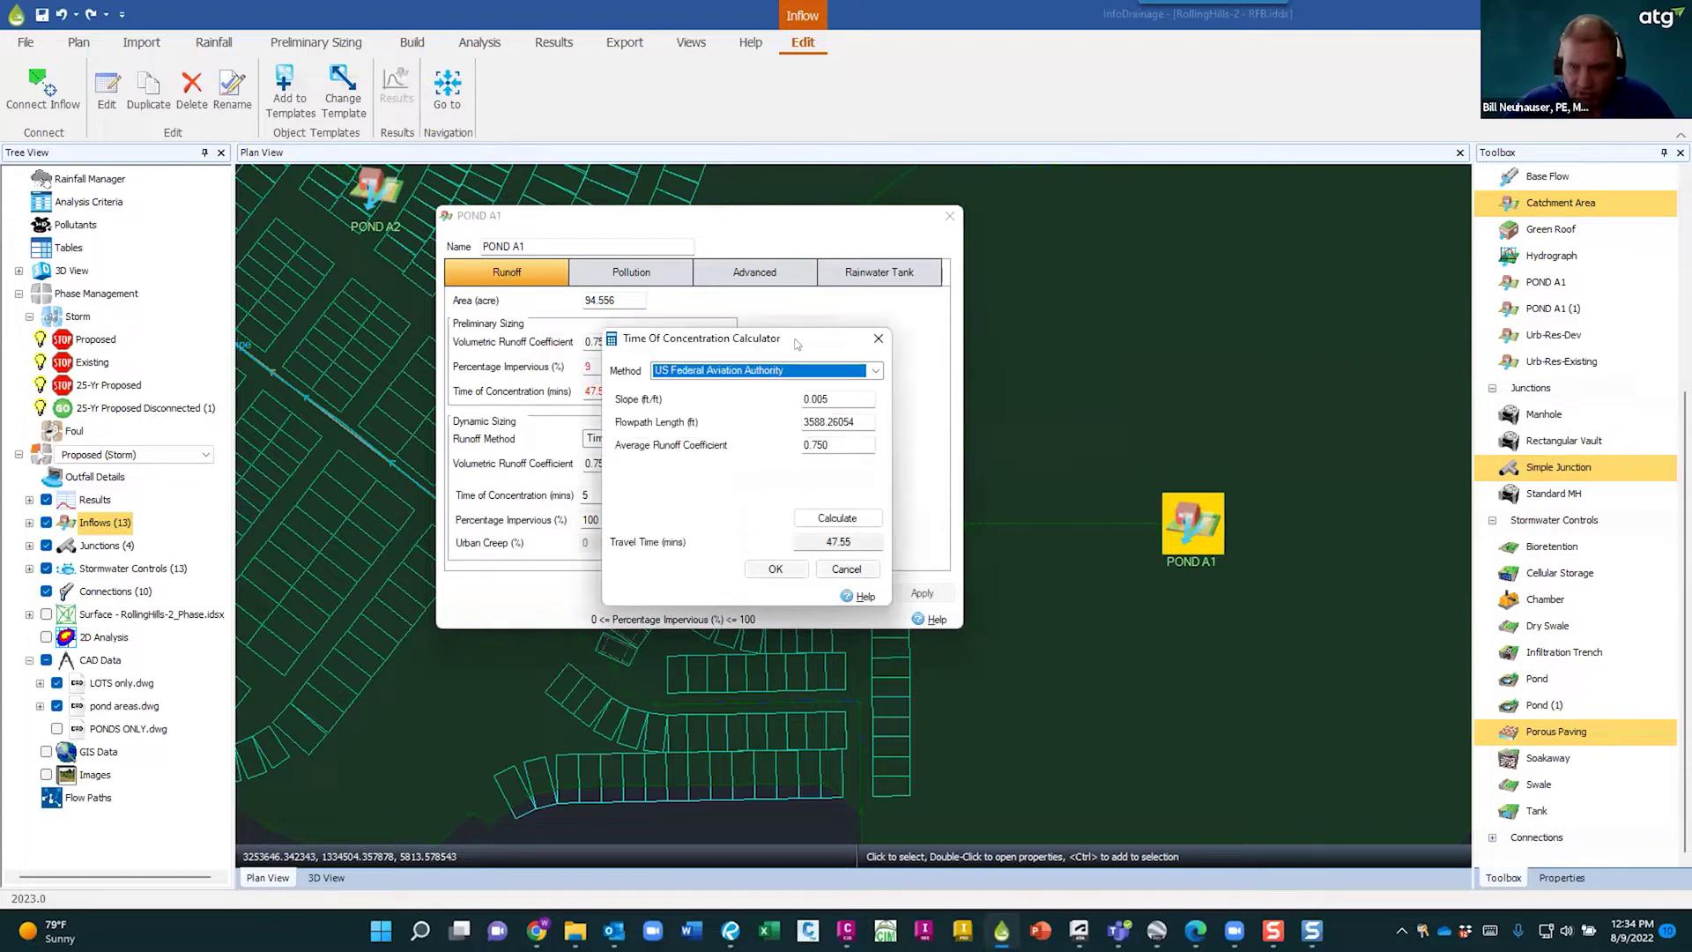
pyautogui.moveTo(798, 344); pyautogui.dragTo(1002, 233)
pyautogui.click(1077, 260)
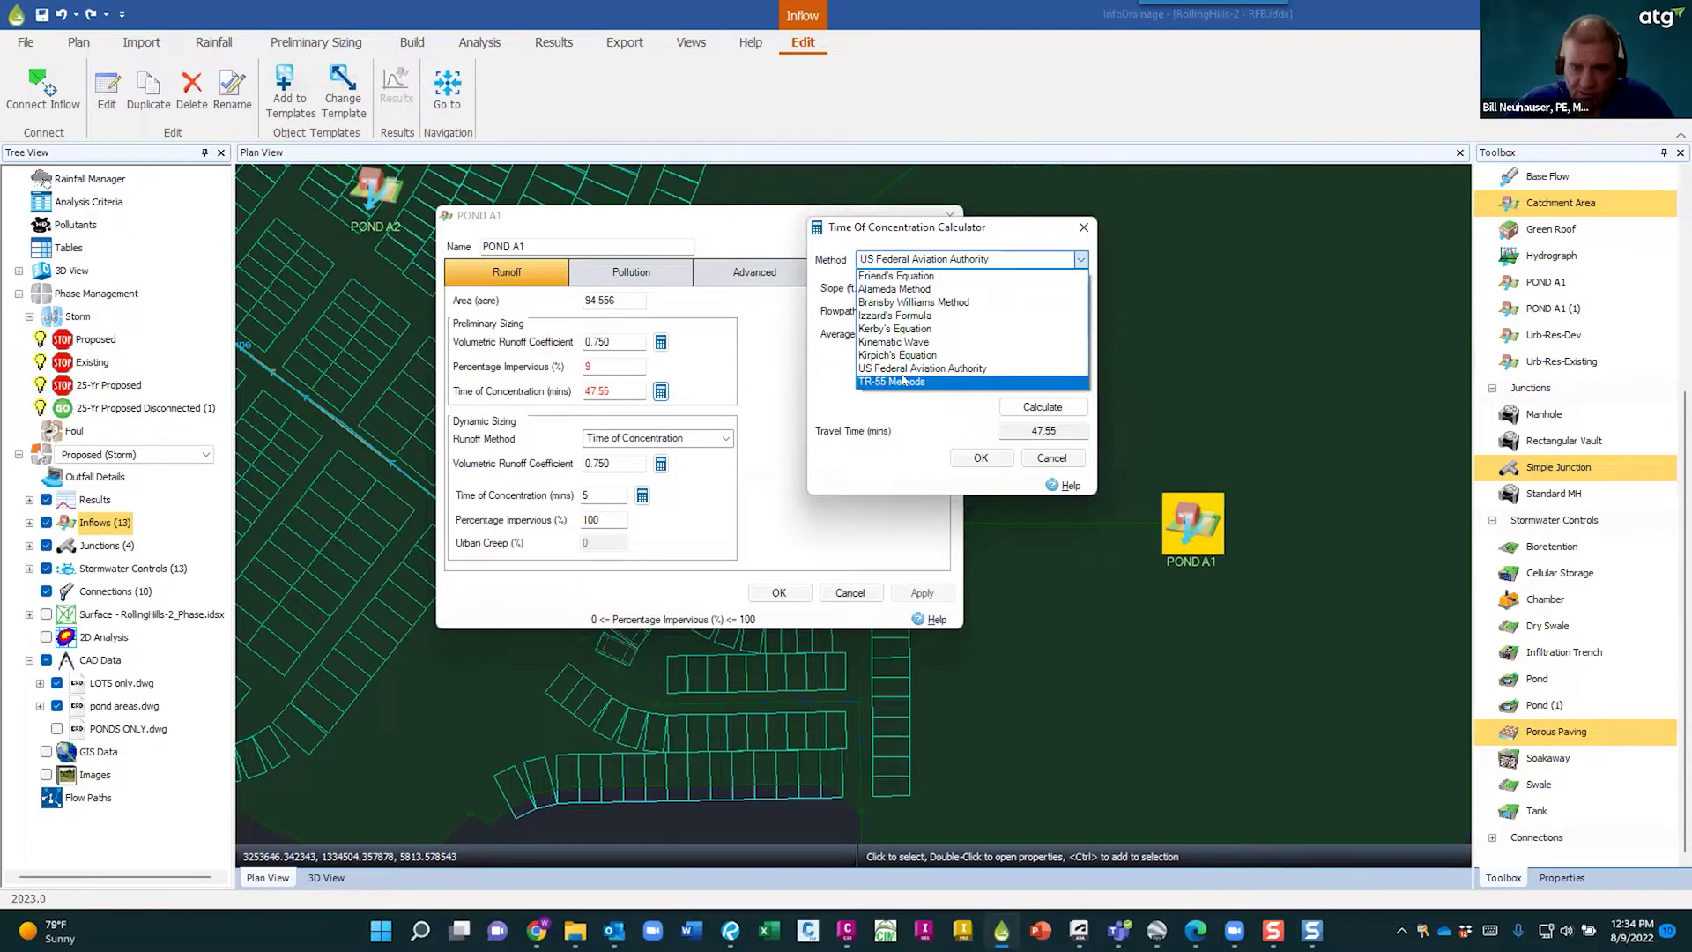
pyautogui.click(903, 381)
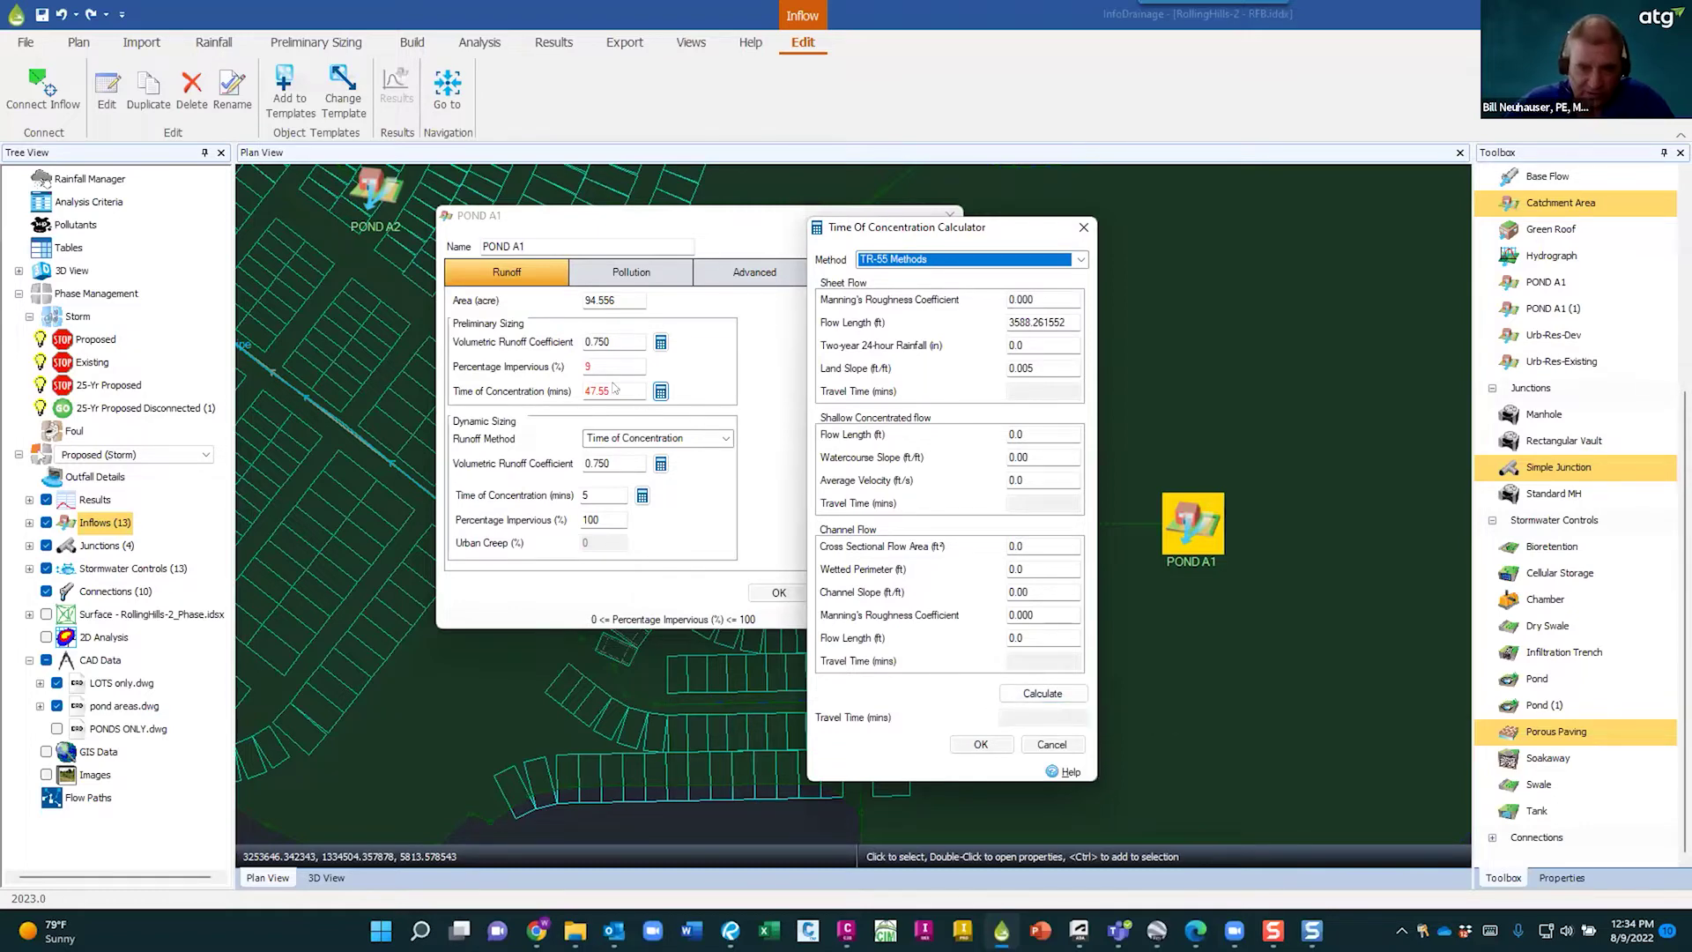
pyautogui.click(1051, 743)
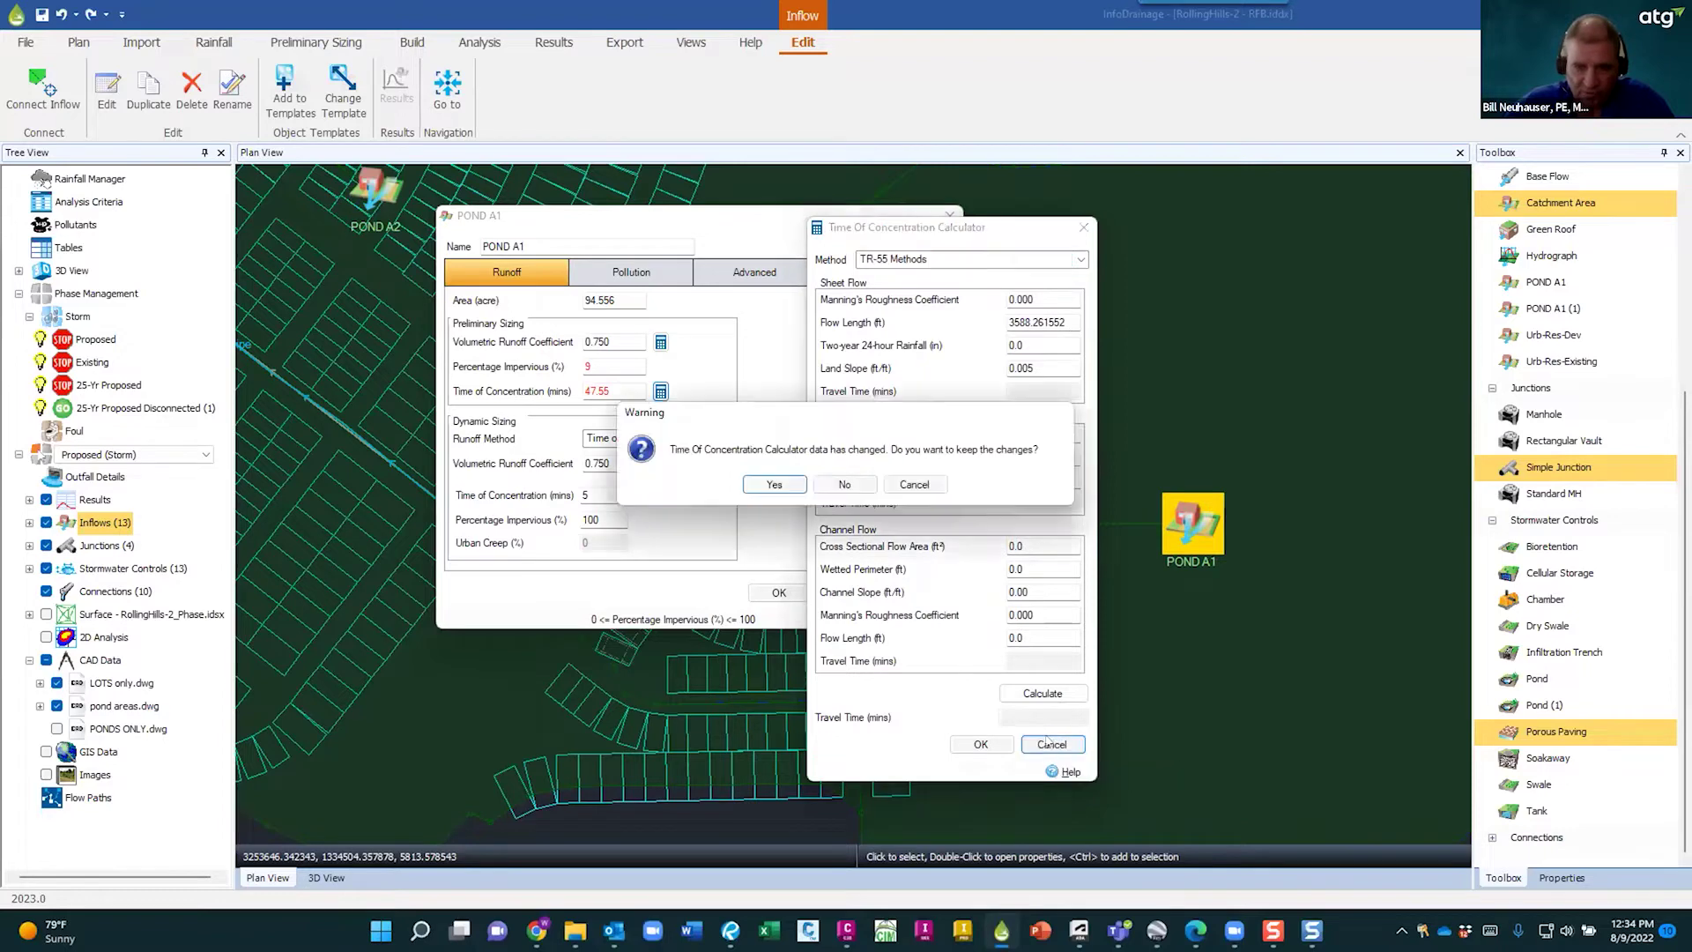
pyautogui.click(844, 484)
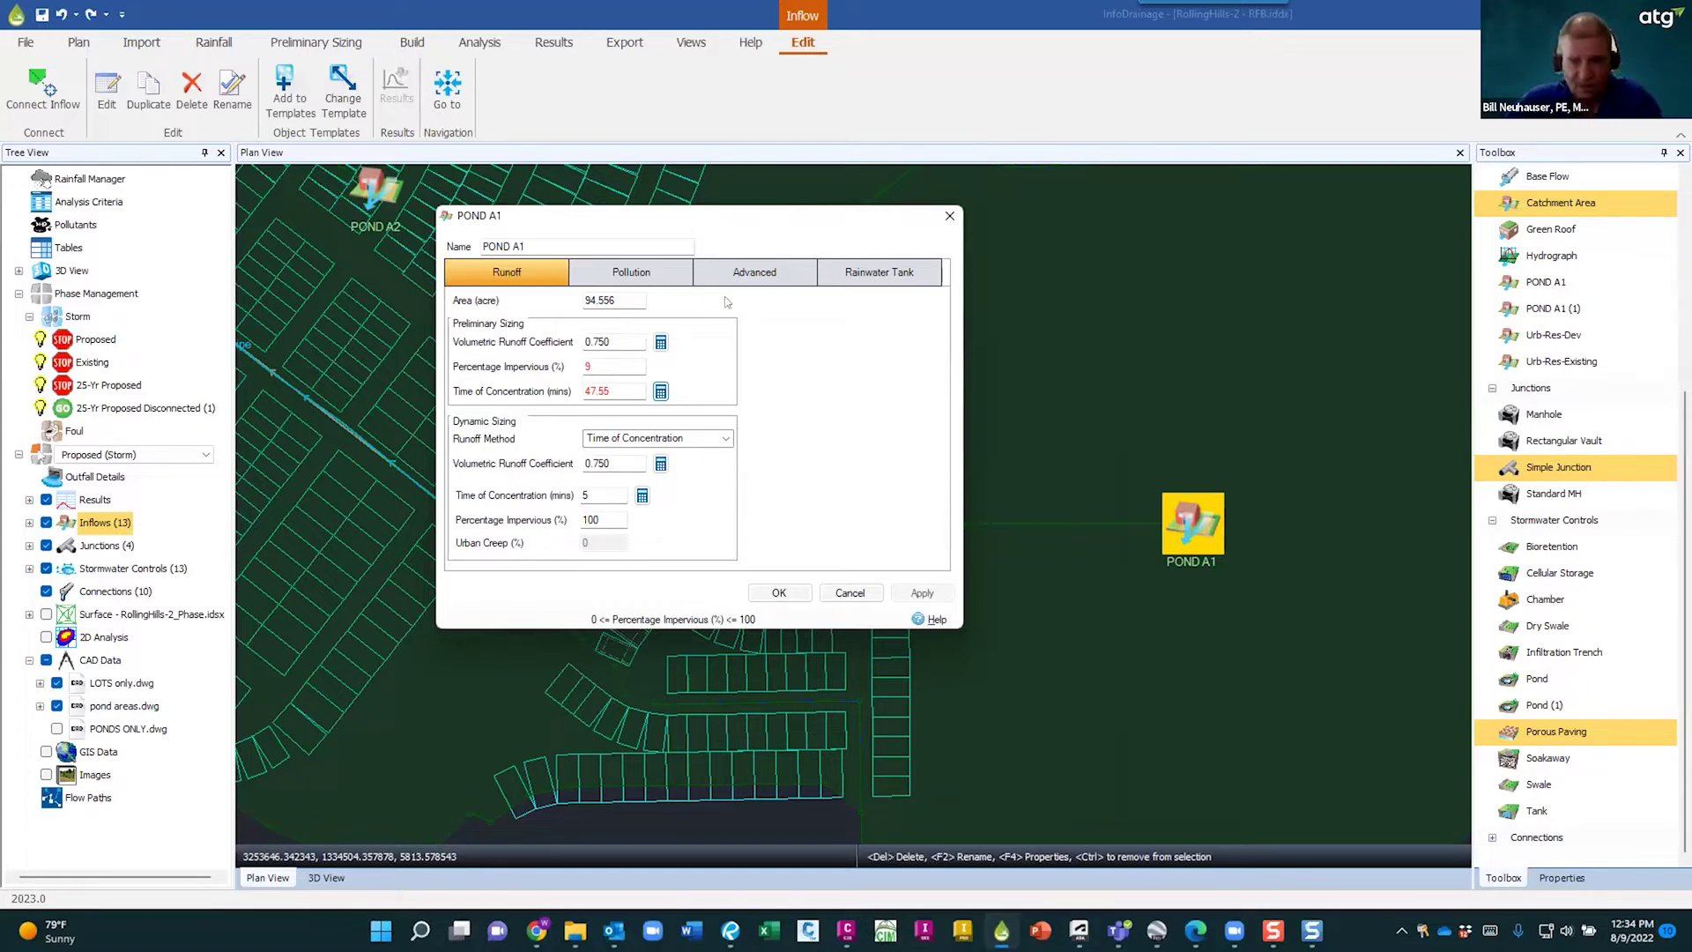
# - Cycle through POND A1's Pollution, Advanced and Rainwater Tank tabs, then open the Catchment Area help
pyautogui.click(646, 272)
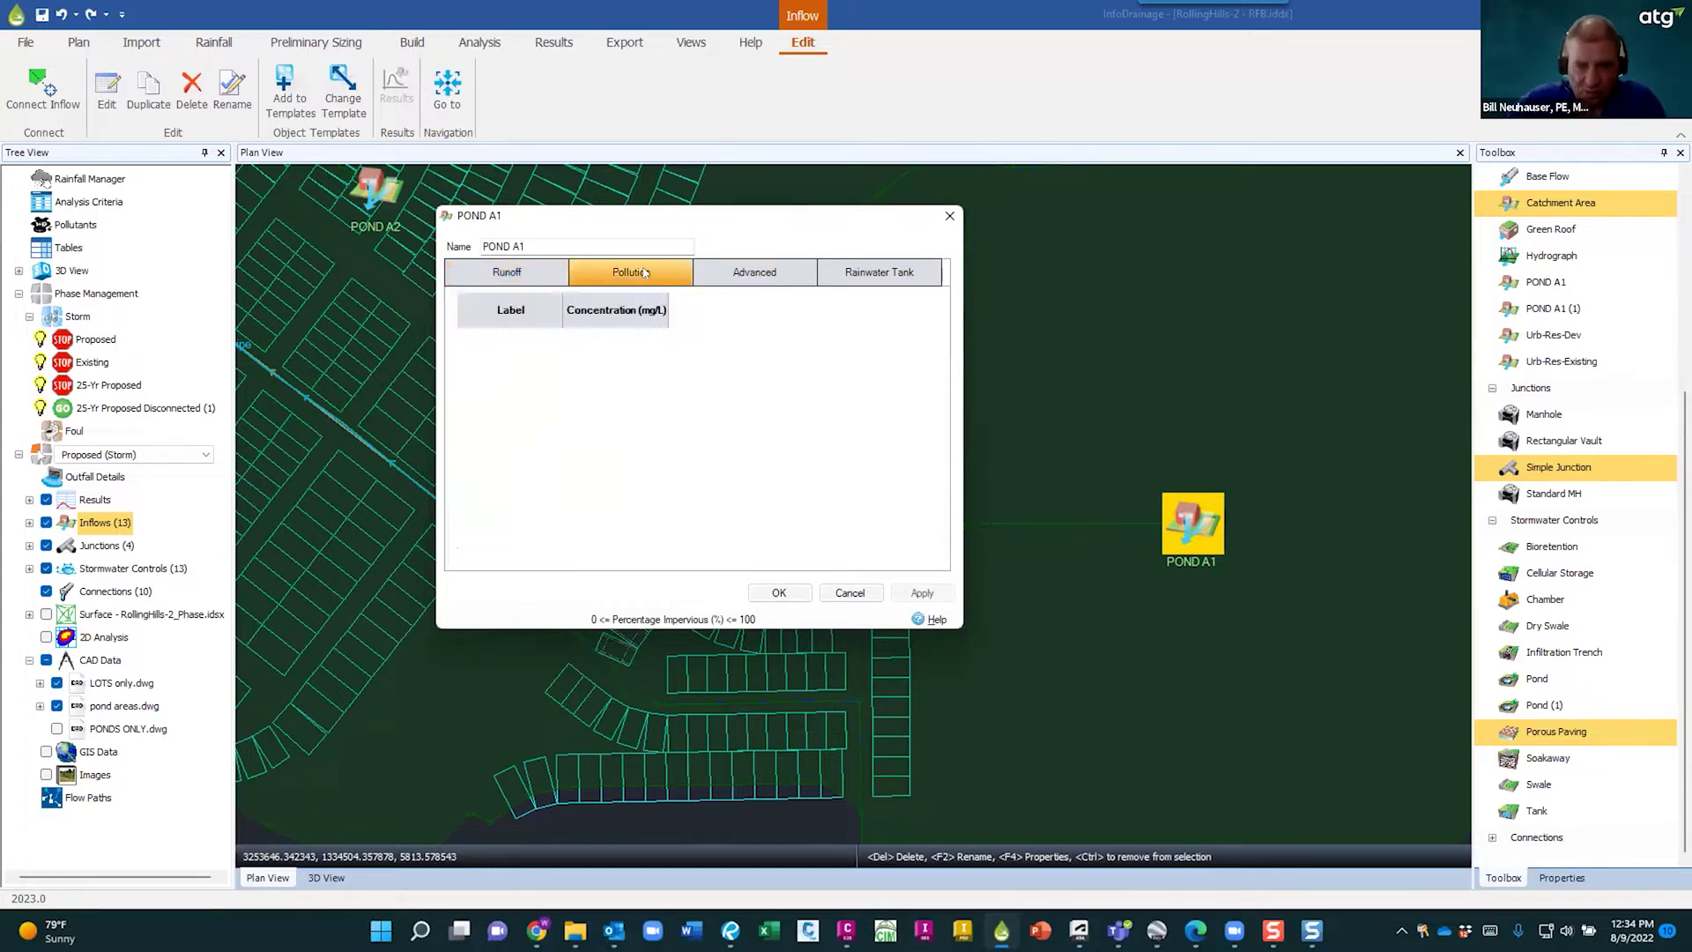
pyautogui.click(767, 275)
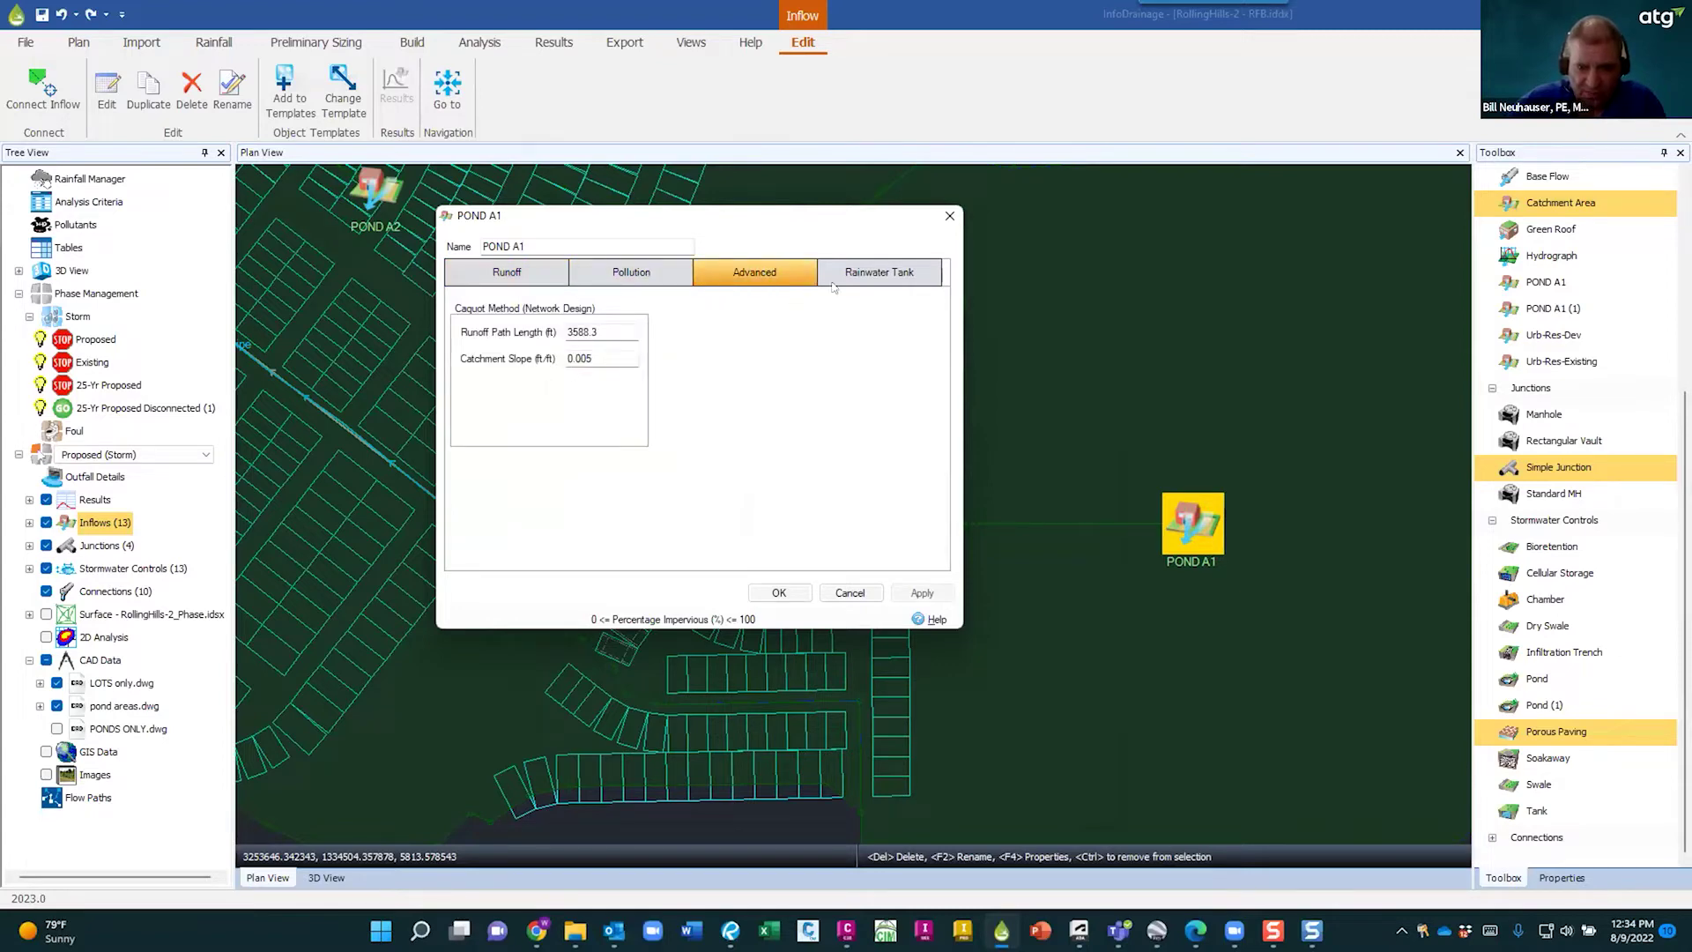
pyautogui.click(868, 274)
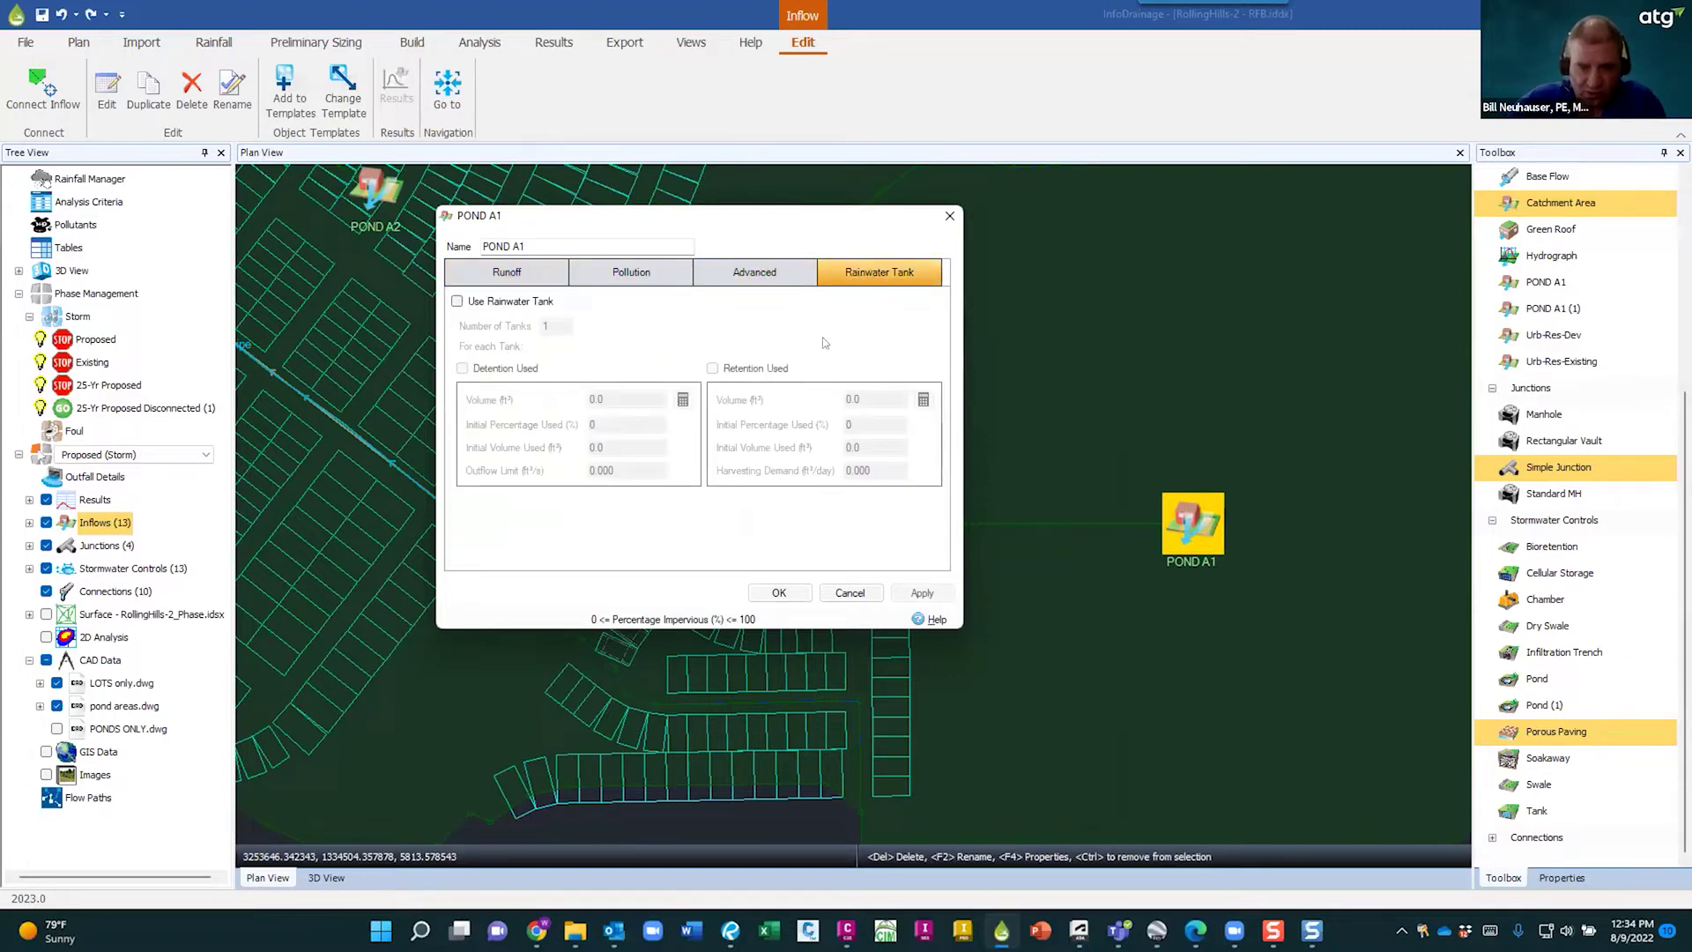
pyautogui.click(771, 274)
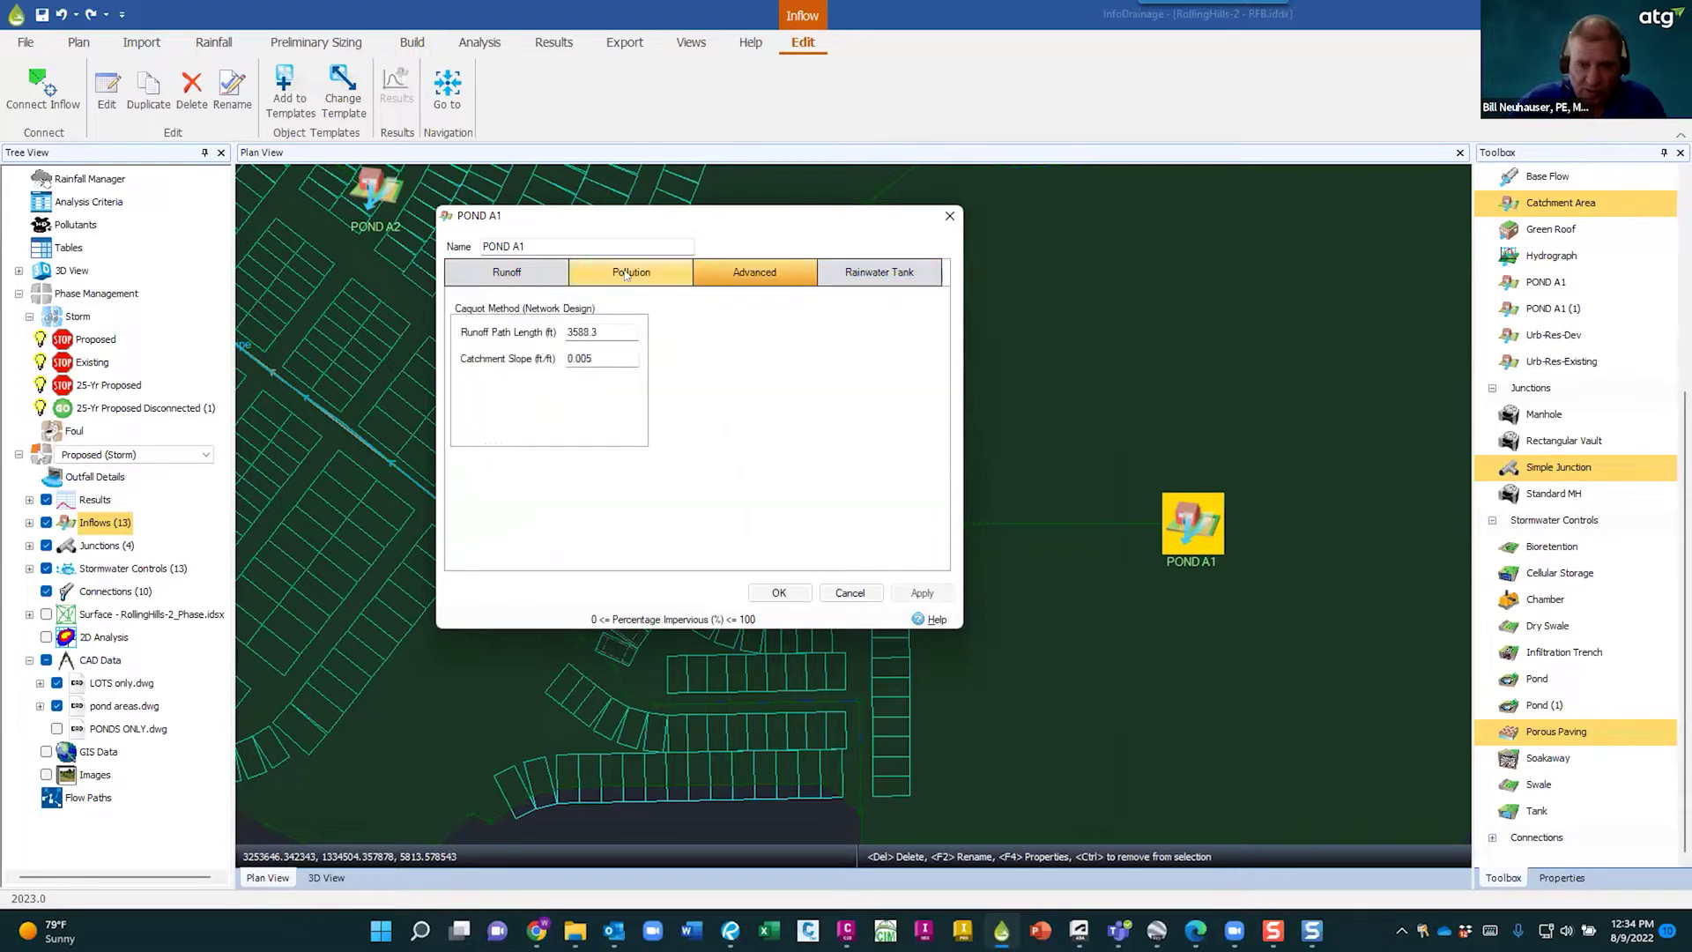
pyautogui.click(626, 276)
pyautogui.click(765, 274)
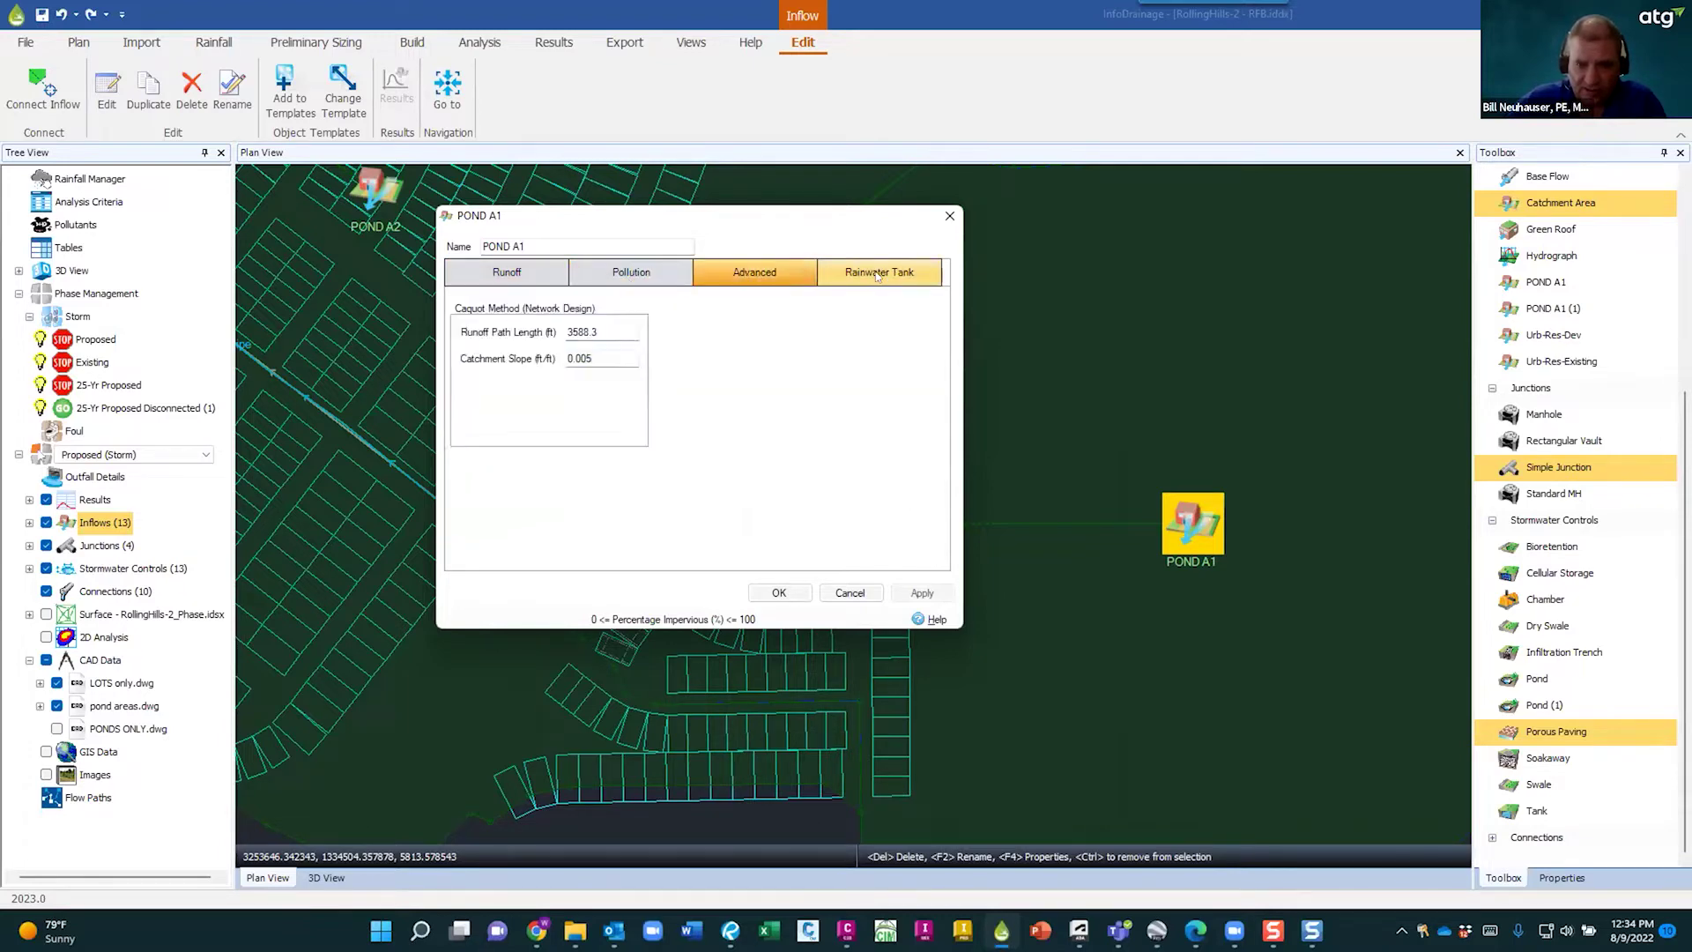
pyautogui.click(877, 275)
pyautogui.click(547, 273)
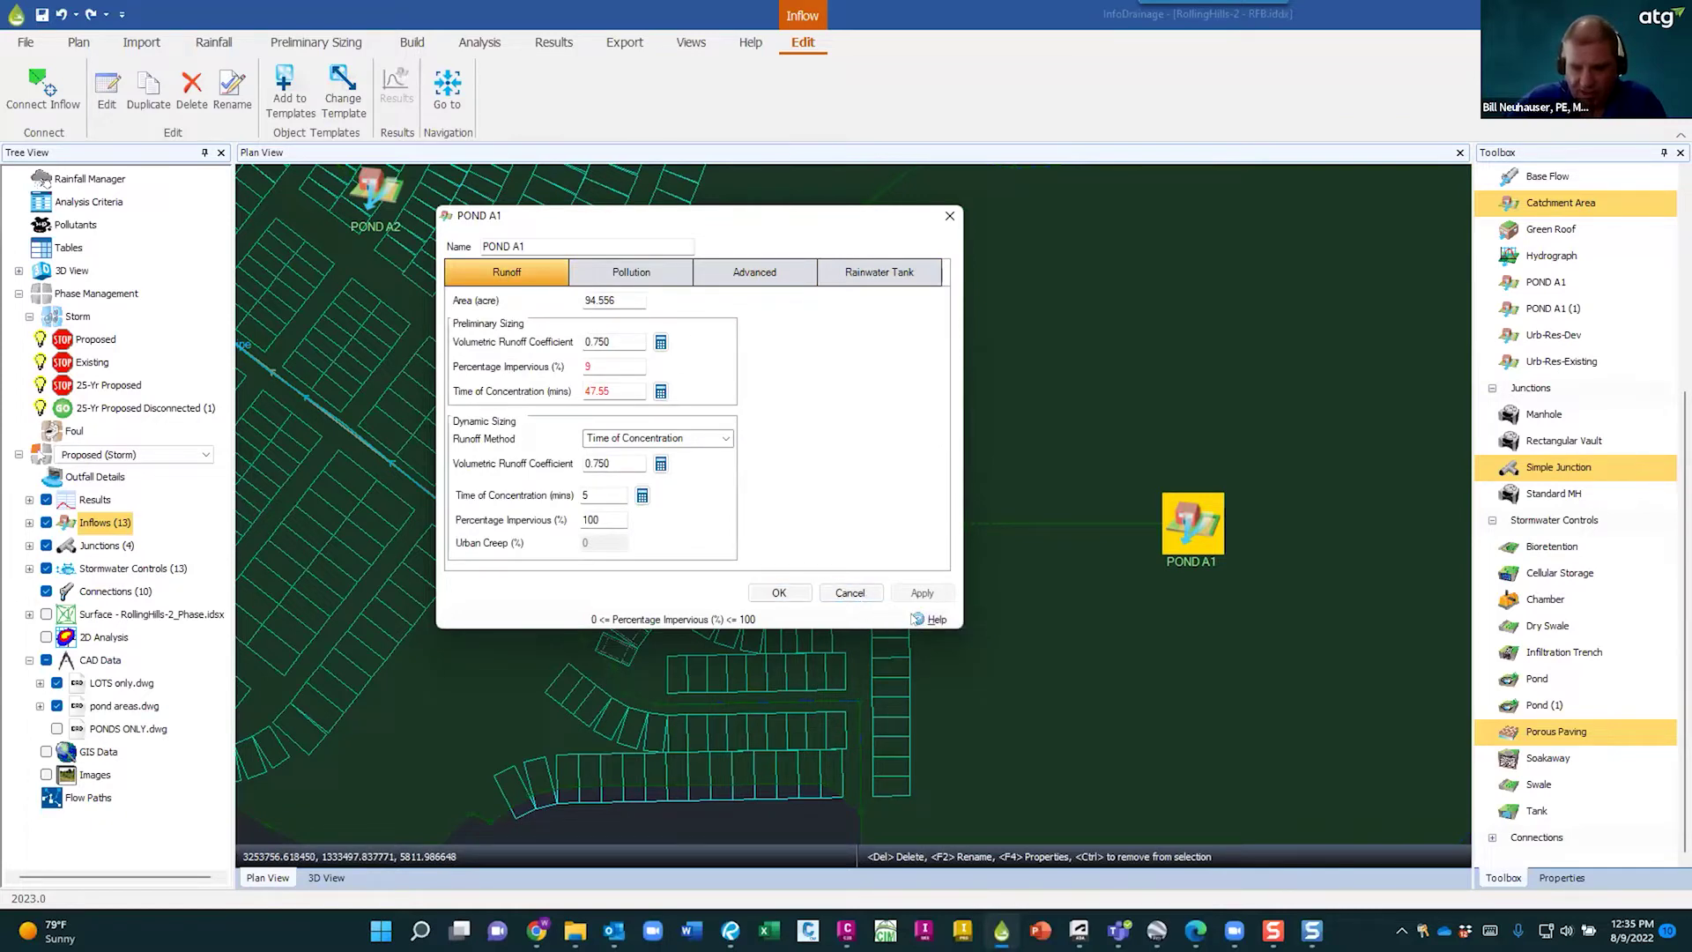
pyautogui.click(921, 620)
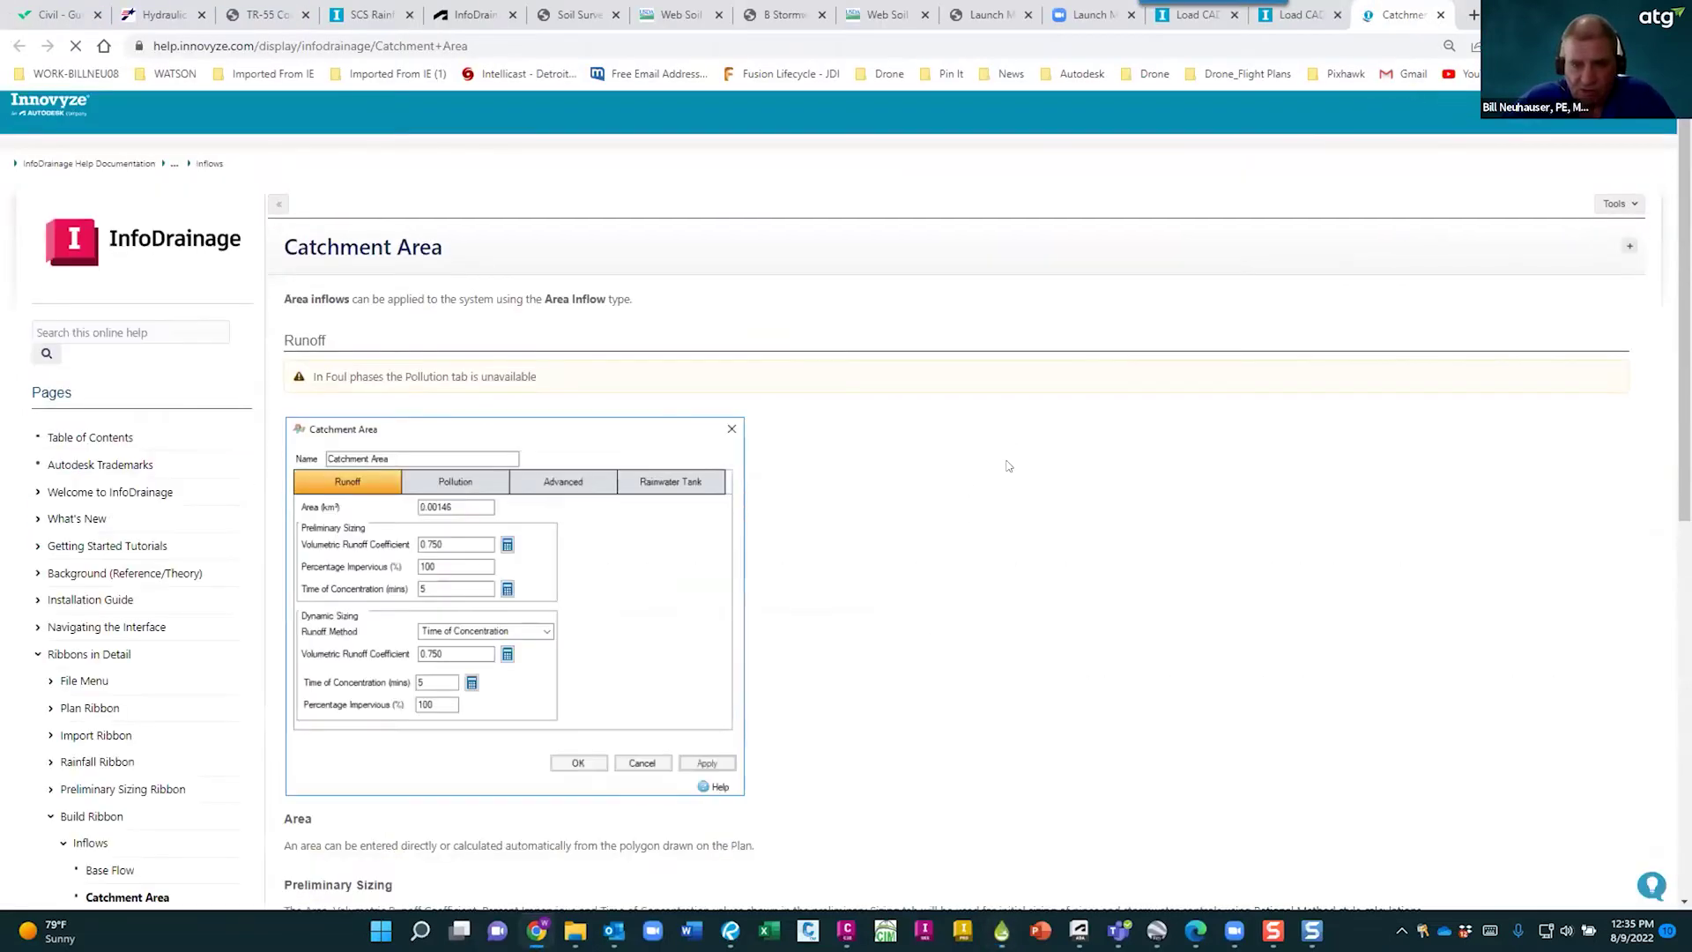
# - Scroll through the Catchment Area help page
pyautogui.scroll(-5, 1005, 492)
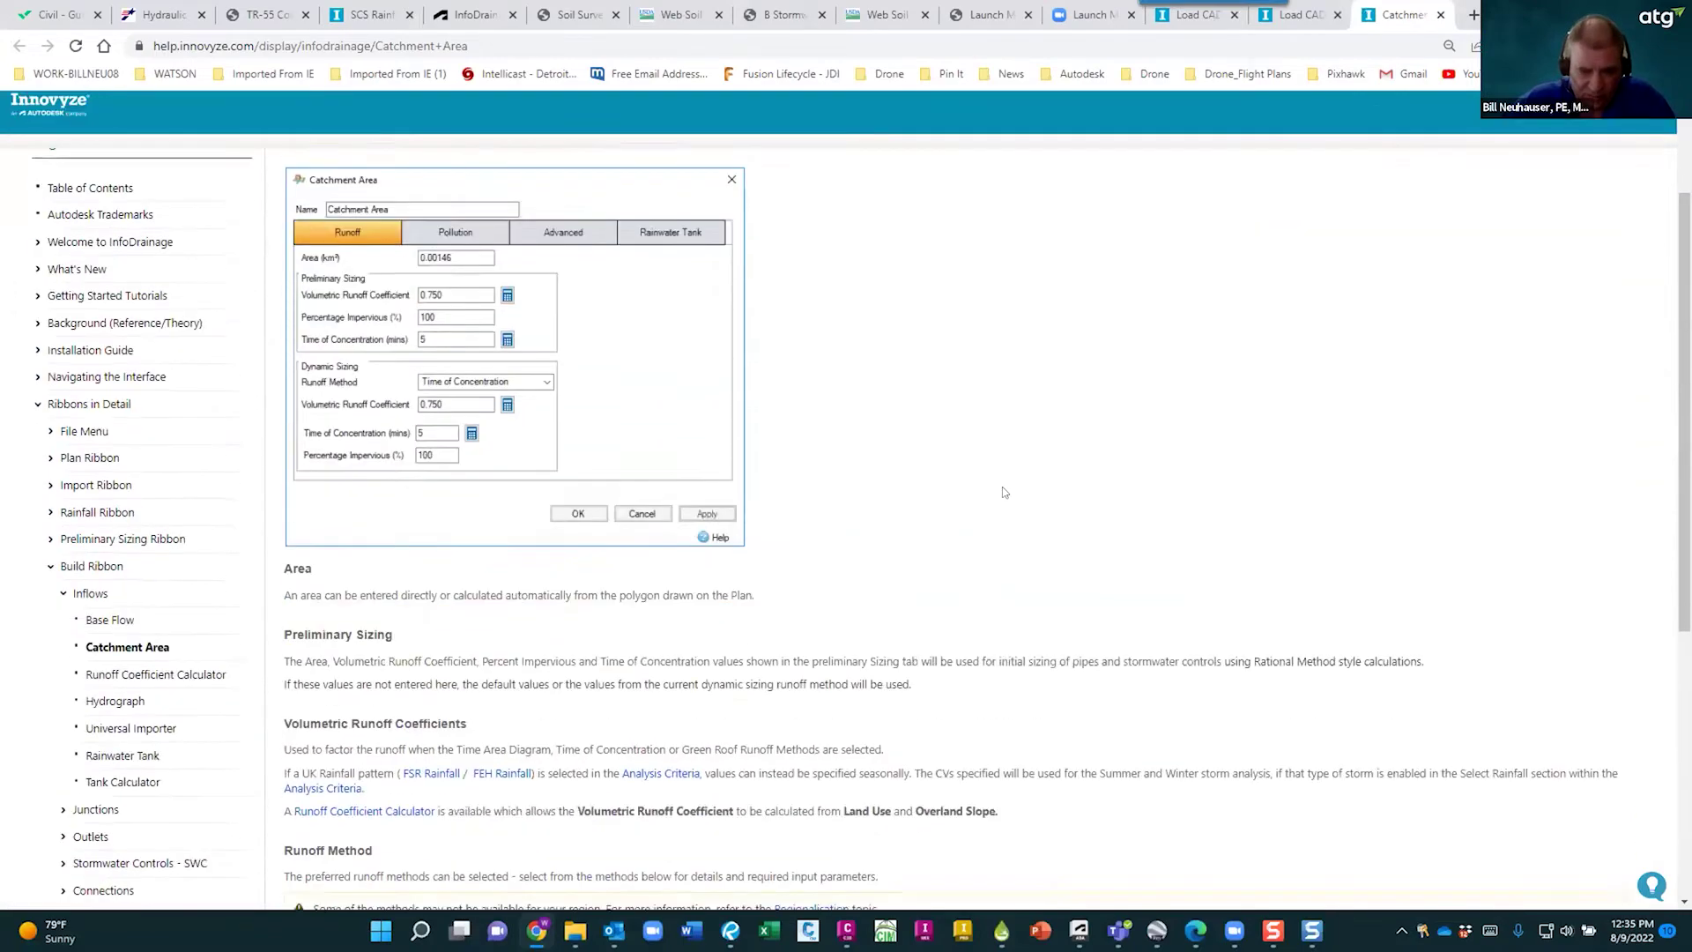
pyautogui.scroll(5, 748, 431)
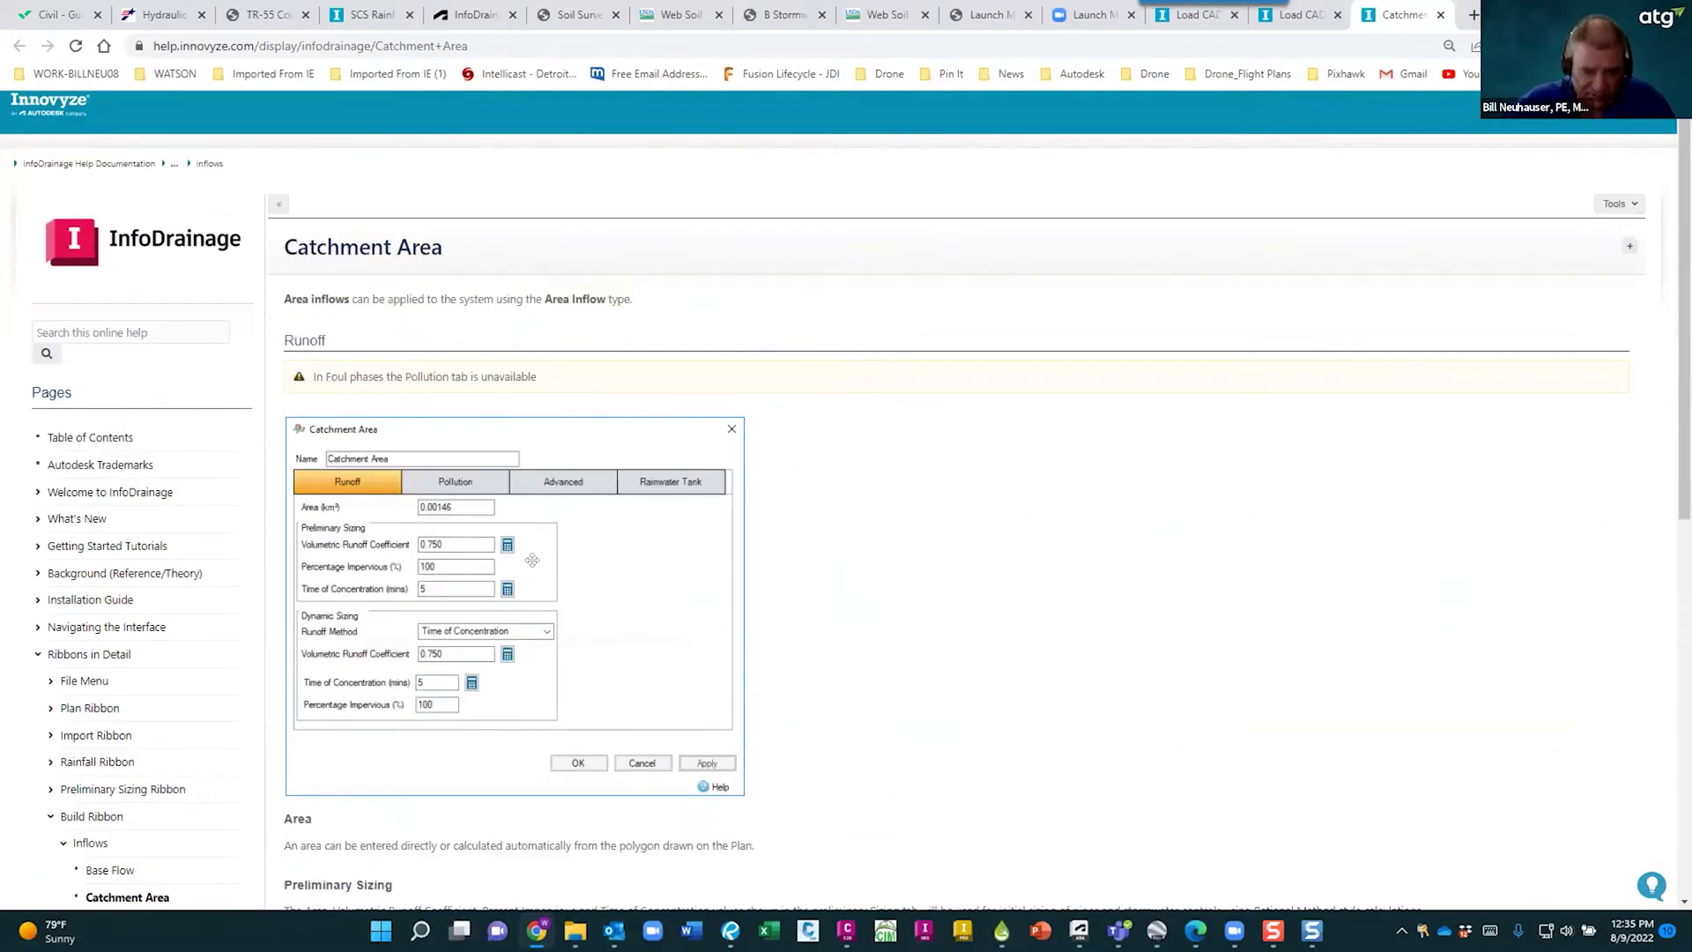
pyautogui.scroll(-7, 529, 559)
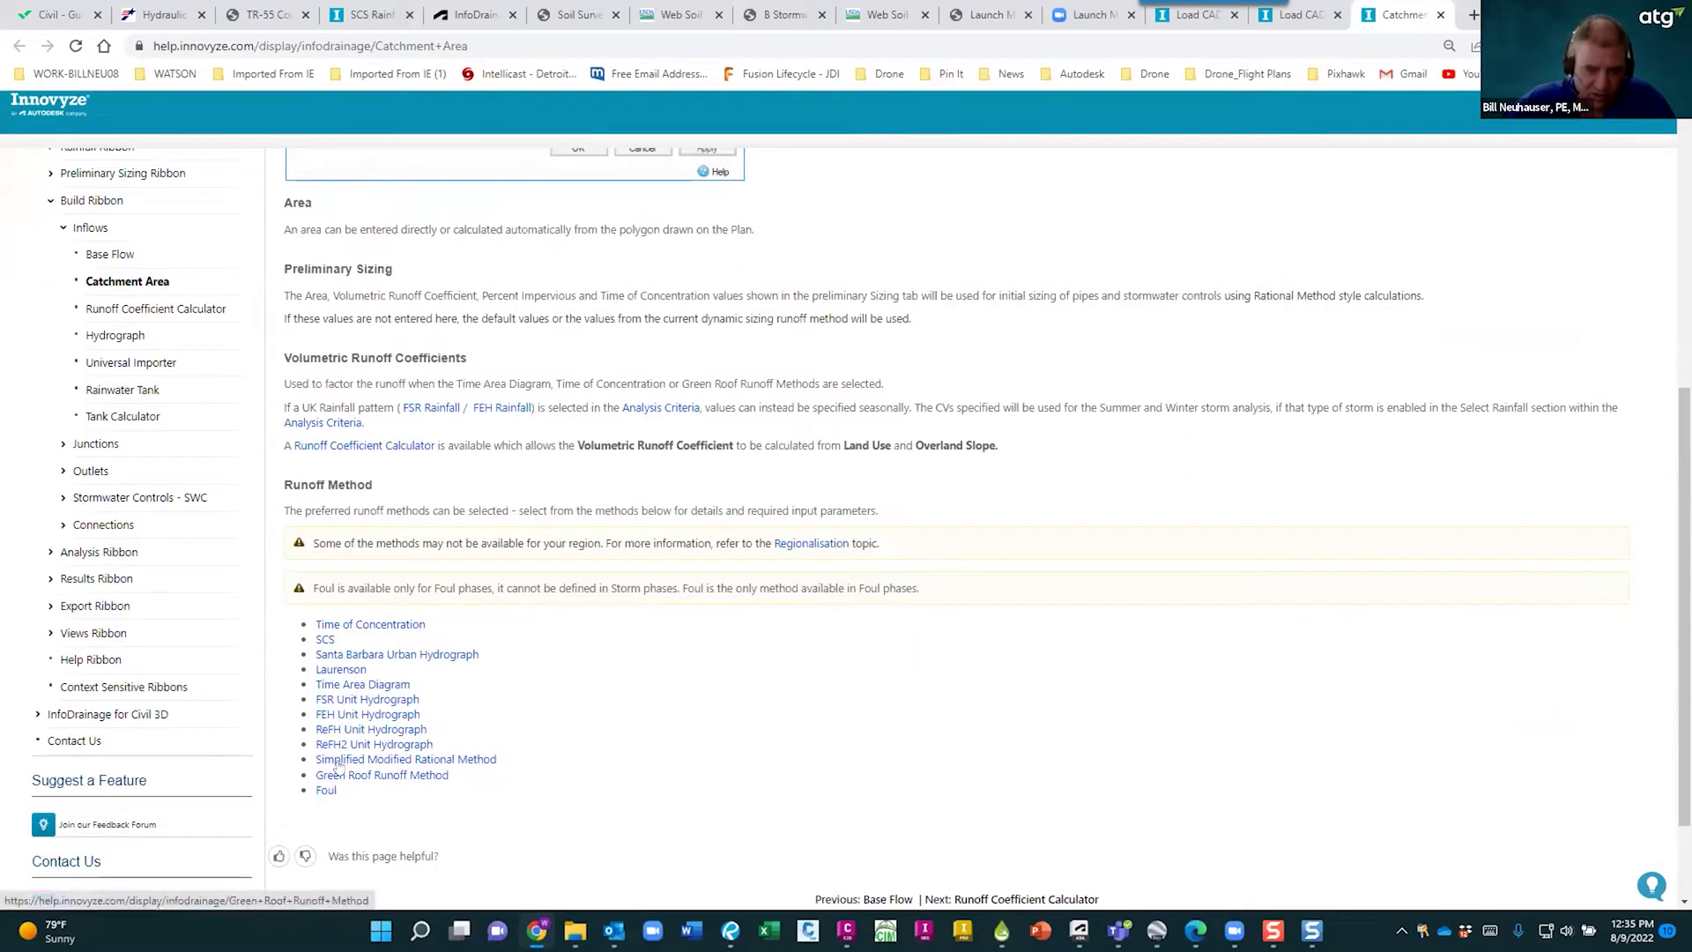
pyautogui.scroll(-1, 348, 760)
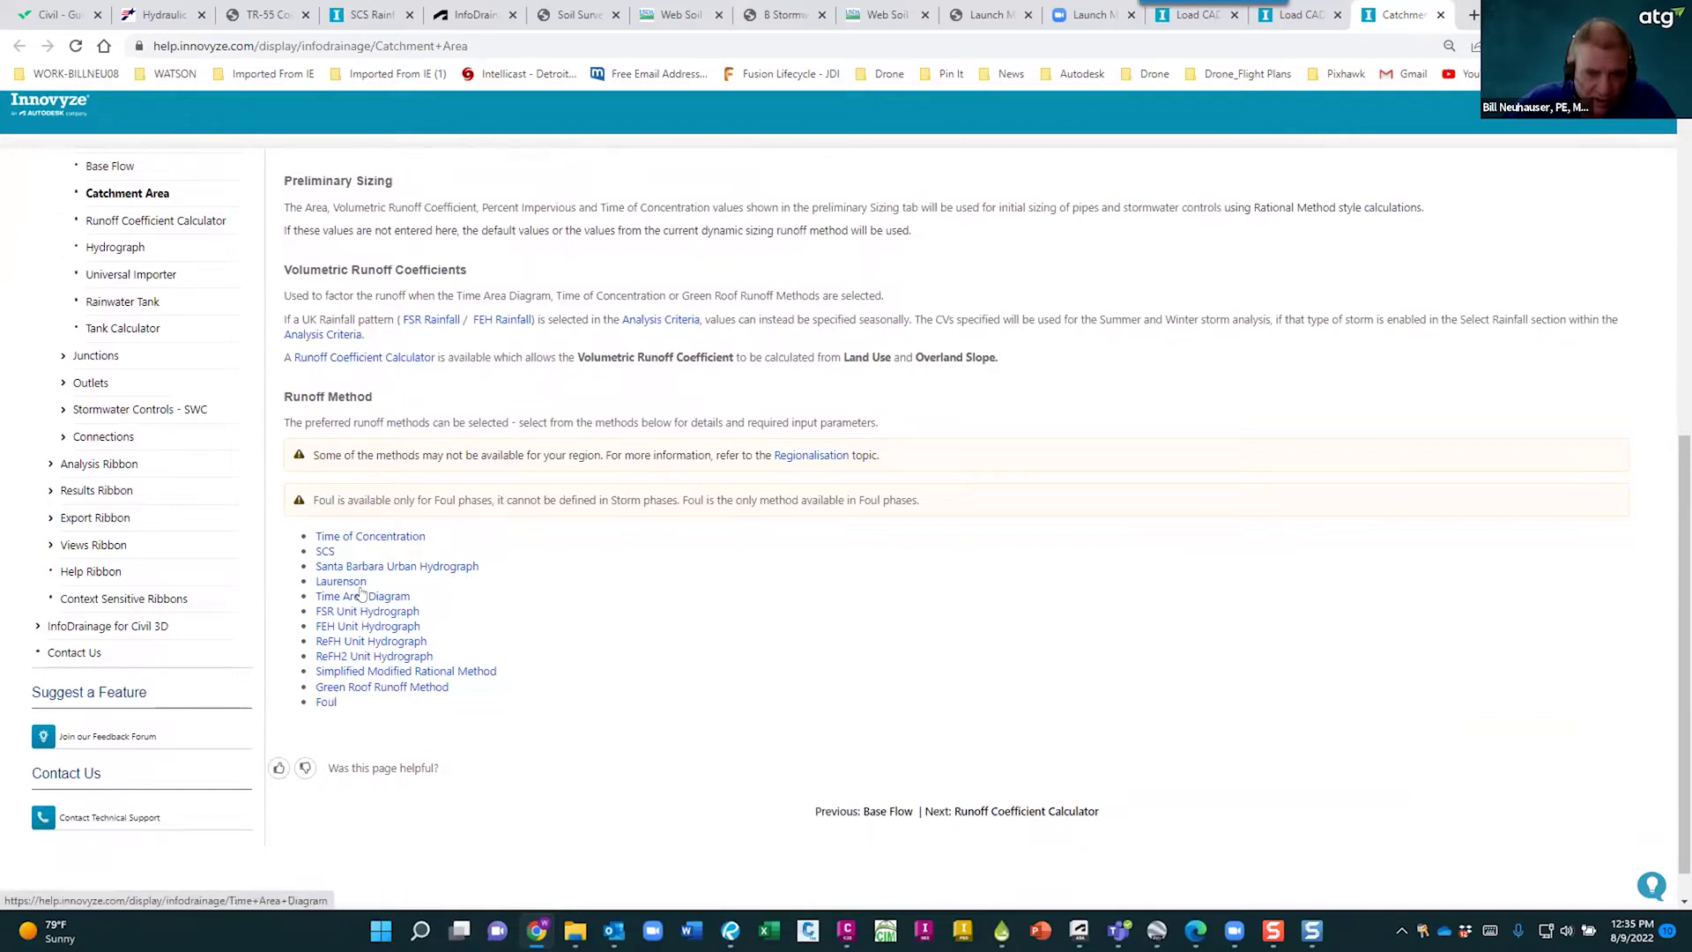
# - Read the Time of Concentration help page, close it, and return to POND A1's properties
pyautogui.click(377, 535)
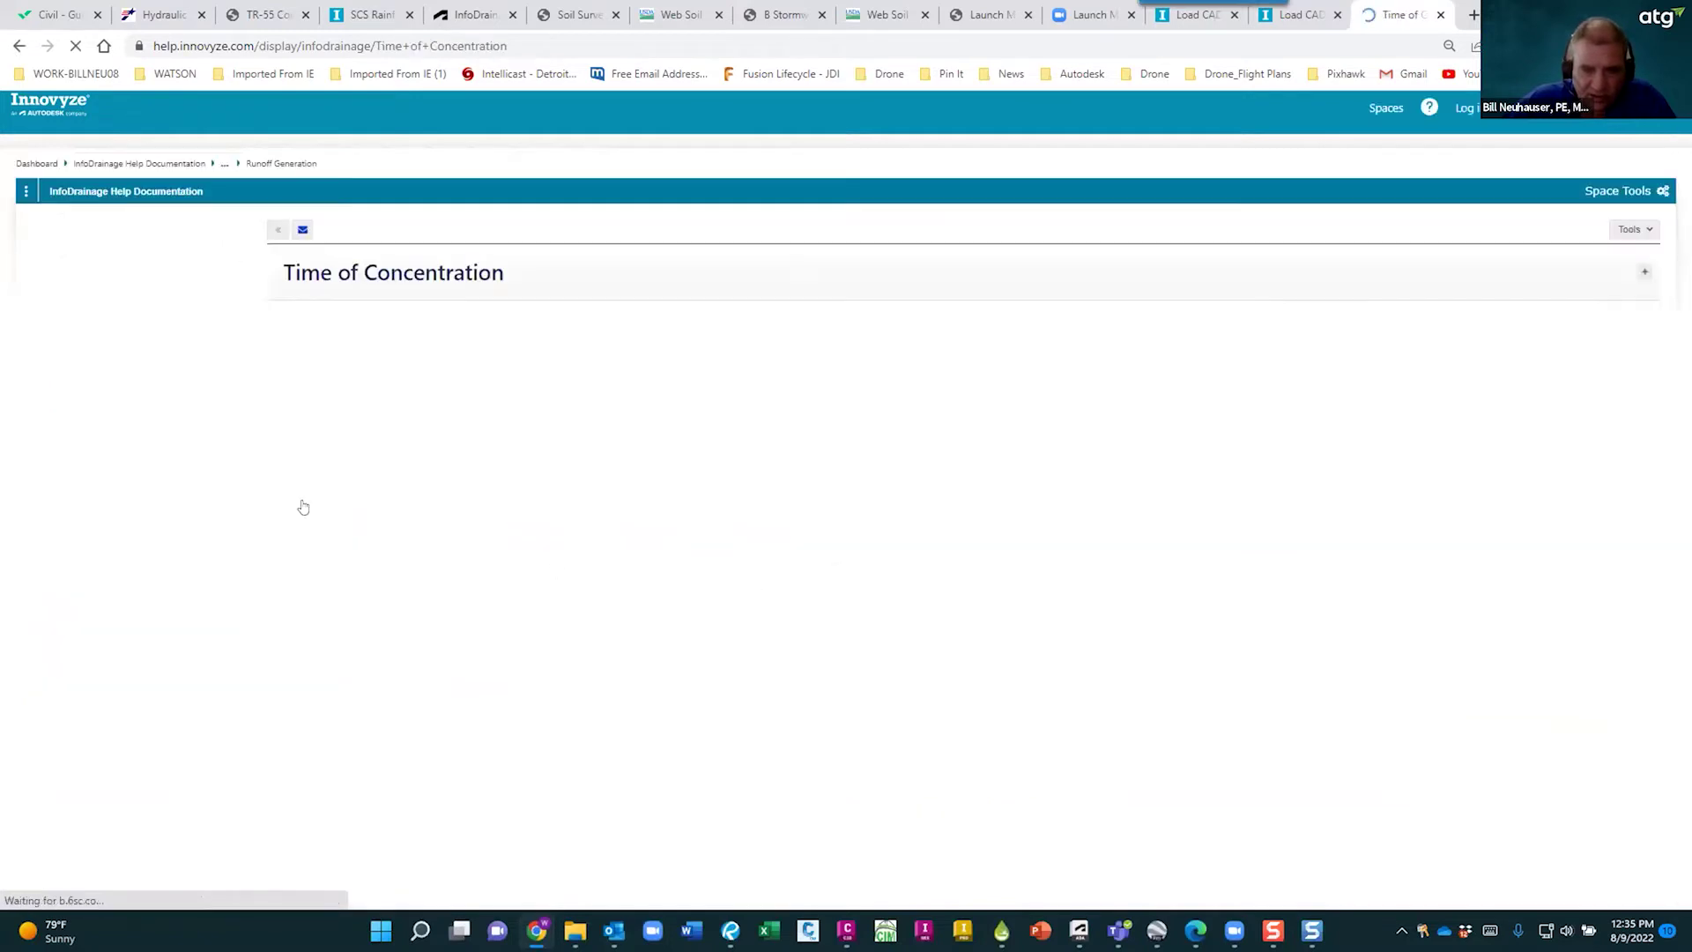
pyautogui.scroll(-6, 817, 529)
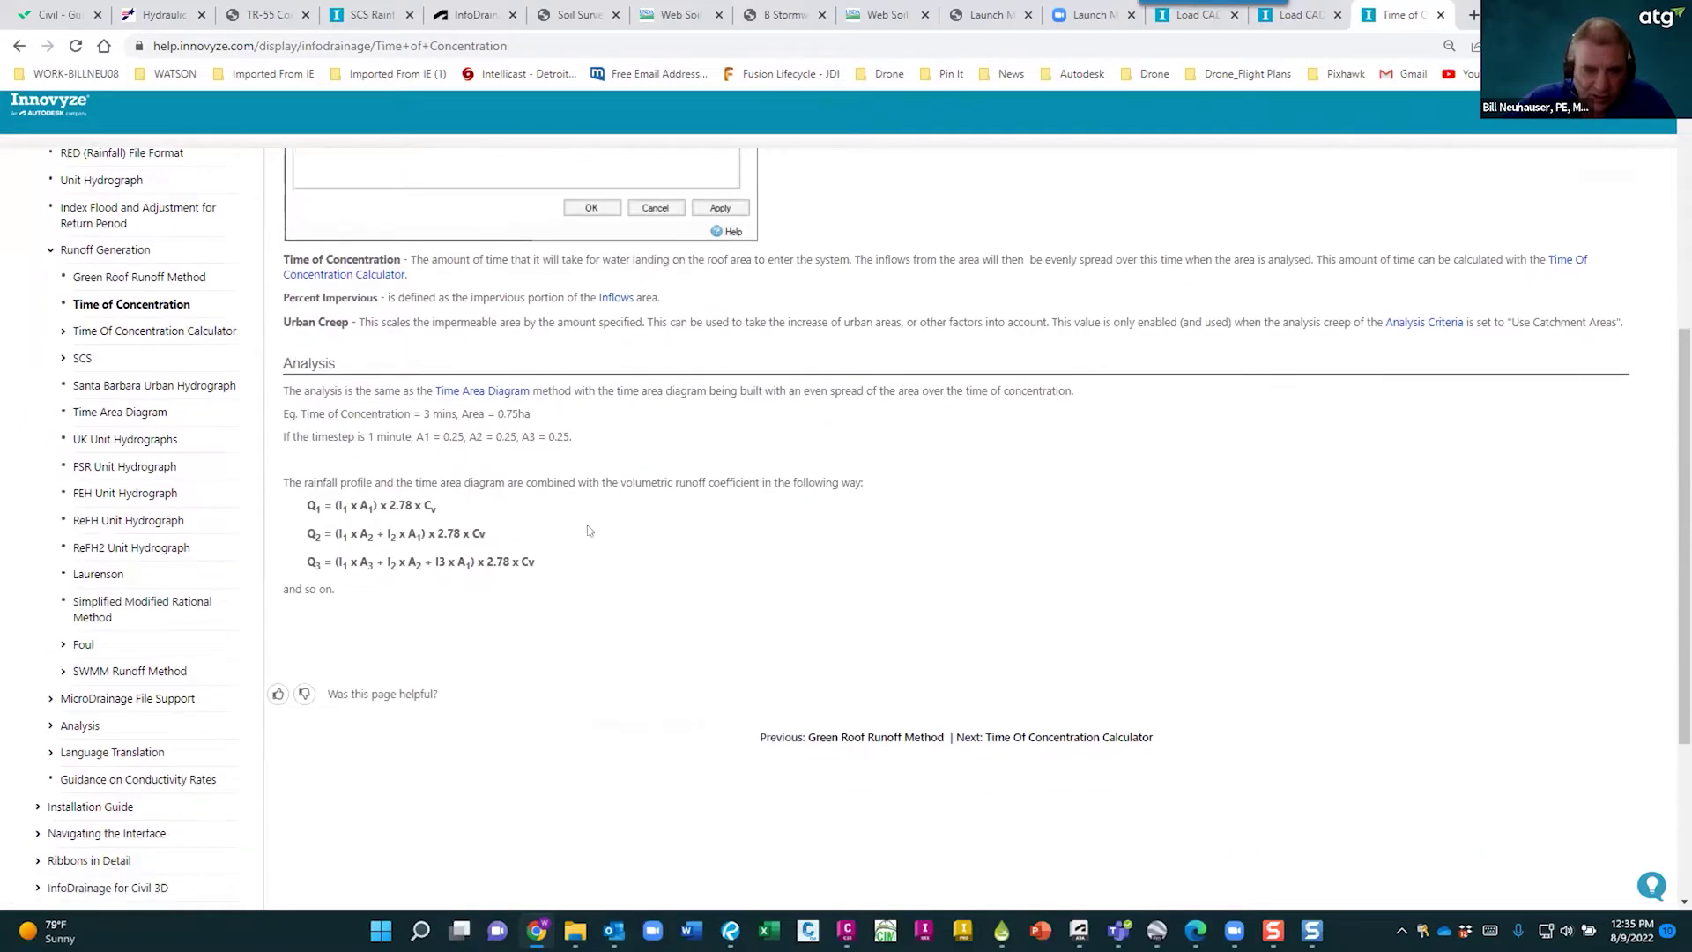
pyautogui.scroll(6, 532, 448)
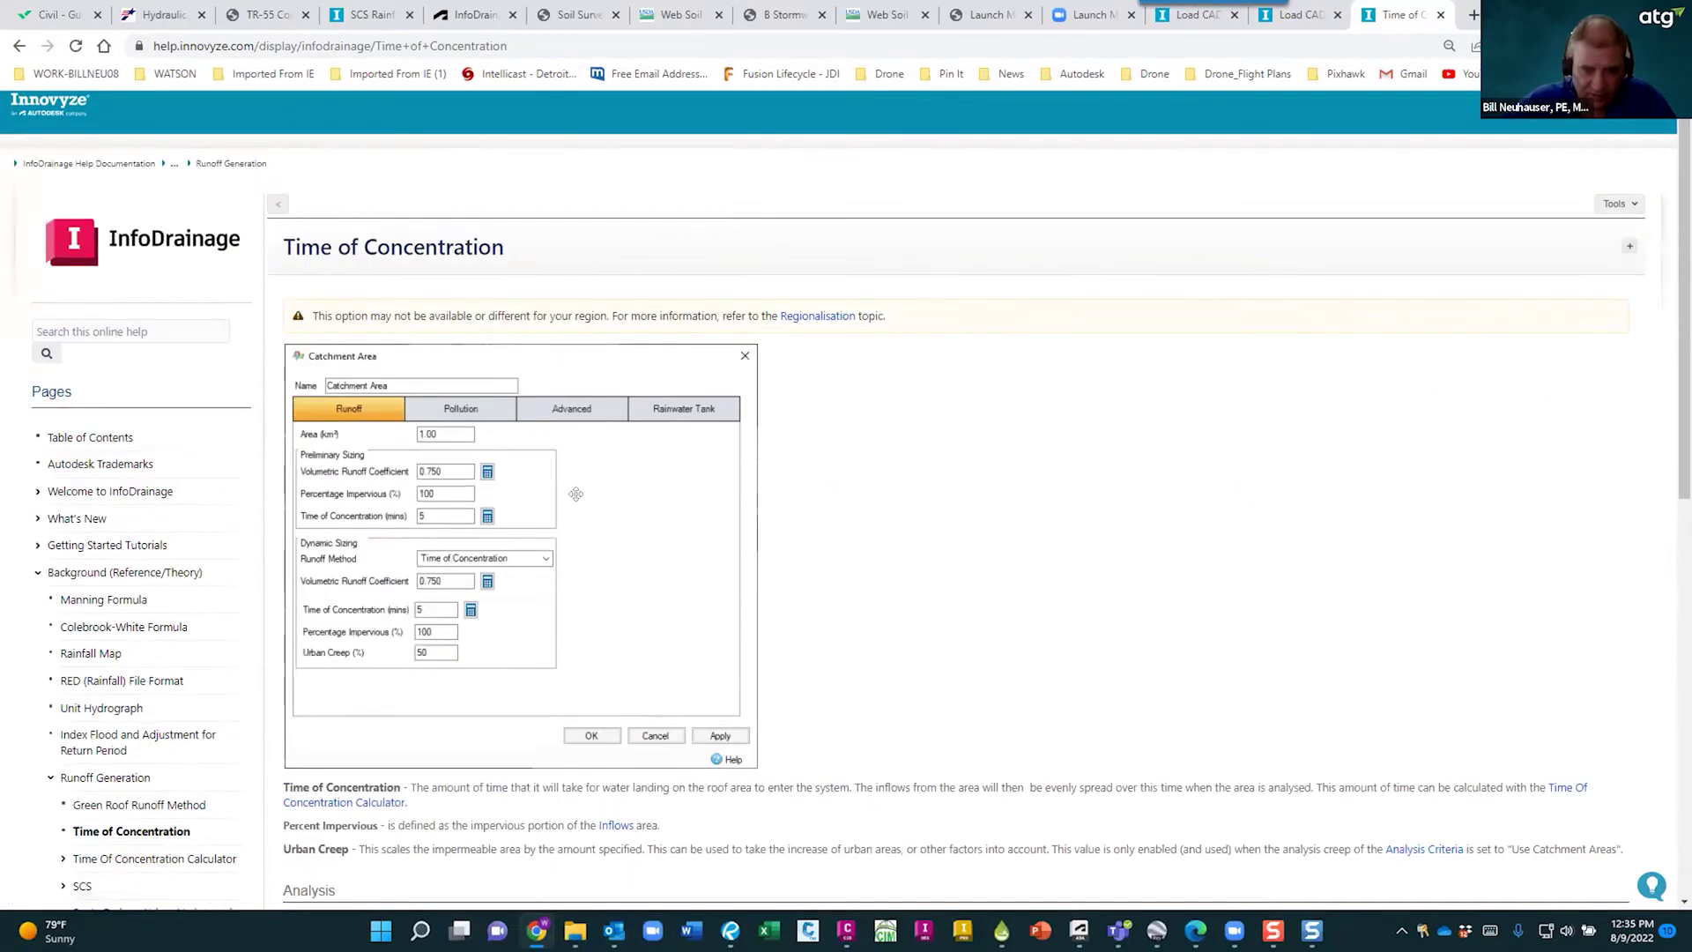
pyautogui.click(1441, 15)
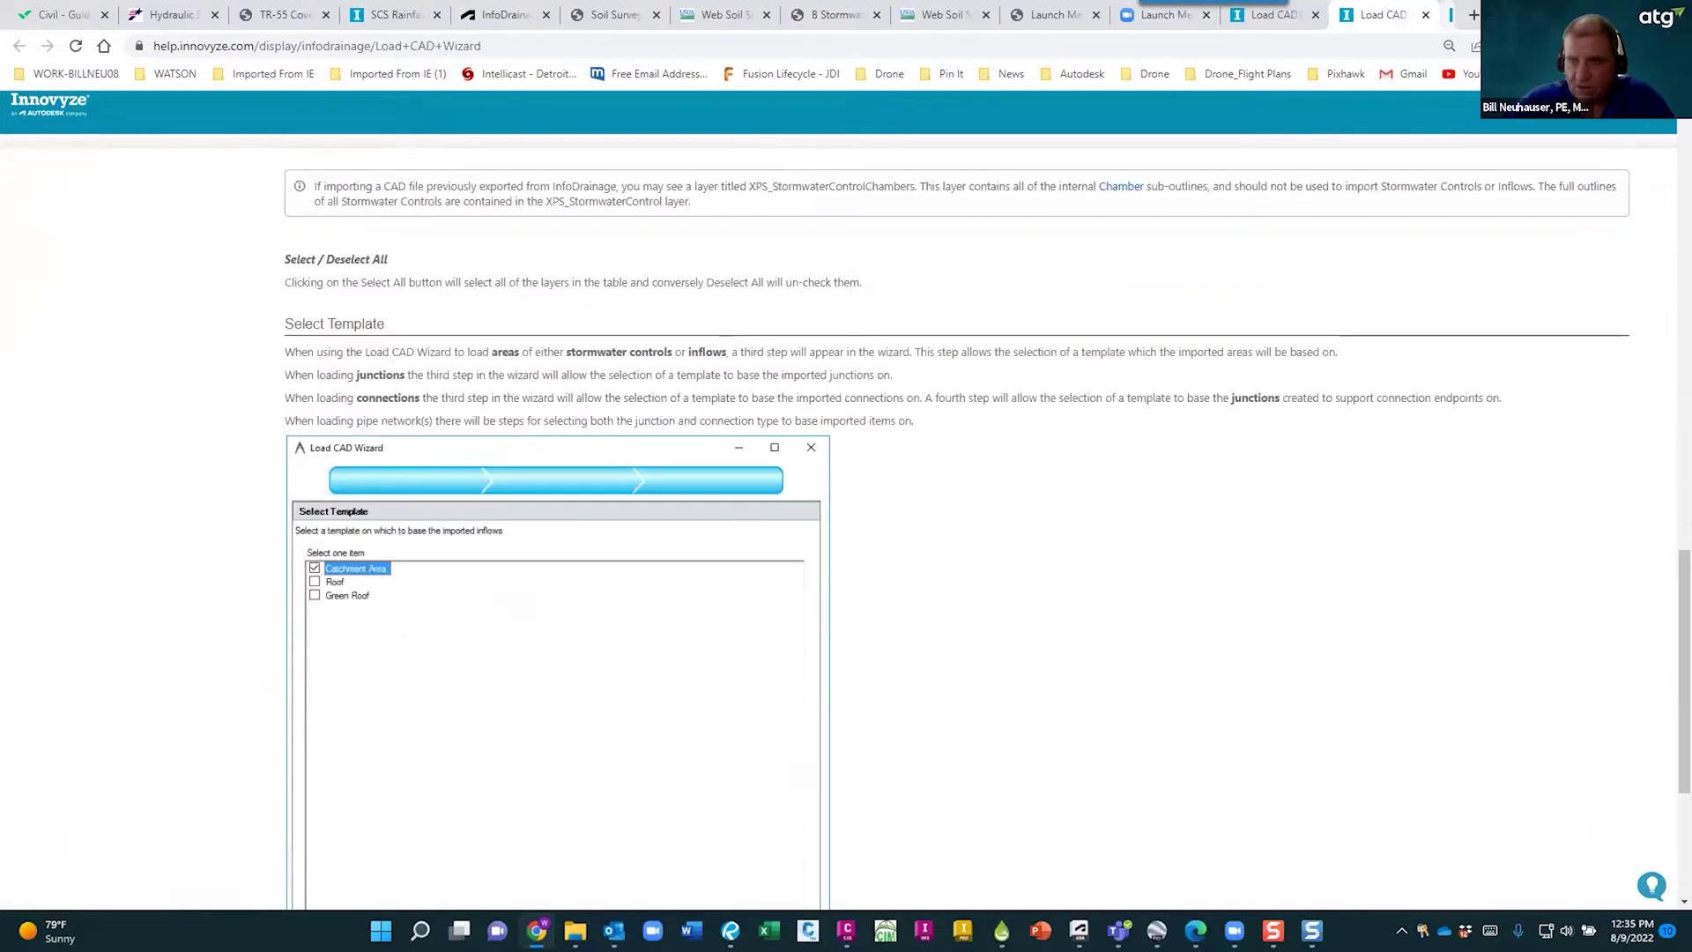
pyautogui.click(1586, 12)
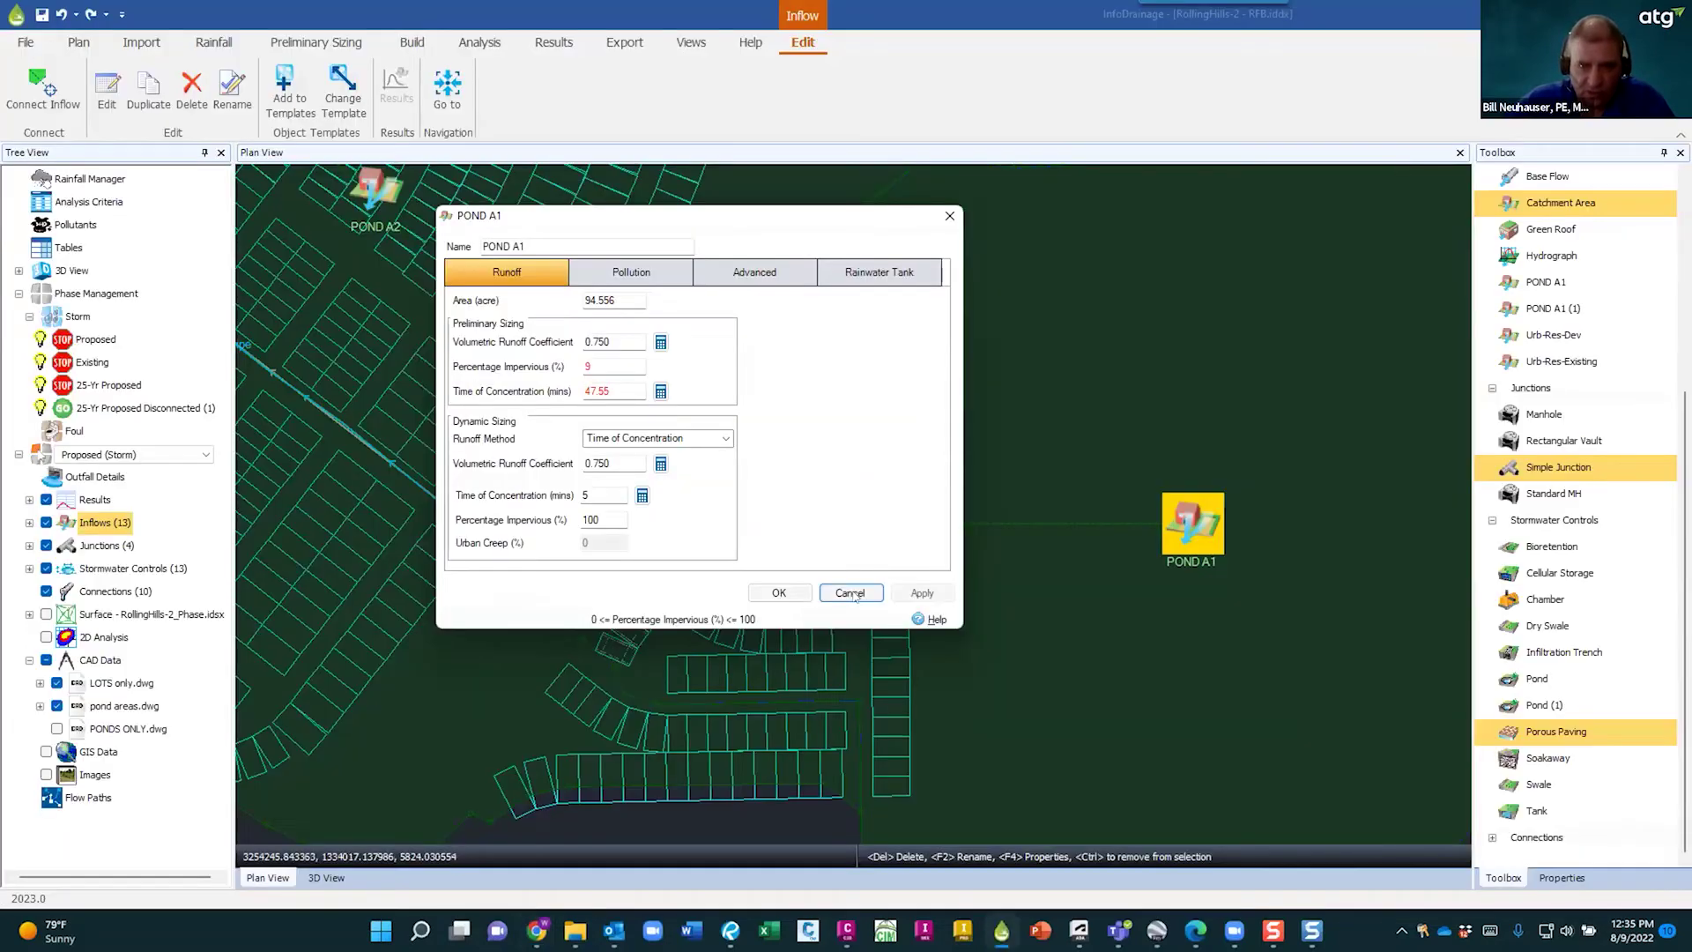
# - Close POND A1's properties, confirm version 2023.0 in About, then launch Online Support
pyautogui.click(850, 593)
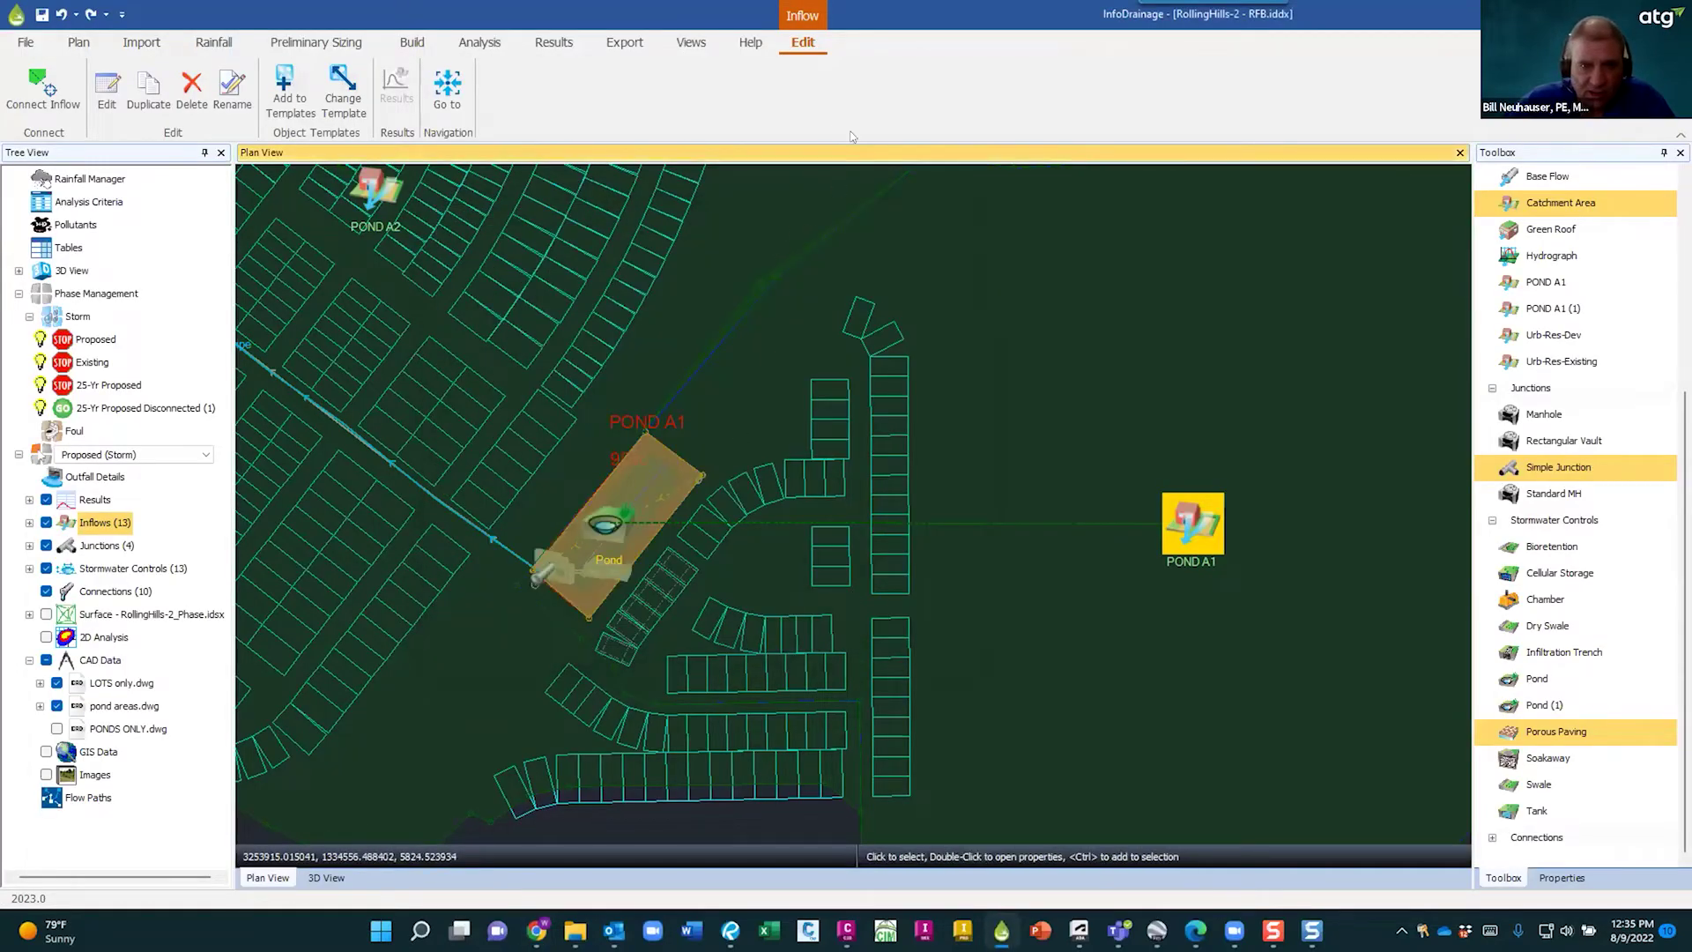
pyautogui.click(750, 43)
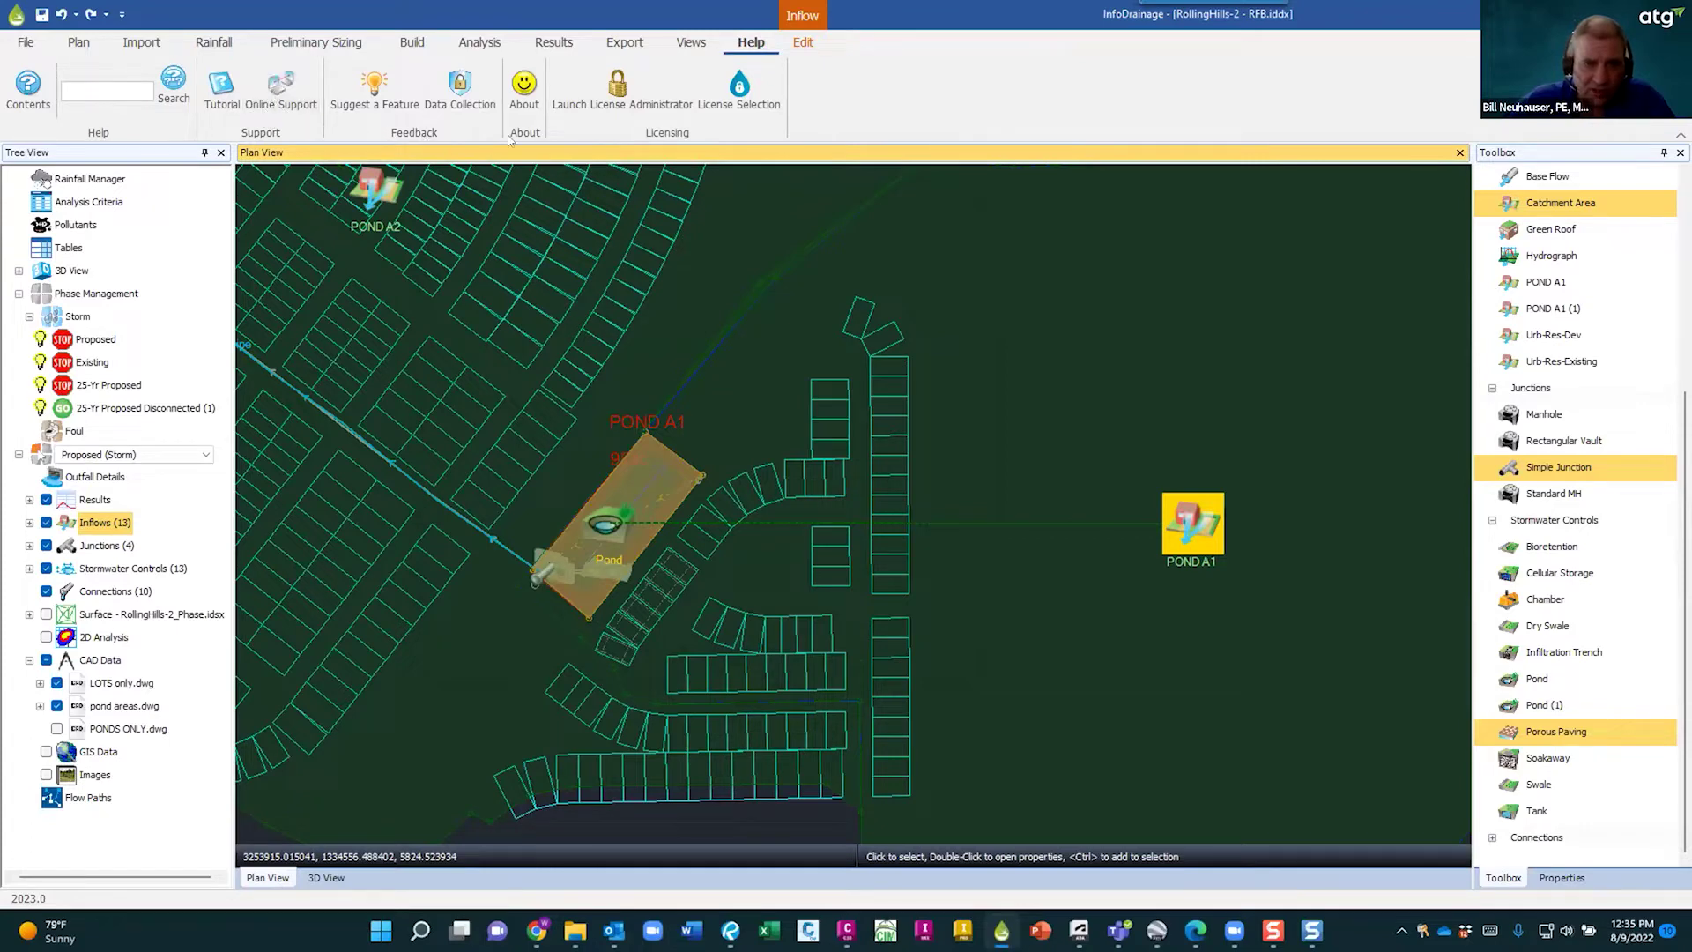
pyautogui.click(524, 89)
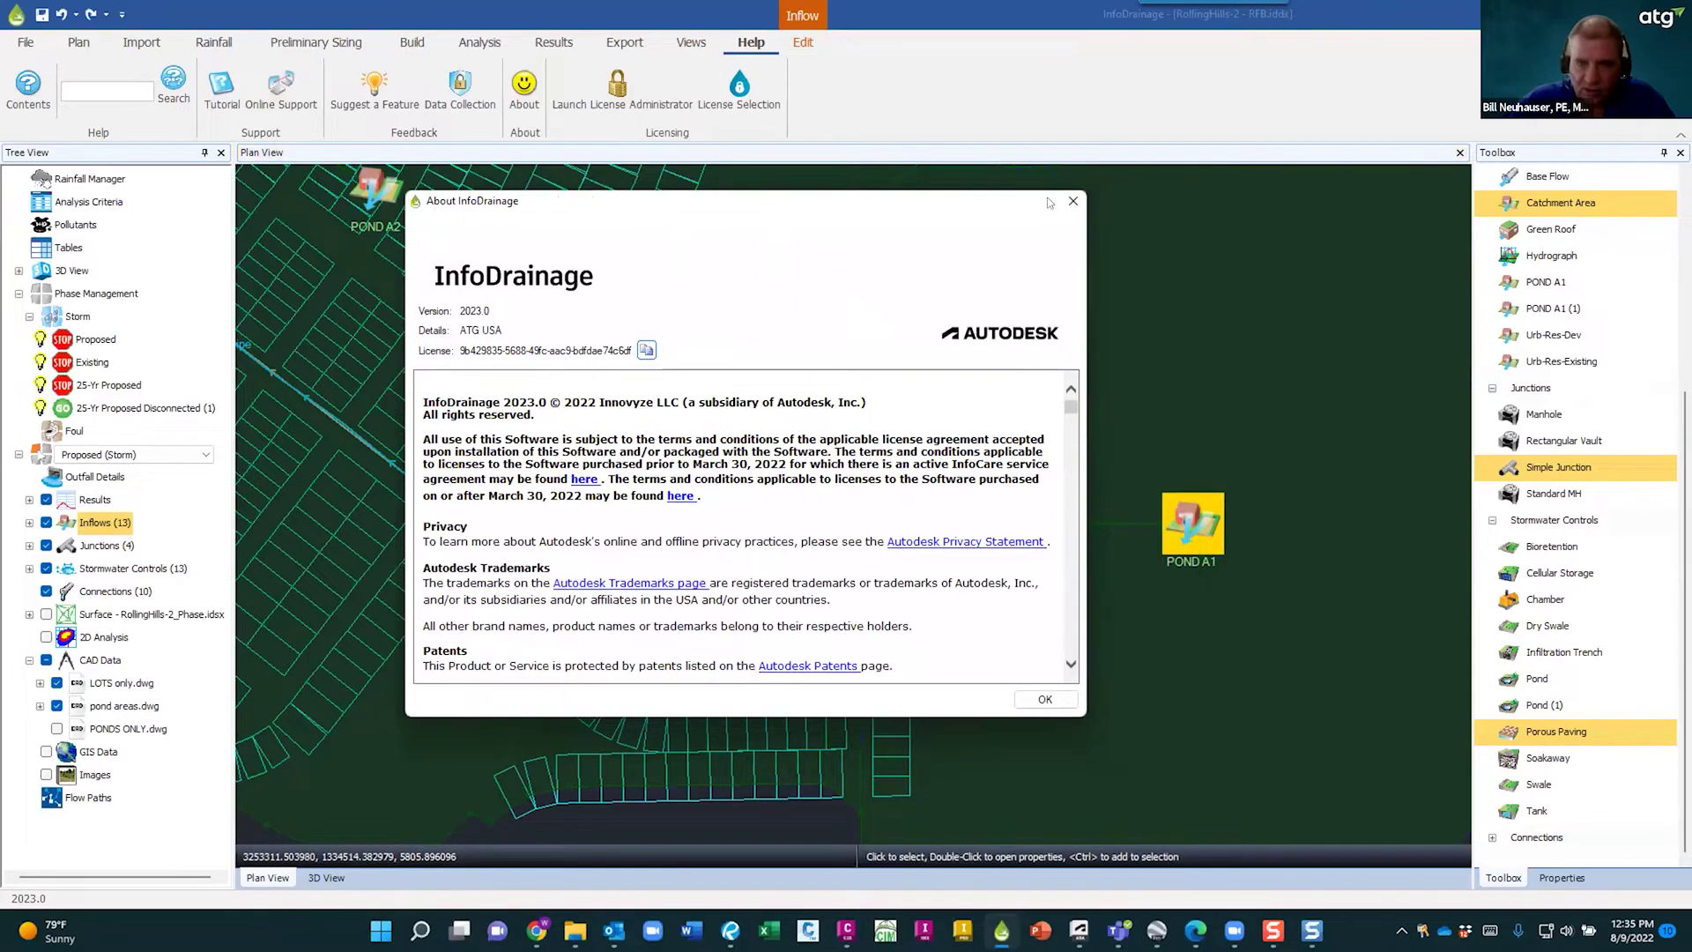
pyautogui.click(1173, 202)
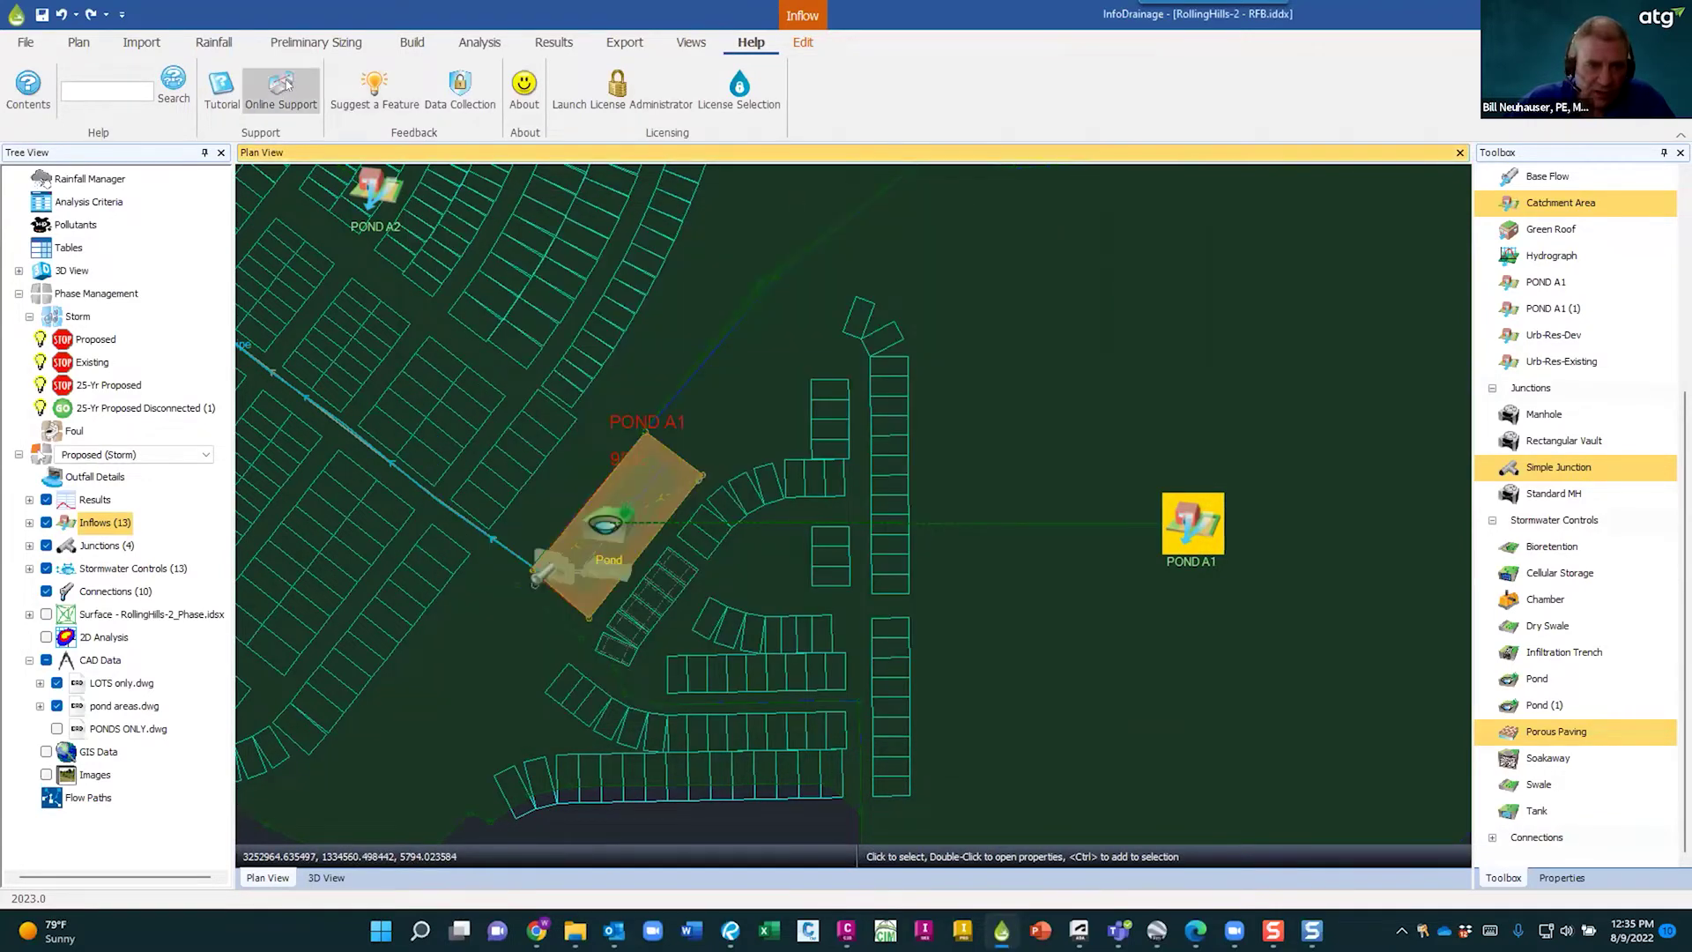
pyautogui.click(285, 85)
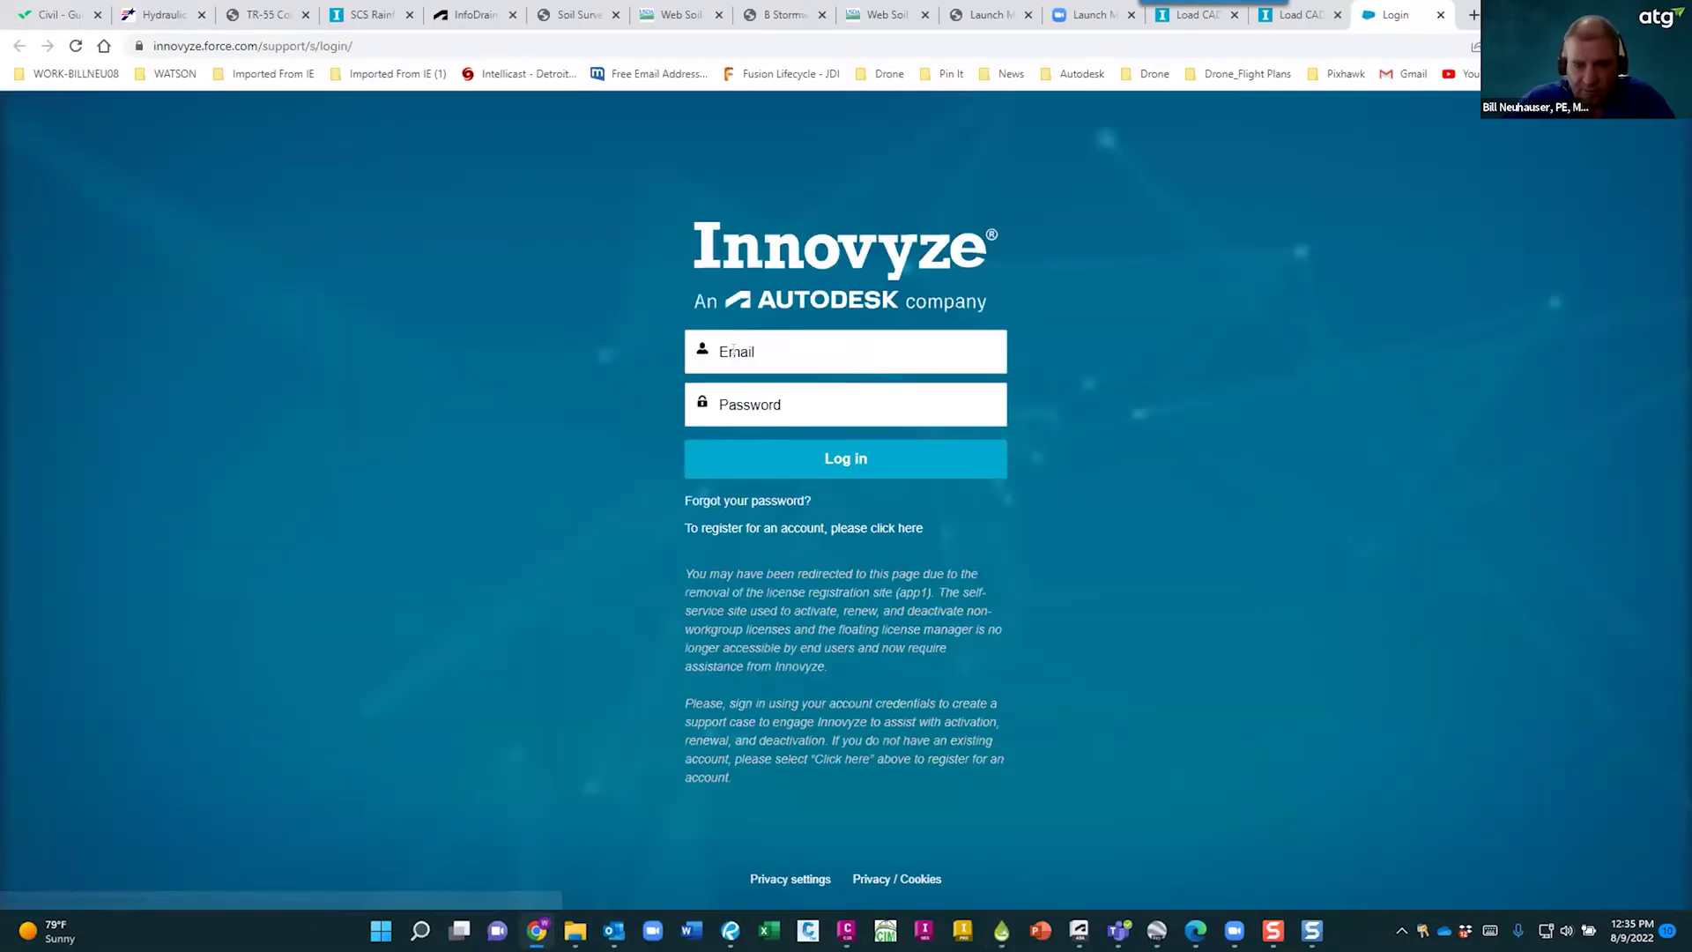
# - Log into the InfoCare Portal with the account e-mail and password
pyautogui.click(733, 351)
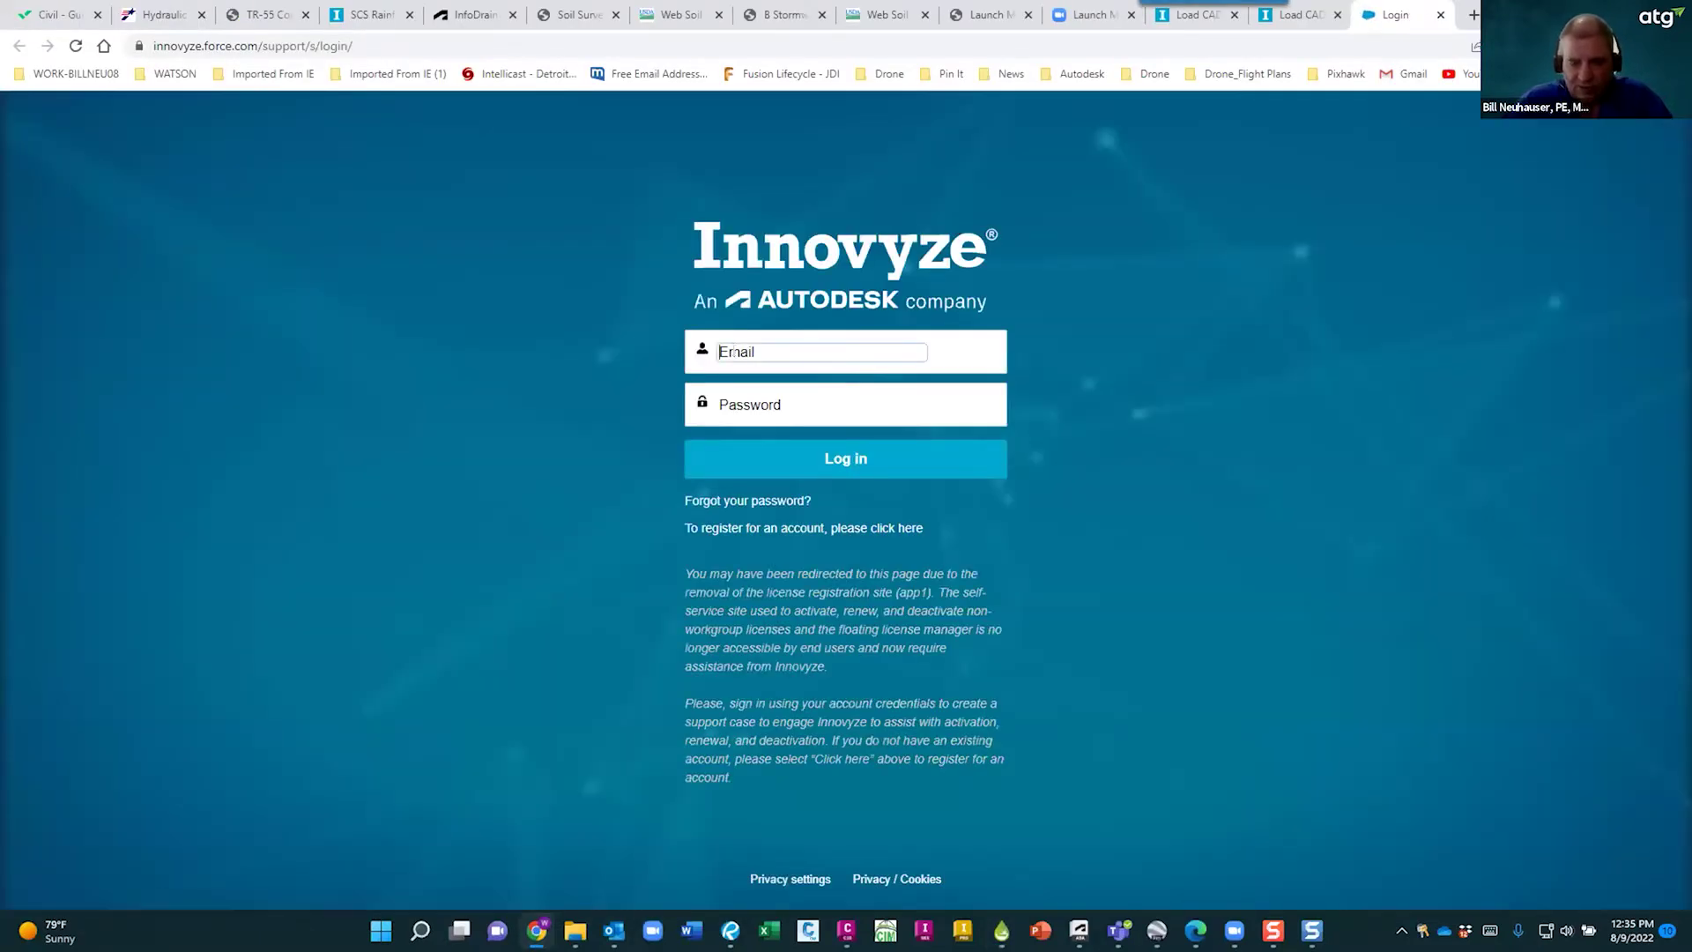
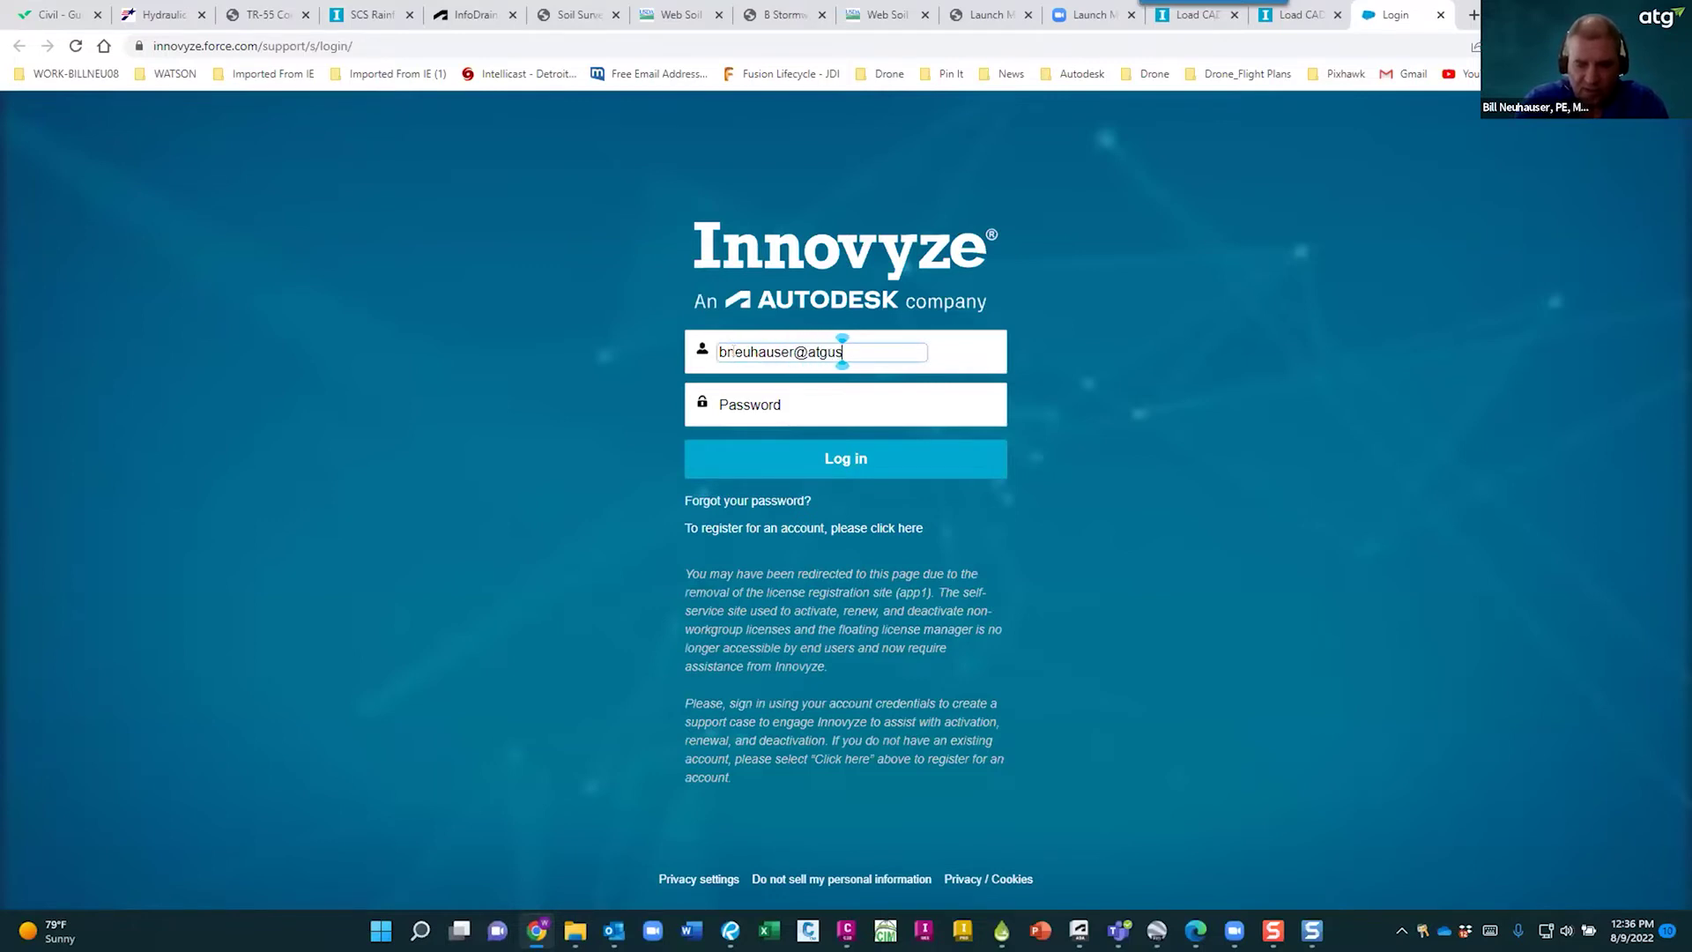
pyautogui.press('Tab')
pyautogui.write('************')
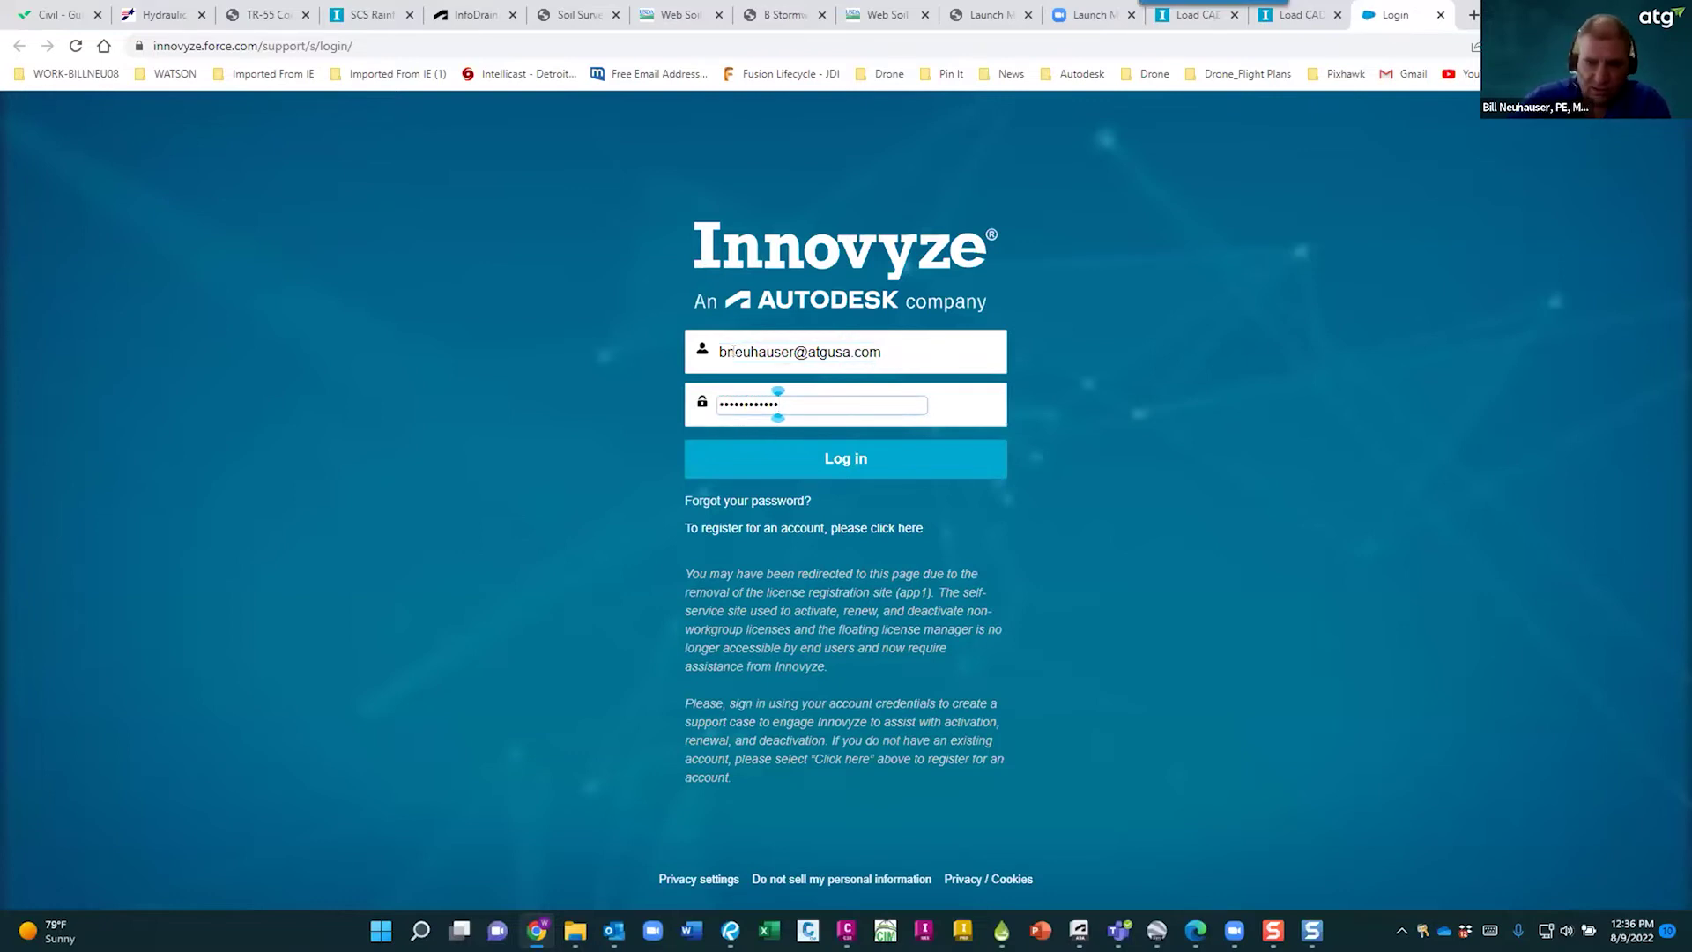
pyautogui.click(845, 451)
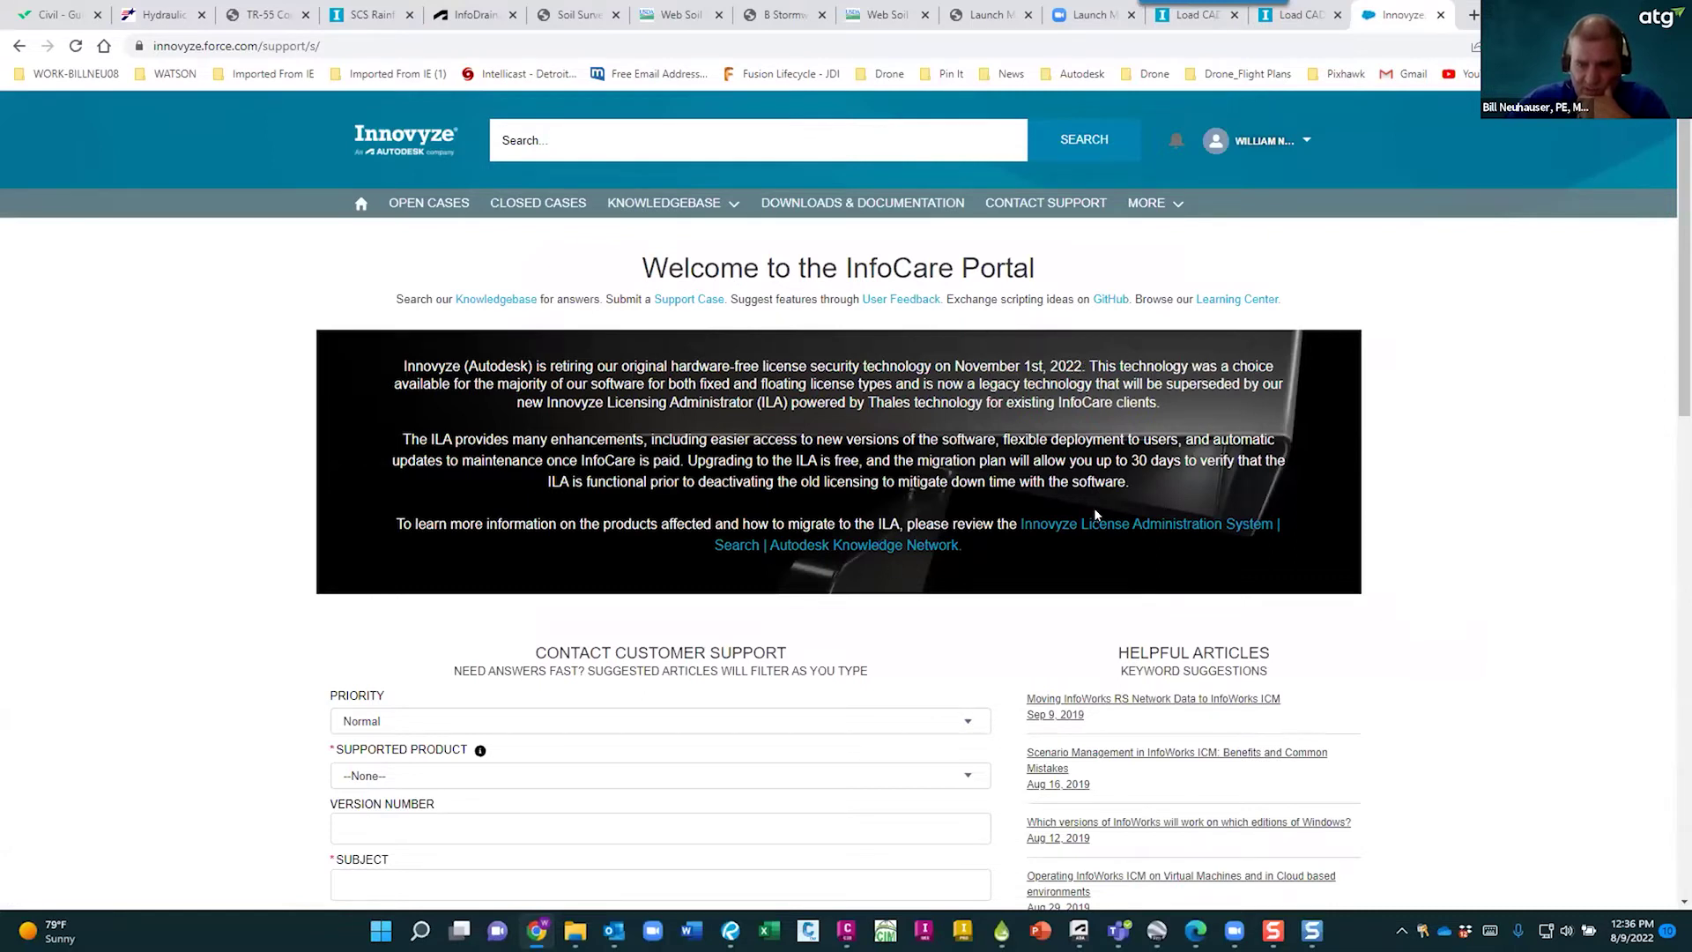
pyautogui.moveTo(1080, 360); pyautogui.dragTo(950, 362)
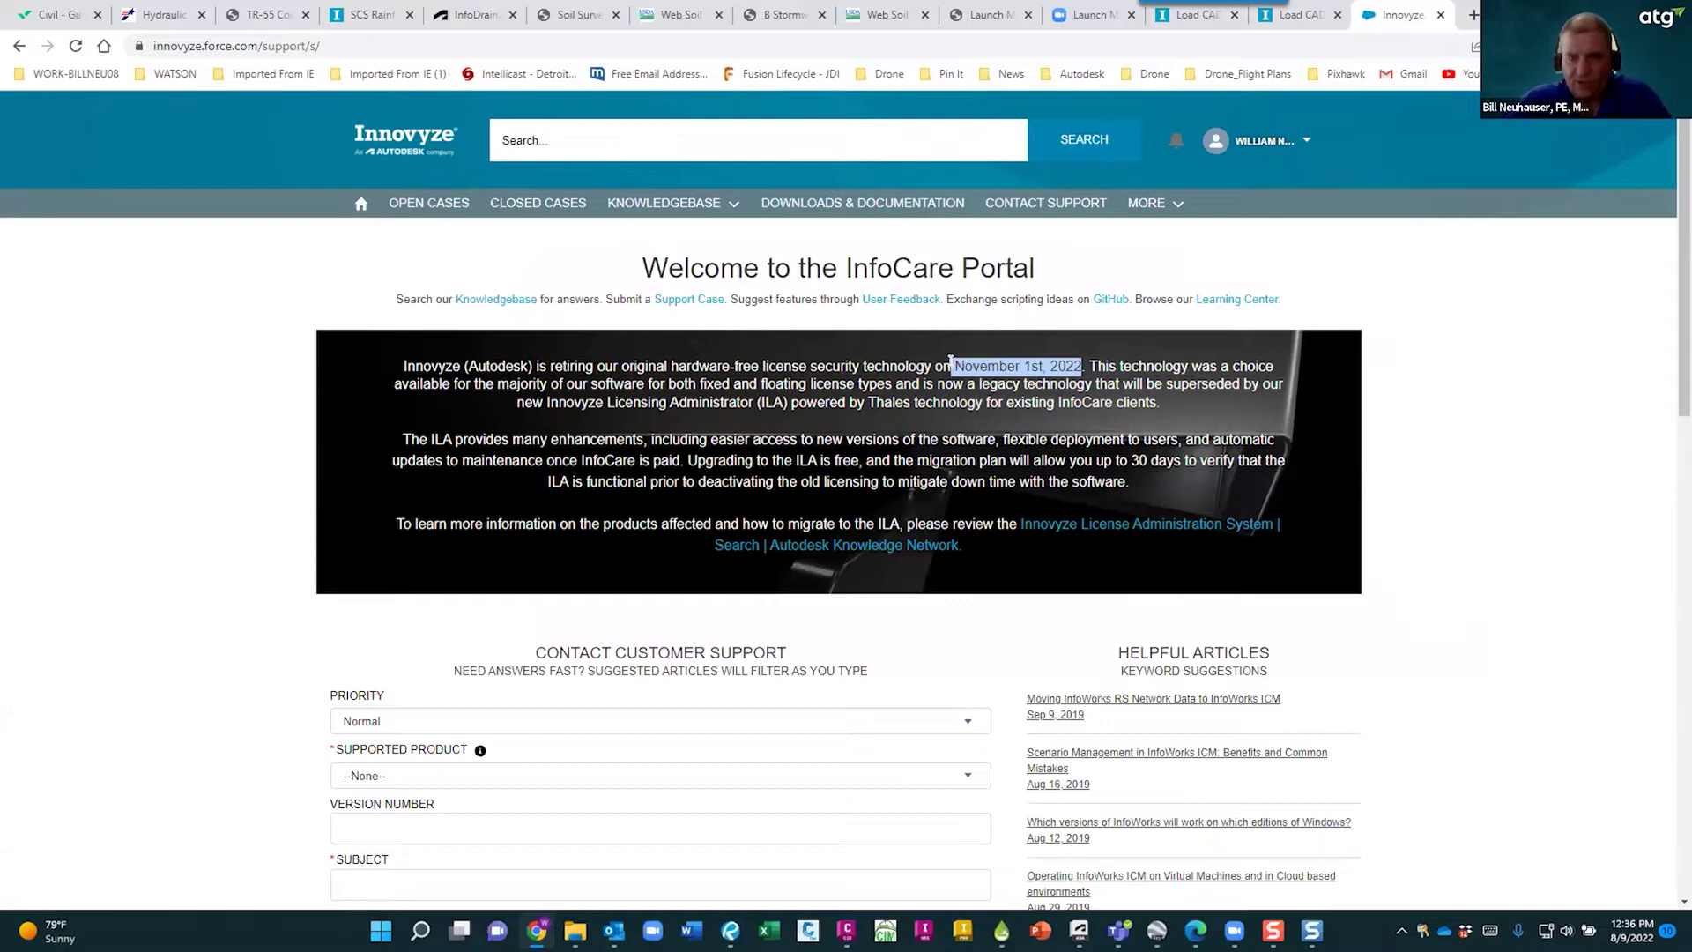
pyautogui.click(967, 448)
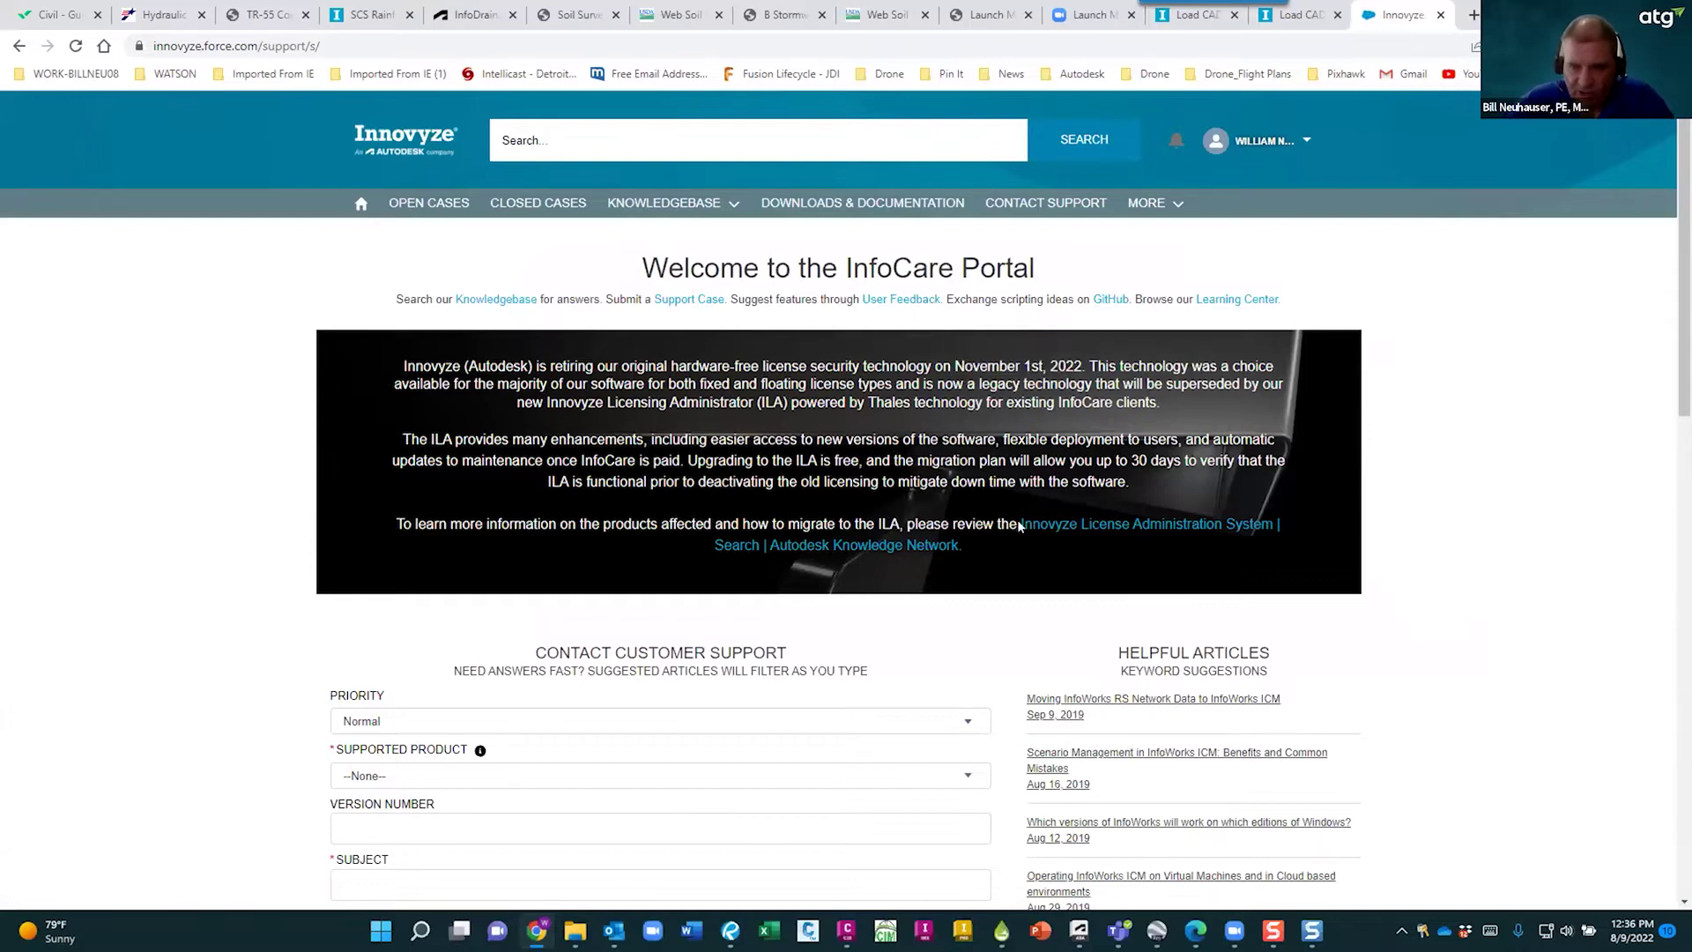
pyautogui.scroll(-3, 1403, 564)
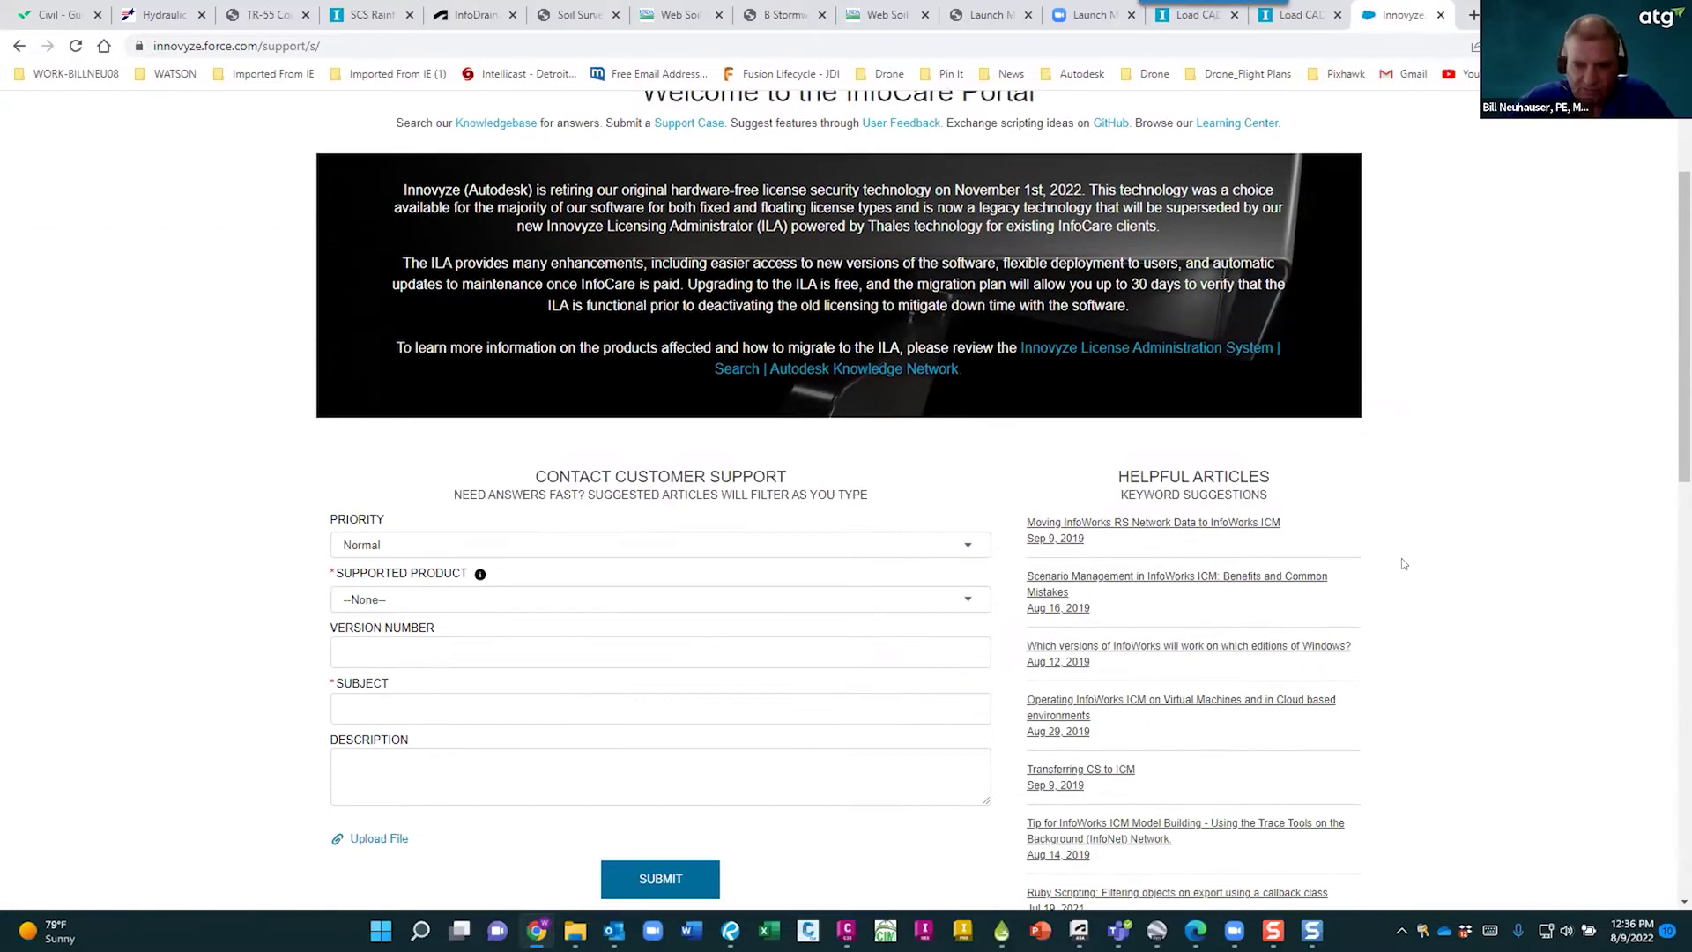
pyautogui.scroll(3, 1442, 549)
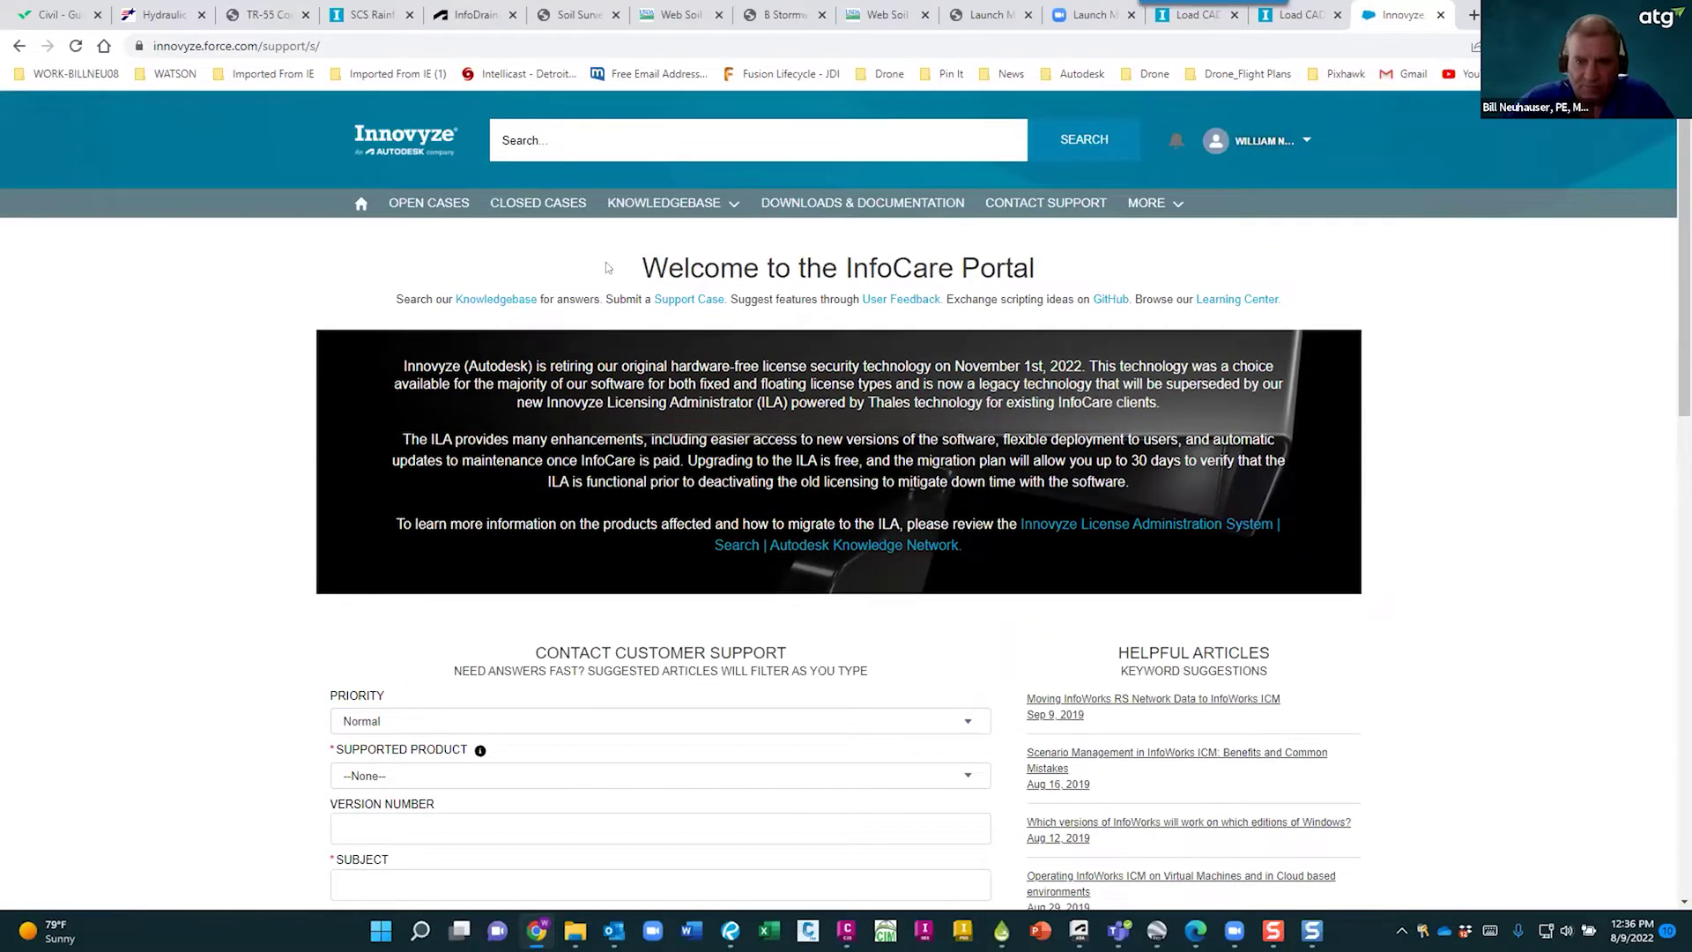
pyautogui.scroll(-3, 602, 589)
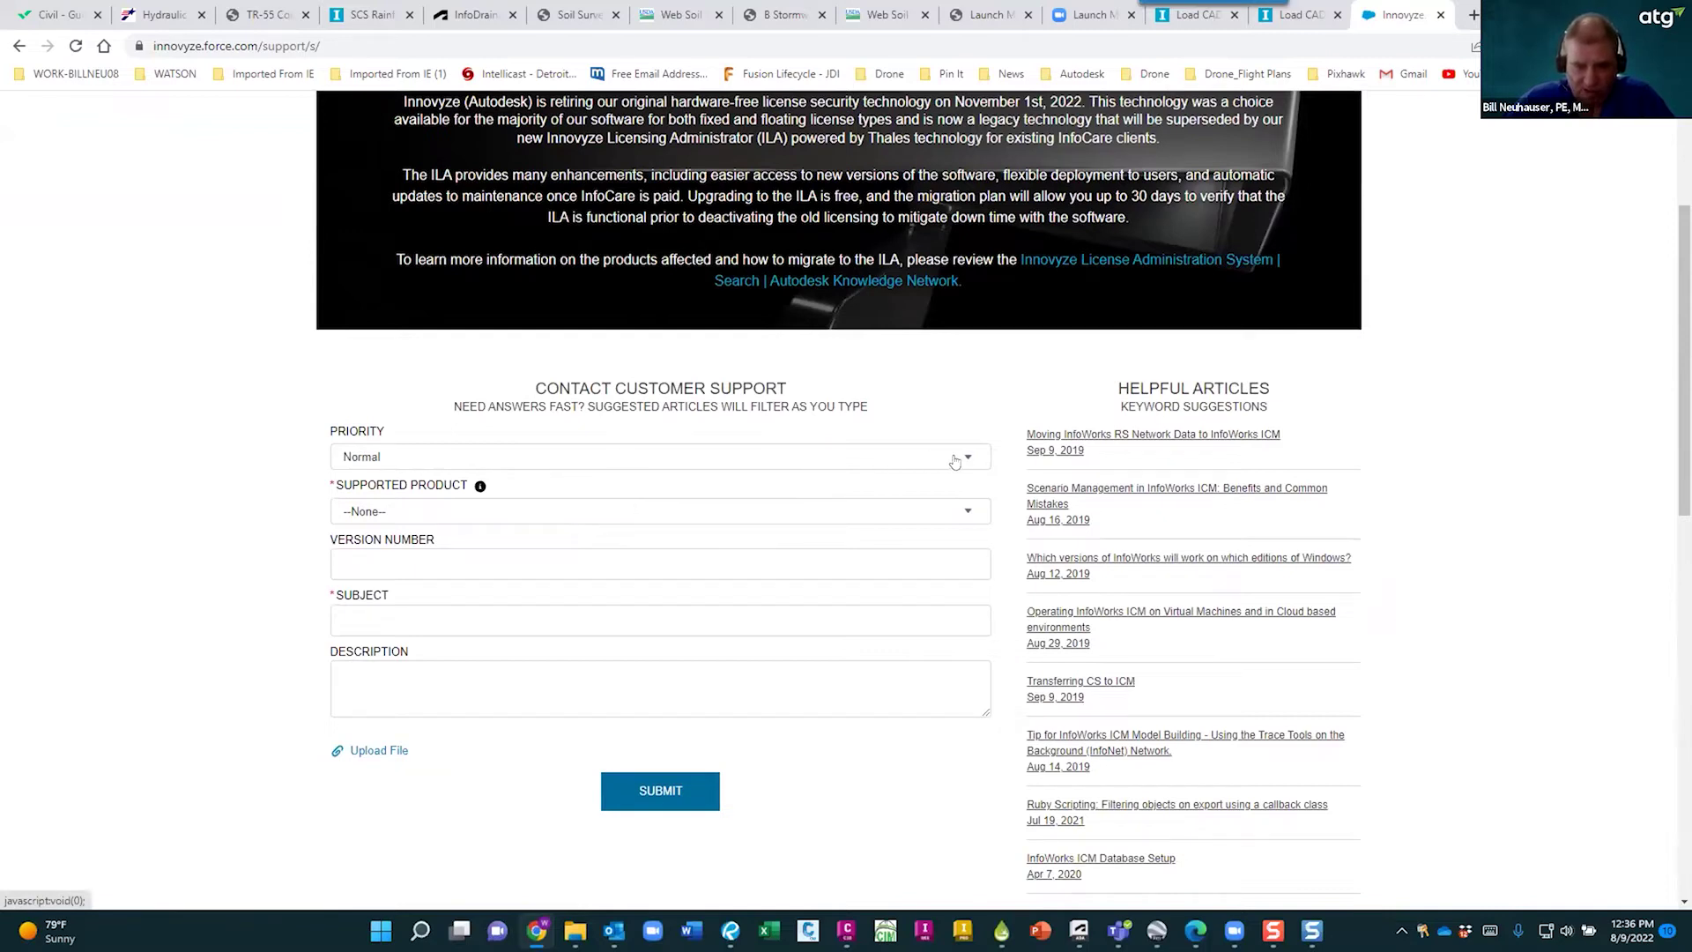
pyautogui.click(954, 460)
pyautogui.click(30, 442)
pyautogui.click(600, 514)
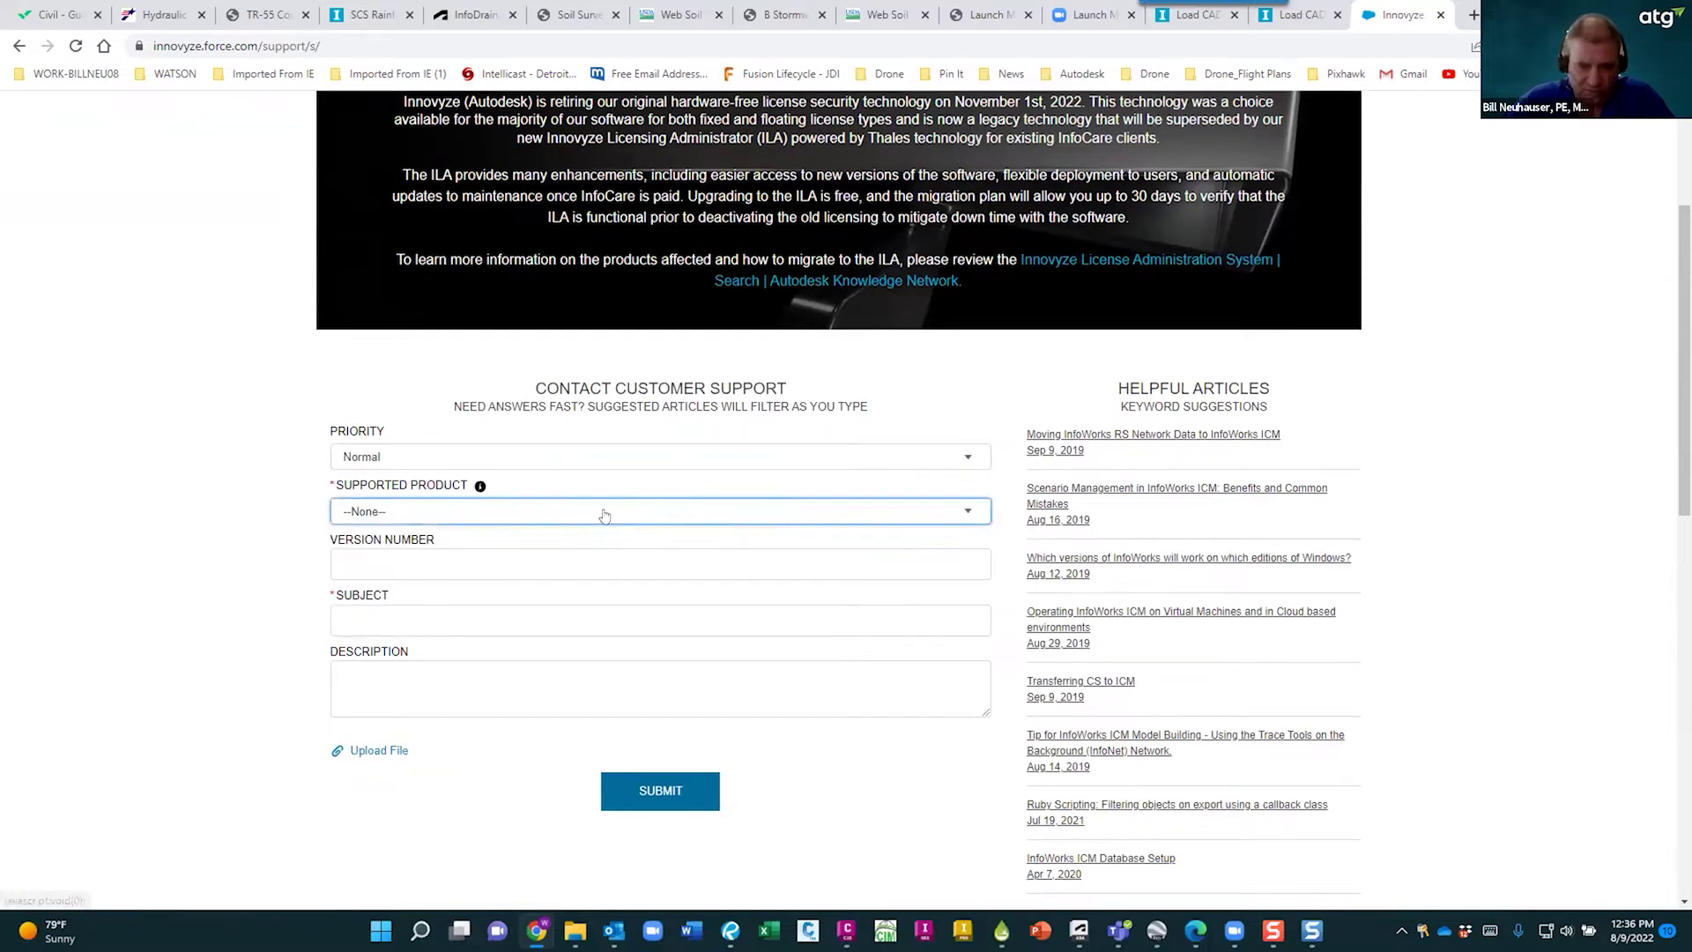
pyautogui.click(103, 550)
pyautogui.click(395, 690)
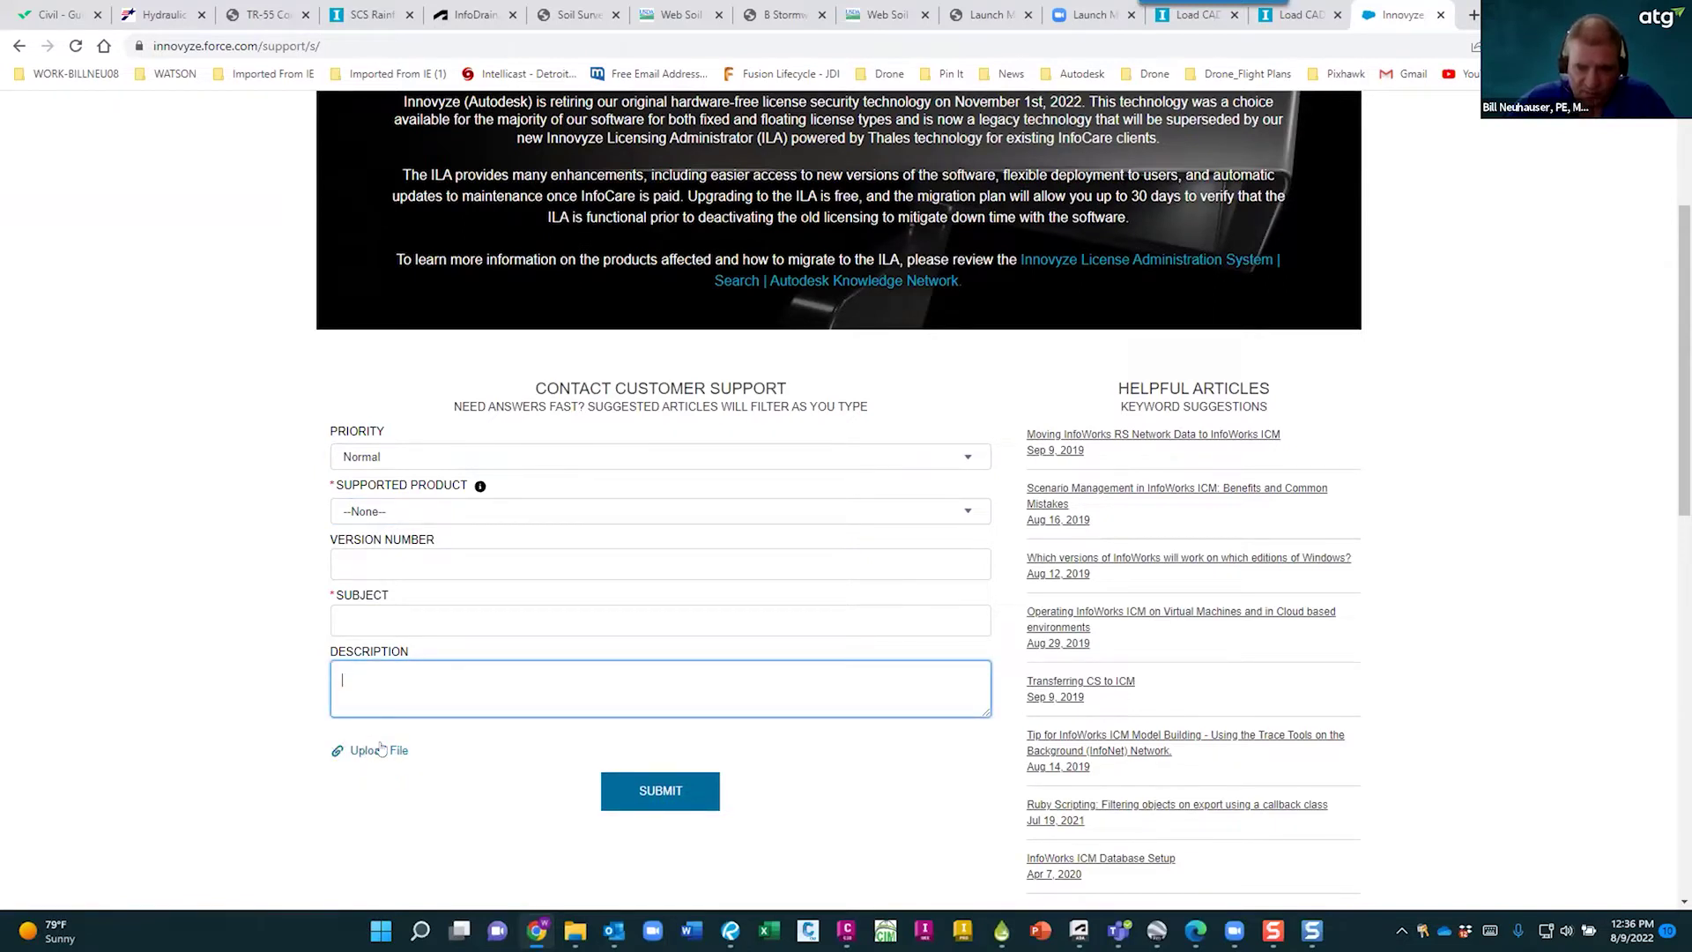
pyautogui.scroll(3, 185, 504)
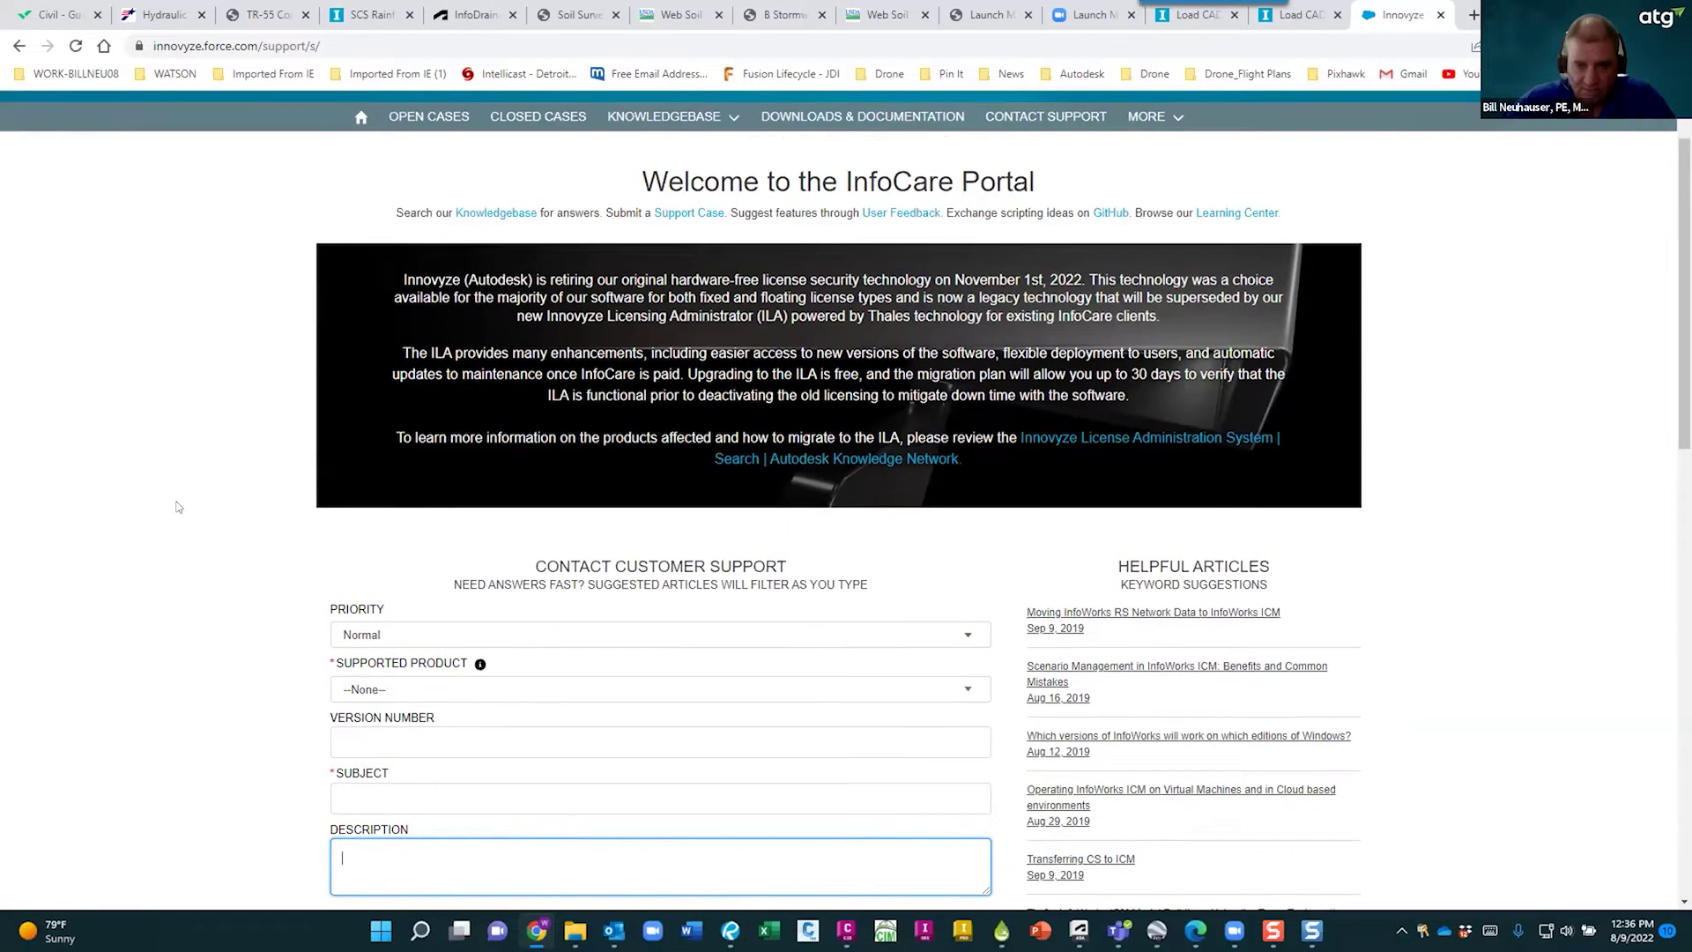
pyautogui.scroll(-2, 188, 494)
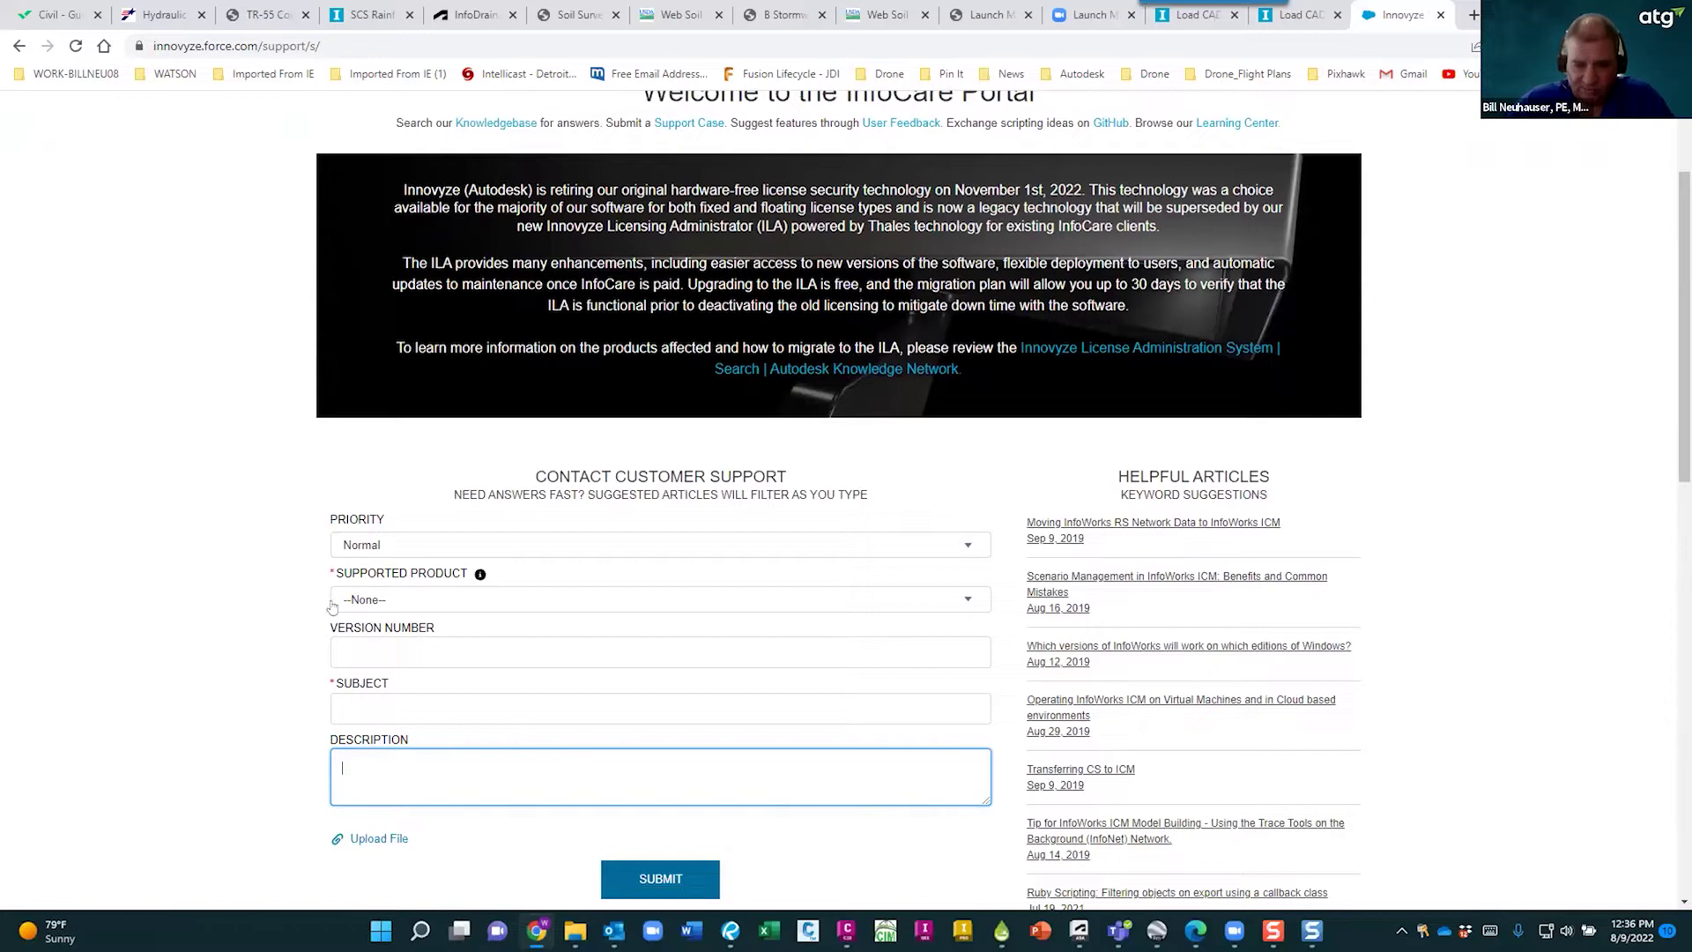
pyautogui.scroll(-3, 221, 577)
pyautogui.scroll(2, 219, 574)
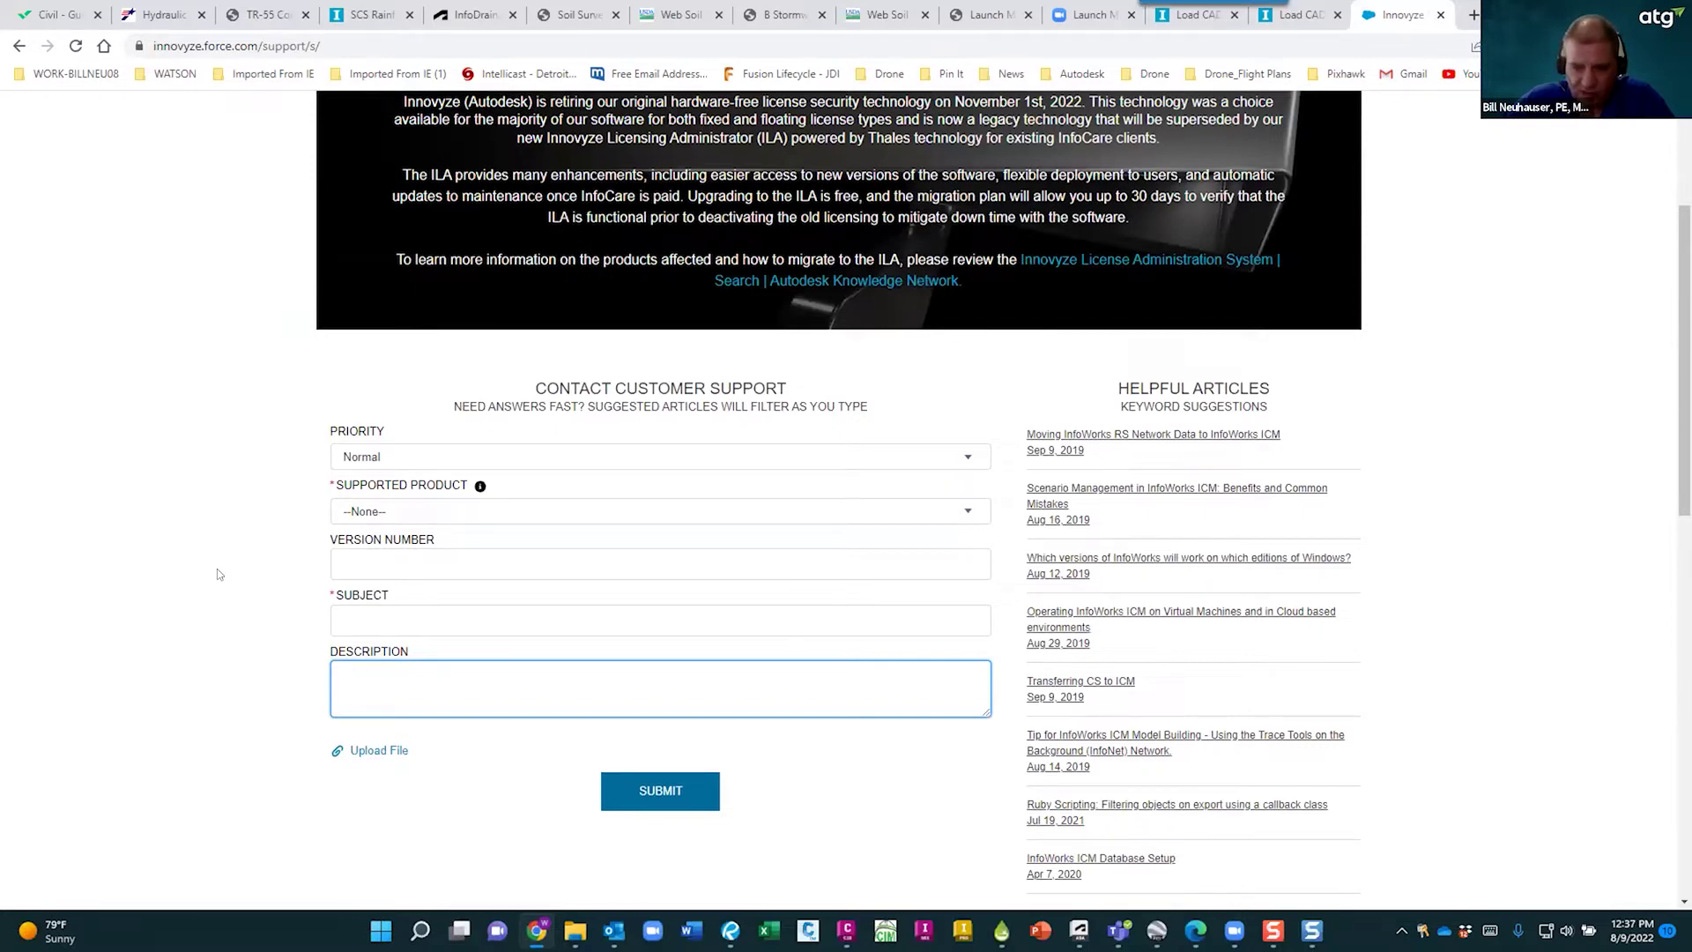
pyautogui.scroll(3, 217, 569)
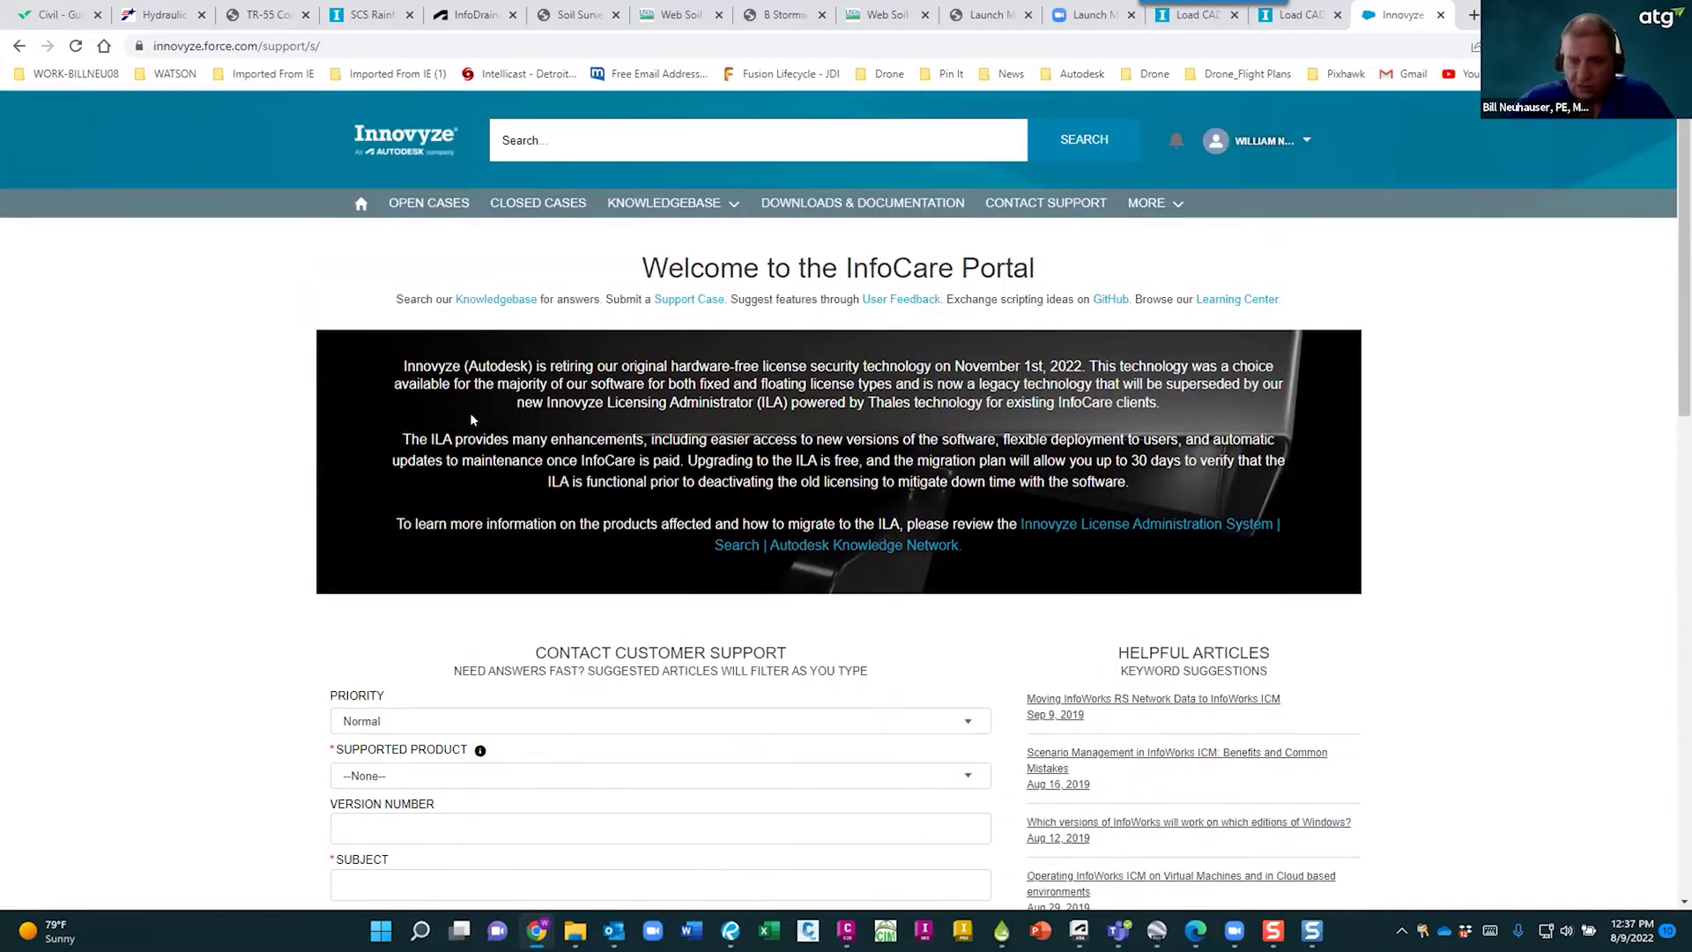
pyautogui.scroll(-1, 776, 414)
pyautogui.scroll(1, 553, 217)
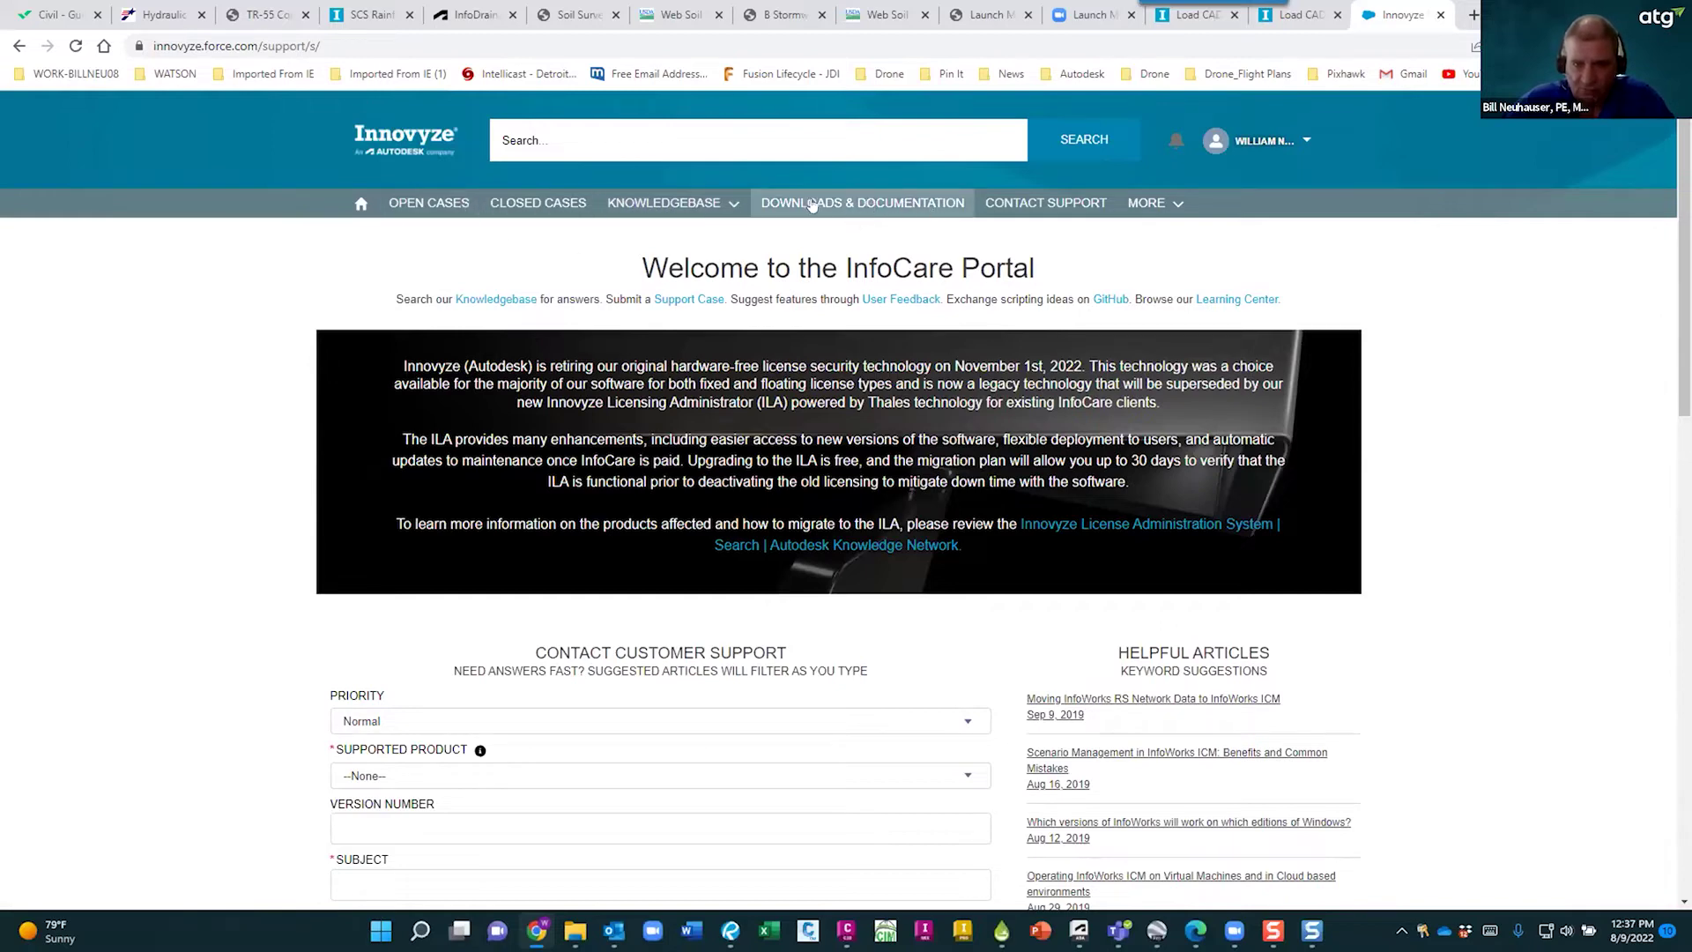
# - Go through Downloads & Documentation > Drainage Design & Analysis to the InfoDrainage downloads page
pyautogui.click(862, 203)
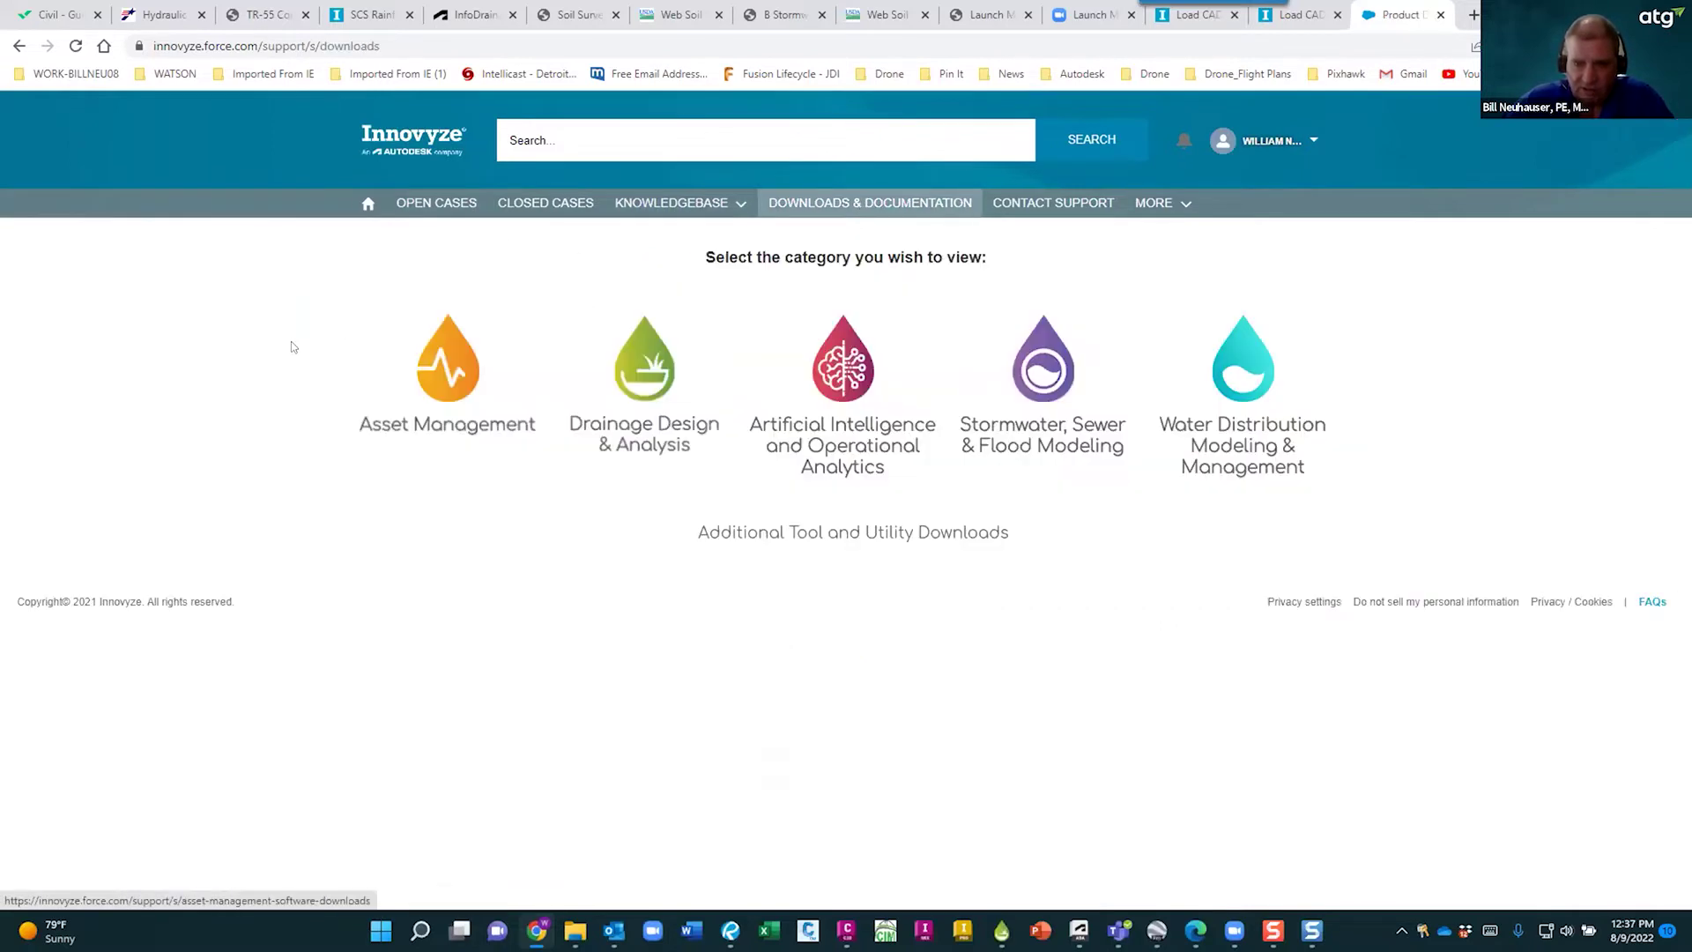
pyautogui.click(645, 377)
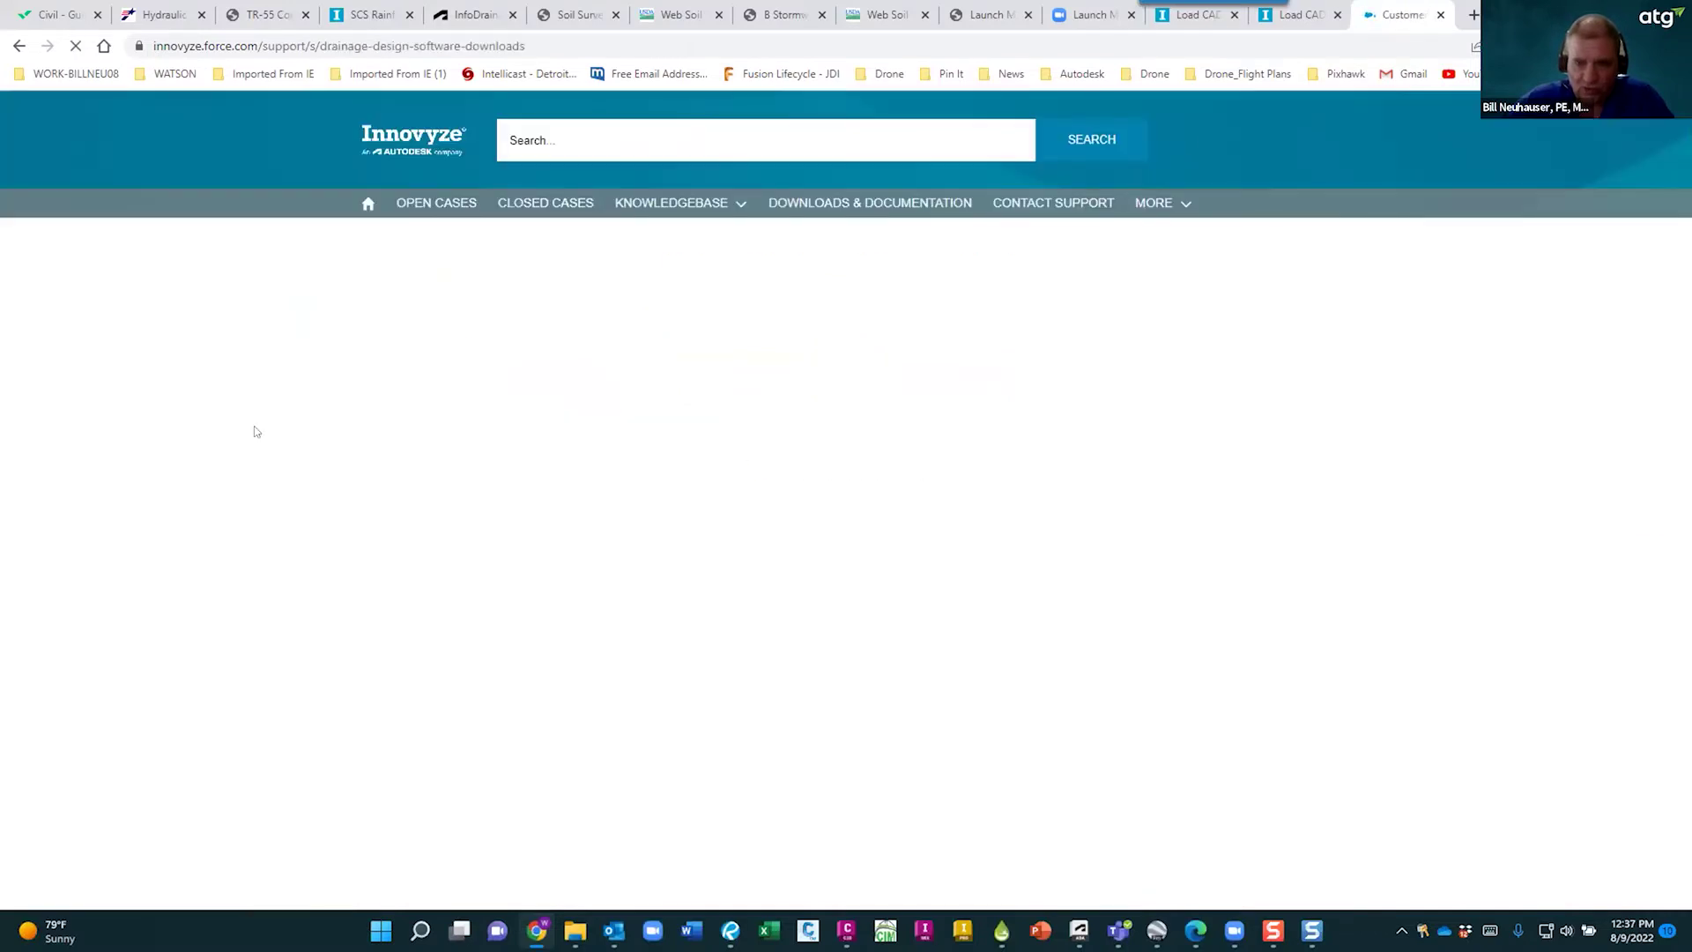
pyautogui.click(996, 362)
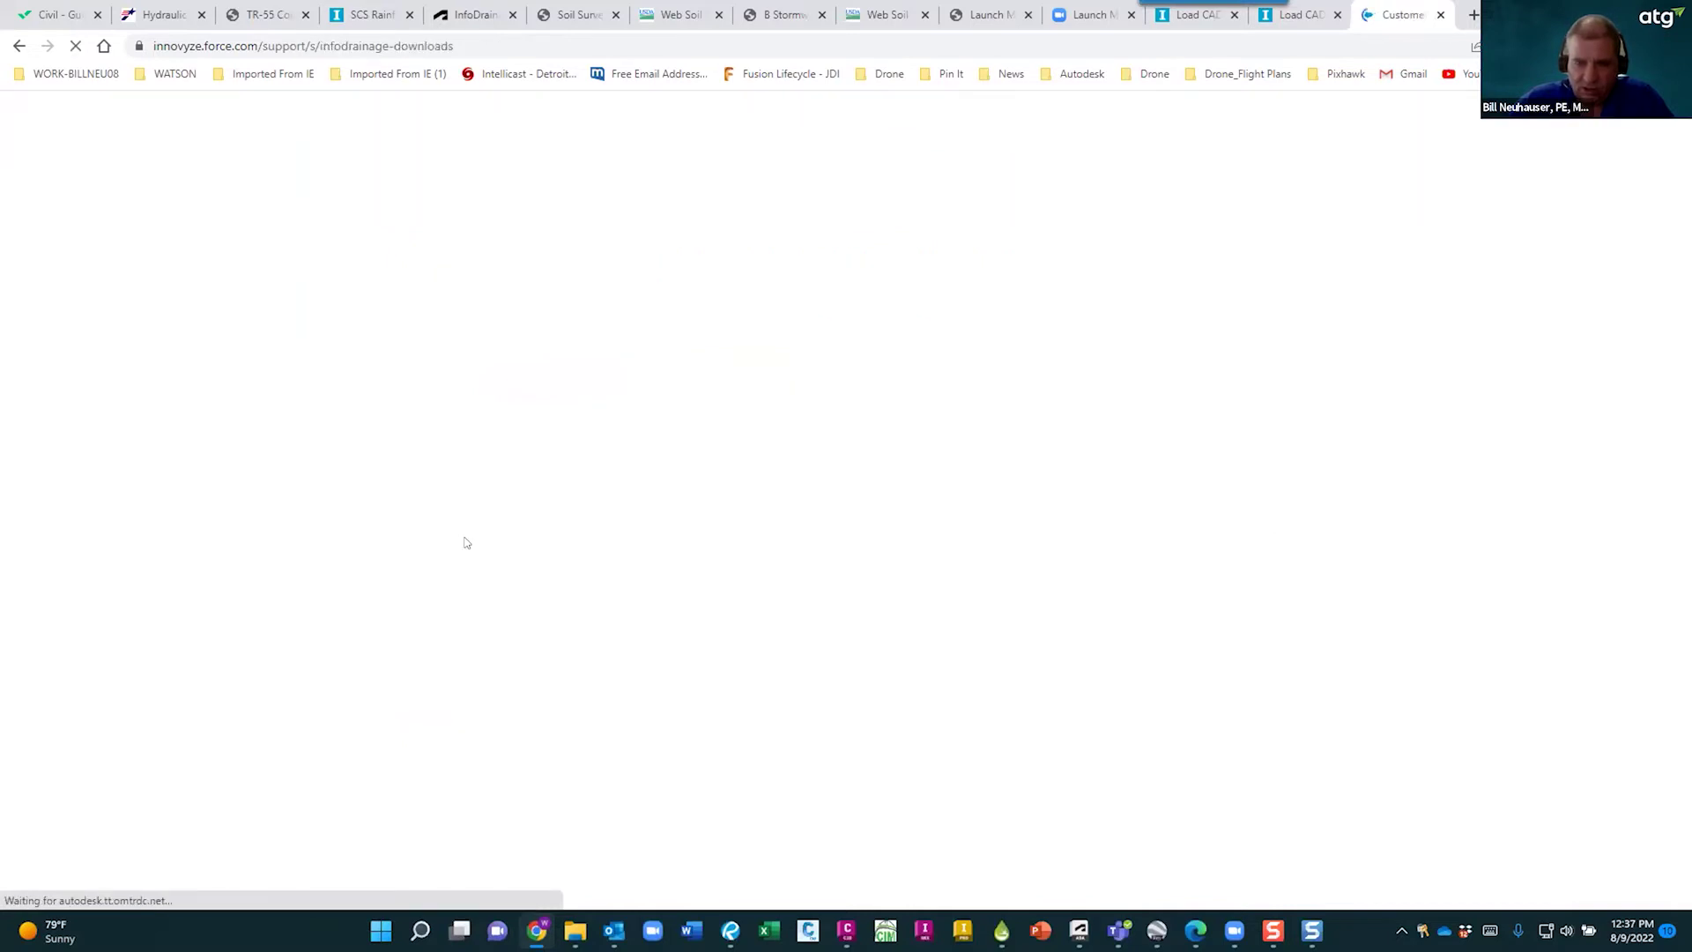
# - Highlight Version 2023.1, its 22nd July 2023 date and the licence warning, then open What's New
pyautogui.moveTo(314, 366); pyautogui.dragTo(431, 371)
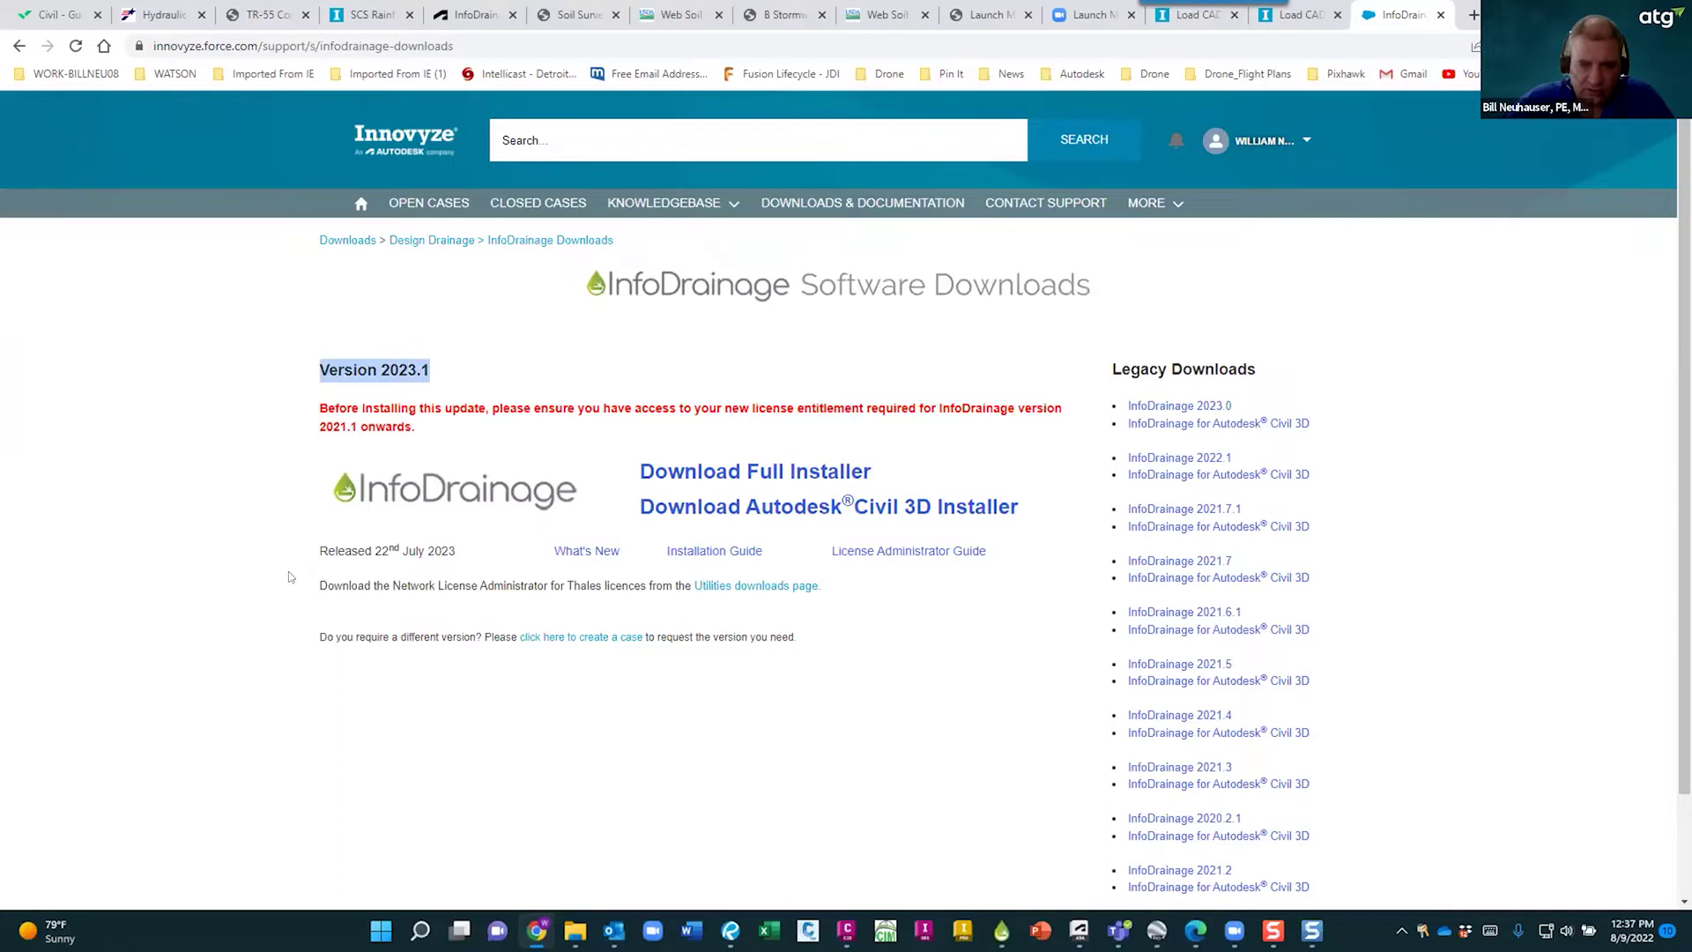
pyautogui.click(367, 543)
pyautogui.moveTo(368, 546); pyautogui.dragTo(456, 552)
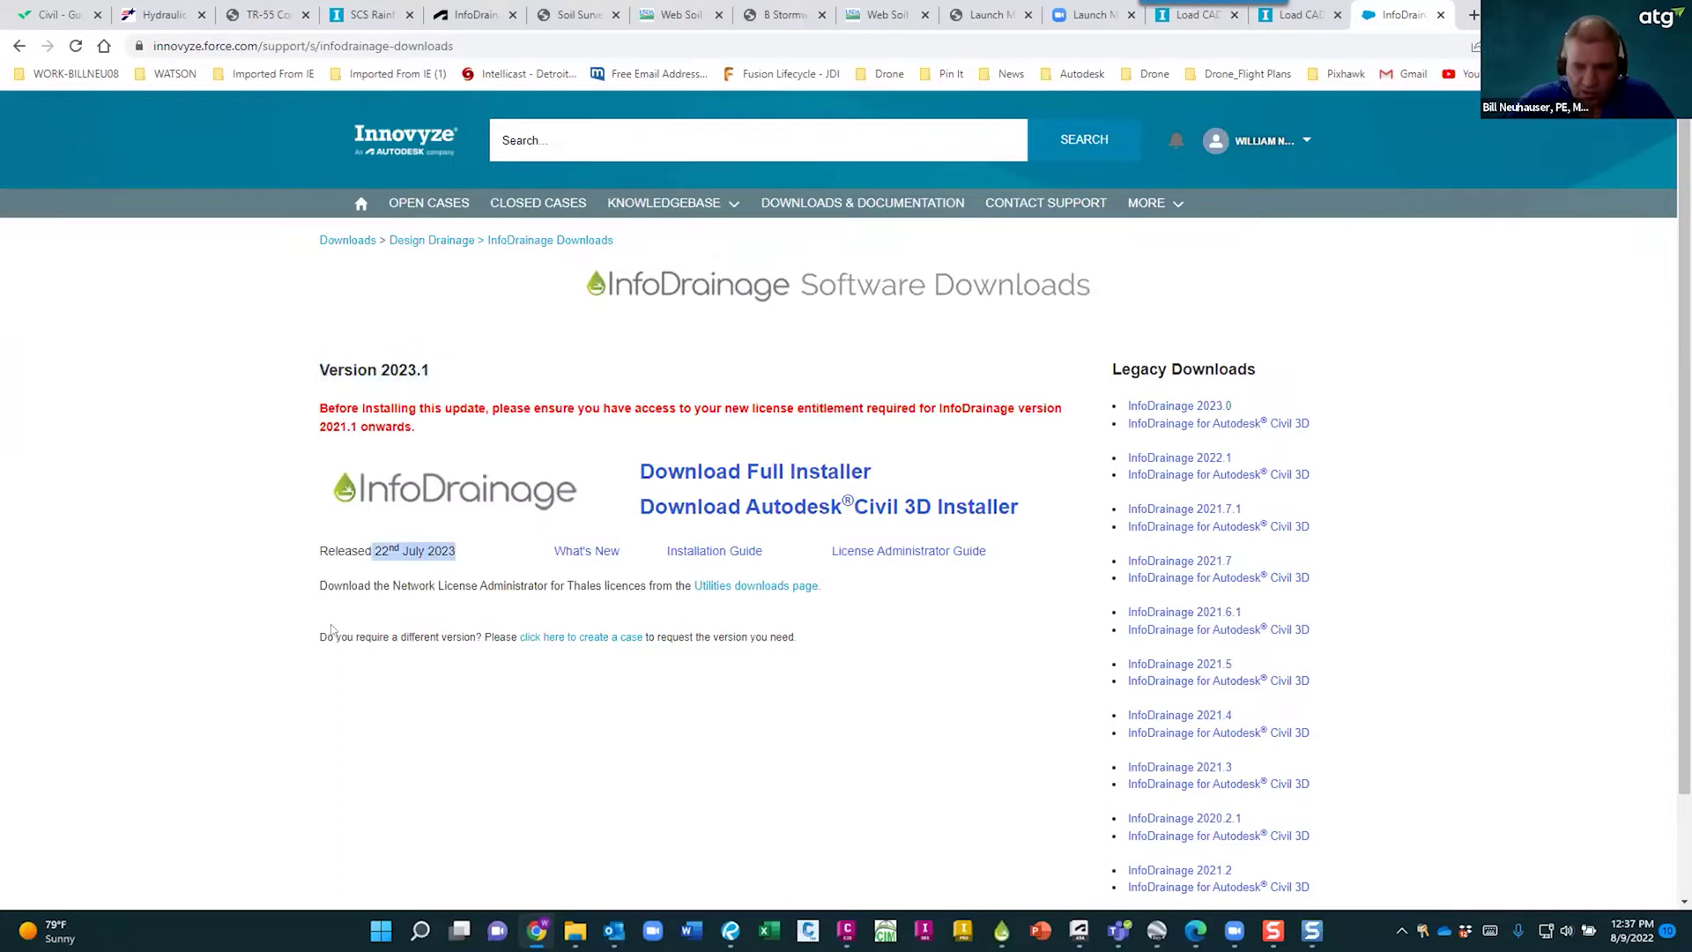
pyautogui.click(264, 573)
pyautogui.moveTo(415, 427); pyautogui.dragTo(320, 408)
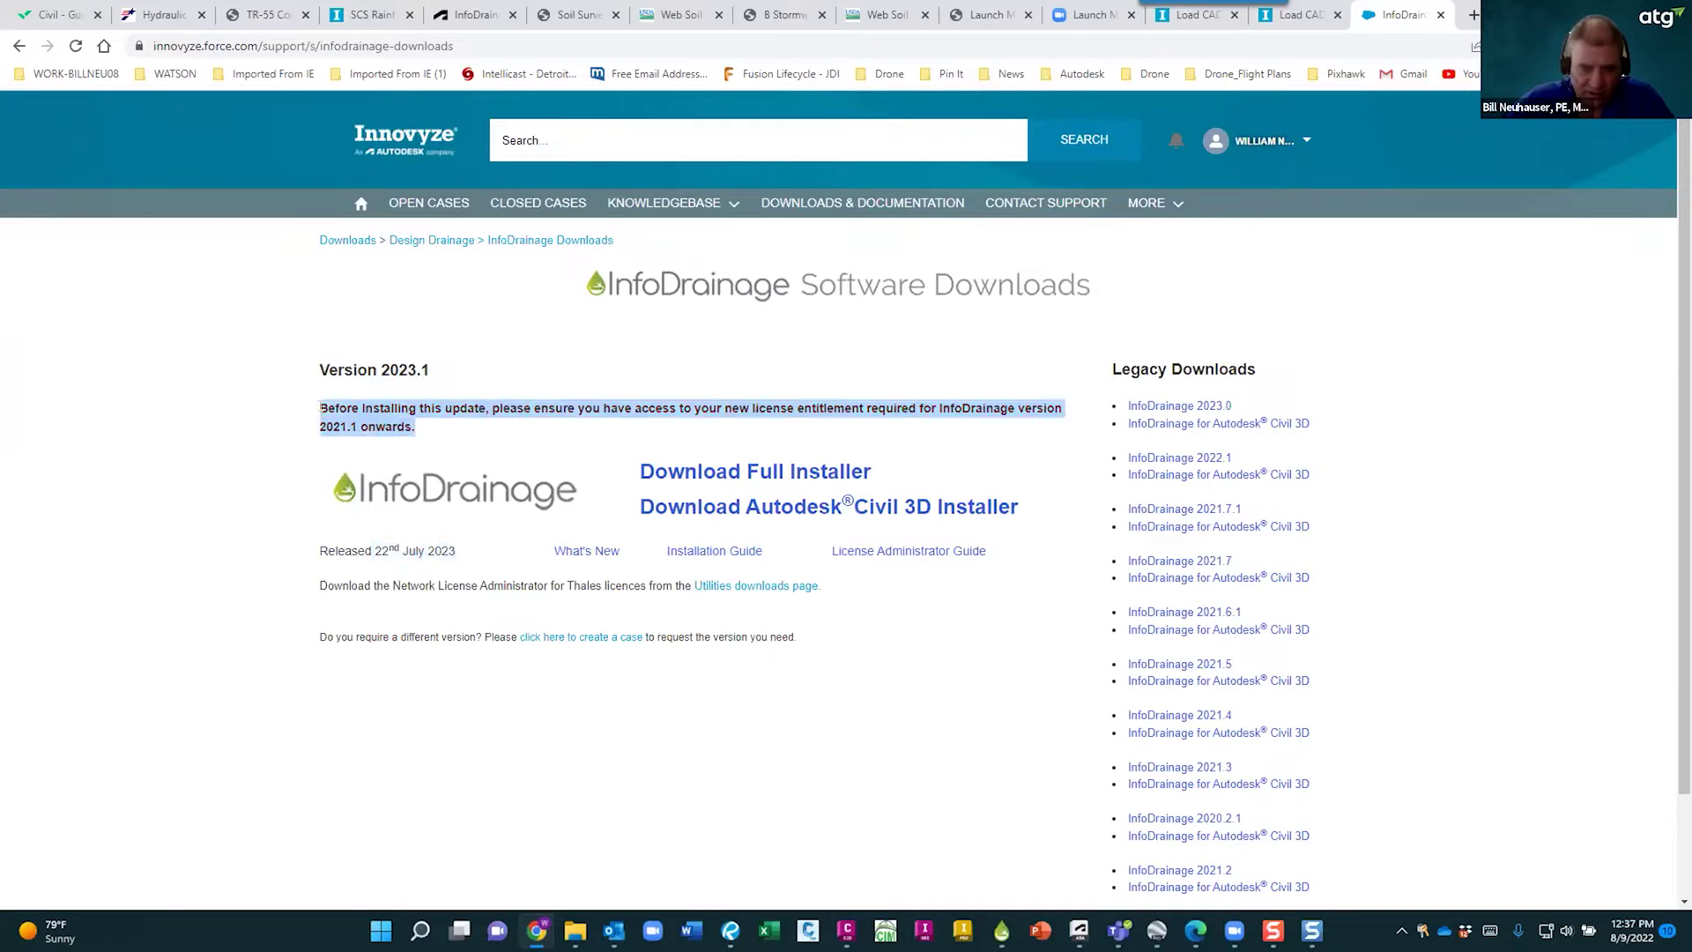
pyautogui.click(278, 471)
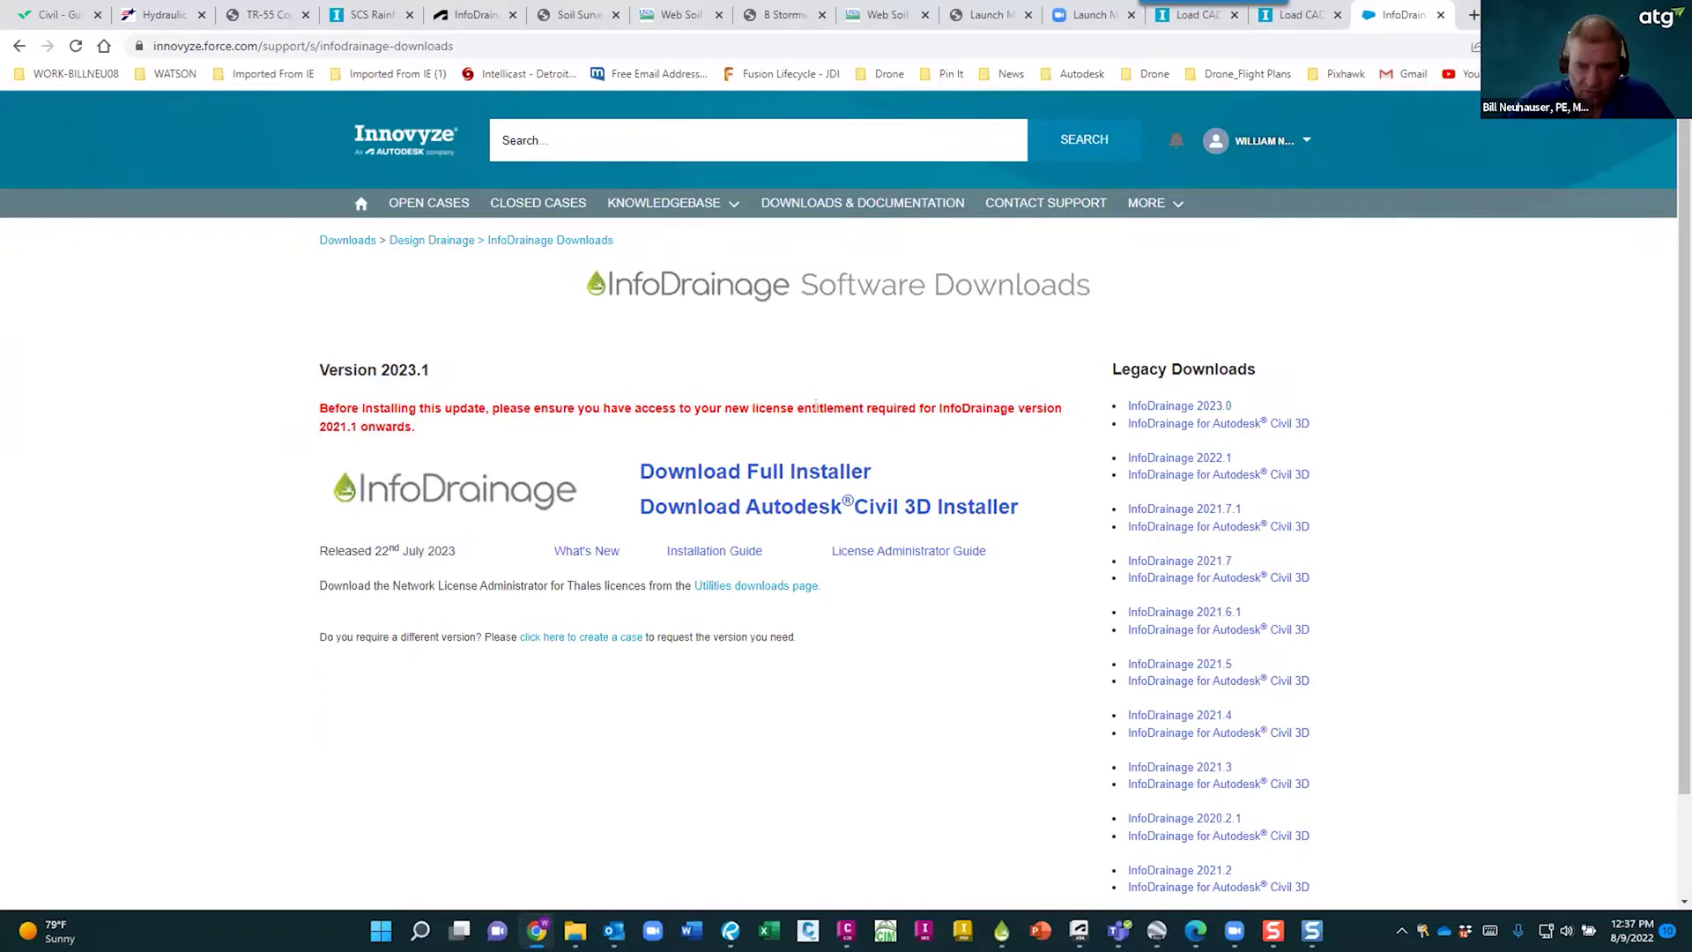
pyautogui.moveTo(863, 408); pyautogui.dragTo(733, 408)
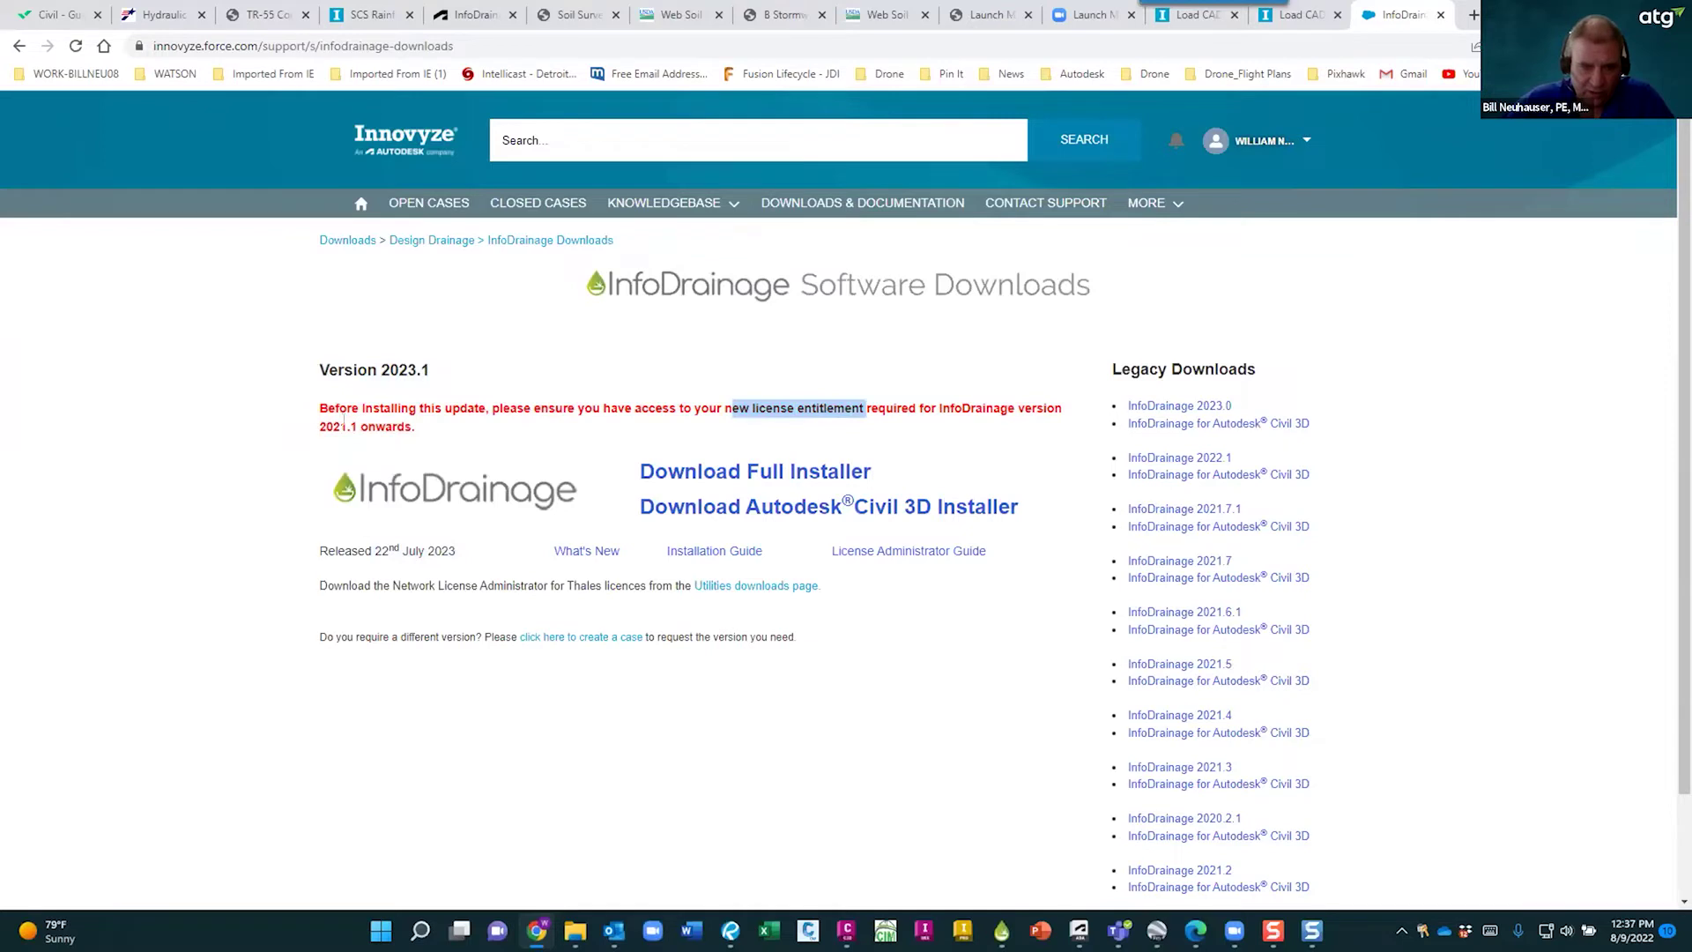
pyautogui.moveTo(356, 426); pyautogui.dragTo(319, 429)
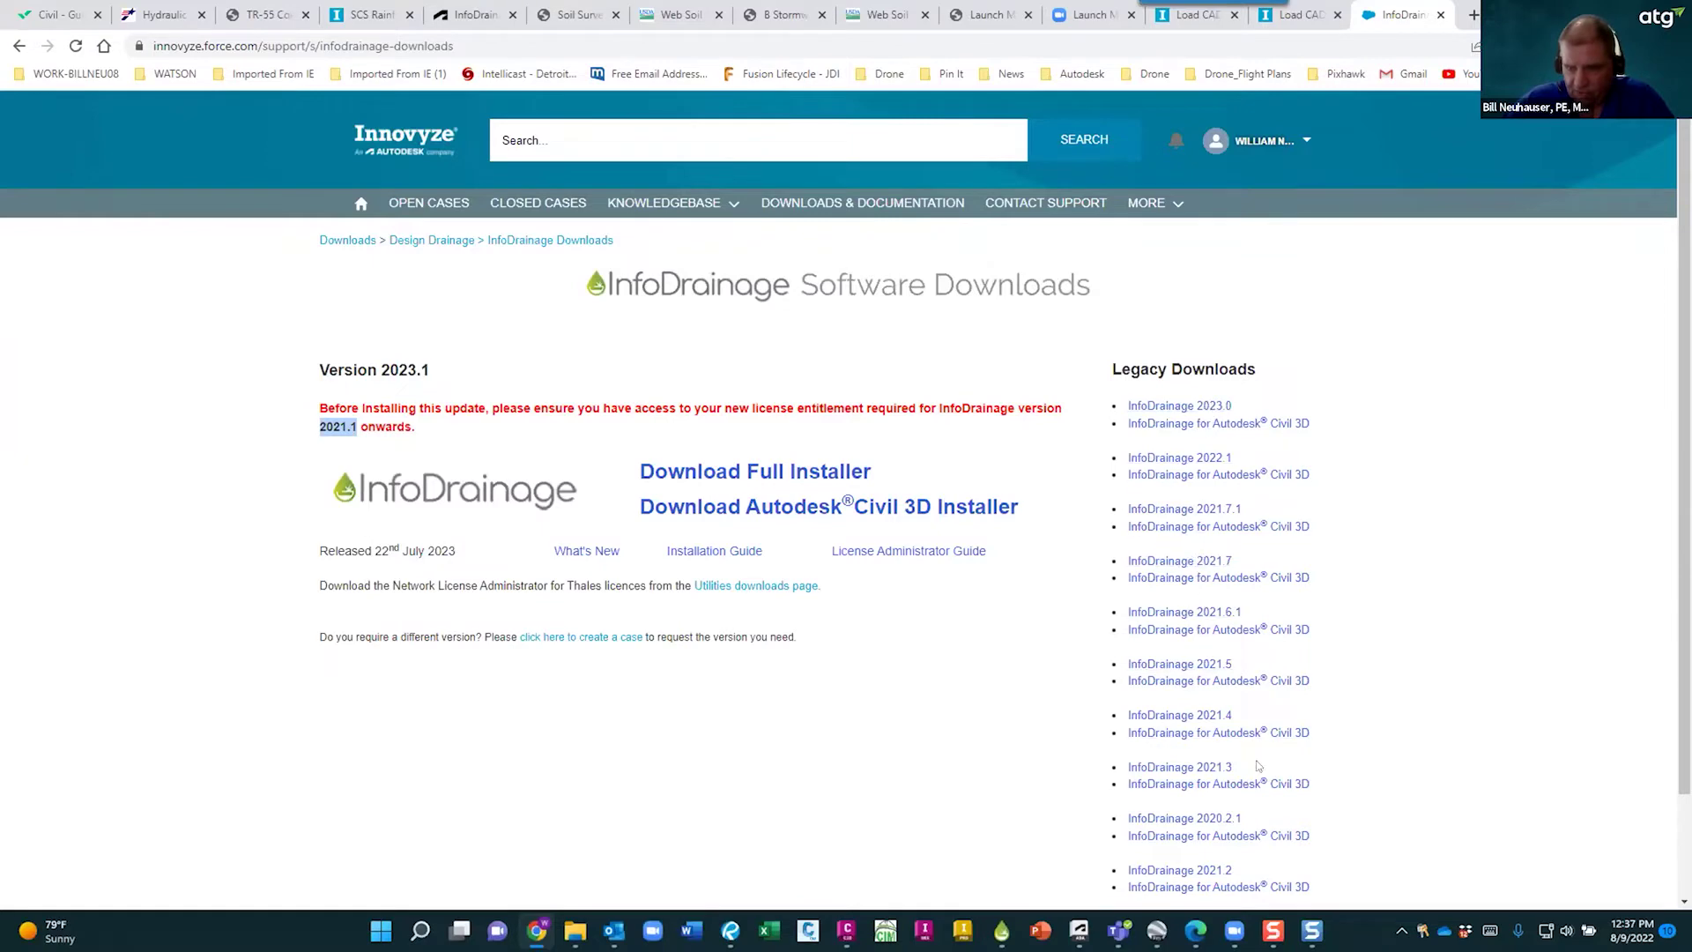
pyautogui.scroll(-1, 1391, 715)
pyautogui.scroll(1, 1391, 718)
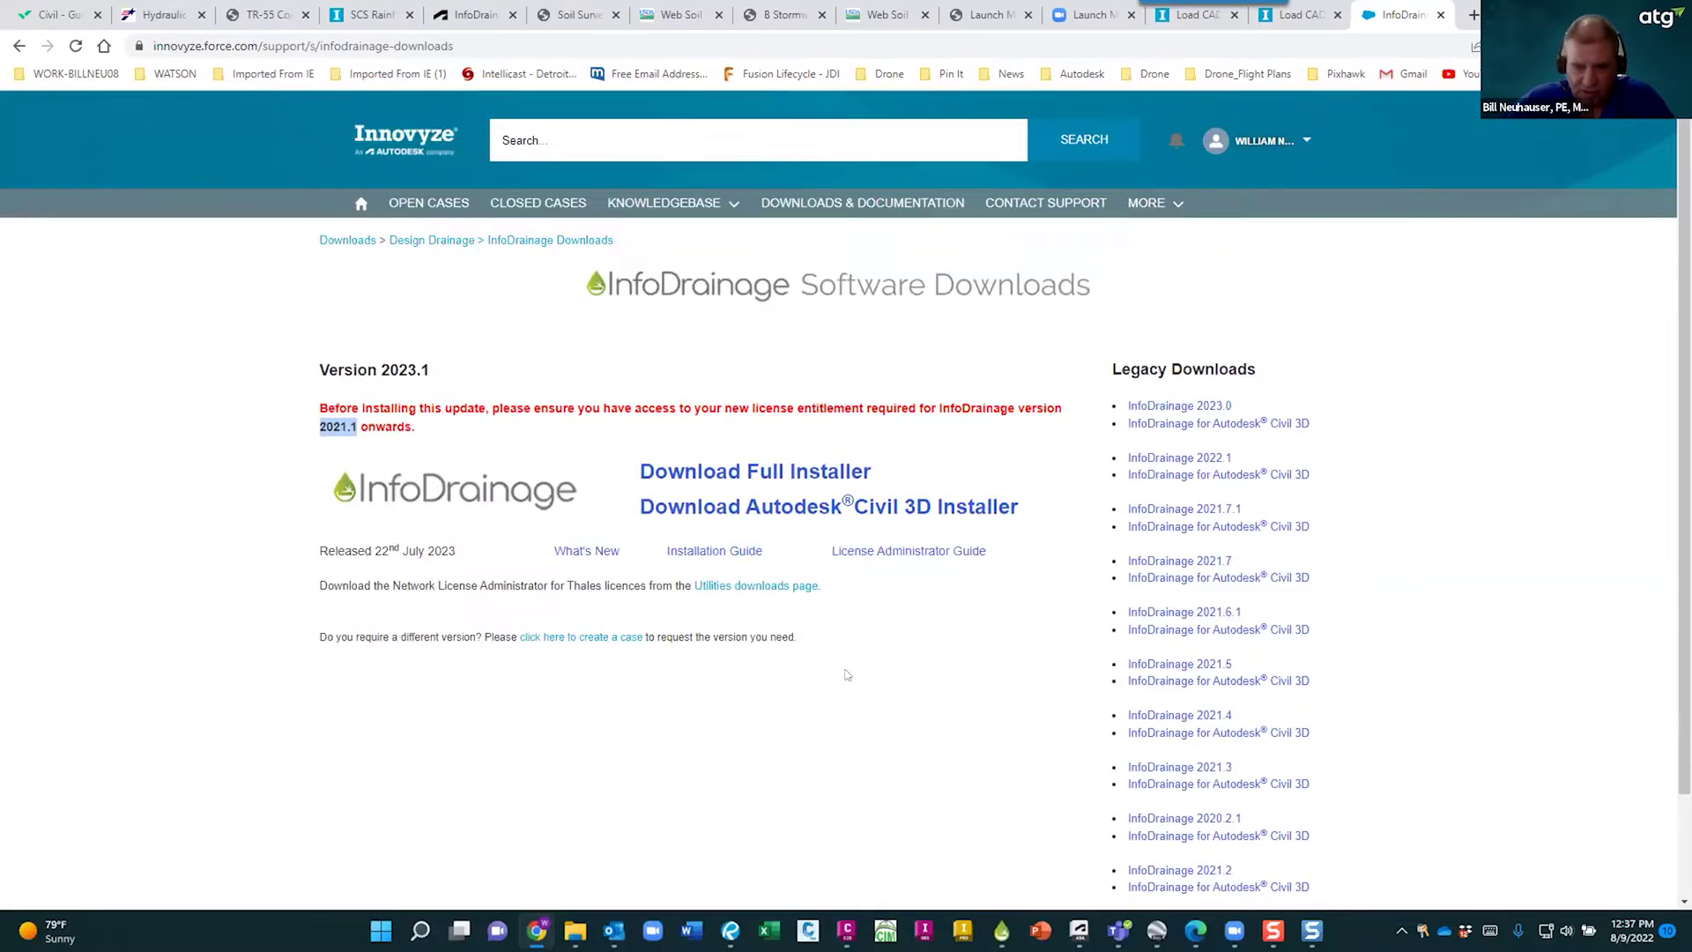
pyautogui.click(586, 550)
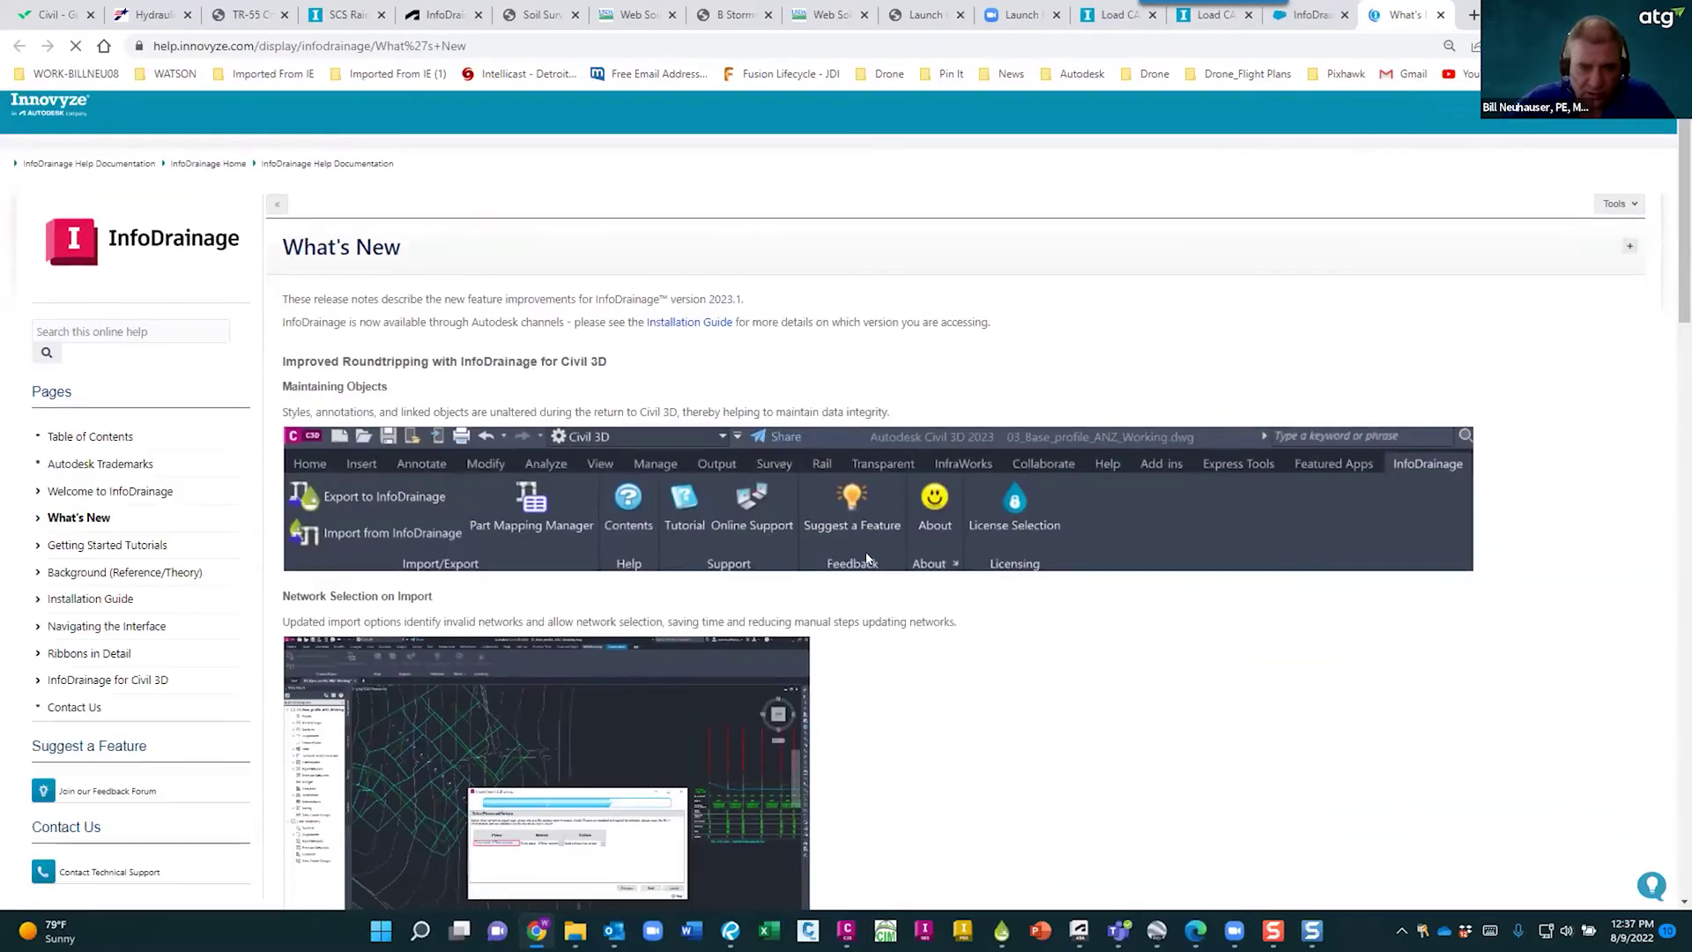
# - Read the What's New notes, including Improved Roundtripping with Civil 3D, then close them and return to InfoDrainage
pyautogui.scroll(-2, 995, 646)
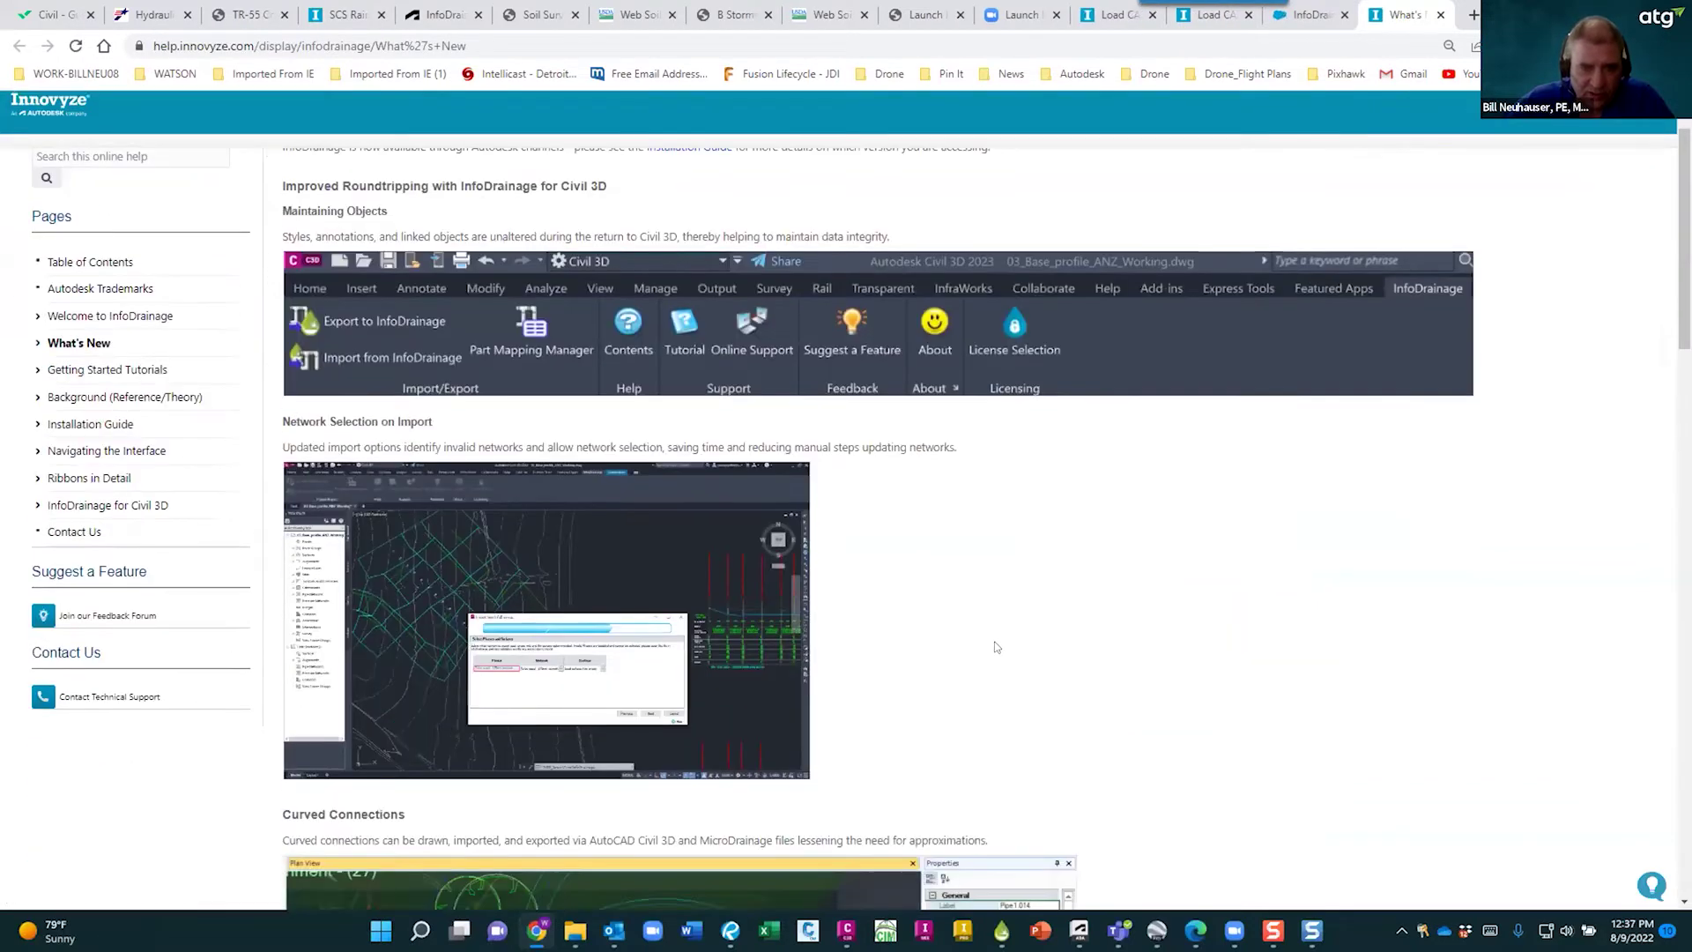
pyautogui.moveTo(284, 186); pyautogui.dragTo(612, 188)
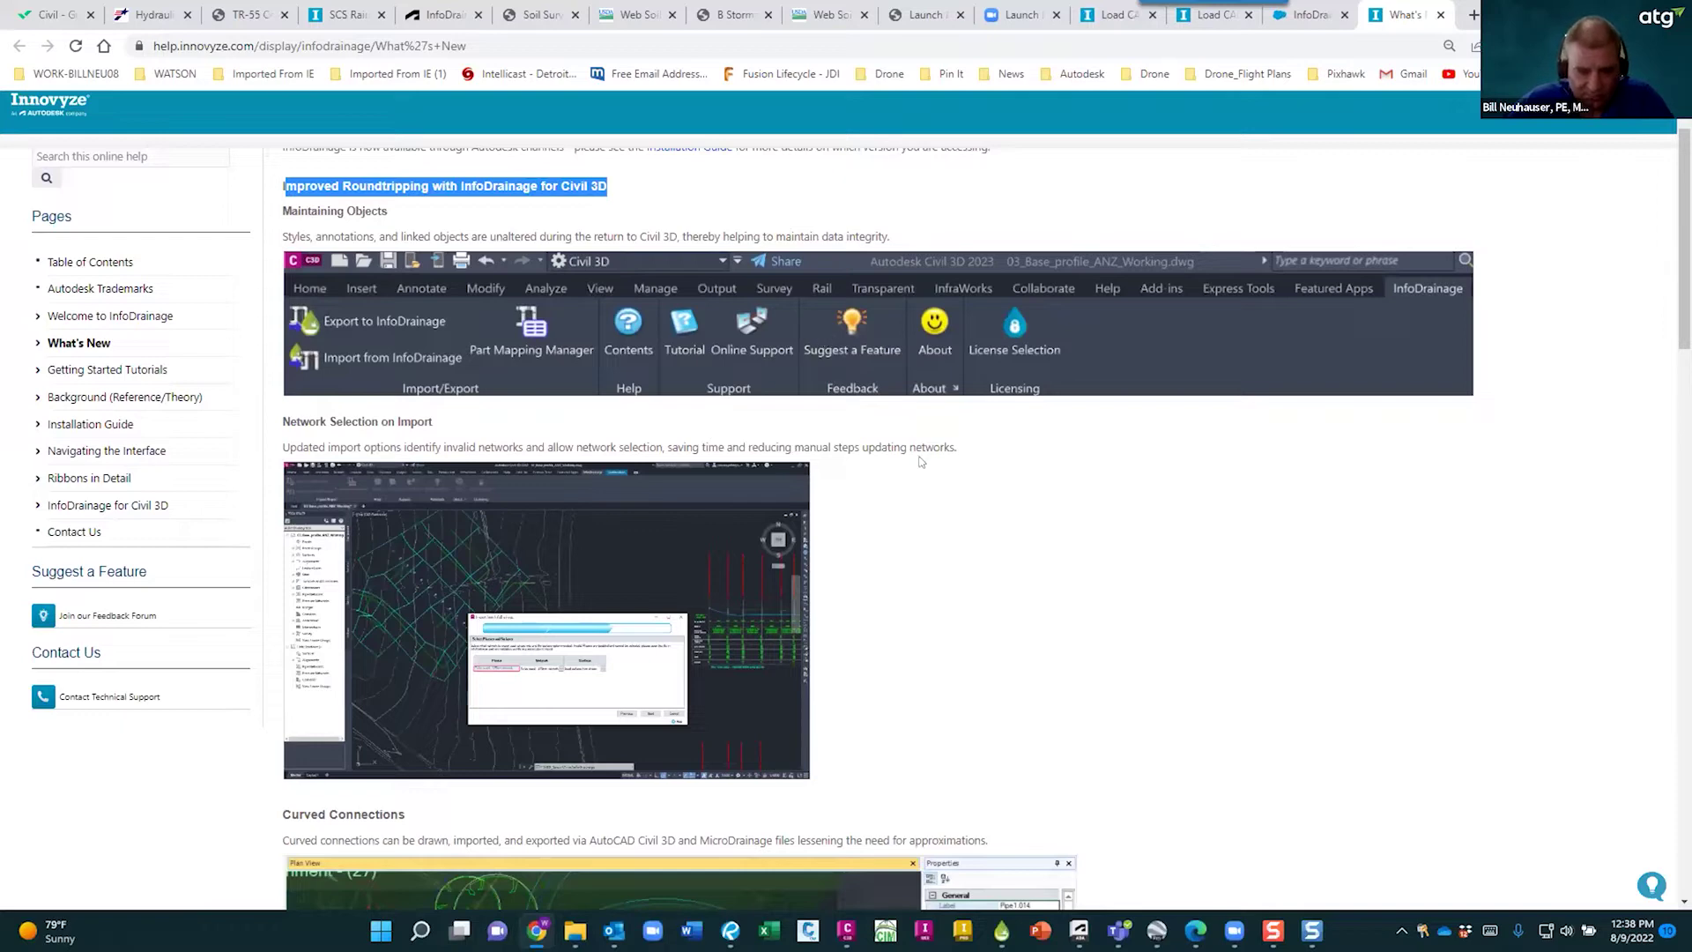
pyautogui.scroll(-6, 948, 500)
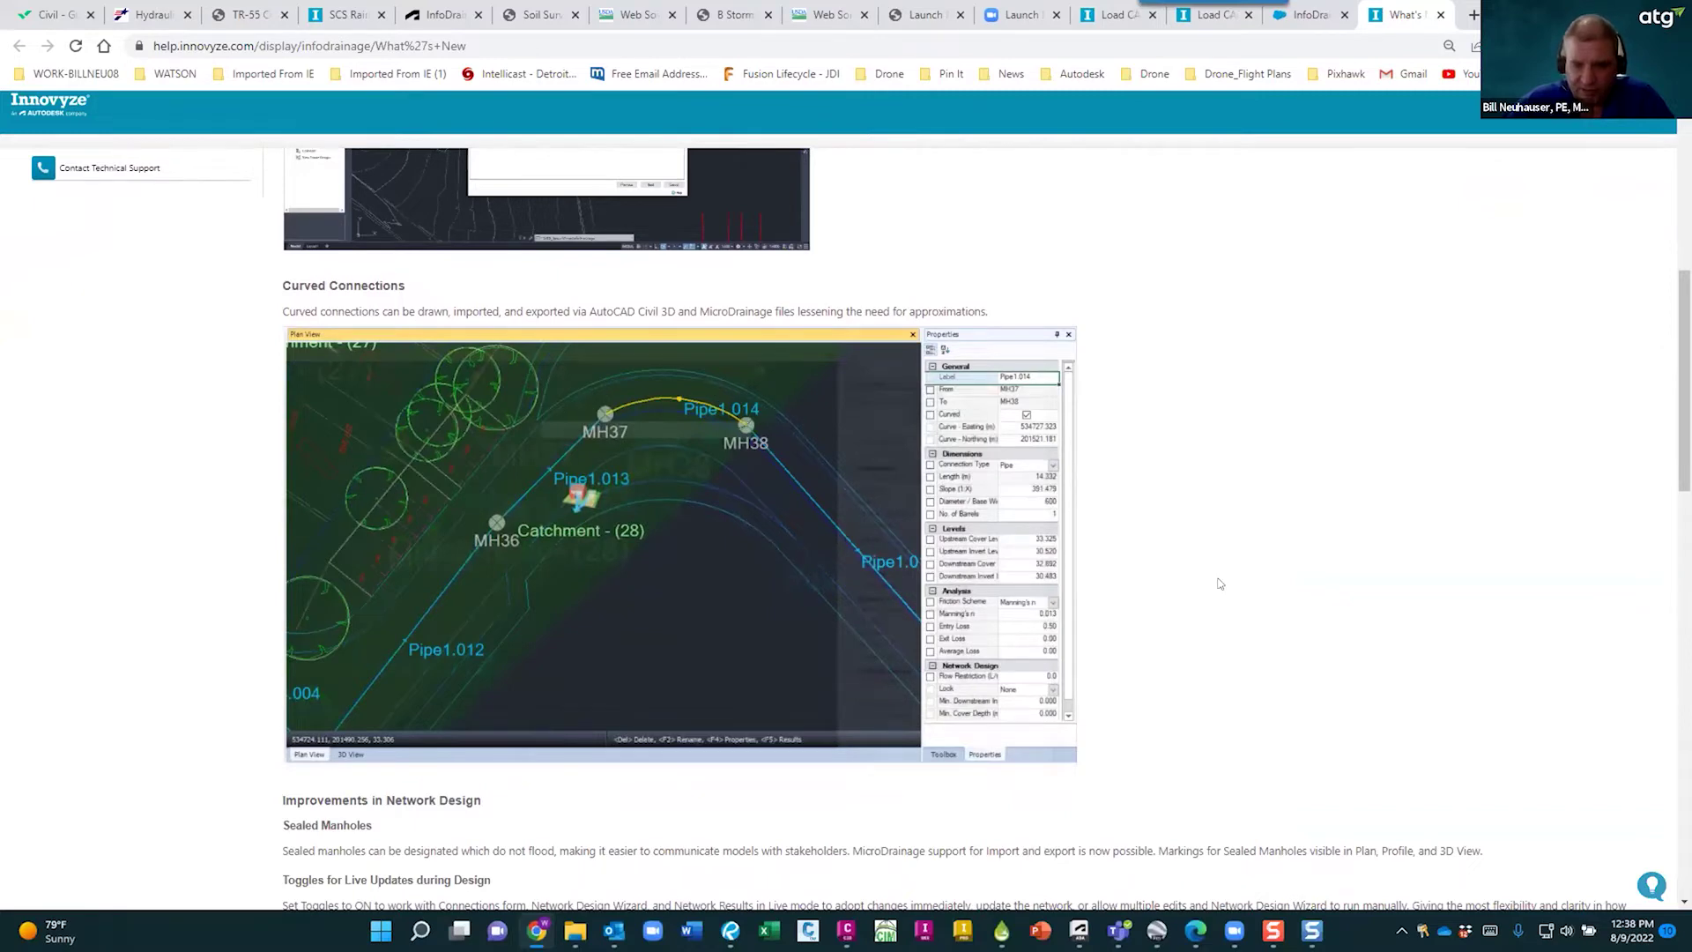
pyautogui.scroll(-5, 1218, 581)
pyautogui.scroll(-1, 1219, 583)
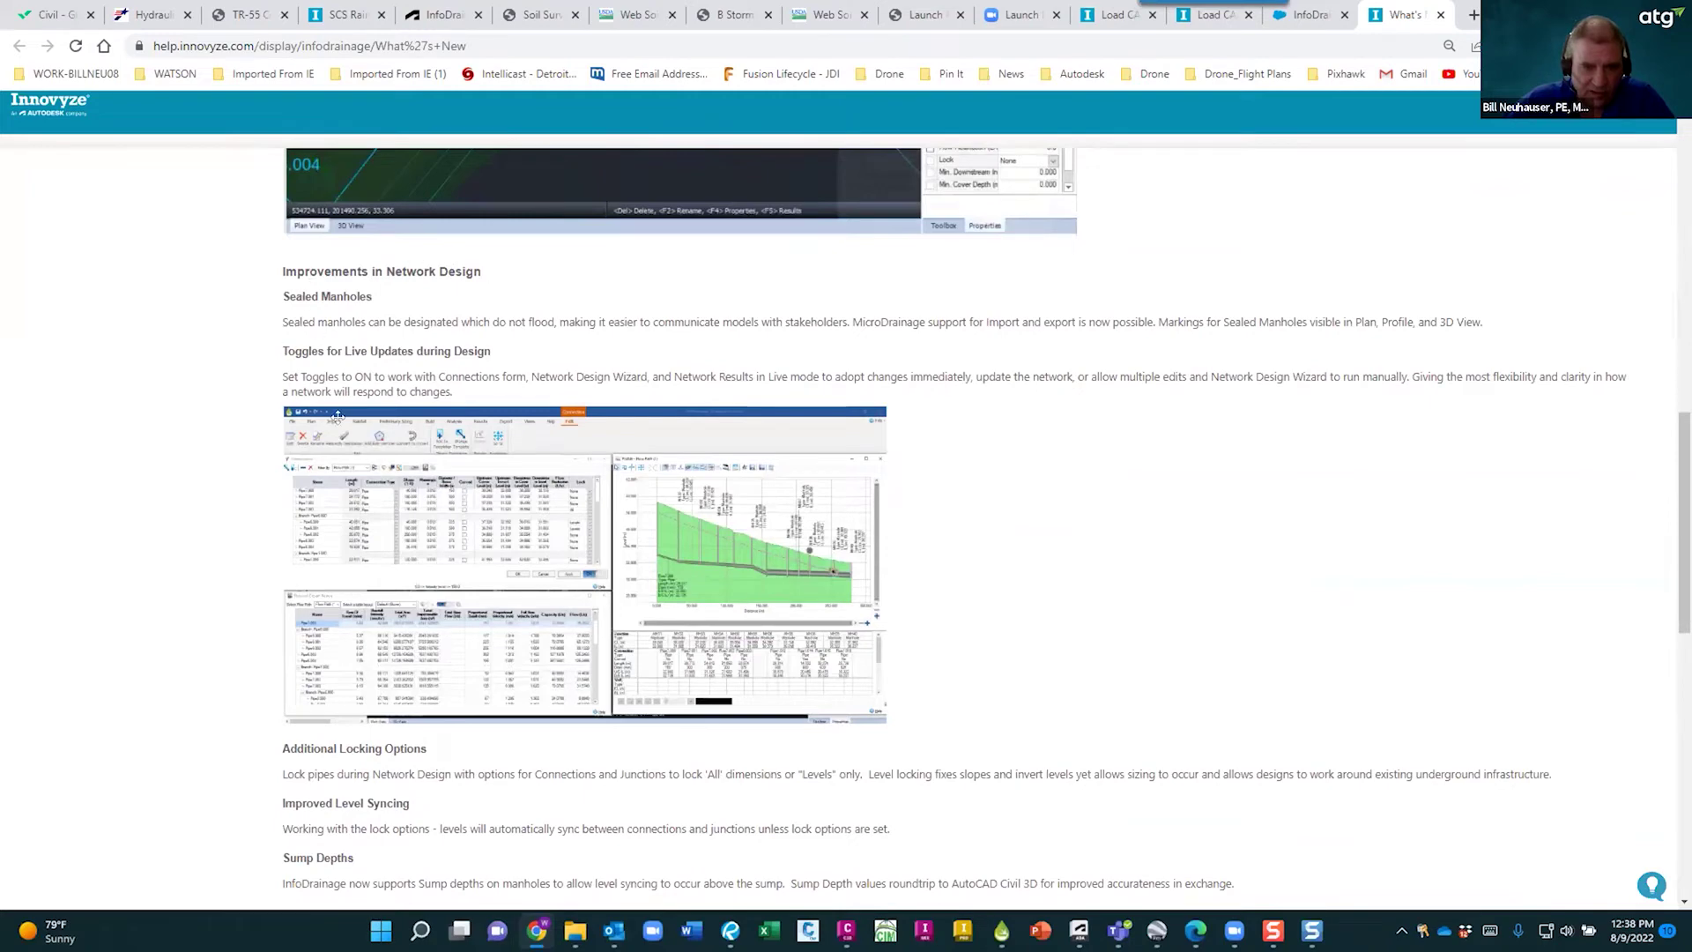
pyautogui.scroll(-2, 396, 795)
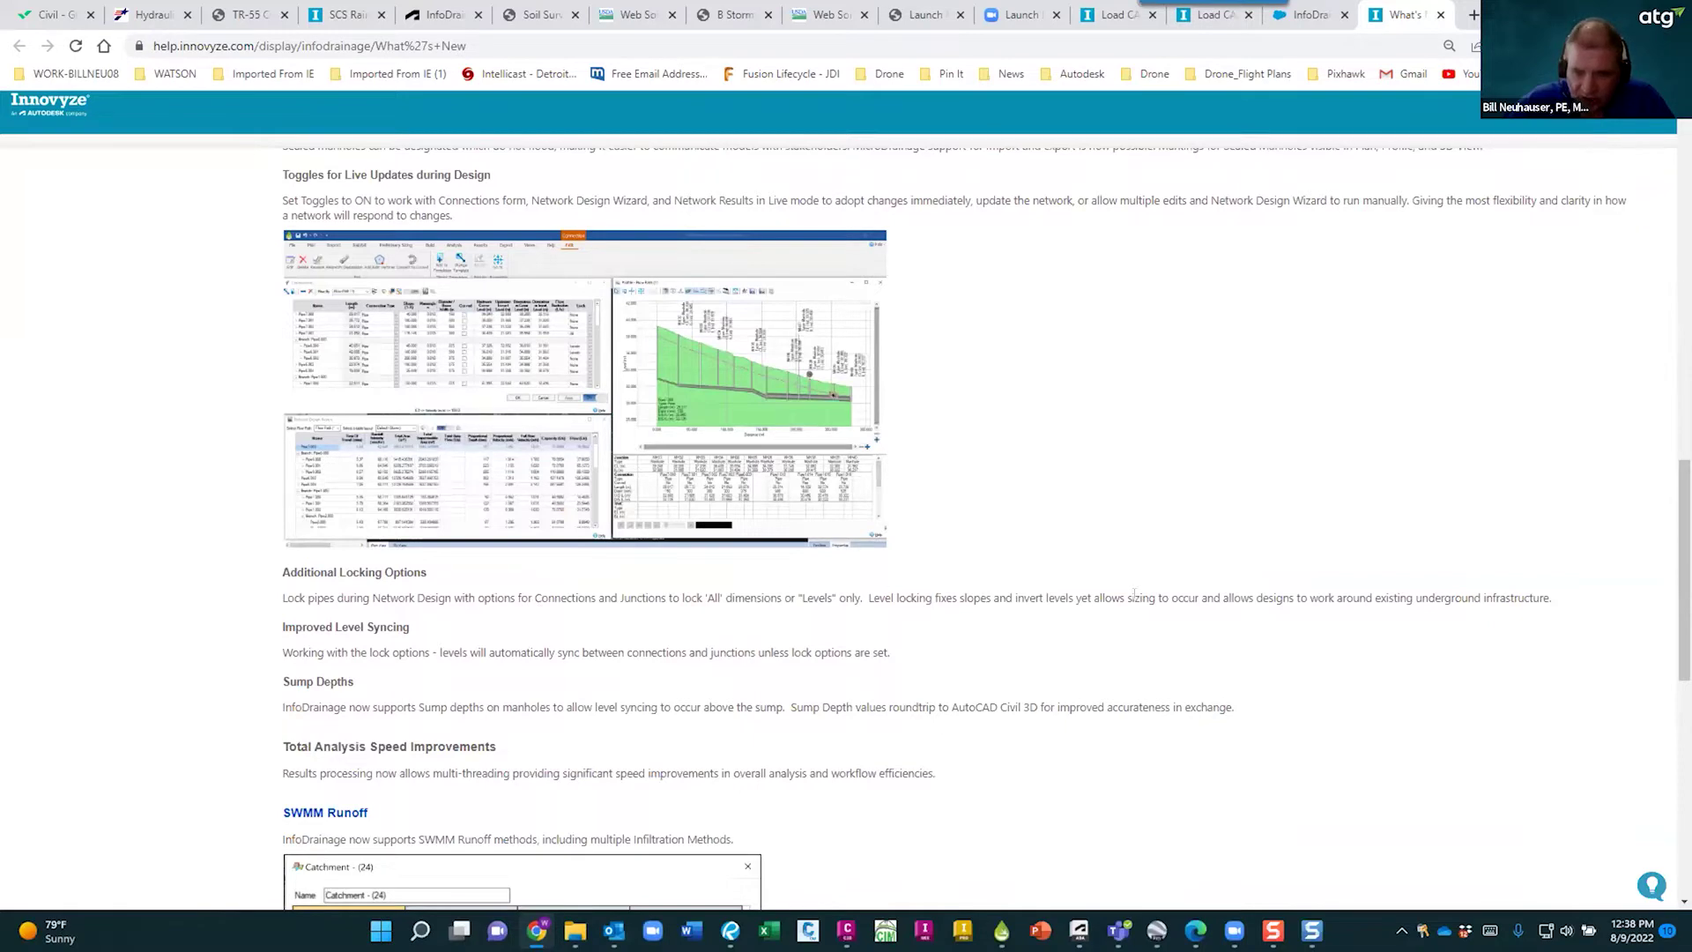
pyautogui.scroll(-6, 471, 624)
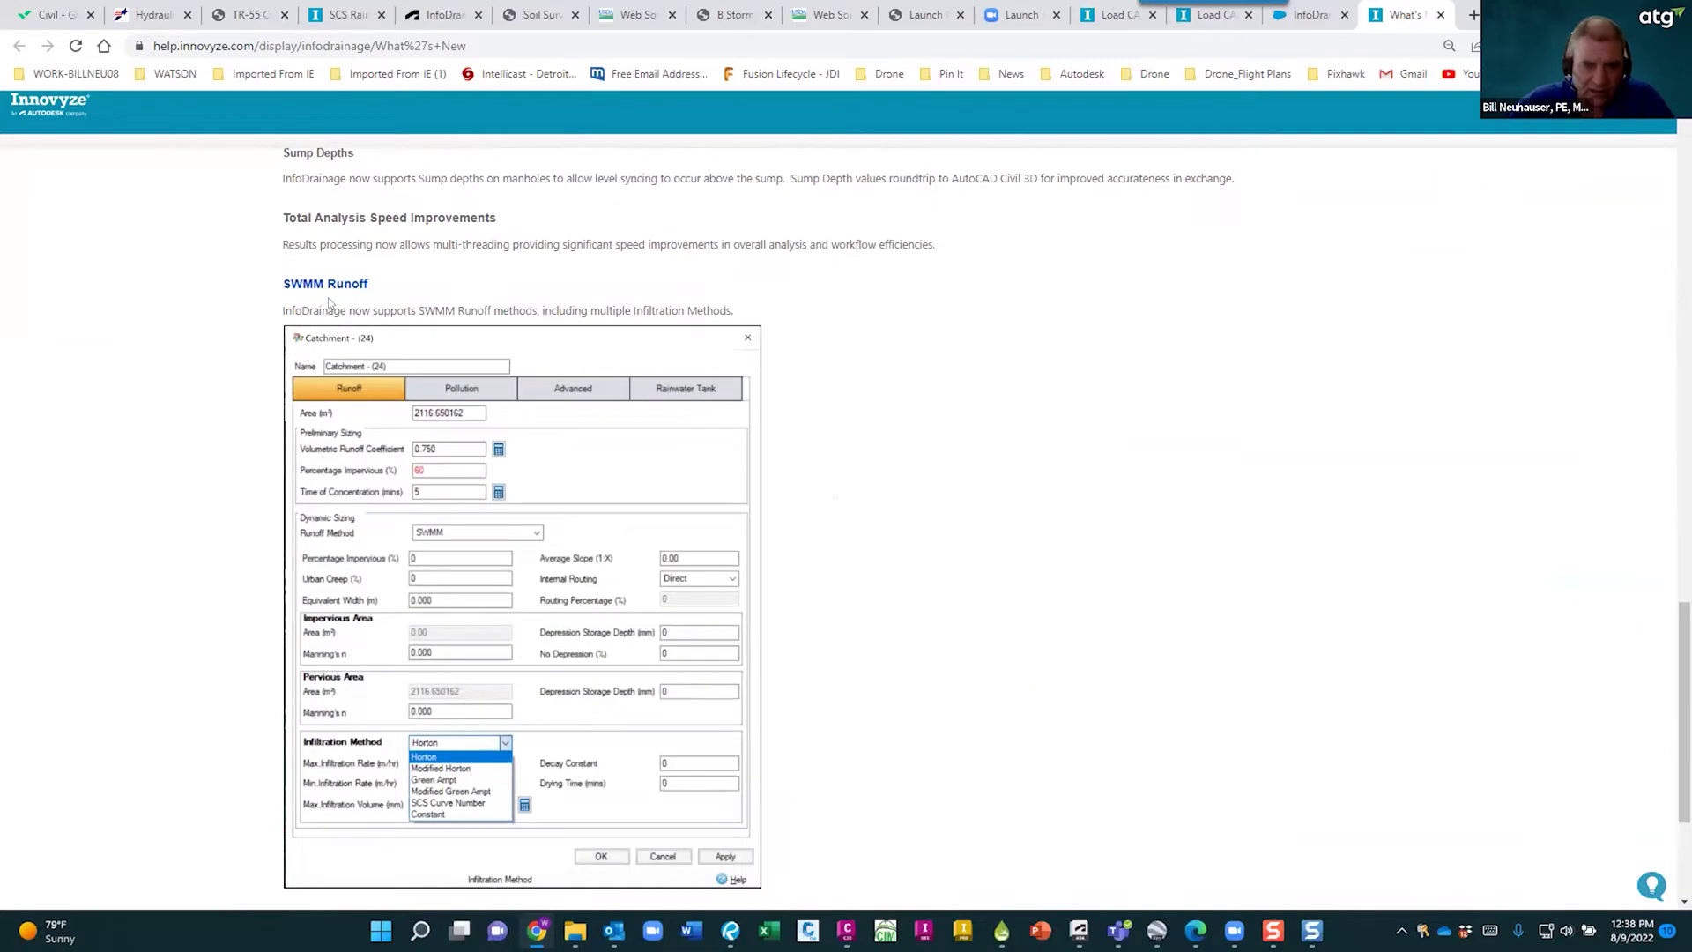
pyautogui.scroll(-2, 790, 563)
pyautogui.scroll(8, 791, 563)
pyautogui.scroll(11, 803, 547)
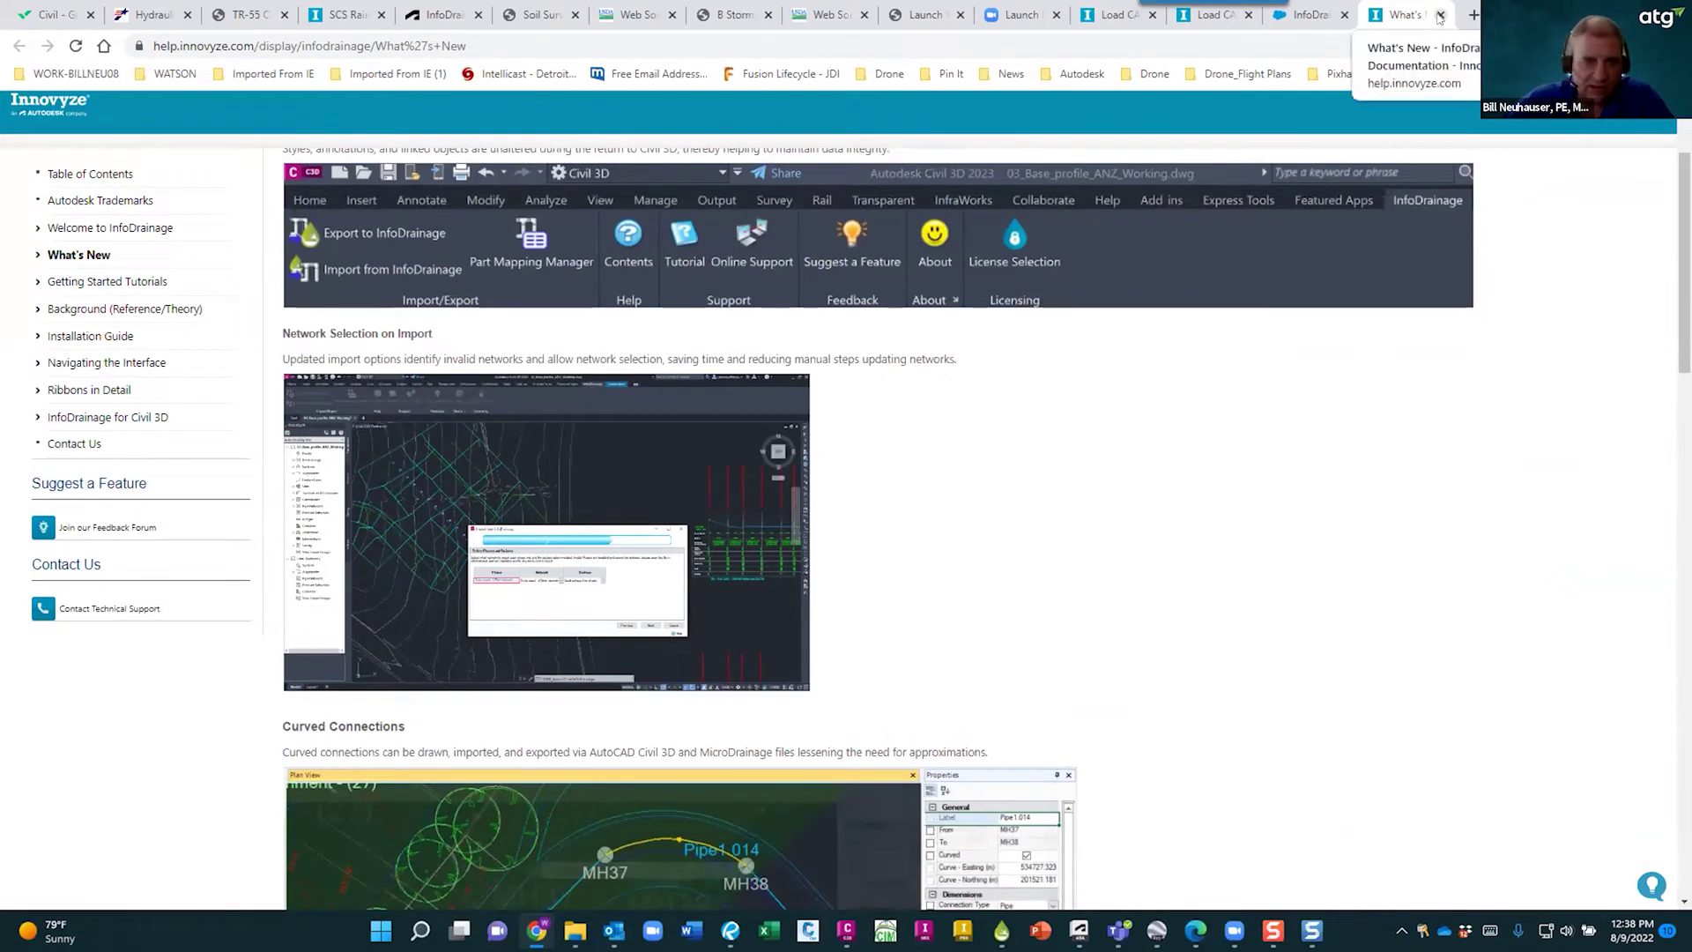
pyautogui.click(1290, 12)
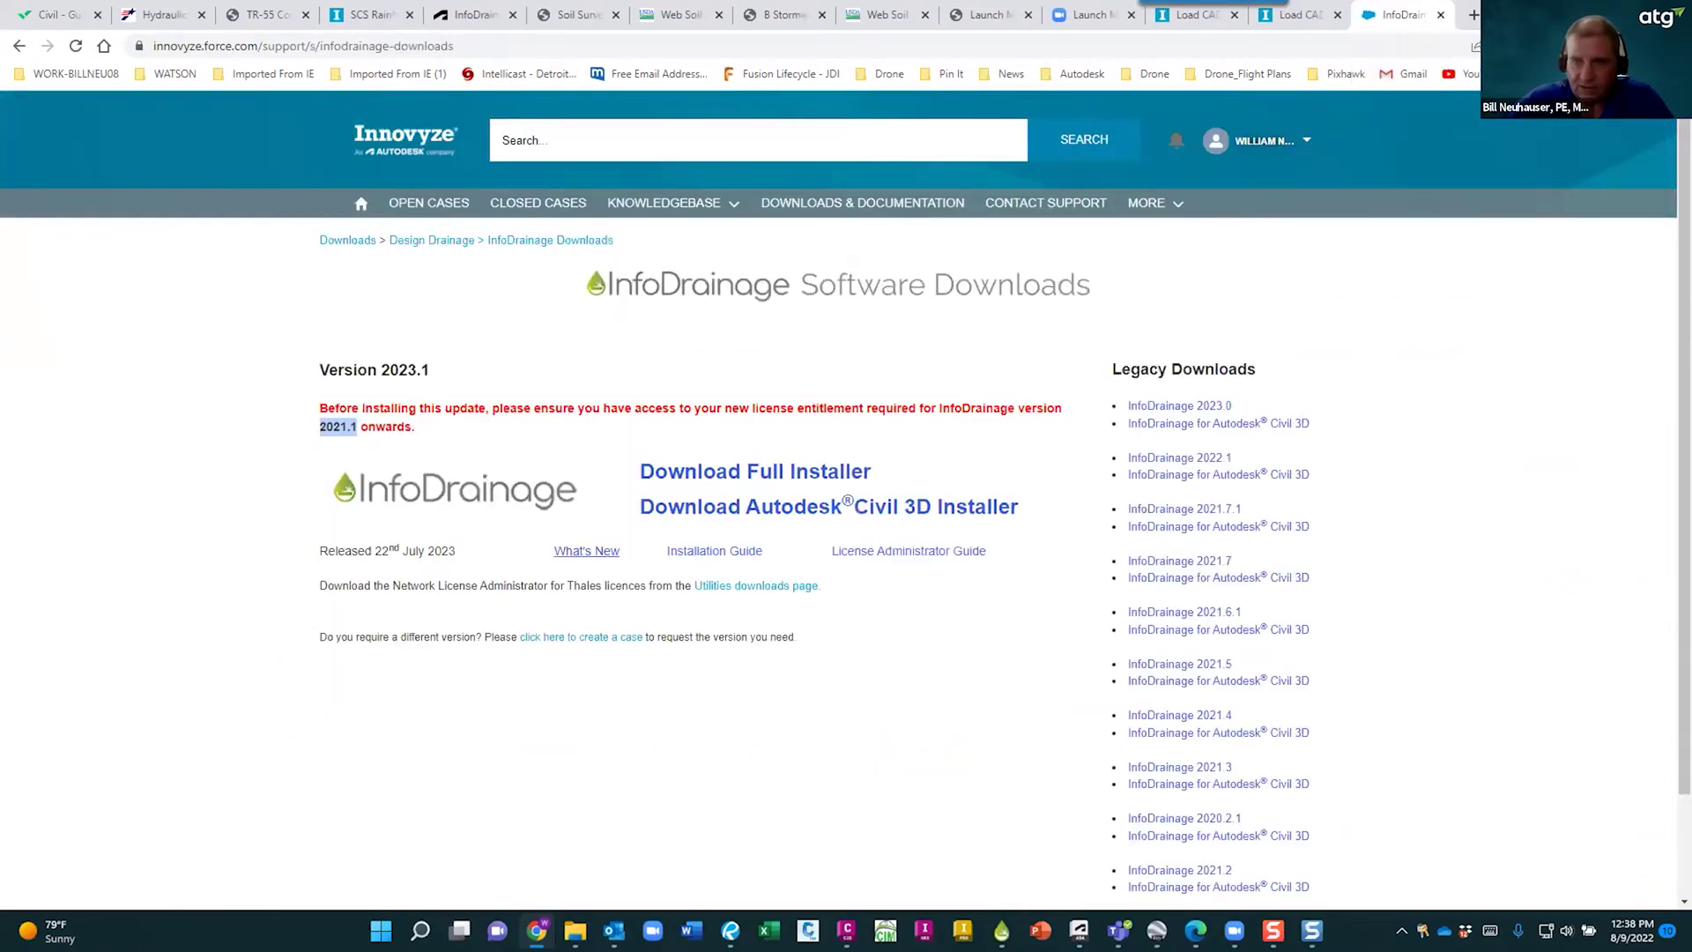
pyautogui.hotkey('alt', 'Tab')
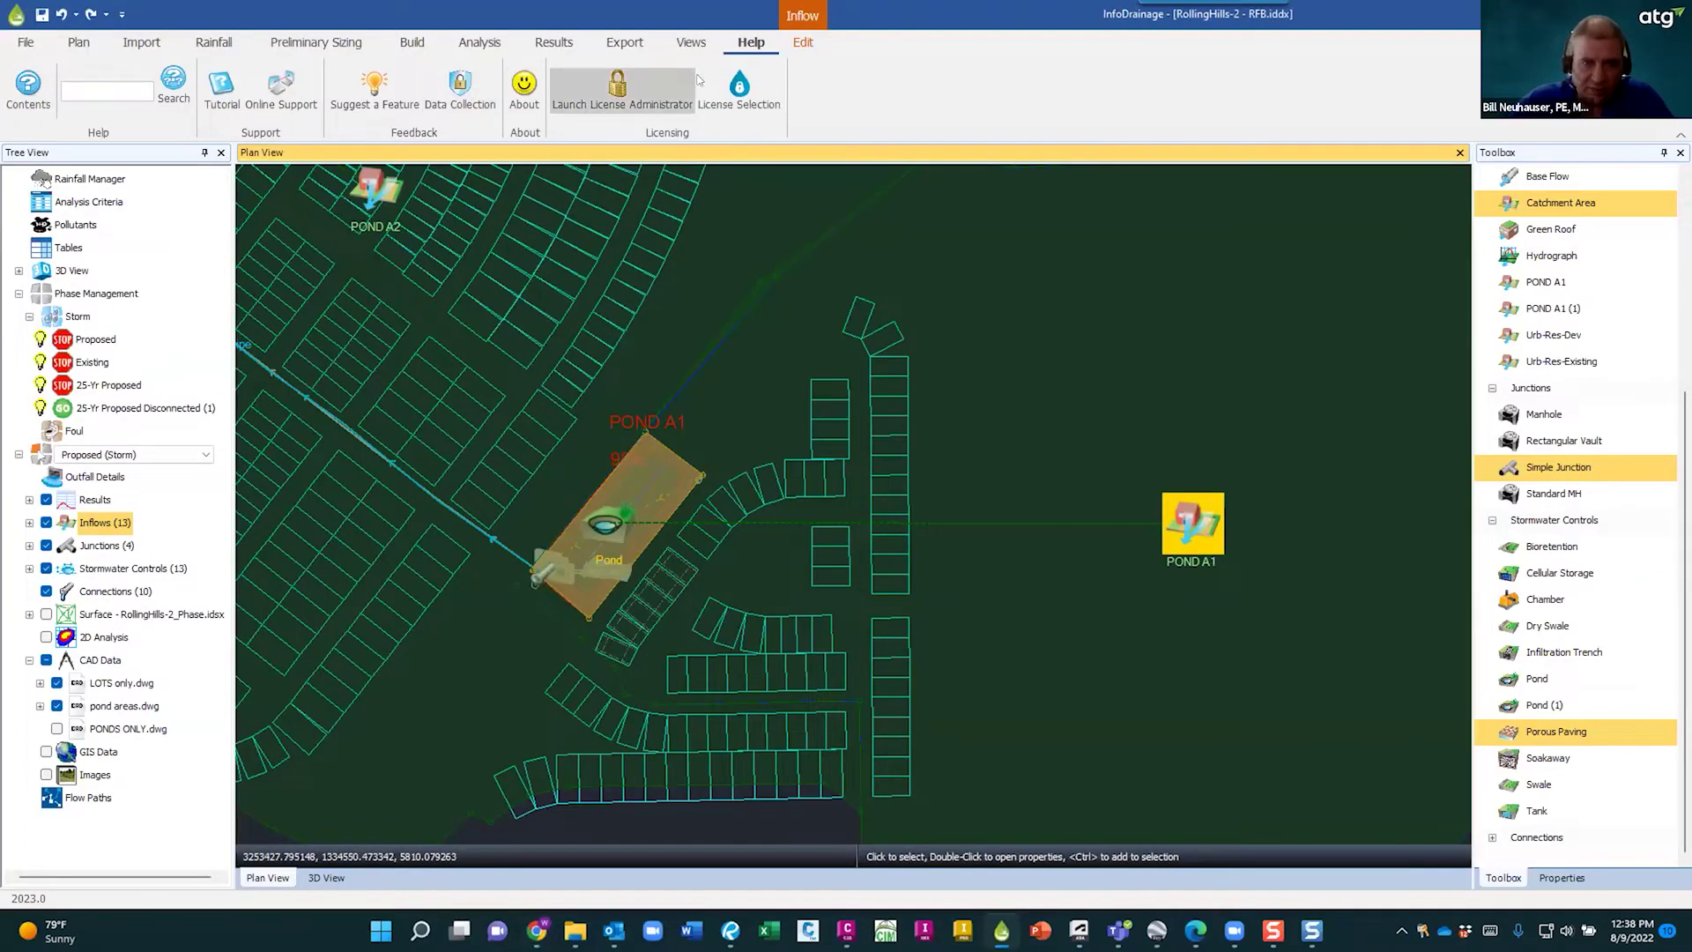
# - Reopen the online support site, return to InfoDrainage, and clear the POND A1 inflow selection
pyautogui.click(287, 91)
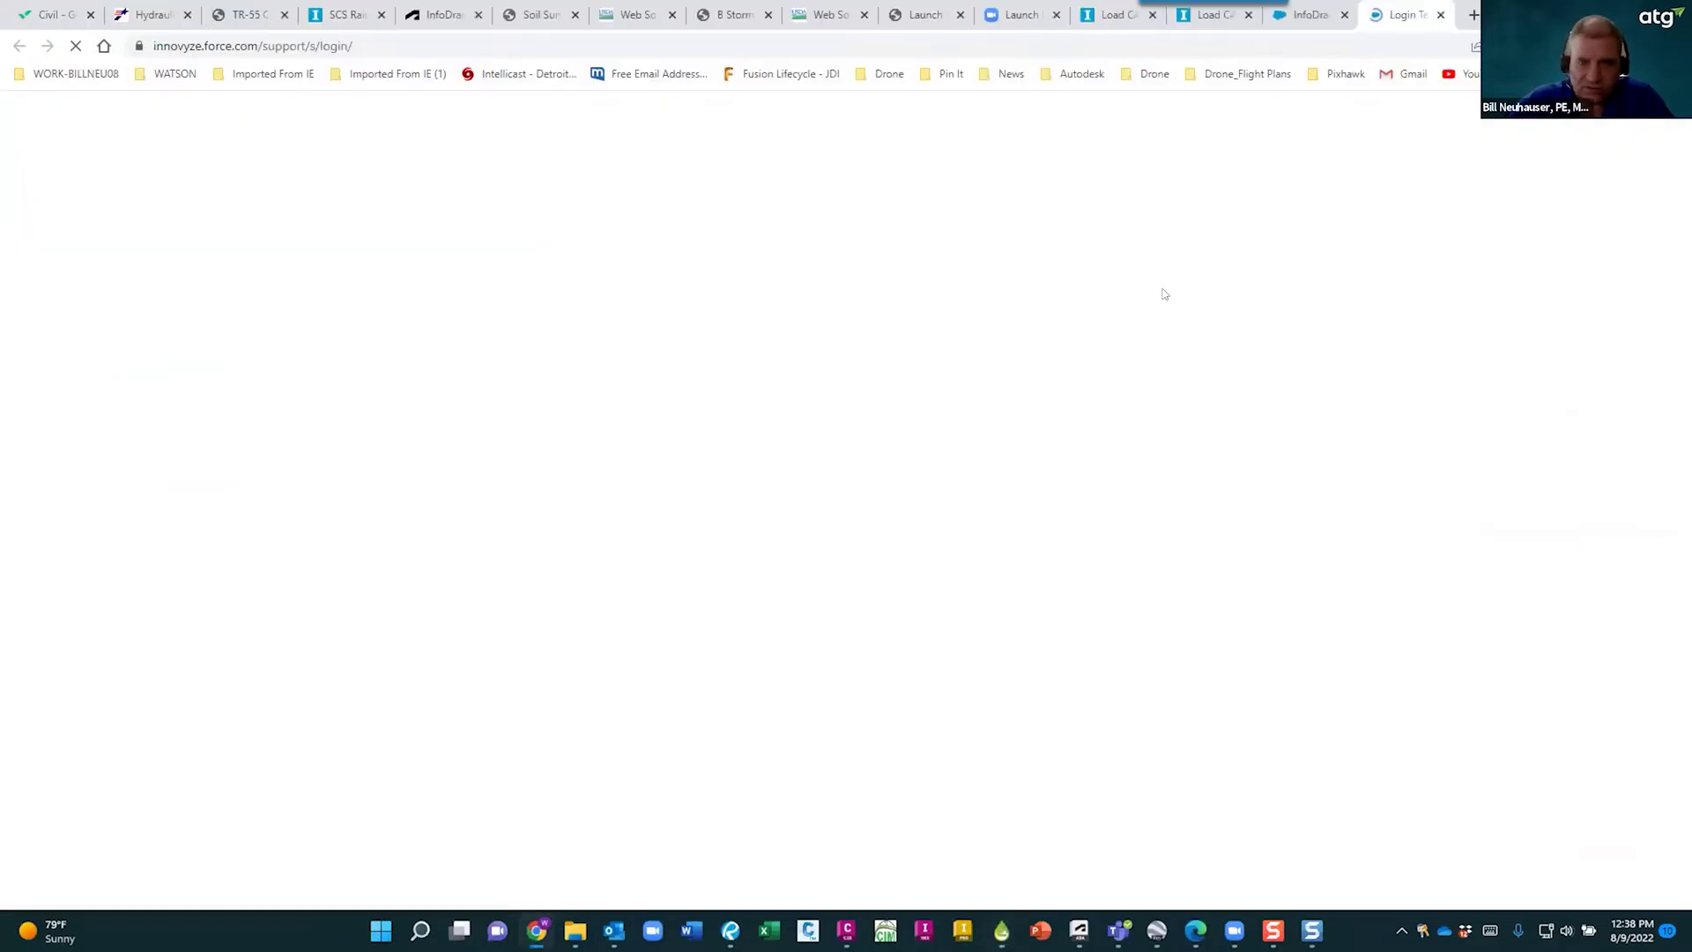
pyautogui.hotkey('alt', 'Tab')
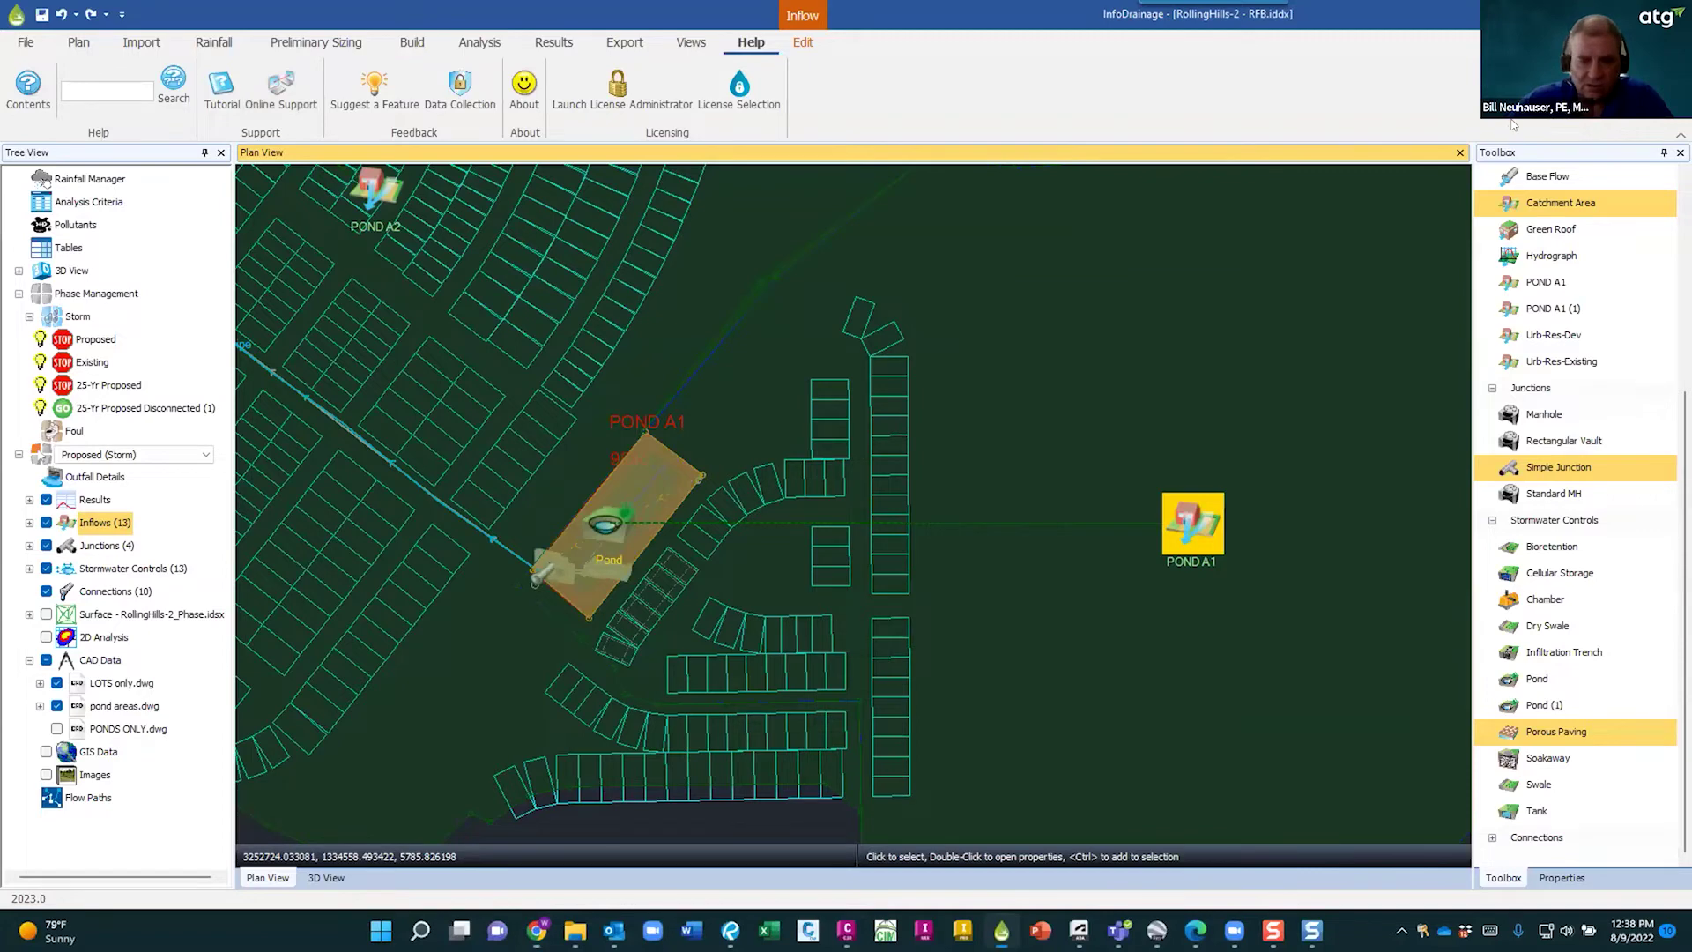
pyautogui.click(484, 419)
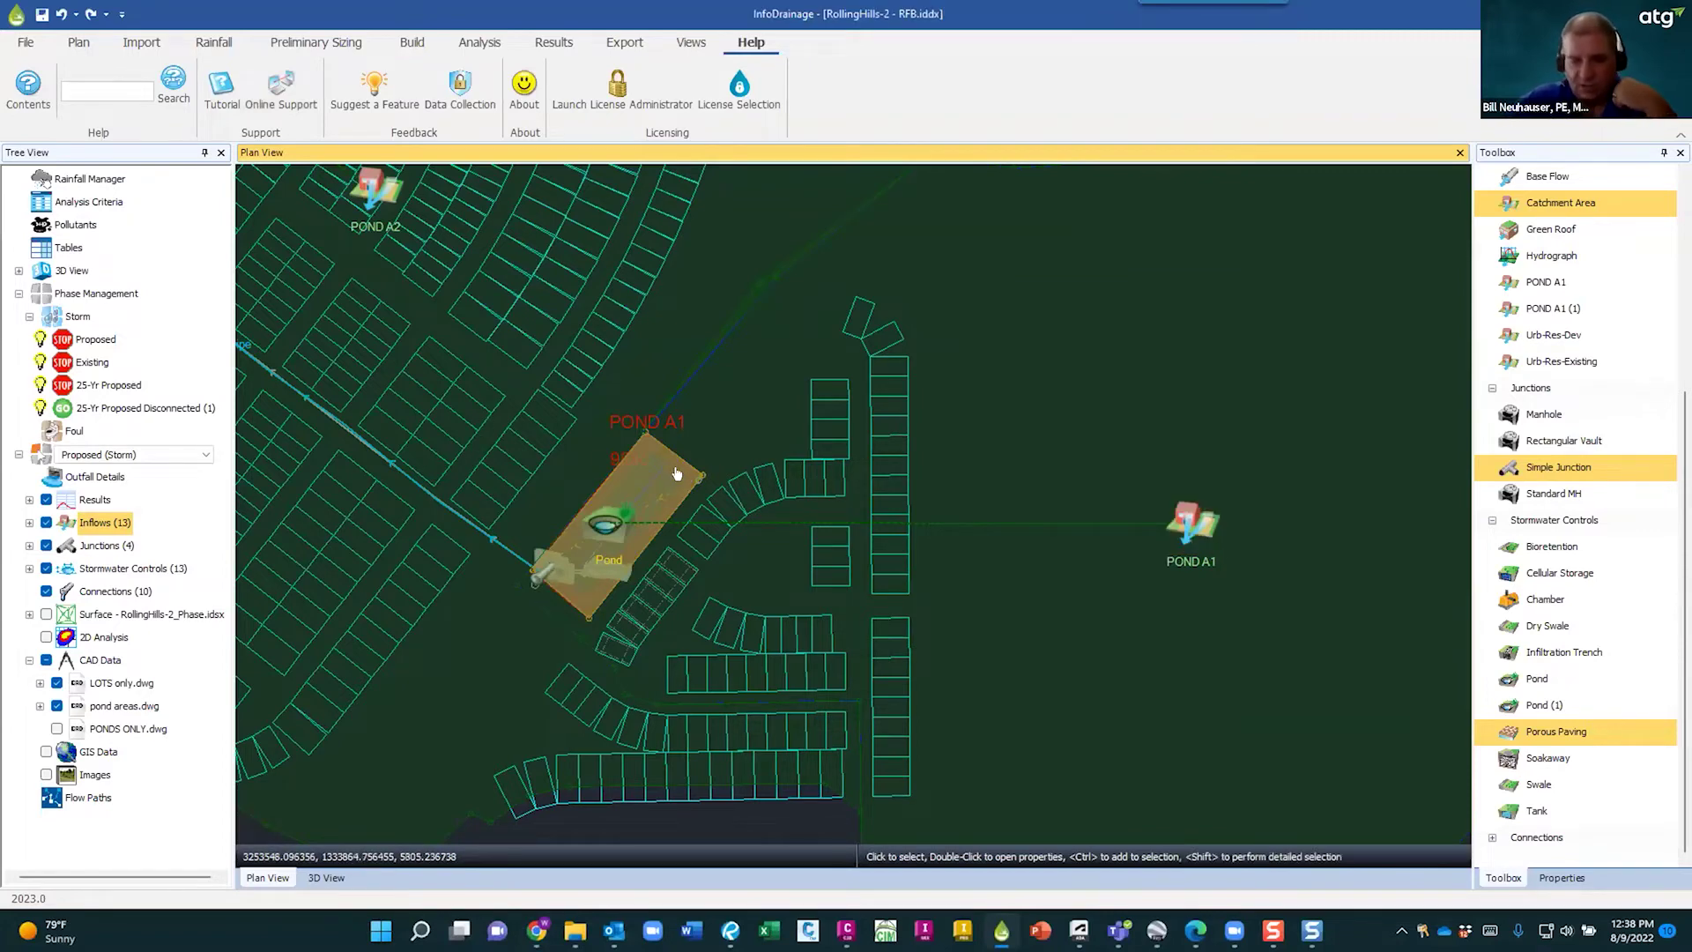
pyautogui.scroll(-2, 681, 473)
pyautogui.scroll(-1, 801, 520)
pyautogui.scroll(2, 801, 521)
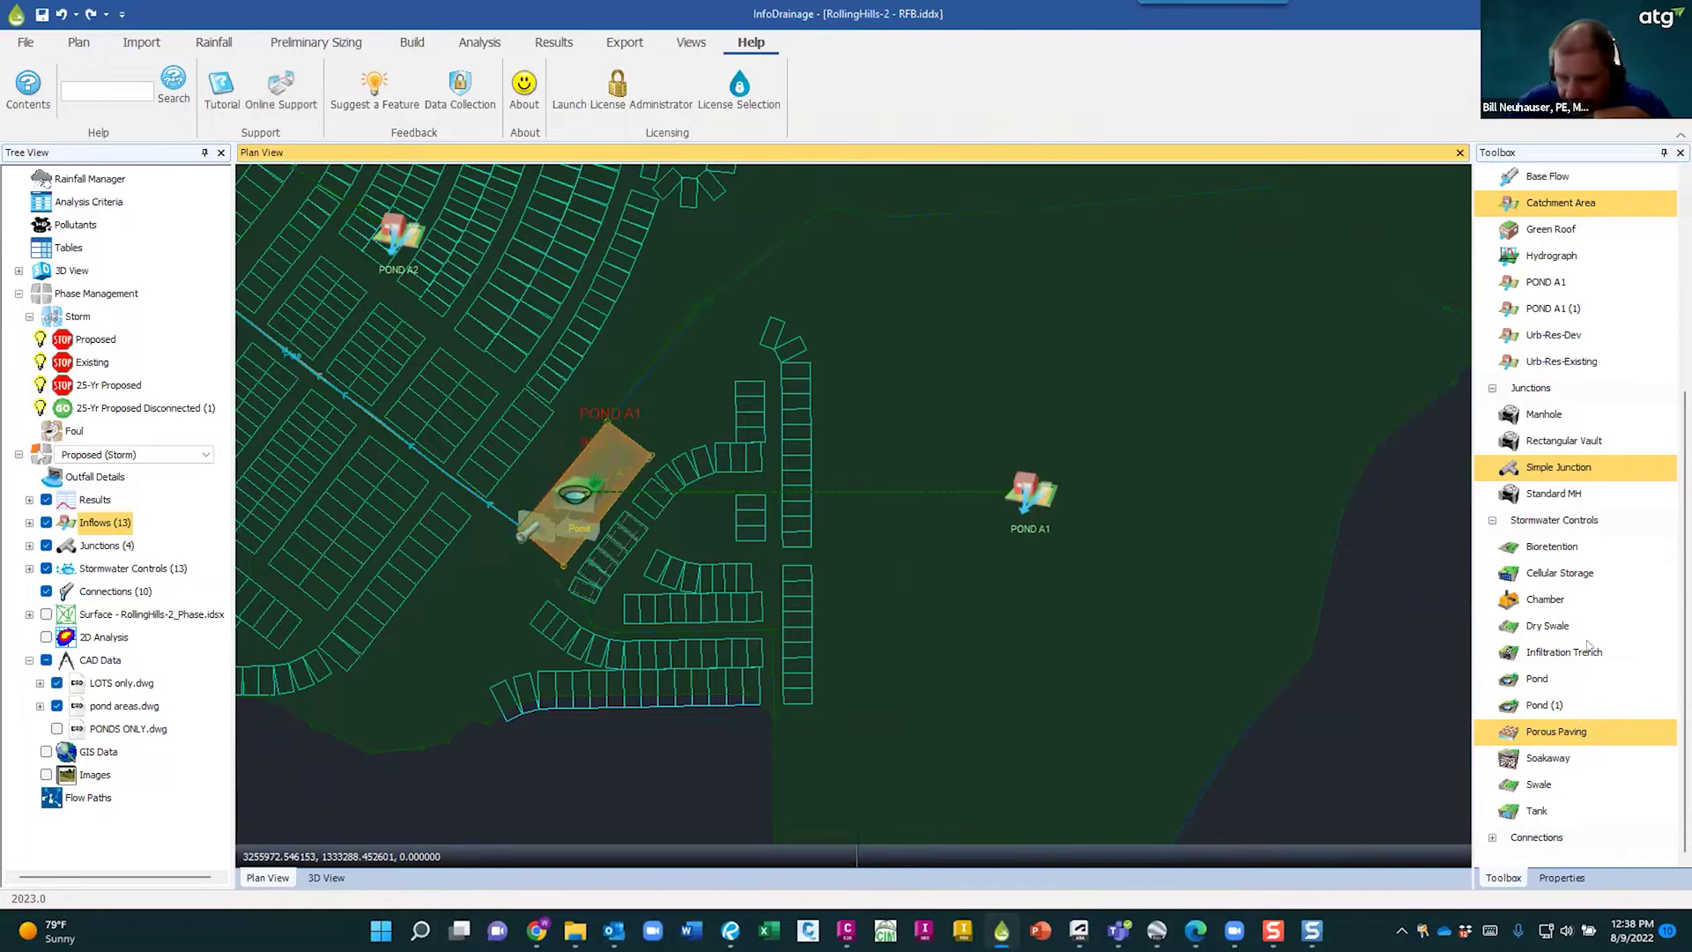
# - Pick Bioretention in the Toolbox and zoom out to show the whole RollingHills-2 layout
pyautogui.click(1558, 521)
pyautogui.click(1548, 547)
pyautogui.scroll(-5, 1001, 547)
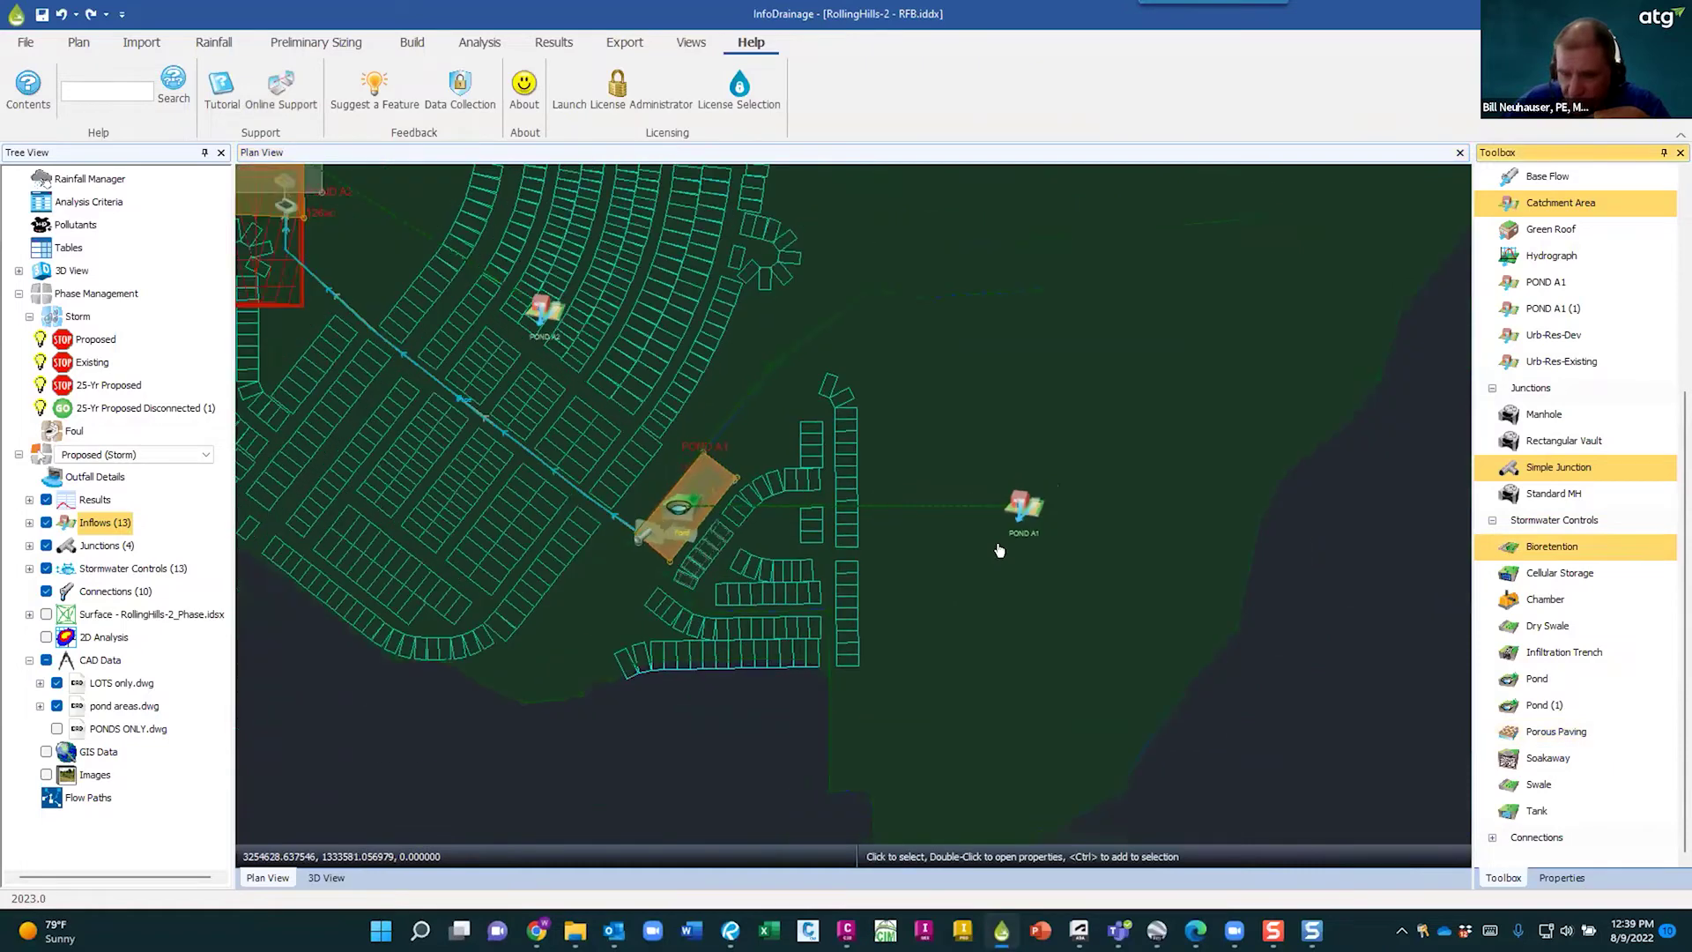
pyautogui.rightClick(1180, 566)
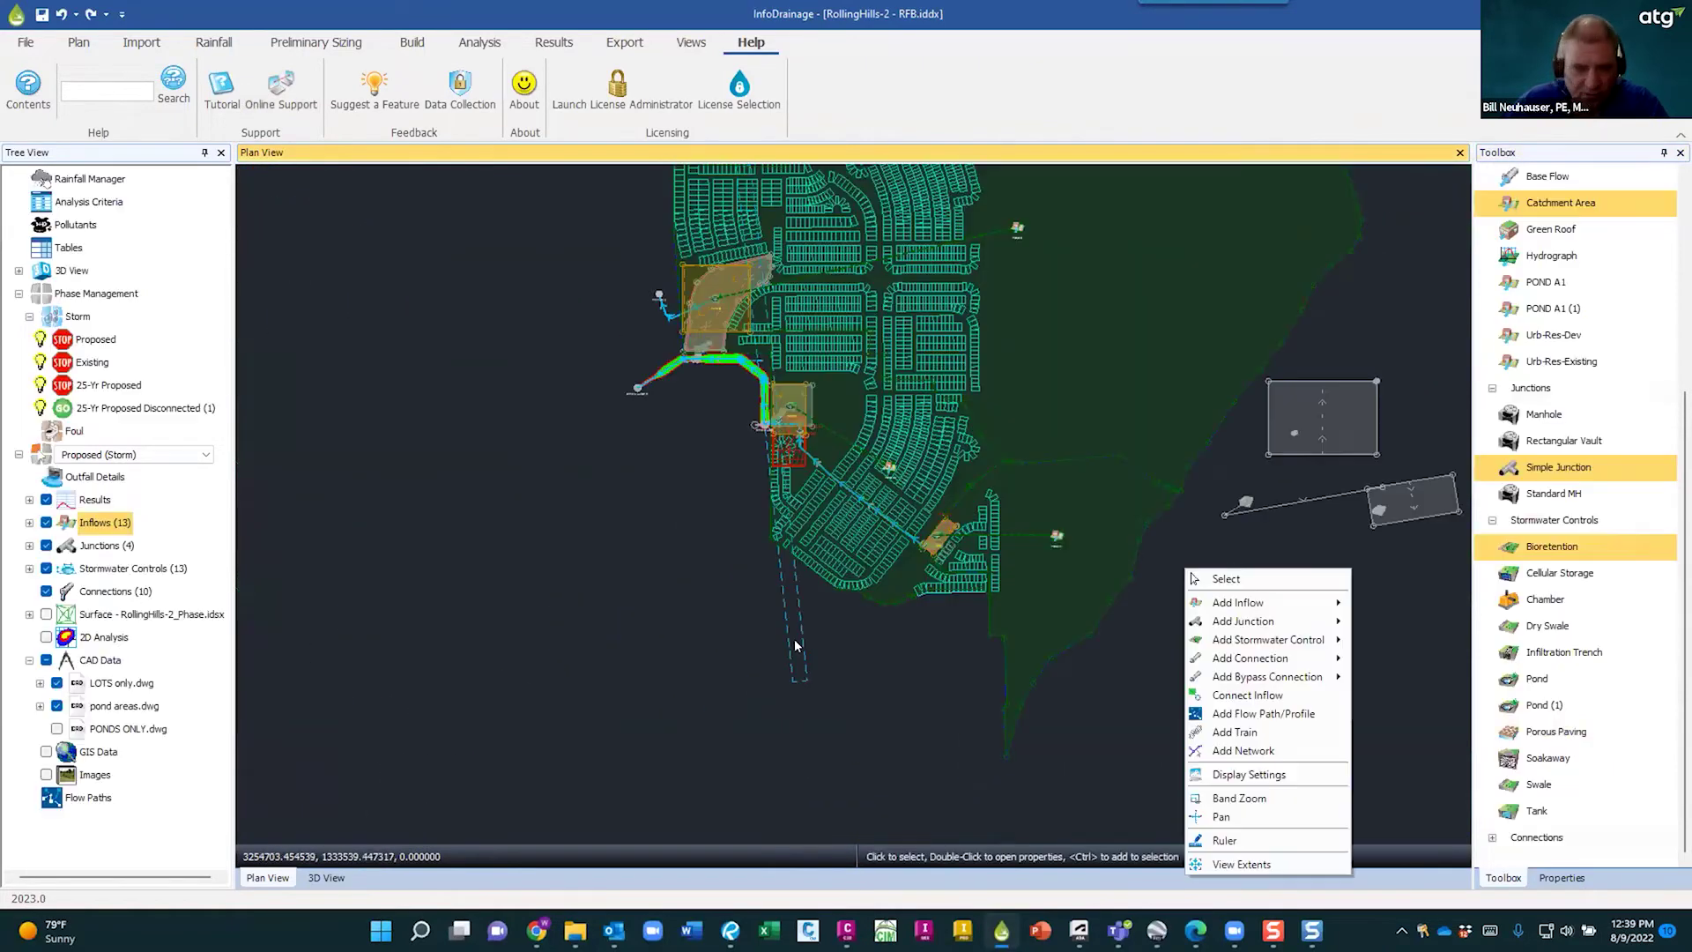
pyautogui.press('Escape')
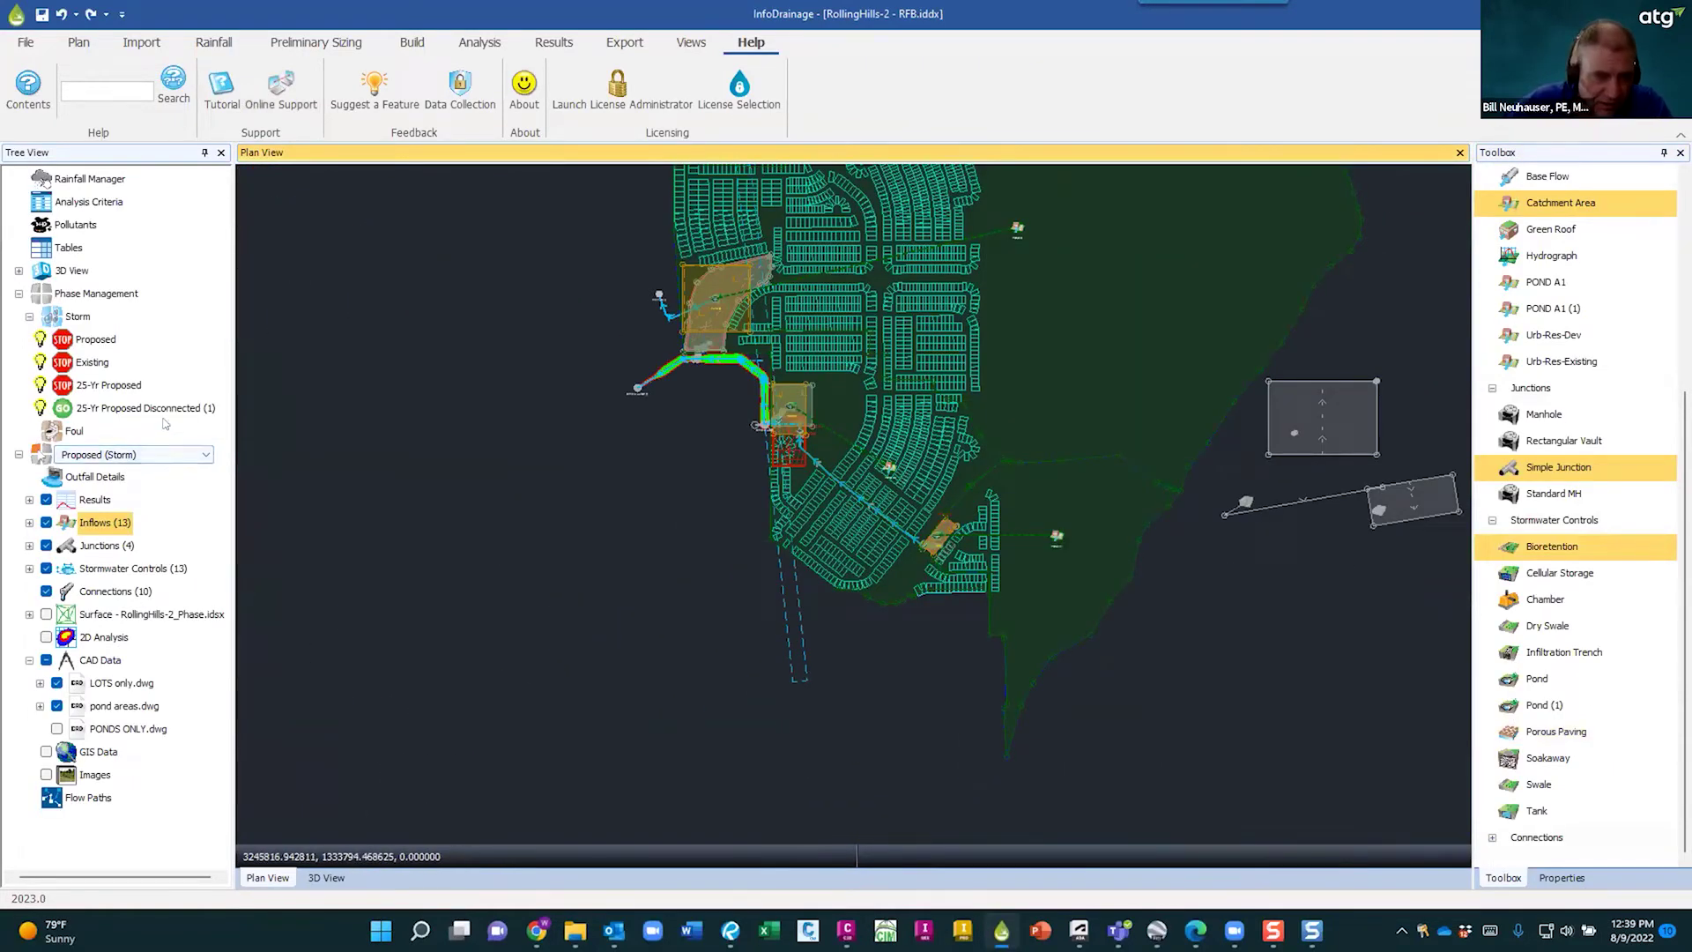
# - Switch between the 25-Yr Proposed (Storm) and 25-Yr Proposed Disconnected phases
pyautogui.click(199, 448)
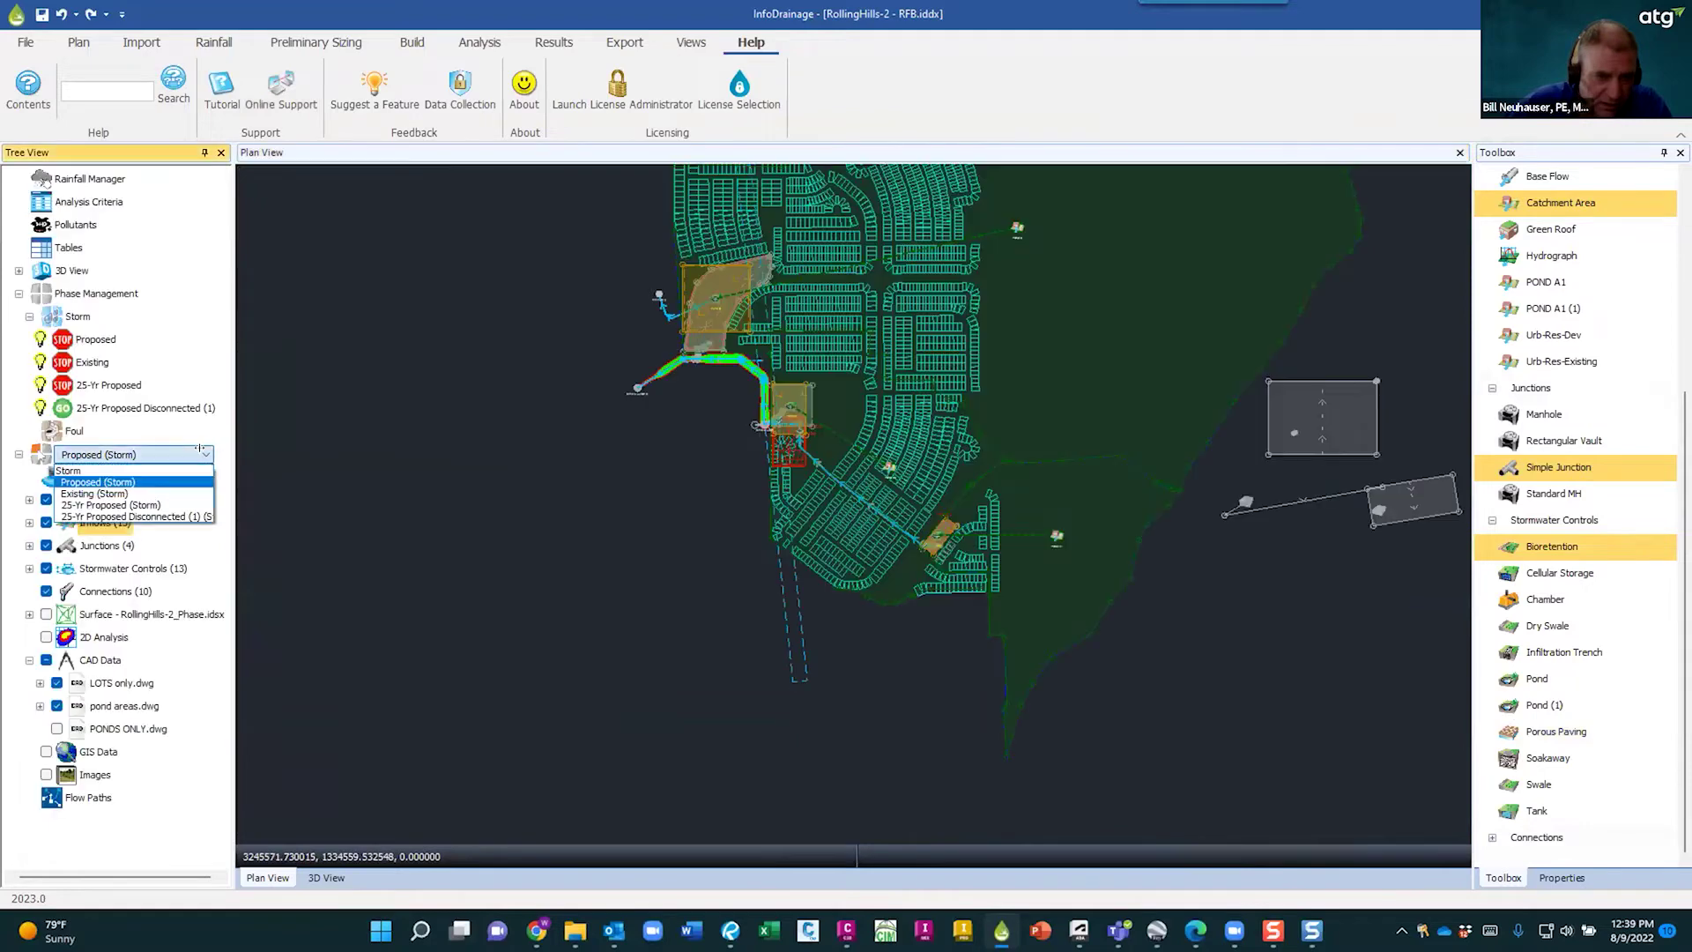
pyautogui.click(144, 459)
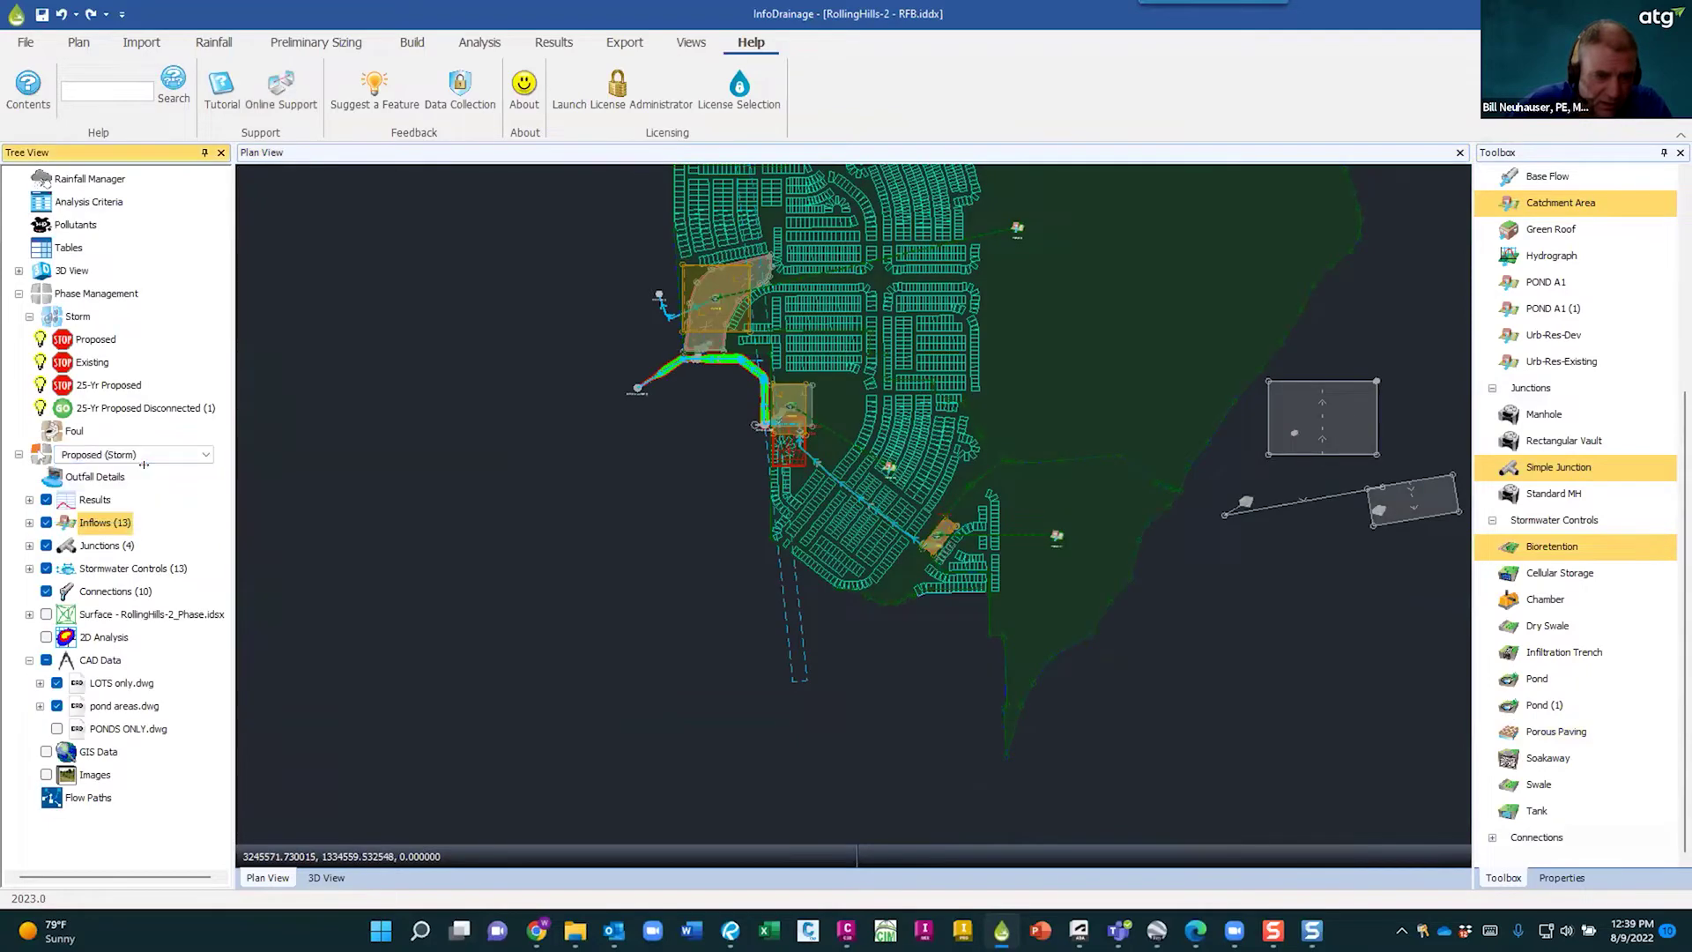
pyautogui.click(198, 449)
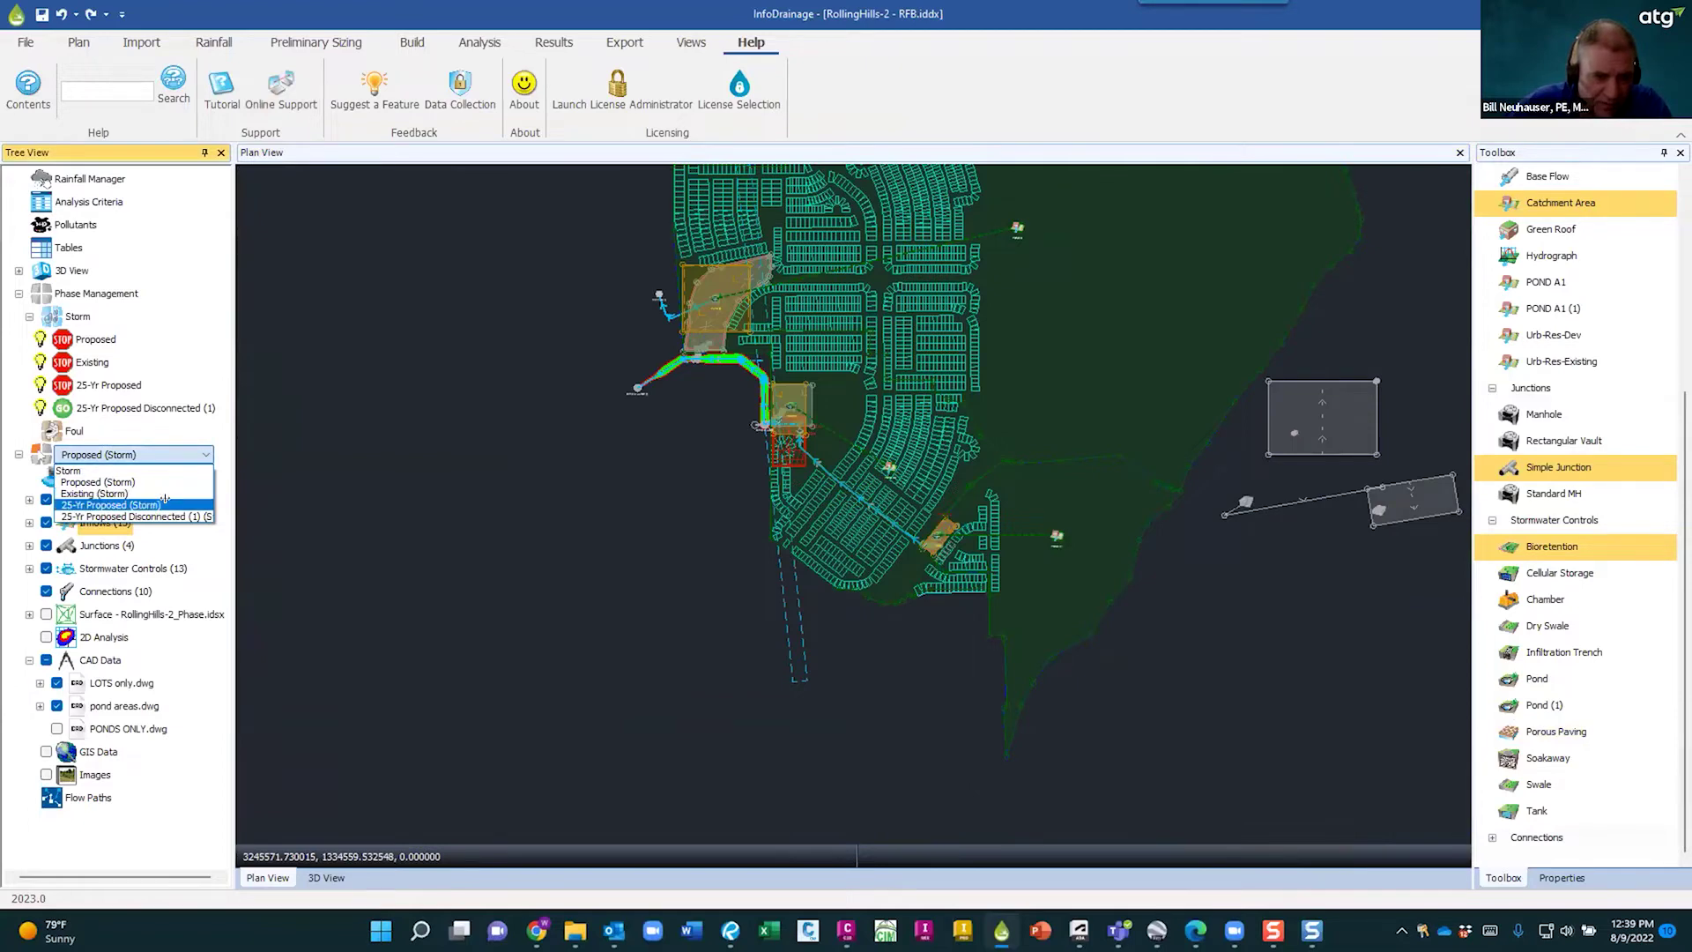
pyautogui.click(165, 503)
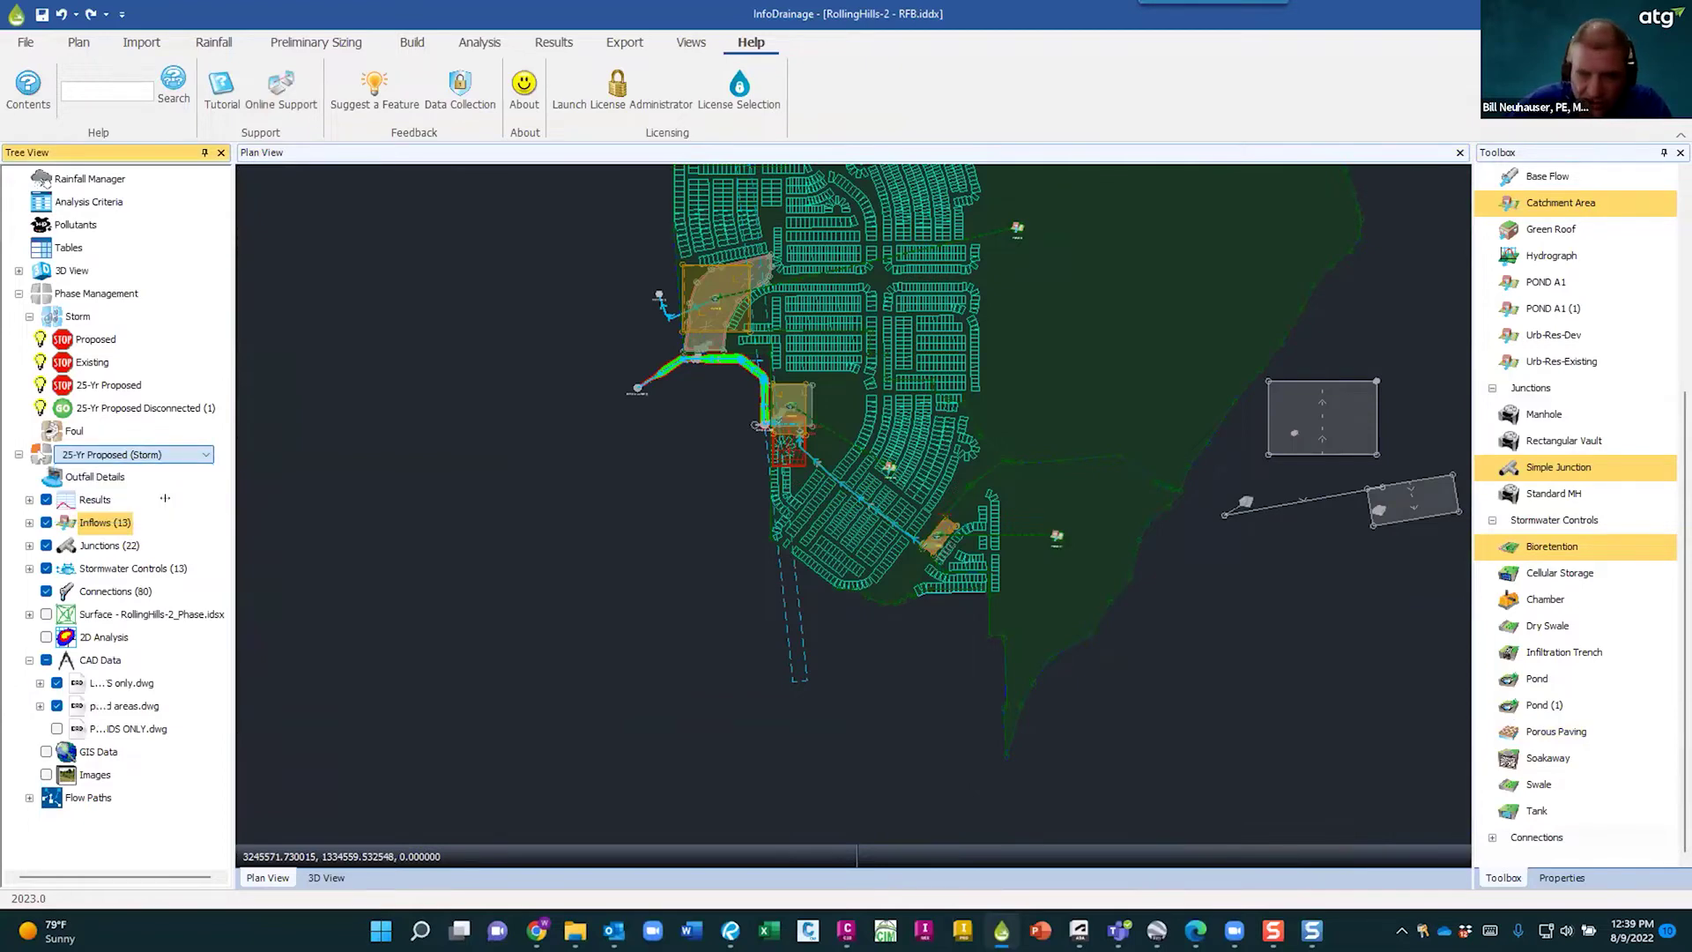
pyautogui.click(184, 454)
pyautogui.click(157, 510)
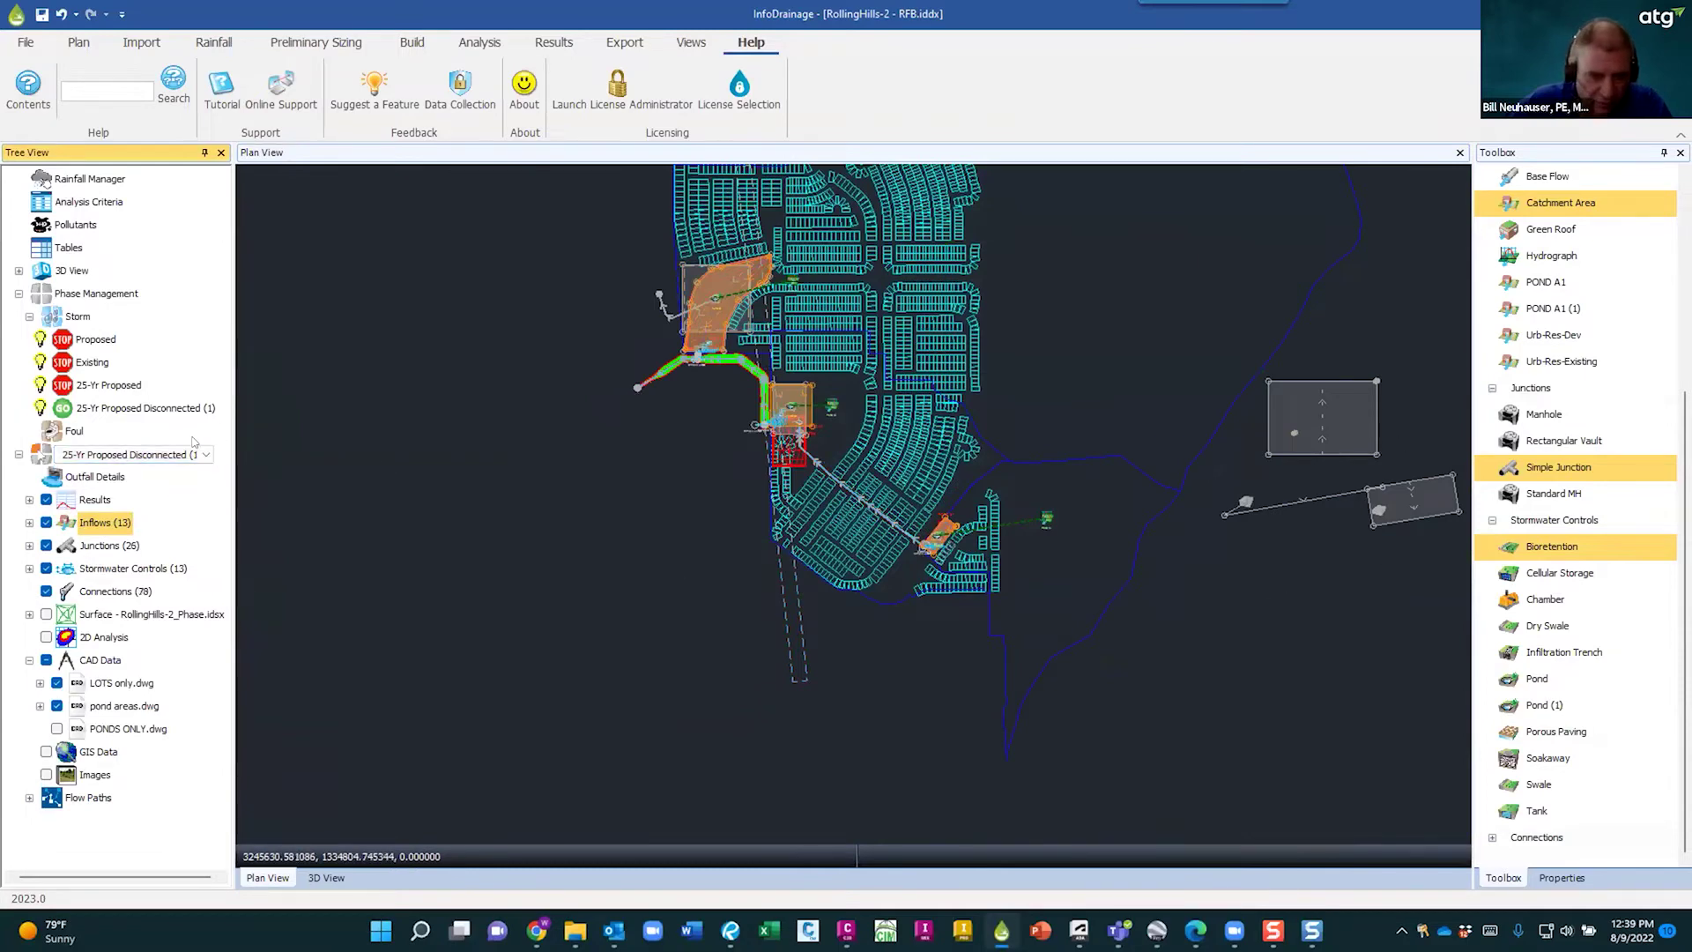
pyautogui.click(171, 454)
pyautogui.click(143, 504)
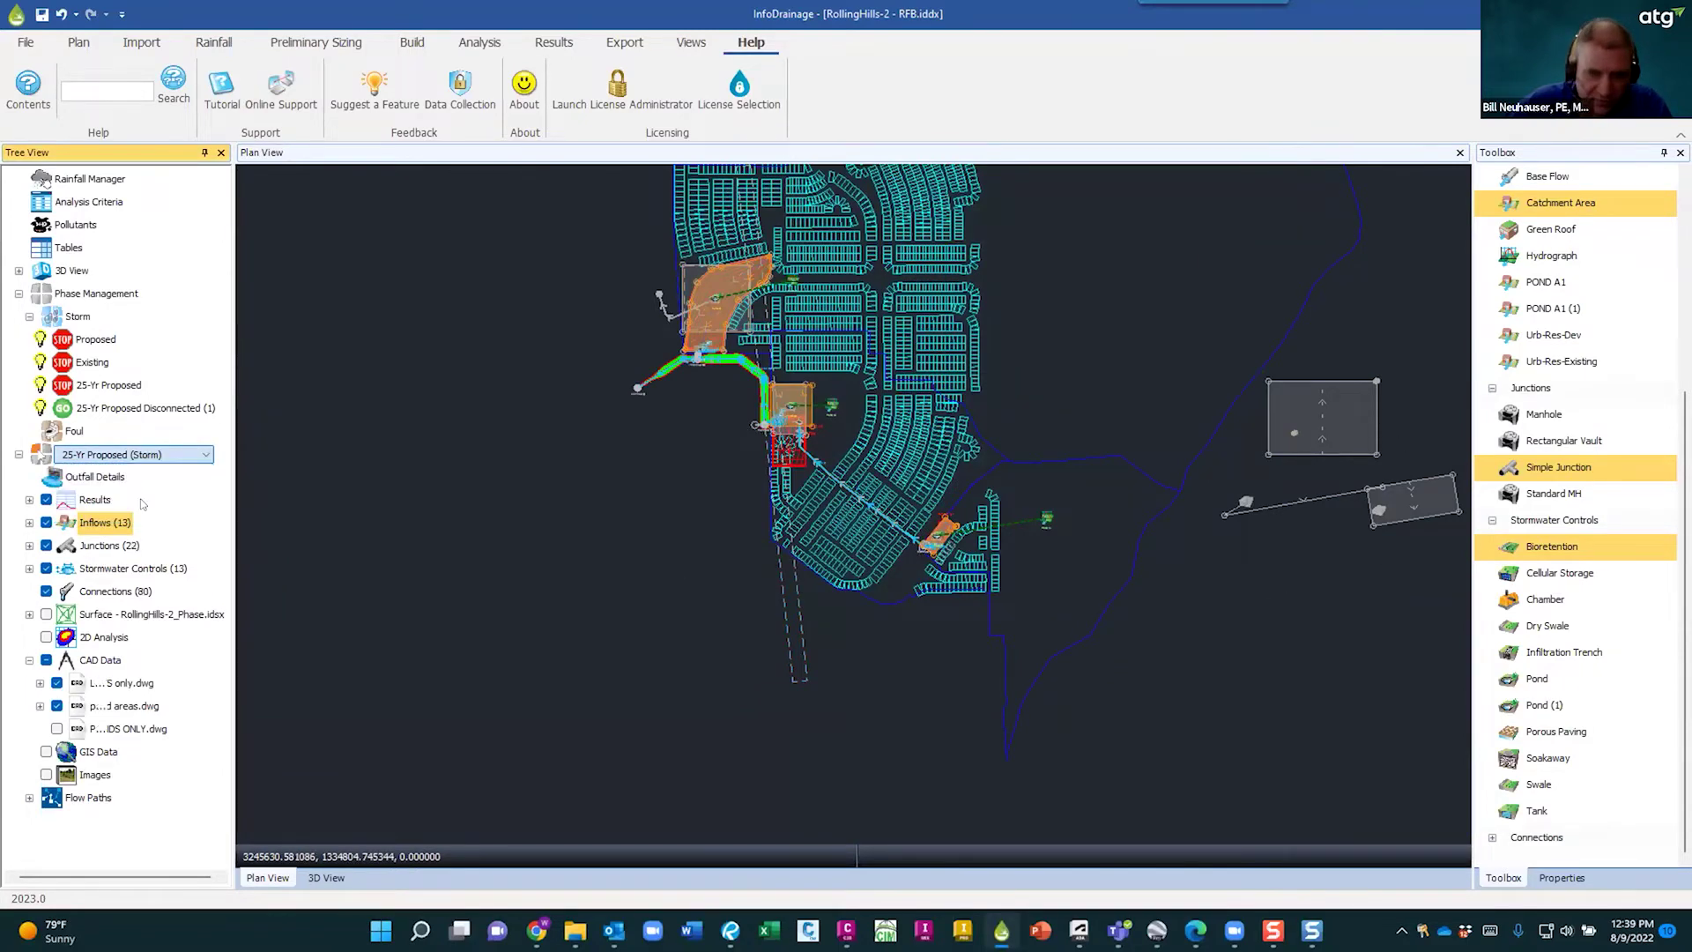
# - Activate the Existing (Storm) phase and center the plan on the orange control outlines
pyautogui.click(194, 455)
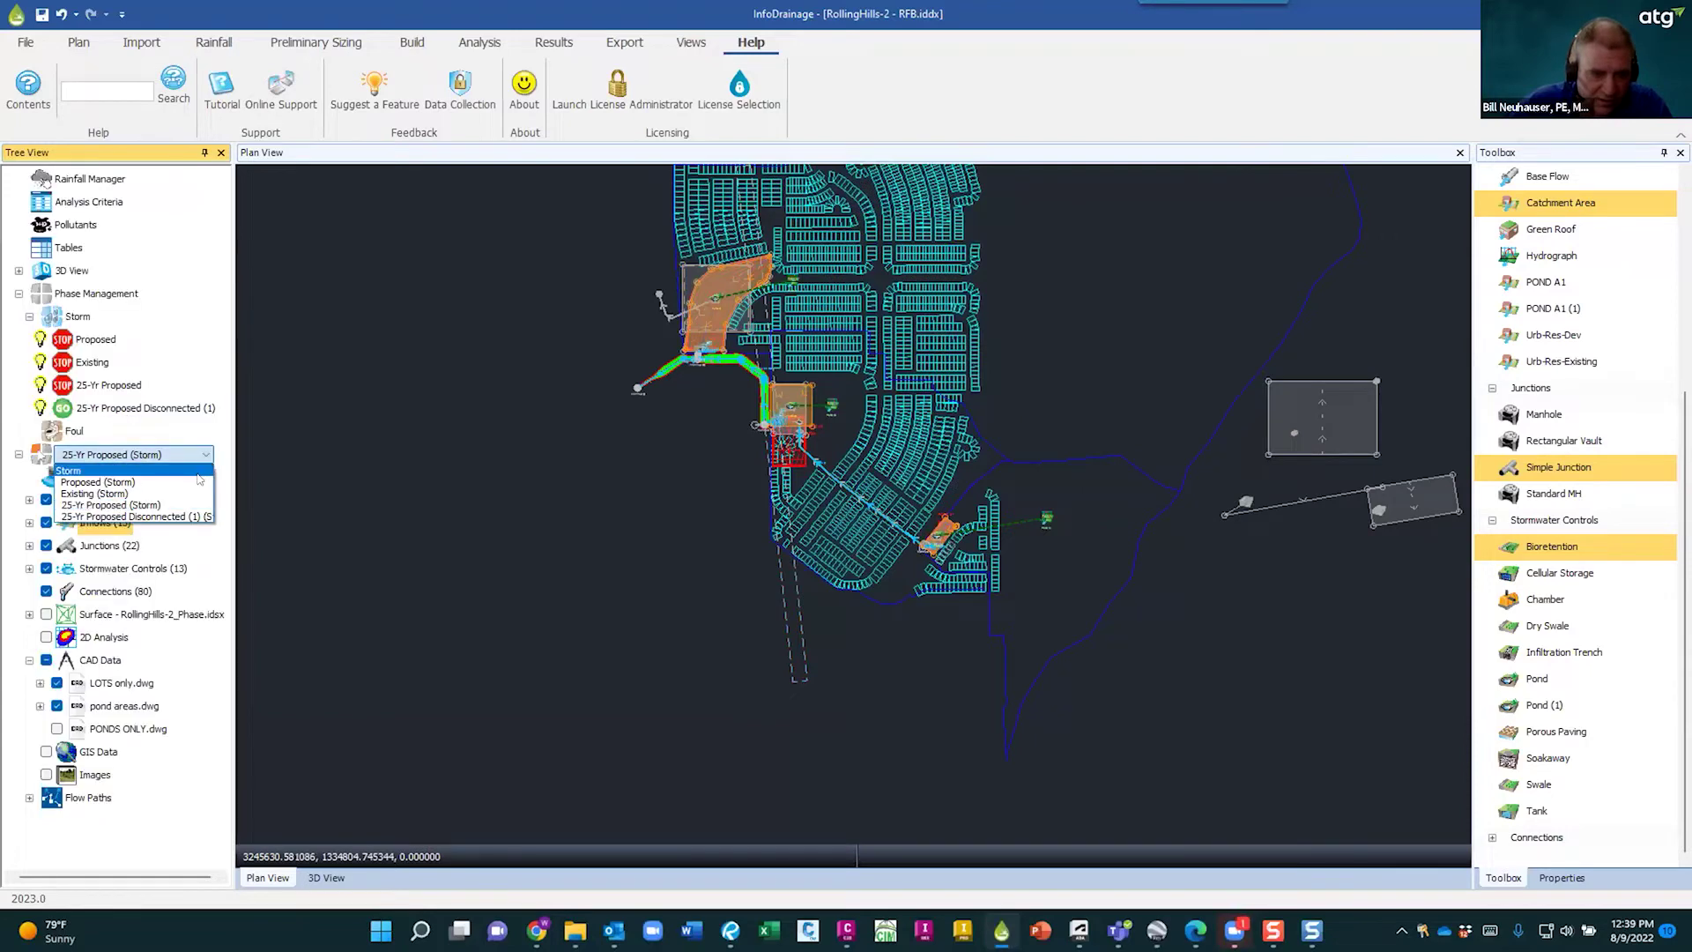
pyautogui.click(177, 494)
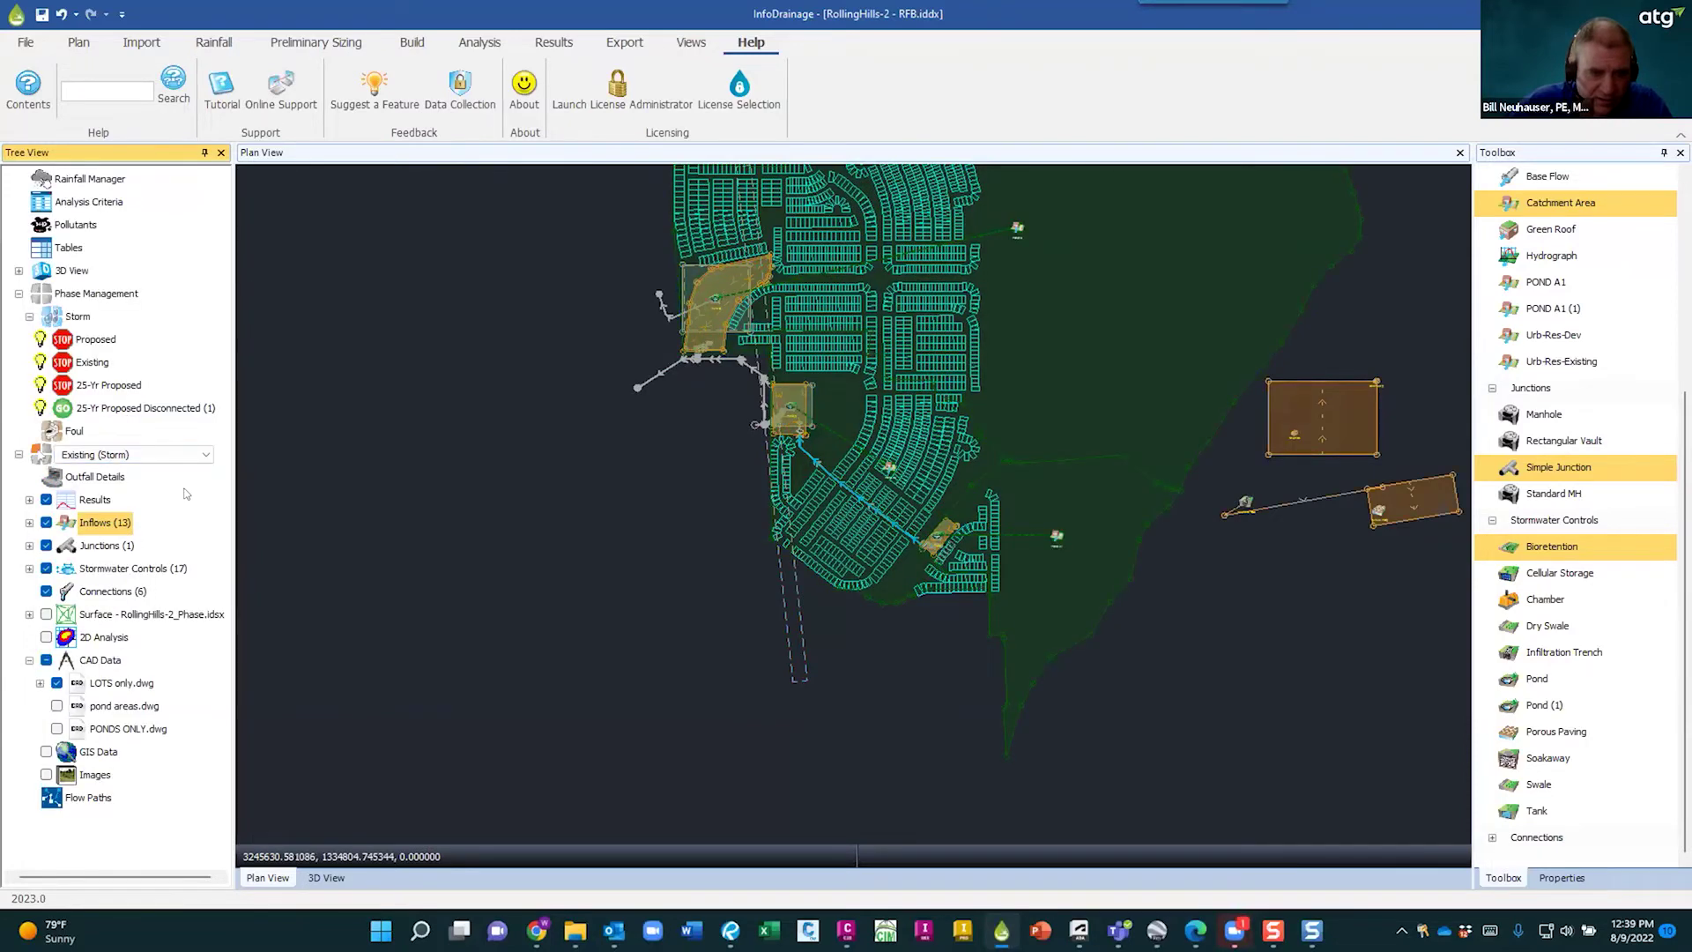
pyautogui.scroll(-2, 1246, 547)
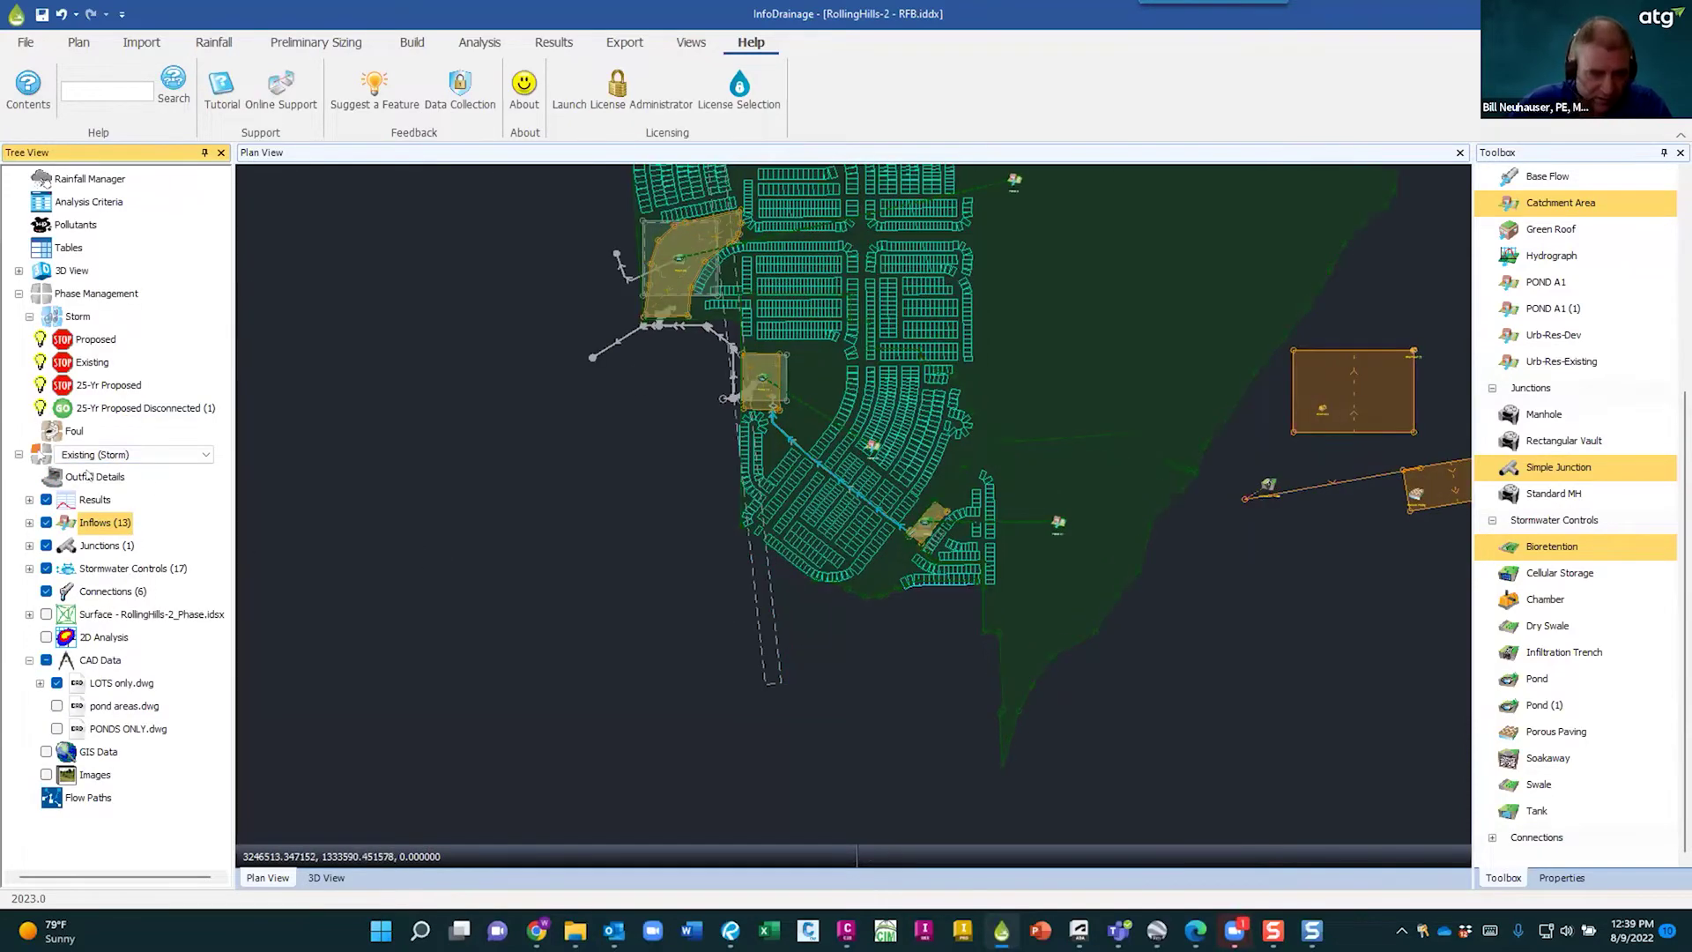
pyautogui.scroll(3, 1247, 547)
pyautogui.moveTo(1190, 577); pyautogui.dragTo(719, 476, button='middle')
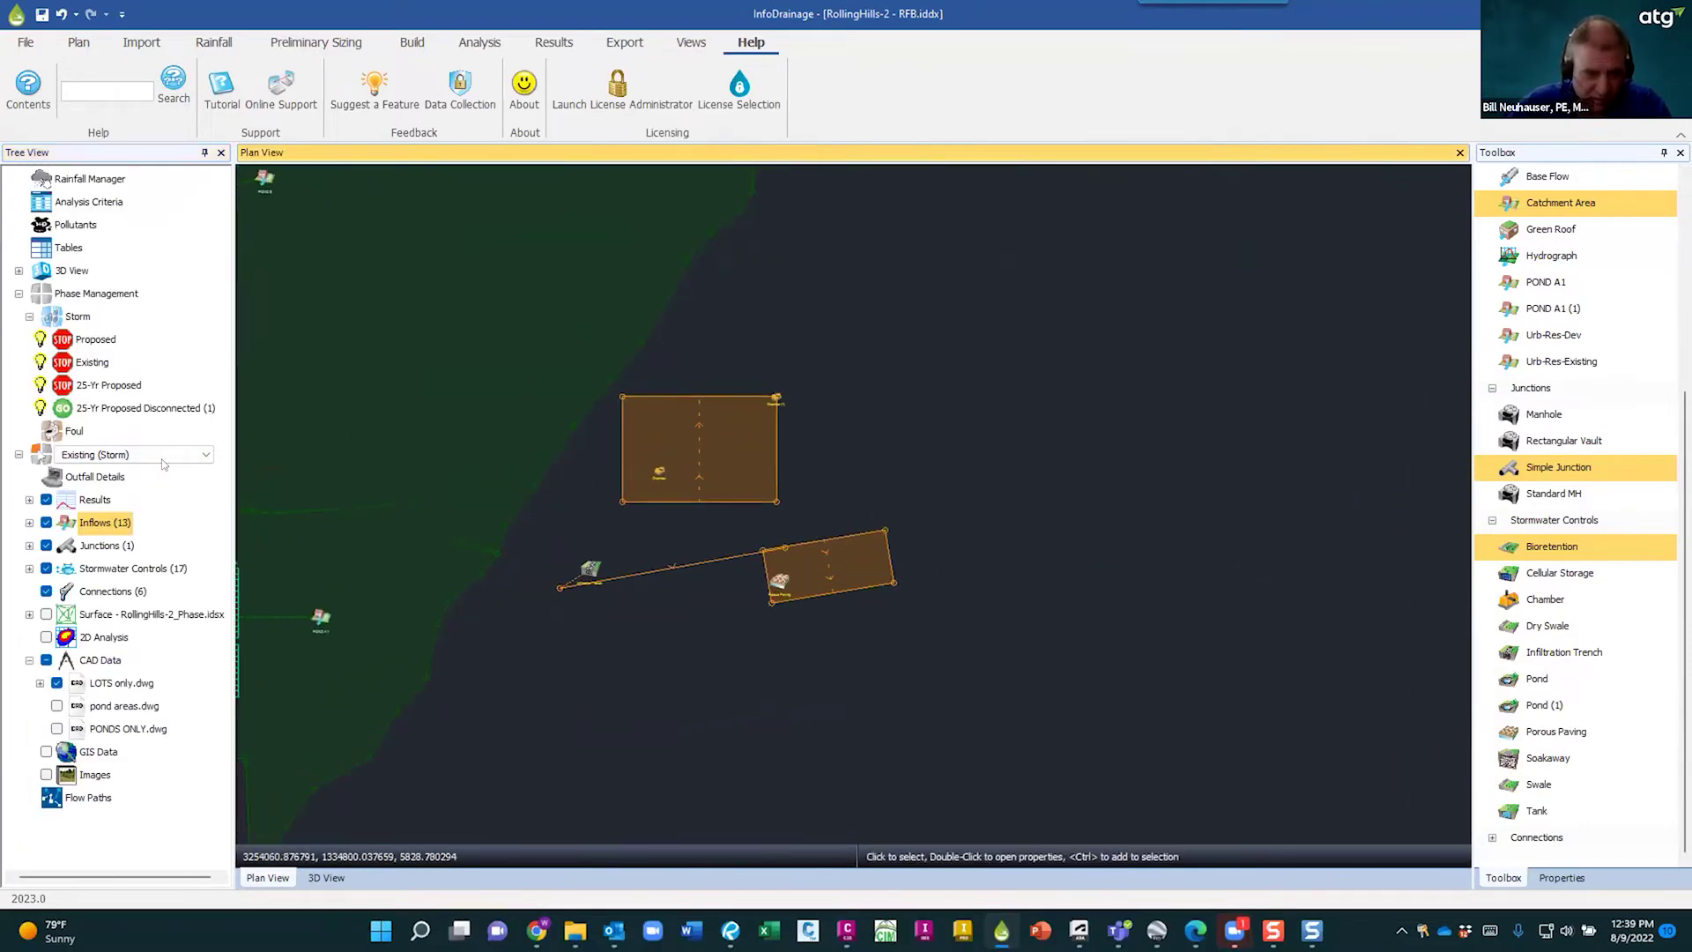
# - Inspect the upper orange control's Duplicate to Phase option, then dismiss it without duplicating
pyautogui.click(757, 475)
pyautogui.rightClick(757, 475)
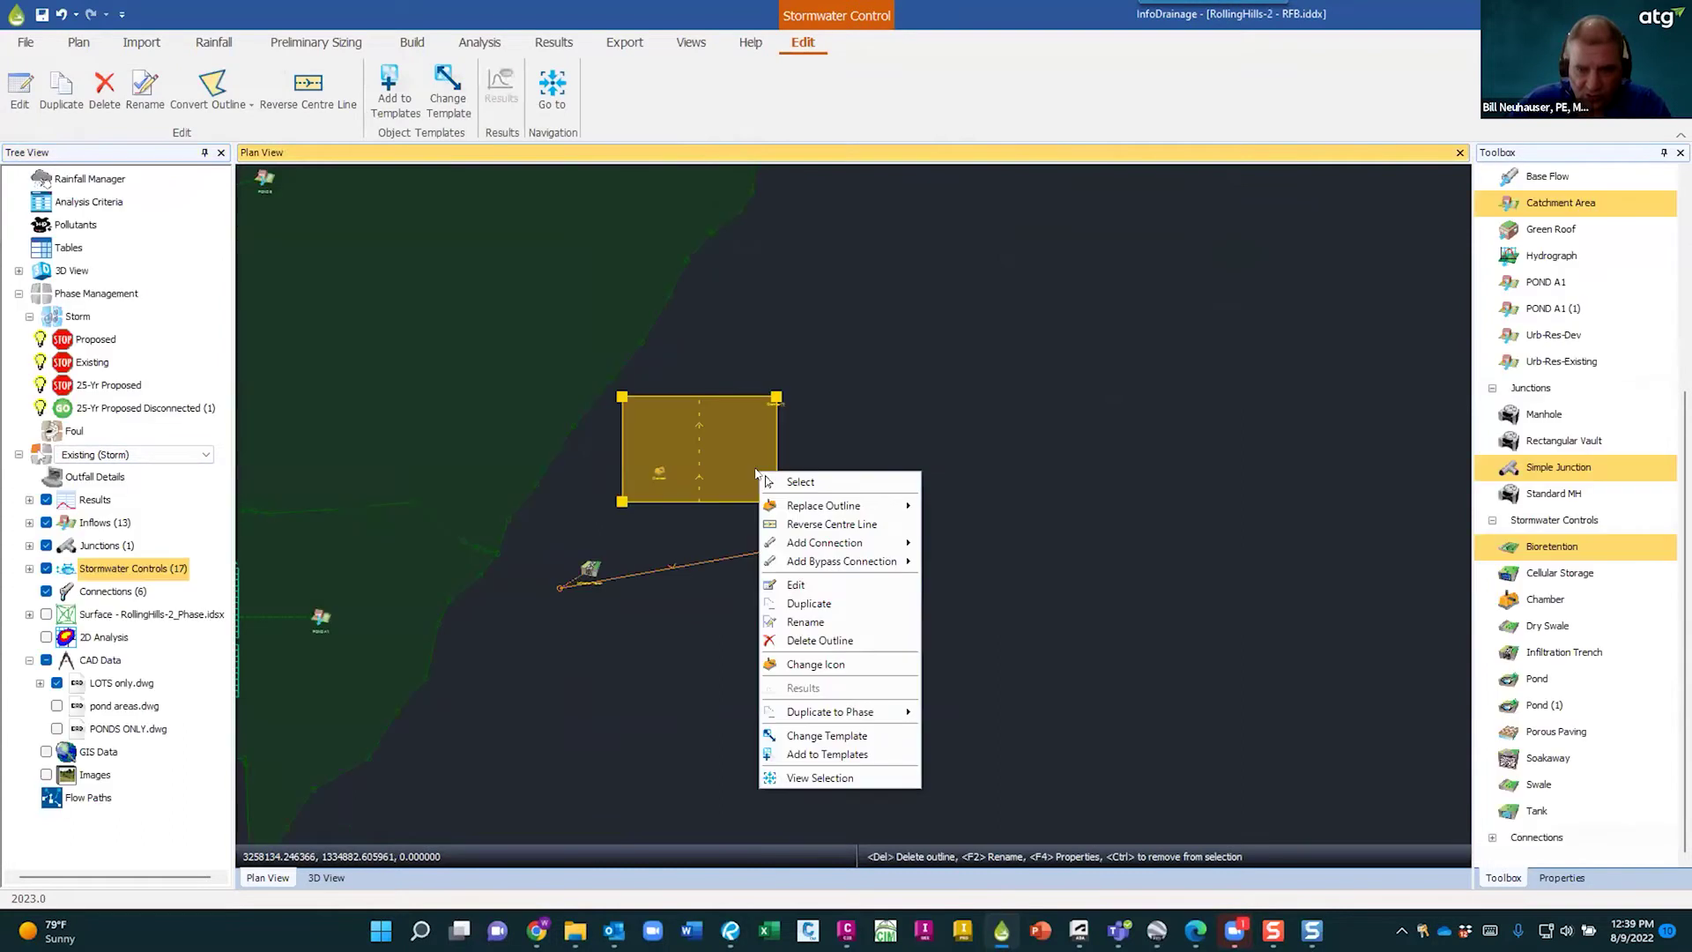
pyautogui.moveTo(848, 712)
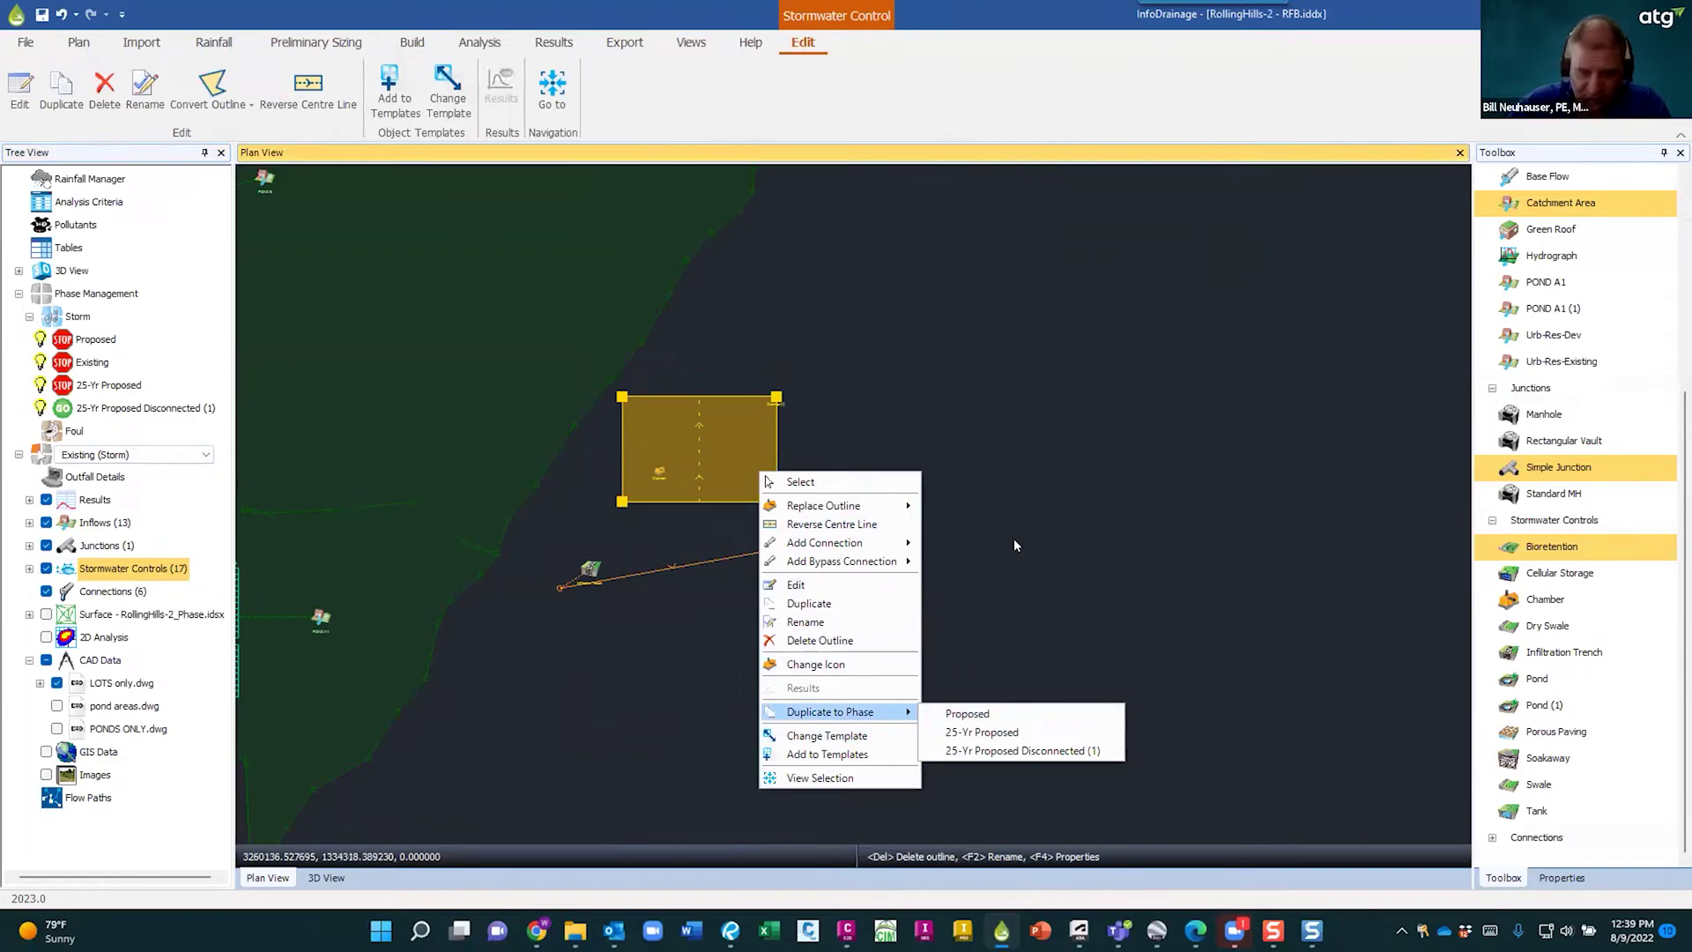
pyautogui.click(675, 621)
pyautogui.scroll(-2, 696, 605)
pyautogui.scroll(3, 802, 550)
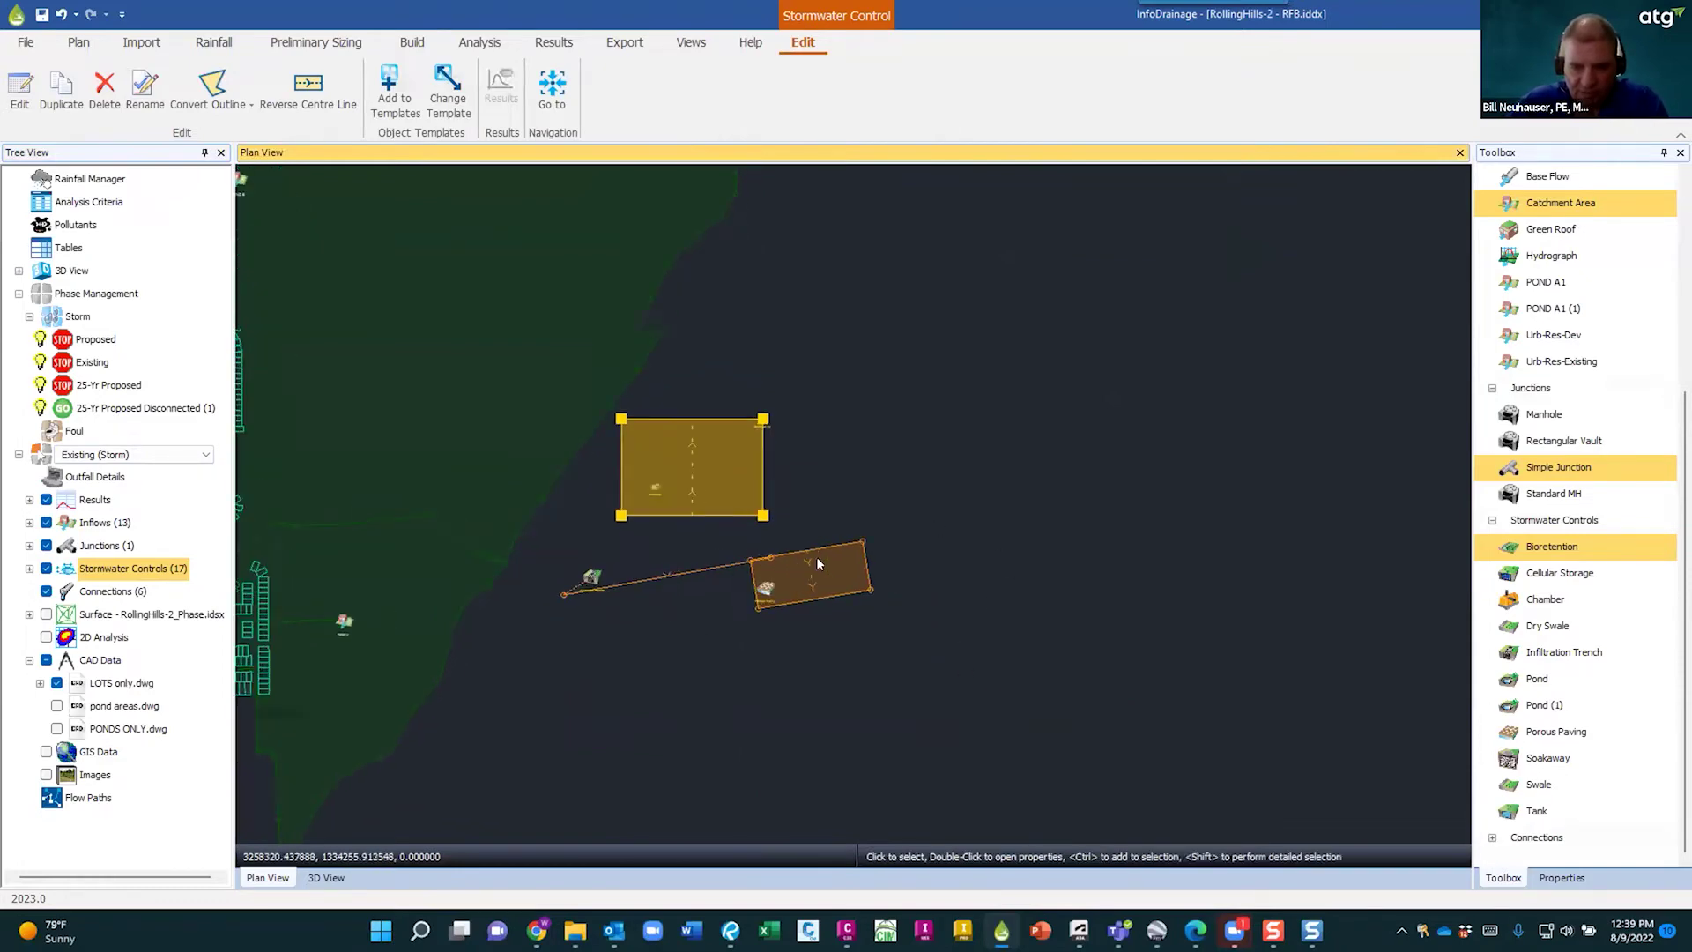
# - Delete the upper rectangle outline and the lower Porous Paving outline
pyautogui.click(800, 546)
pyautogui.click(725, 464)
pyautogui.press('Delete')
pyautogui.click(798, 559)
pyautogui.press('Delete')
# - Delete the control icons and the orange connecting line, leaving 13 stormwater controls
pyautogui.press('Delete')
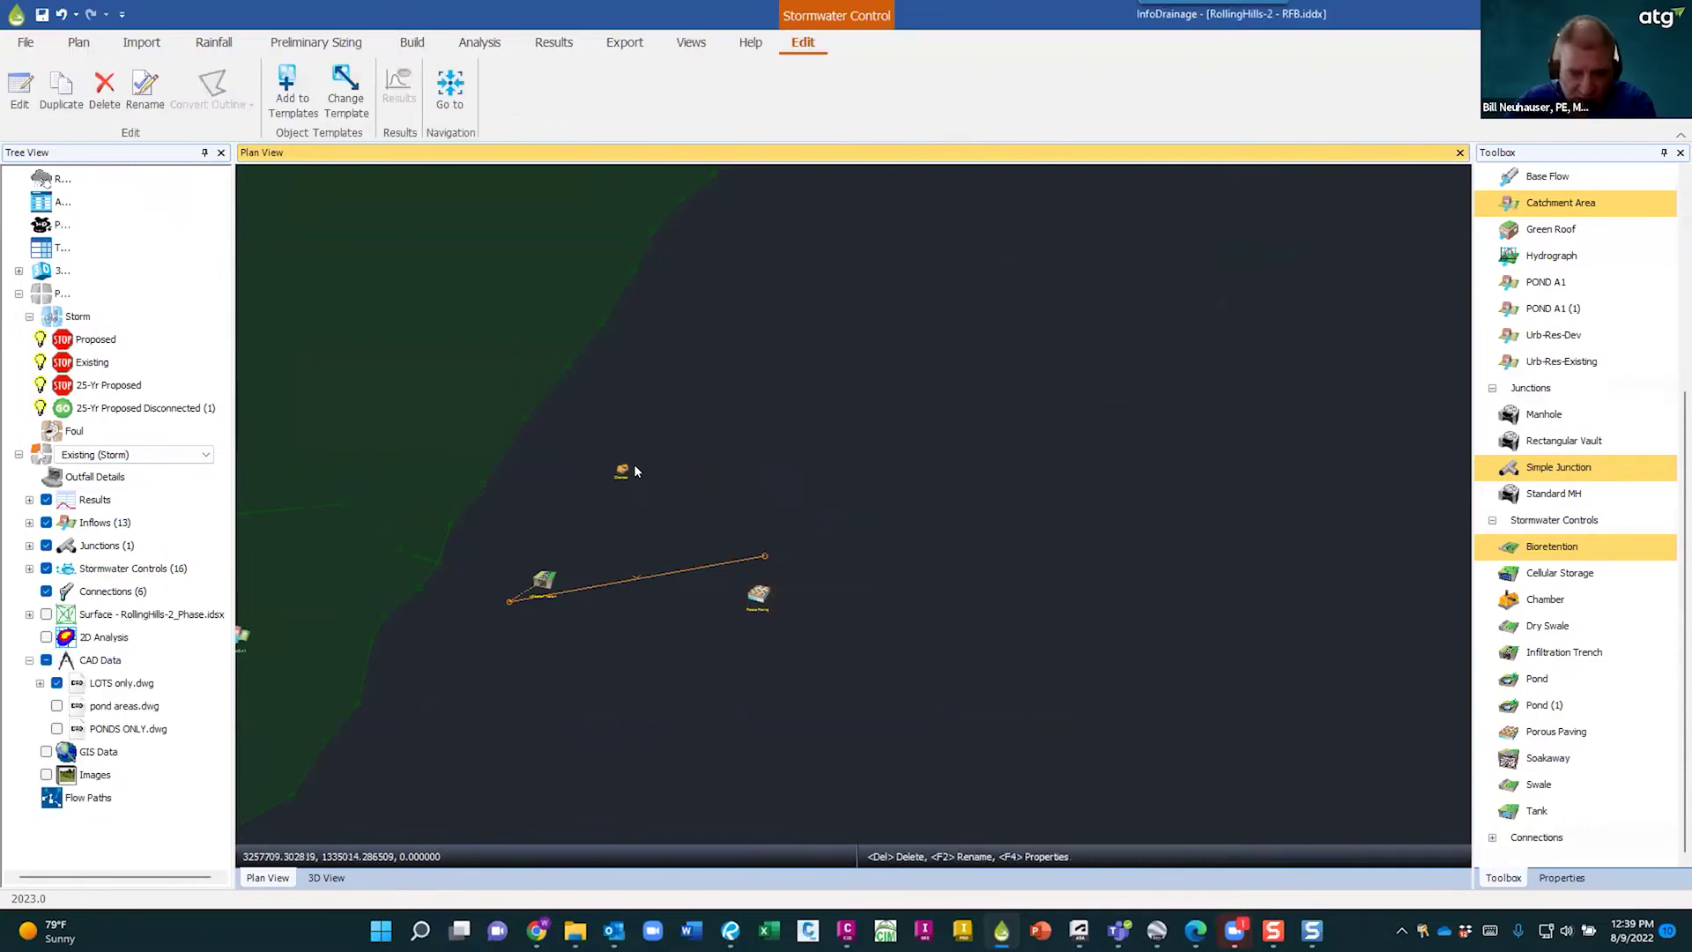
pyautogui.click(622, 470)
pyautogui.press('Delete')
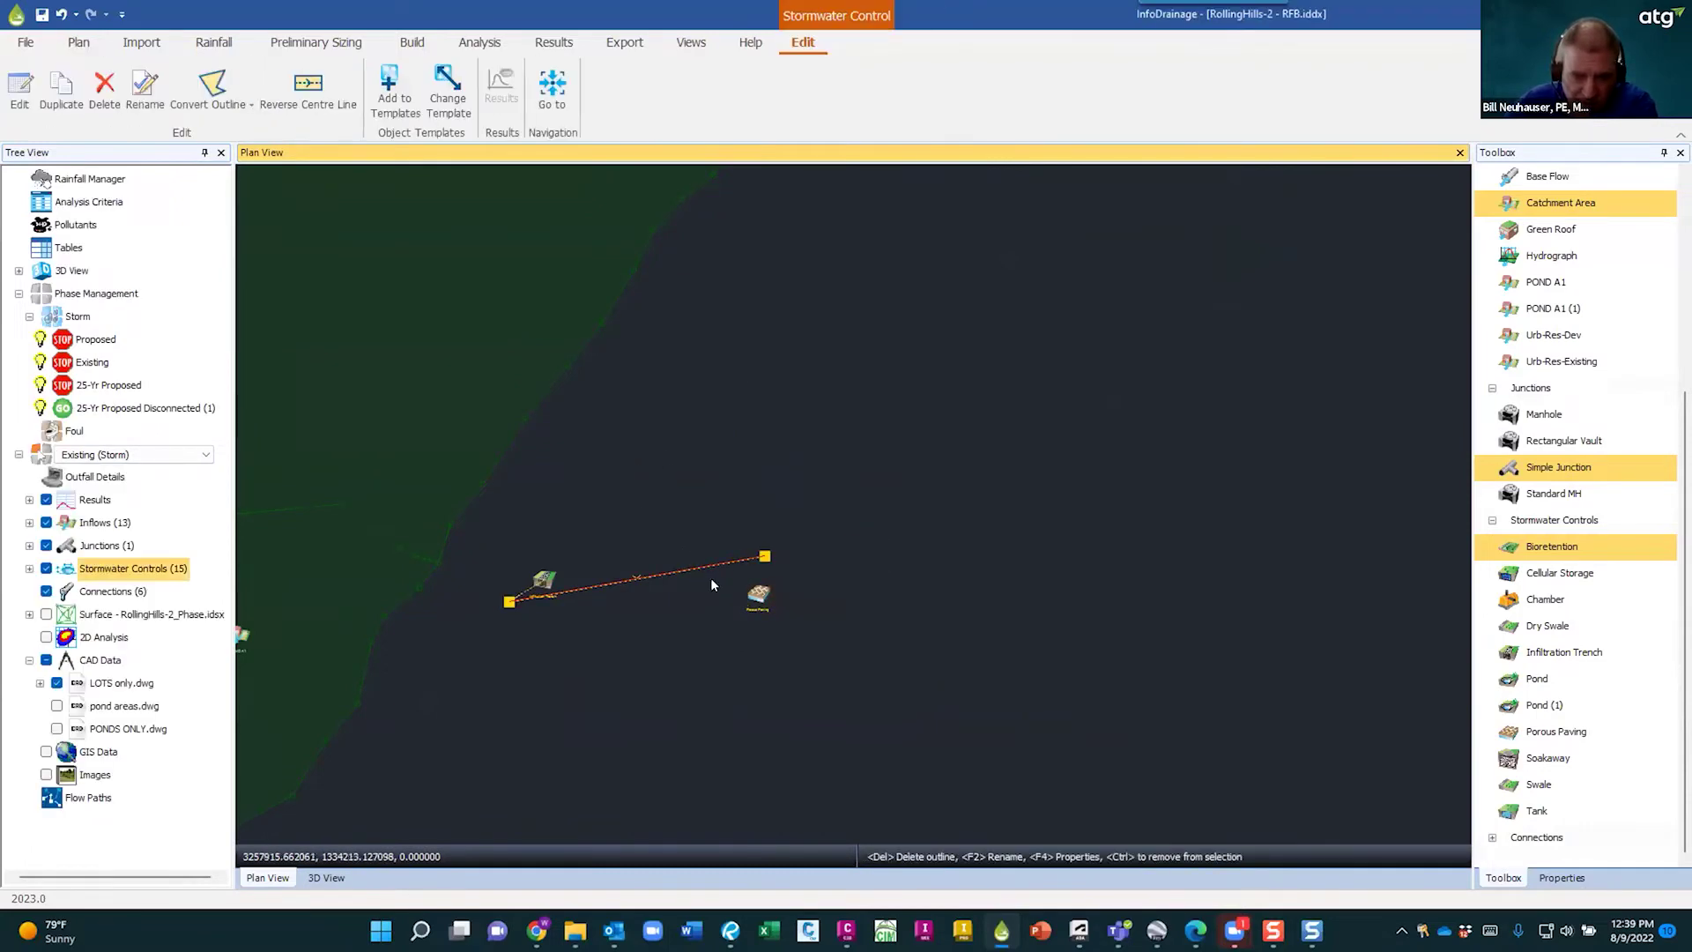
pyautogui.press('Delete')
pyautogui.click(758, 595)
pyautogui.press('Delete')
pyautogui.click(541, 586)
pyautogui.press('Delete')
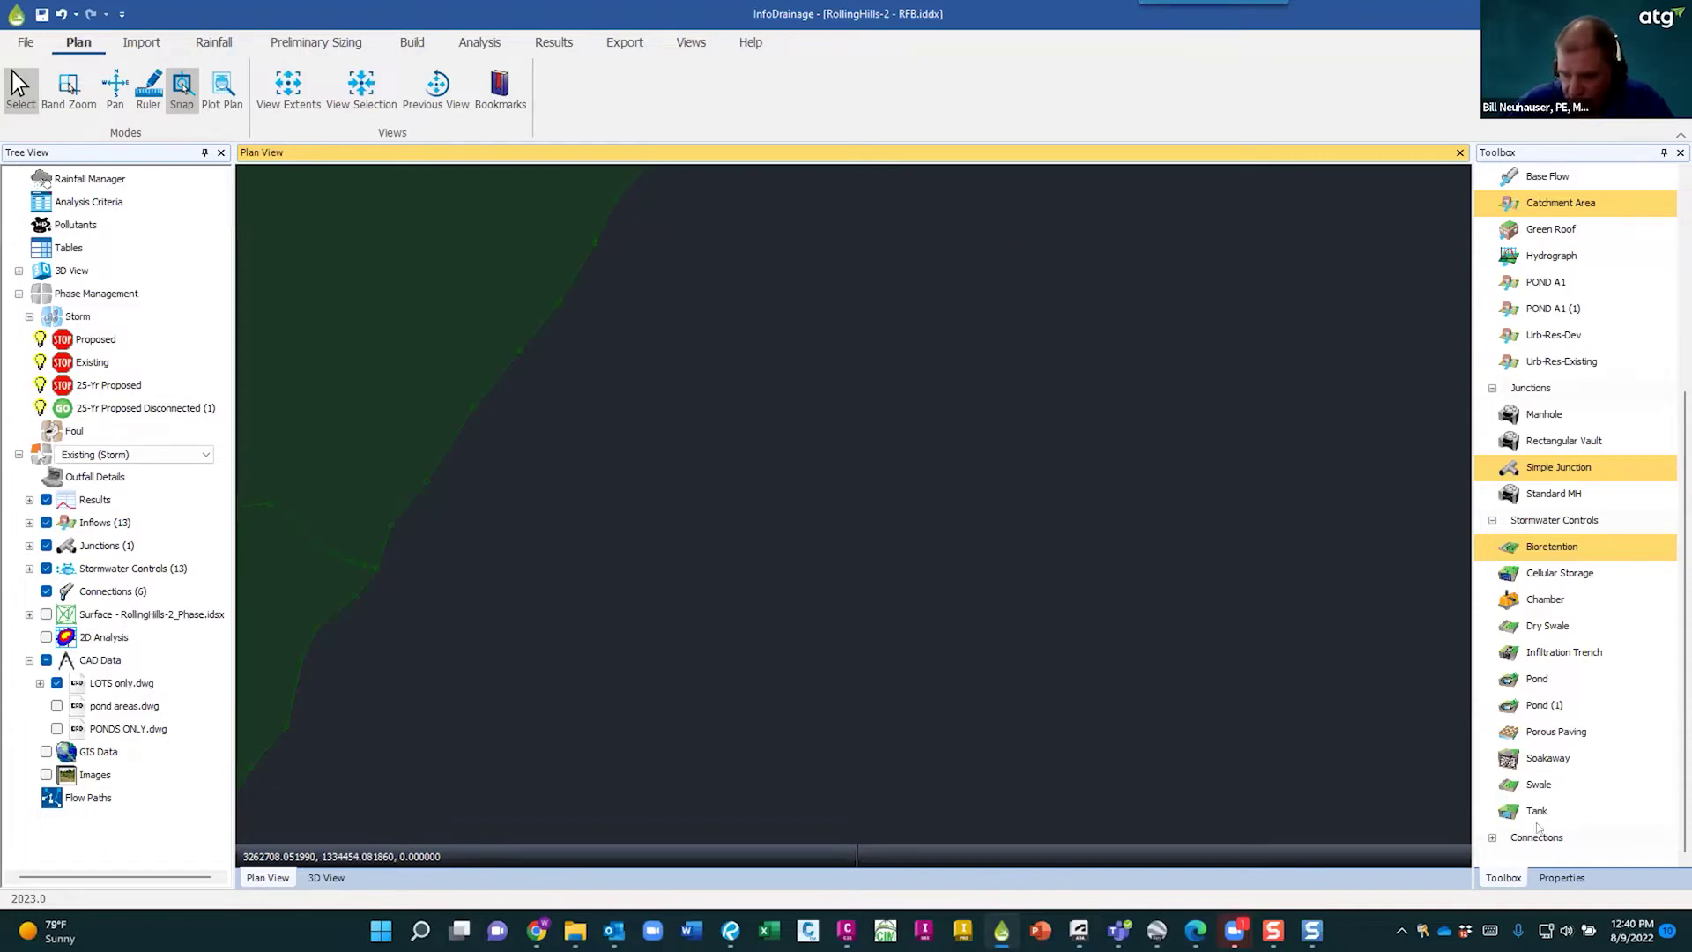
# - Place a bioretention control and draw its eight-vertex outline polygon
pyautogui.click(1525, 547)
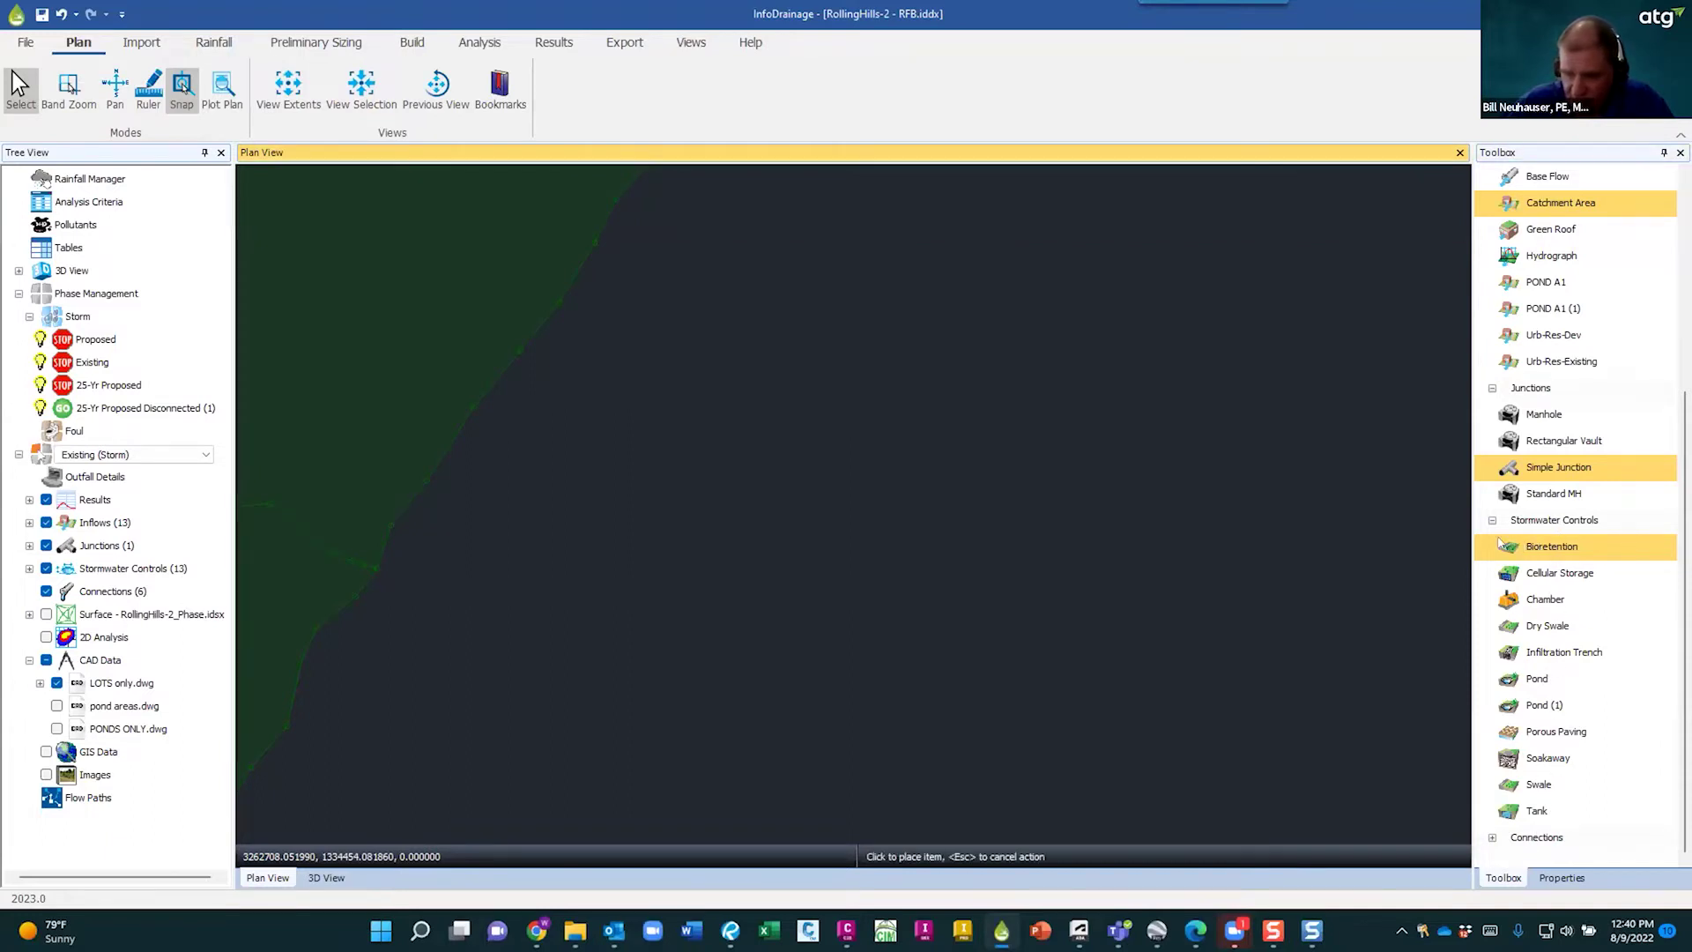
pyautogui.click(834, 416)
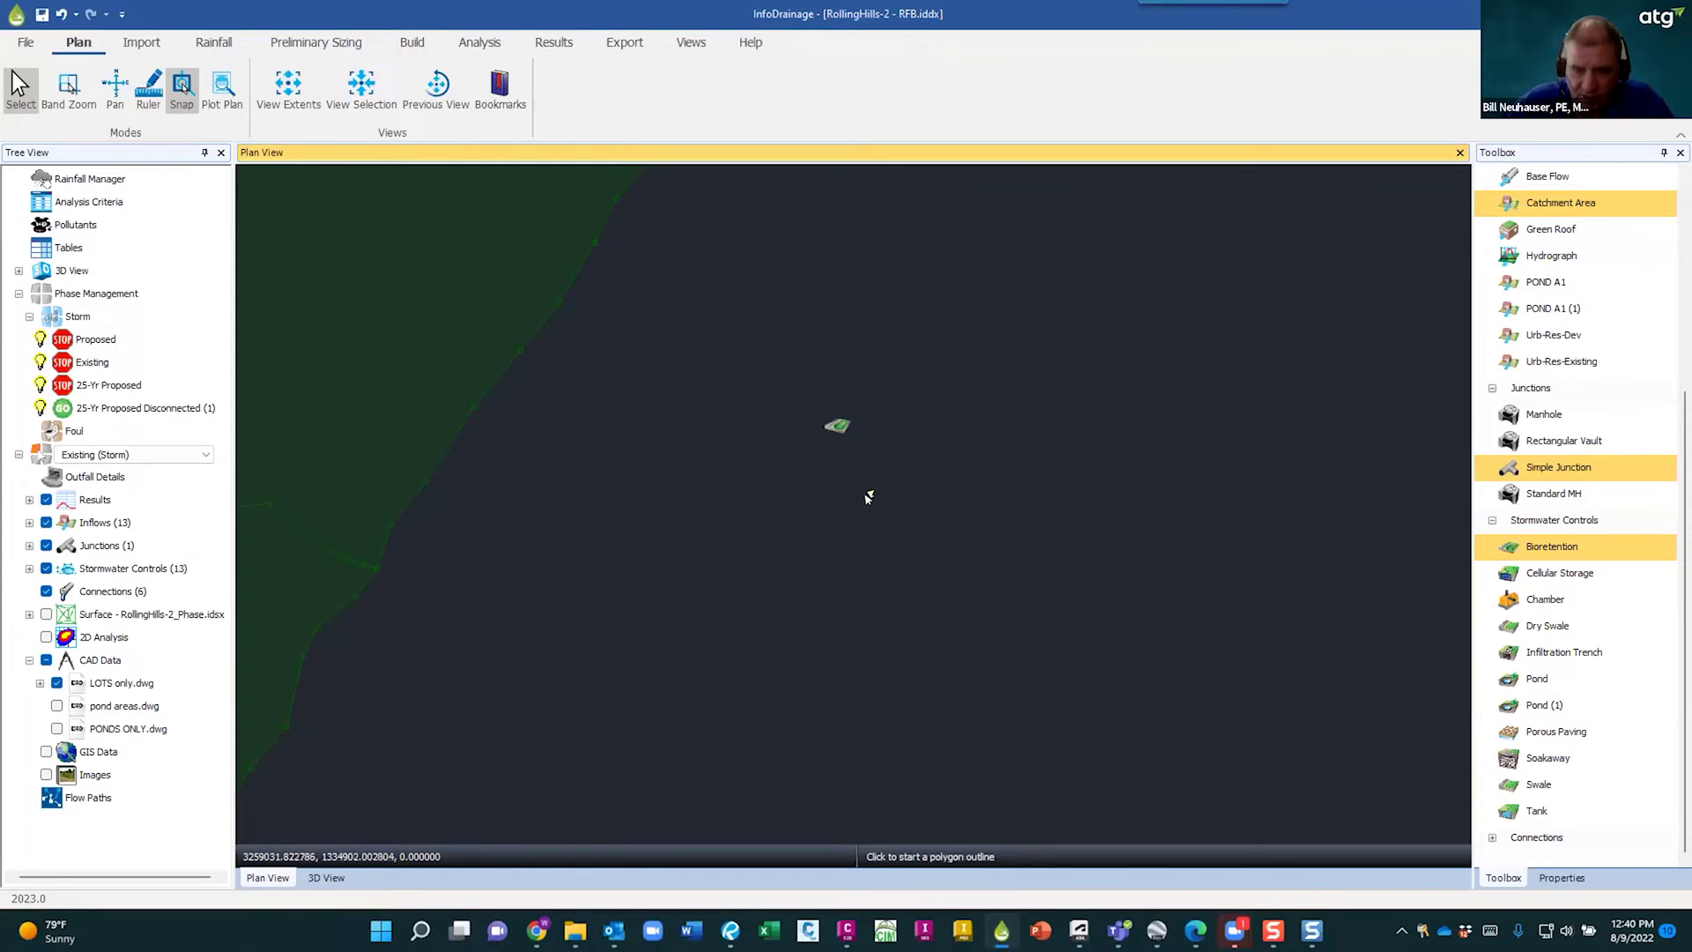
pyautogui.click(827, 510)
pyautogui.click(1001, 451)
pyautogui.click(1013, 339)
pyautogui.click(920, 292)
pyautogui.click(809, 319)
pyautogui.click(692, 352)
pyautogui.click(673, 440)
pyautogui.click(726, 518)
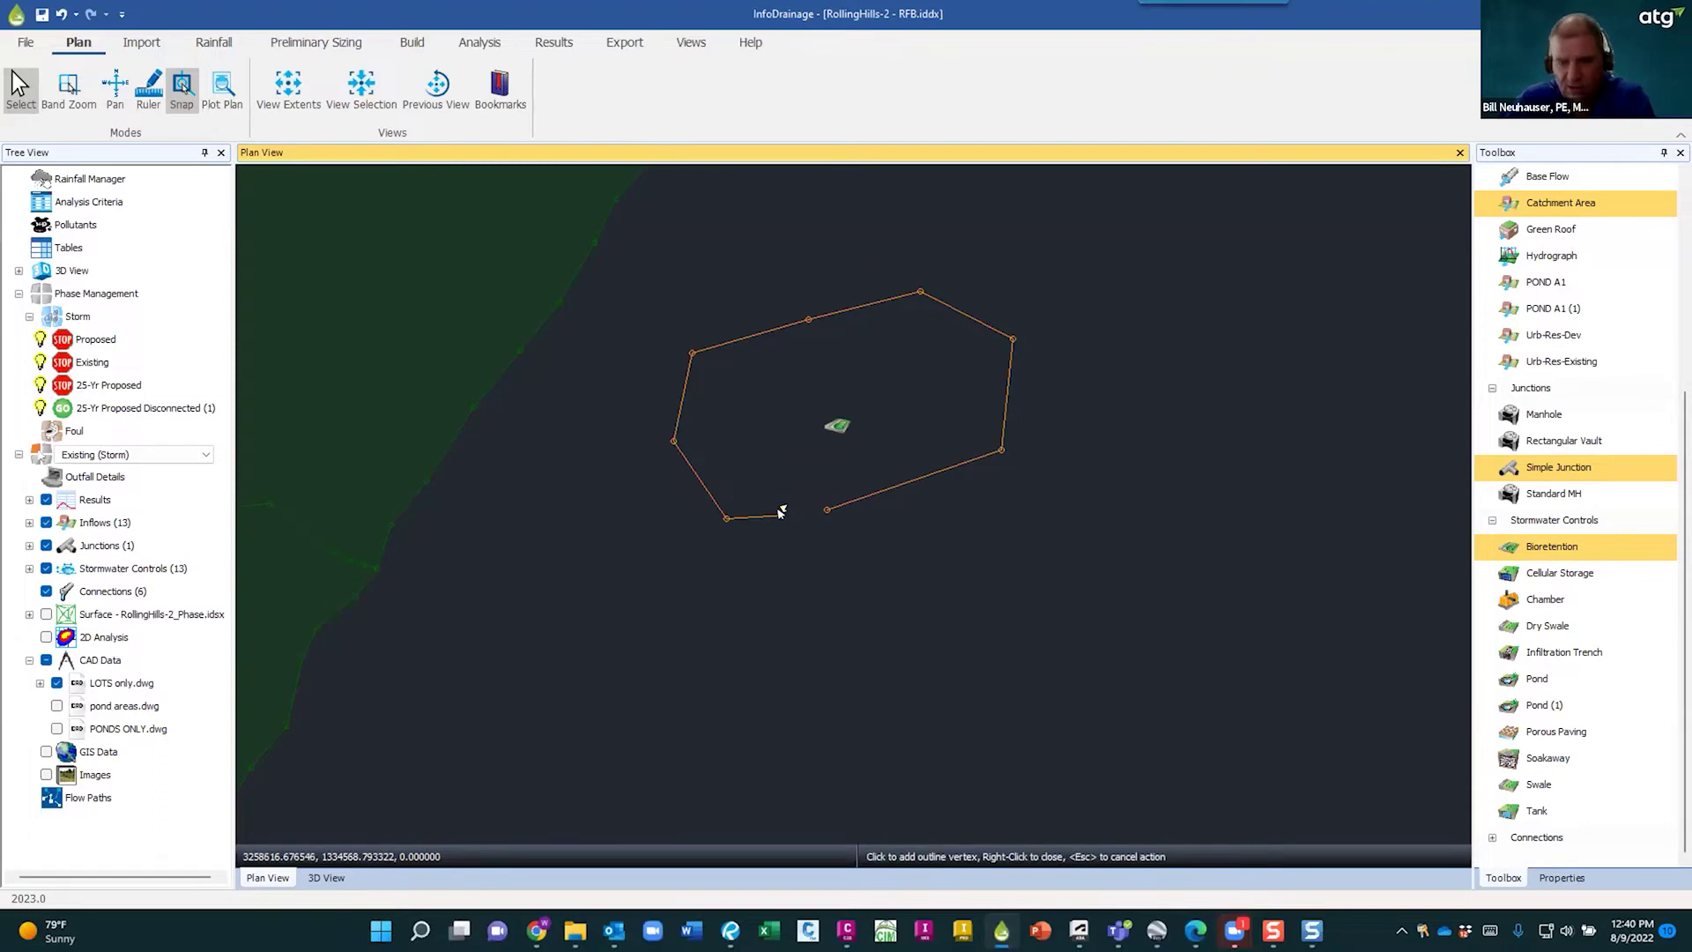
pyautogui.rightClick(794, 511)
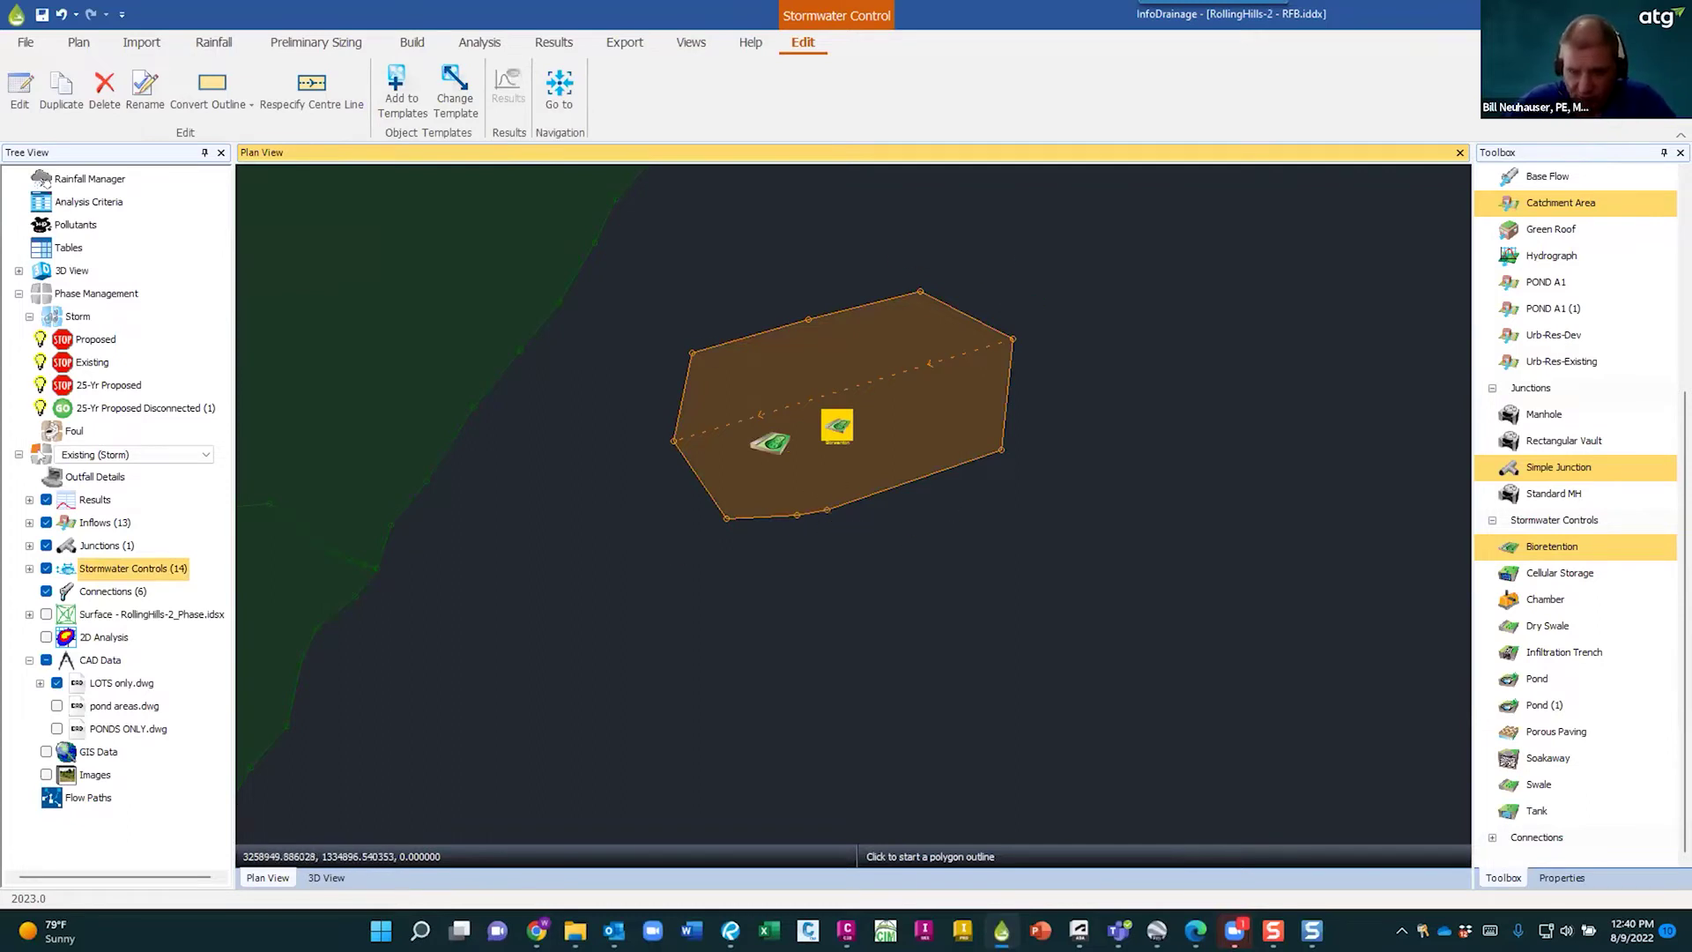
pyautogui.press('Escape')
pyautogui.press('Escape')
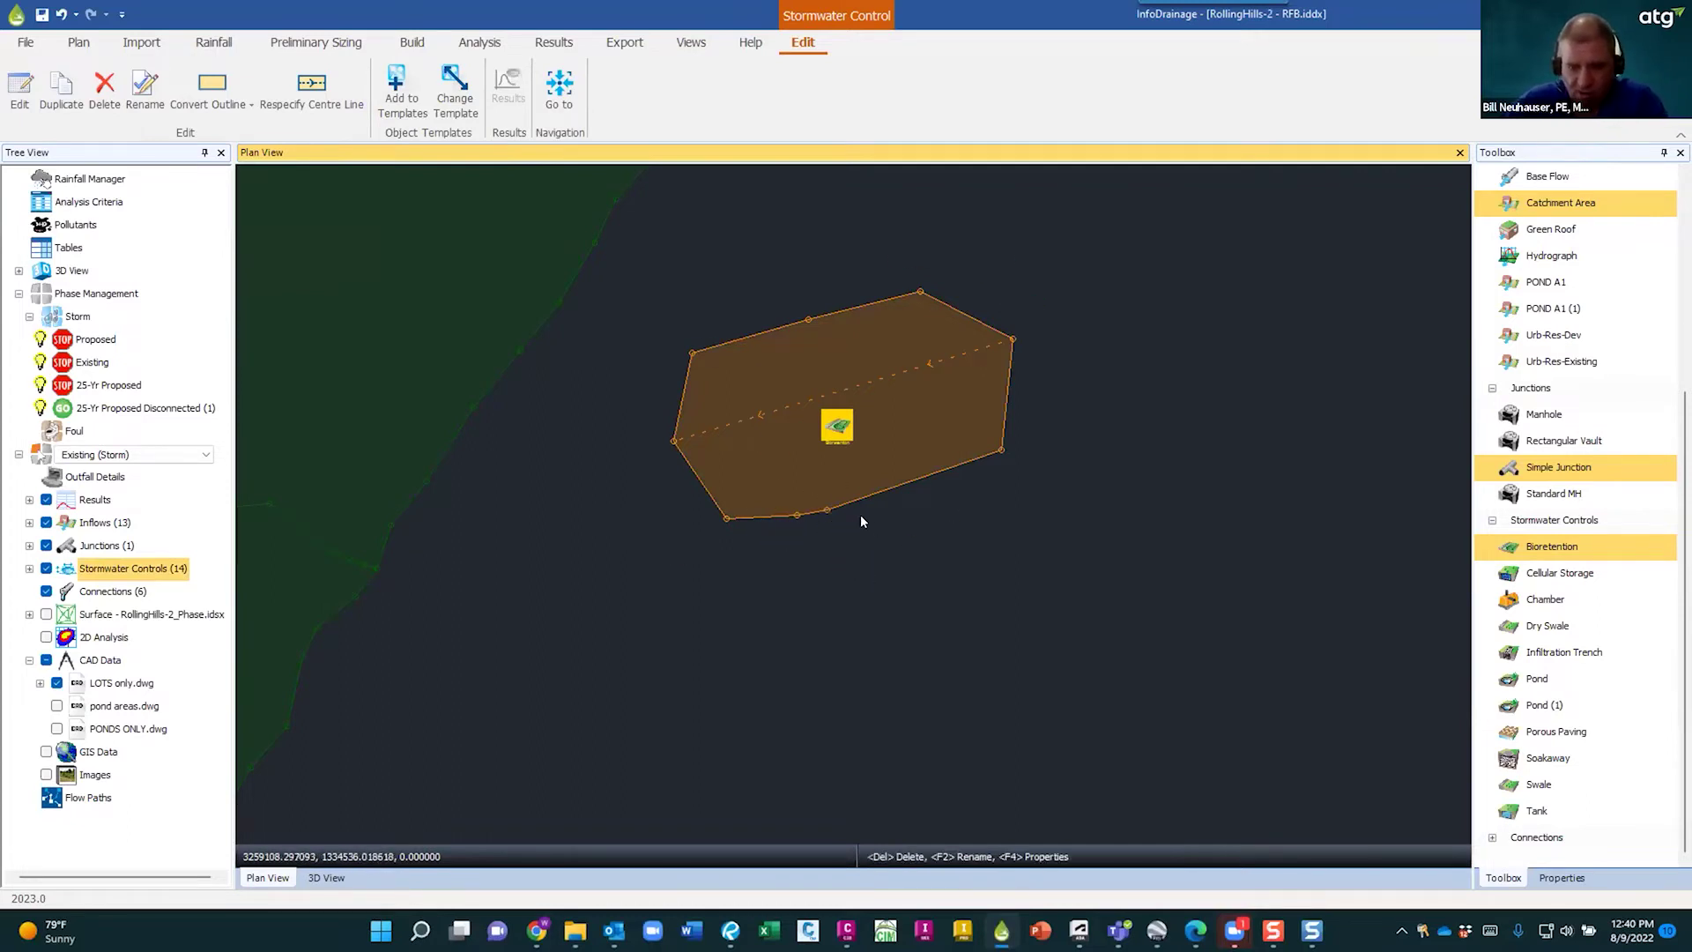
# - Open the new bioretention's properties and launch its Bioretention help page
pyautogui.click(840, 429)
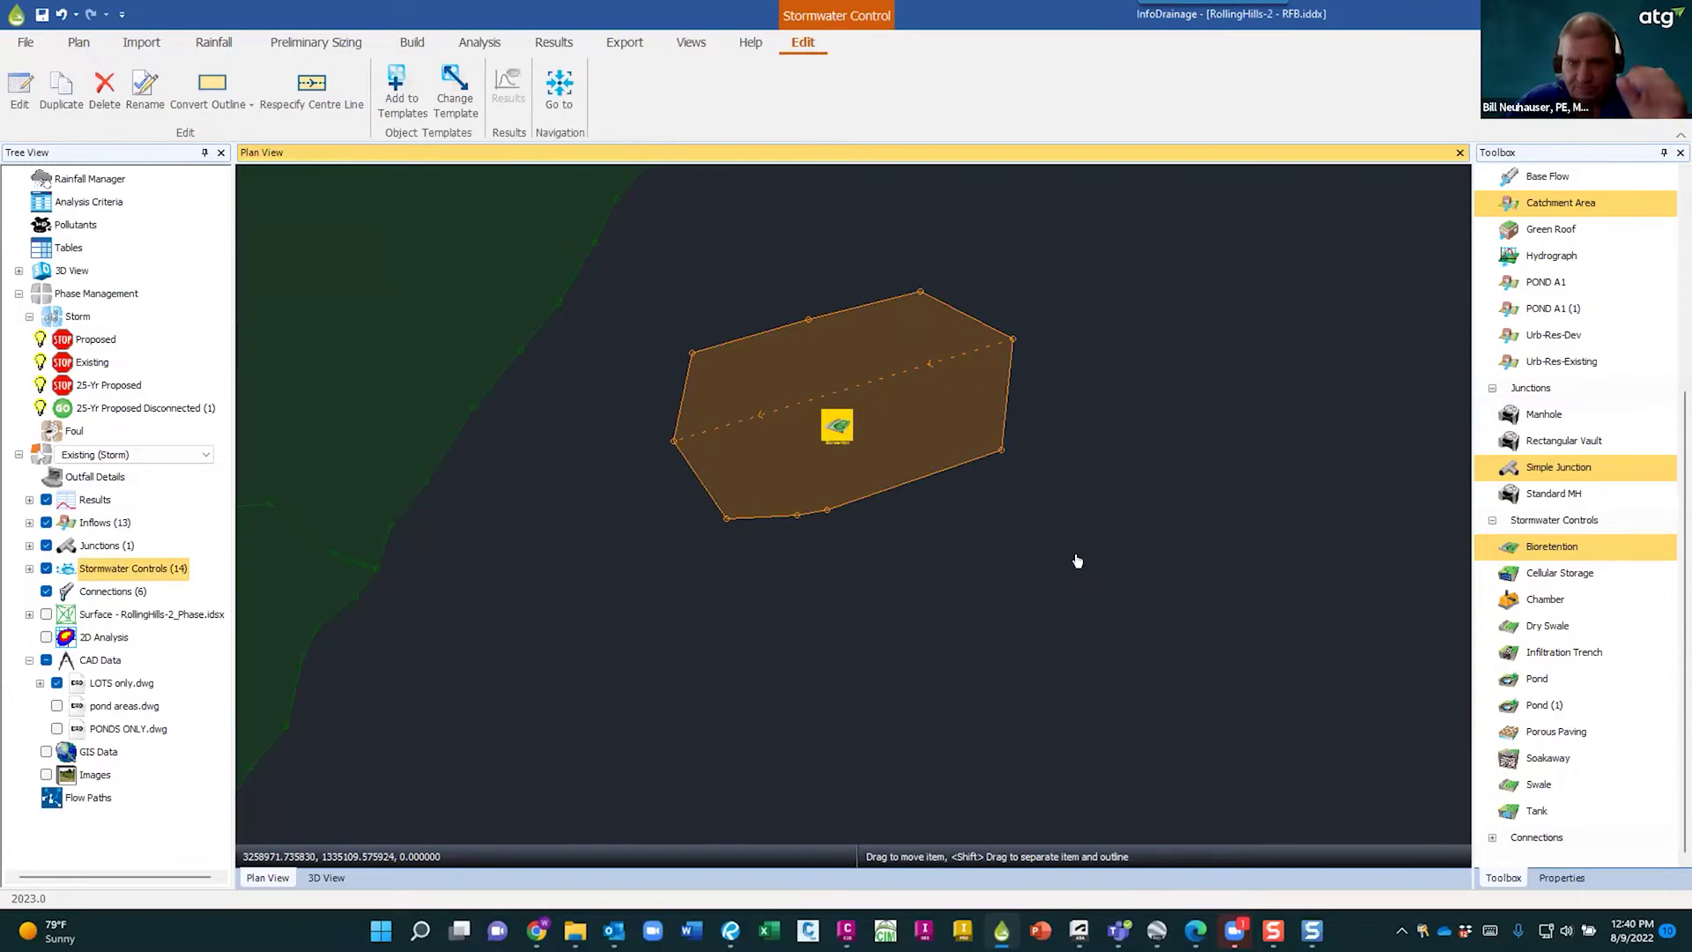
pyautogui.press('F4')
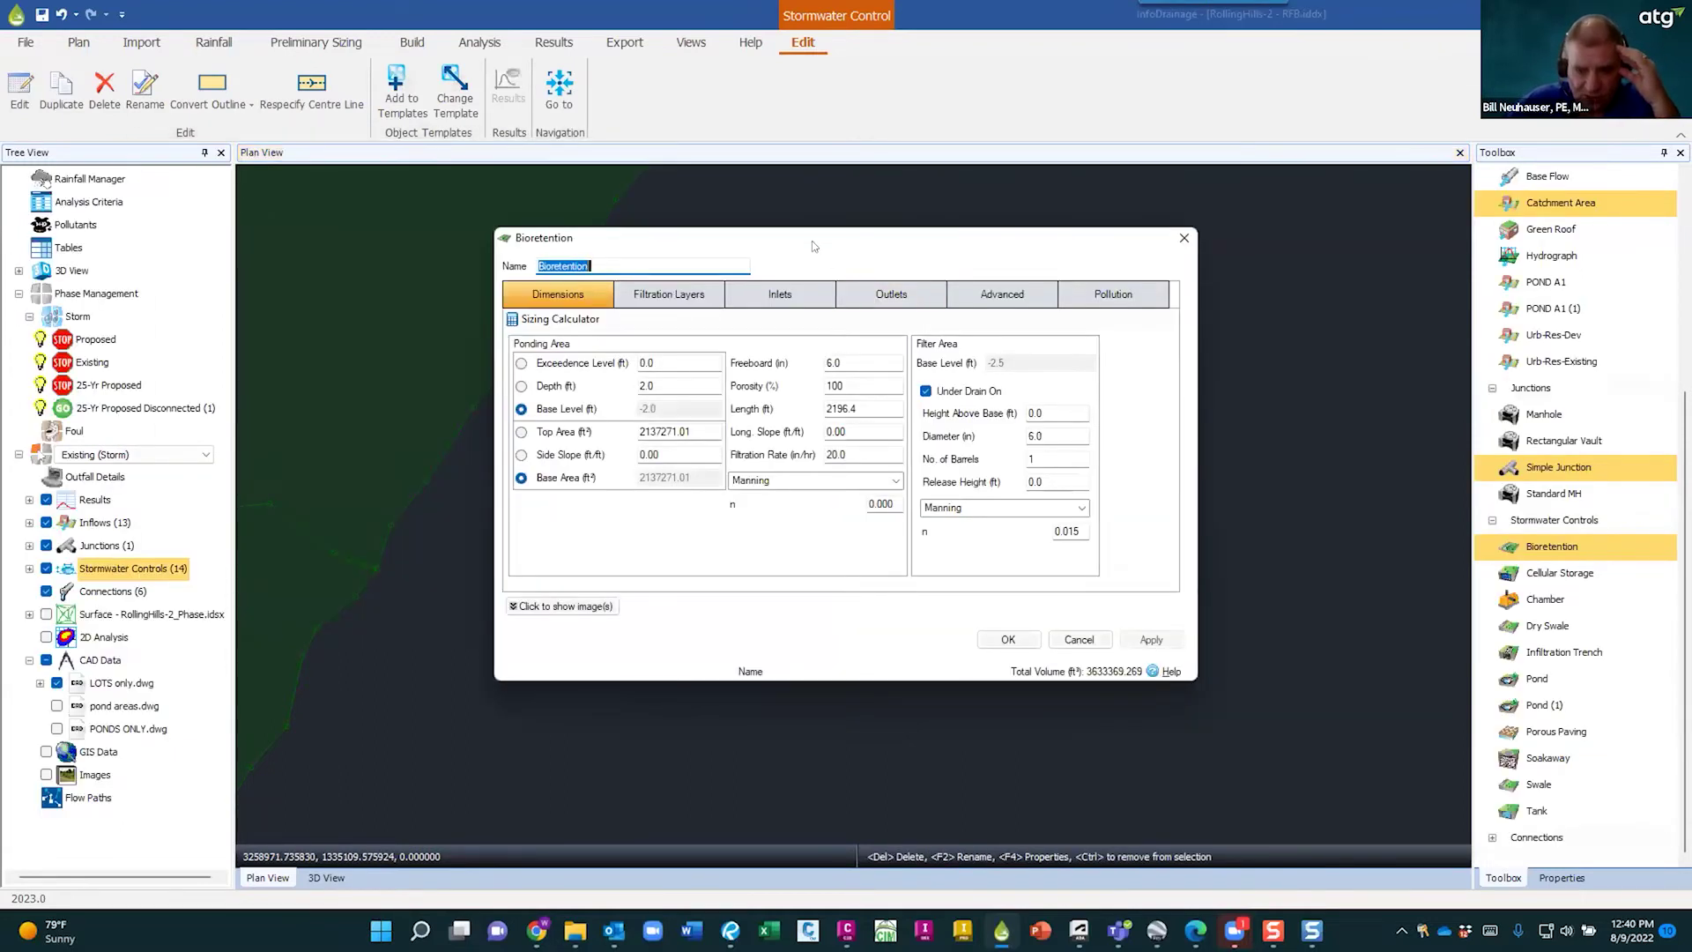
pyautogui.moveTo(812, 241); pyautogui.dragTo(658, 347)
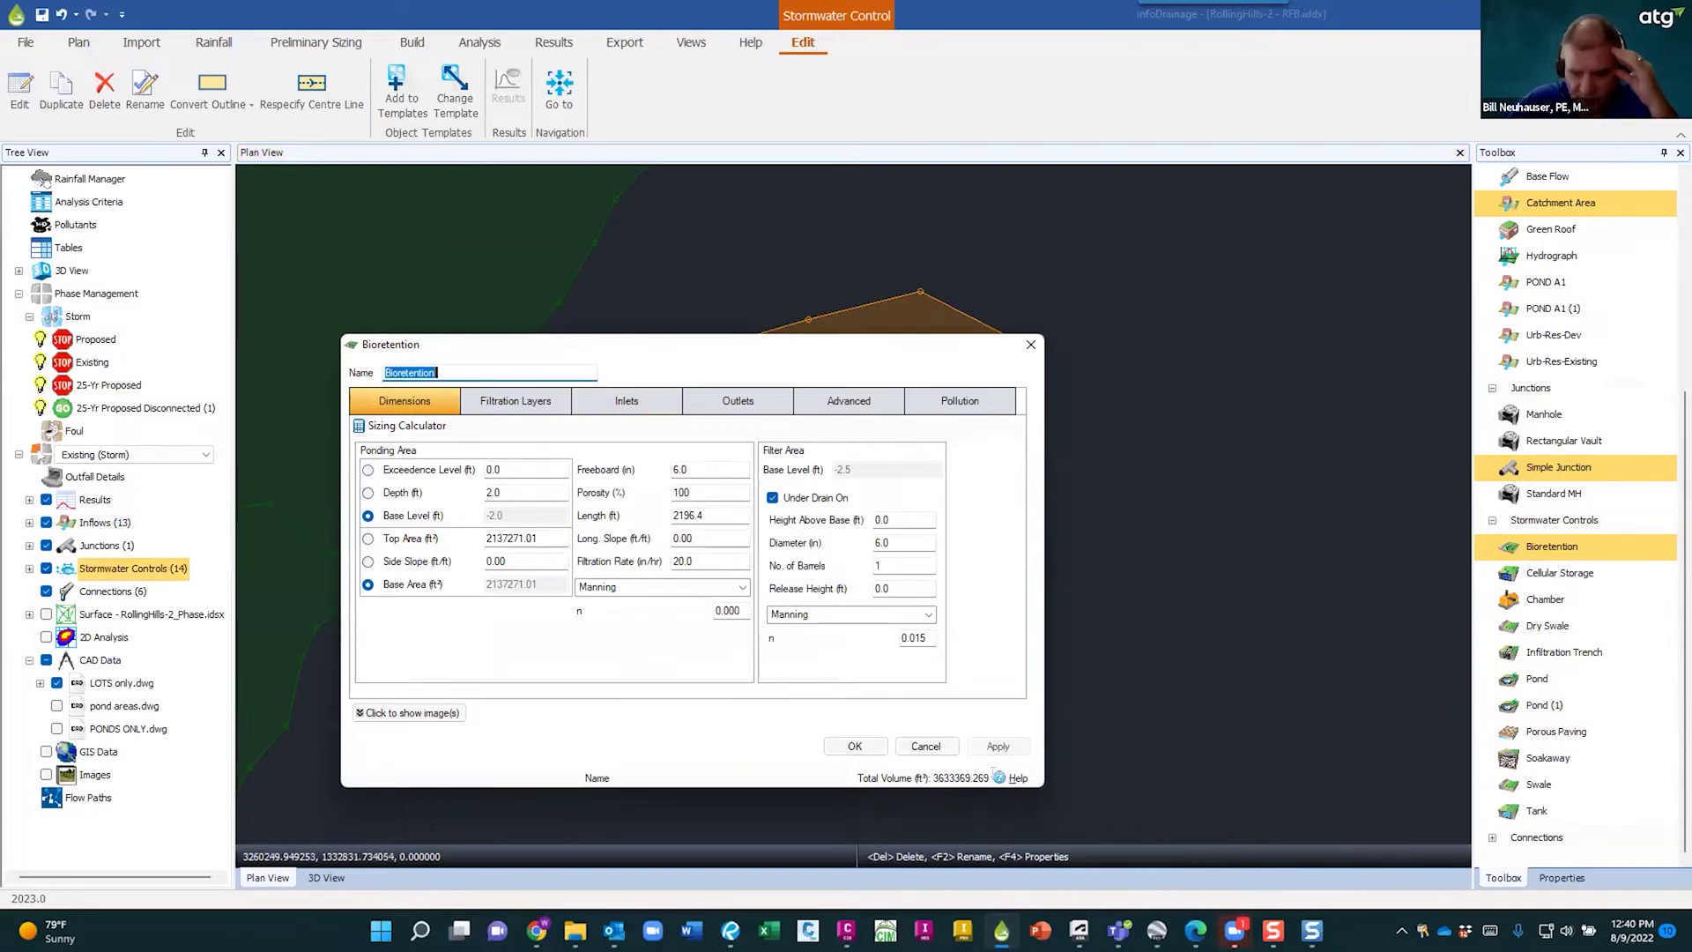
pyautogui.click(998, 777)
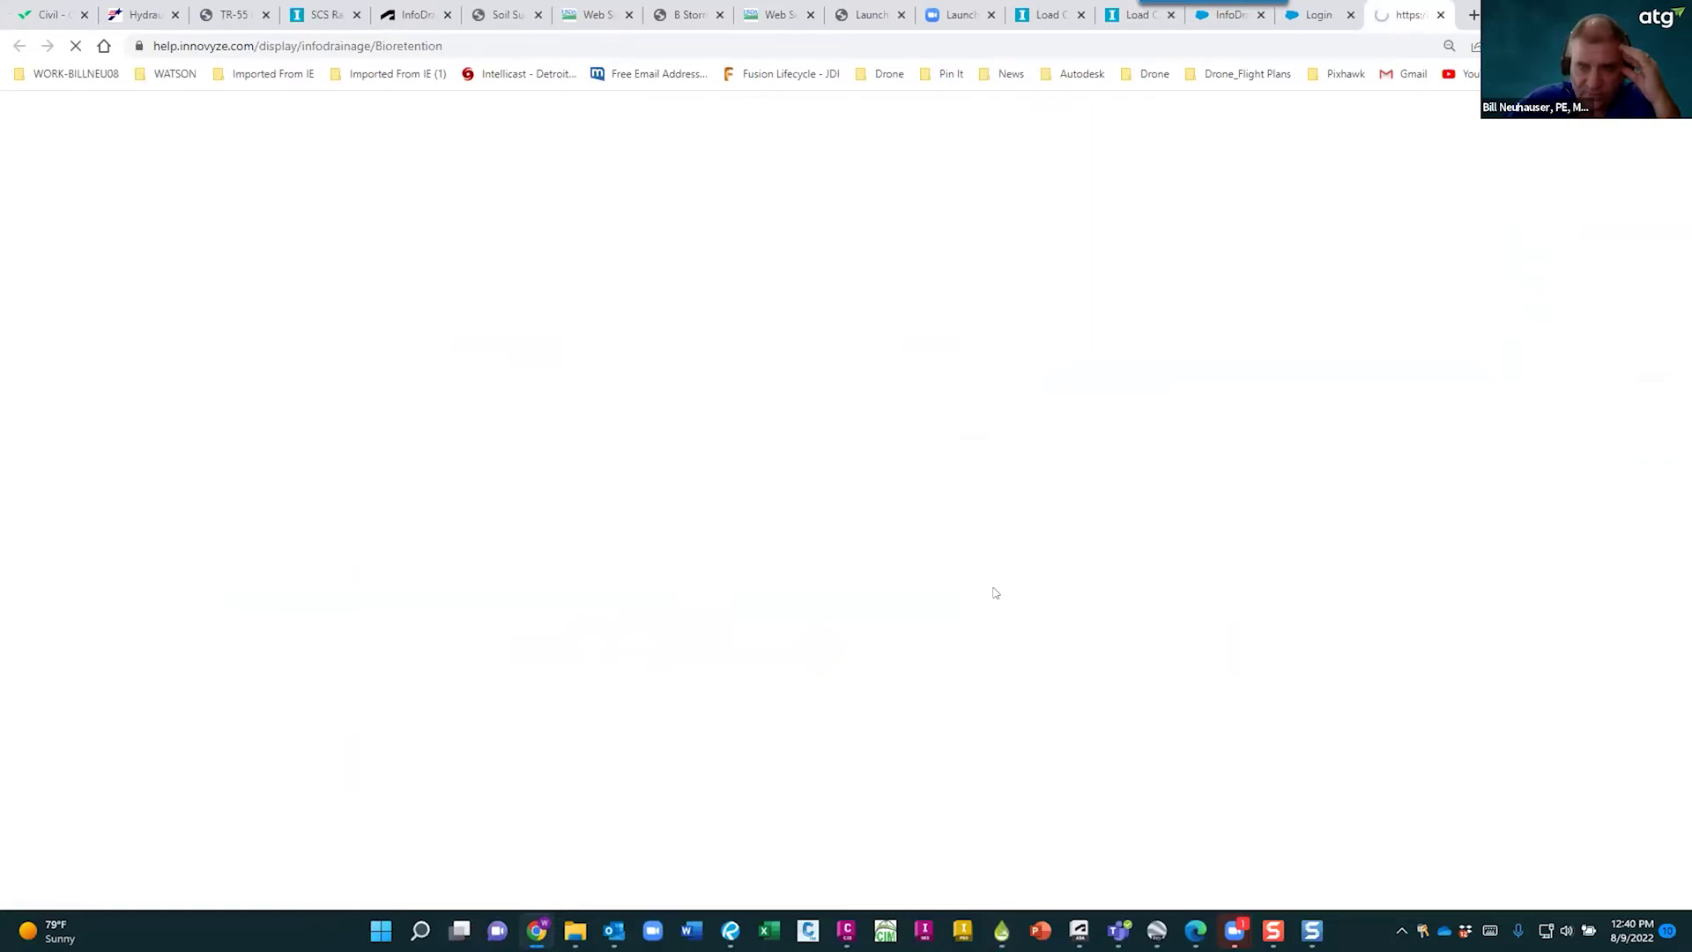
# - Read the Bioretention help from dimensions to pollution, then return to the 14-control Existing (Storm) model
pyautogui.scroll(-2, 1002, 588)
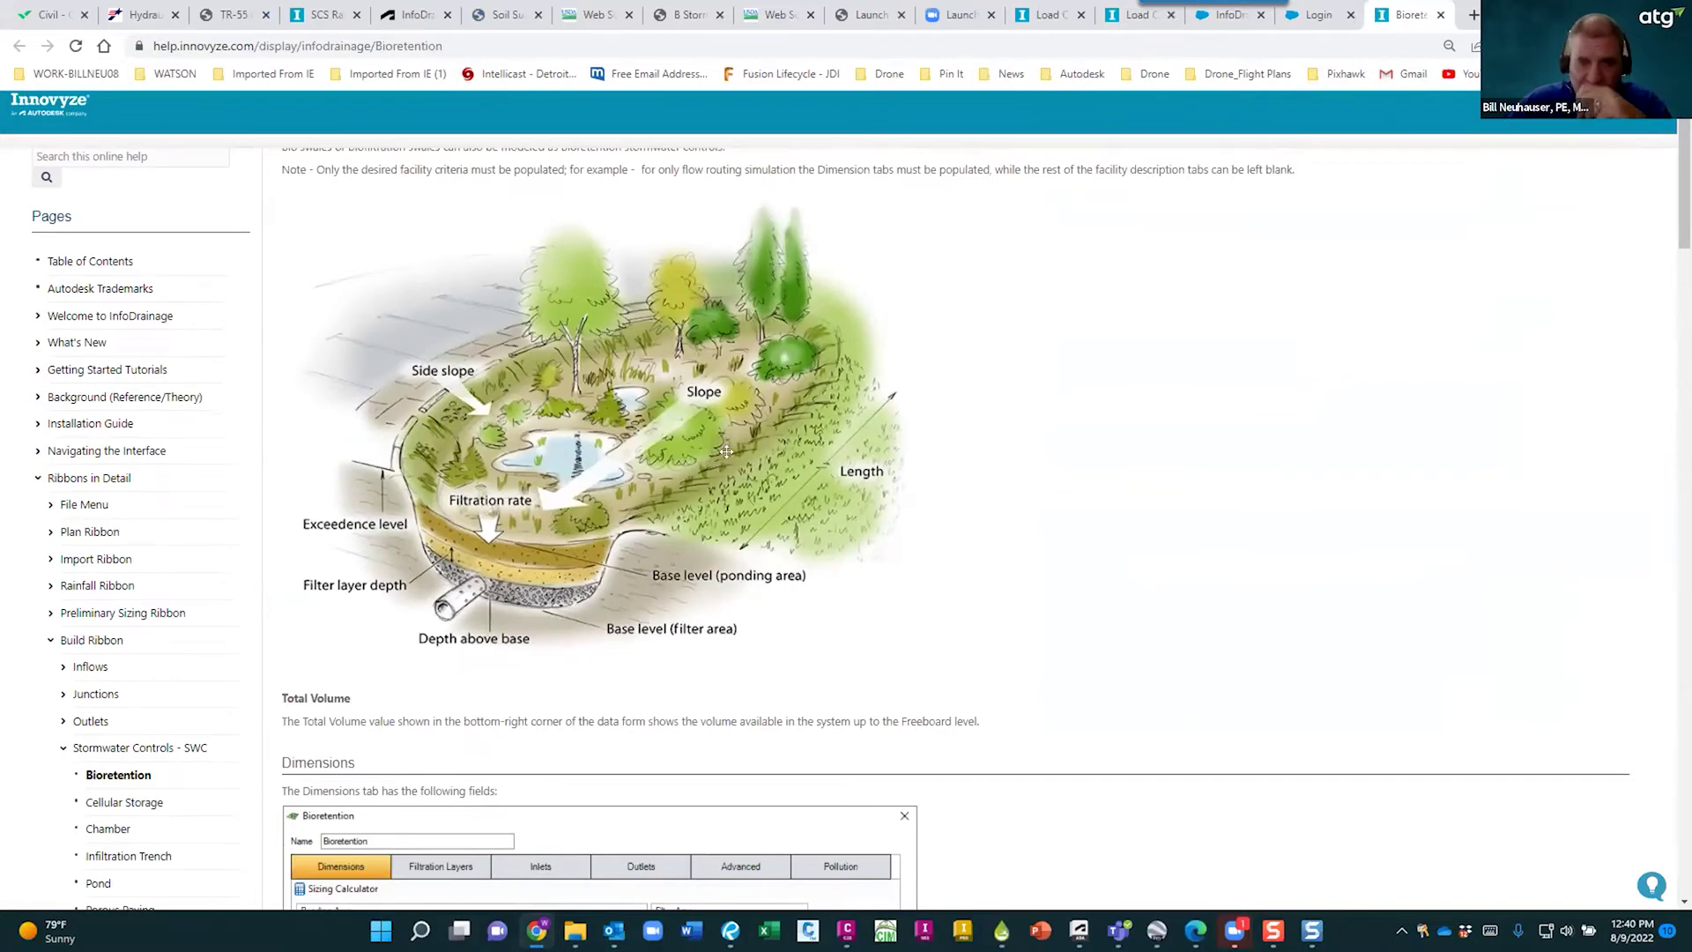
pyautogui.scroll(-6, 557, 549)
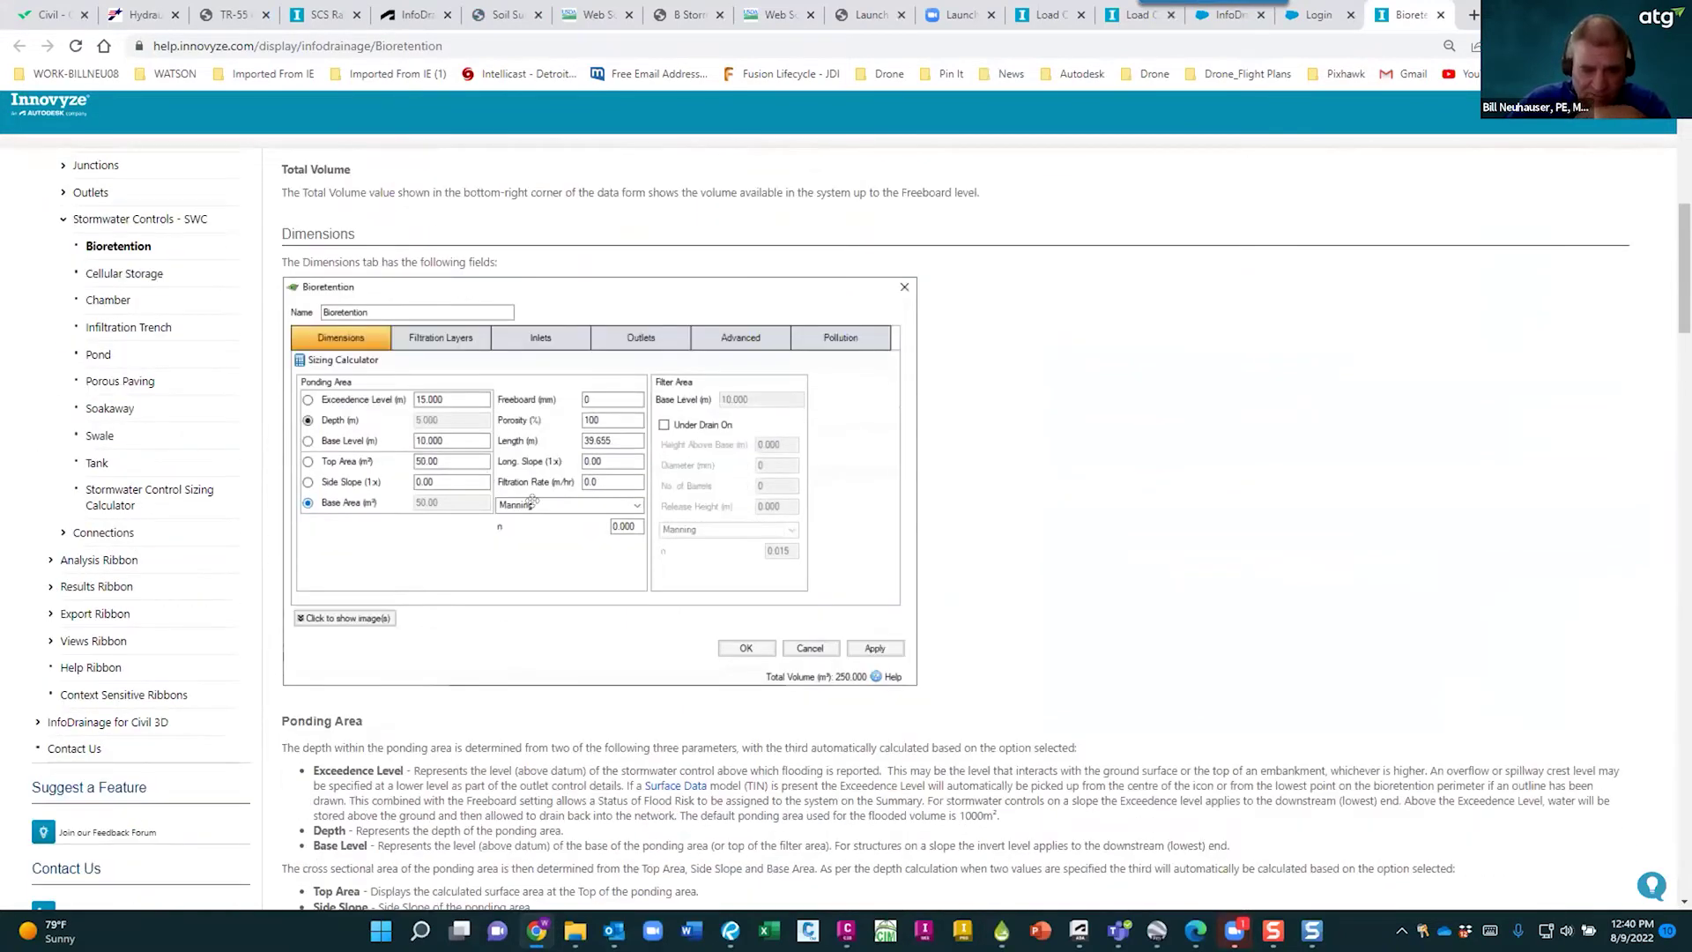
pyautogui.scroll(-5, 546, 502)
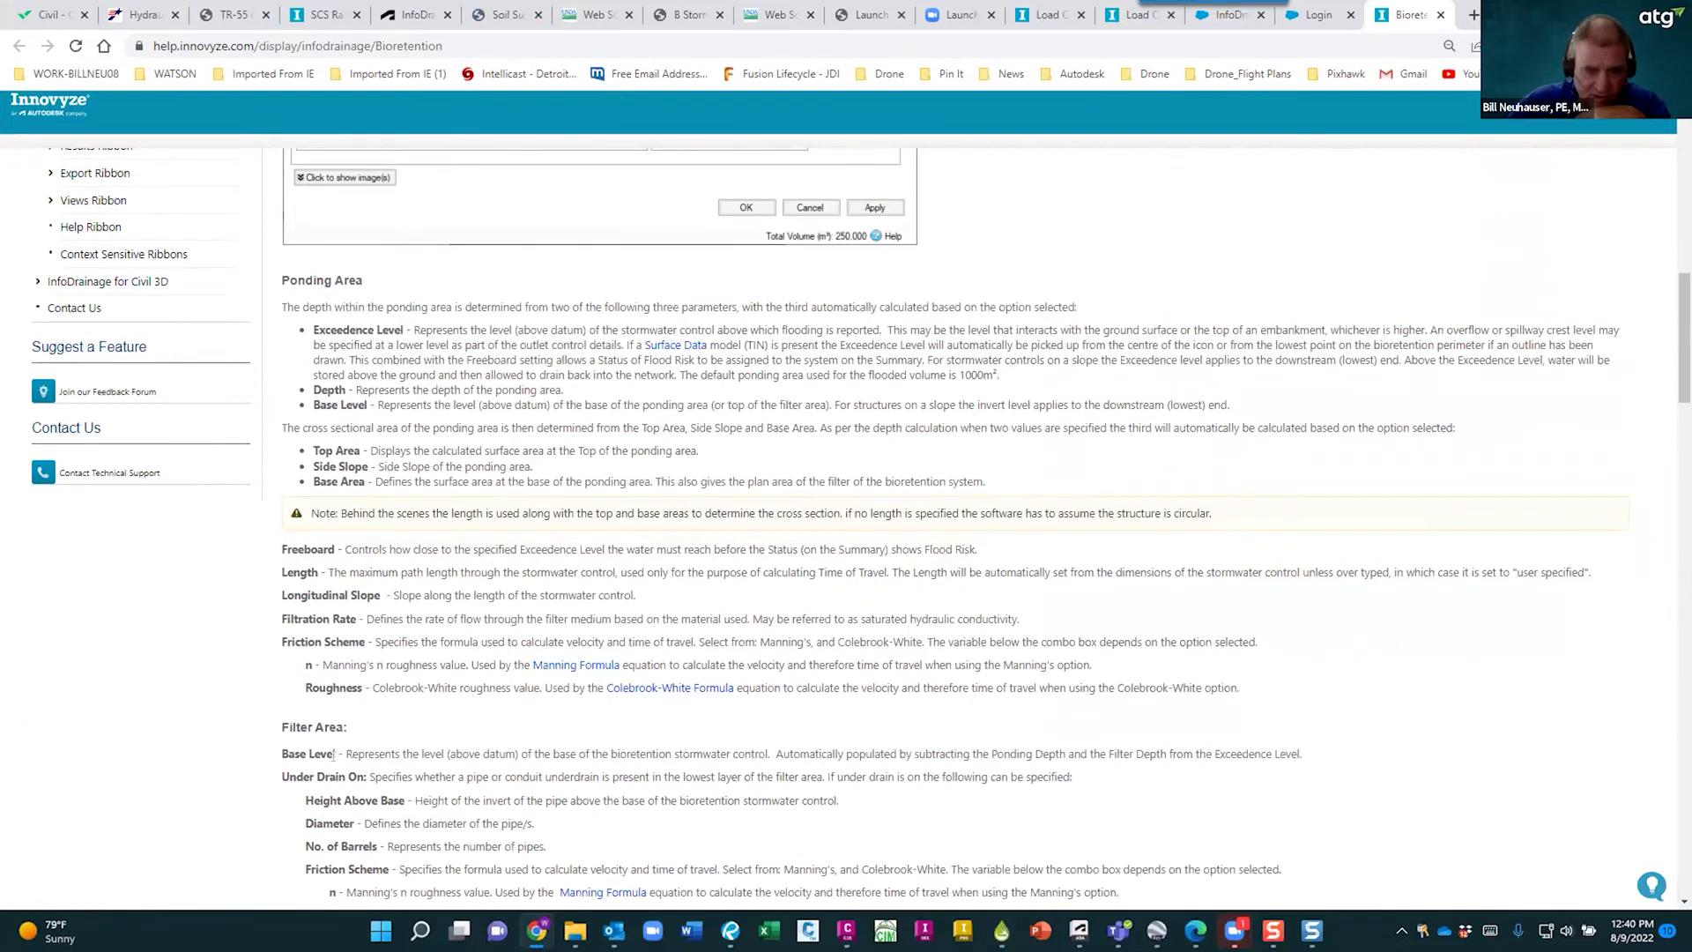
pyautogui.scroll(-6, 333, 754)
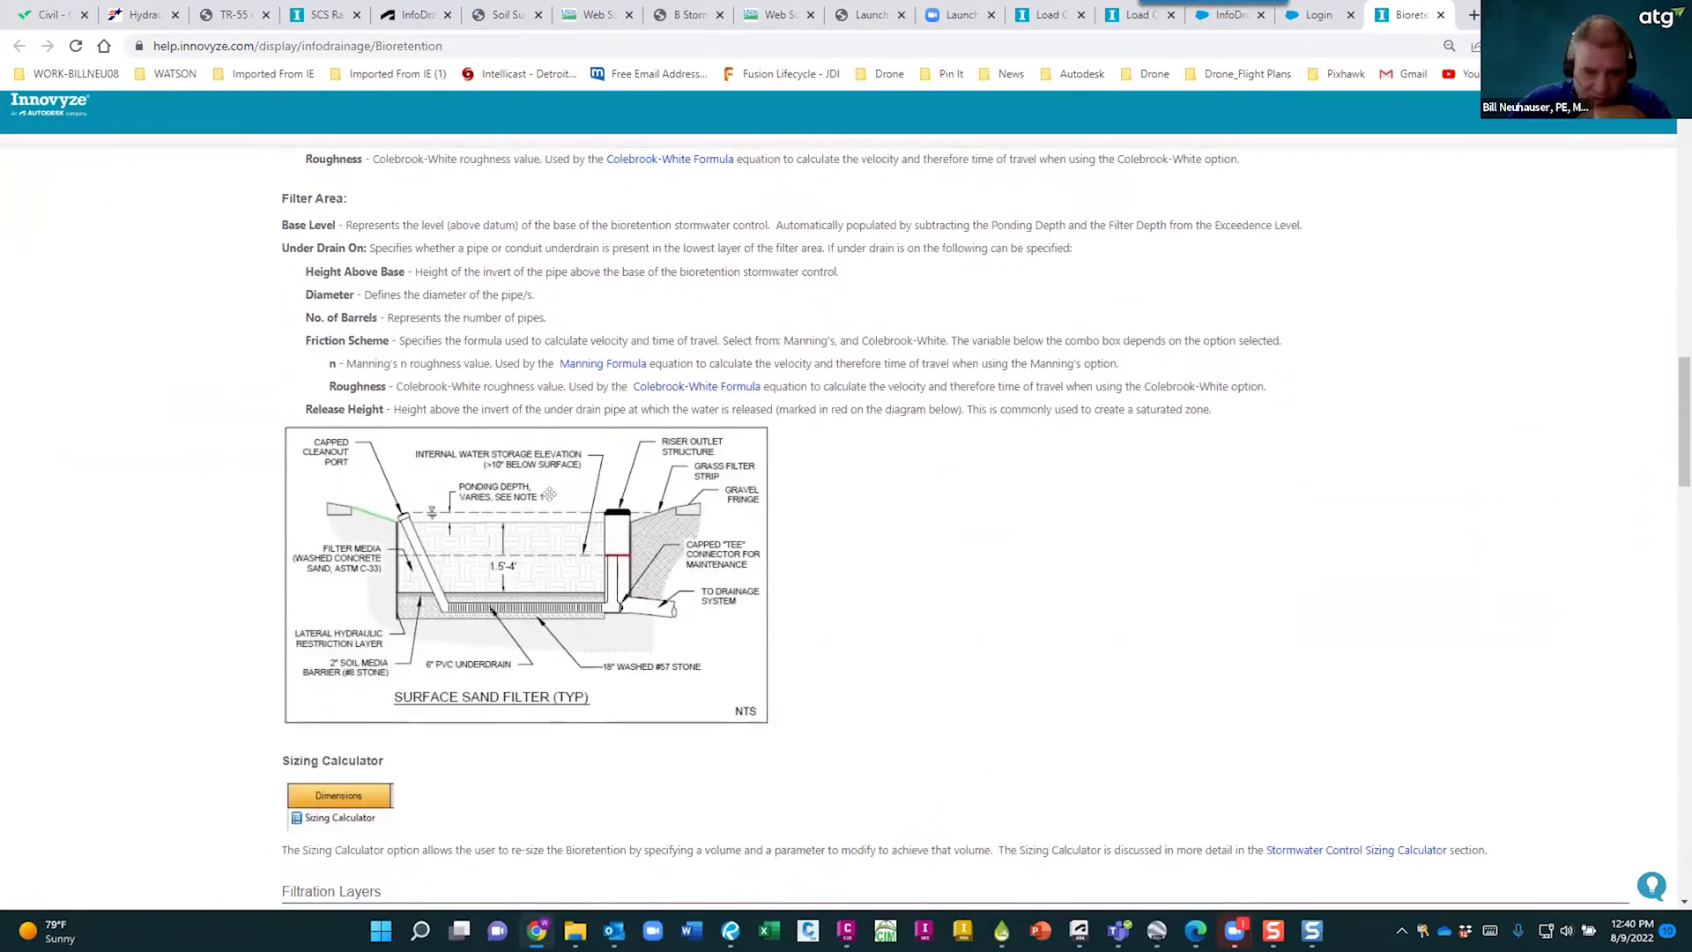
pyautogui.scroll(-2, 584, 606)
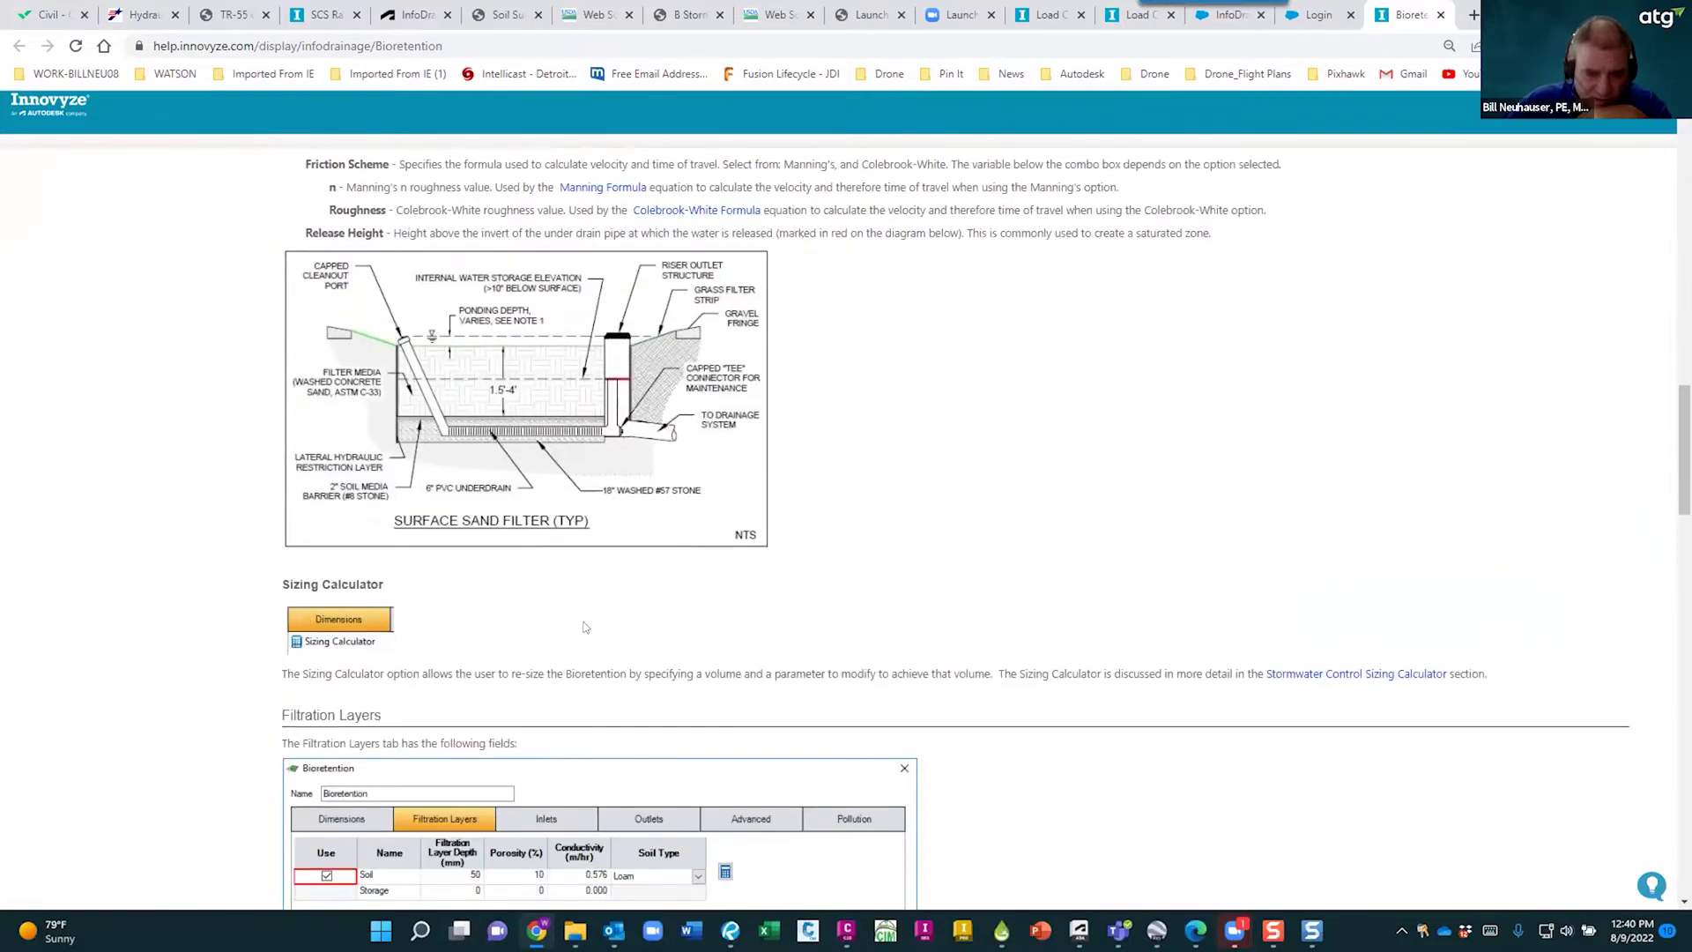
pyautogui.scroll(-4, 389, 641)
pyautogui.scroll(-16, 566, 671)
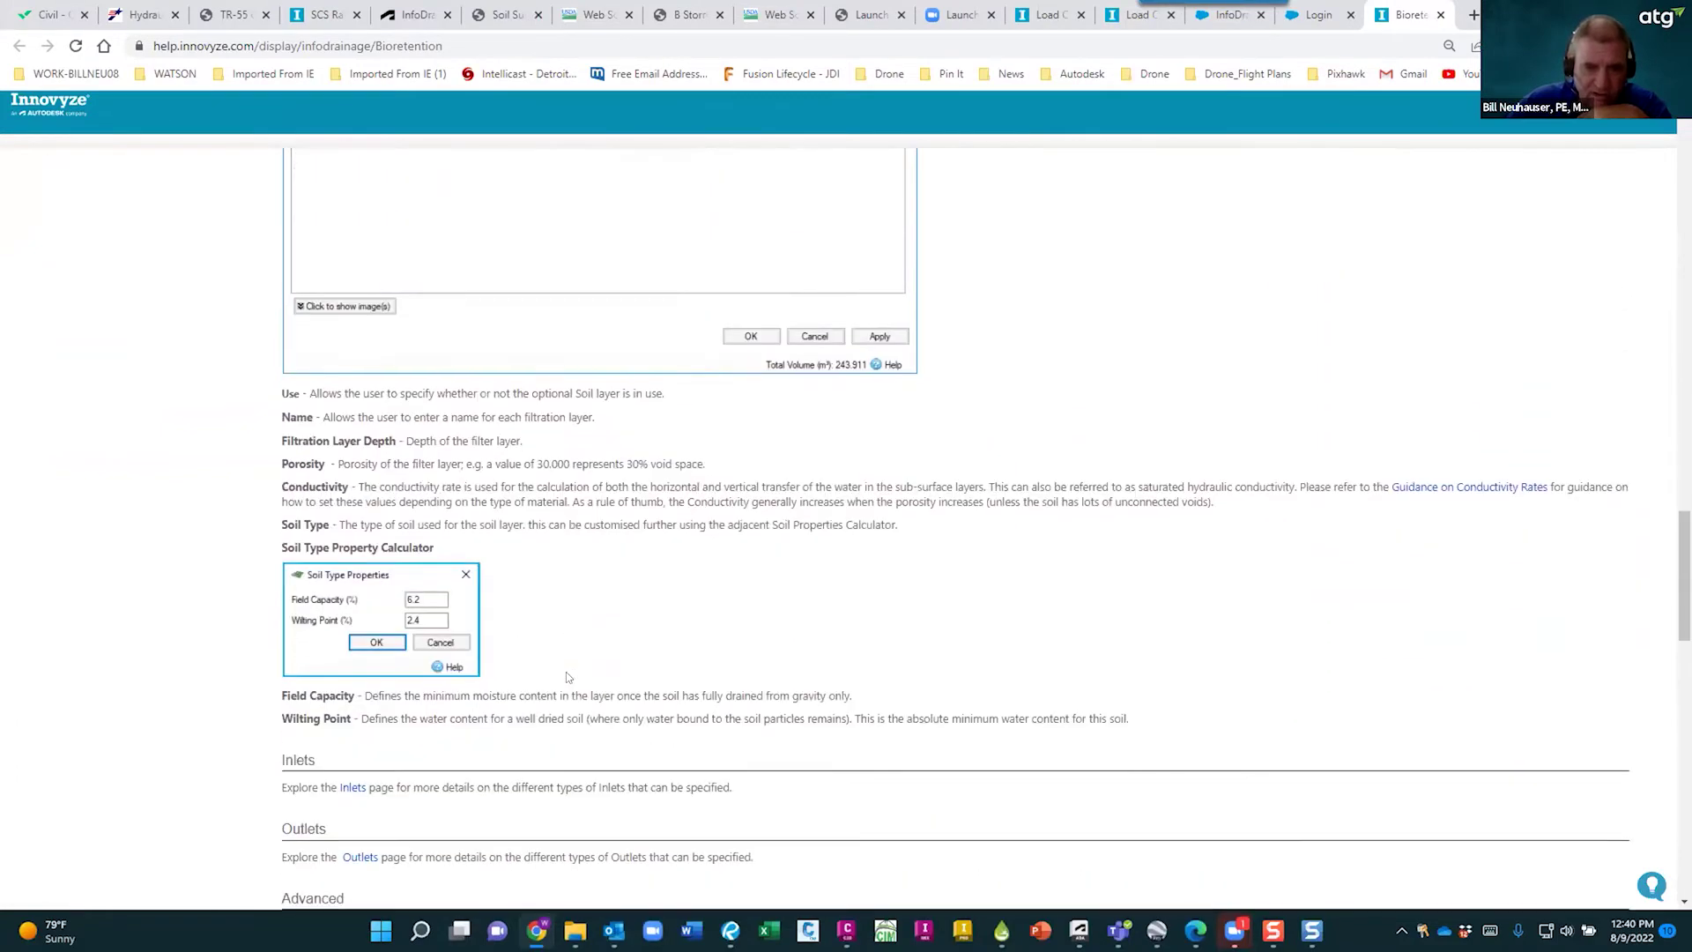
pyautogui.scroll(-9, 569, 674)
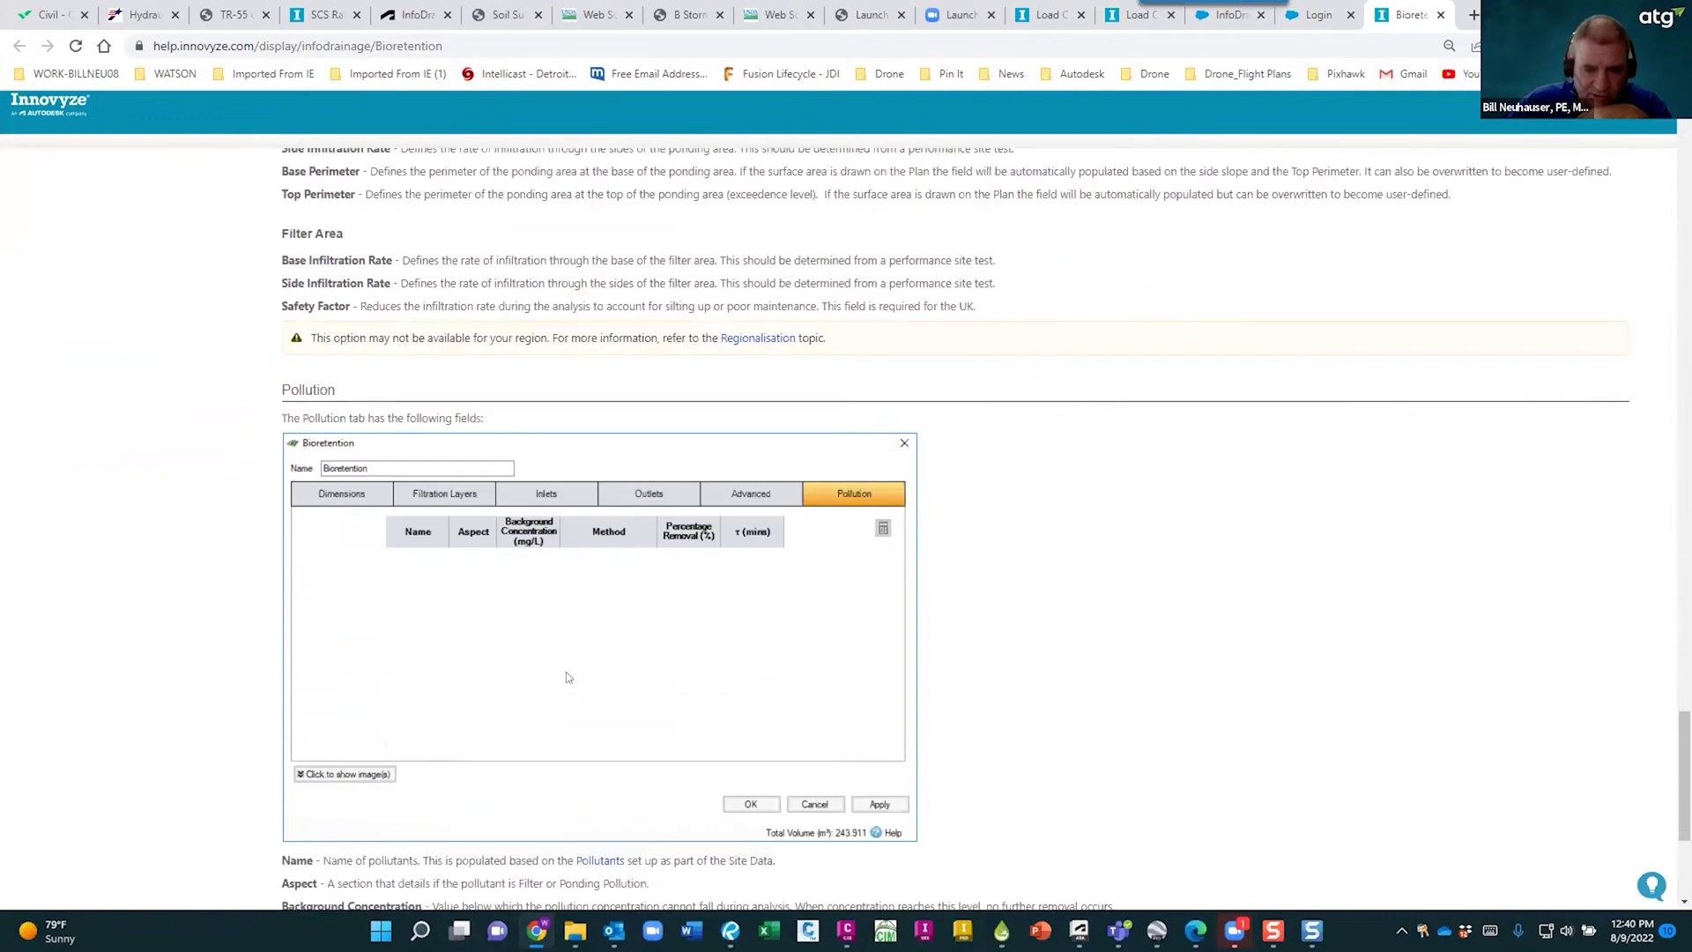
pyautogui.scroll(6, 573, 672)
pyautogui.scroll(20, 574, 672)
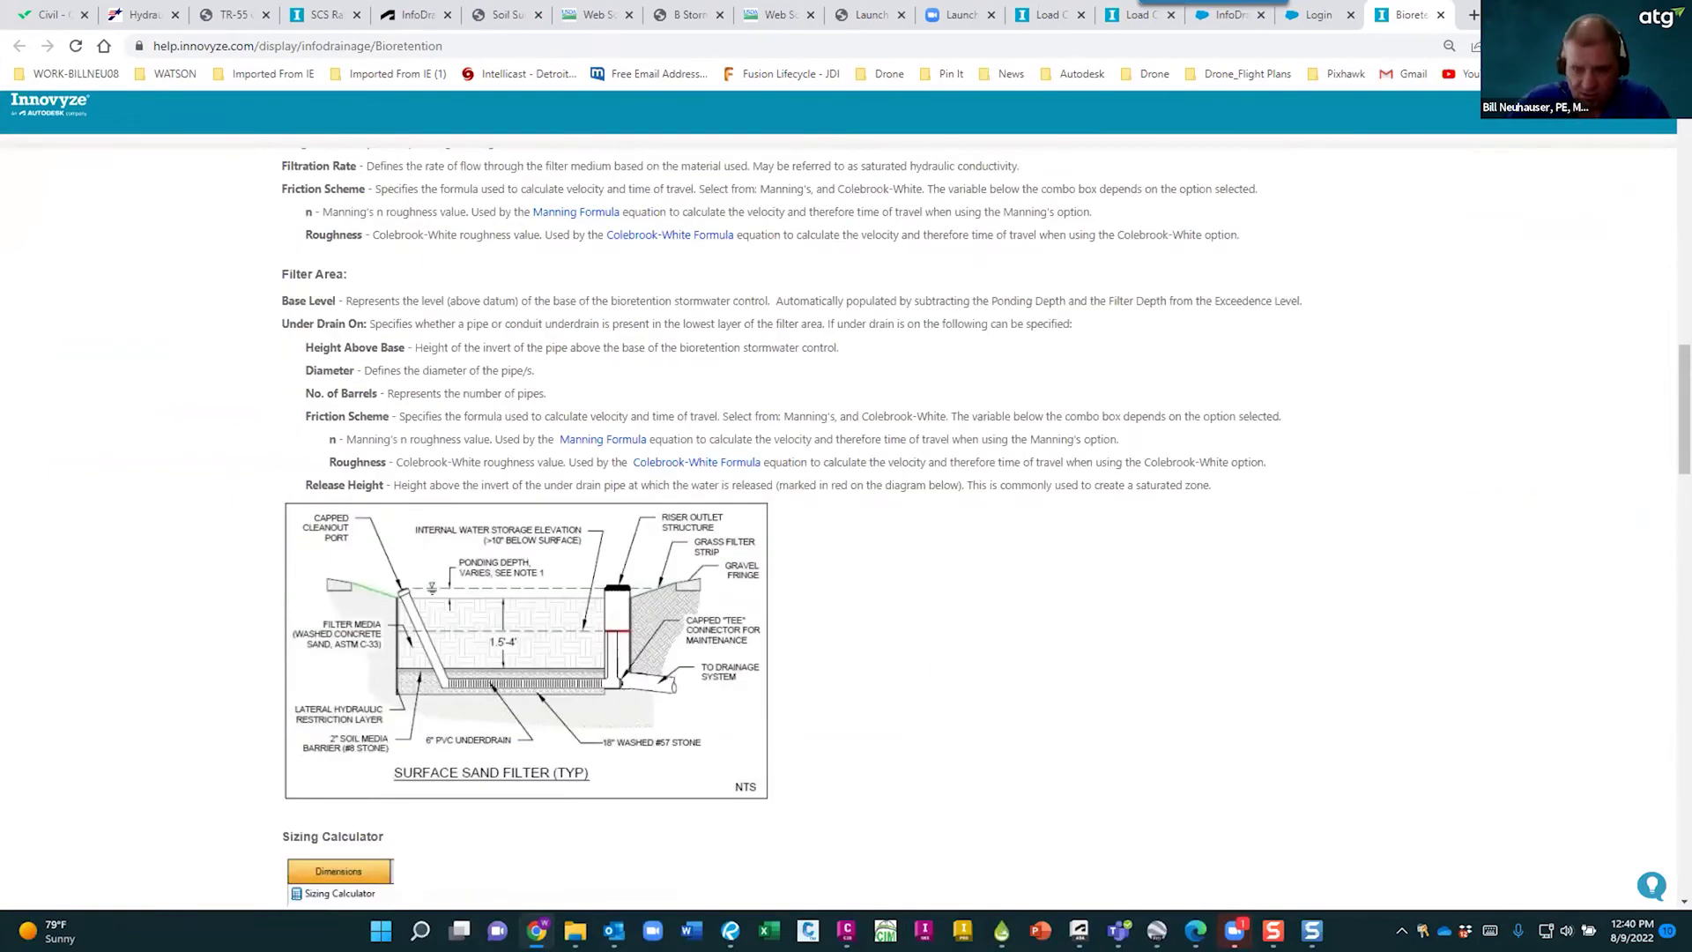
pyautogui.hotkey('alt', 'Tab')
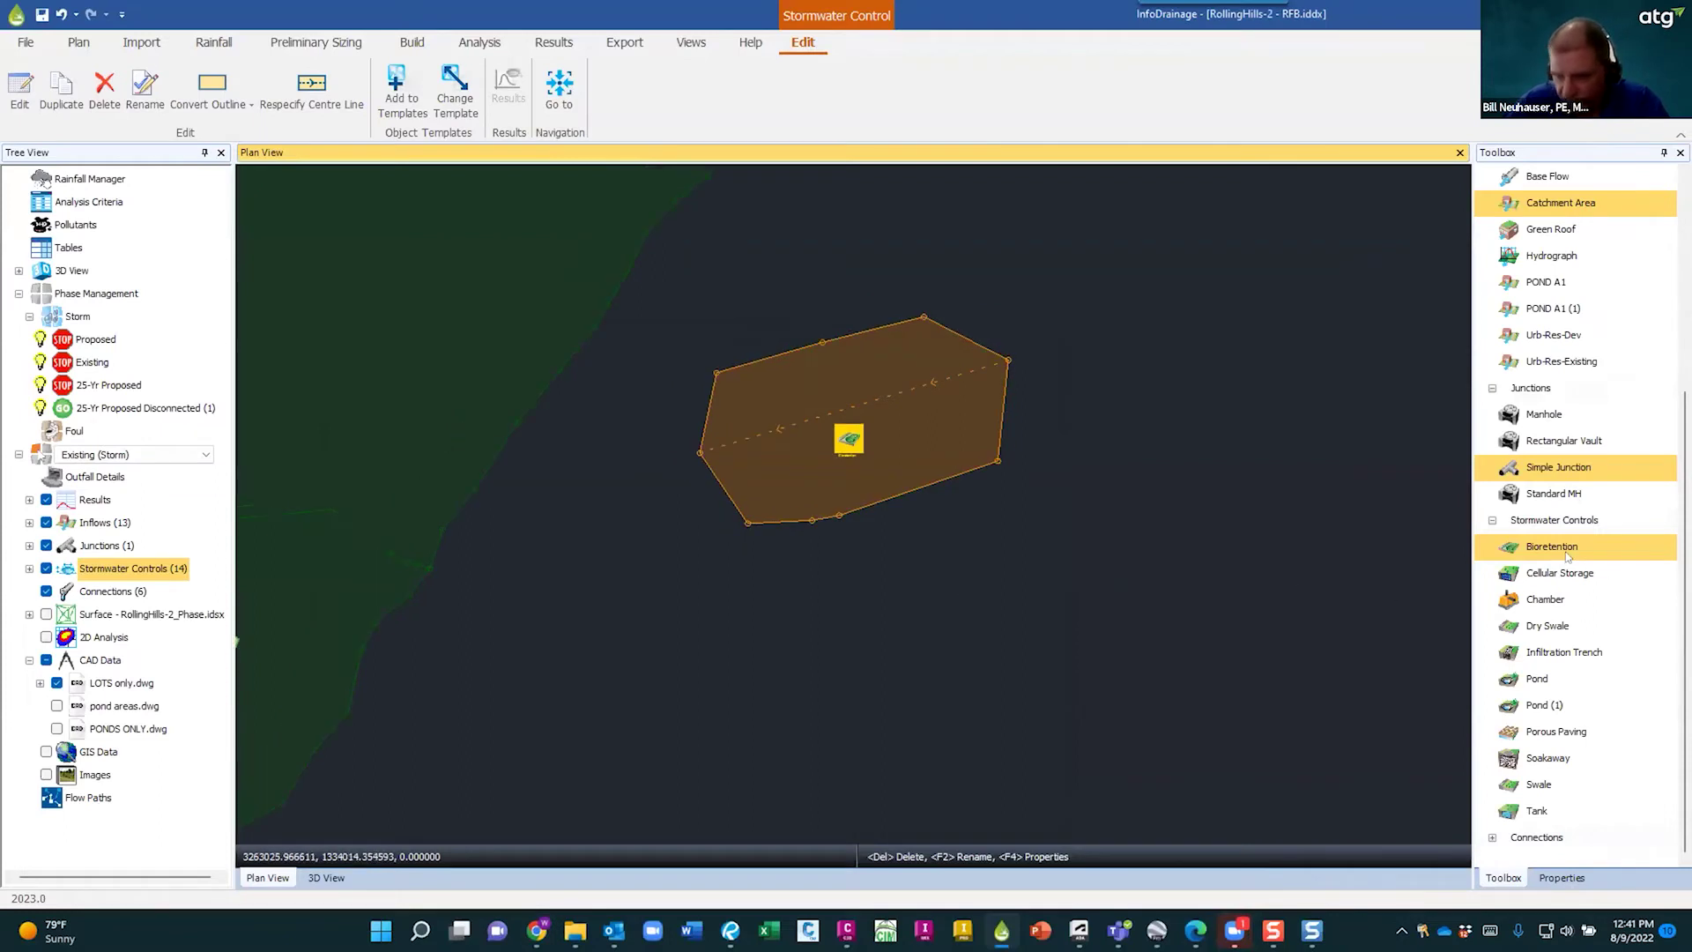
# - Draw a rectangular cellular storage control below the bioretention area, then open its properties' help page
pyautogui.click(1557, 574)
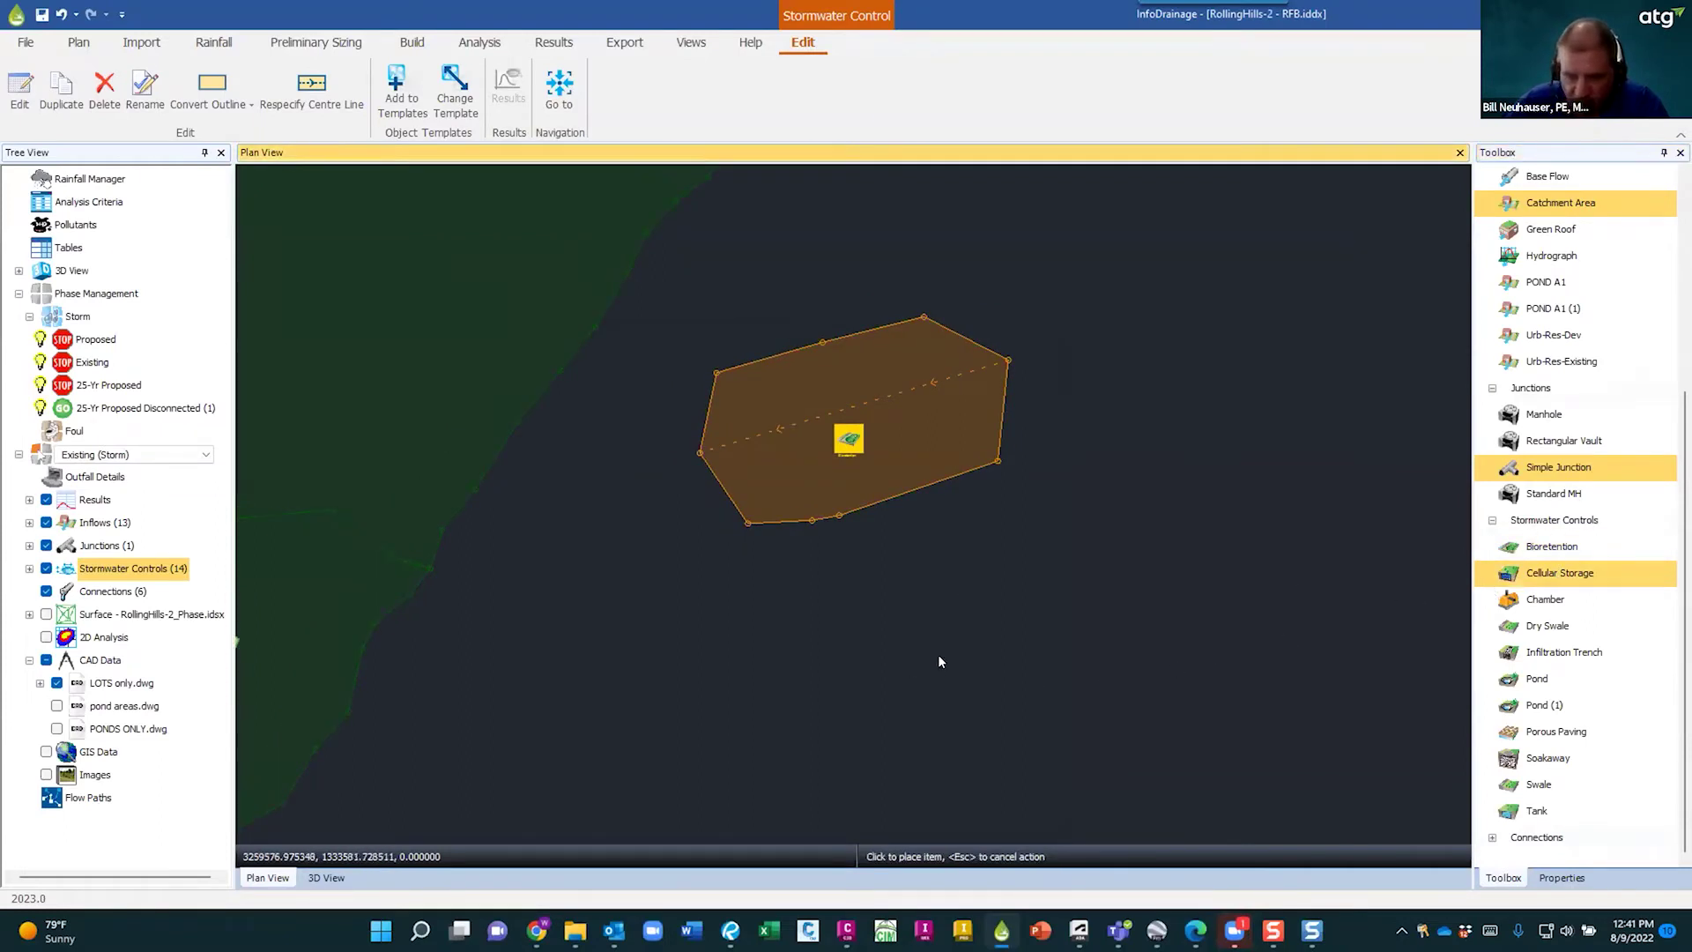
pyautogui.click(891, 729)
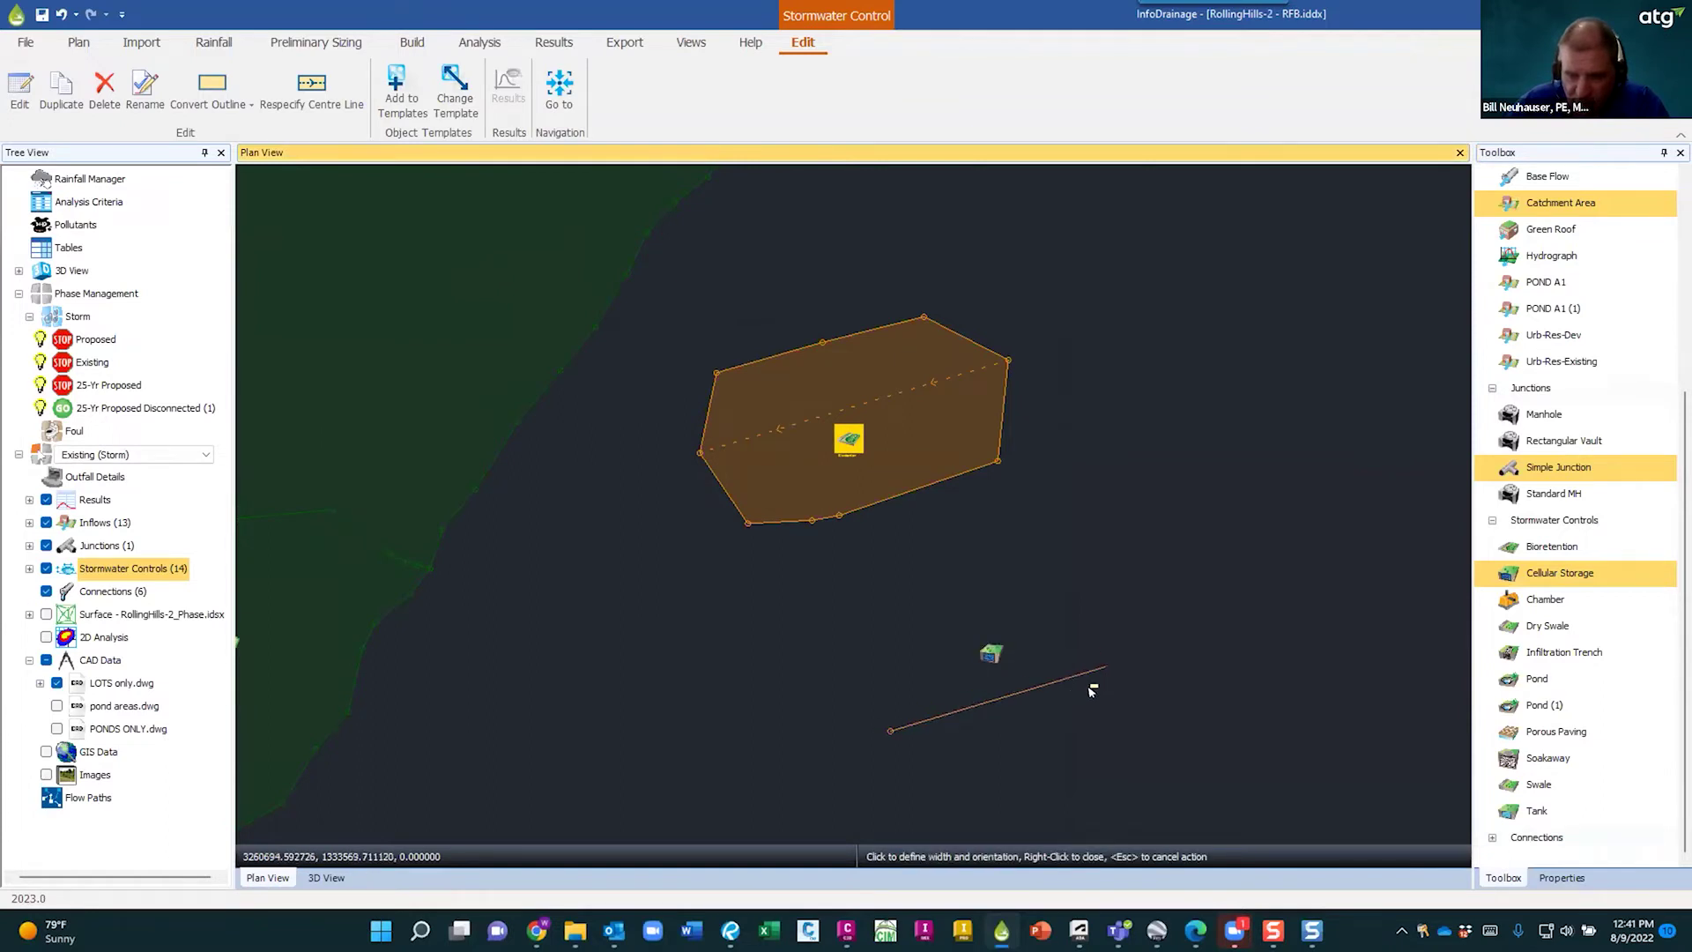
pyautogui.click(1146, 725)
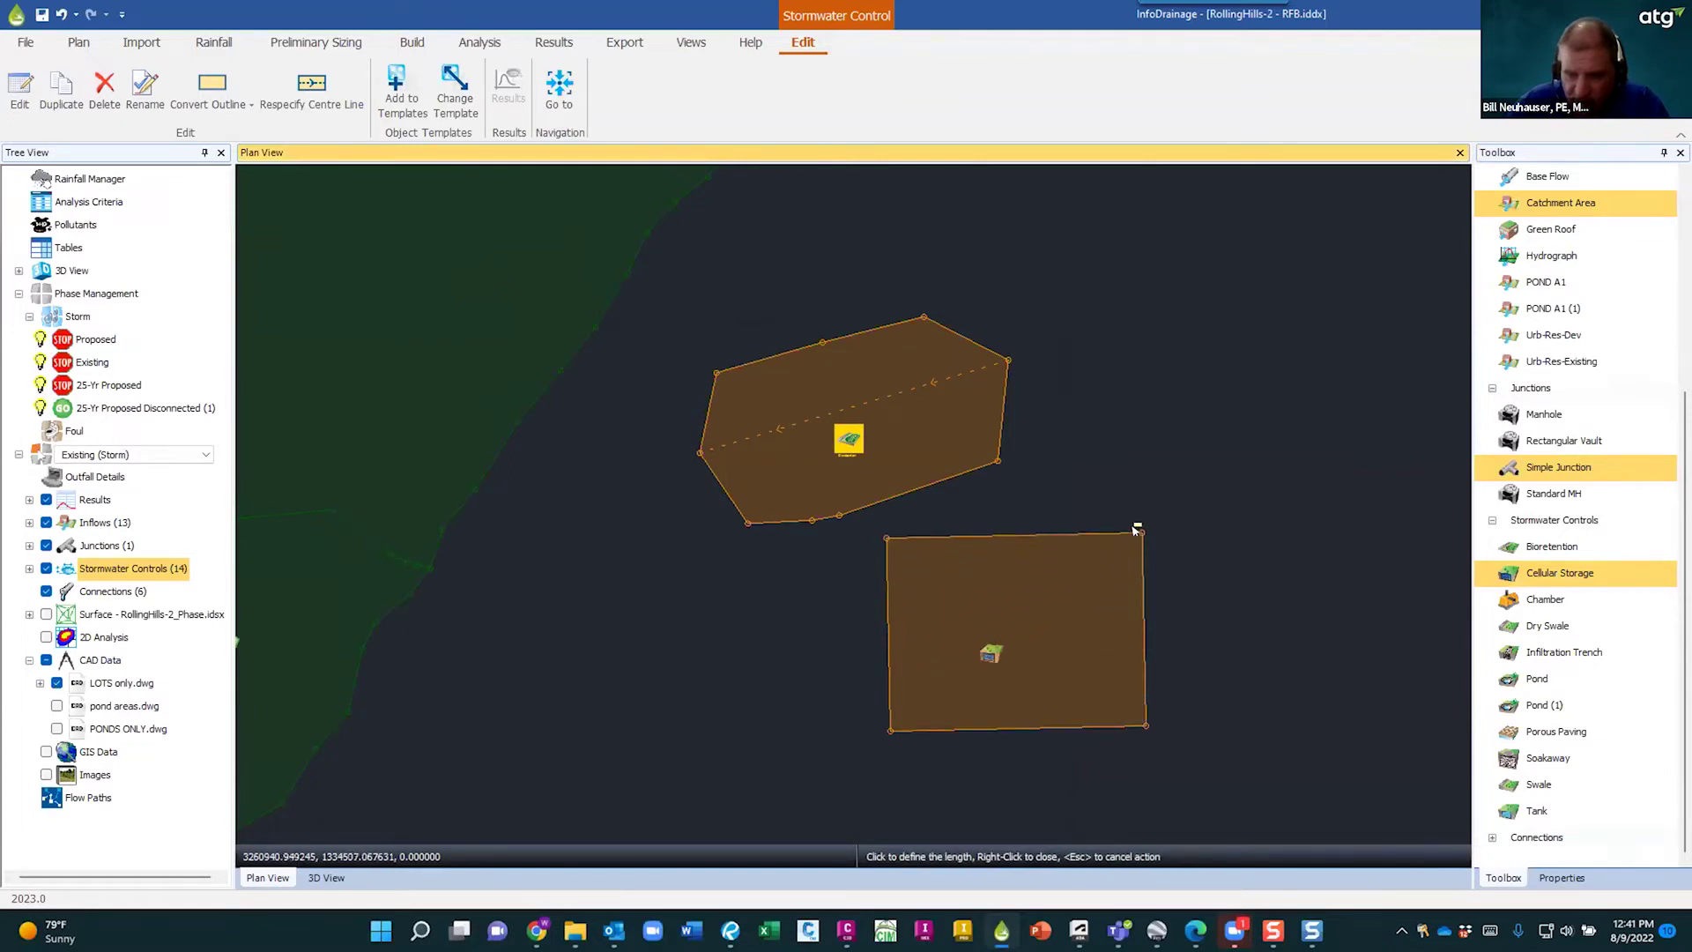
pyautogui.click(1133, 552)
pyautogui.press('Escape')
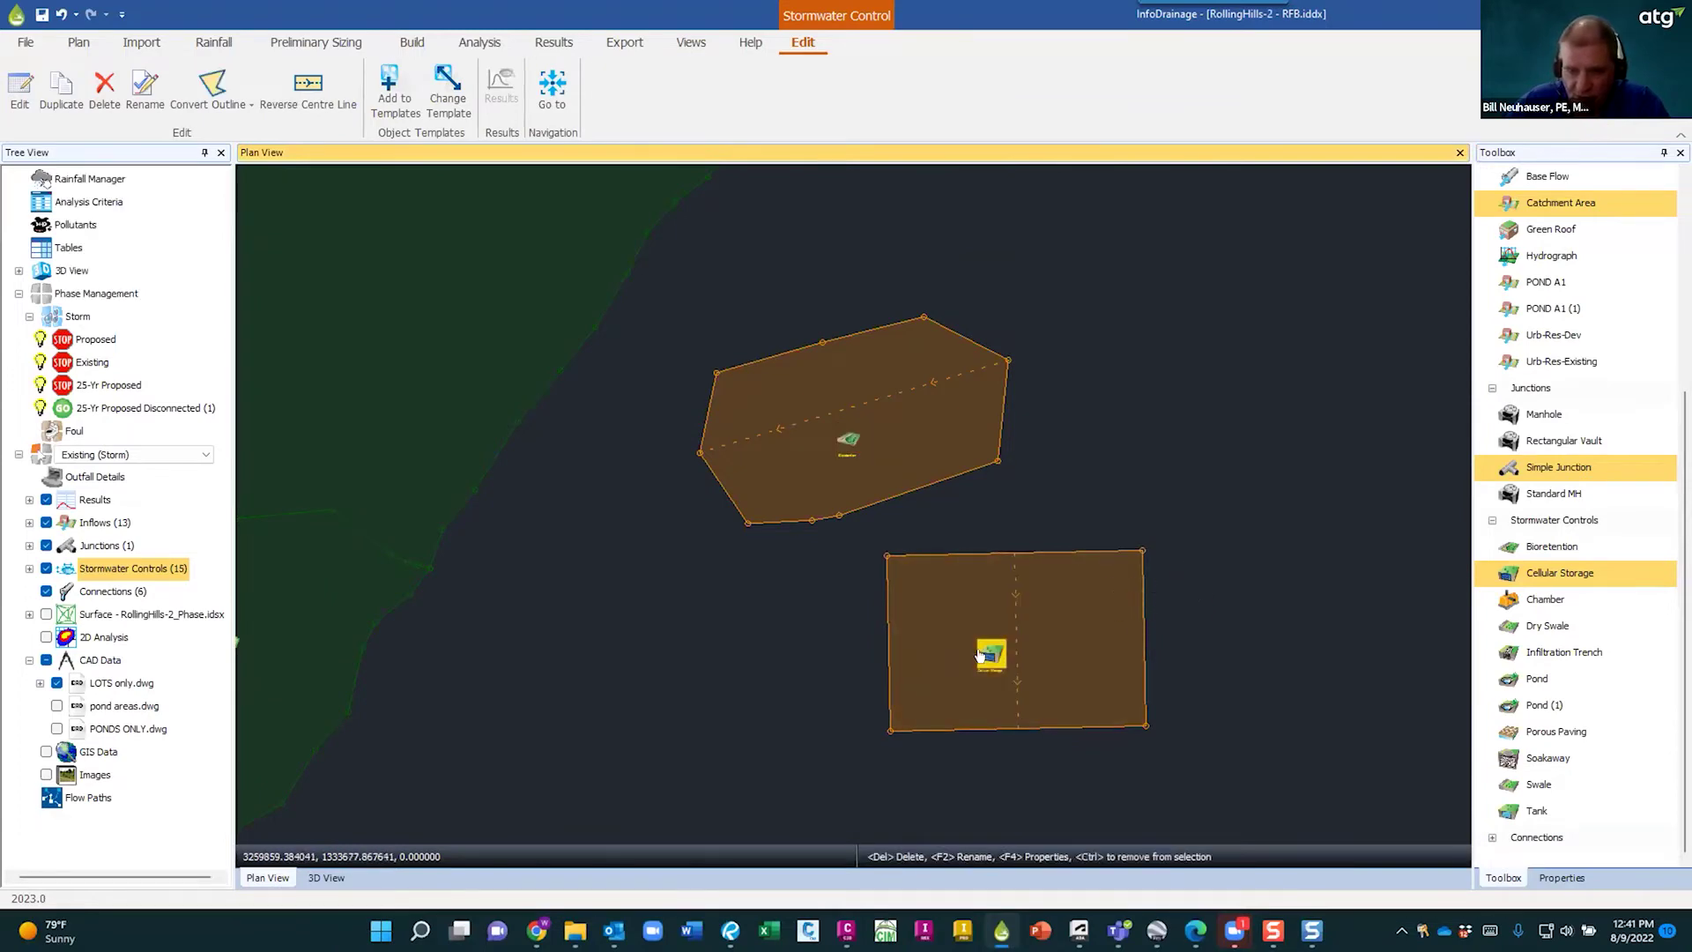
pyautogui.doubleClick(988, 653)
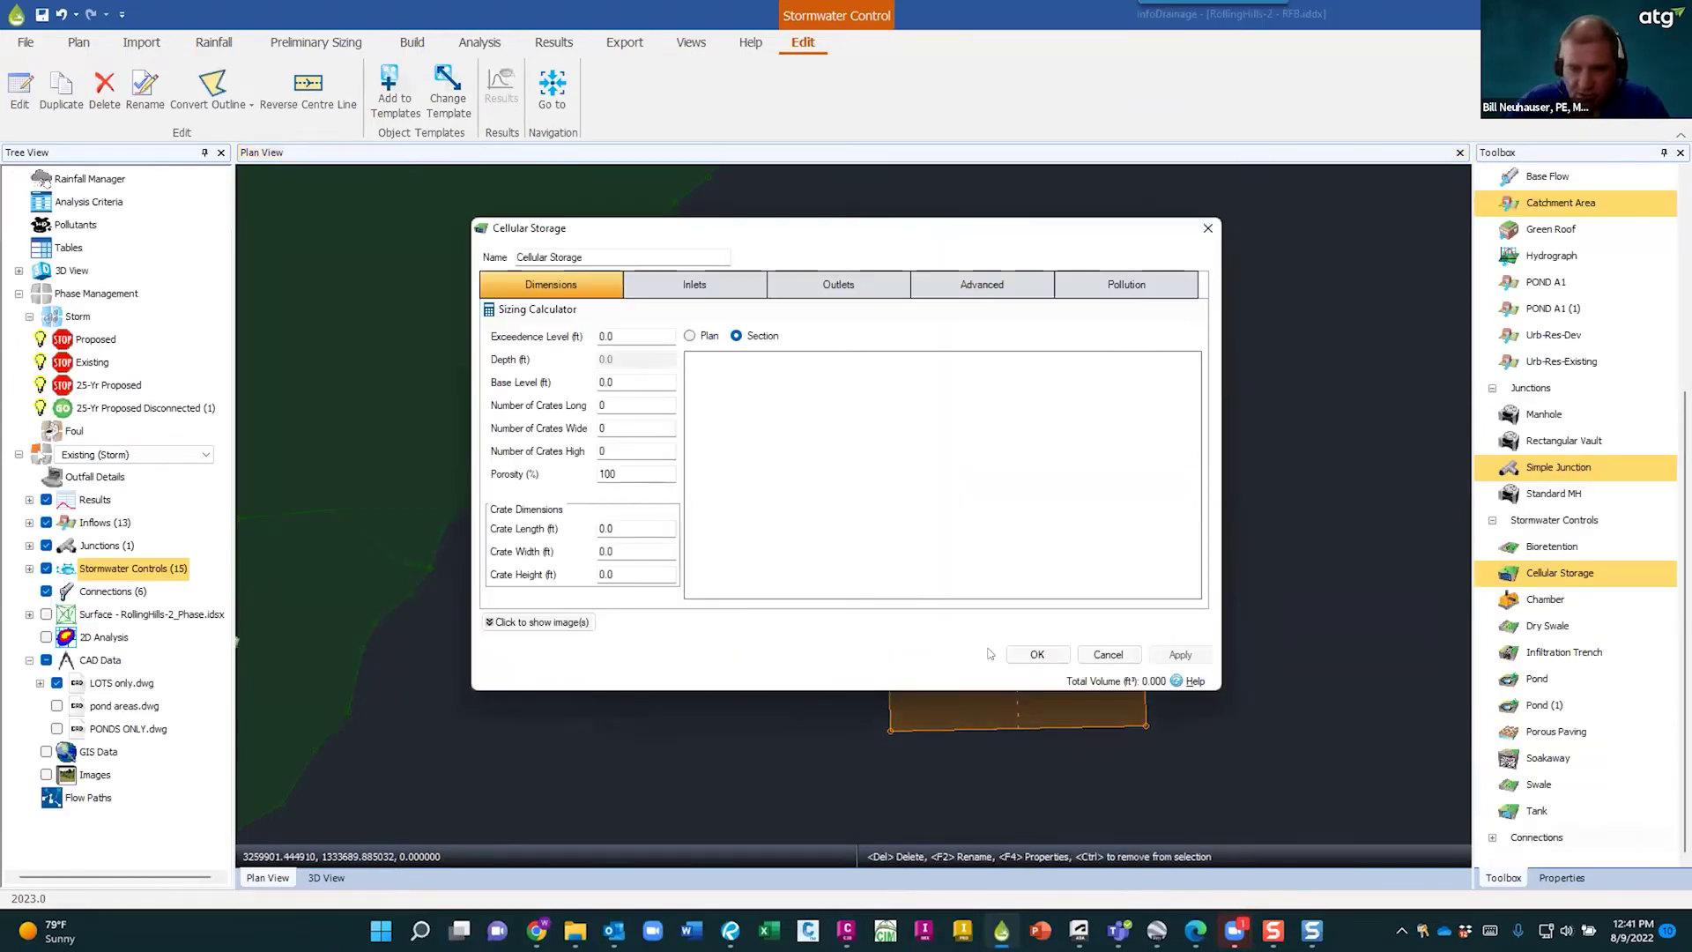
pyautogui.click(1179, 682)
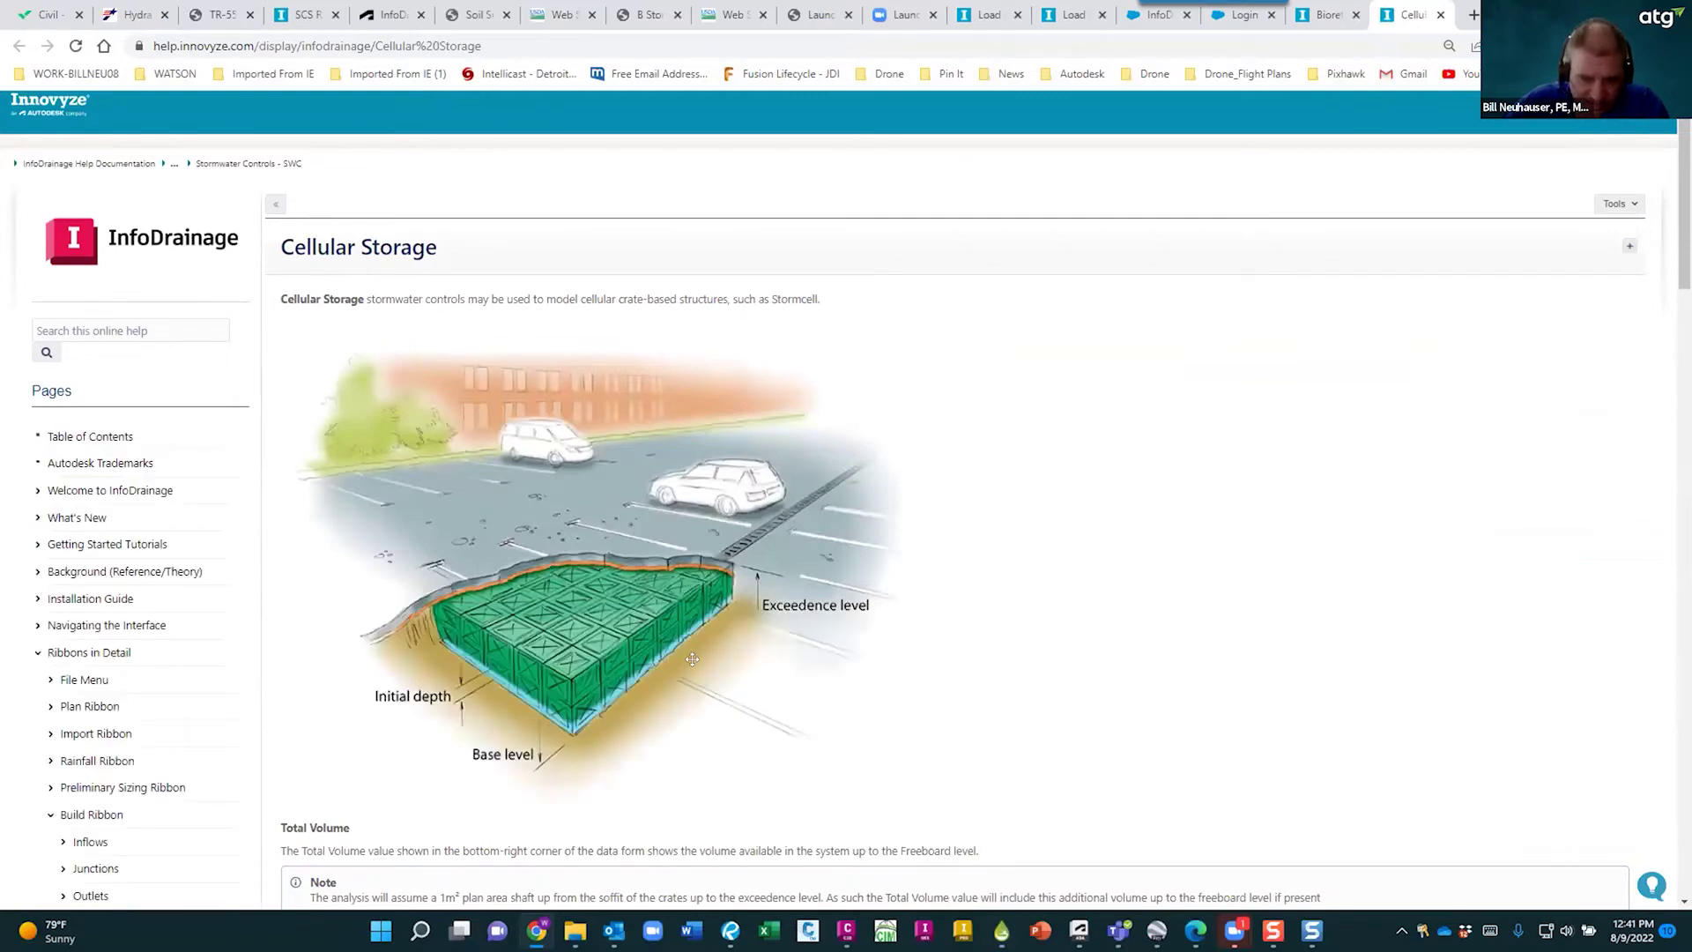
# - Read the Cellular Storage help on crate counts, porosity, crate dimensions and Sizing Calculator, then return to InfoDrainage
pyautogui.scroll(-4, 683, 591)
pyautogui.scroll(4, 631, 476)
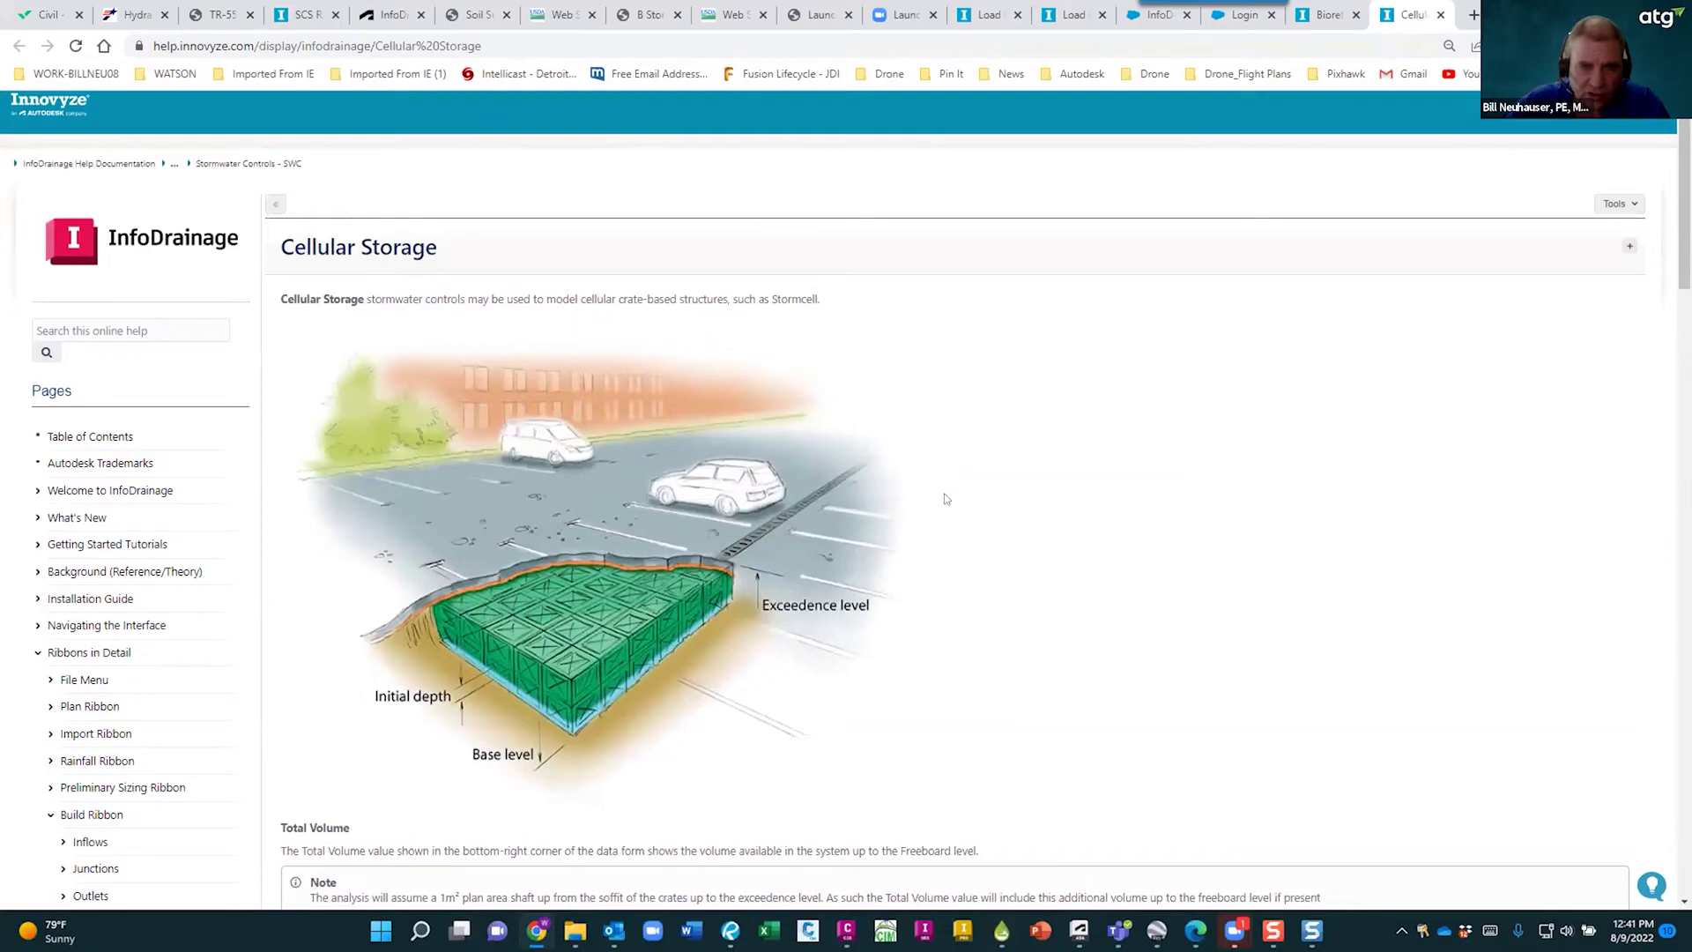
pyautogui.scroll(-5, 946, 499)
pyautogui.scroll(-1, 684, 588)
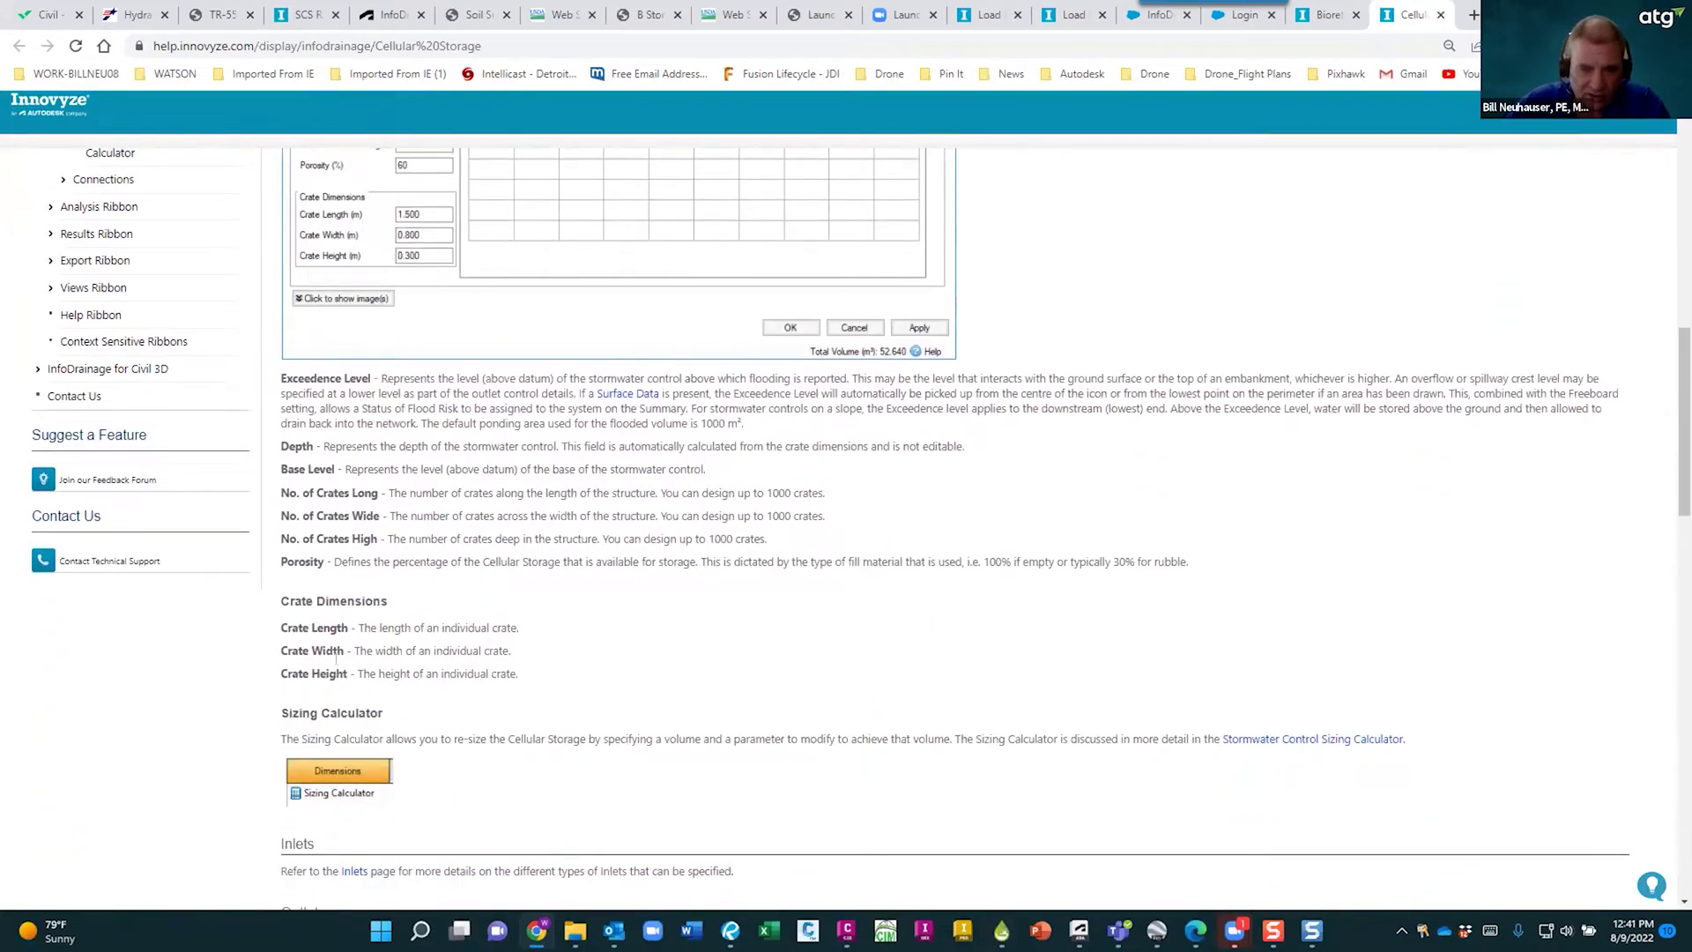
pyautogui.scroll(4, 703, 476)
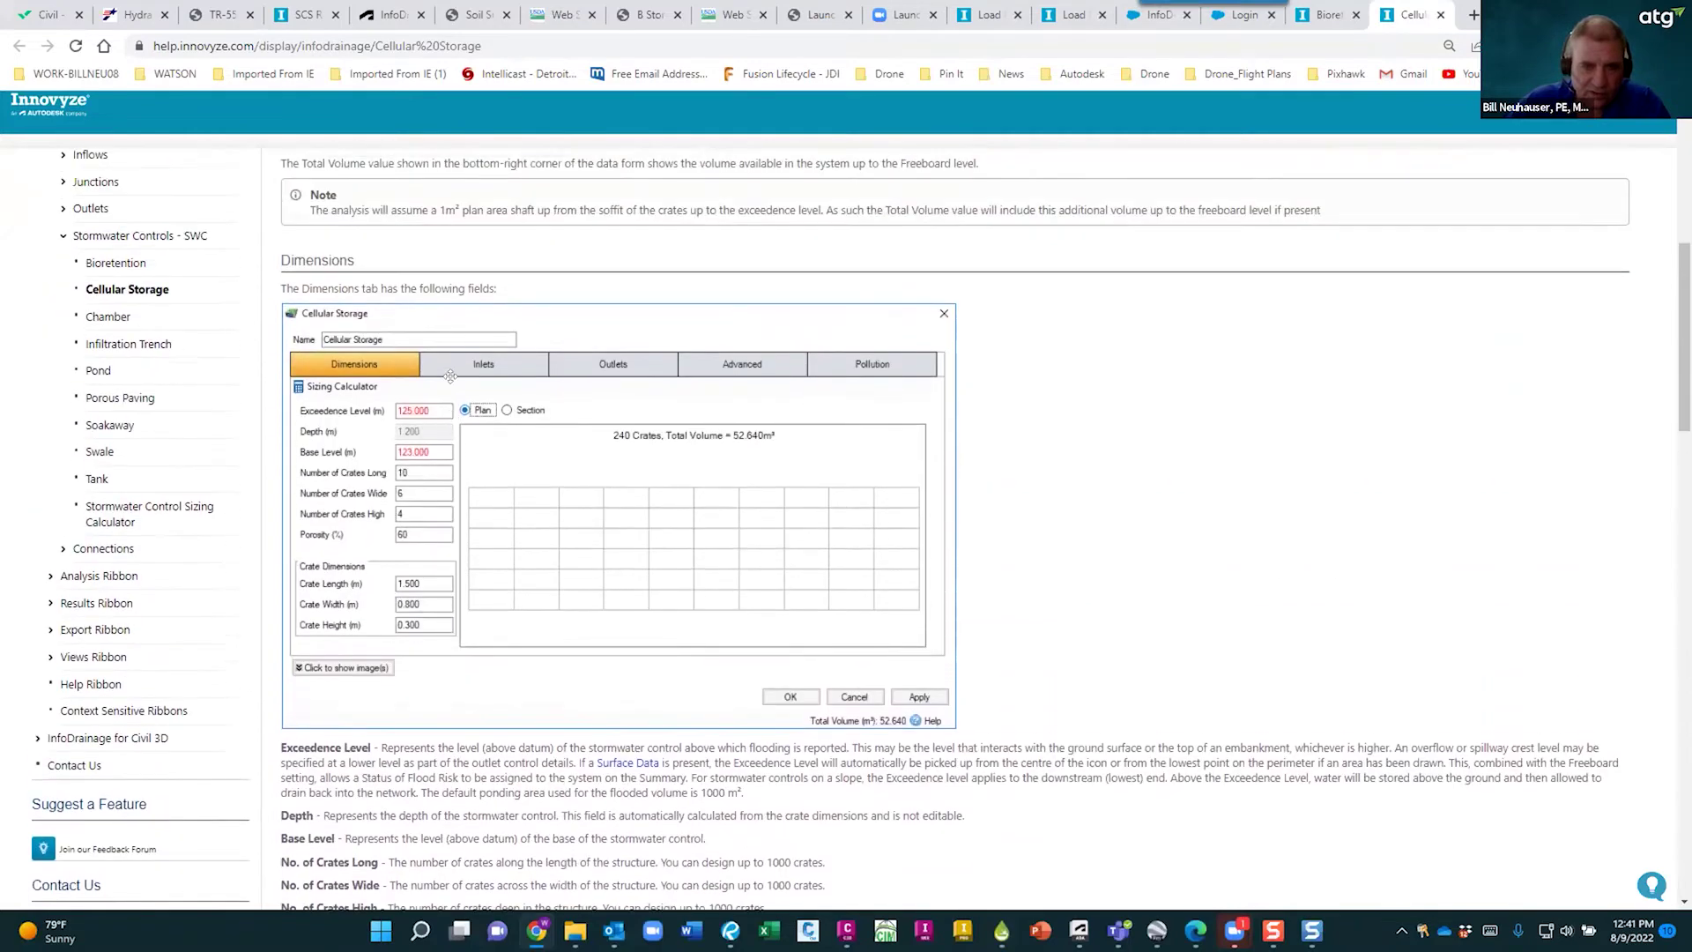
pyautogui.scroll(4, 703, 476)
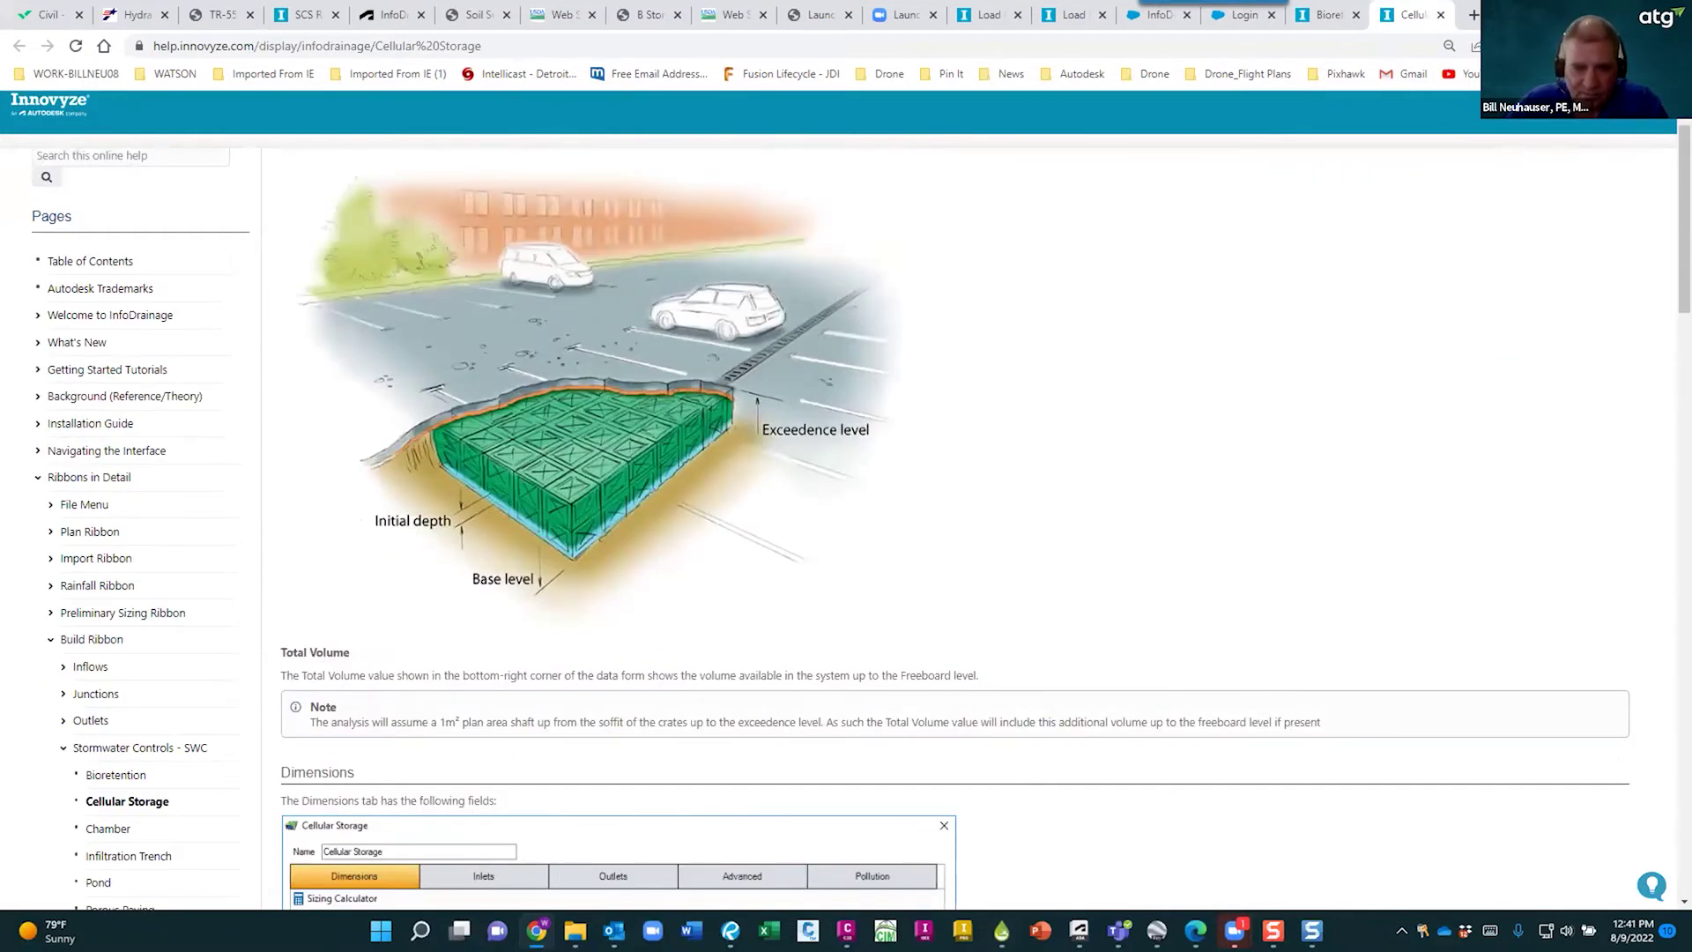
pyautogui.hotkey('alt', 'Tab')
# - Dismiss the cellular storage properties and draw a rectangular chamber control
pyautogui.click(1095, 653)
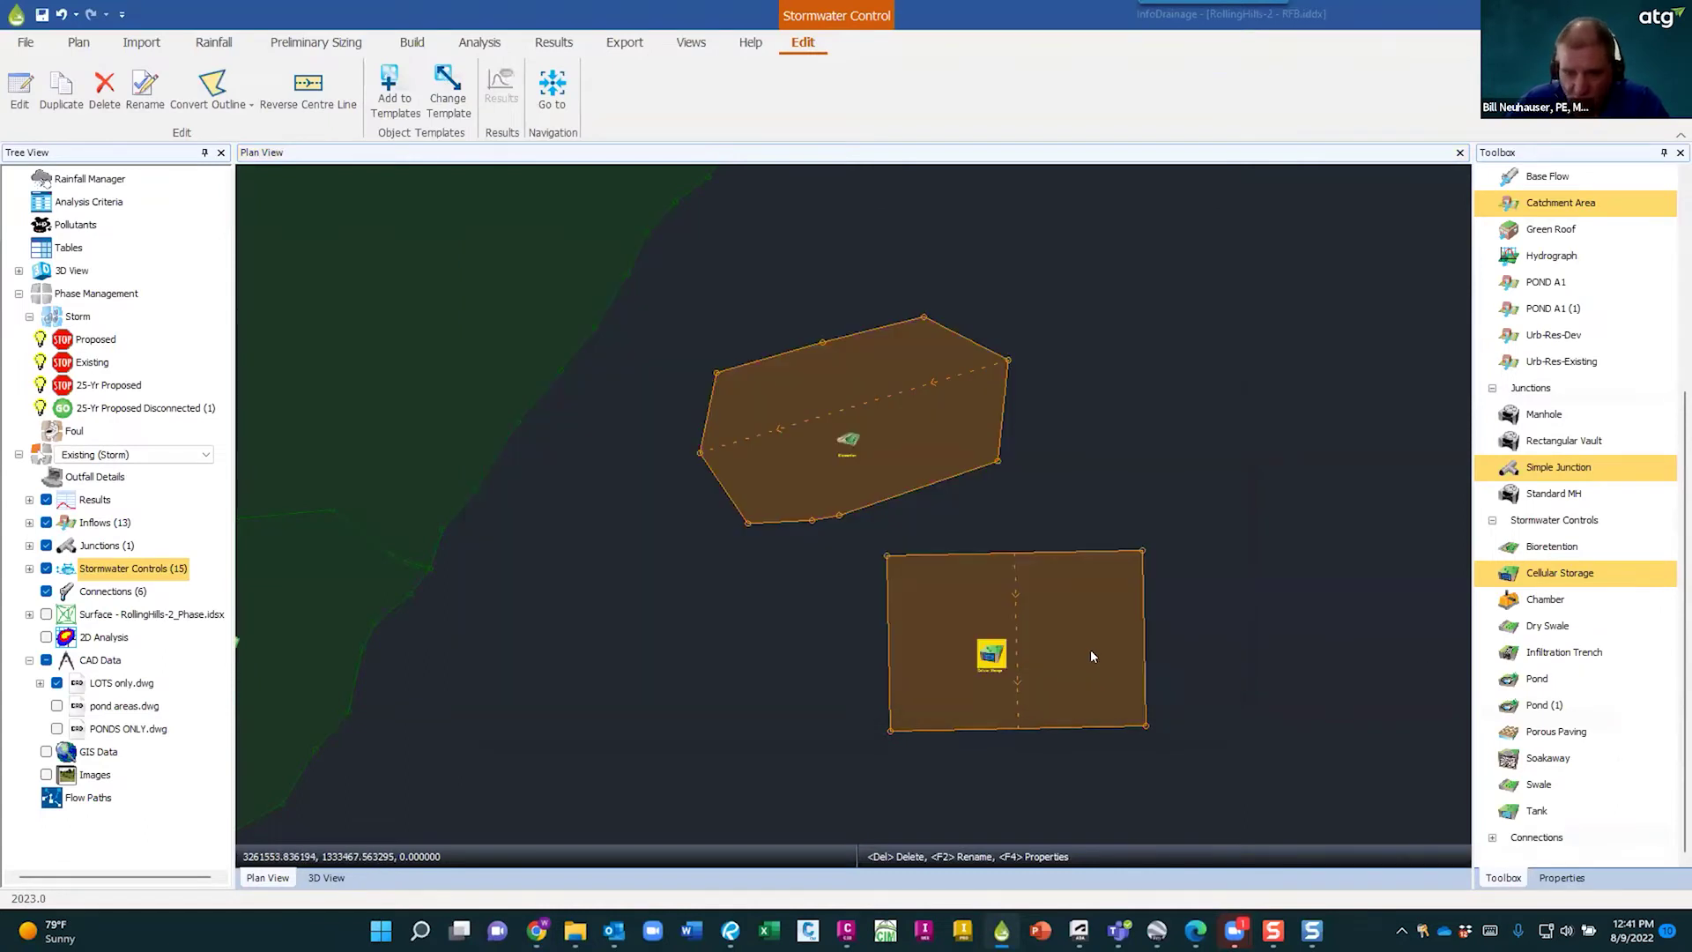
pyautogui.click(1528, 601)
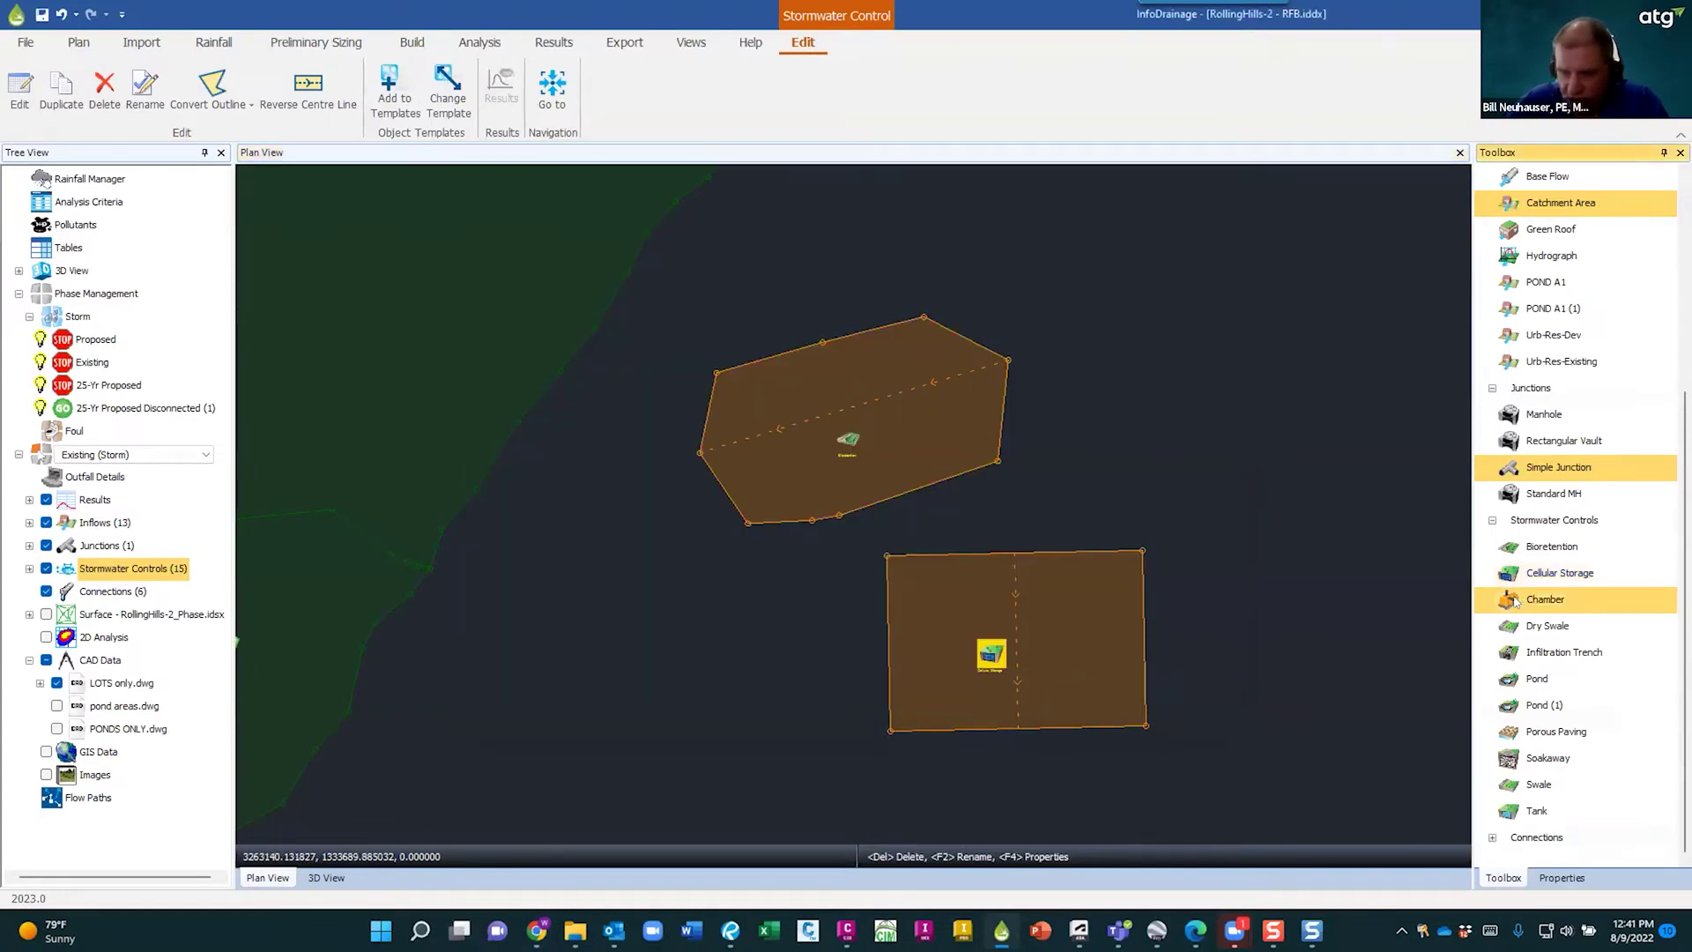
pyautogui.click(1112, 488)
pyautogui.click(1296, 468)
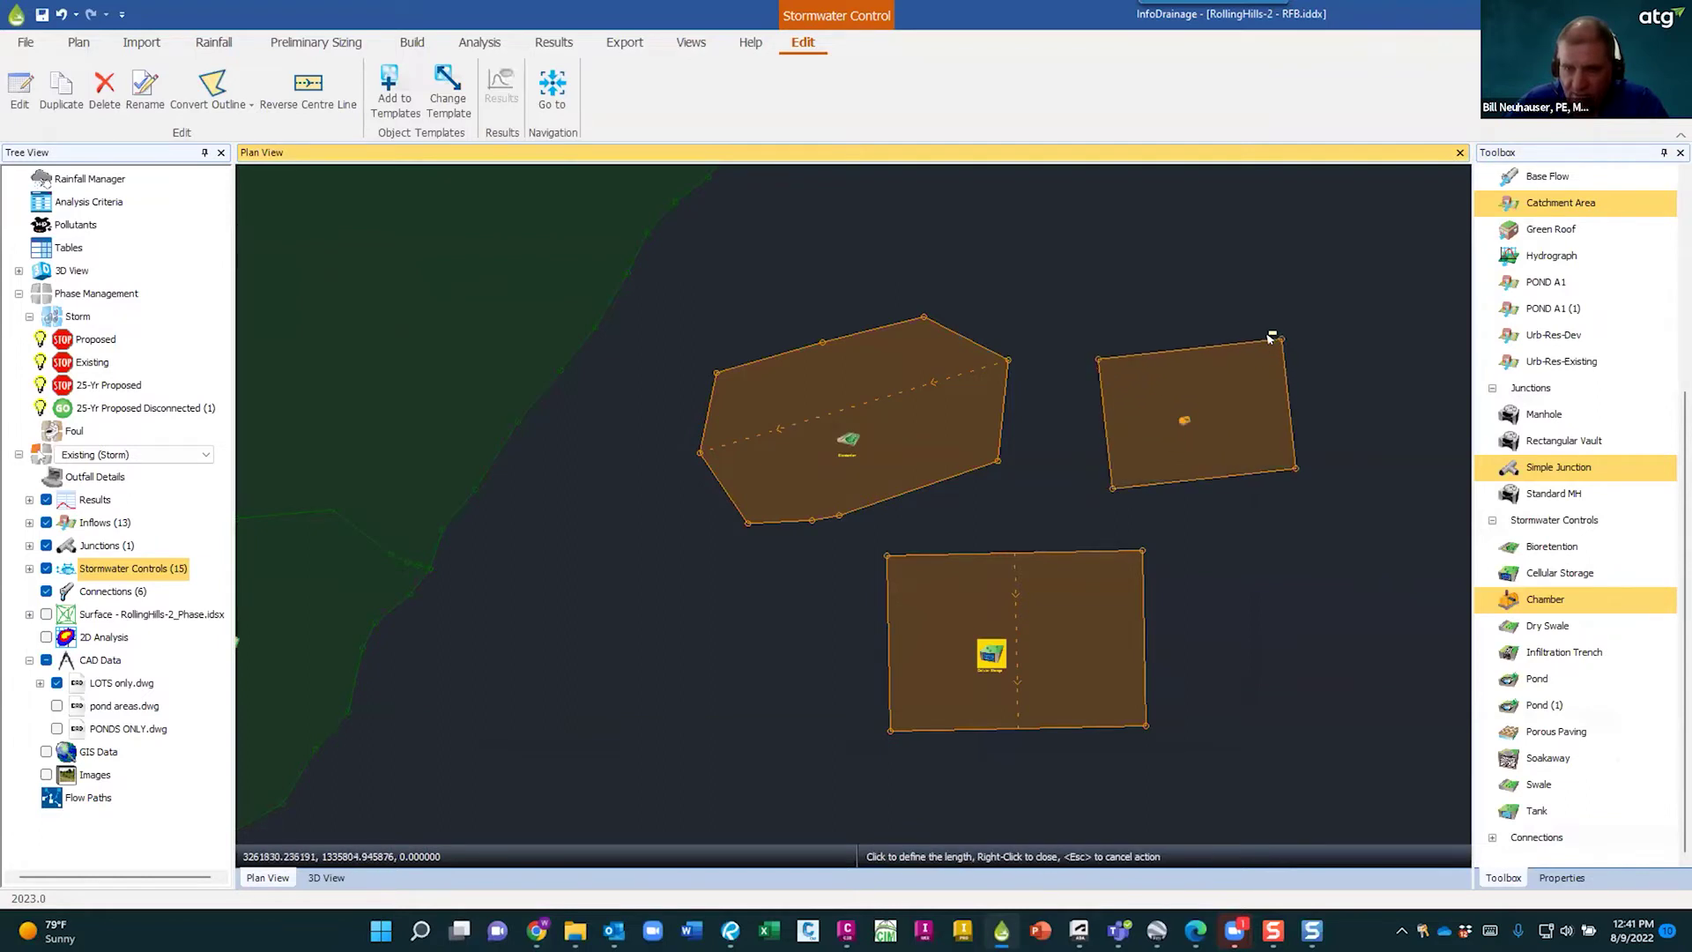
pyautogui.click(1269, 335)
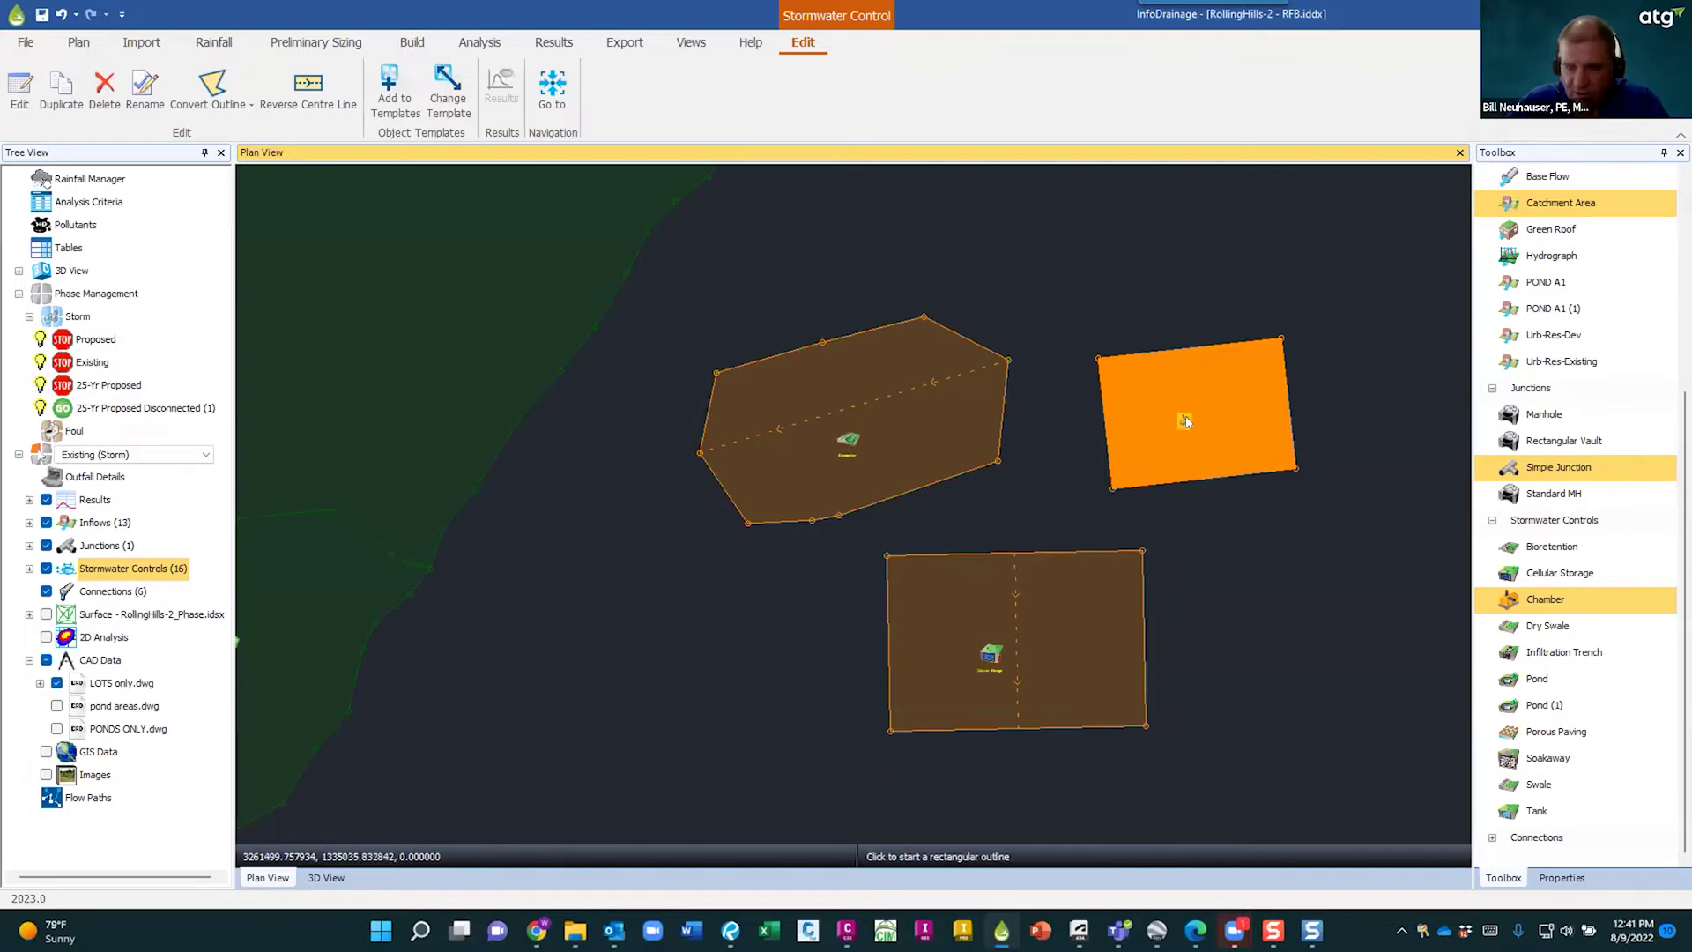
# - Open the new chamber's properties with F4 and launch its online help page
pyautogui.scroll(2, 1287, 480)
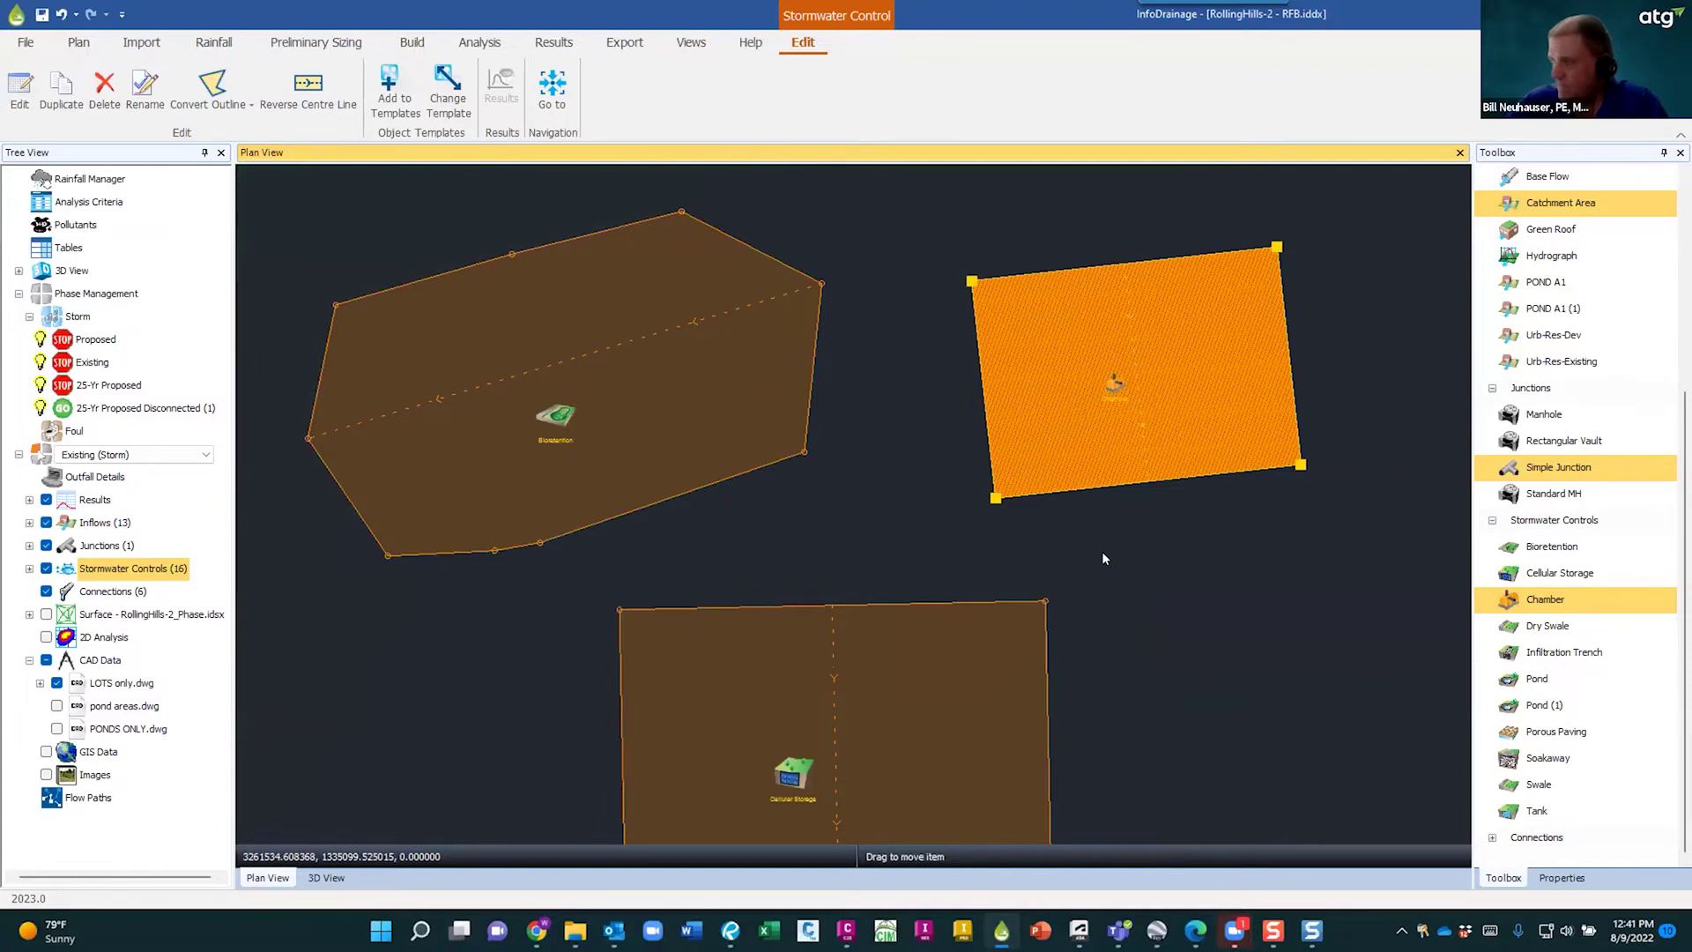
pyautogui.press('F4')
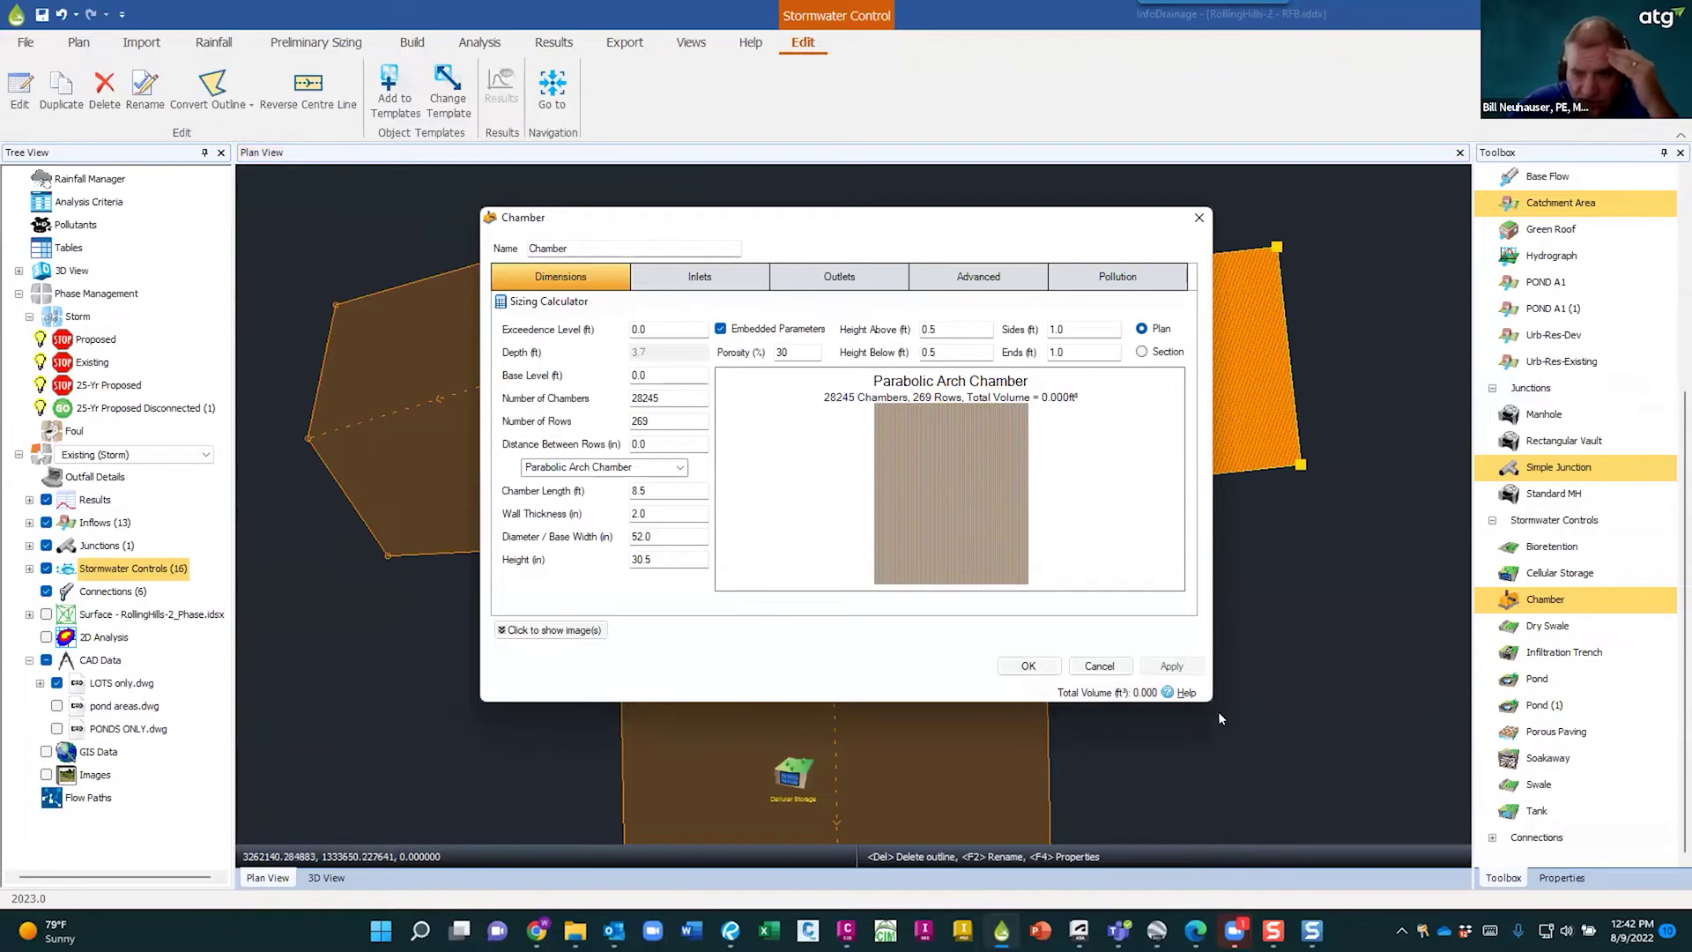
pyautogui.click(1166, 694)
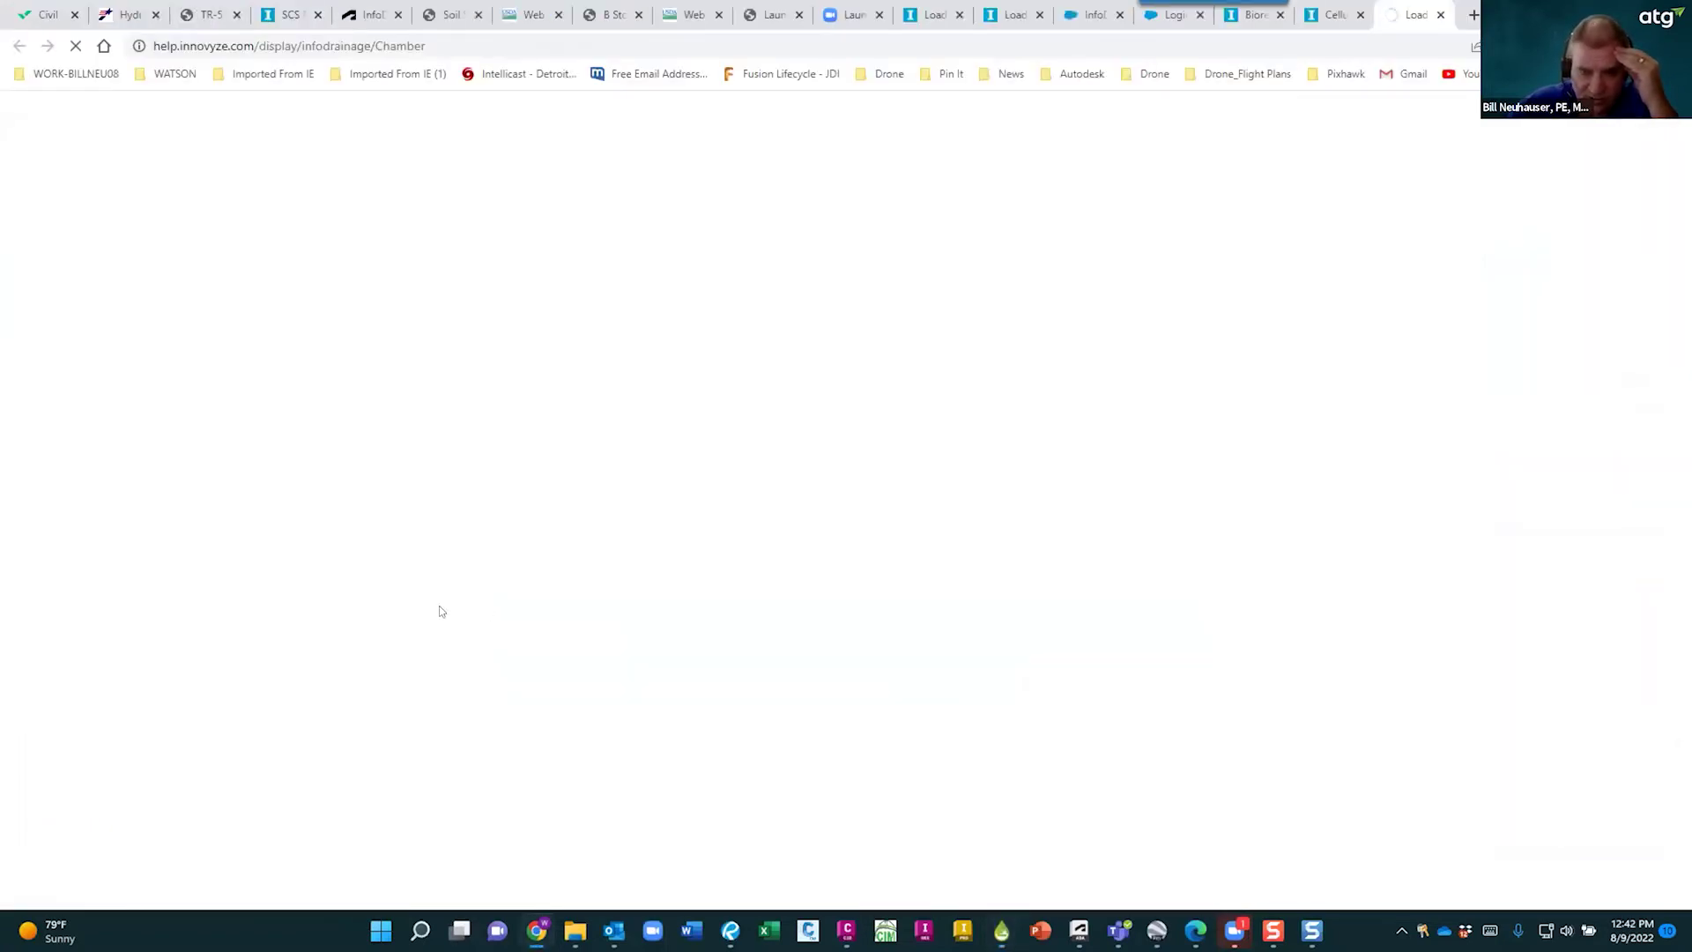
# - Read the Chamber help's Dimensions, Embedded Parameters and Preview Box sections, then return to InfoDrainage
pyautogui.scroll(-3, 838, 677)
pyautogui.scroll(3, 841, 616)
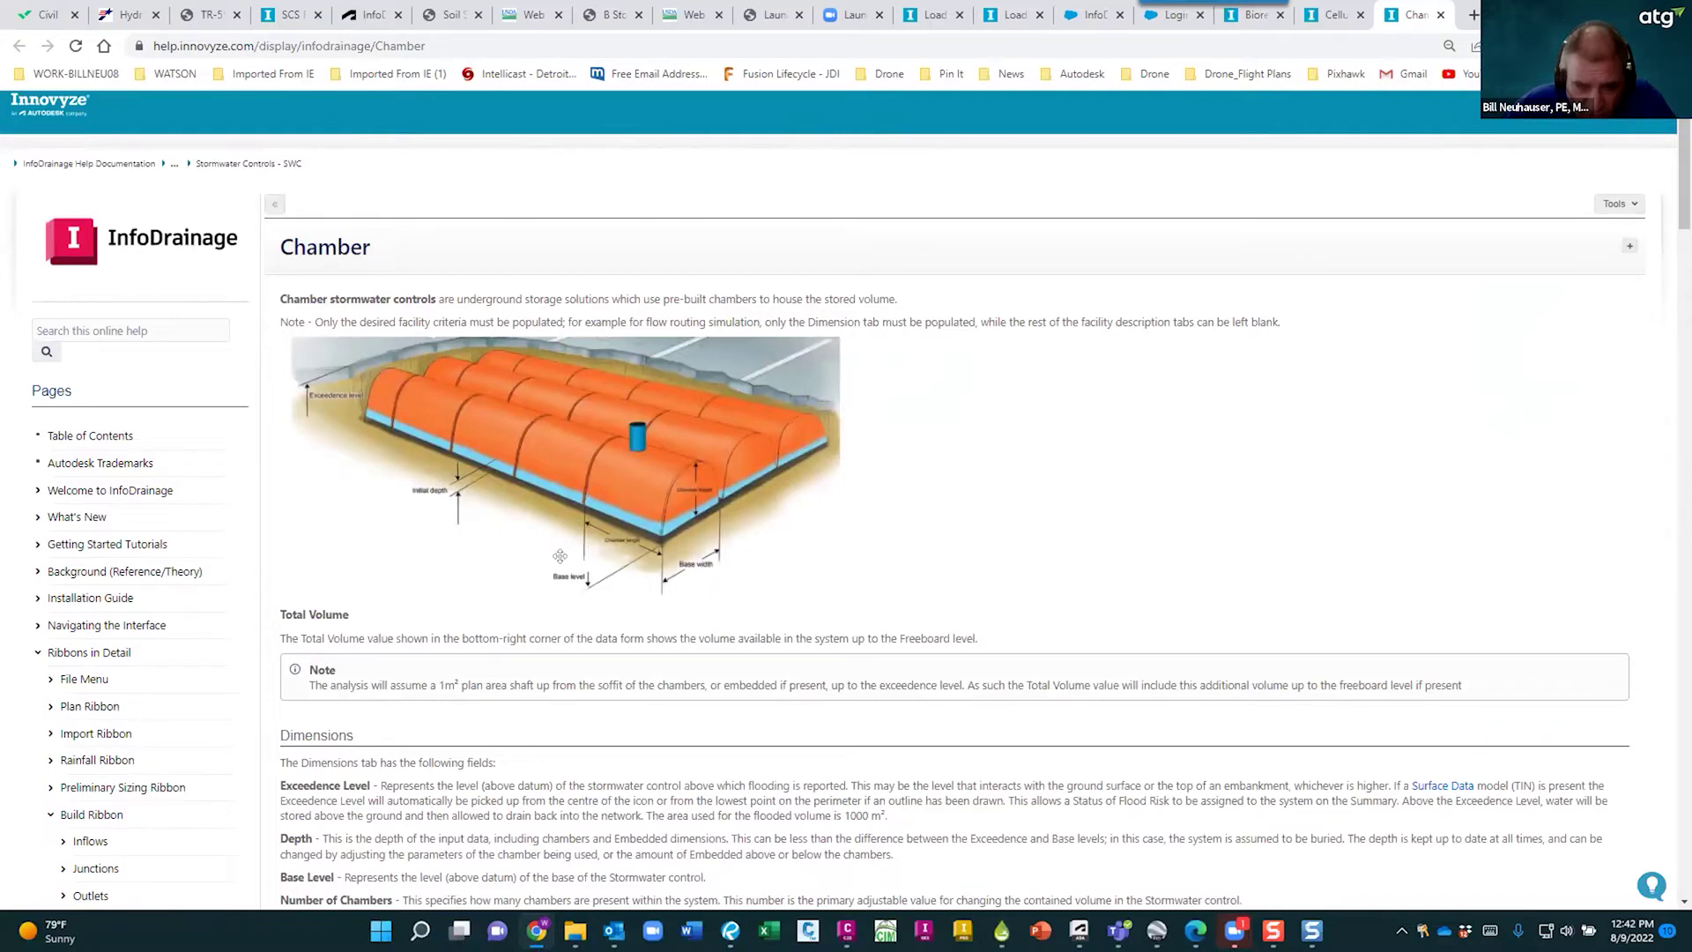
pyautogui.scroll(-5, 556, 546)
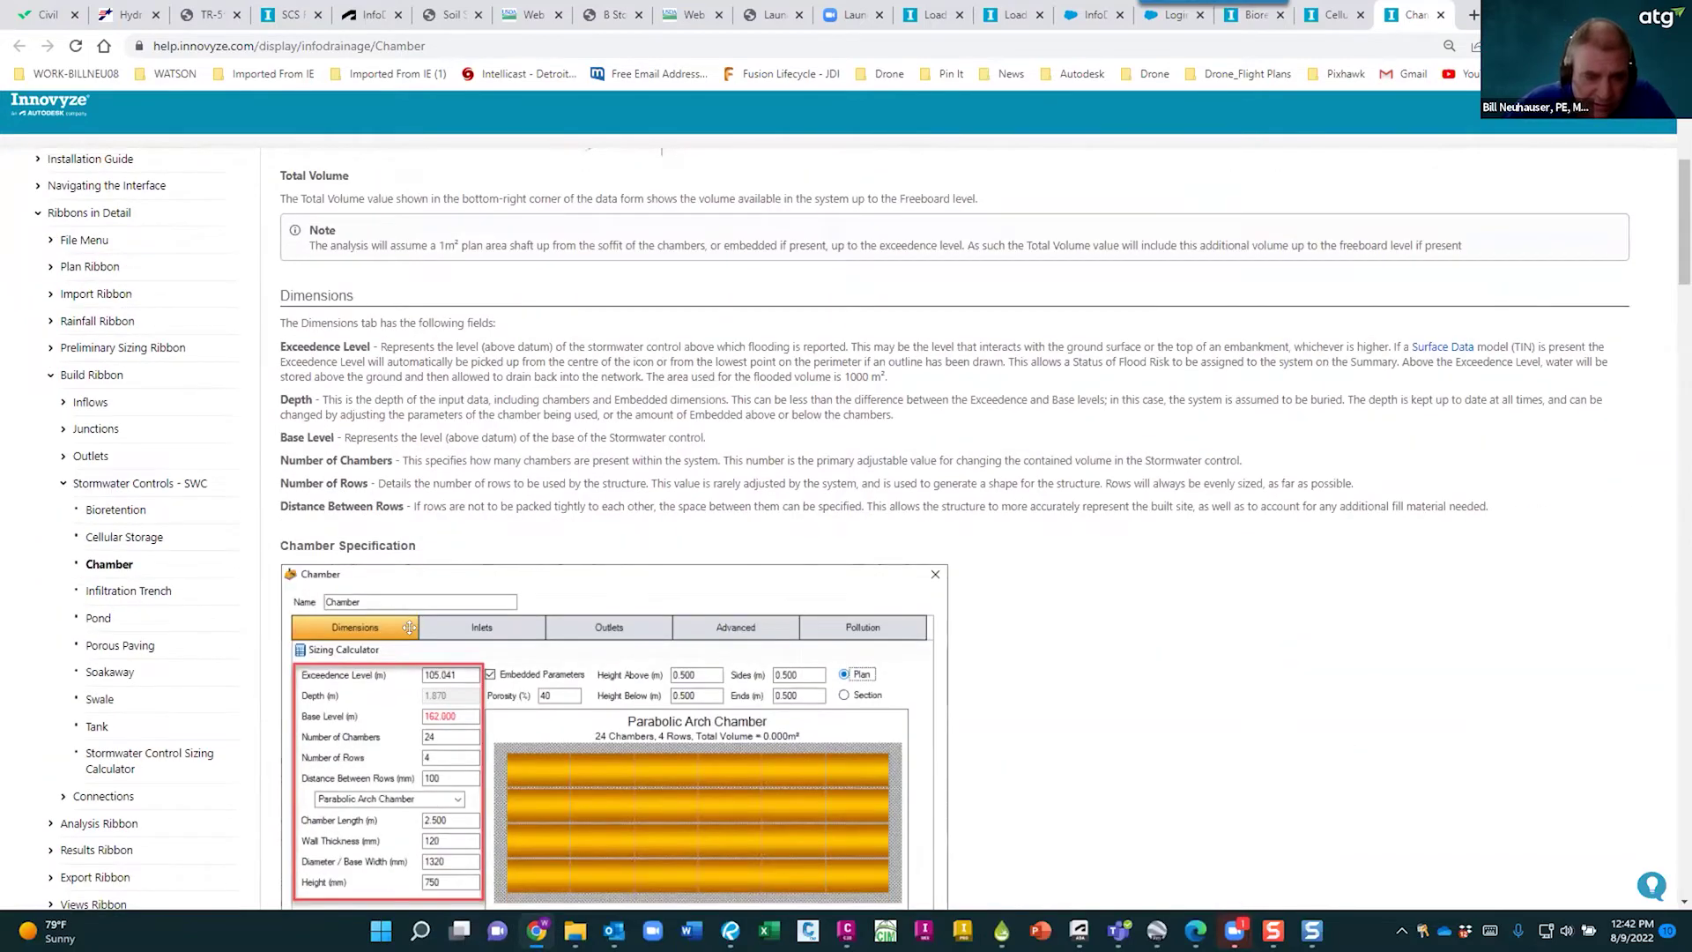
pyautogui.scroll(-3, 403, 620)
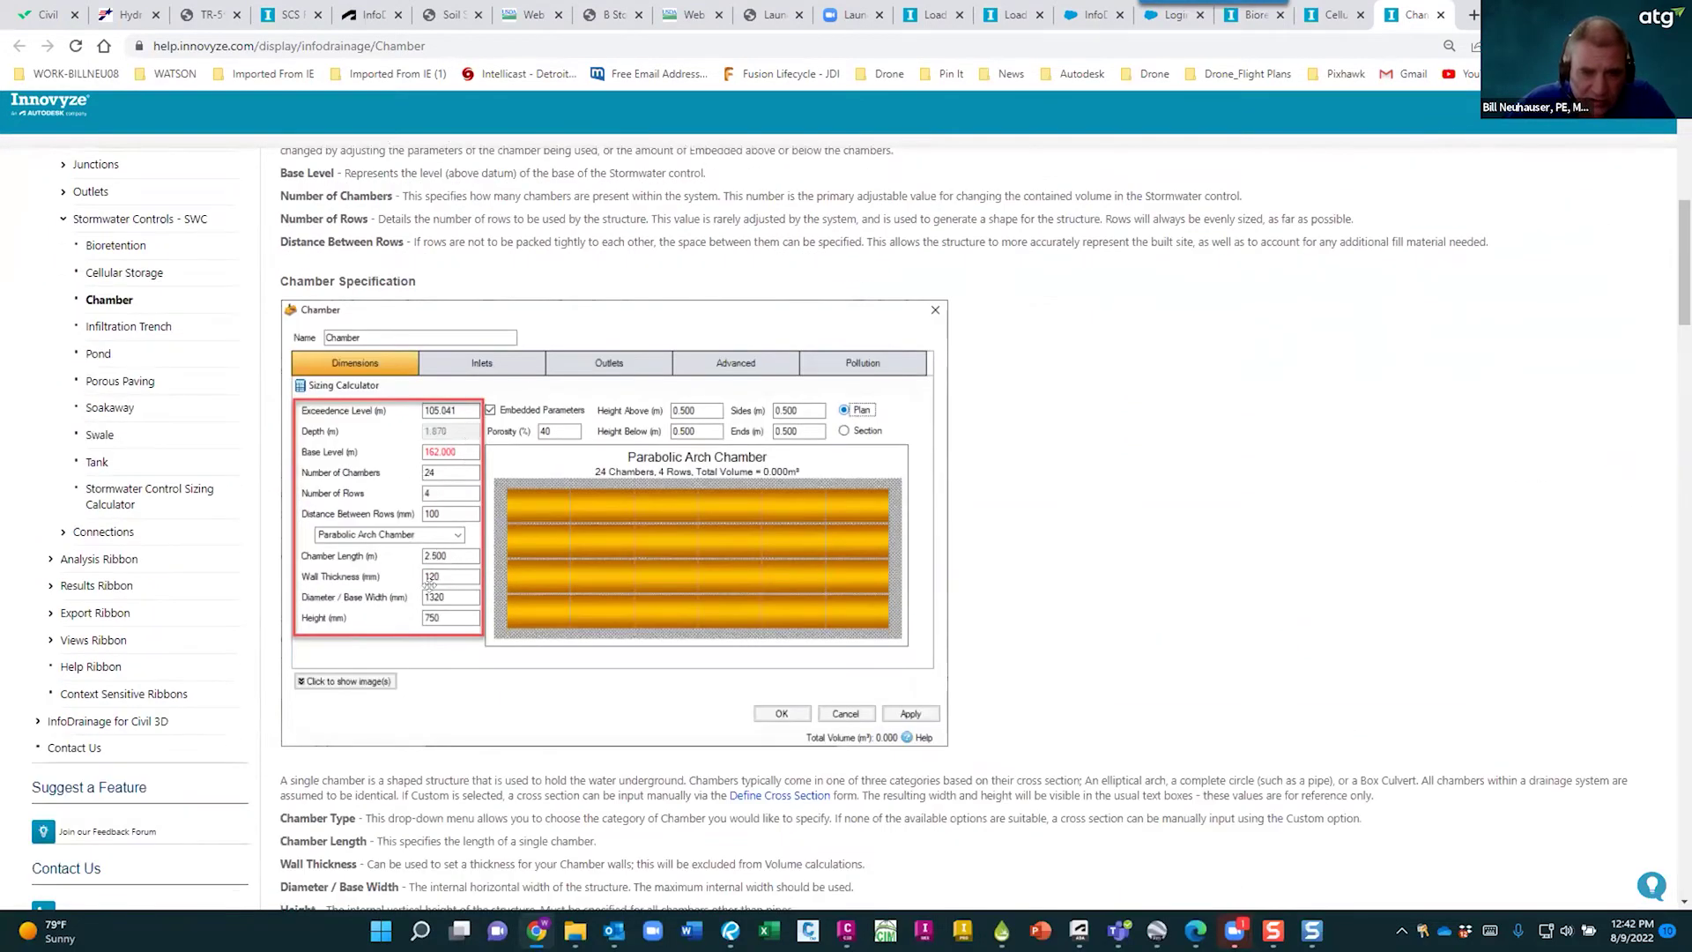
pyautogui.scroll(-5, 340, 335)
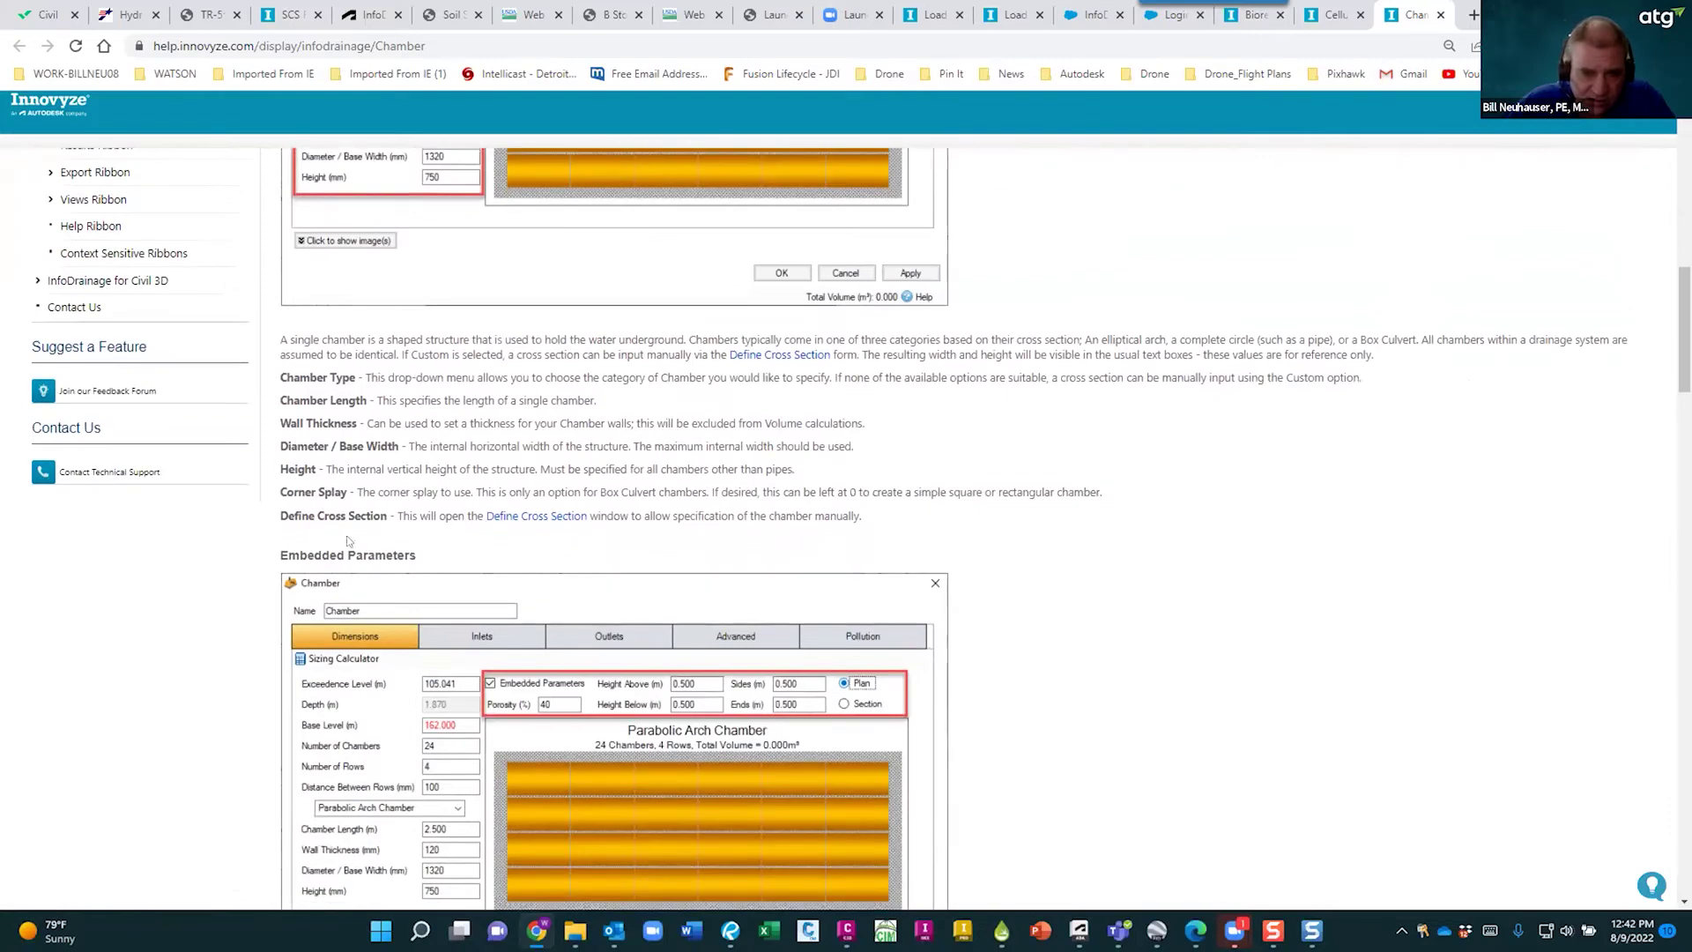
pyautogui.scroll(-3, 363, 658)
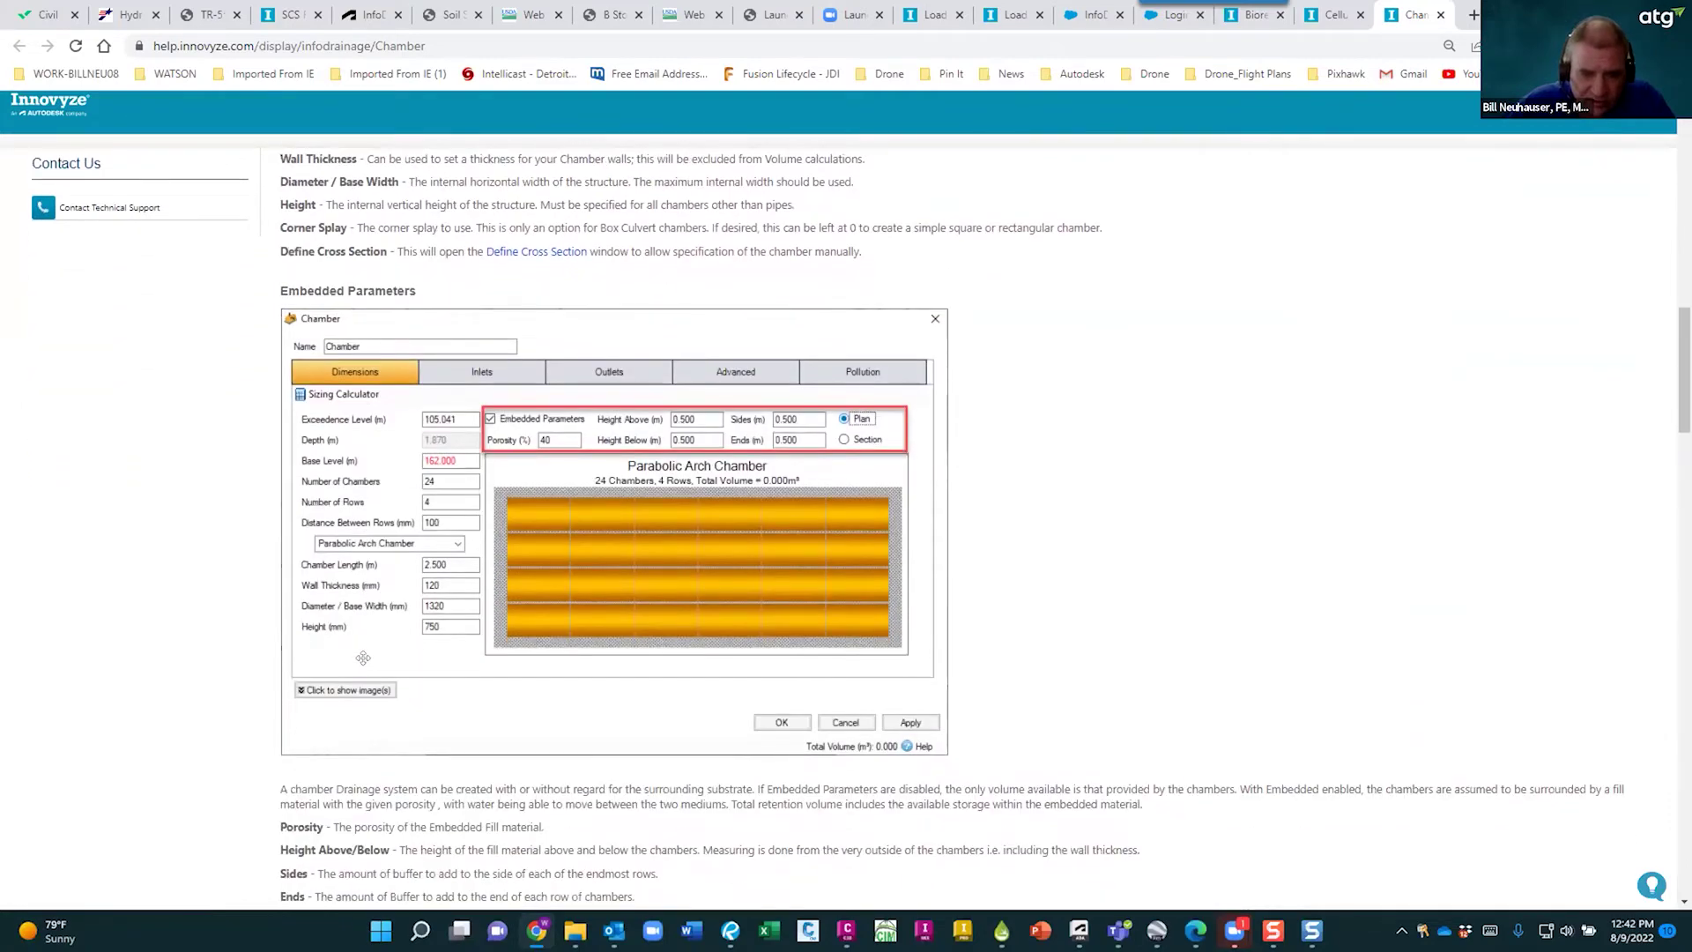
pyautogui.scroll(-15, 363, 658)
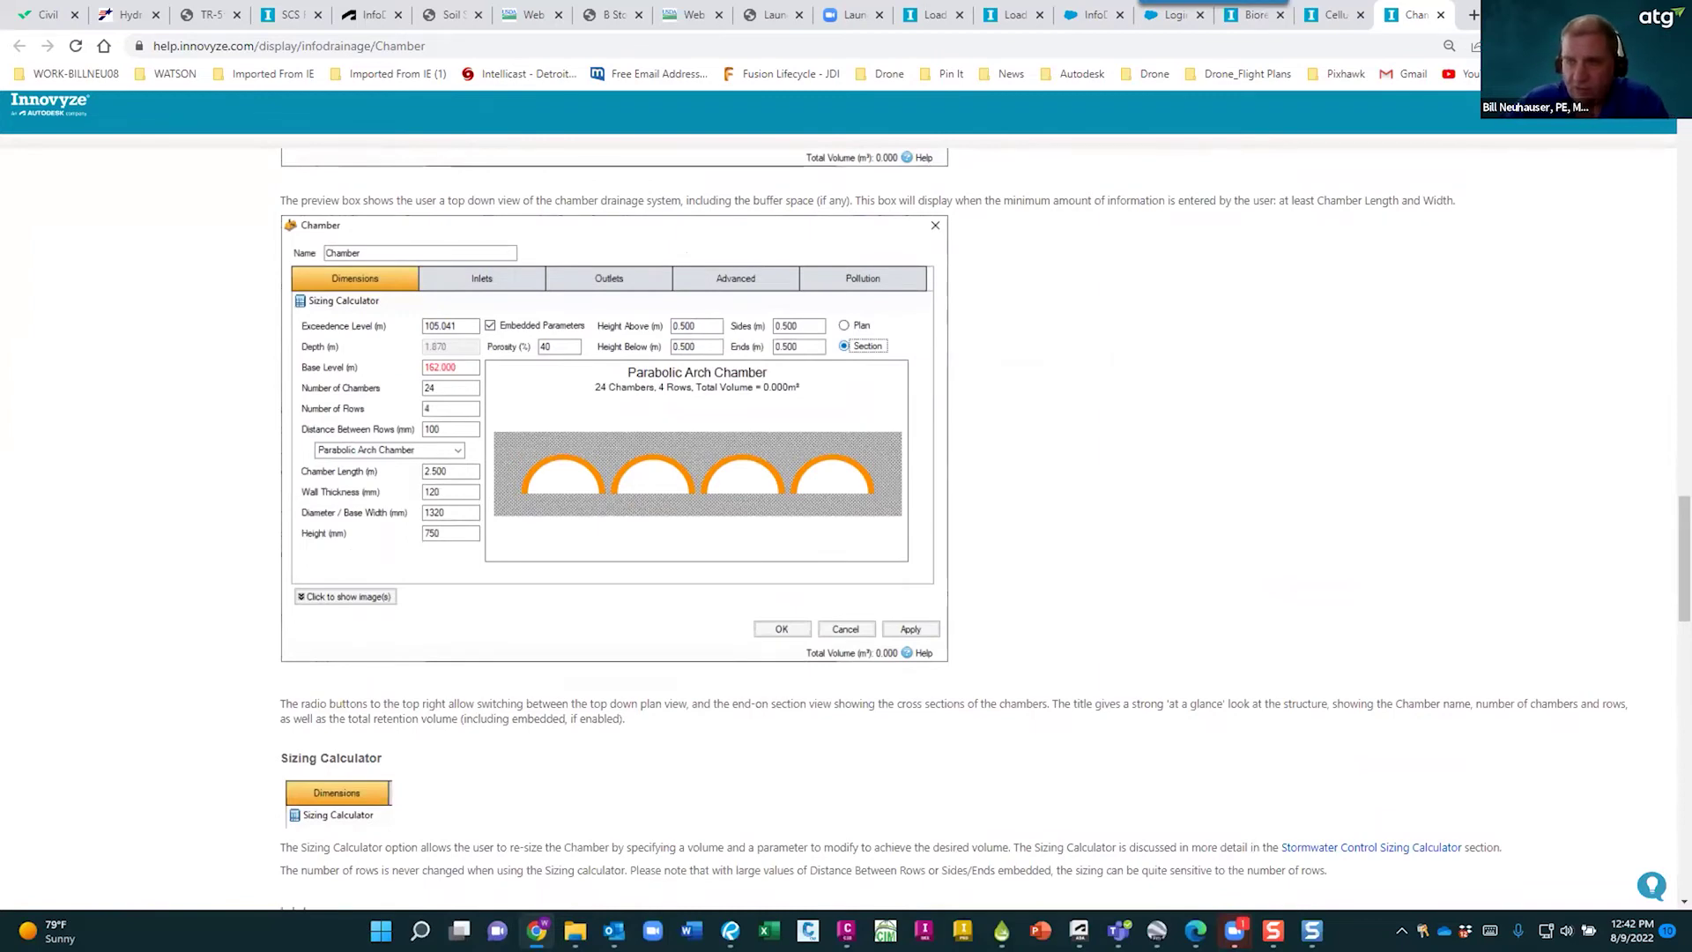
pyautogui.hotkey('alt', 'Tab')
# - Close the Chamber dialog and zoom out to see the bioretention, cellular storage and chamber controls
pyautogui.click(1028, 666)
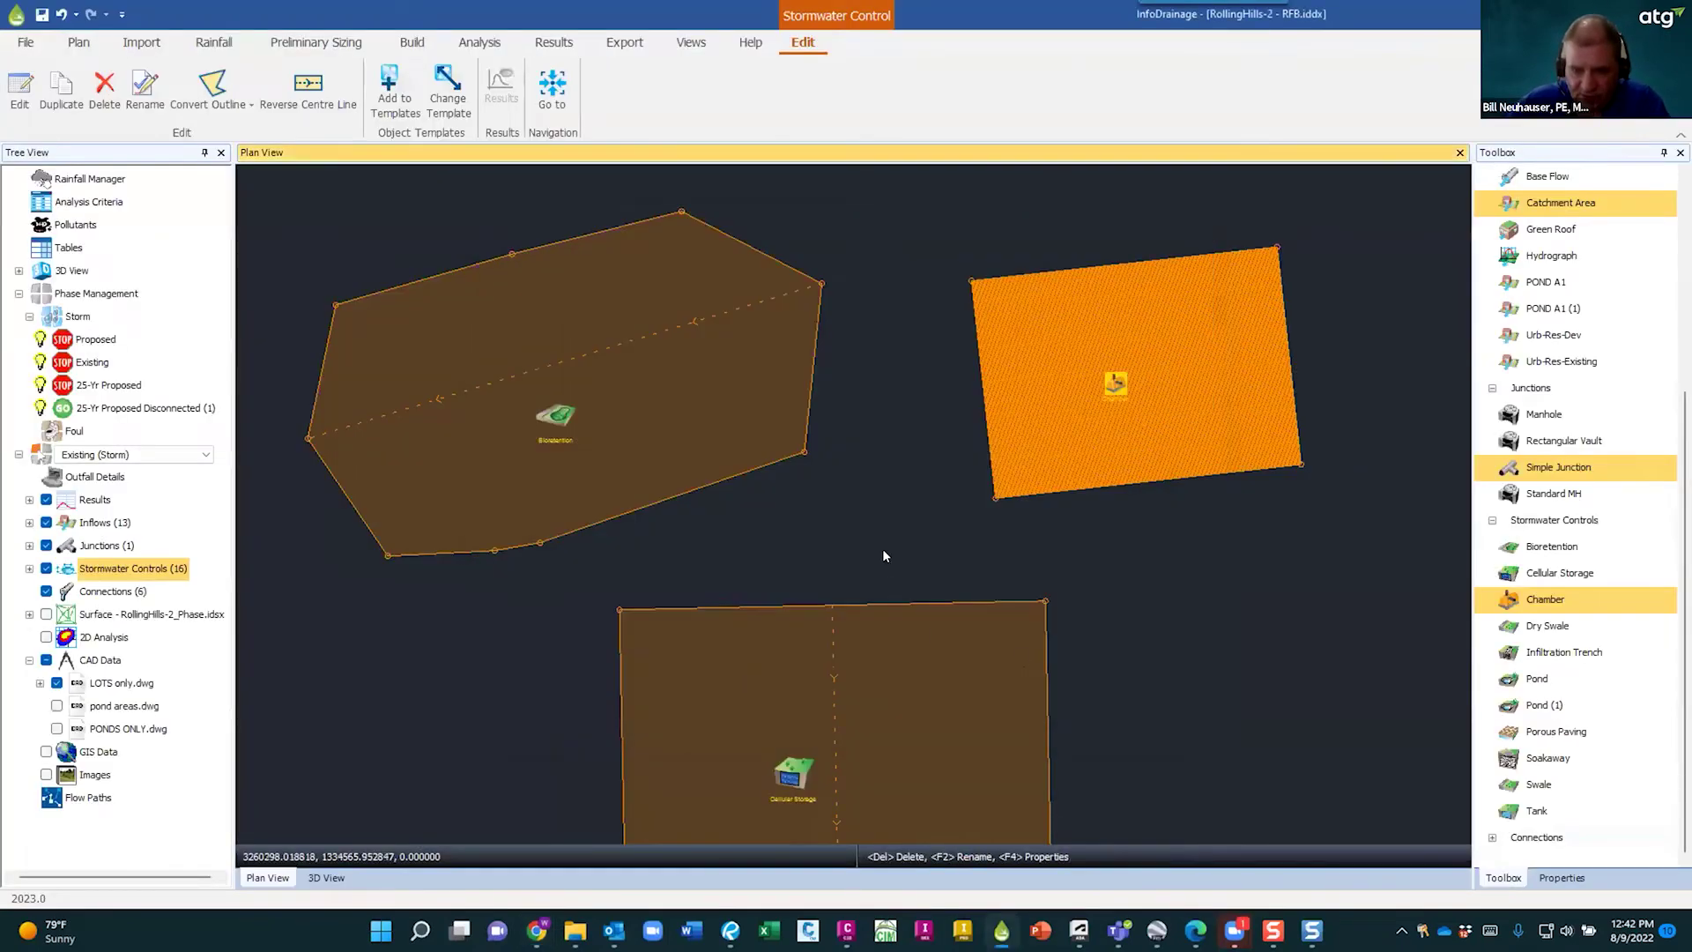
pyautogui.scroll(-4, 887, 552)
pyautogui.scroll(-3, 895, 554)
pyautogui.scroll(2, 1188, 610)
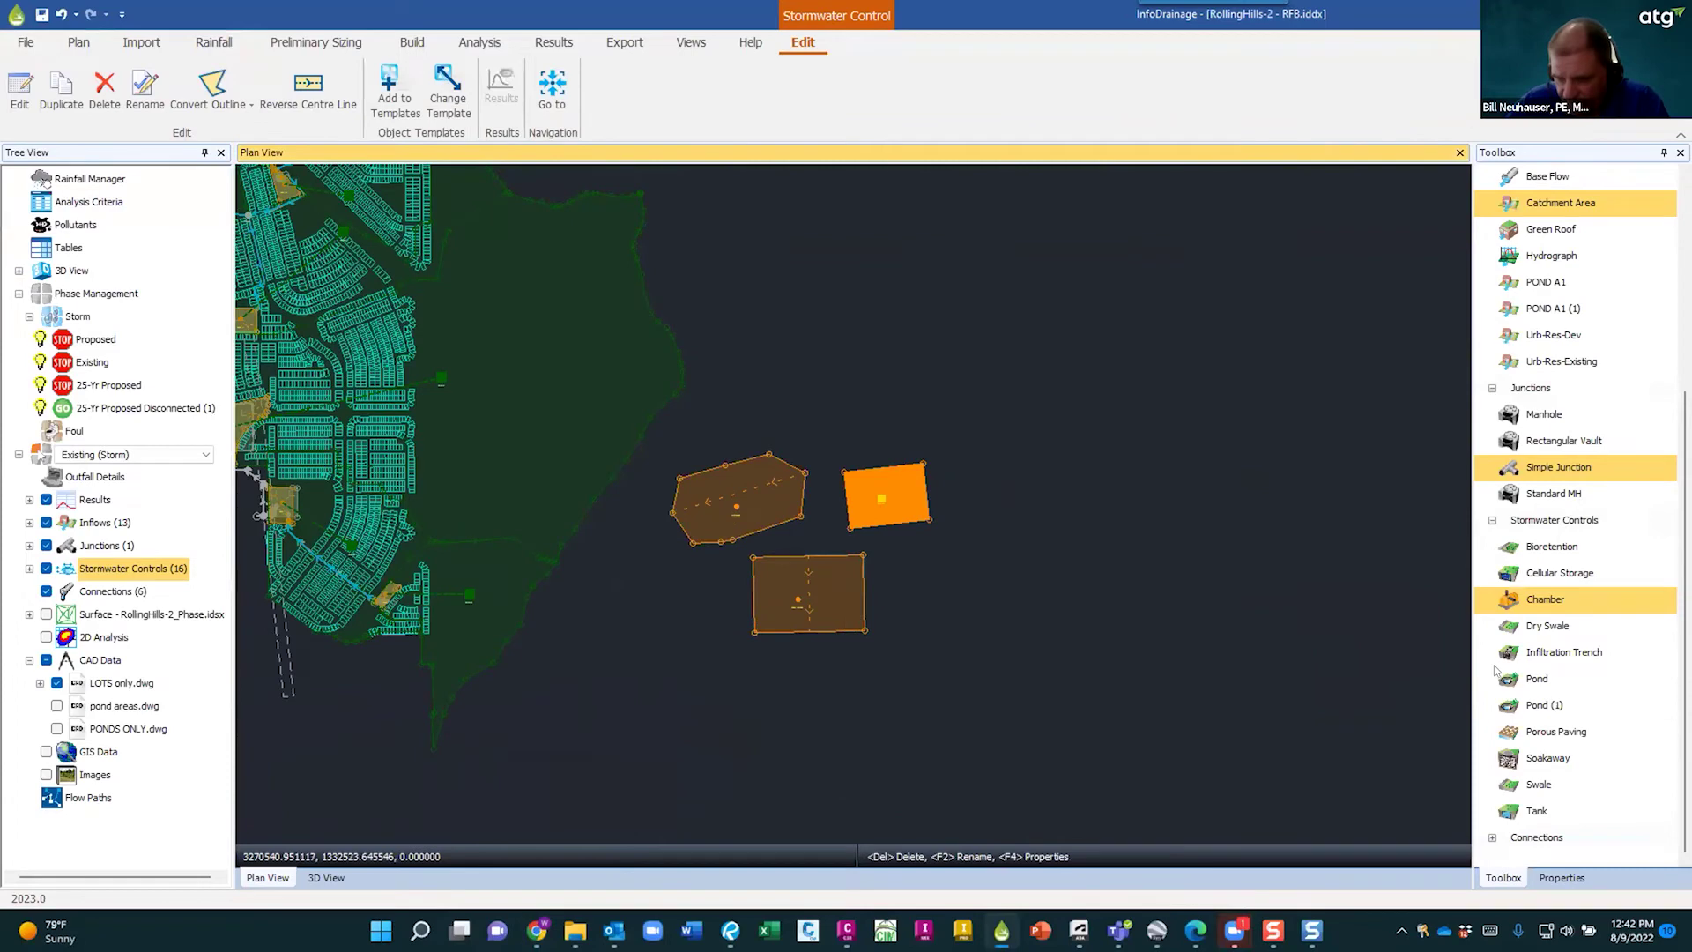
pyautogui.scroll(1, 1548, 606)
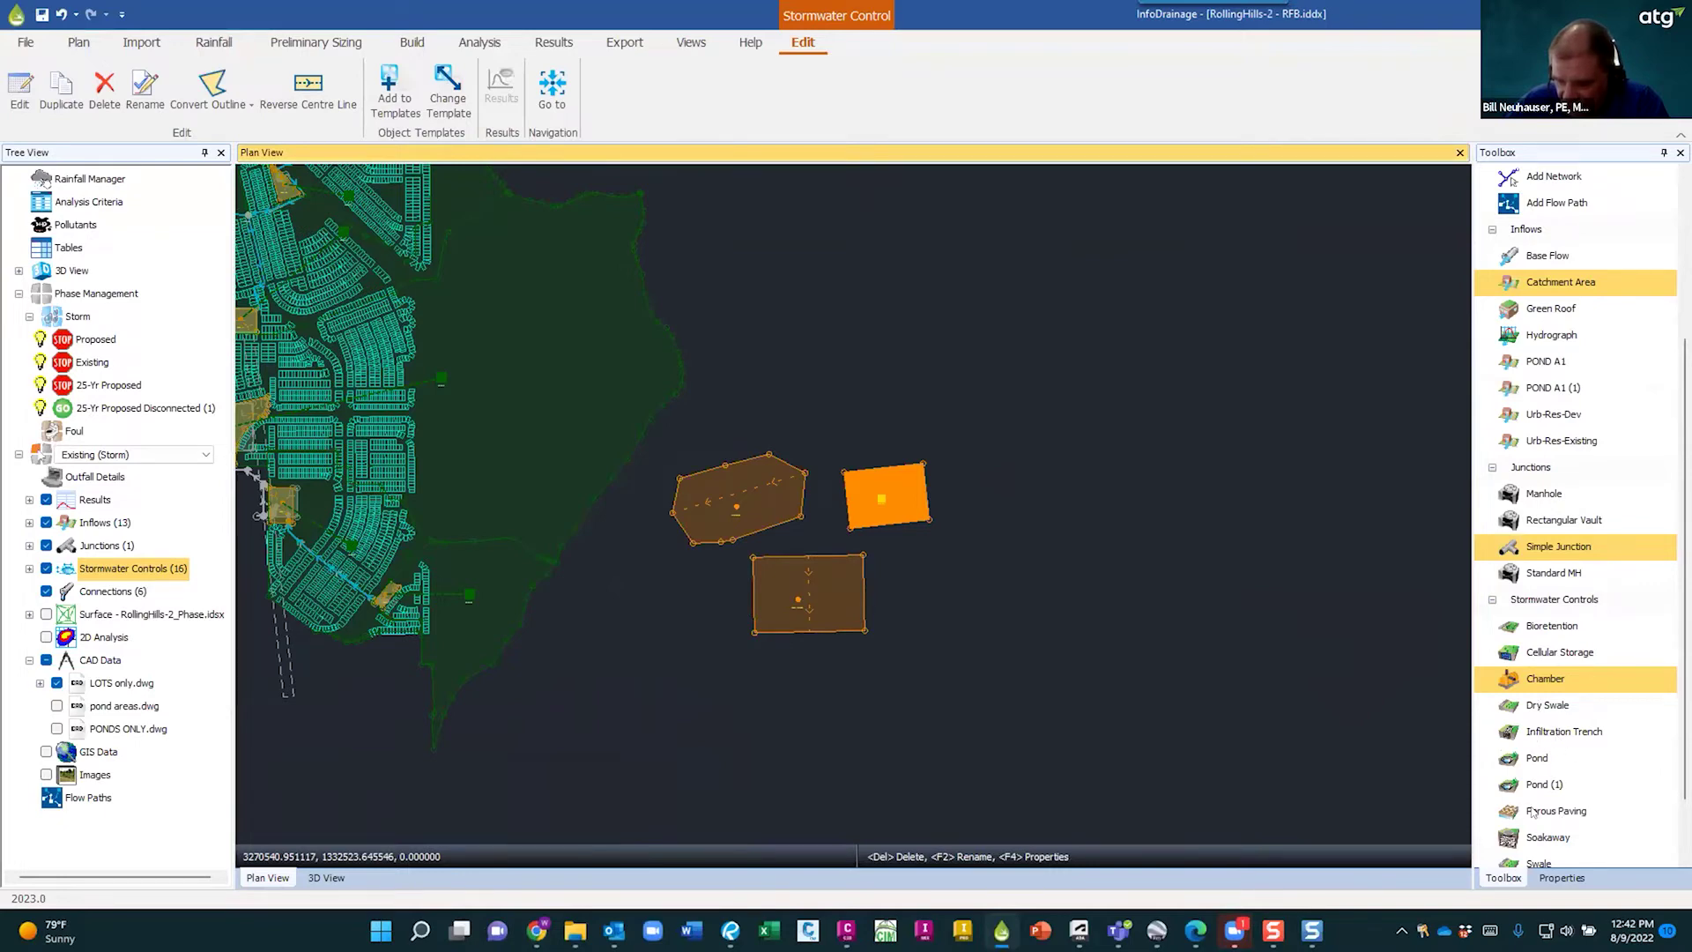
pyautogui.scroll(-1, 1533, 811)
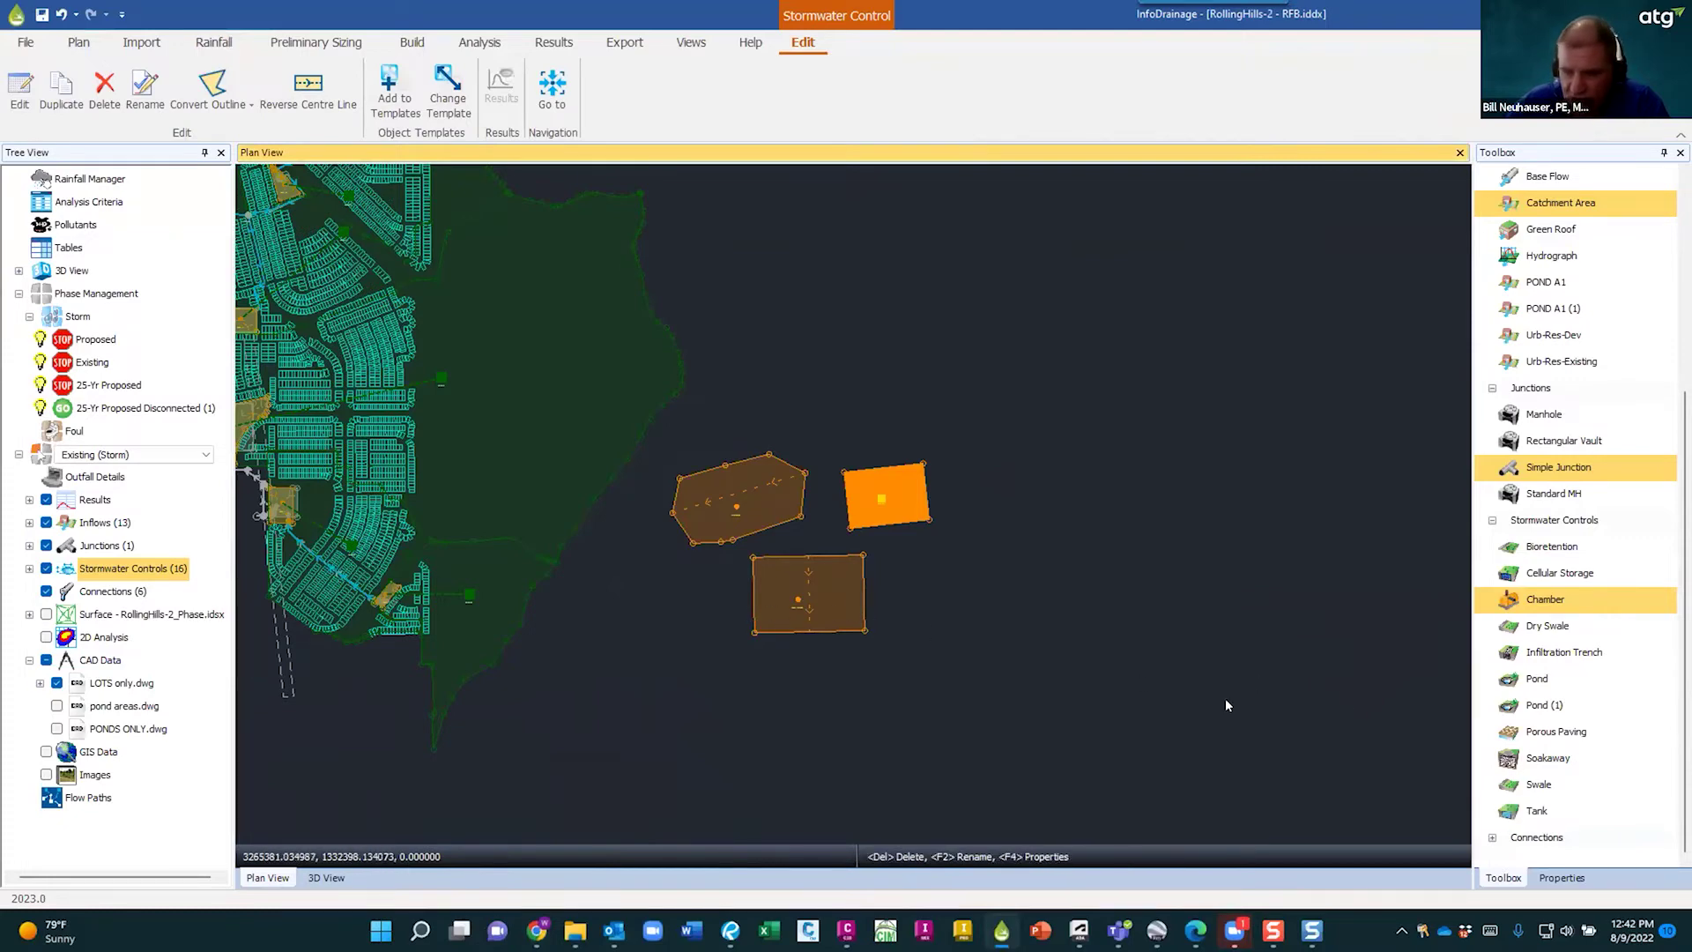
pyautogui.scroll(-1, 1140, 675)
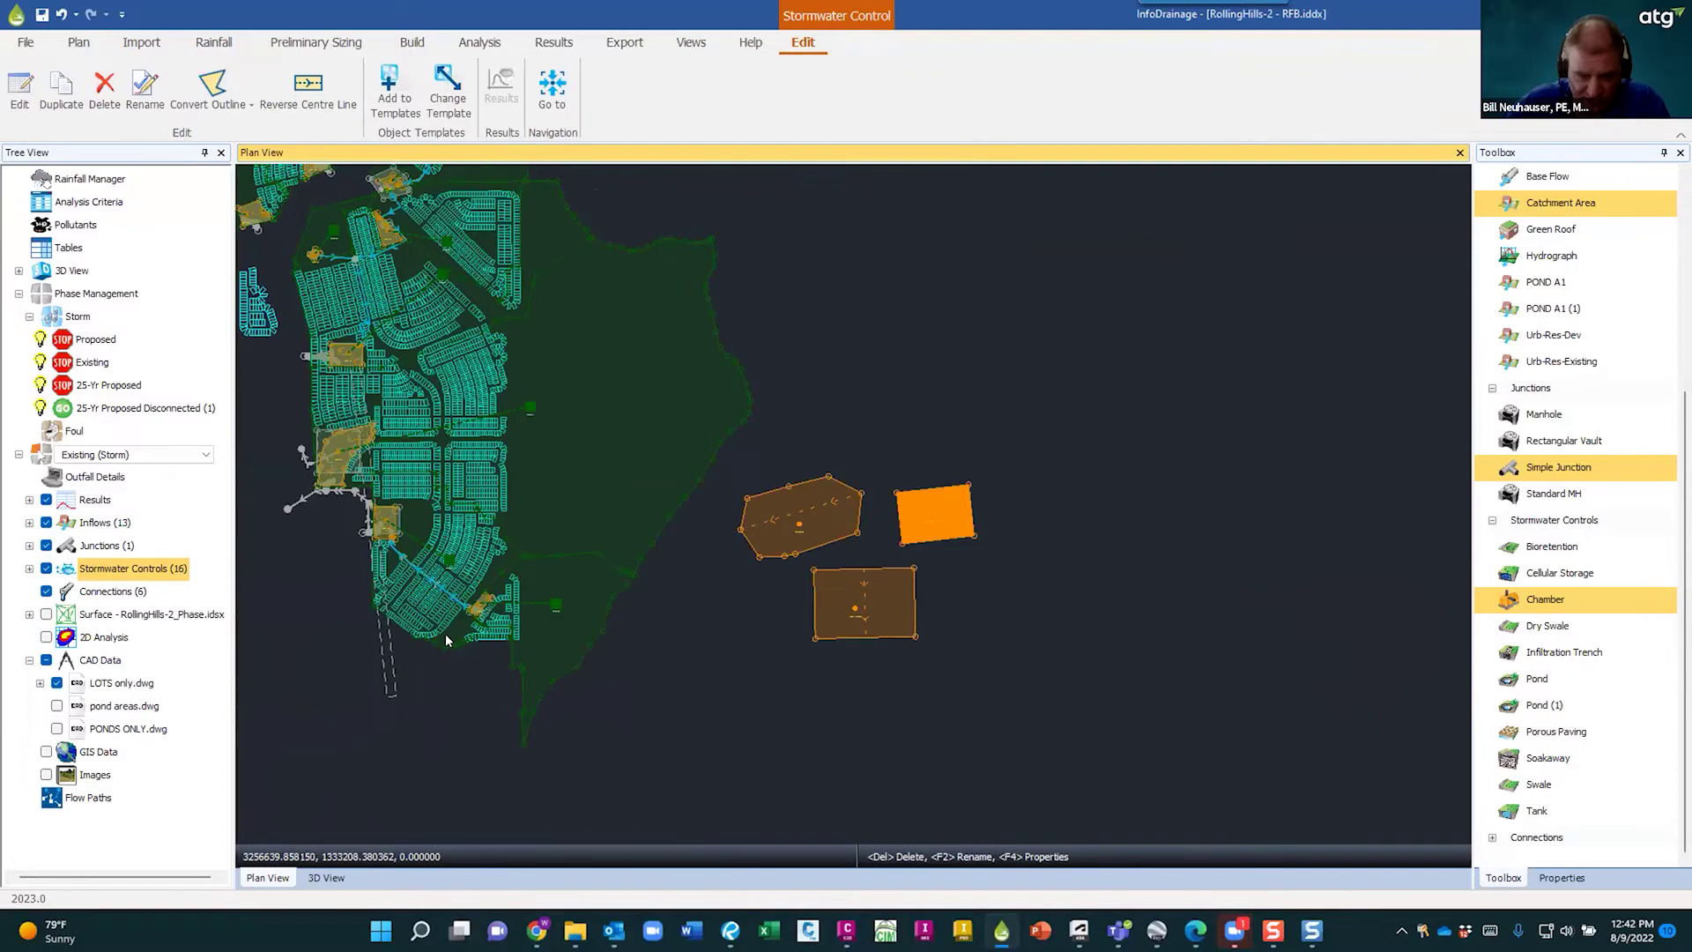
pyautogui.scroll(2, 450, 616)
pyautogui.scroll(5, 454, 611)
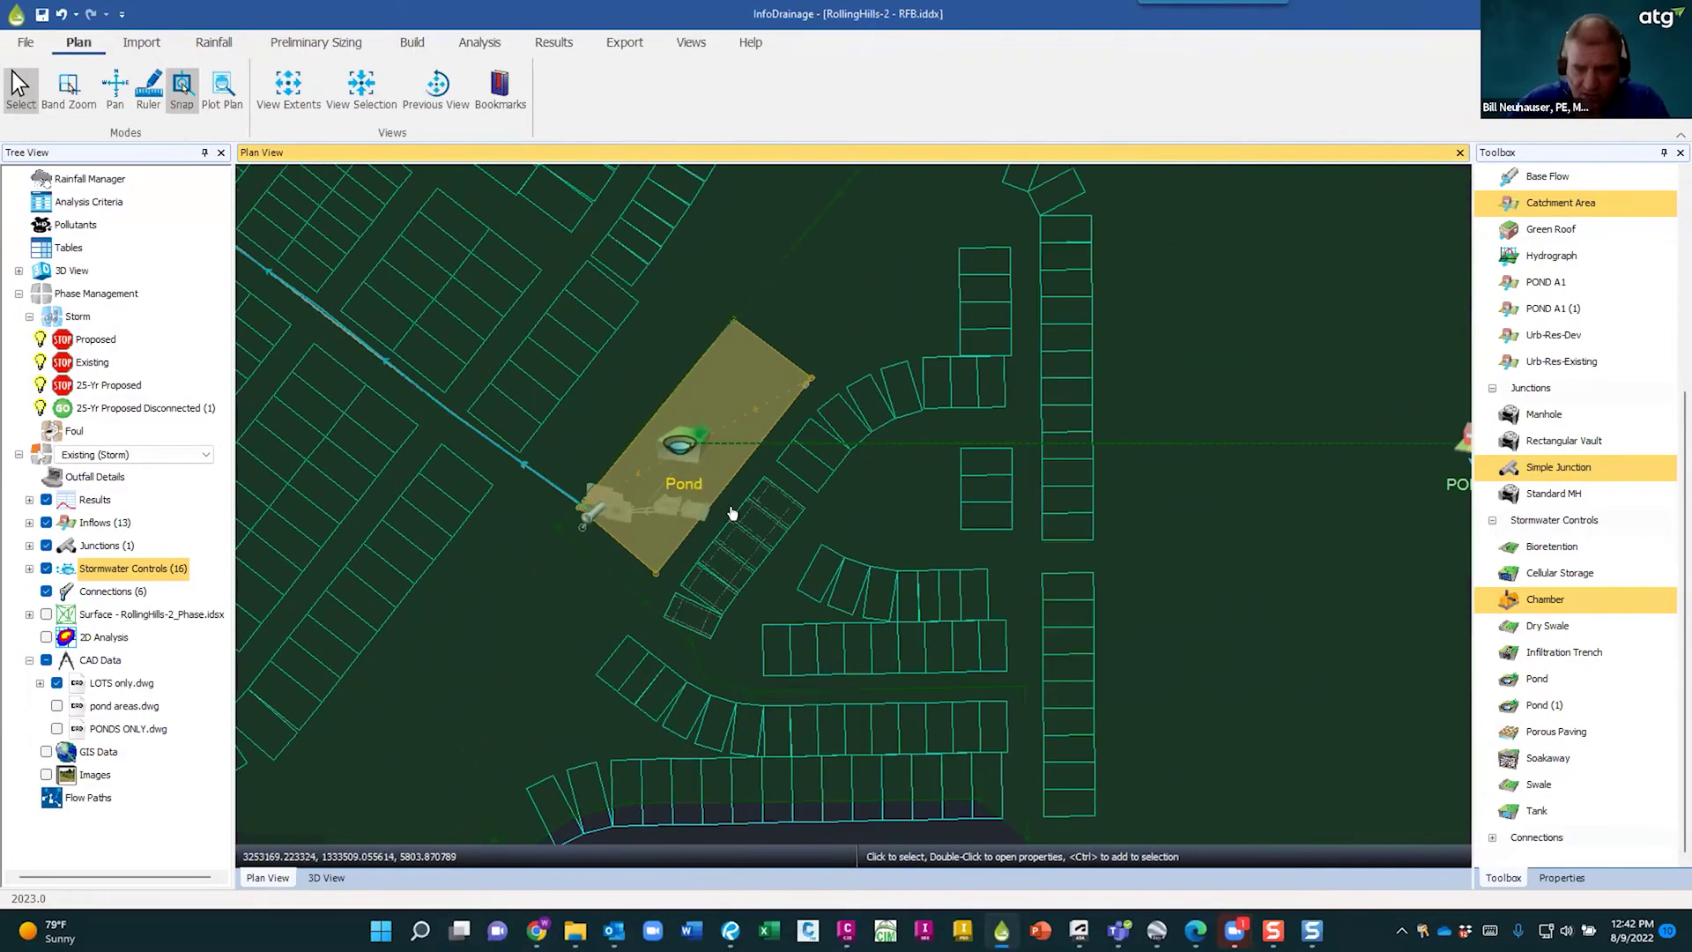
pyautogui.scroll(-3, 814, 479)
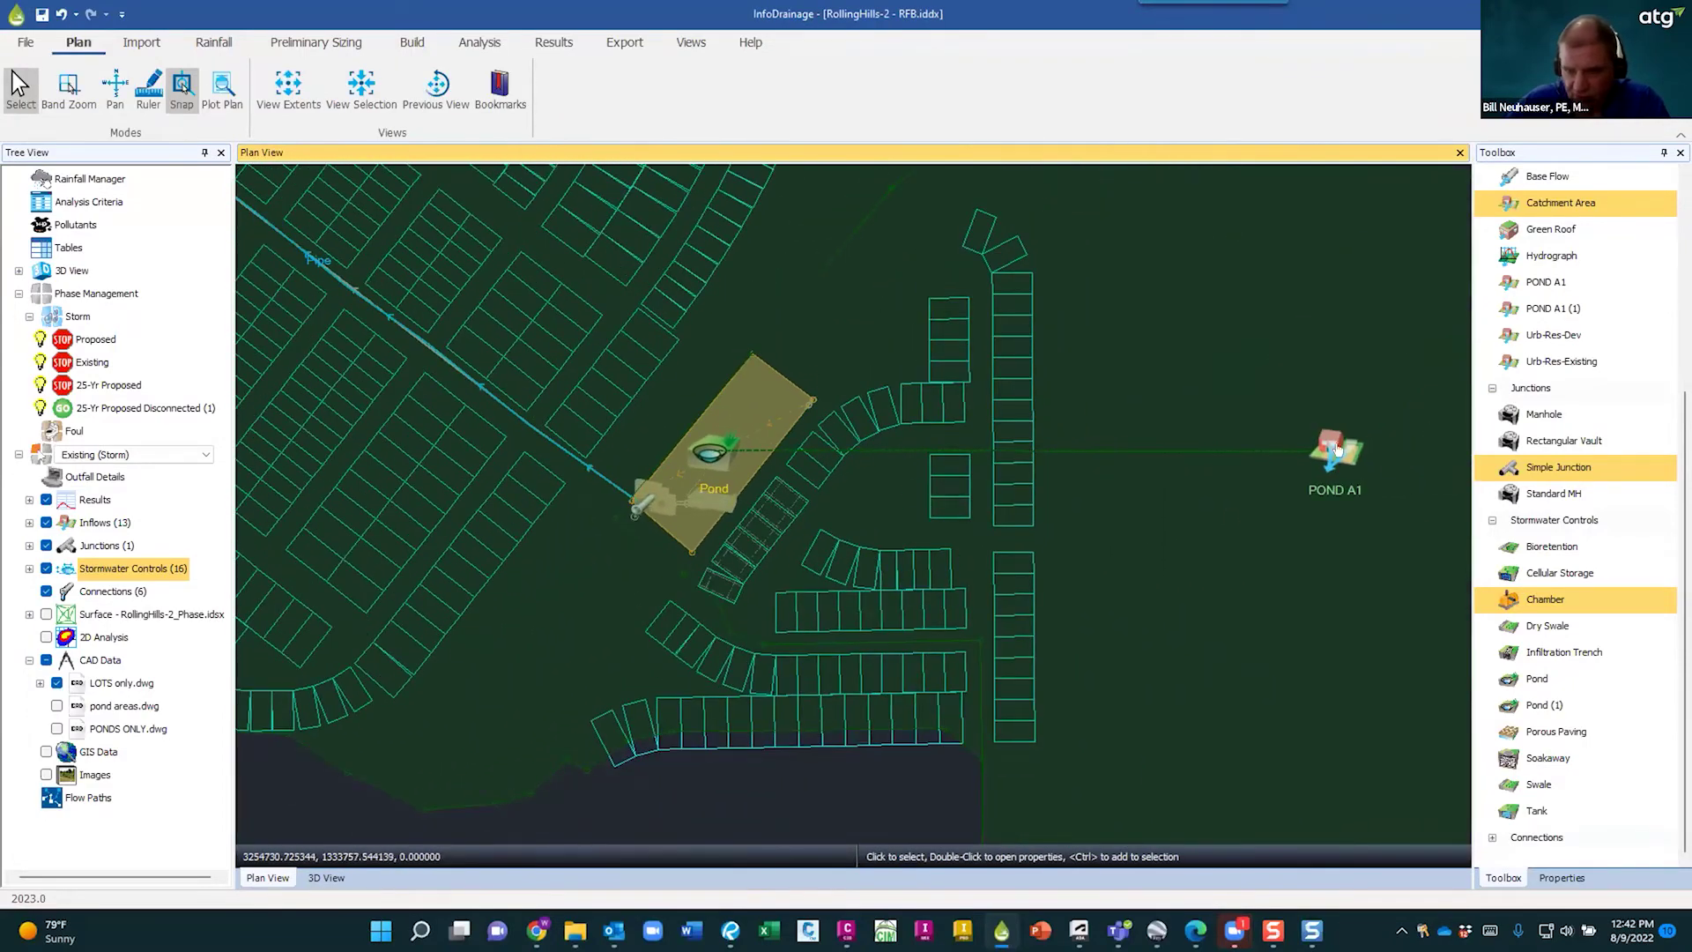
pyautogui.click(1339, 456)
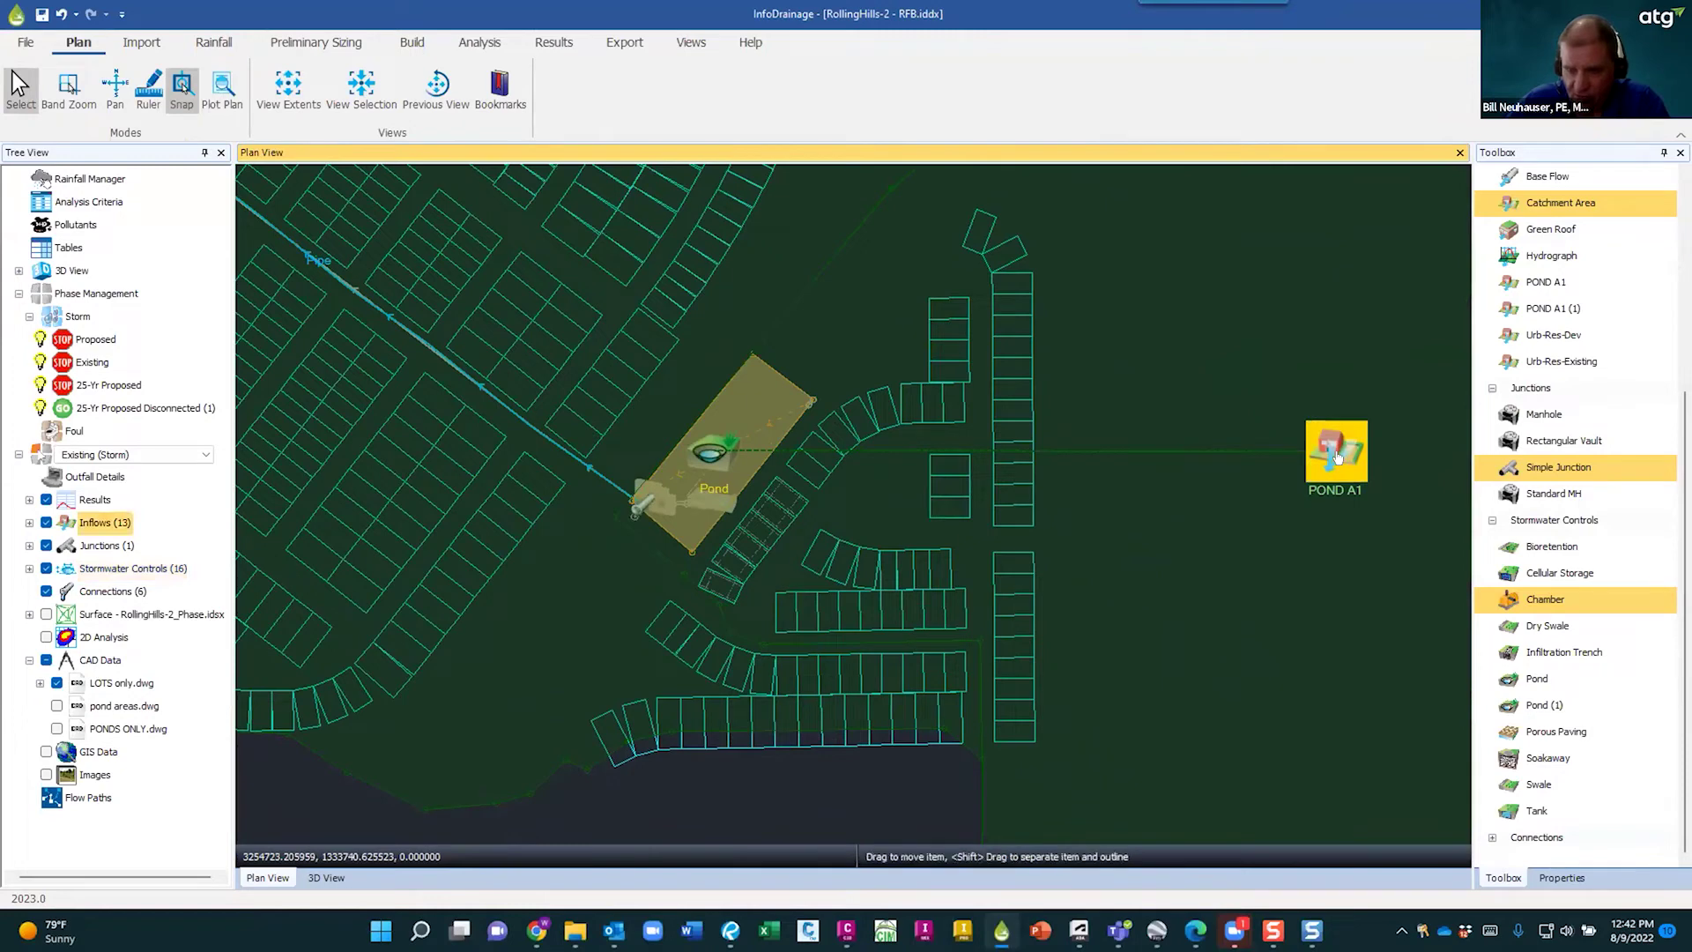
pyautogui.doubleClick(1337, 456)
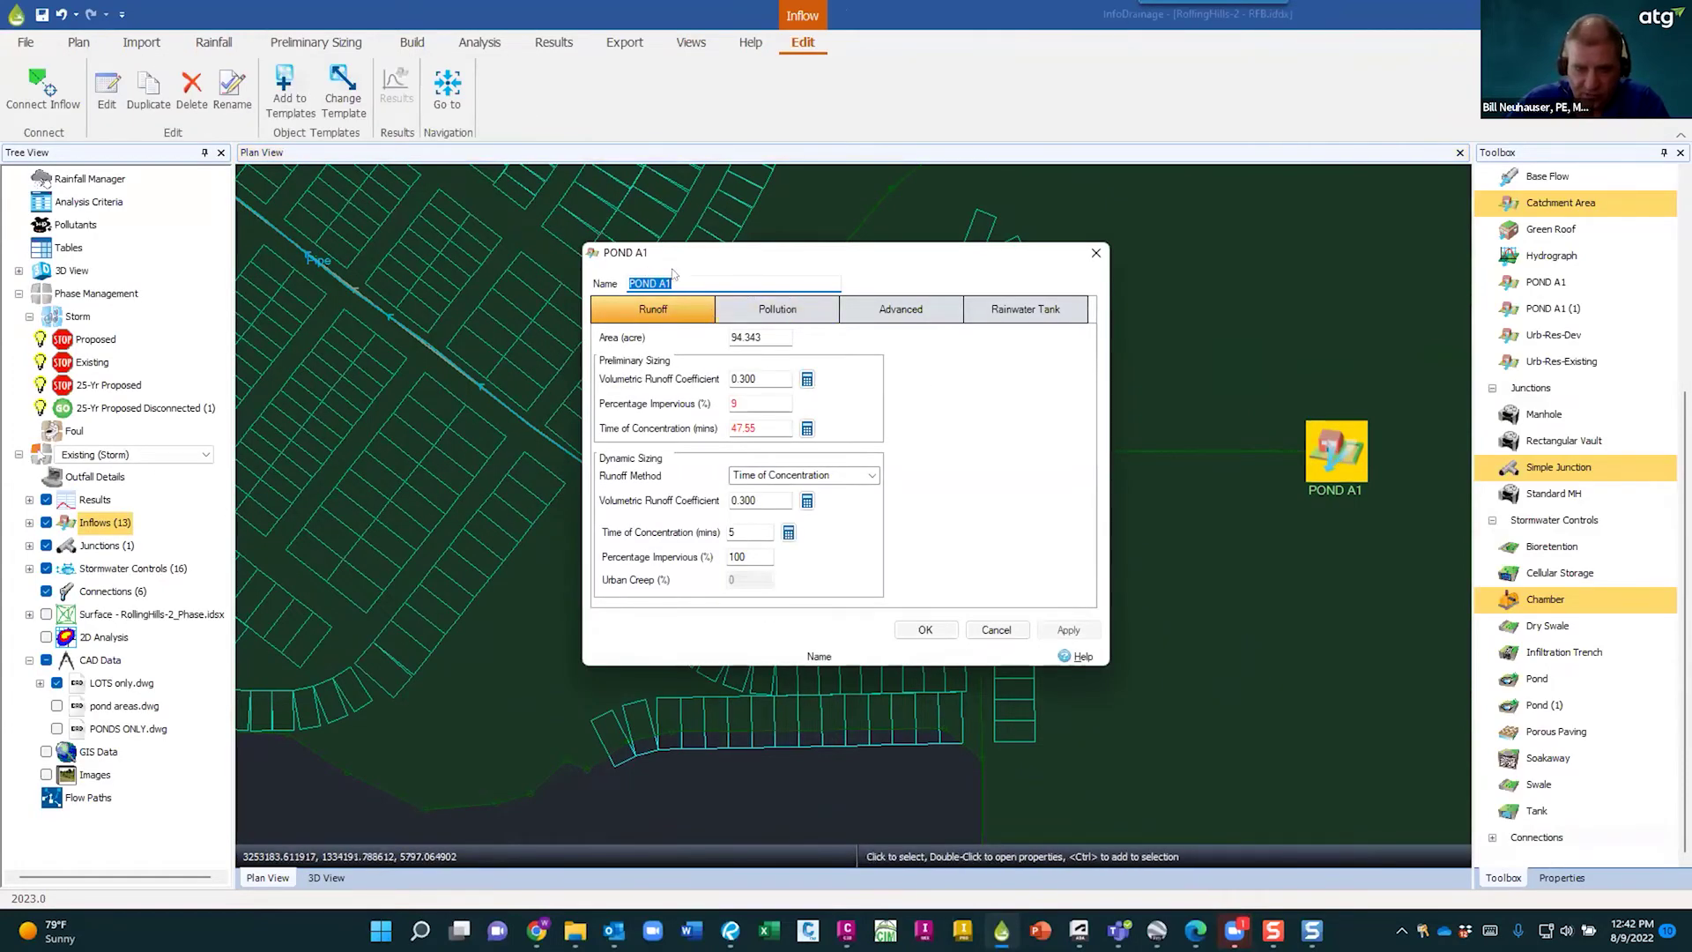
pyautogui.click(1005, 631)
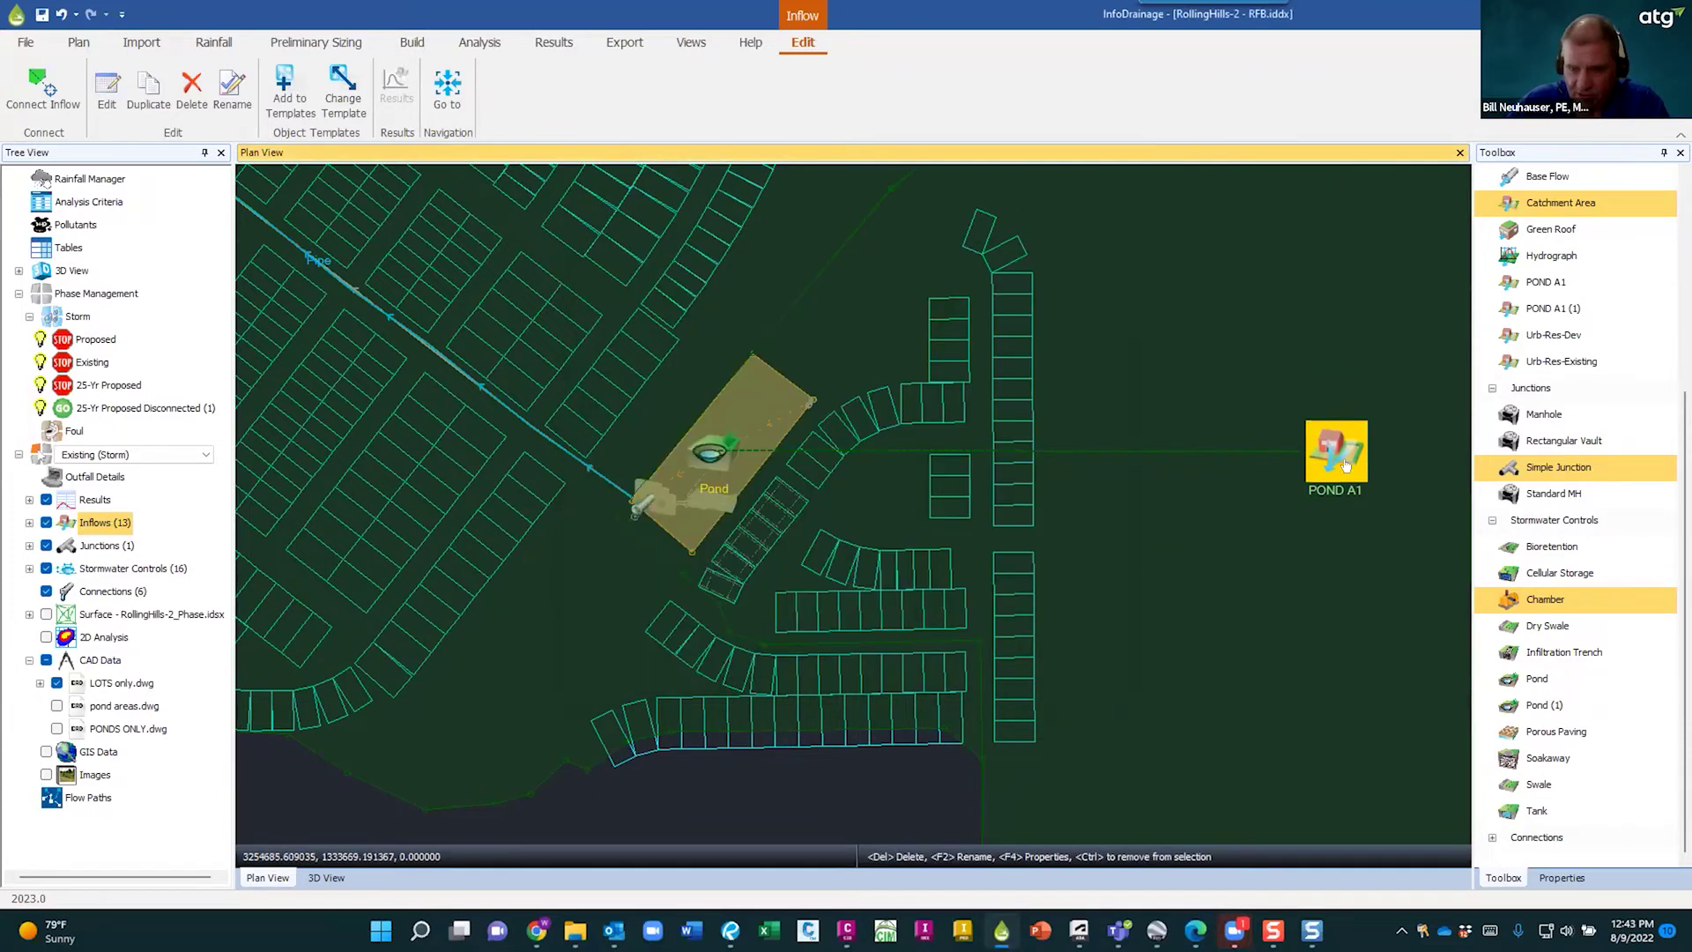
pyautogui.click(702, 449)
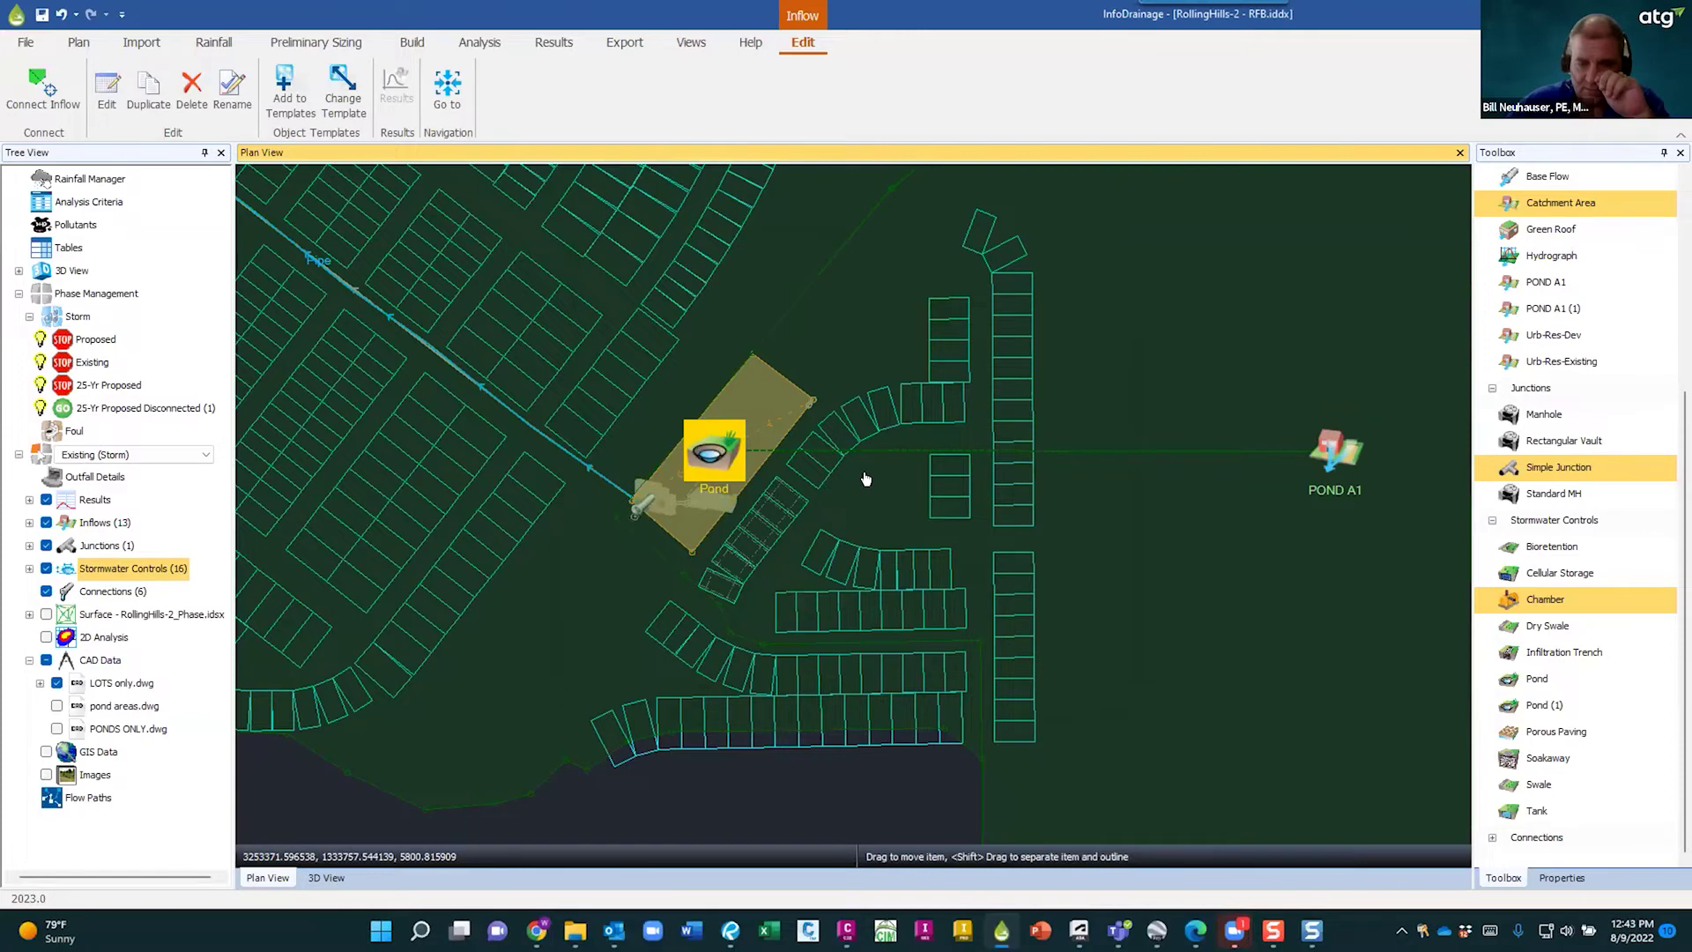
pyautogui.doubleClick(738, 472)
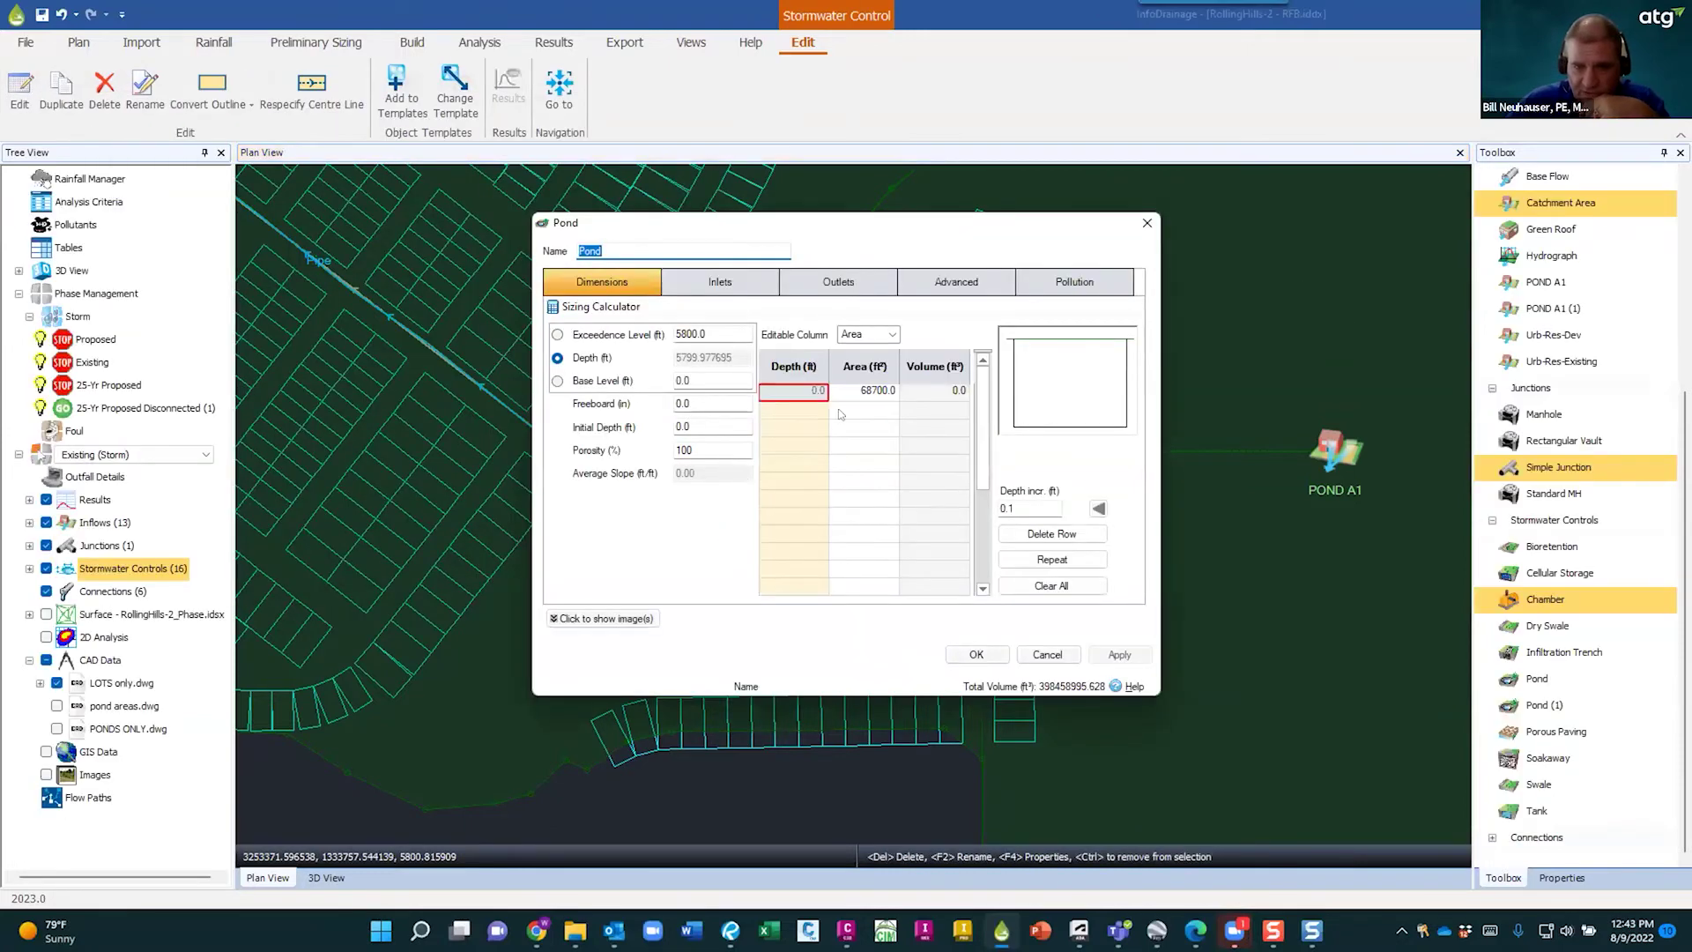
pyautogui.moveTo(901, 232); pyautogui.dragTo(675, 219)
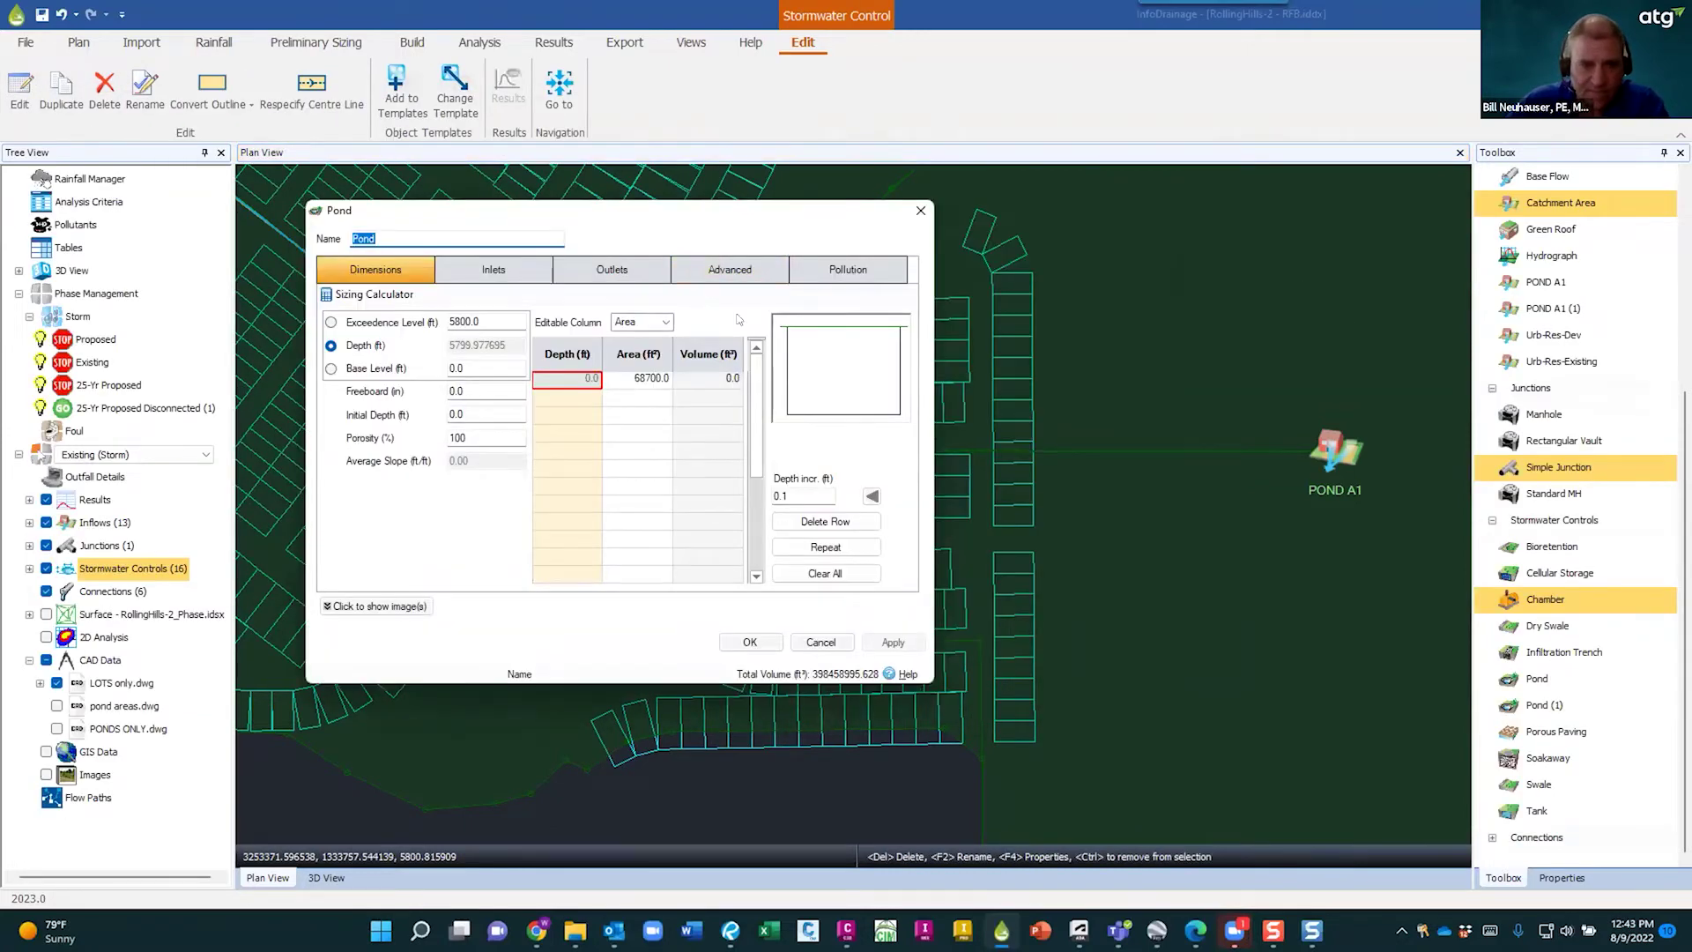
pyautogui.click(824, 643)
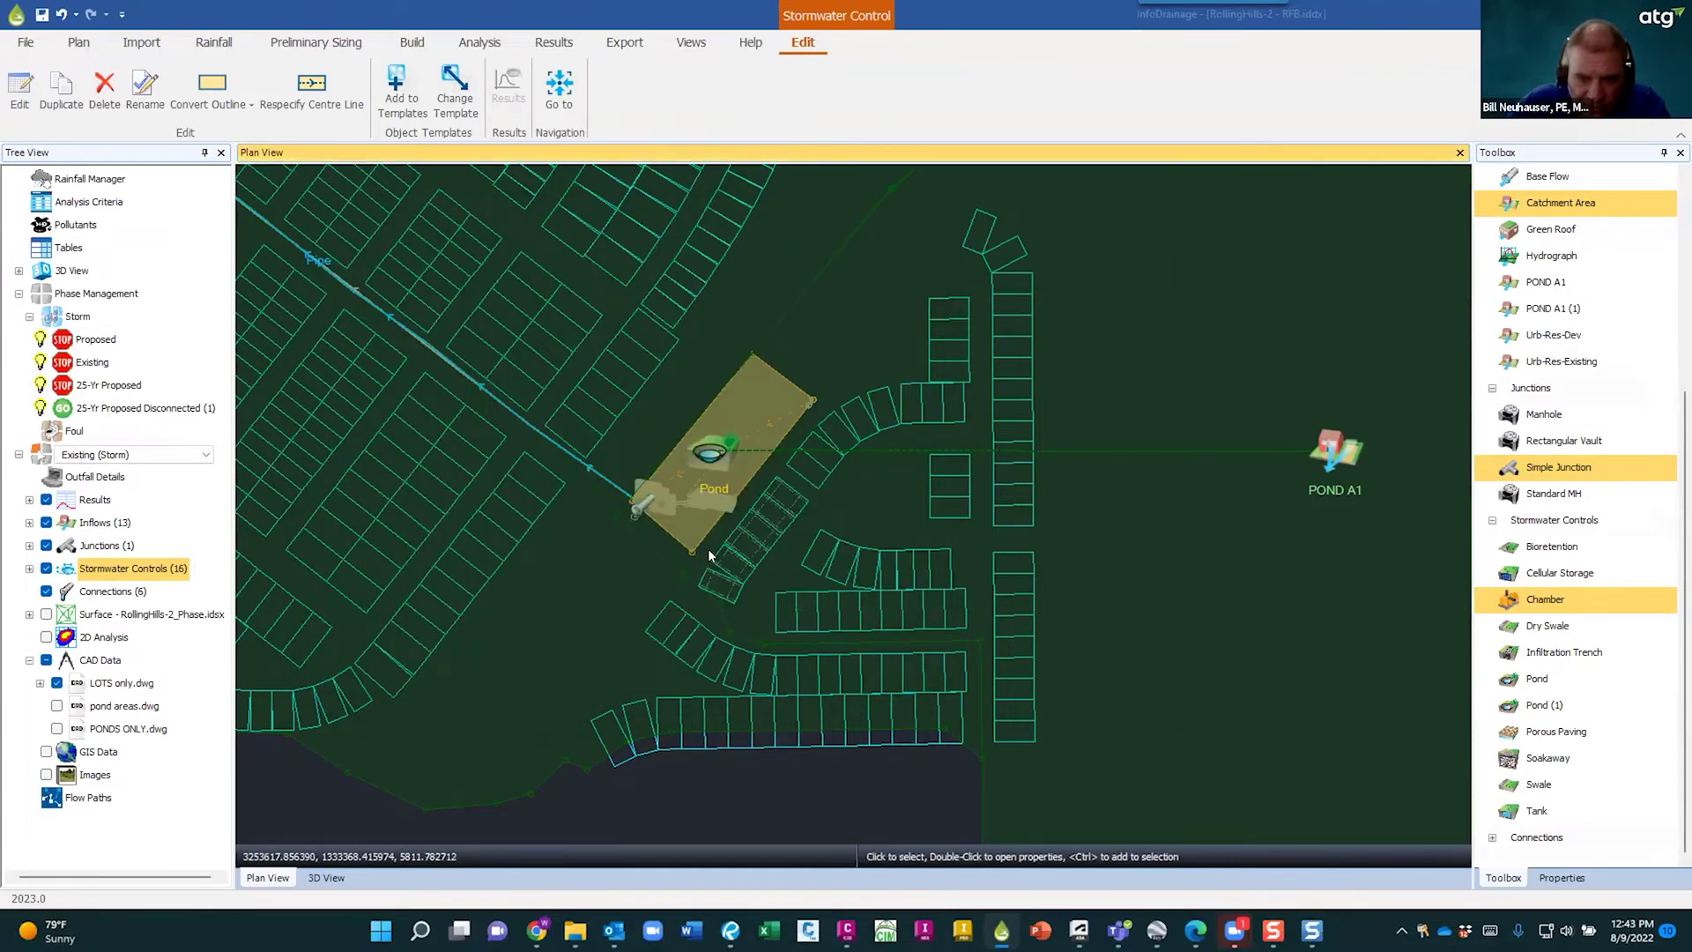
pyautogui.scroll(1, 676, 500)
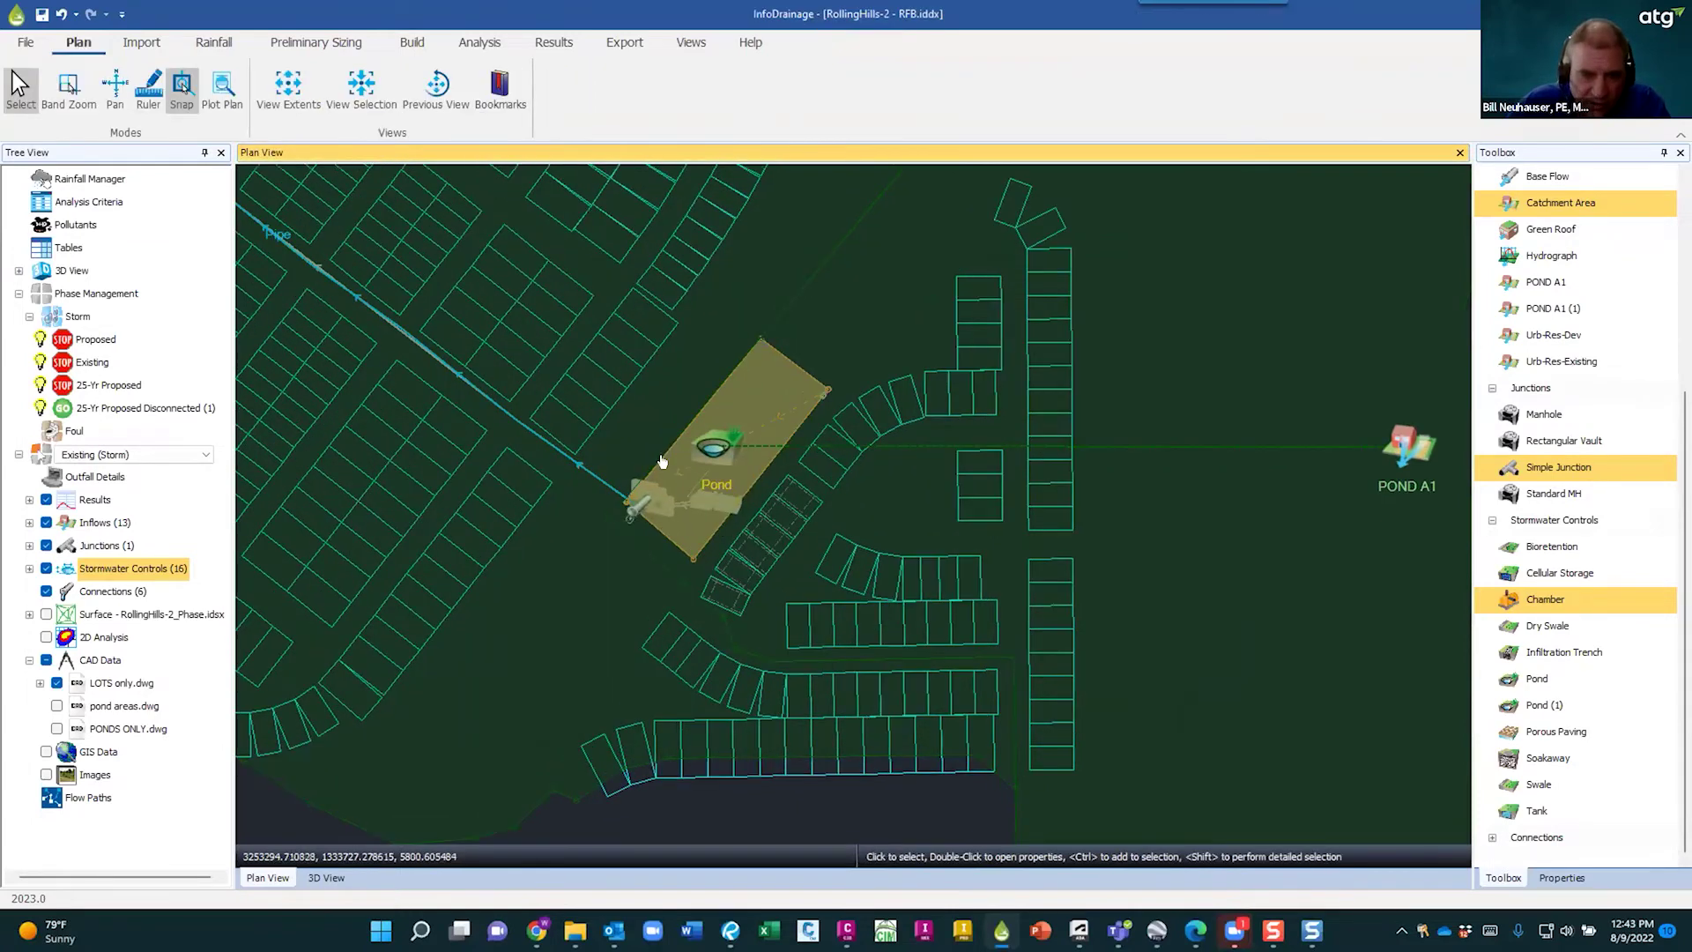
# - Switch to the Proposed (Storm) phase and check the Pond's inlet and outlet settings
pyautogui.click(207, 455)
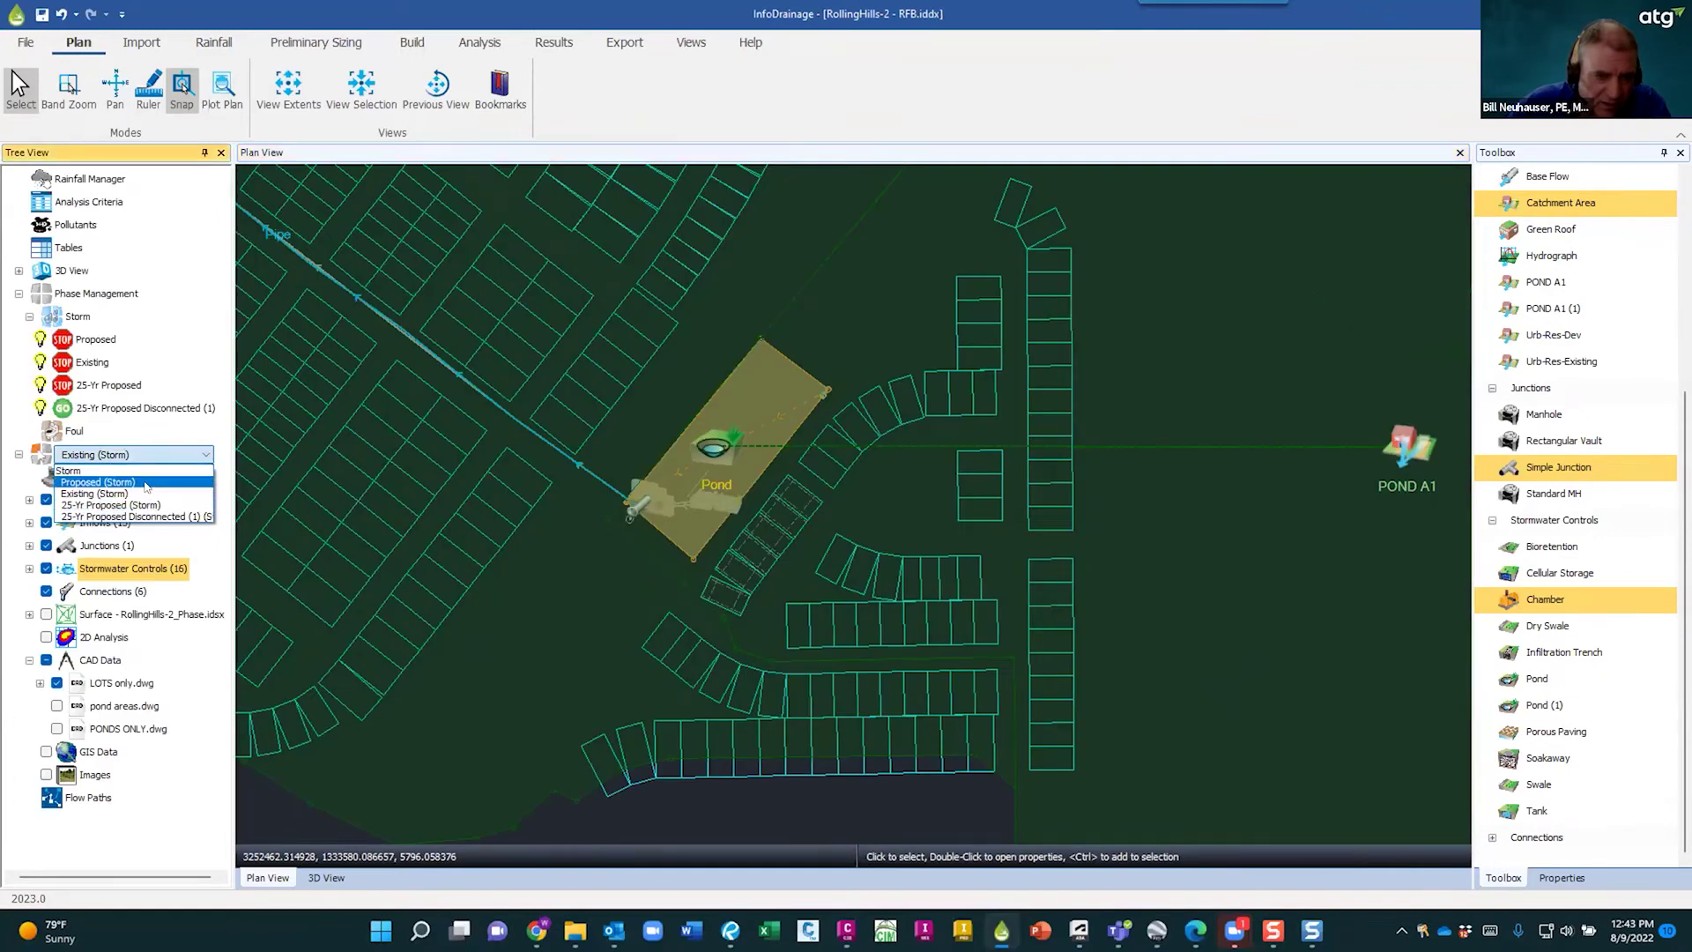
pyautogui.click(148, 486)
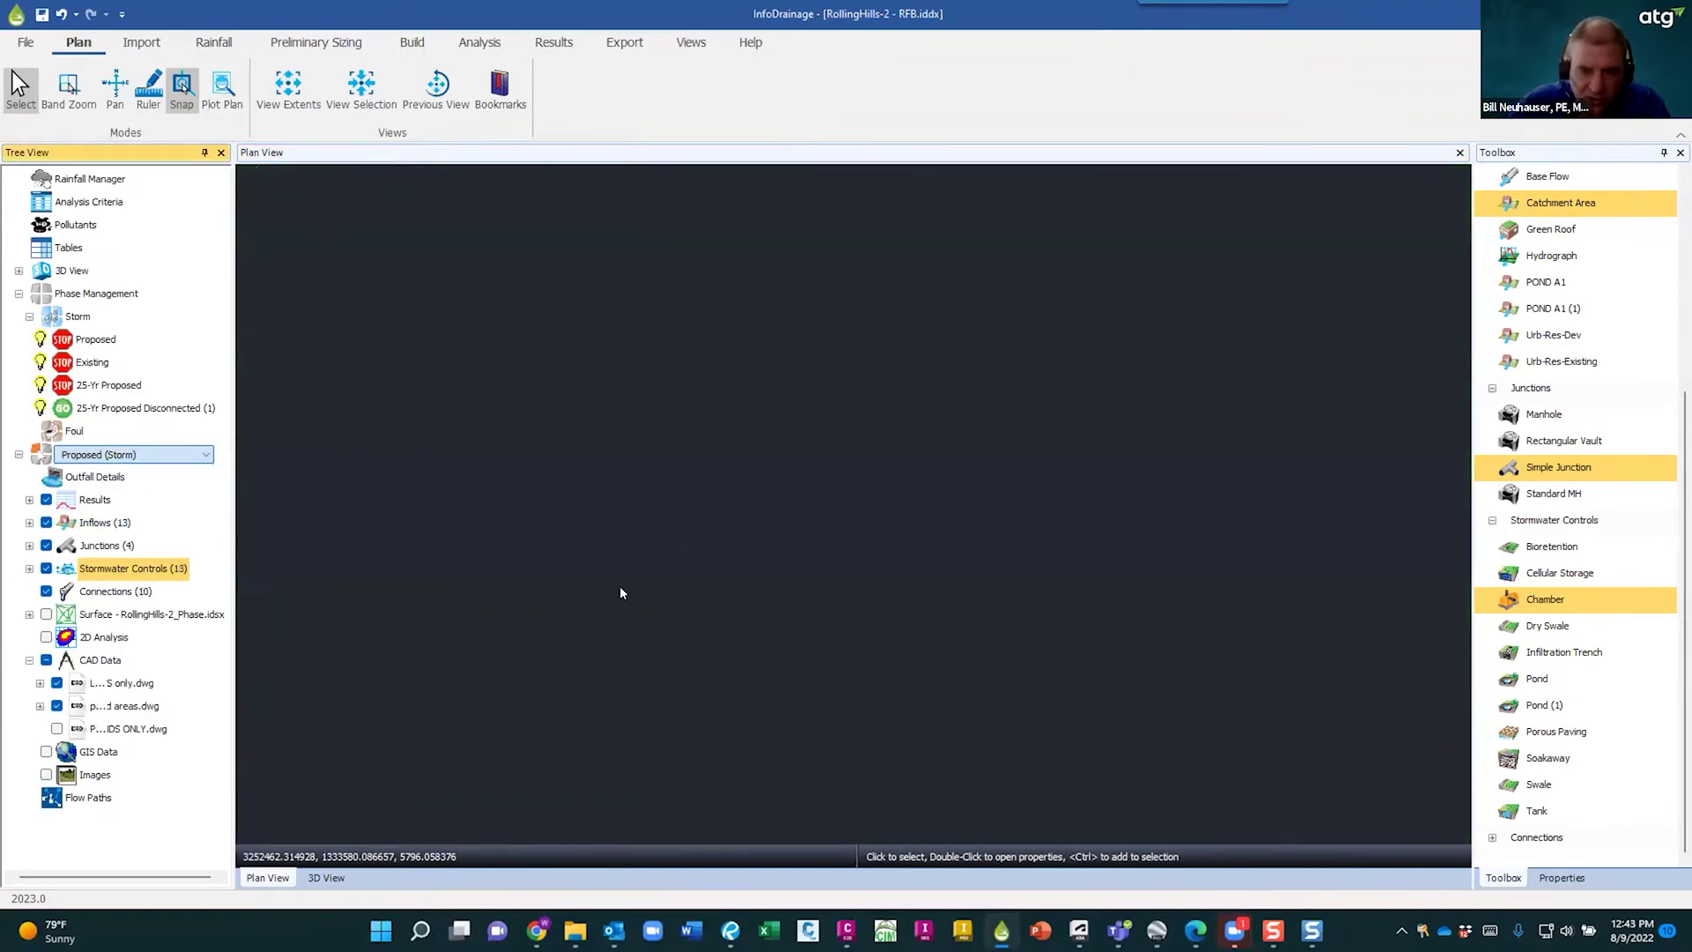
pyautogui.click(716, 446)
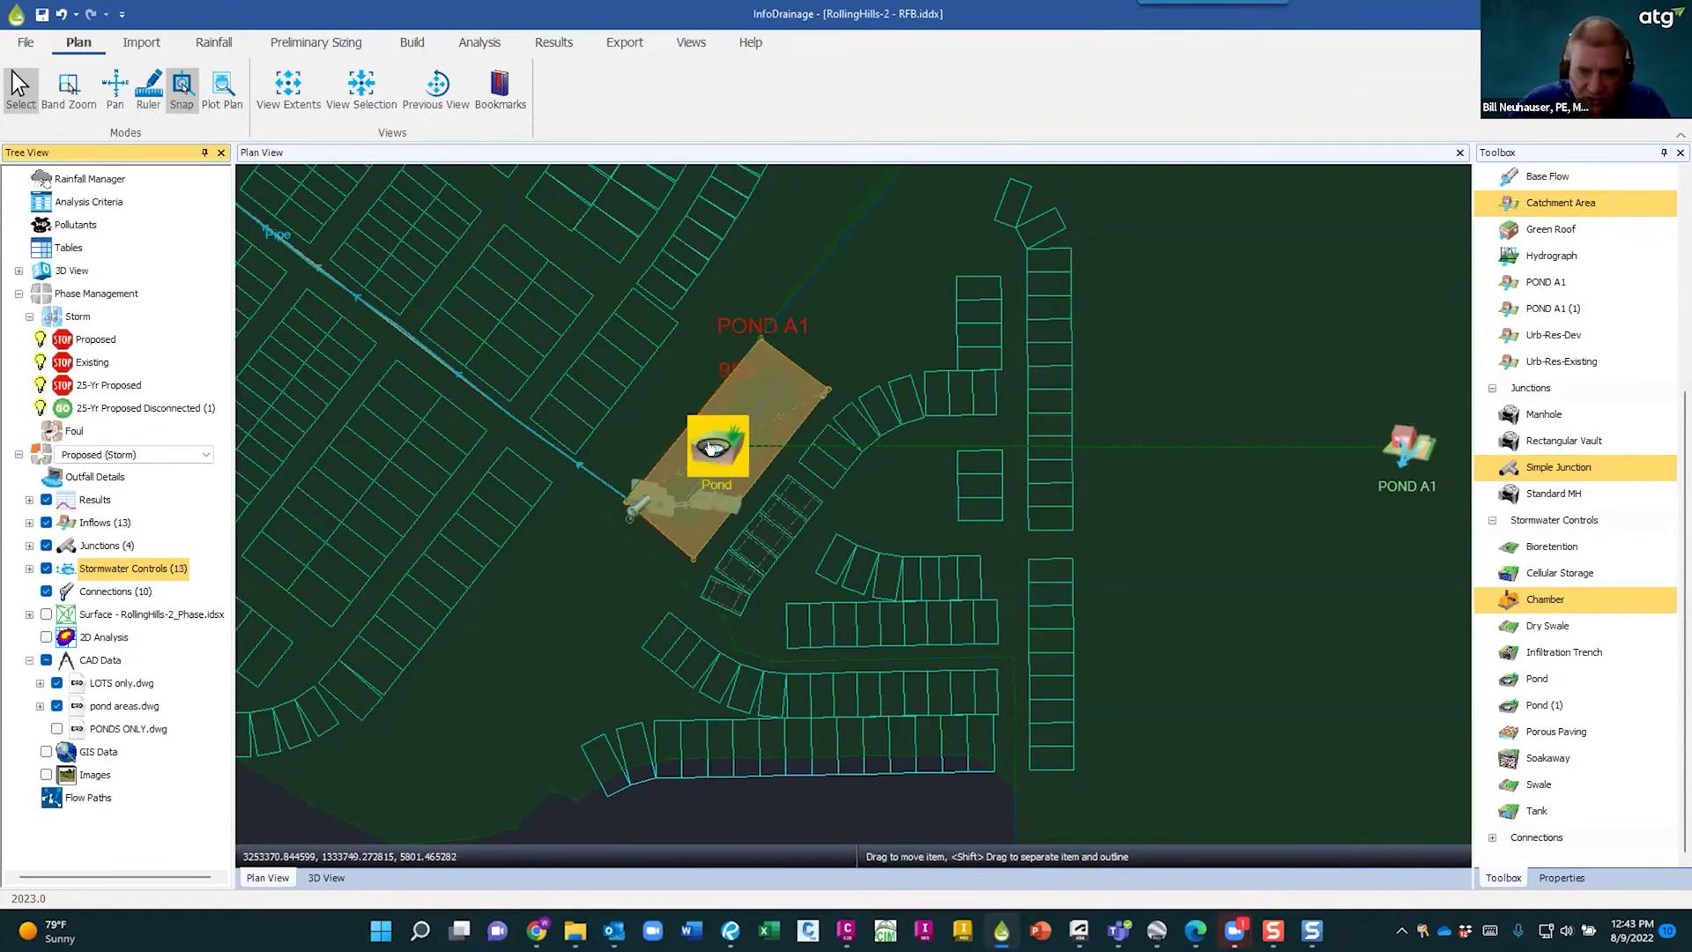
pyautogui.doubleClick(759, 545)
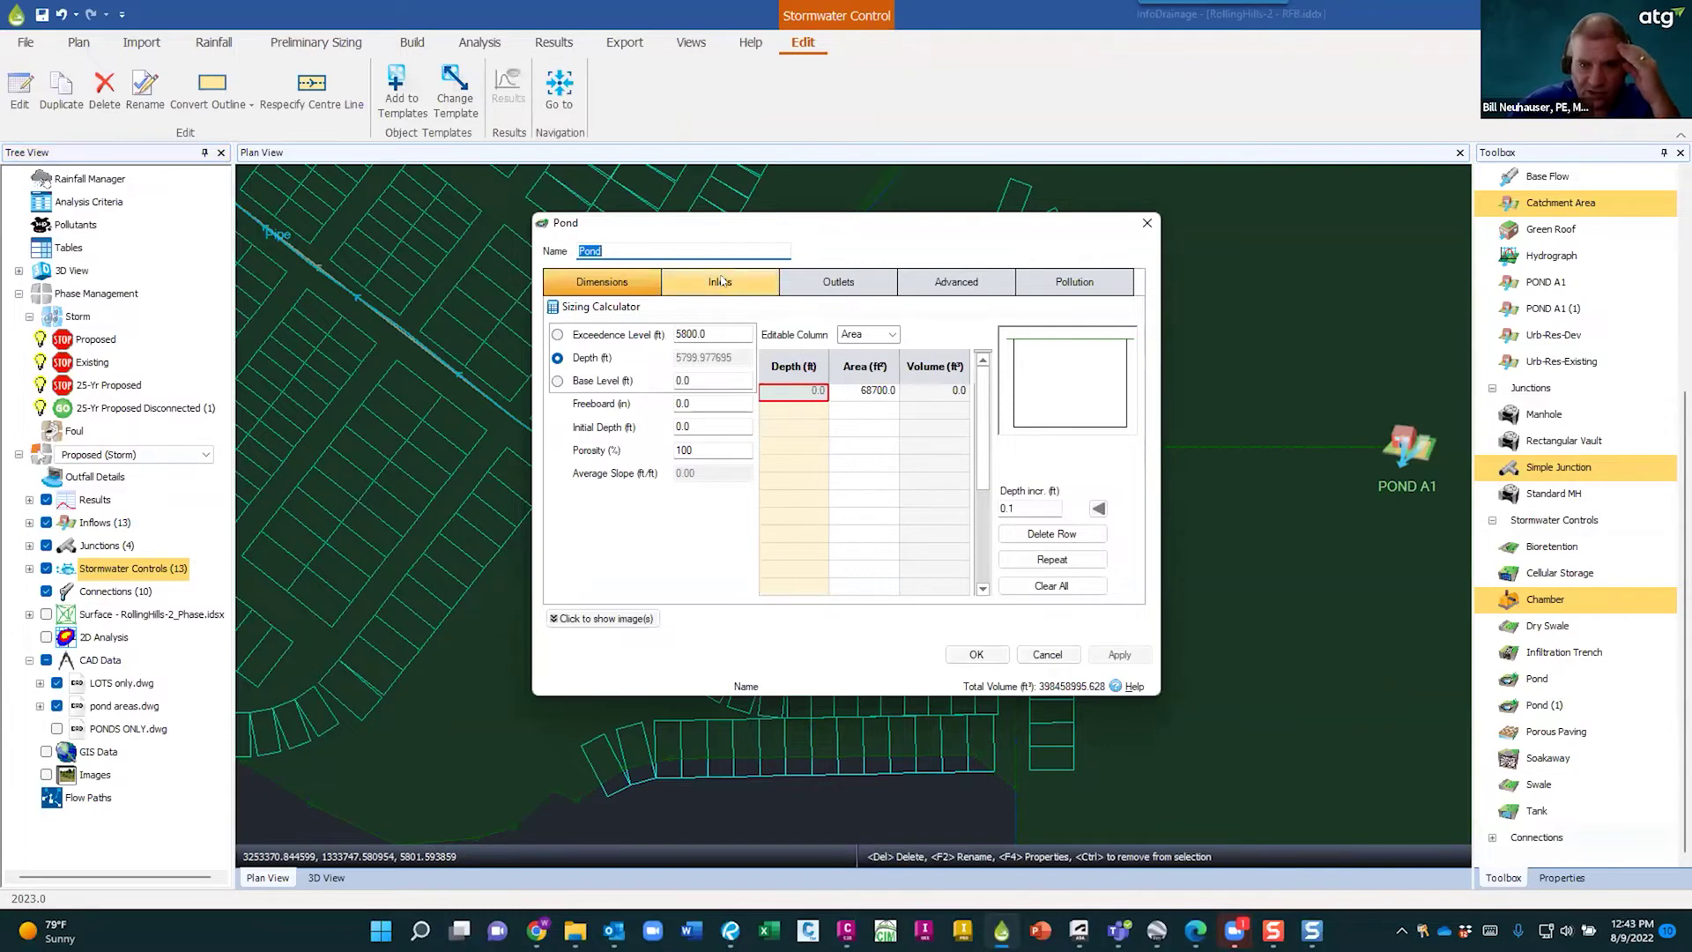
pyautogui.click(722, 281)
pyautogui.click(834, 280)
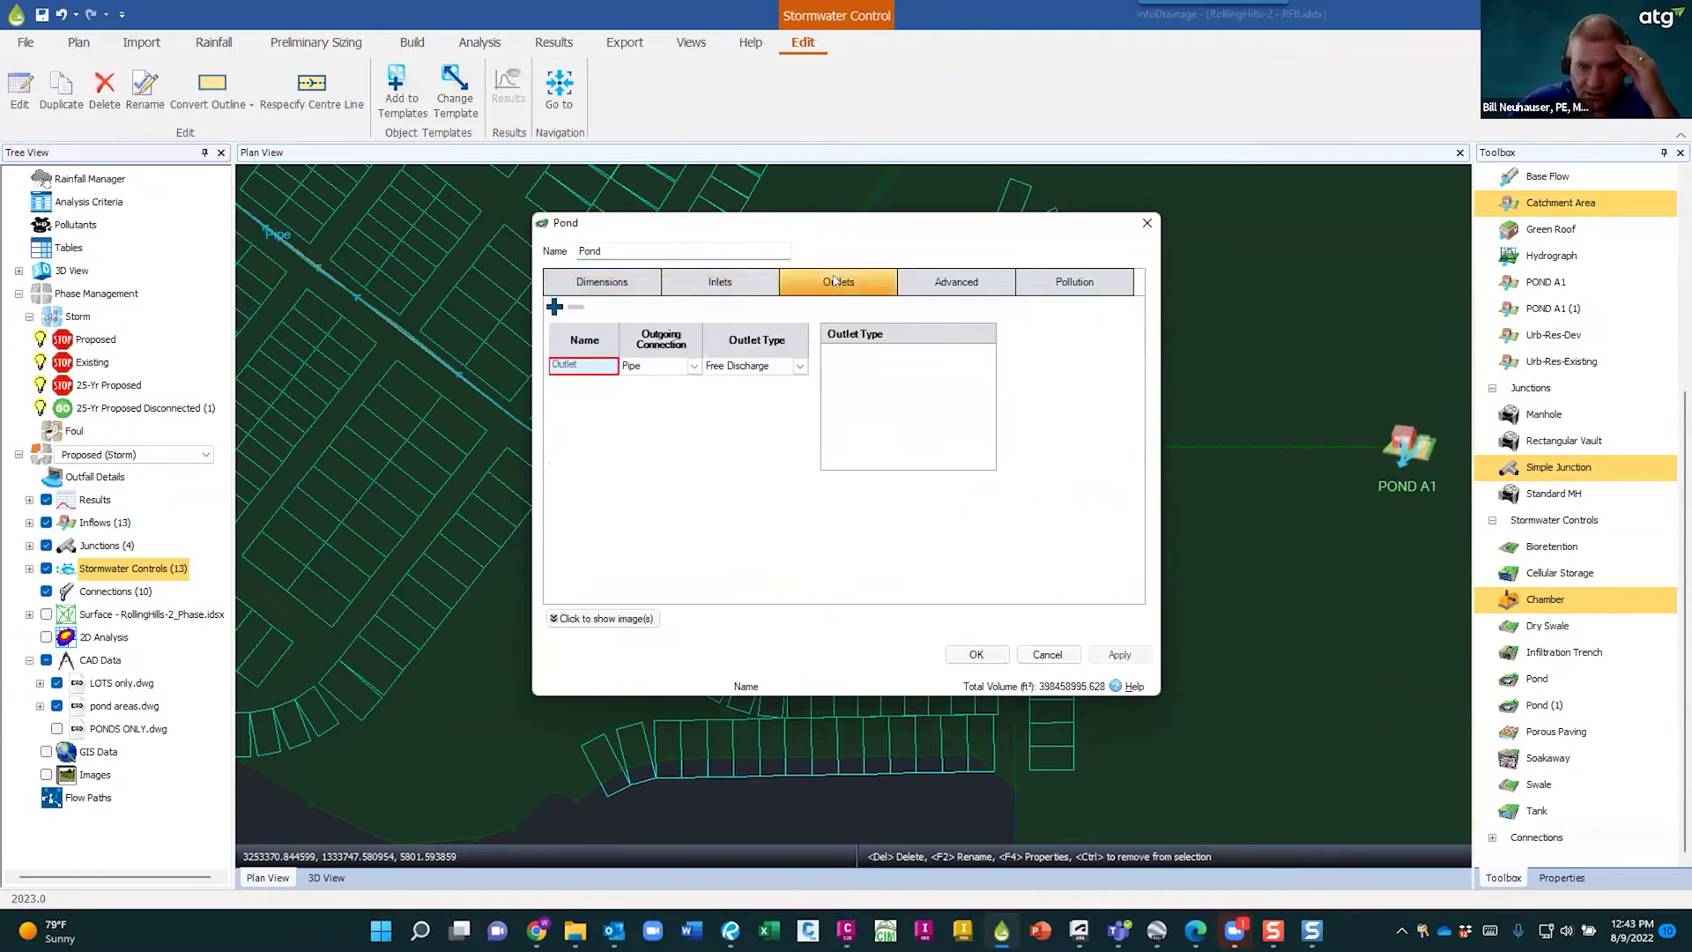
pyautogui.click(976, 656)
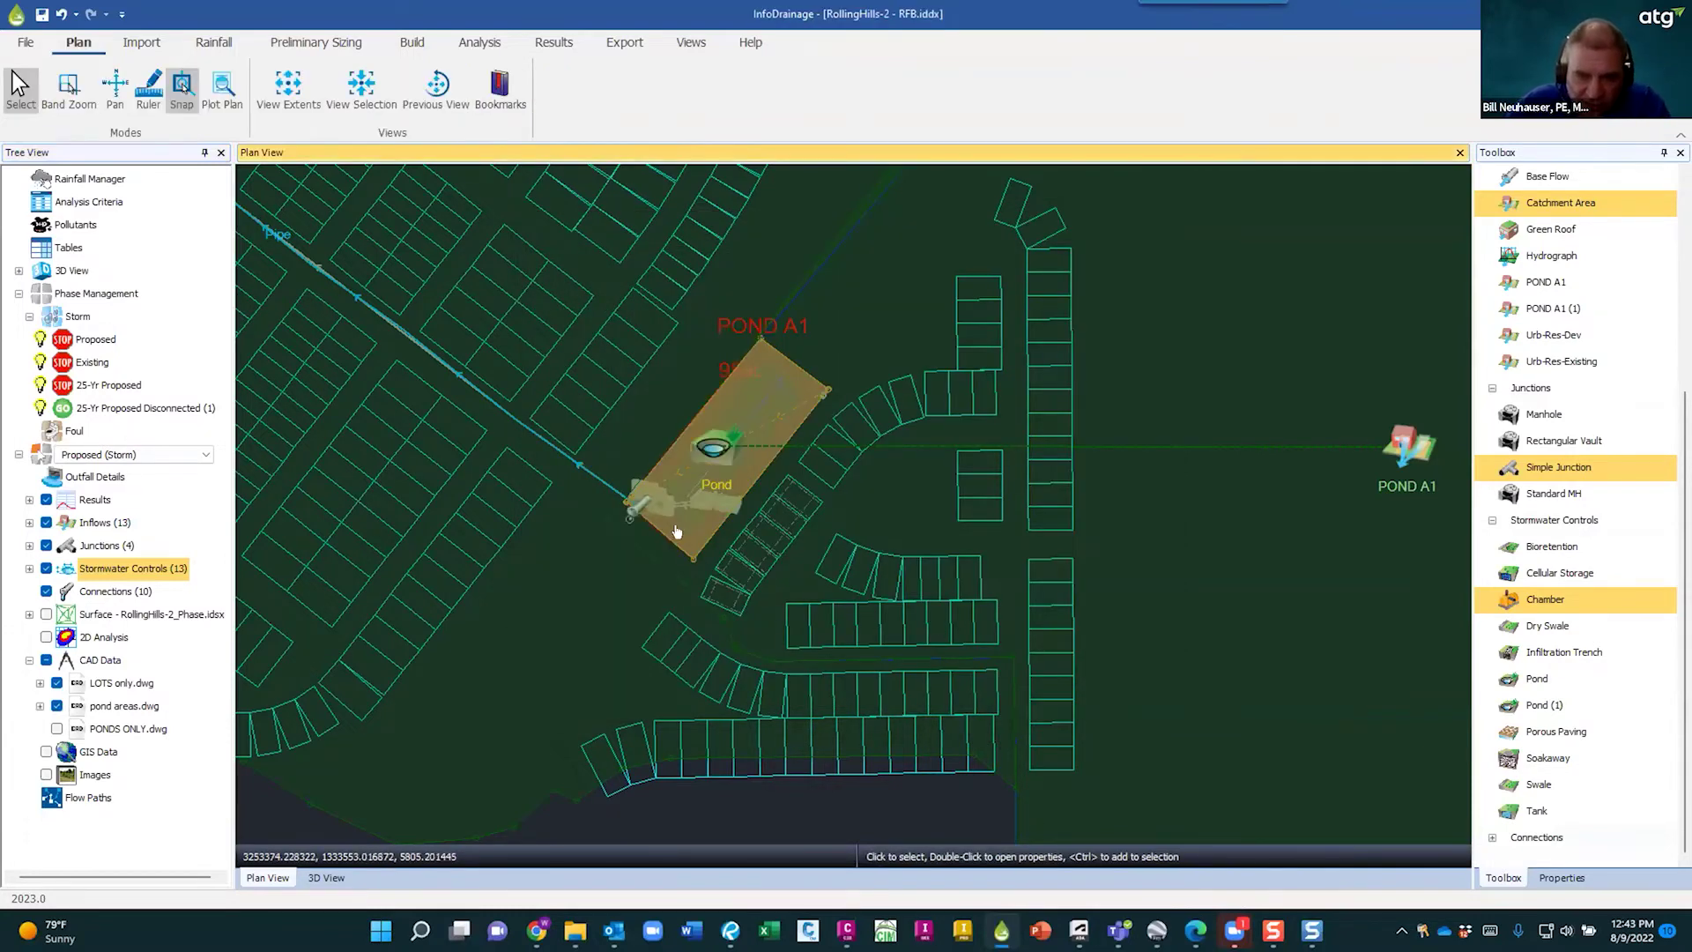
# - Switch to the 25-Yr Proposed (Storm) phase and open Pond A1's properties
pyautogui.scroll(3, 670, 507)
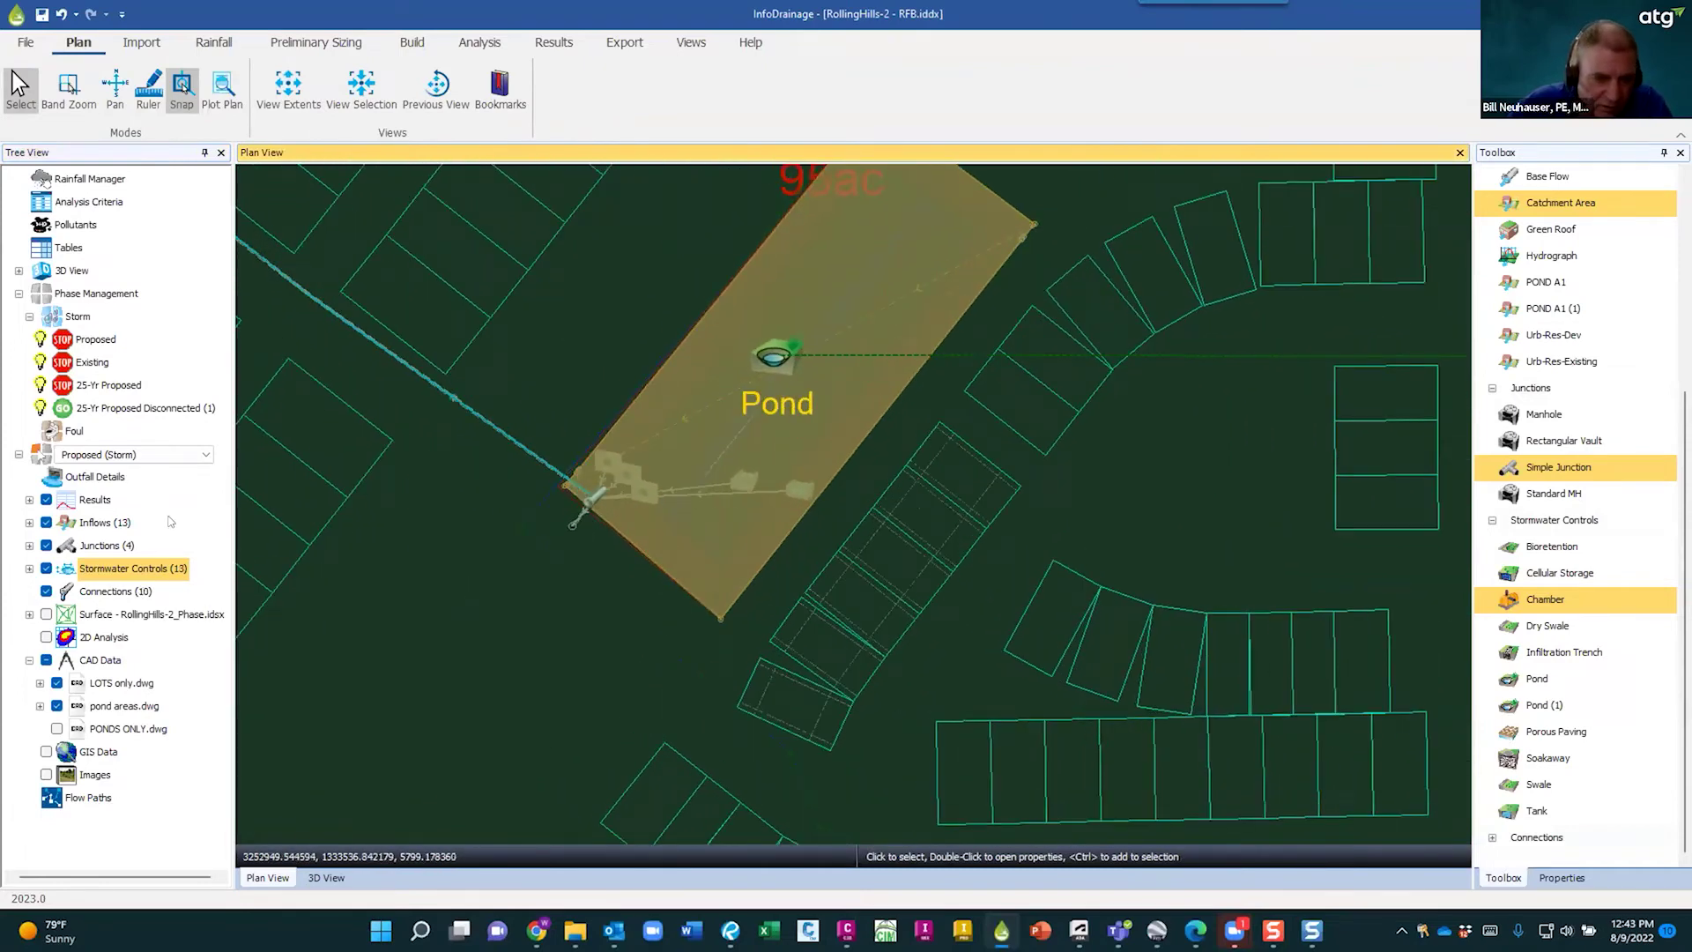
pyautogui.click(167, 454)
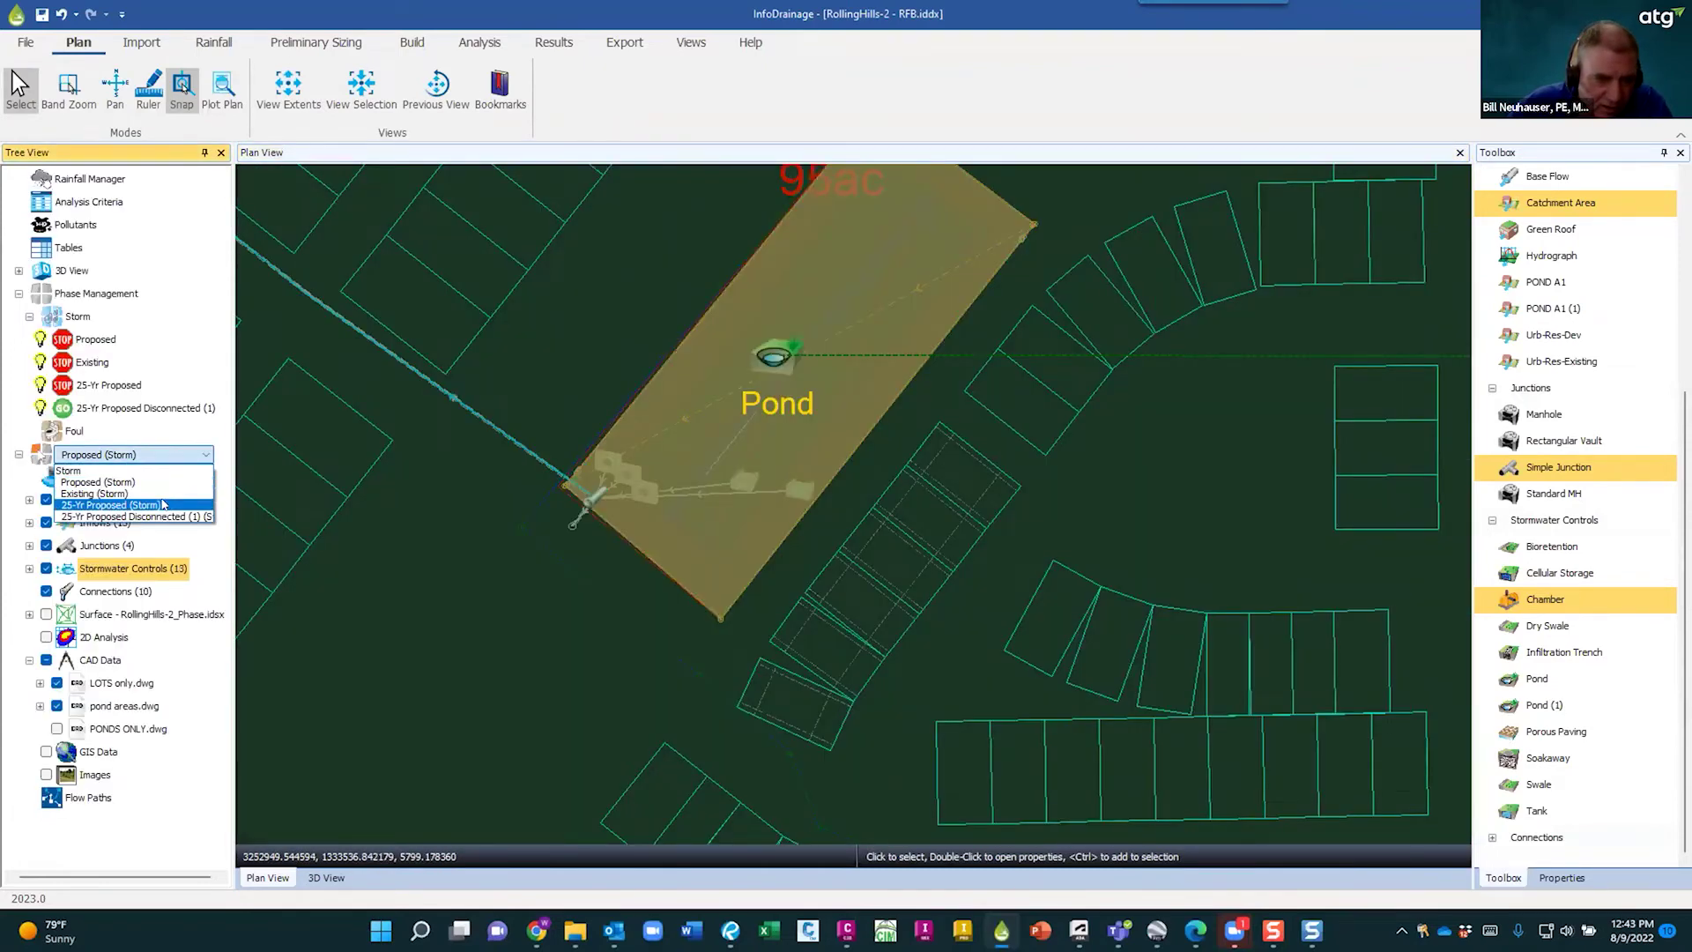
pyautogui.click(163, 505)
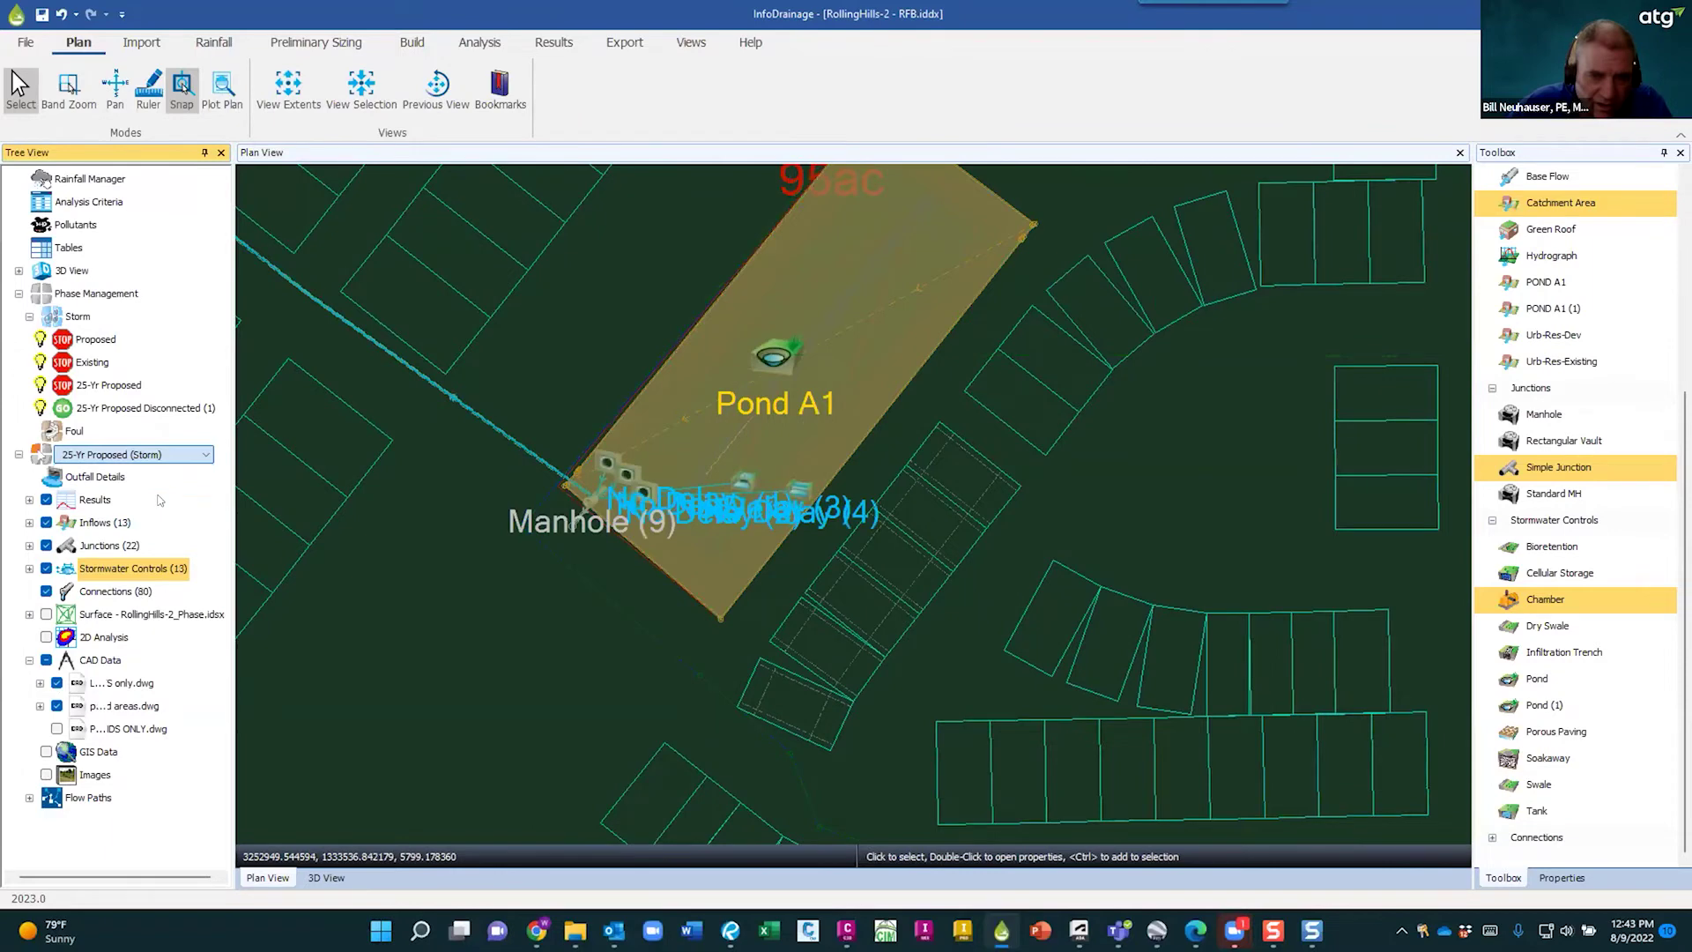
pyautogui.click(779, 358)
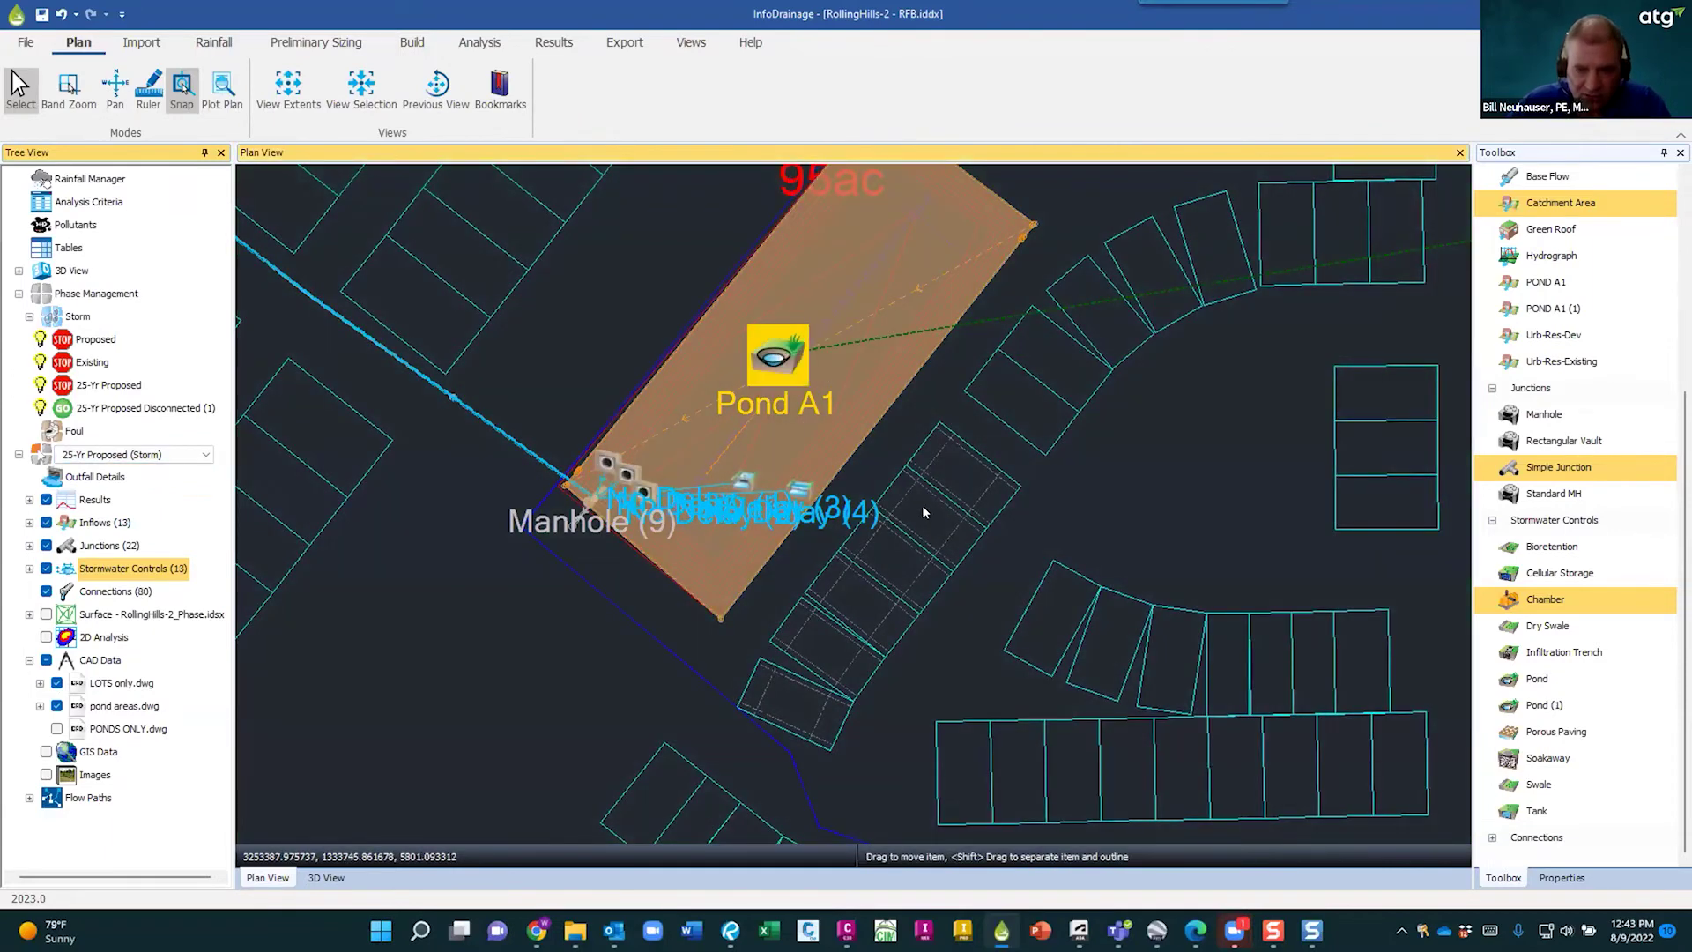
pyautogui.press('F4')
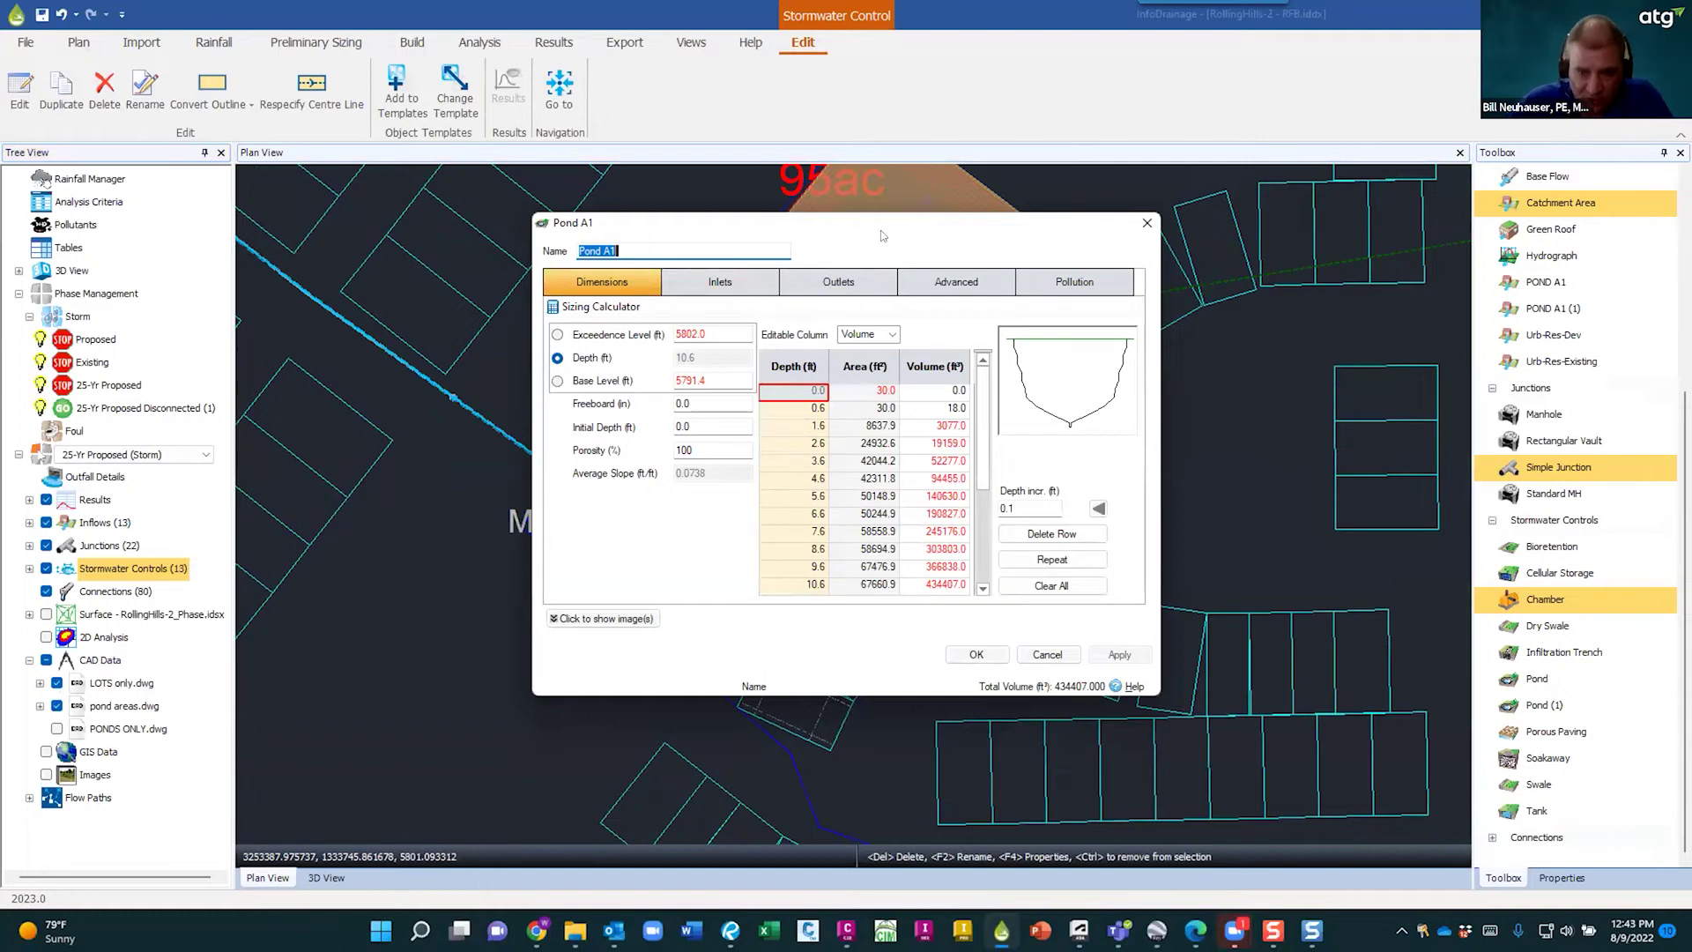
# - Step through Pond A1's stage-storage depths and toggle the wet pond illustration on and off
pyautogui.moveTo(880, 230); pyautogui.dragTo(1281, 372)
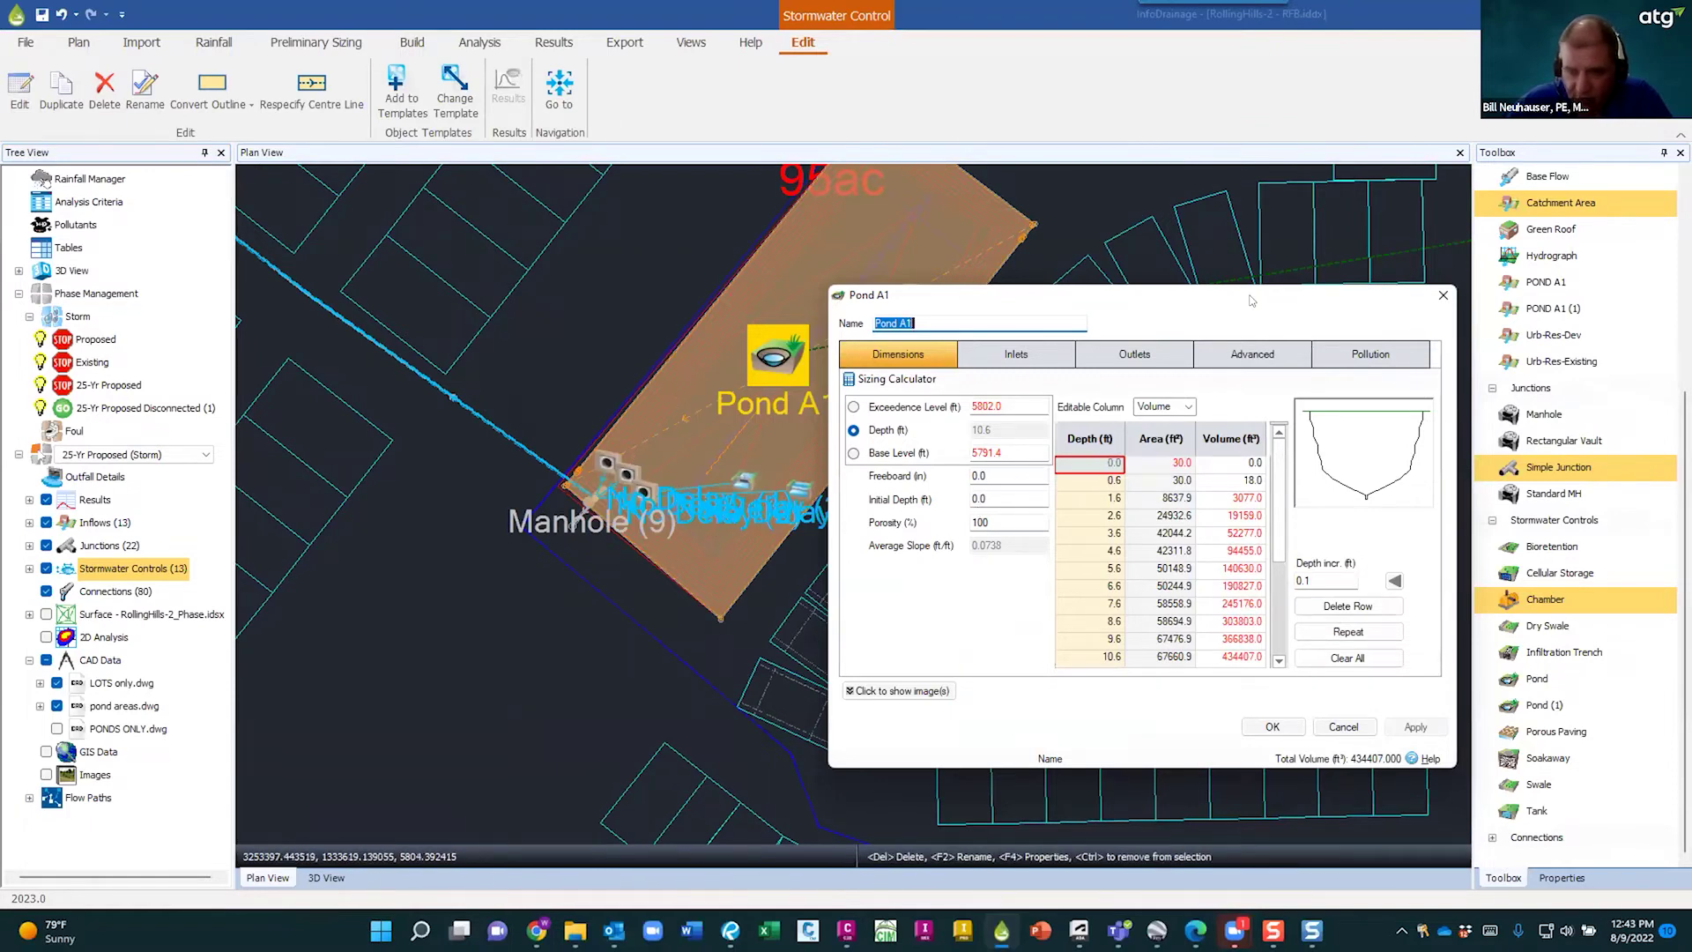
pyautogui.moveTo(1136, 295); pyautogui.dragTo(988, 267)
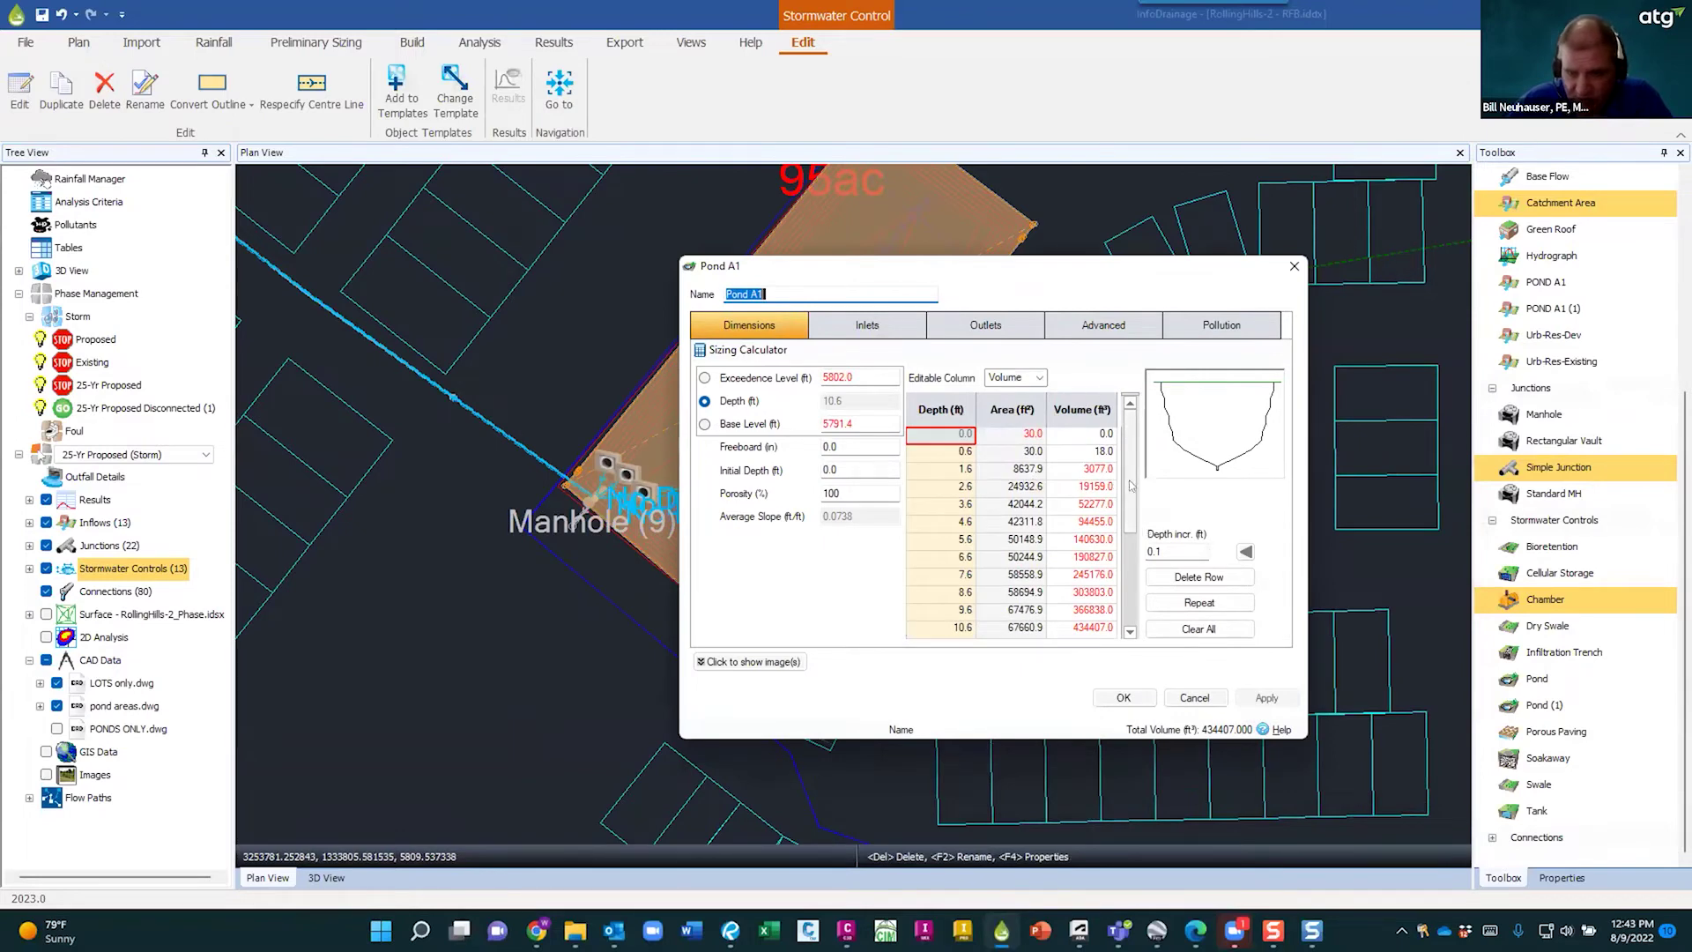
pyautogui.click(940, 451)
pyautogui.click(936, 470)
pyautogui.click(936, 488)
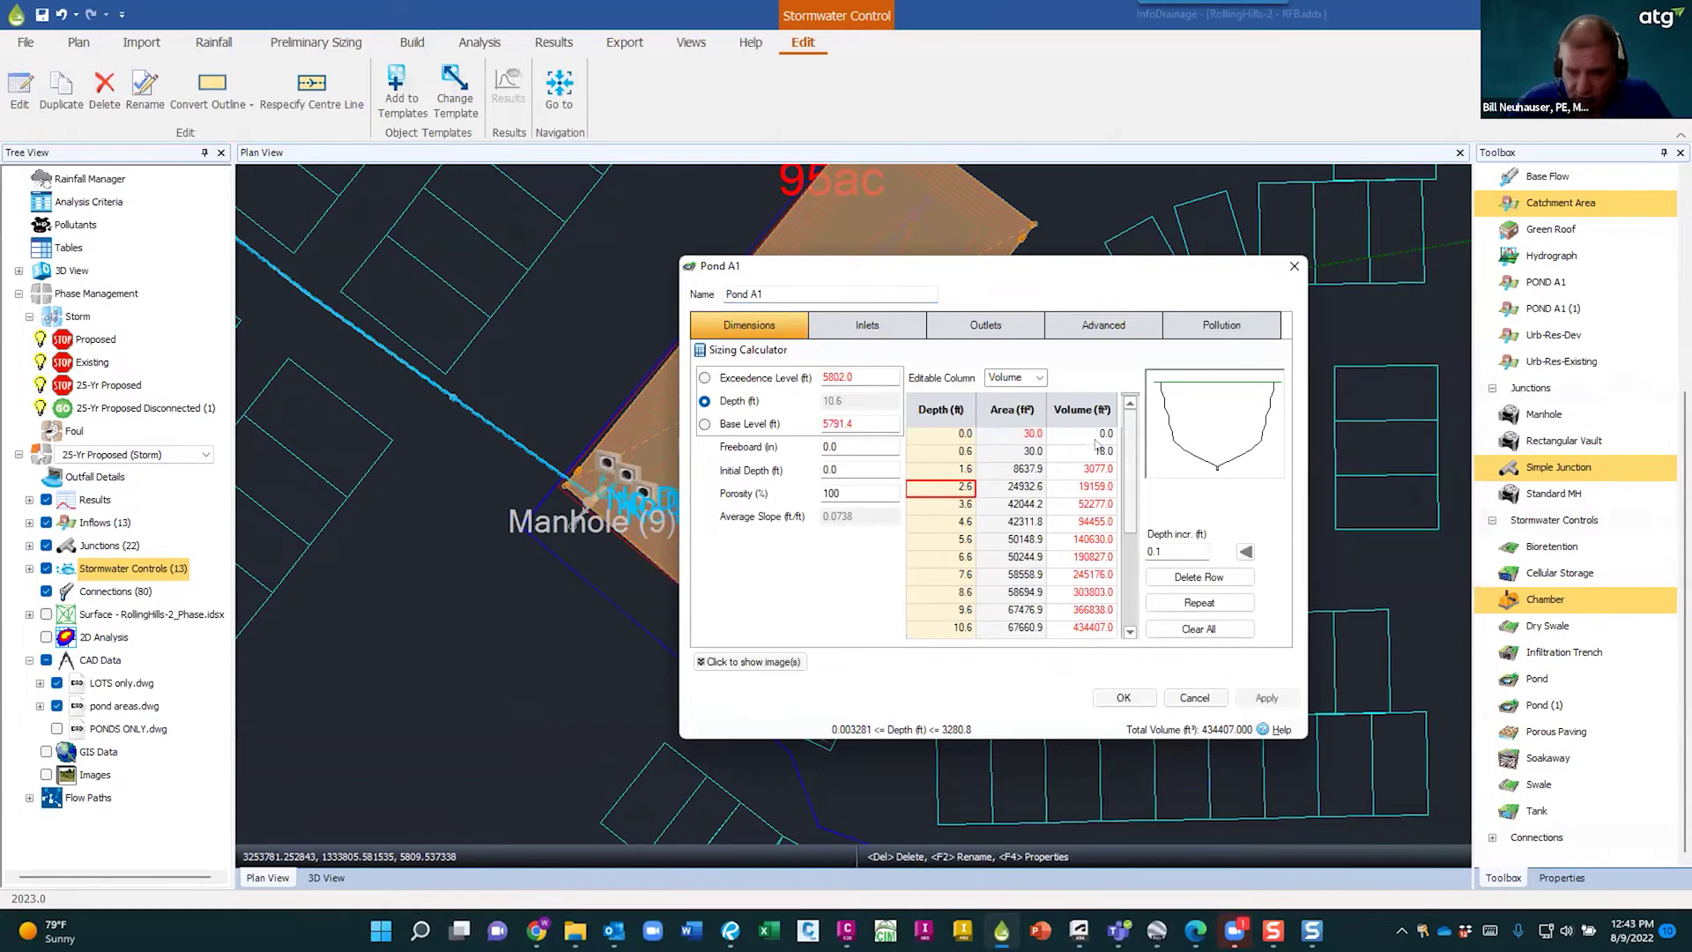
pyautogui.click(716, 662)
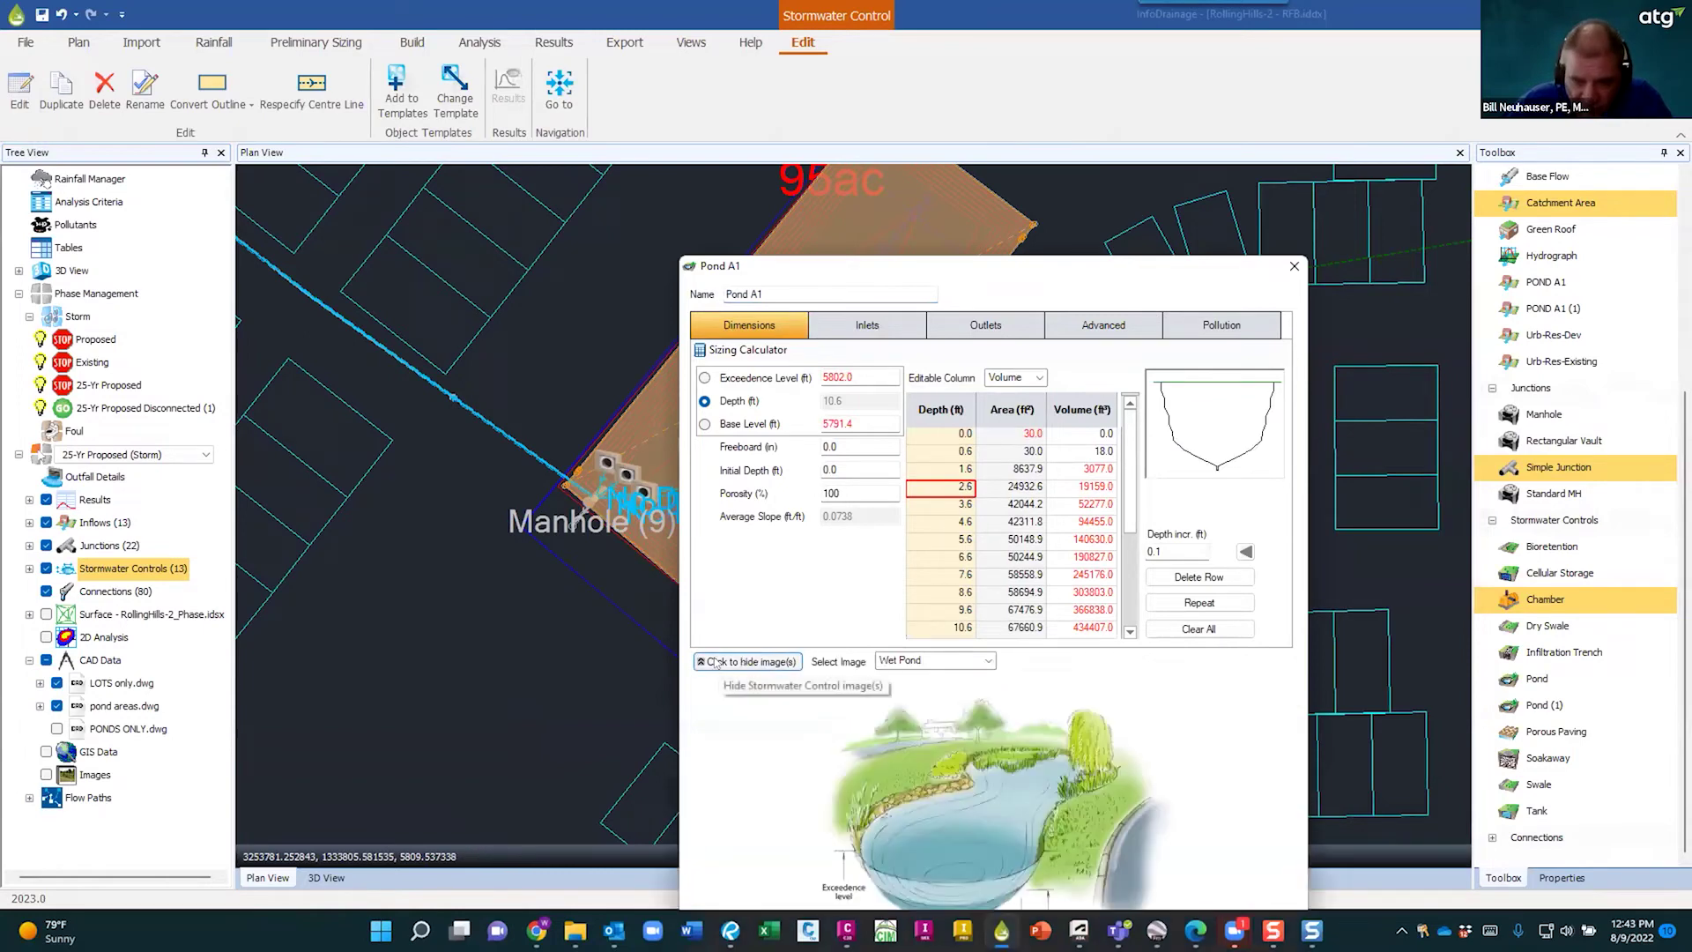
pyautogui.click(735, 667)
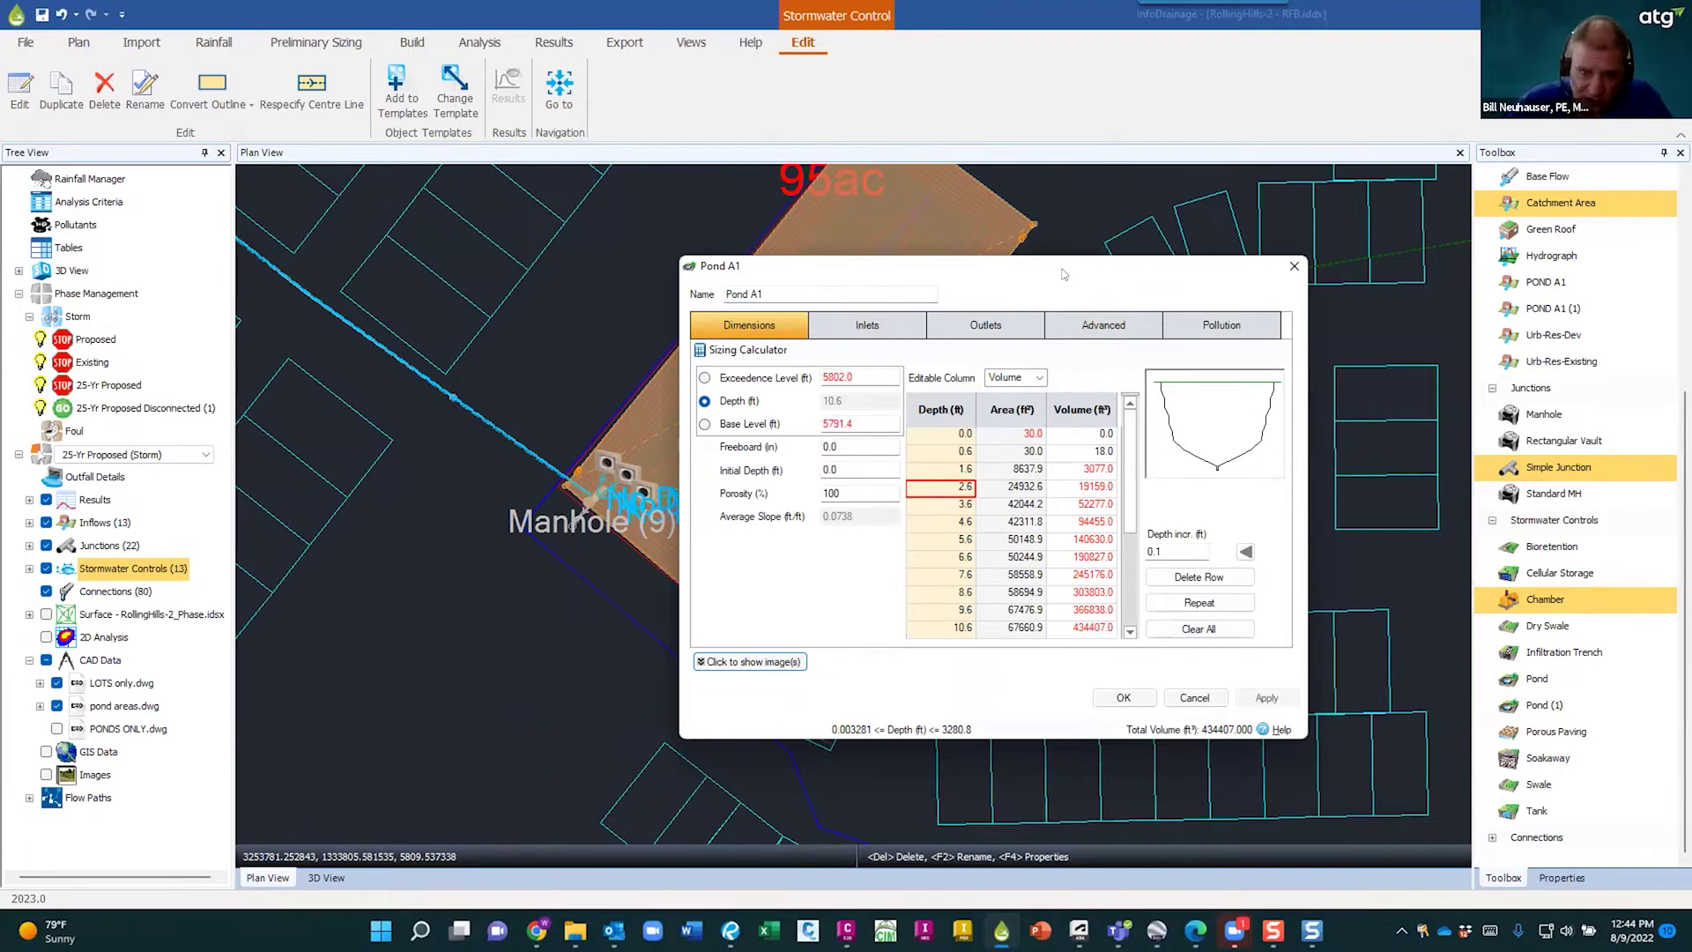
# - Review Pond A1's inlets and each outlet: the three orifice rows and the vertical orifice gate
pyautogui.moveTo(1062, 273); pyautogui.dragTo(1249, 292)
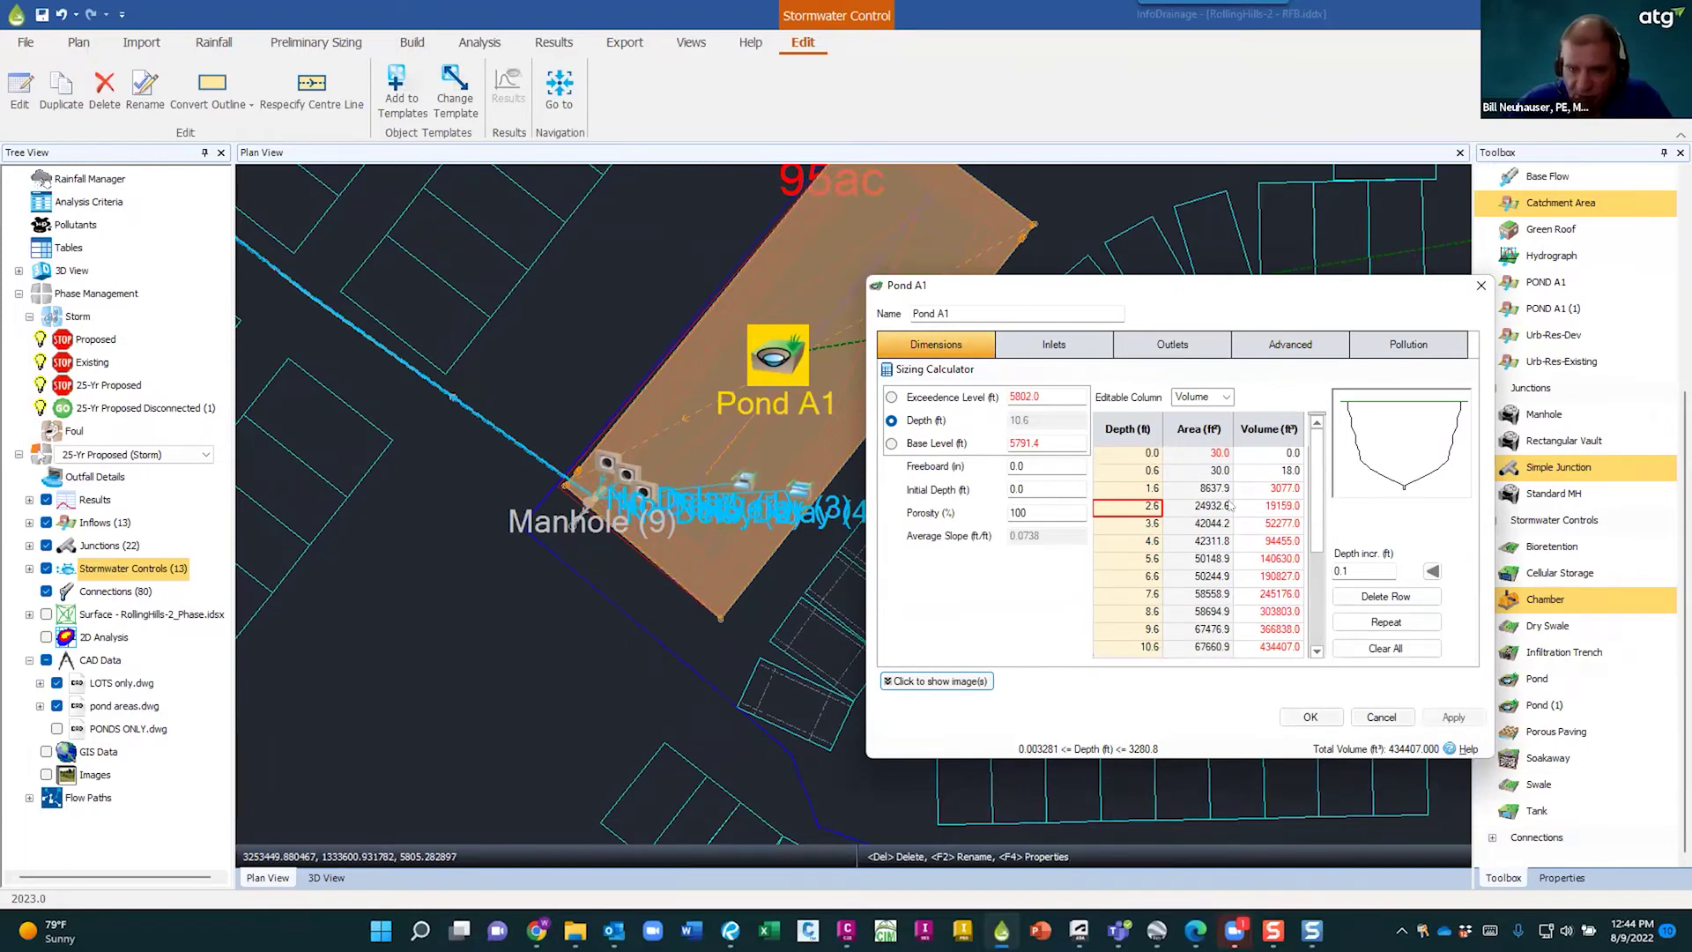
pyautogui.click(1054, 343)
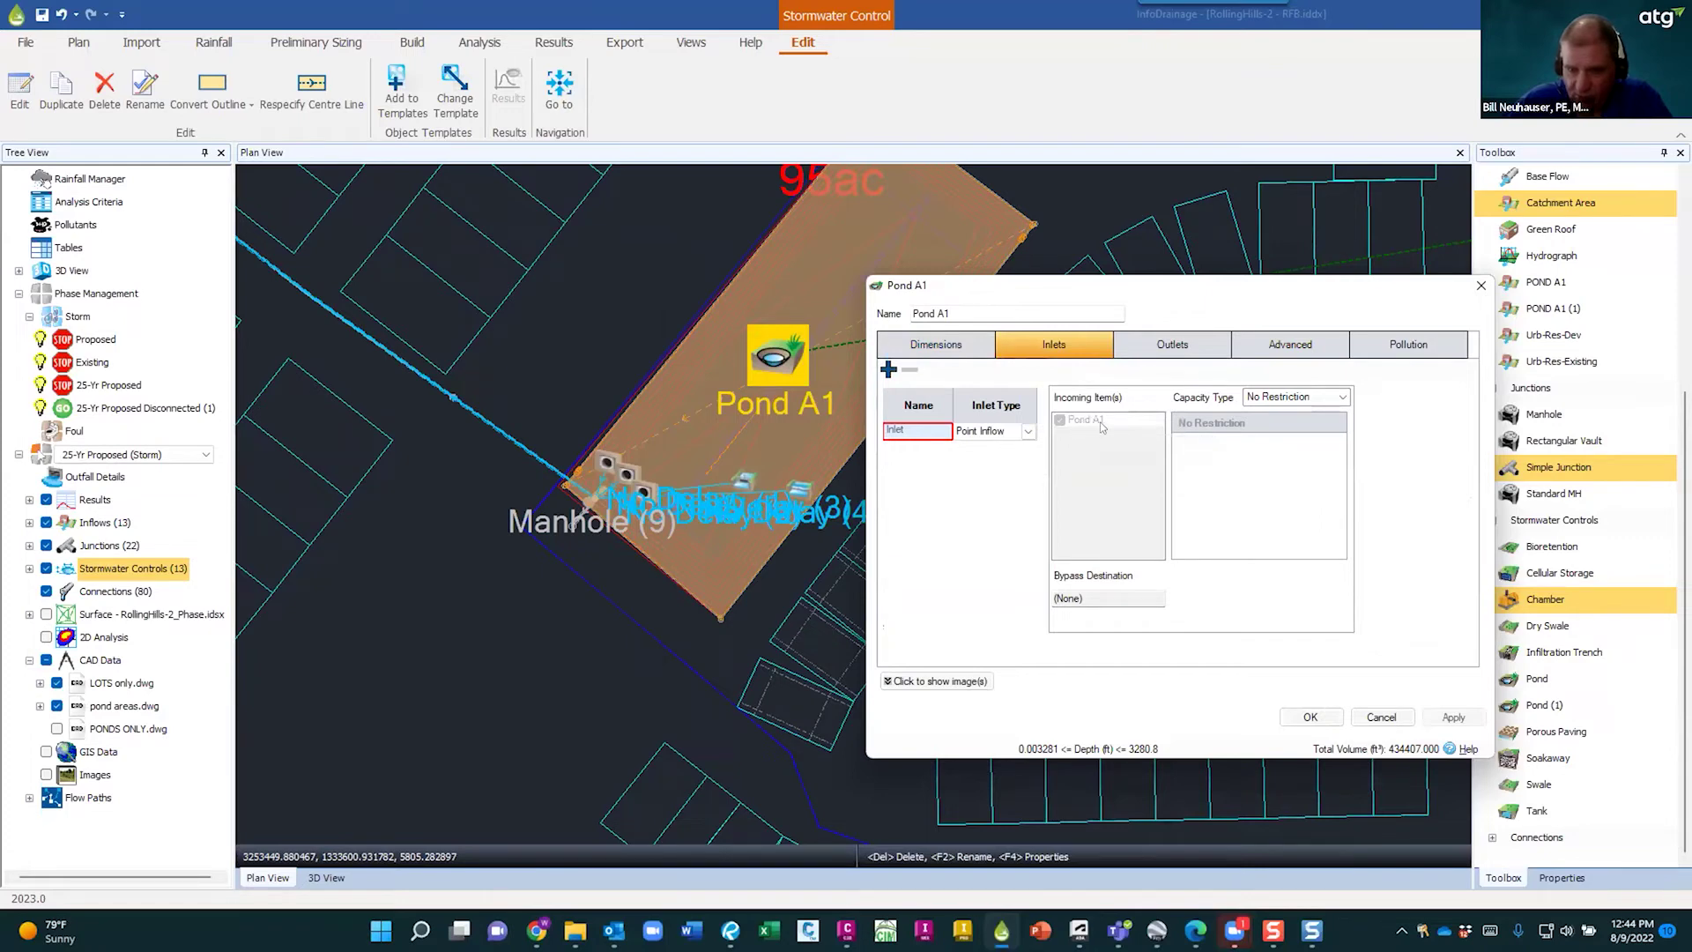
pyautogui.click(1181, 345)
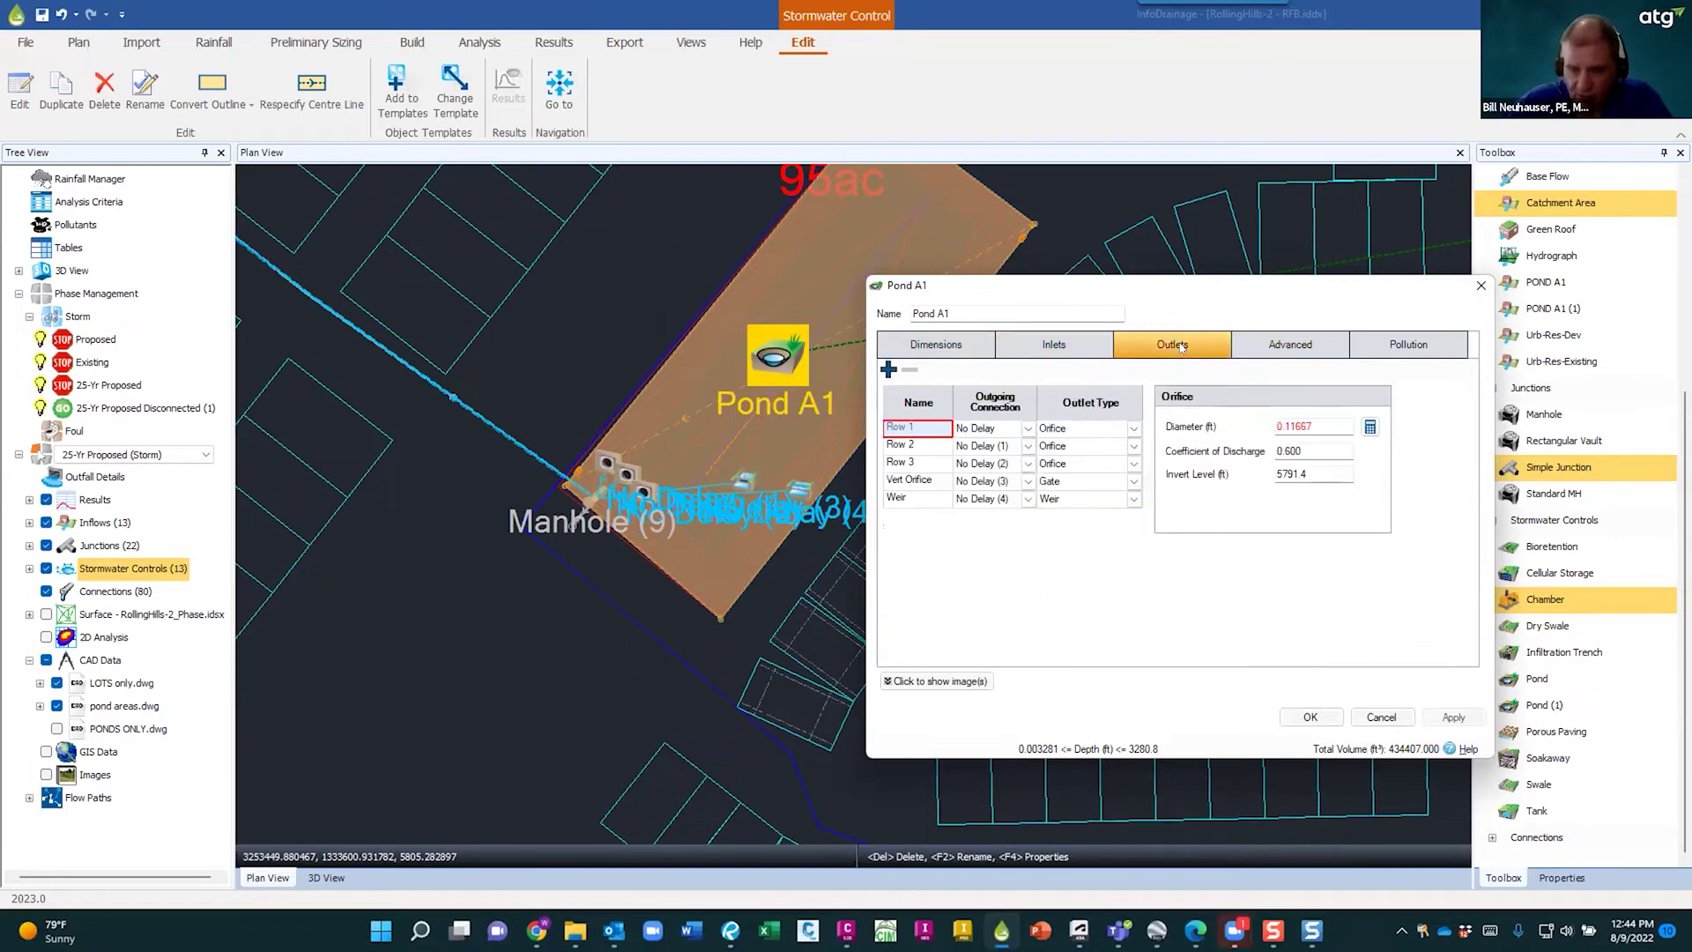
pyautogui.click(915, 443)
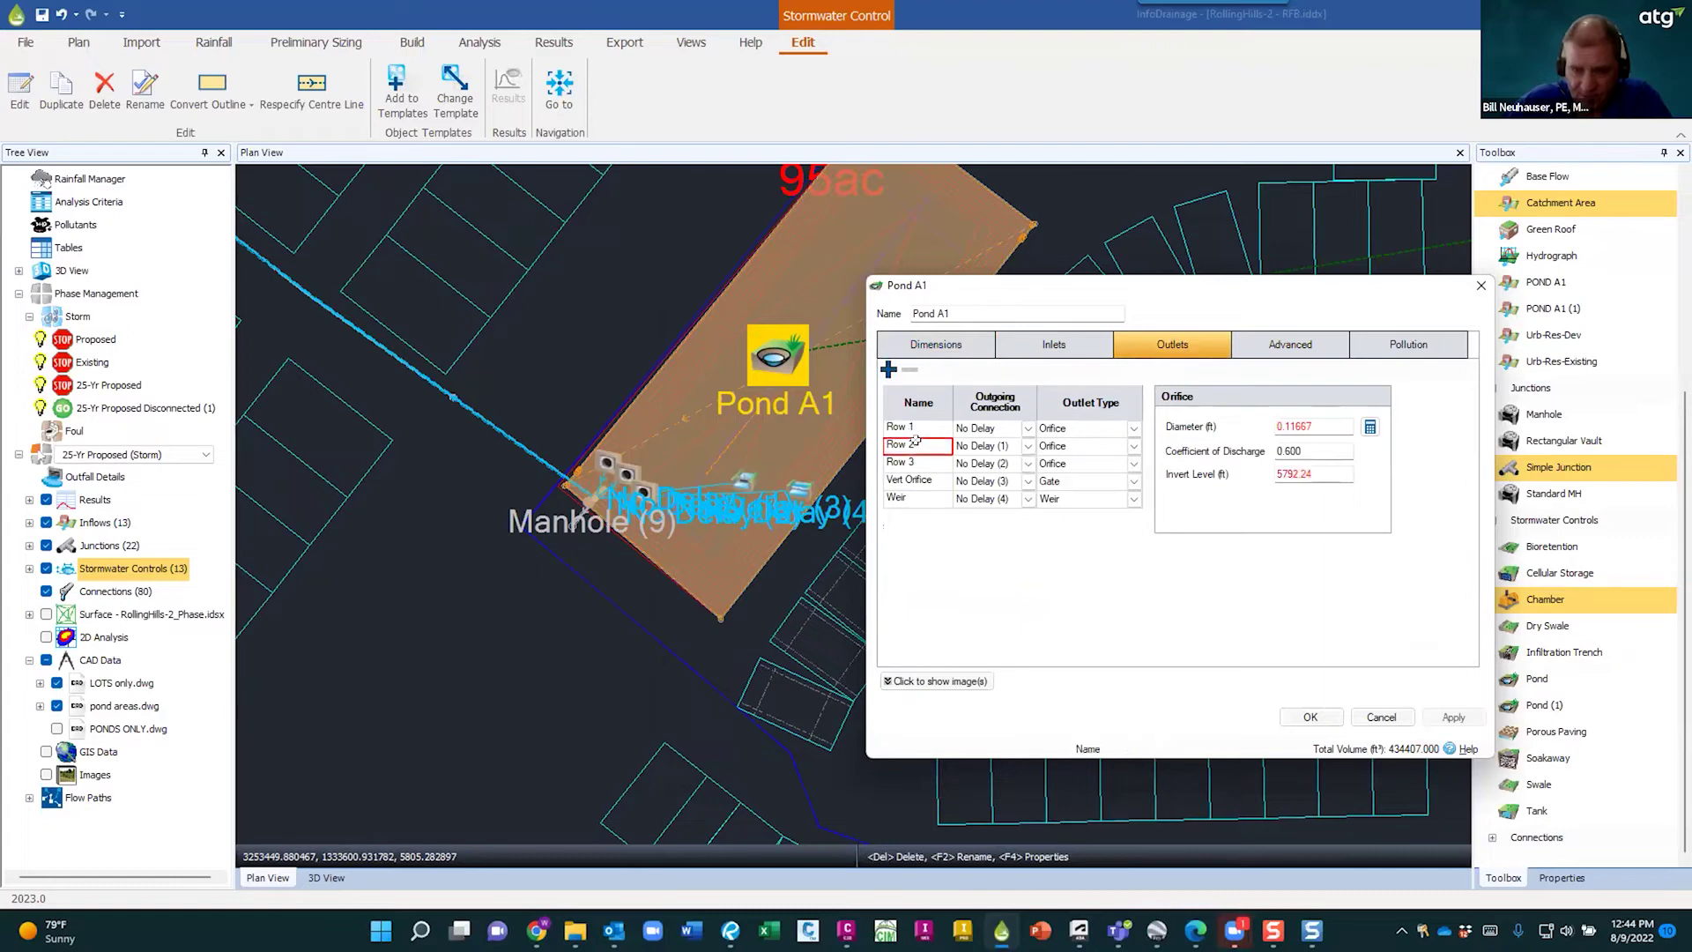
pyautogui.click(917, 463)
pyautogui.click(918, 426)
pyautogui.click(916, 444)
pyautogui.click(917, 461)
pyautogui.click(917, 481)
pyautogui.click(916, 426)
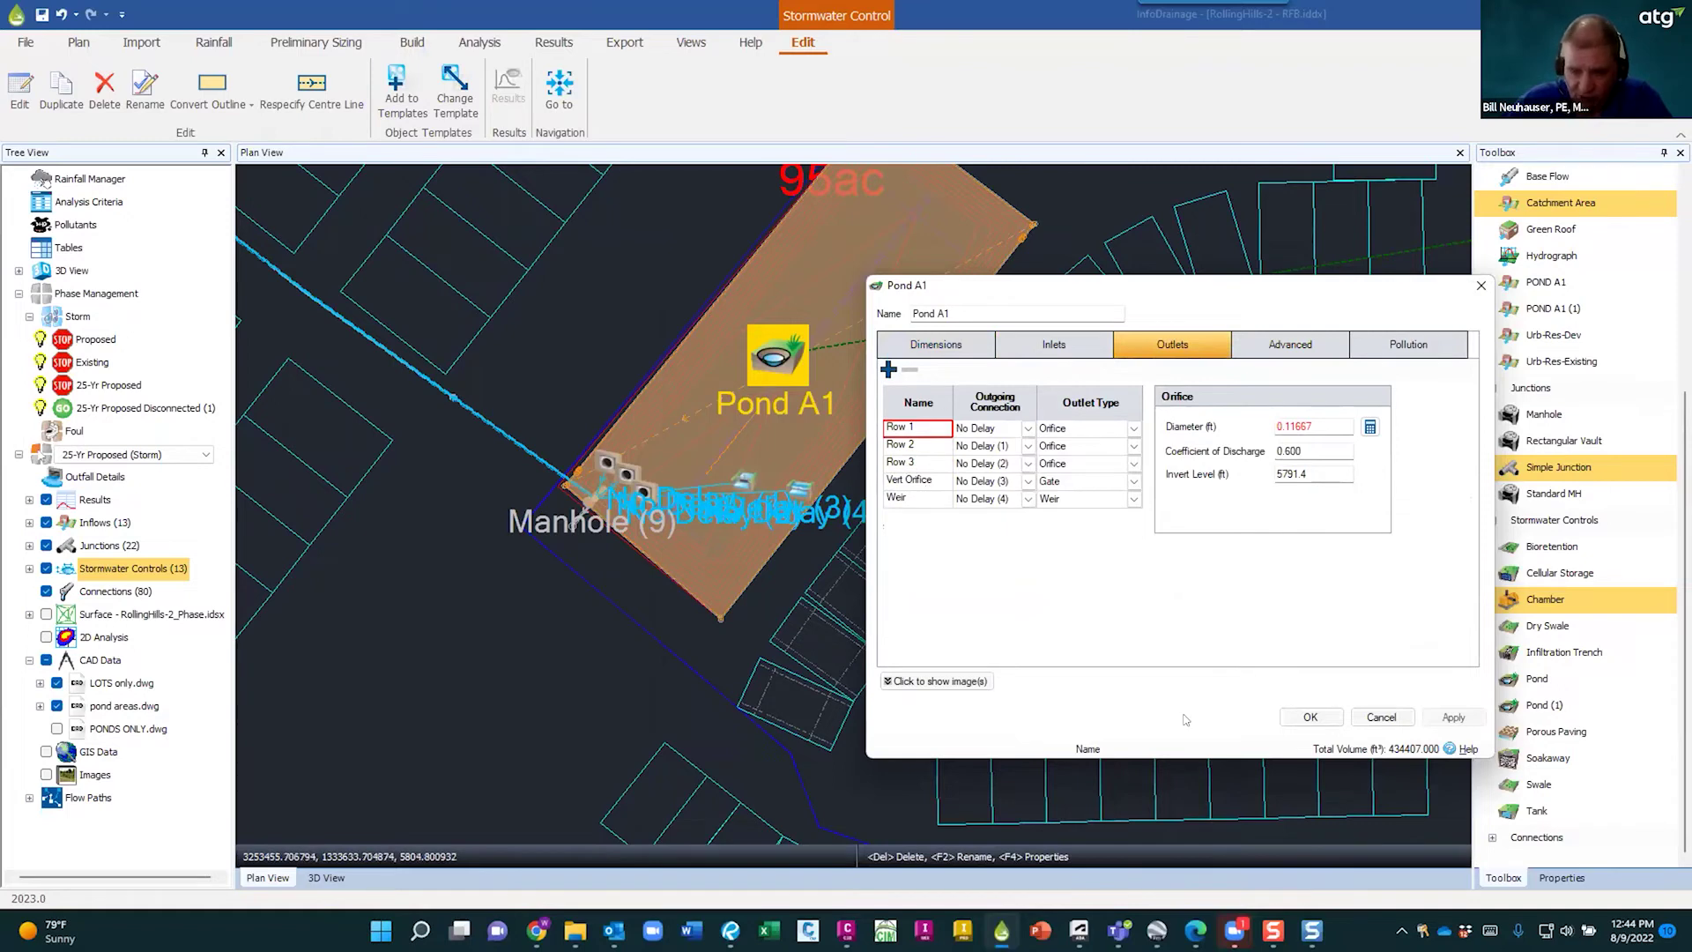
# - Bring up Excel's start page listing recent workbooks such as Pond B.xlsm
pyautogui.click(768, 929)
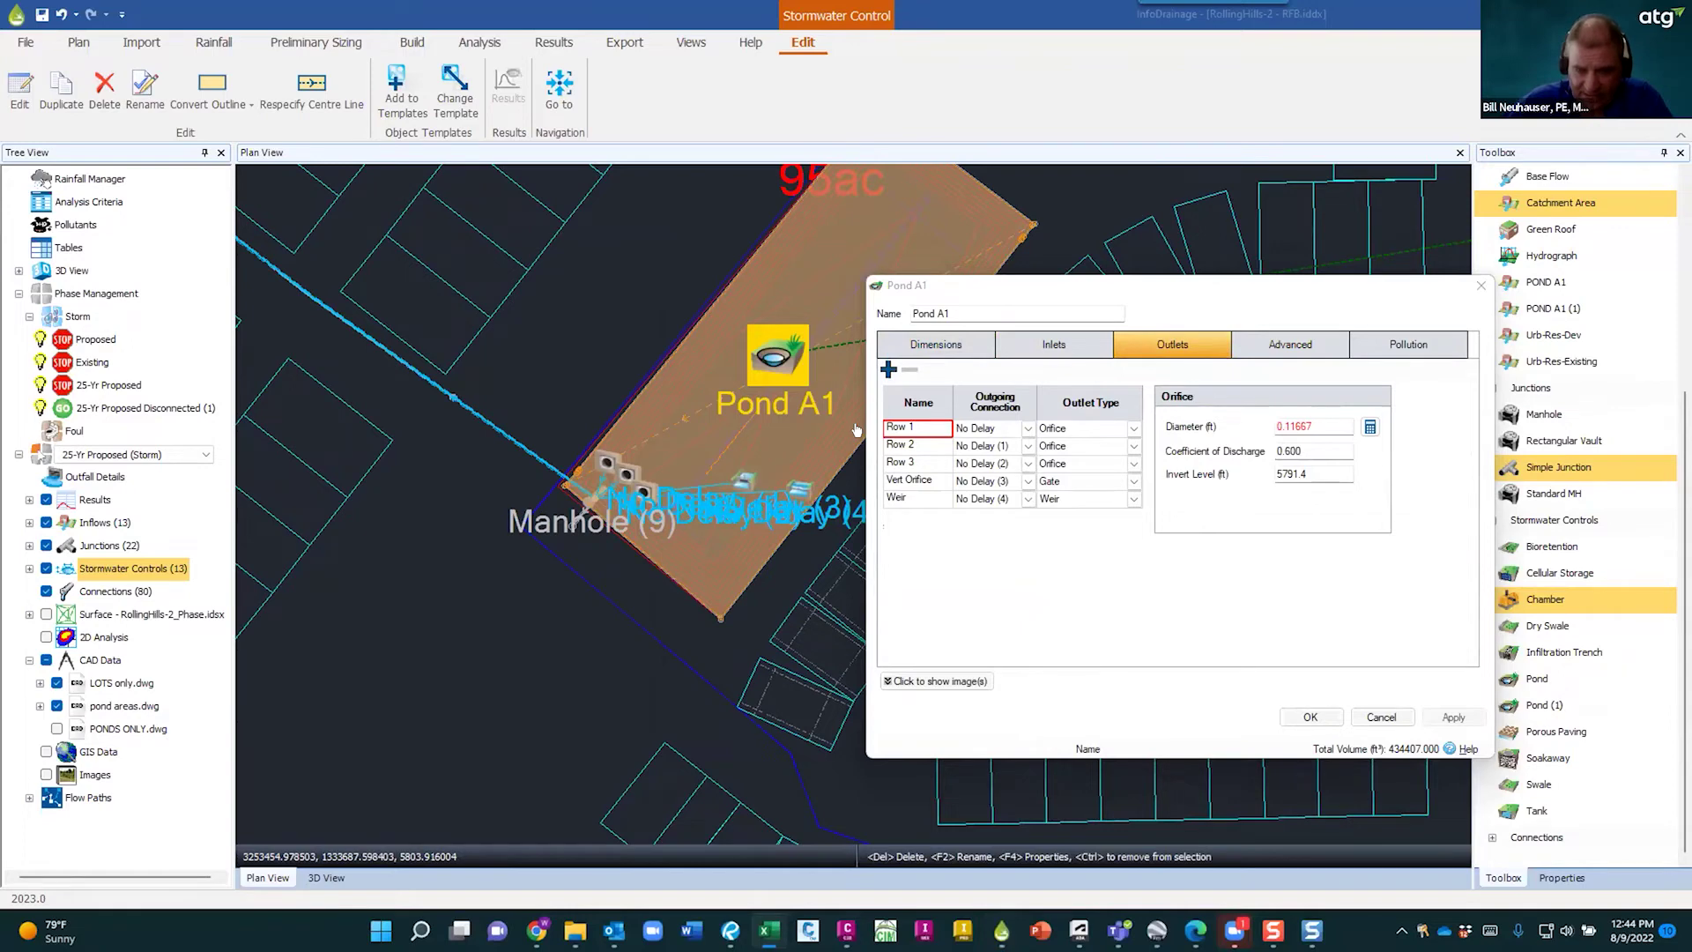
pyautogui.moveTo(769, 929)
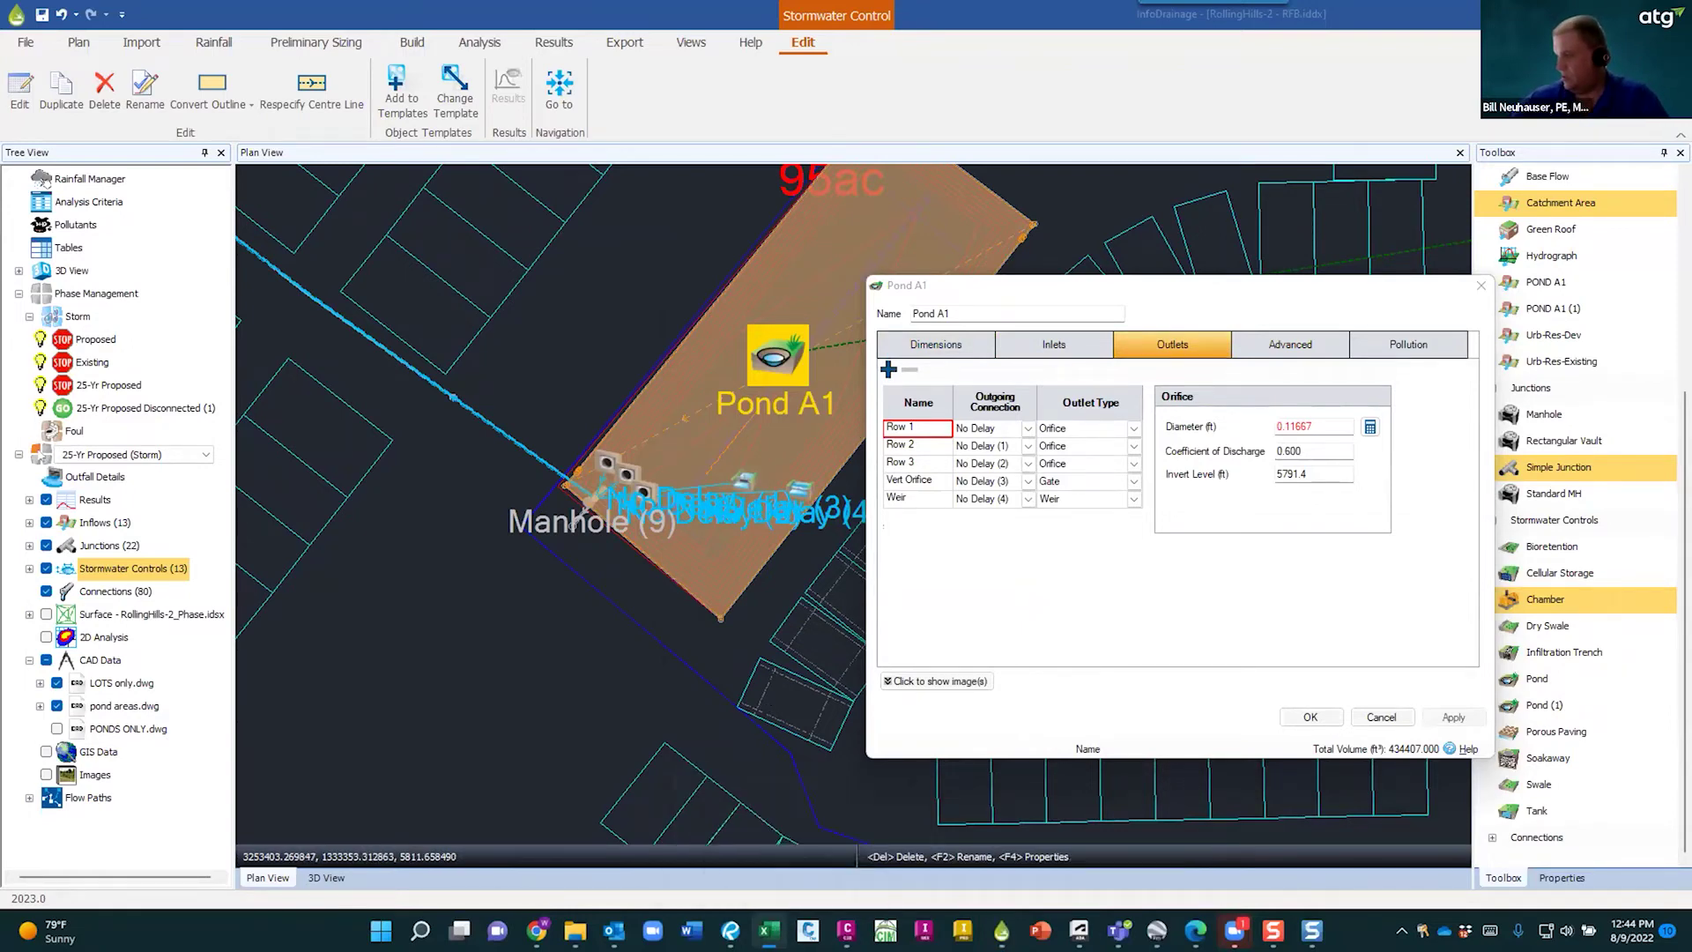
pyautogui.click(1474, 761)
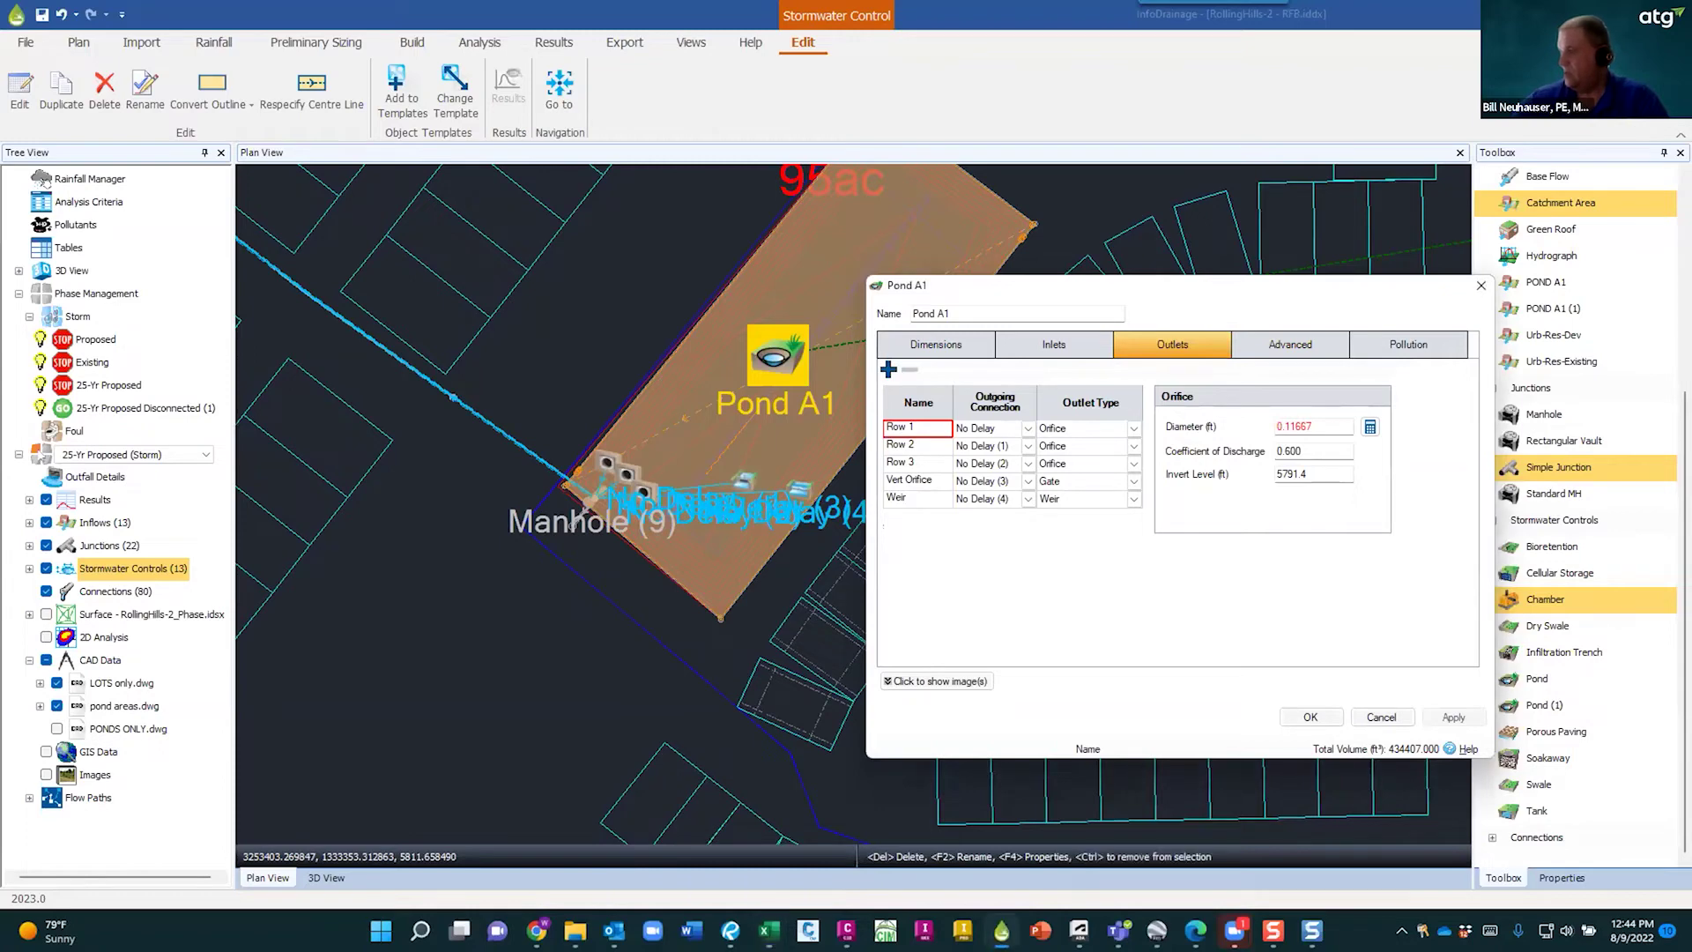
pyautogui.hotkey('alt', 'Tab')
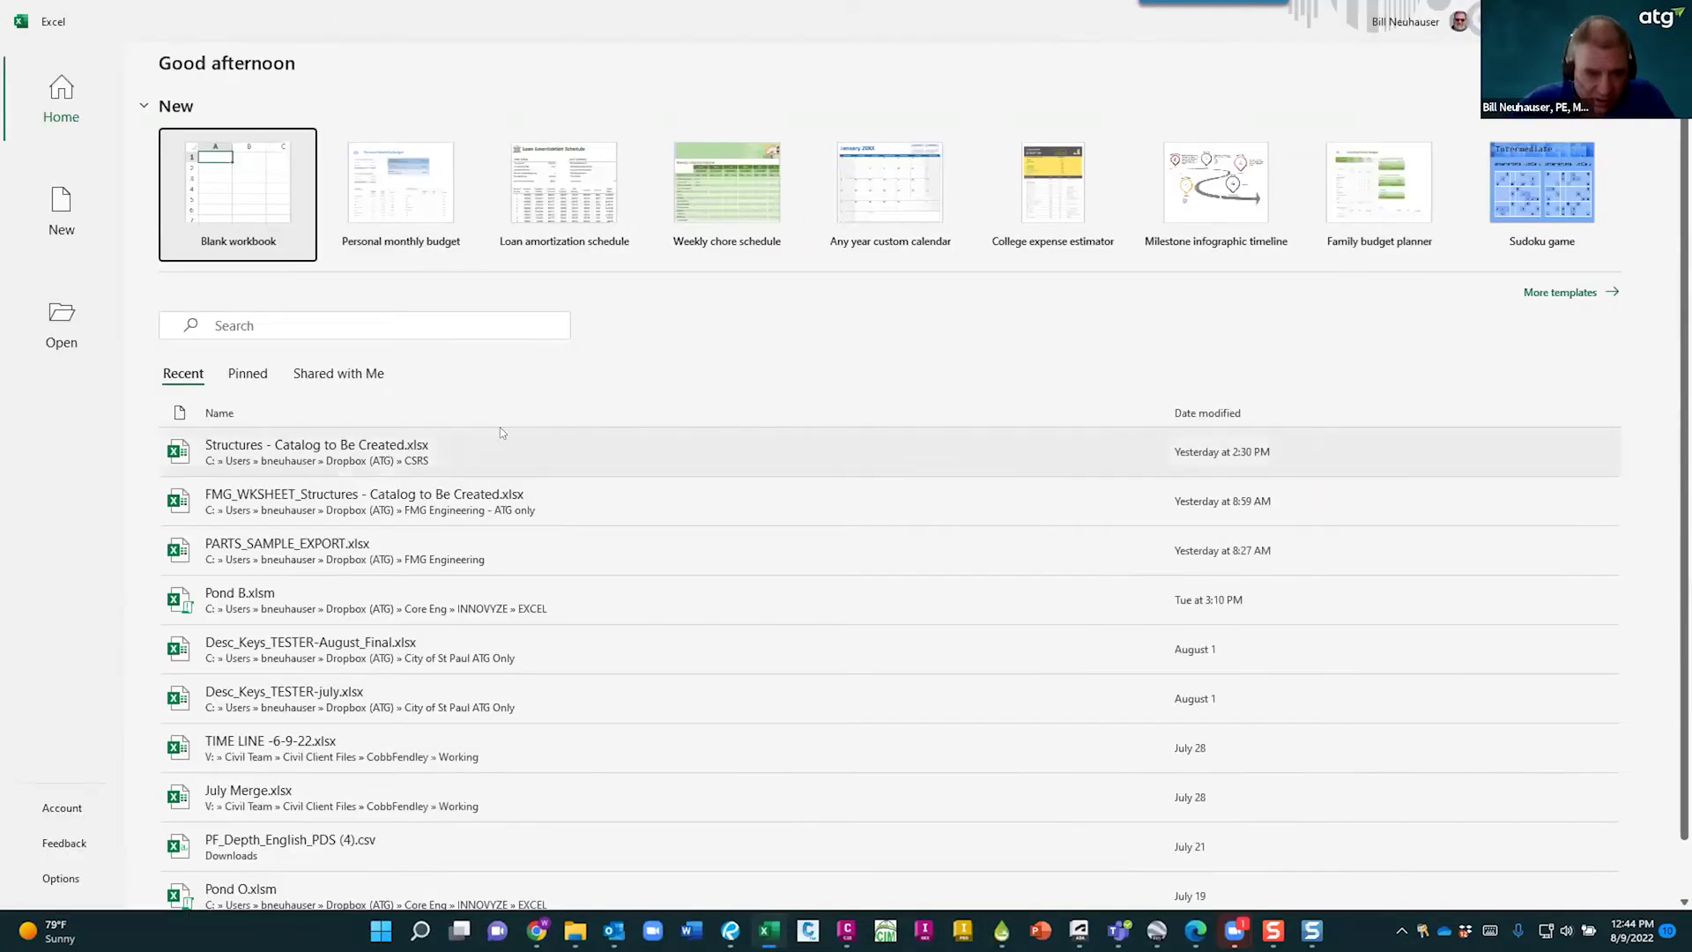
# - Open Pond B.xlsm from Recent and browse its Basin, Reference and User Tips sheets, ending on Outlet Structure
pyautogui.scroll(-1, 653, 758)
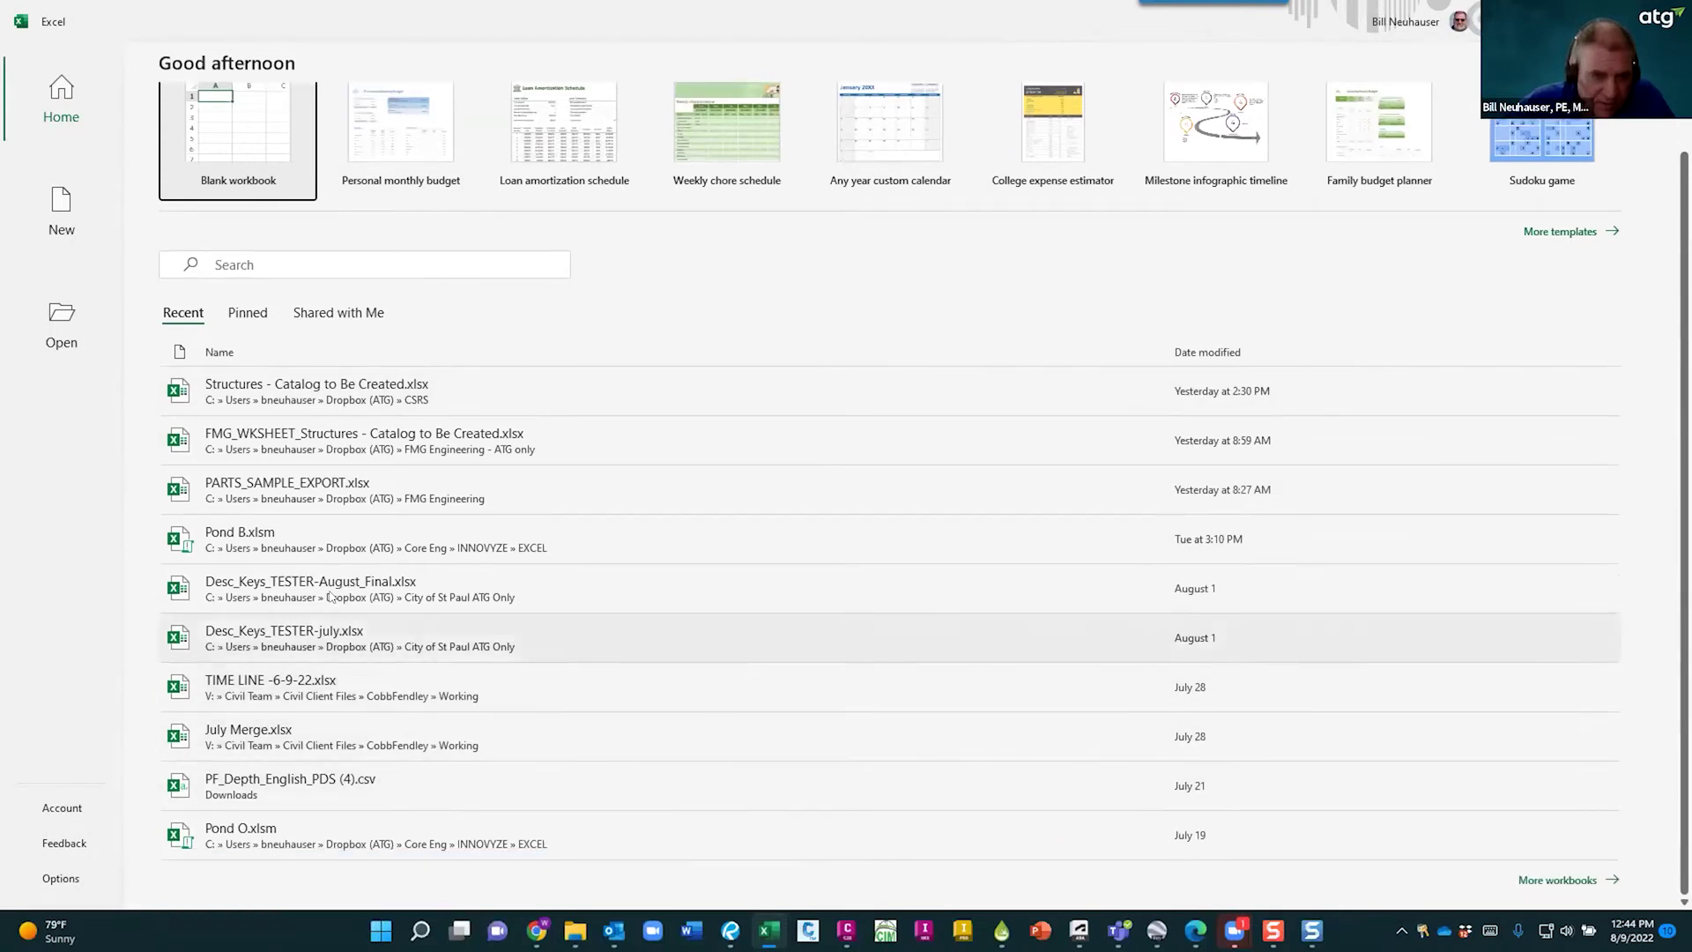
pyautogui.click(261, 540)
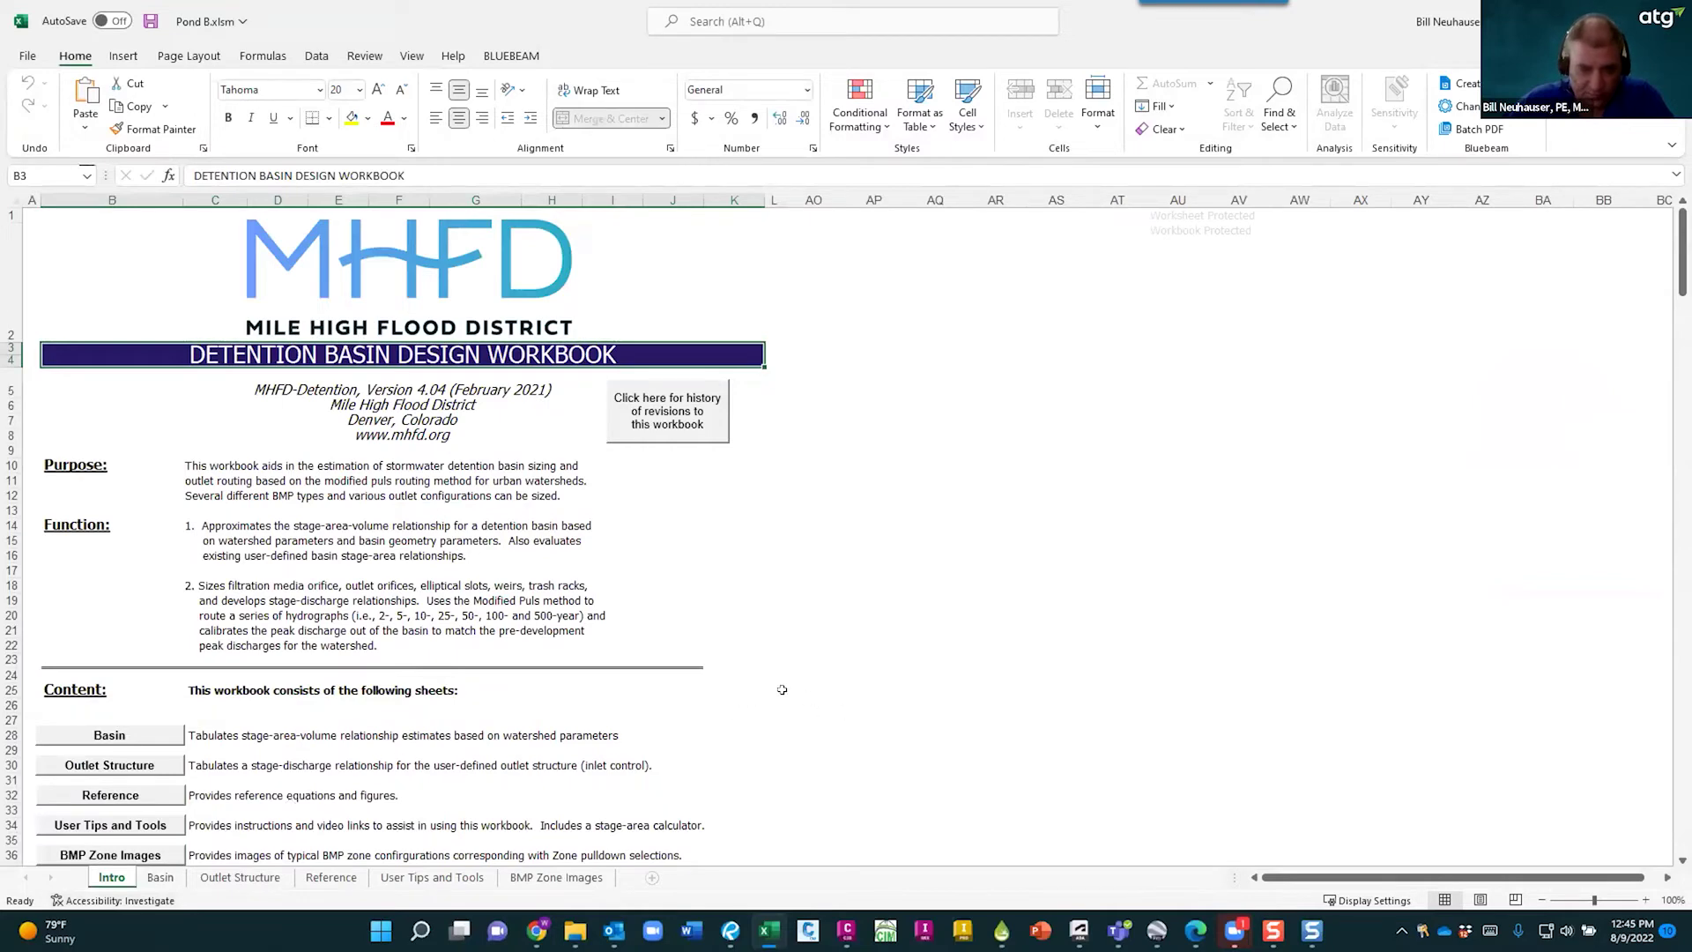
pyautogui.click(155, 876)
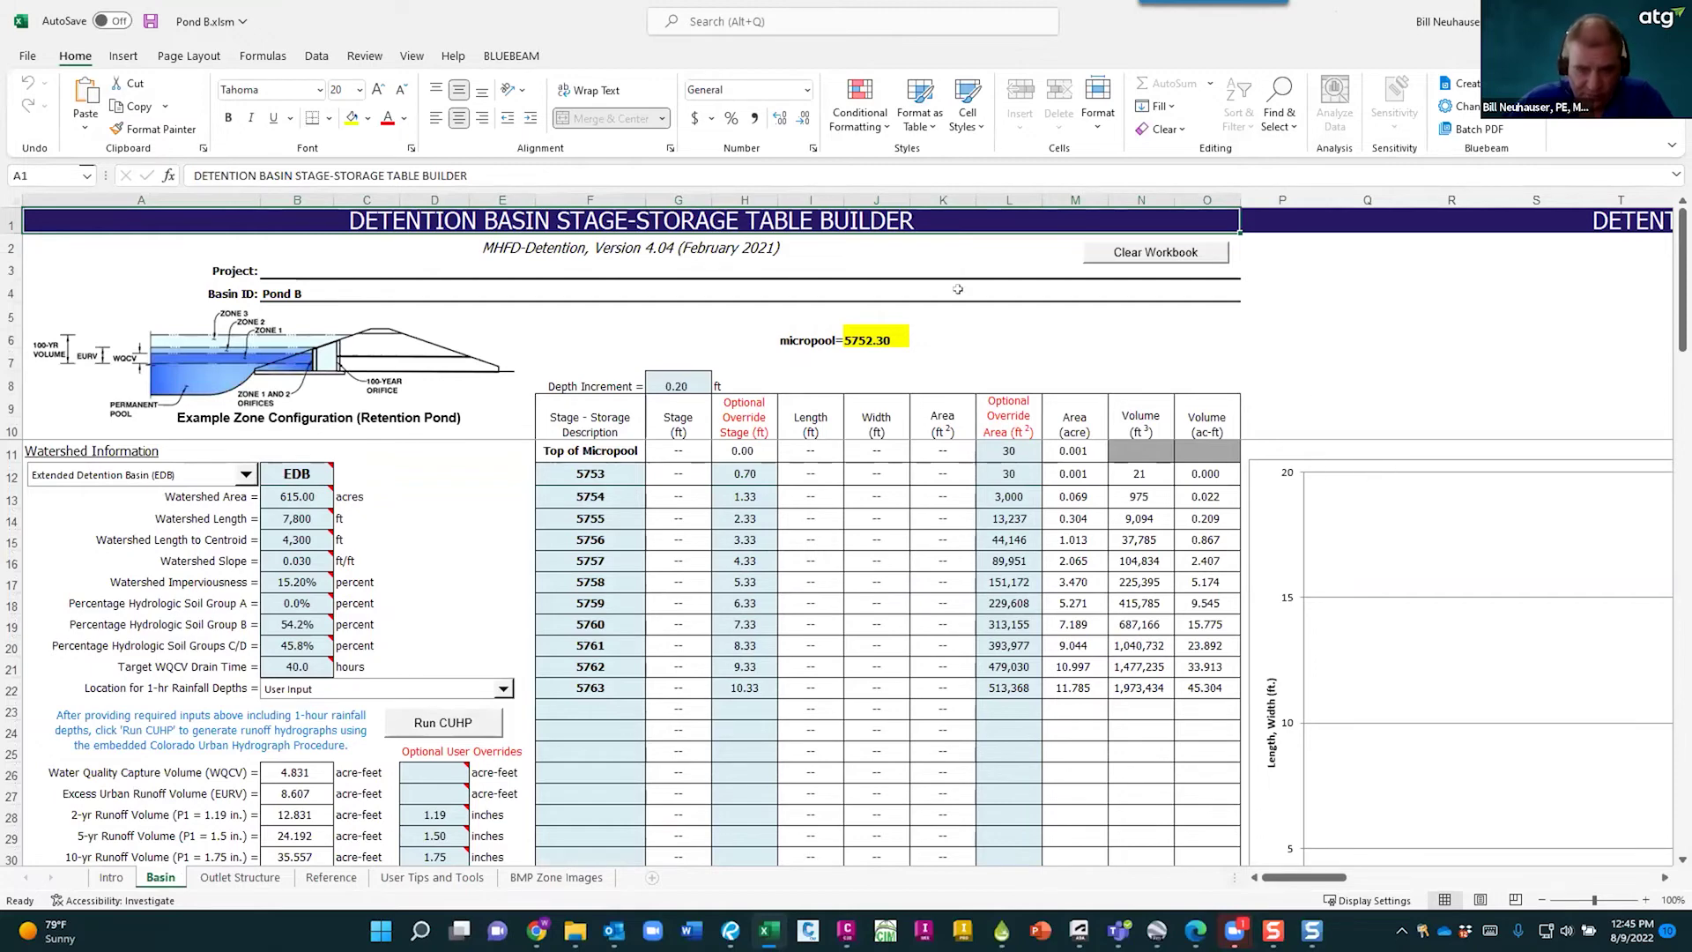
pyautogui.click(231, 878)
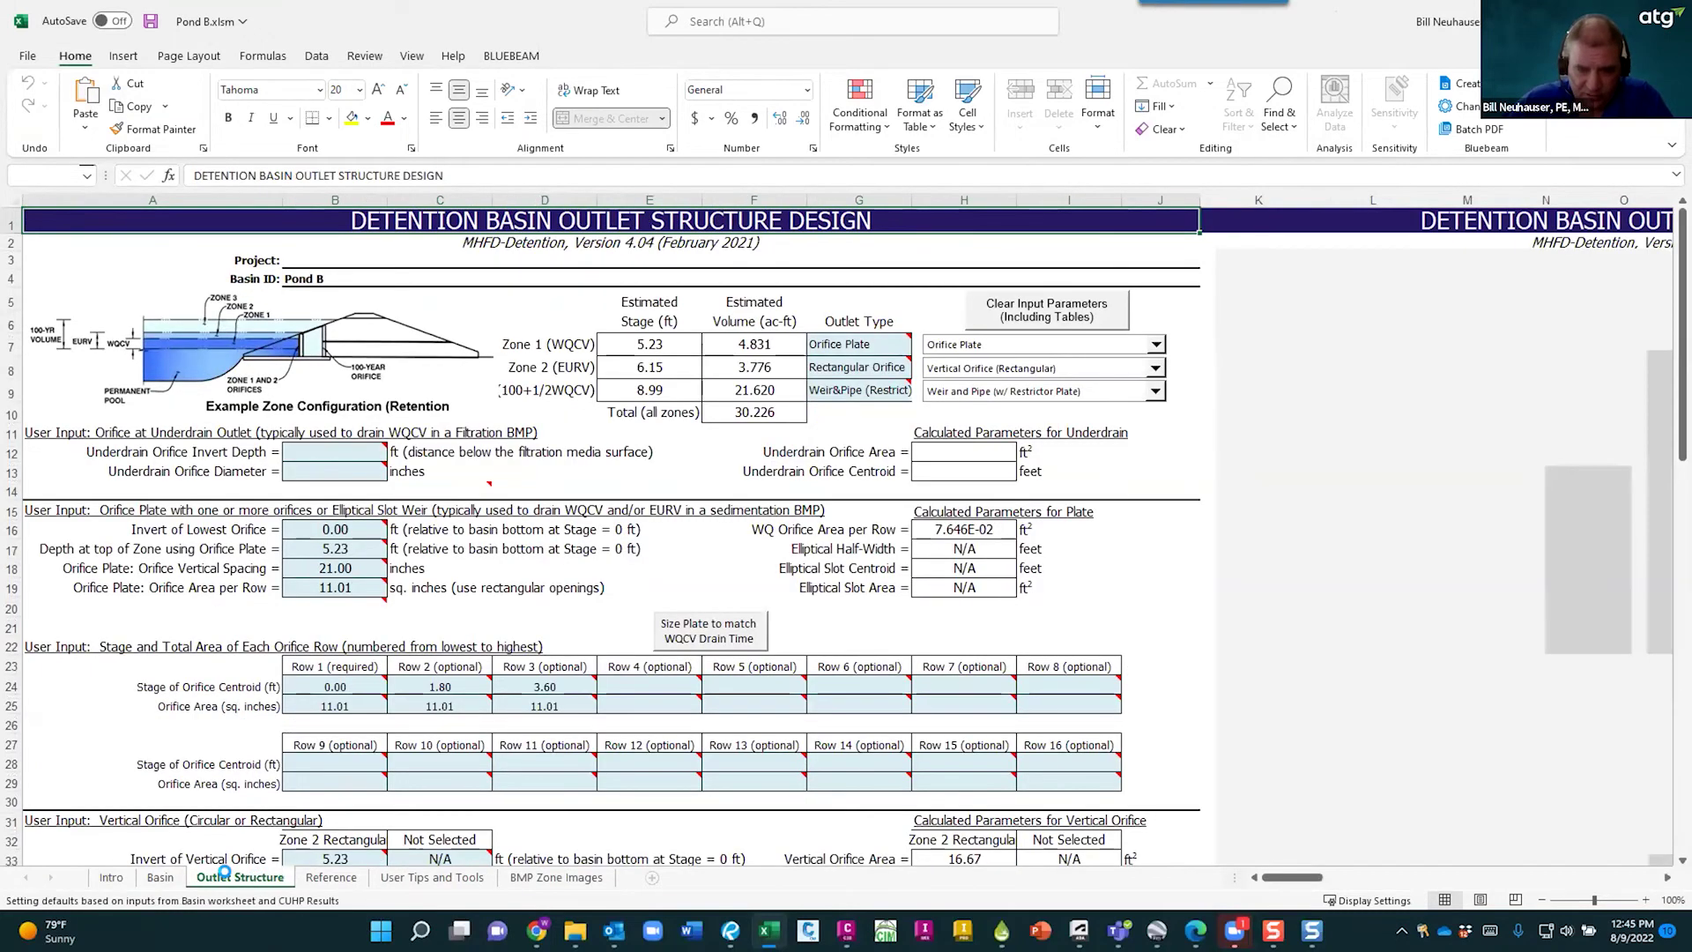
pyautogui.click(336, 877)
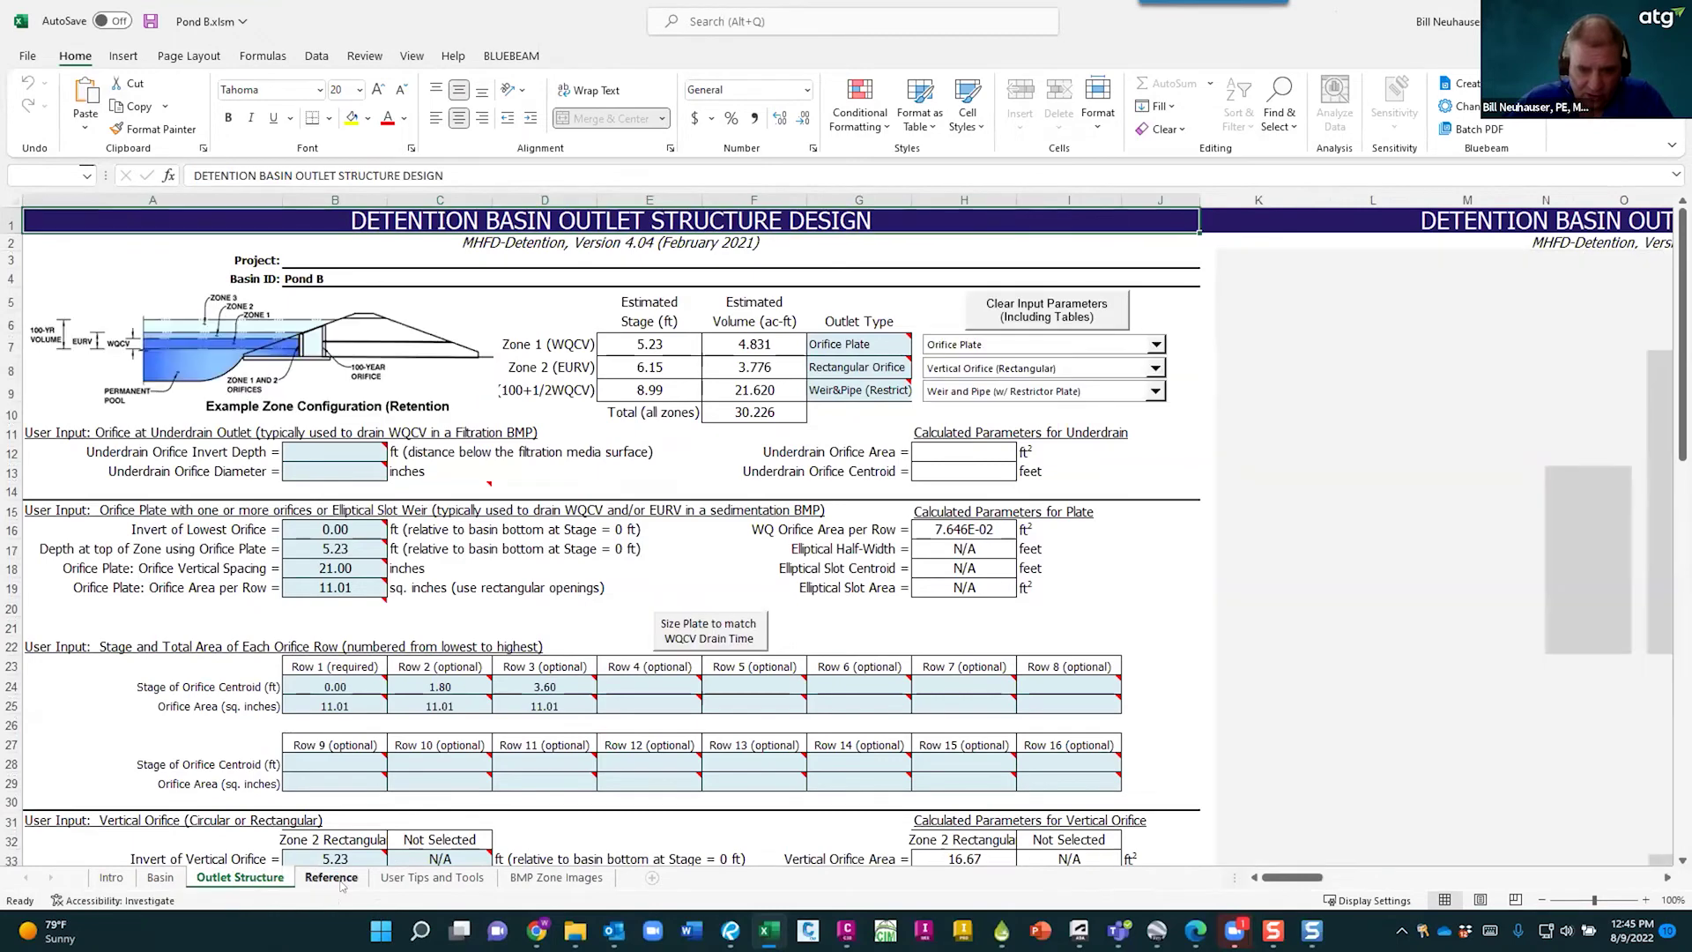
pyautogui.click(399, 881)
pyautogui.click(304, 880)
pyautogui.click(242, 877)
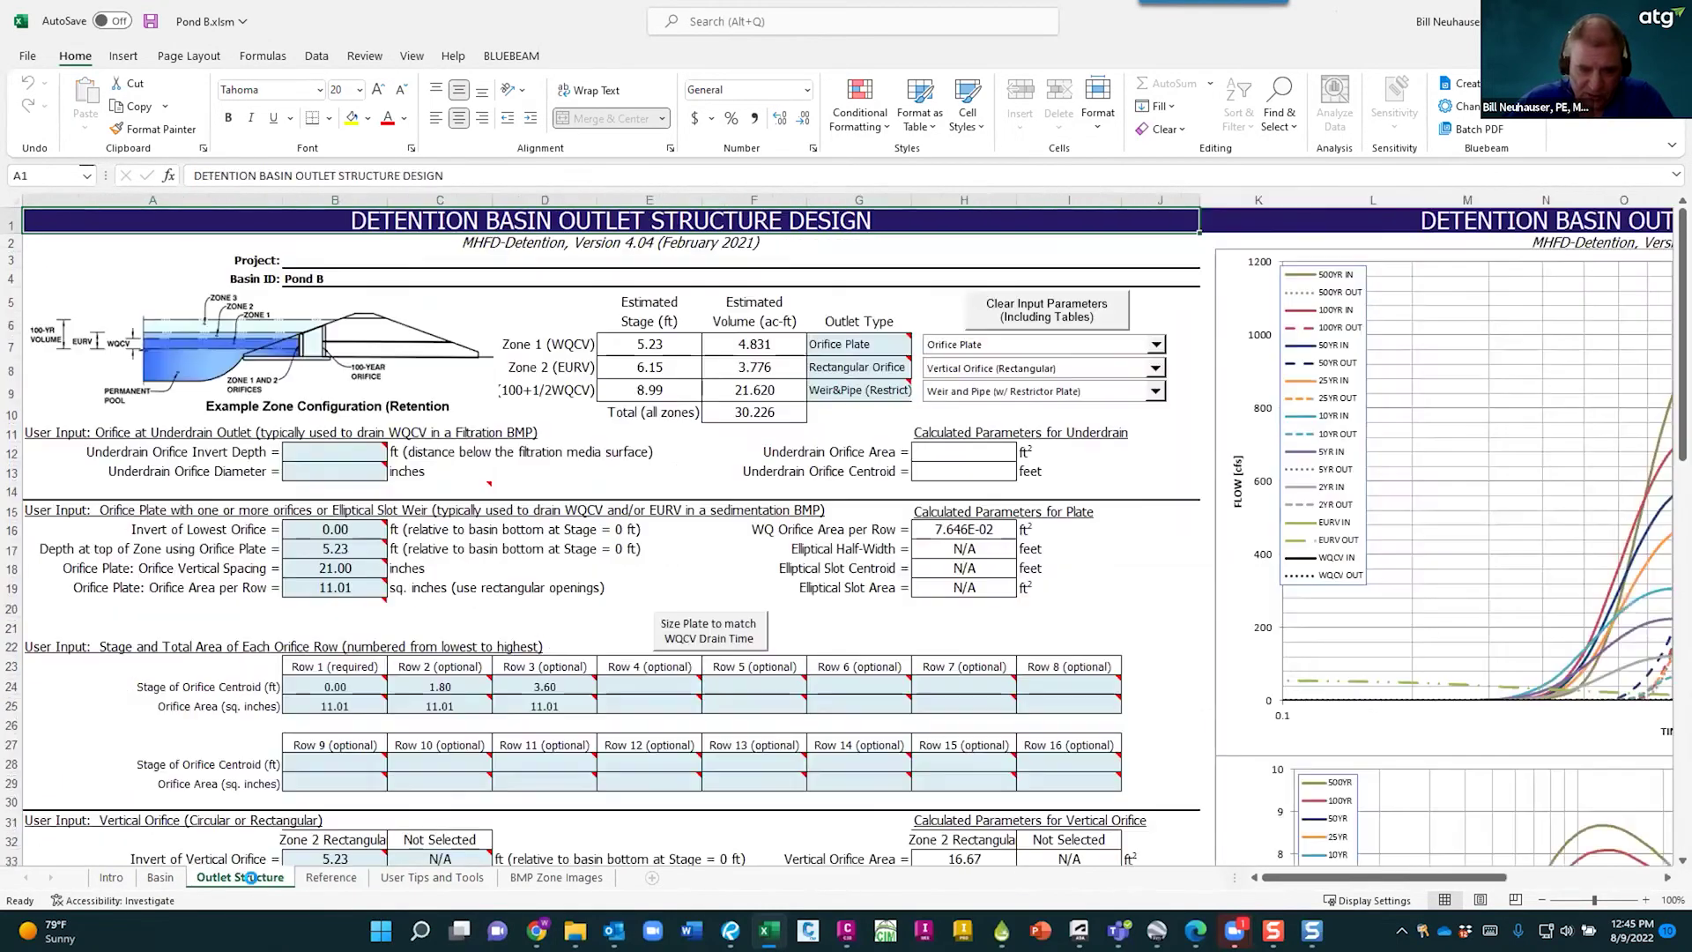
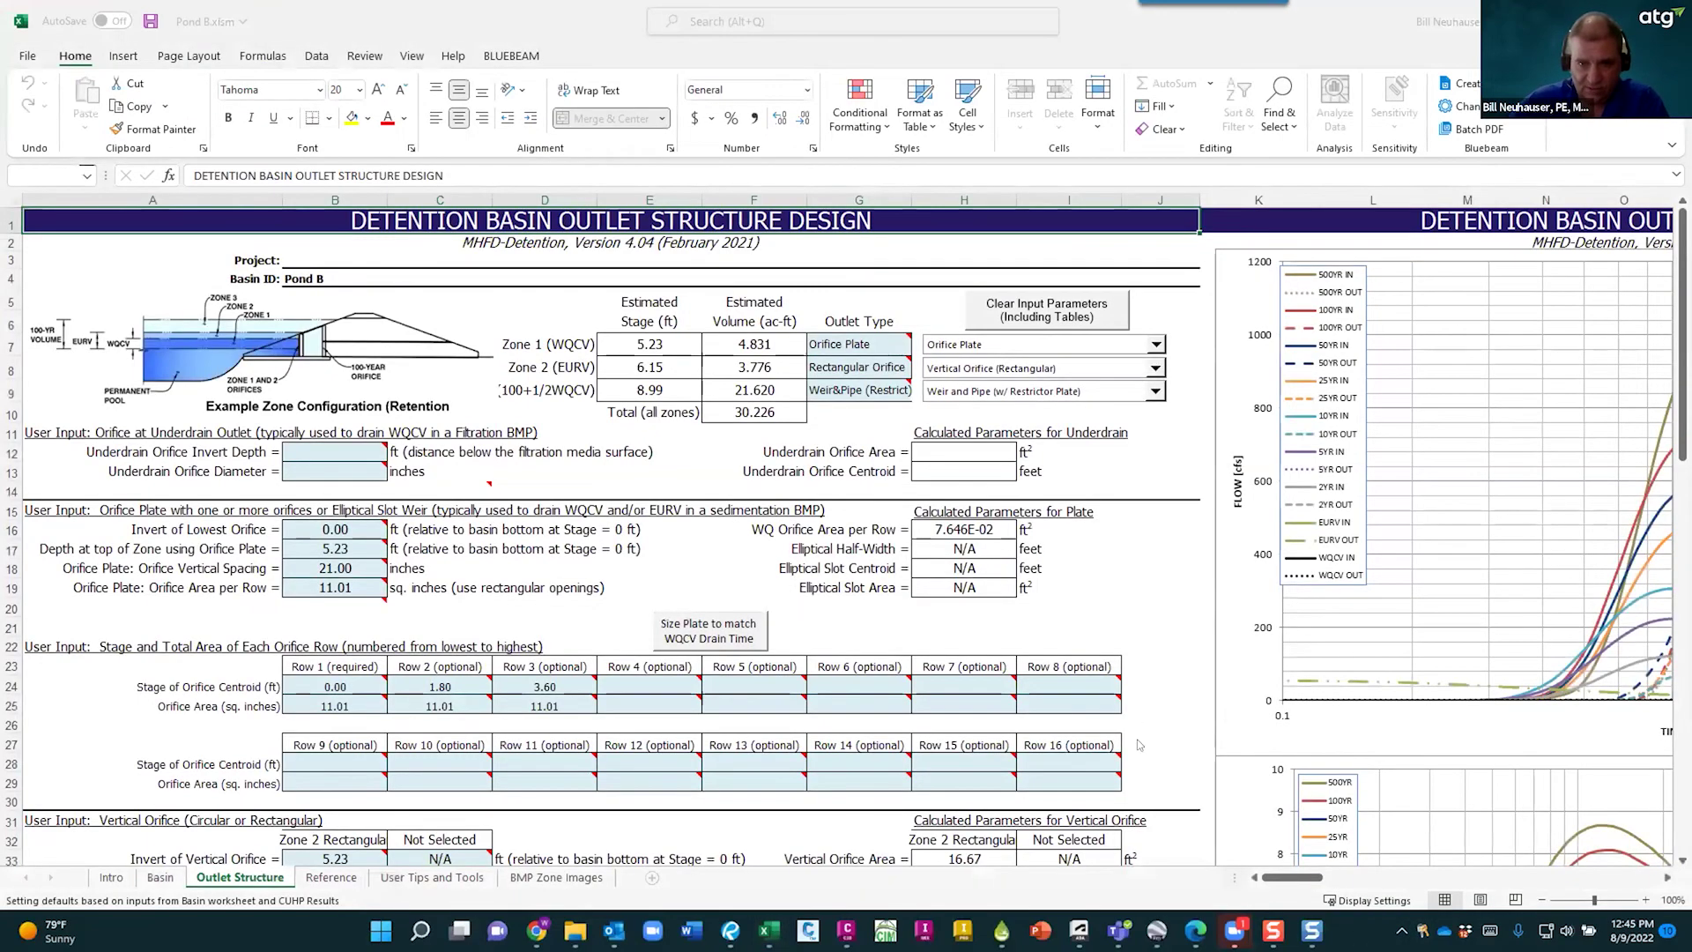
# - Scroll through the Outlet Structure input tables in Pond B.xlsm
pyautogui.scroll(-3, 1292, 599)
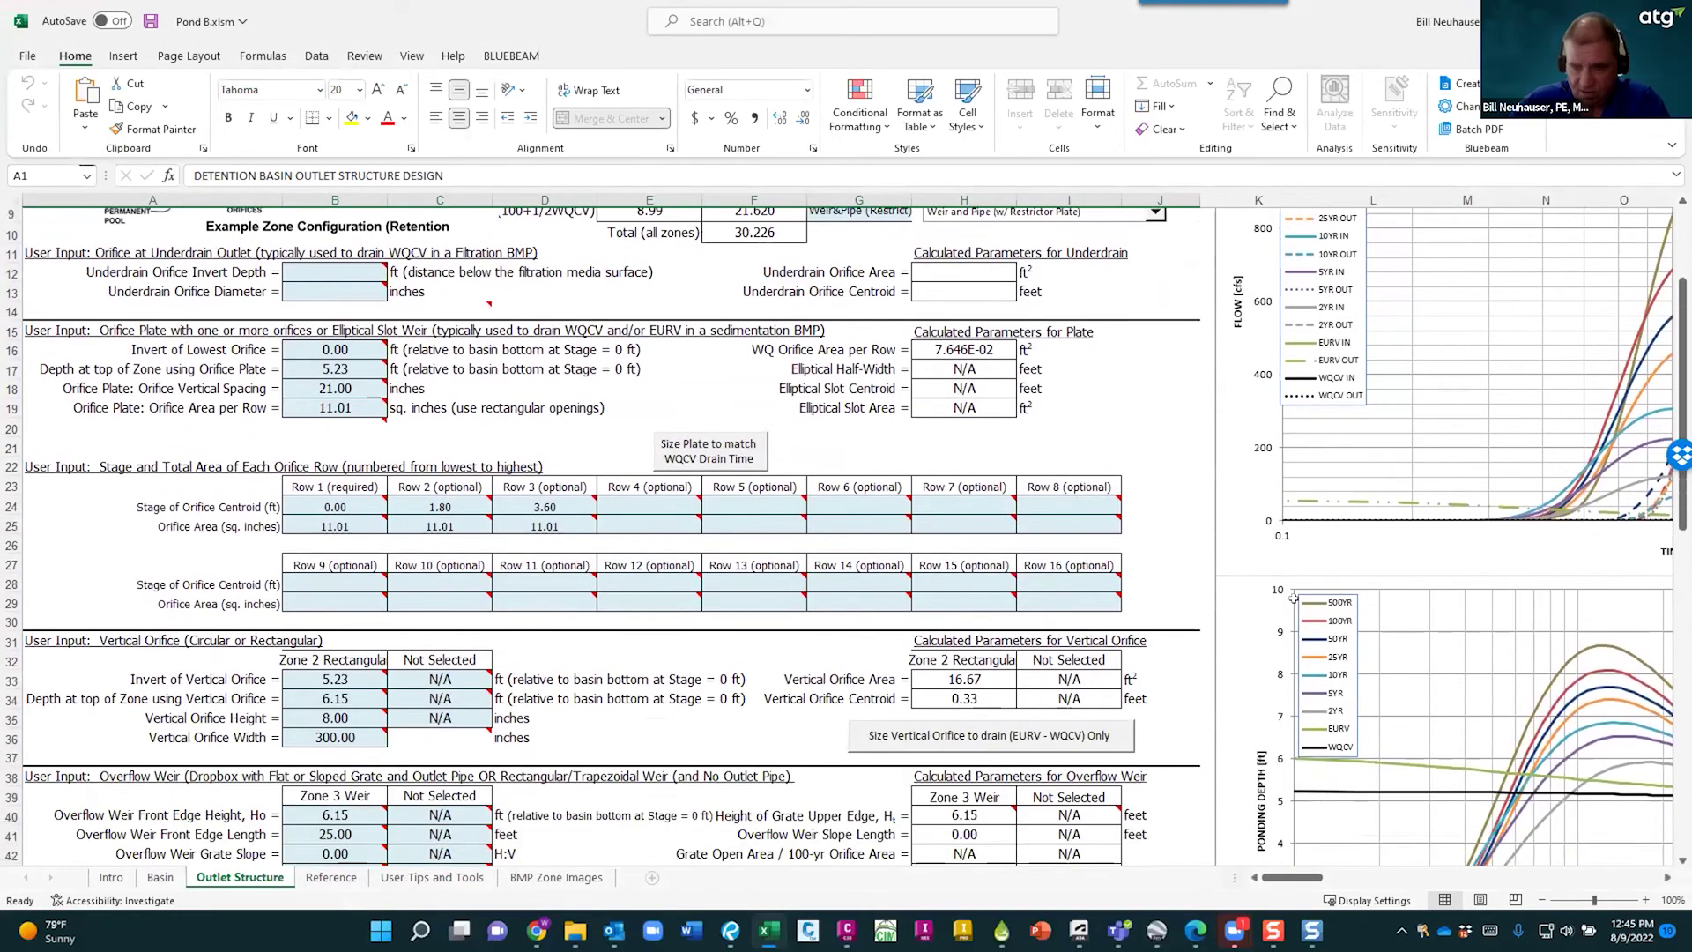
pyautogui.moveTo(1266, 877); pyautogui.dragTo(1320, 873)
pyautogui.scroll(3, 819, 652)
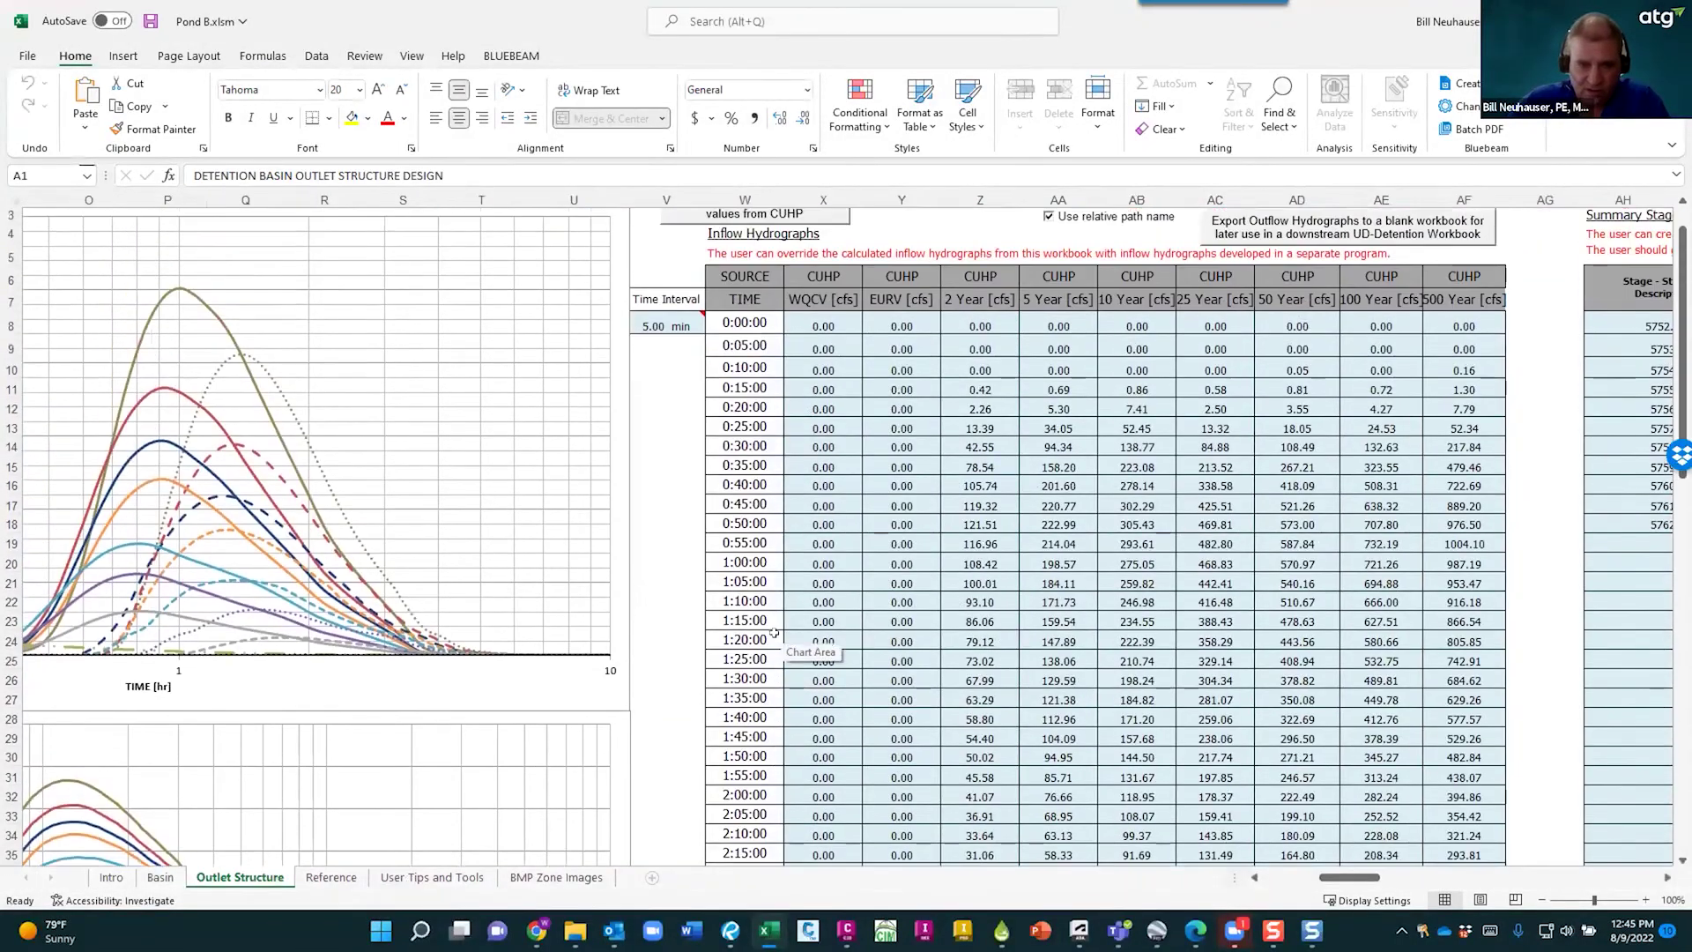
pyautogui.click(1275, 877)
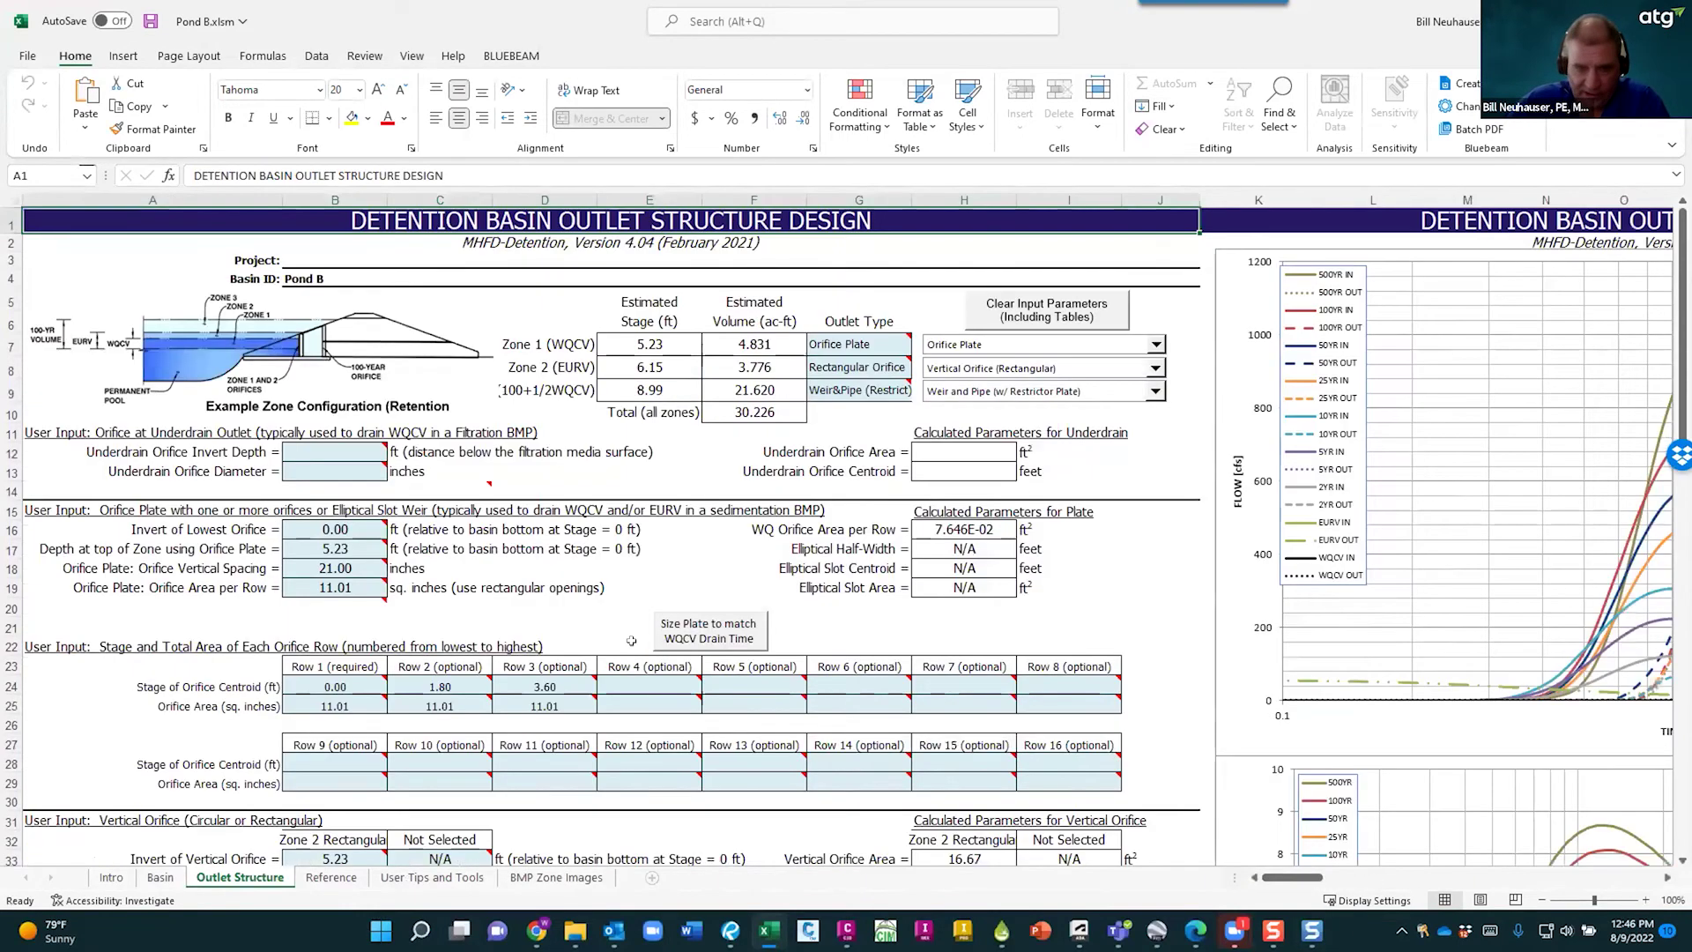
pyautogui.scroll(-2, 554, 600)
pyautogui.scroll(2, 652, 563)
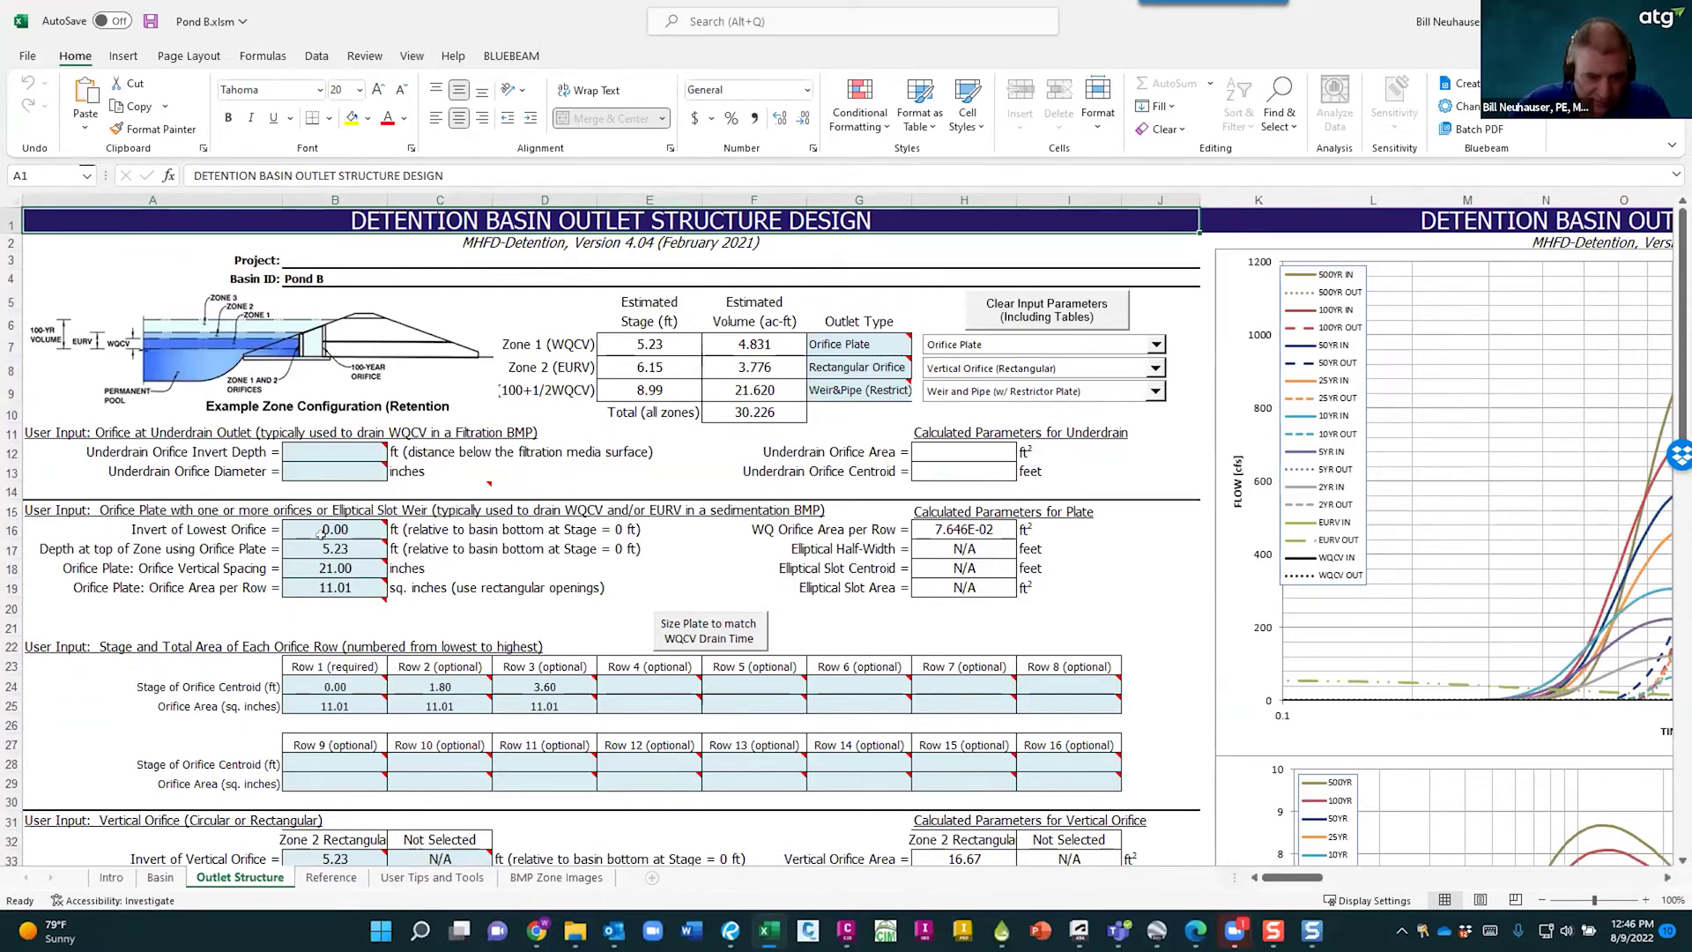
pyautogui.scroll(-1, 265, 572)
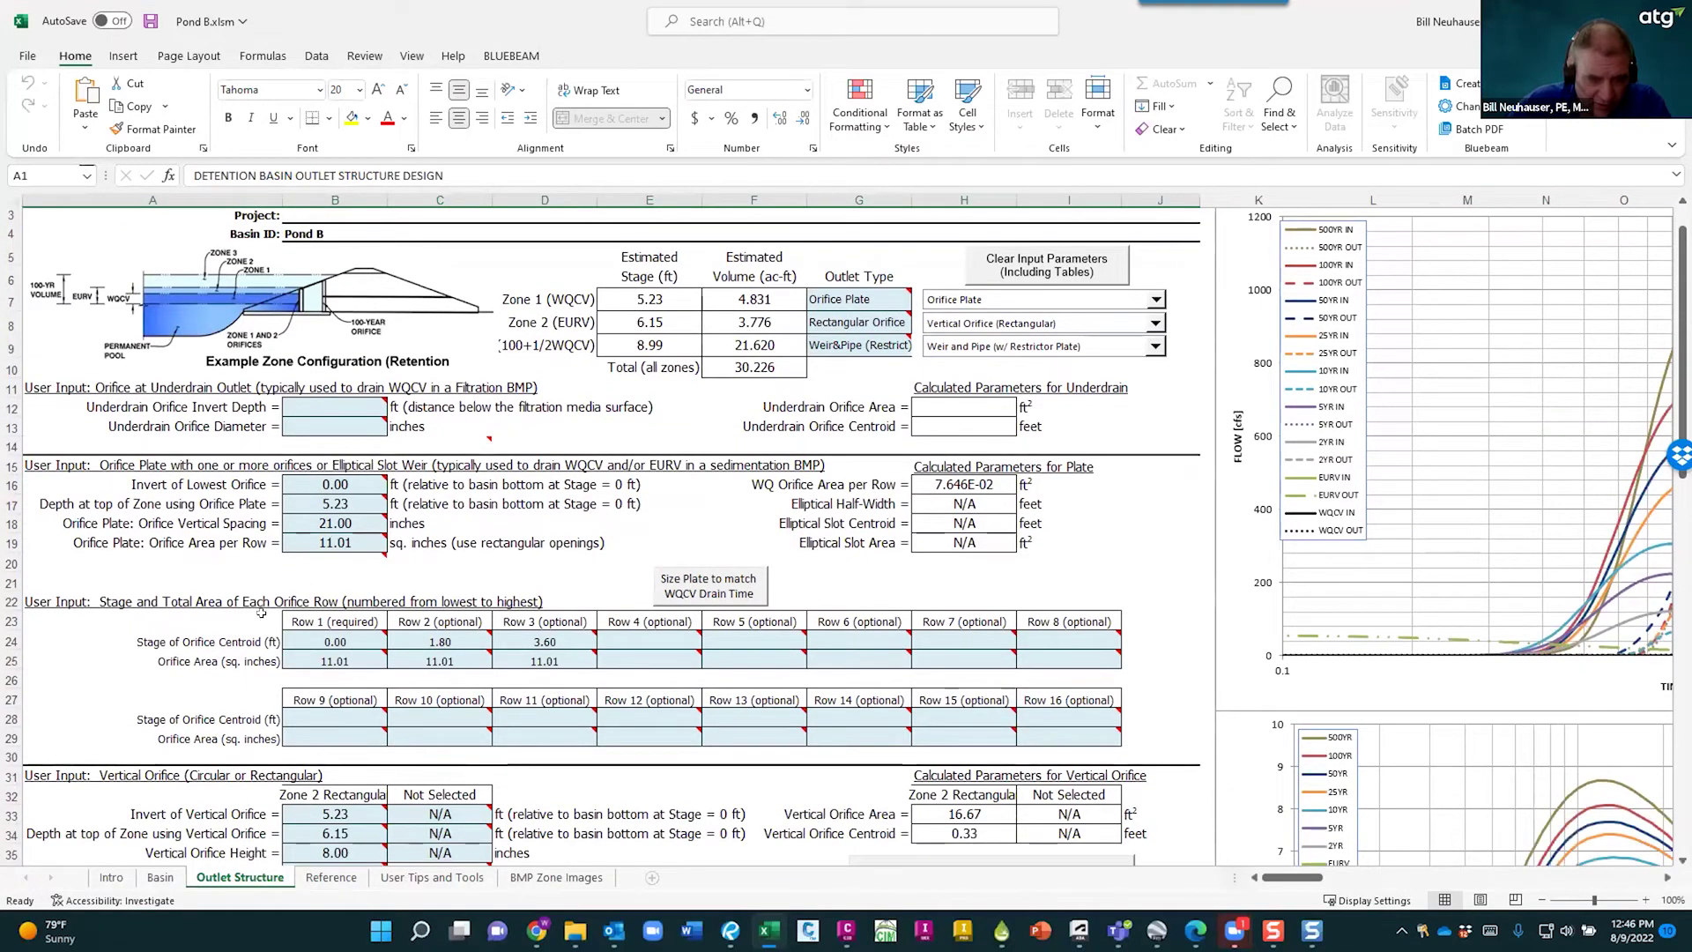
pyautogui.scroll(-2, 302, 582)
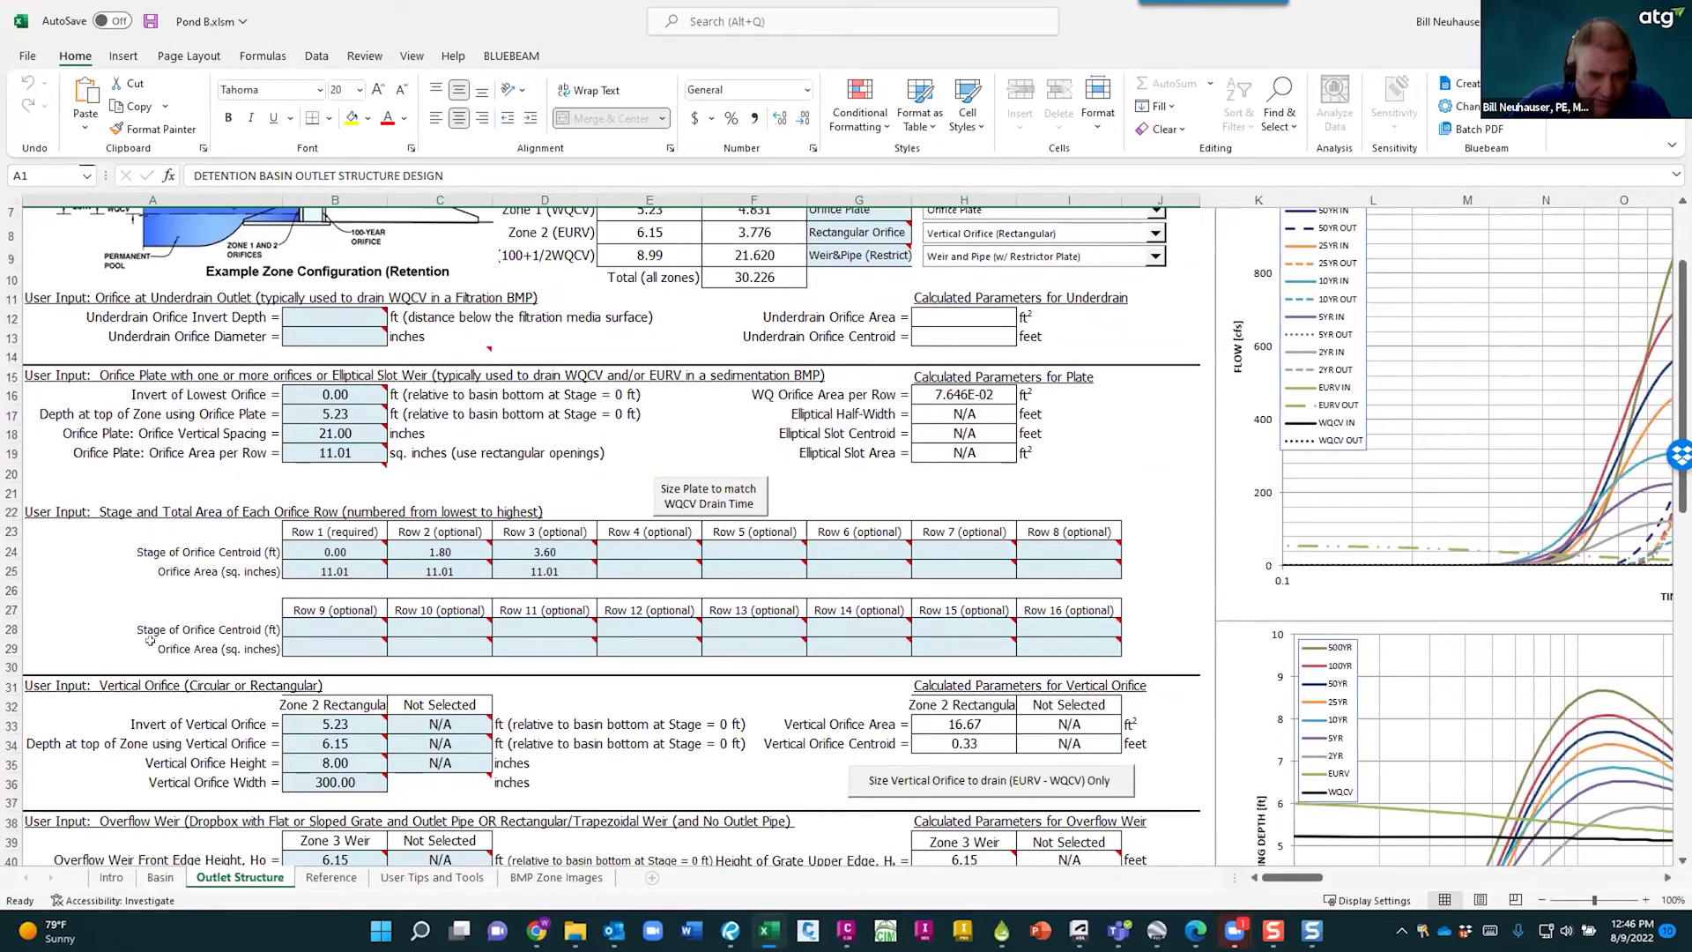
pyautogui.scroll(3, 168, 469)
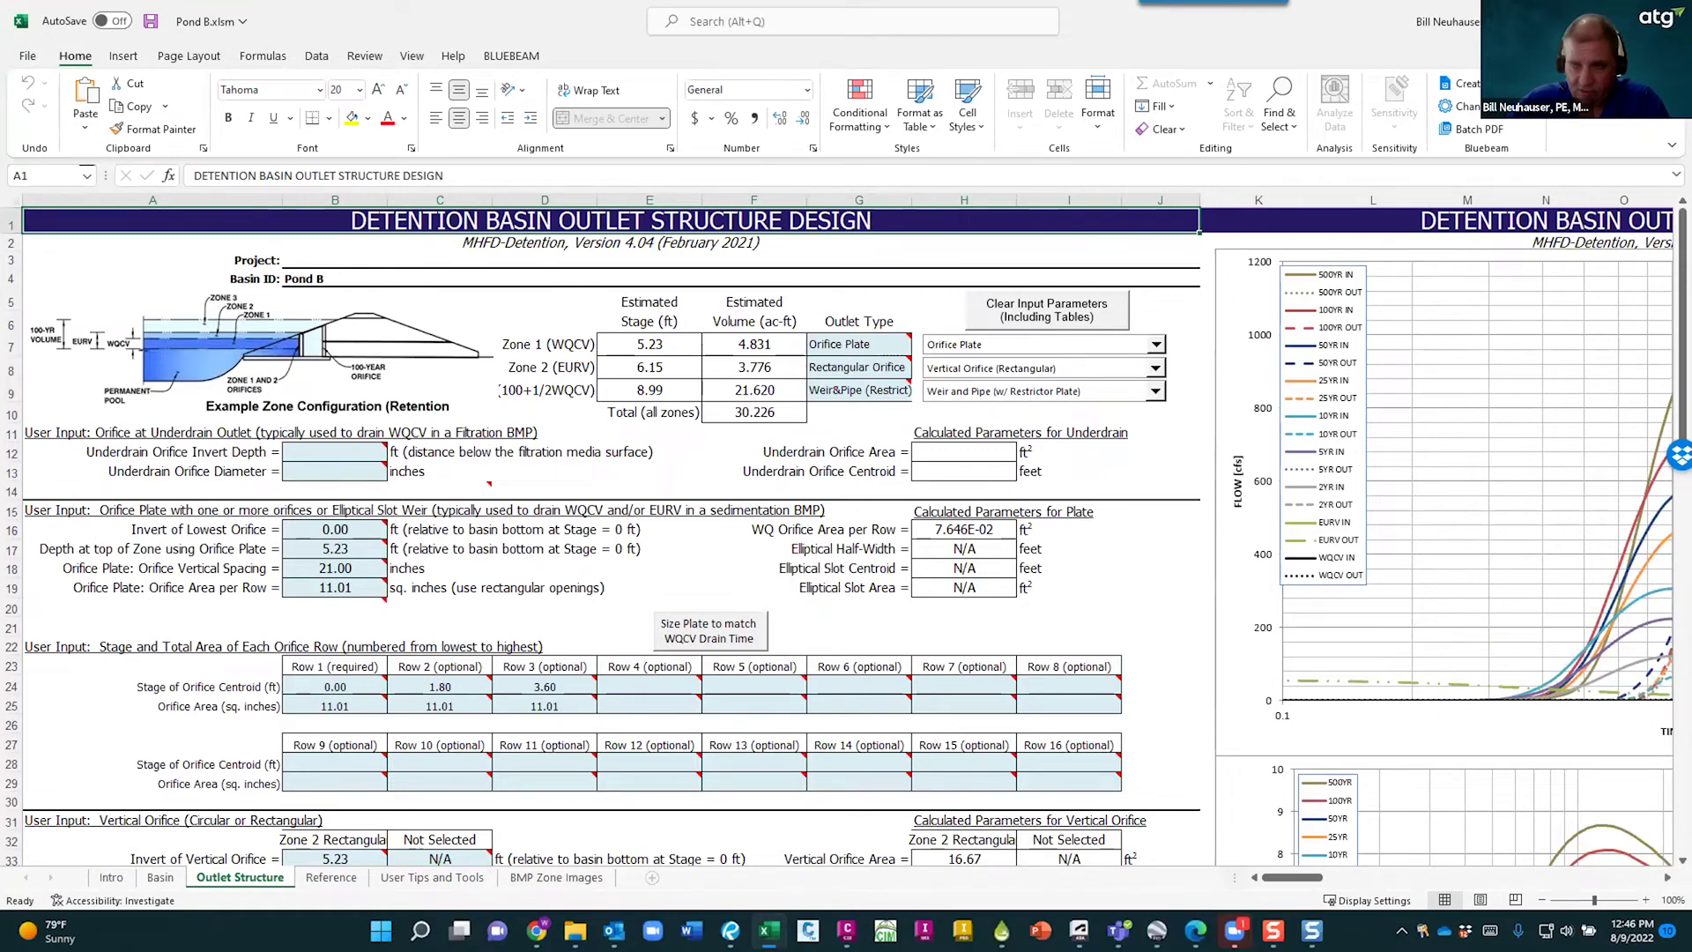
# - Back in Pond A1's outlets, check the Row 2 and Row 3 orifices' diameter and invert level
pyautogui.hotkey('alt', 'Tab')
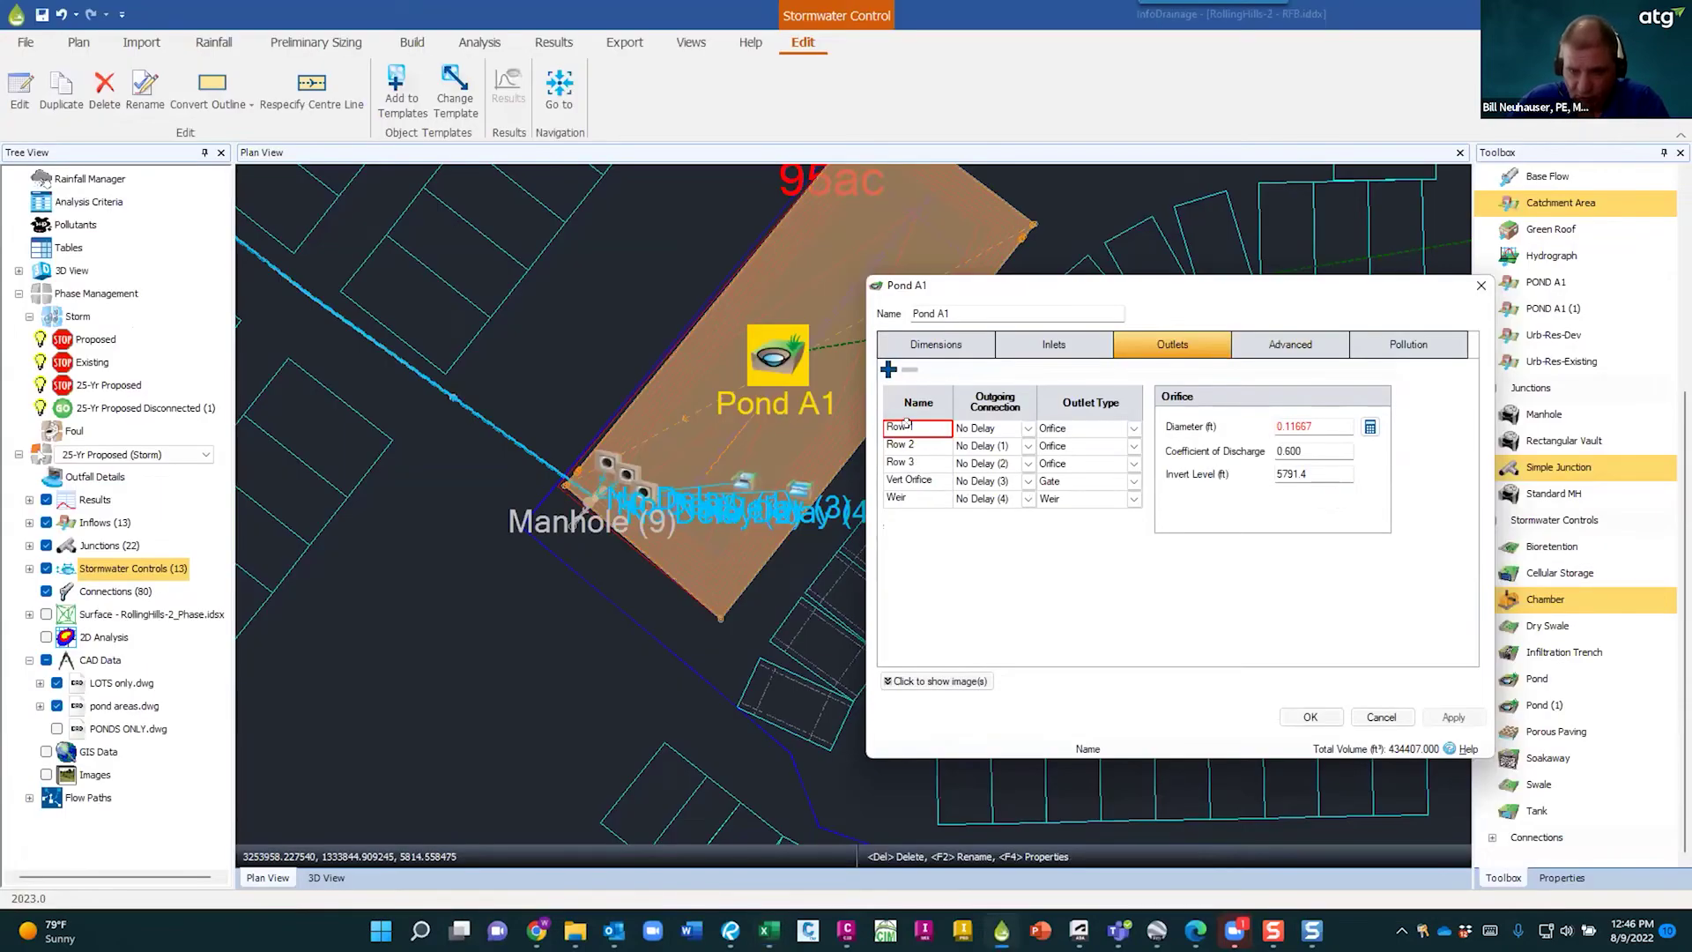
pyautogui.click(906, 440)
pyautogui.click(913, 456)
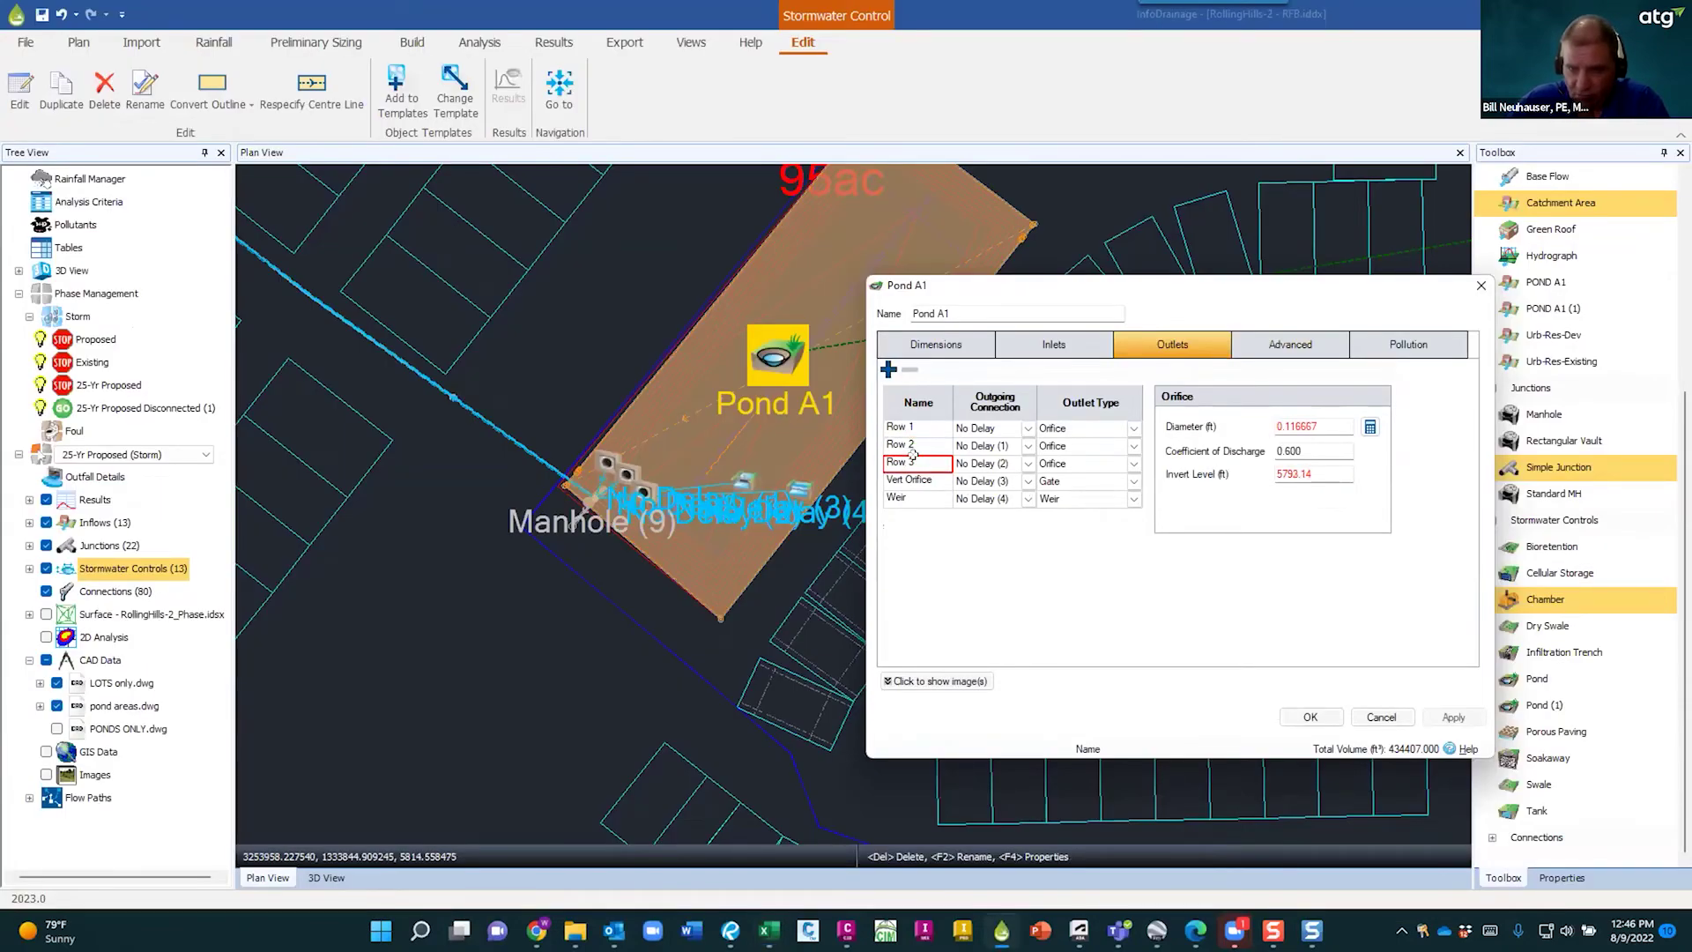
pyautogui.click(1324, 422)
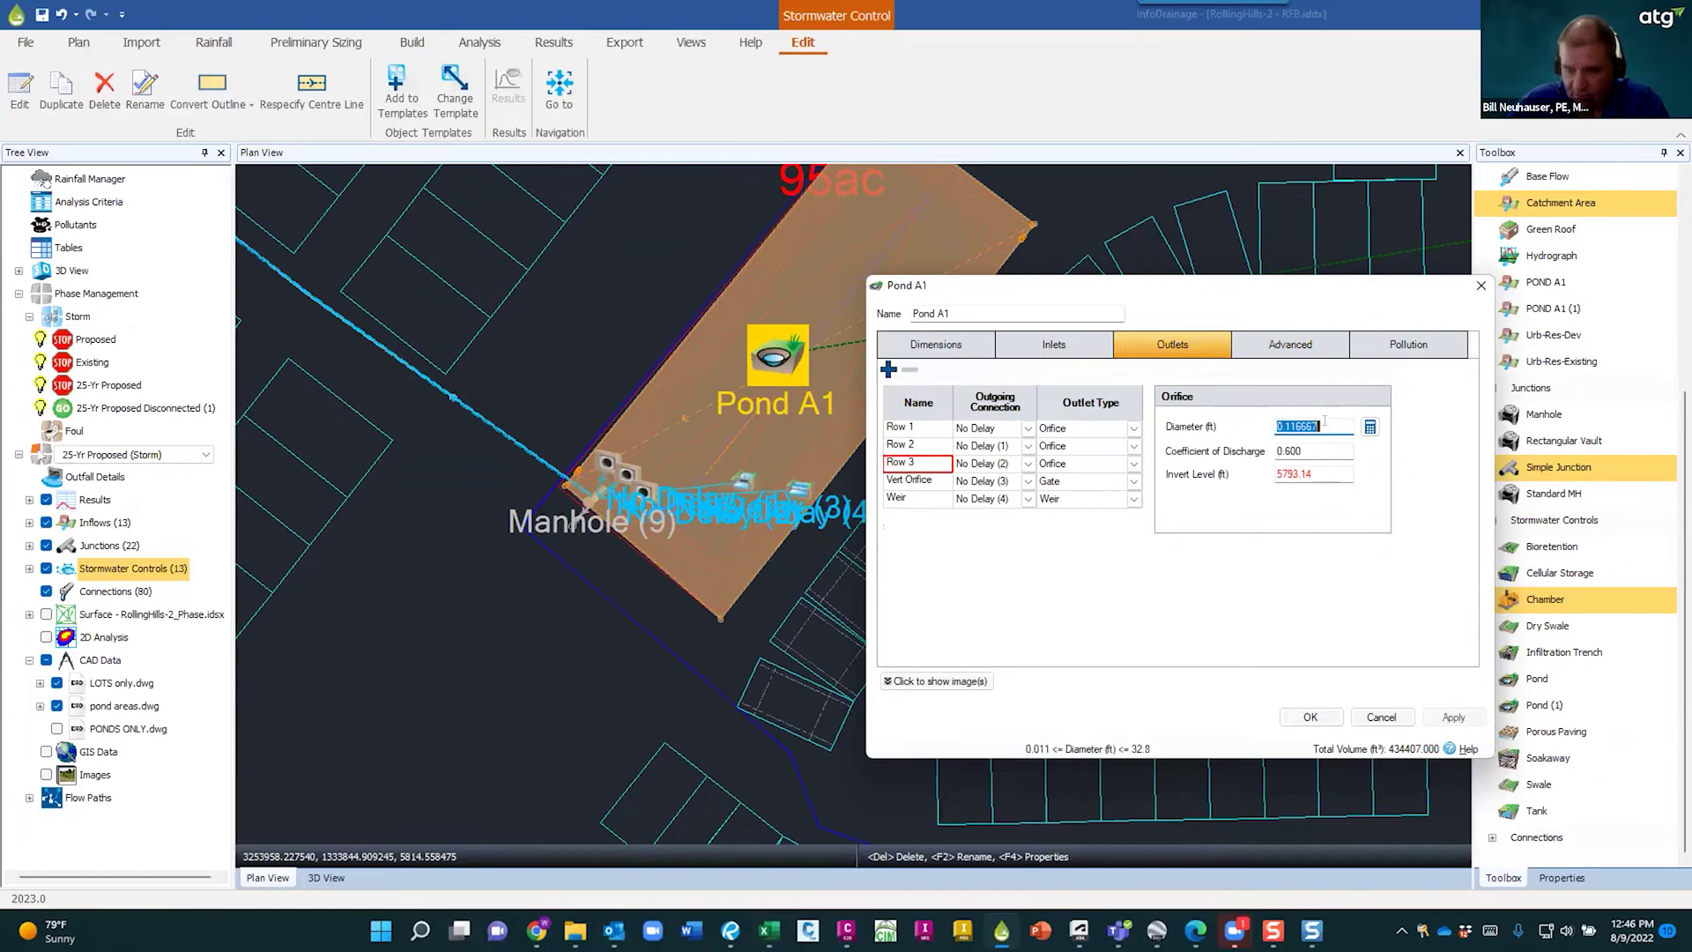
pyautogui.click(1319, 473)
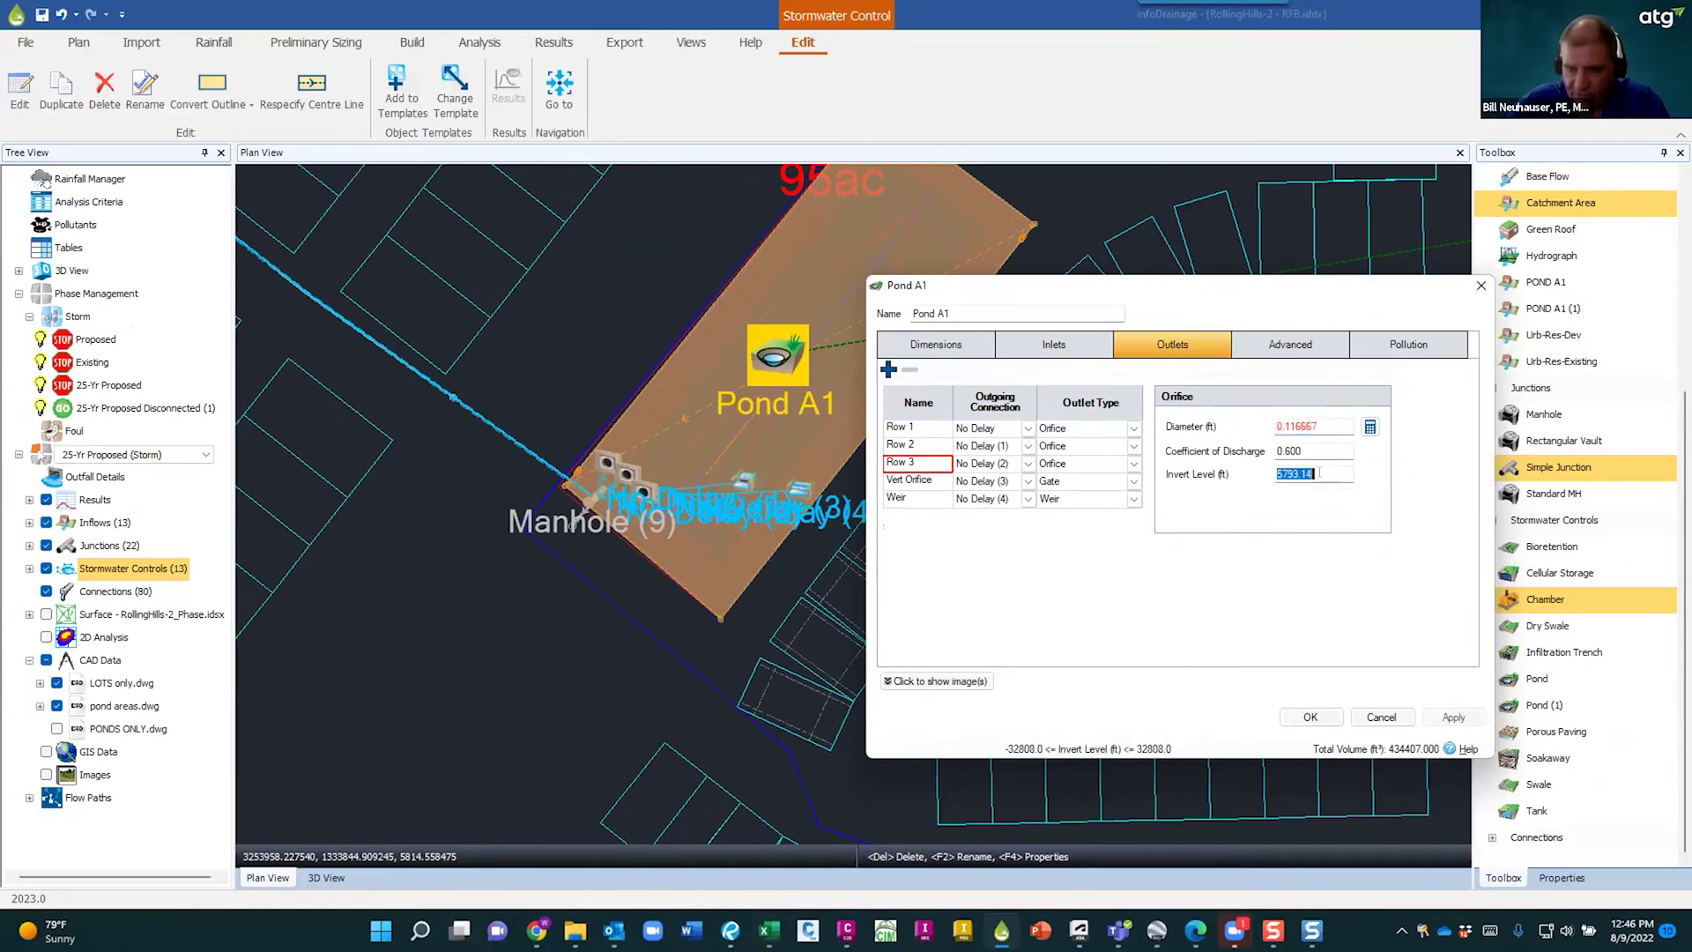
pyautogui.click(908, 427)
# - Browse Row 1's Outlet Type list, leaving it set to Orifice
pyautogui.click(1134, 427)
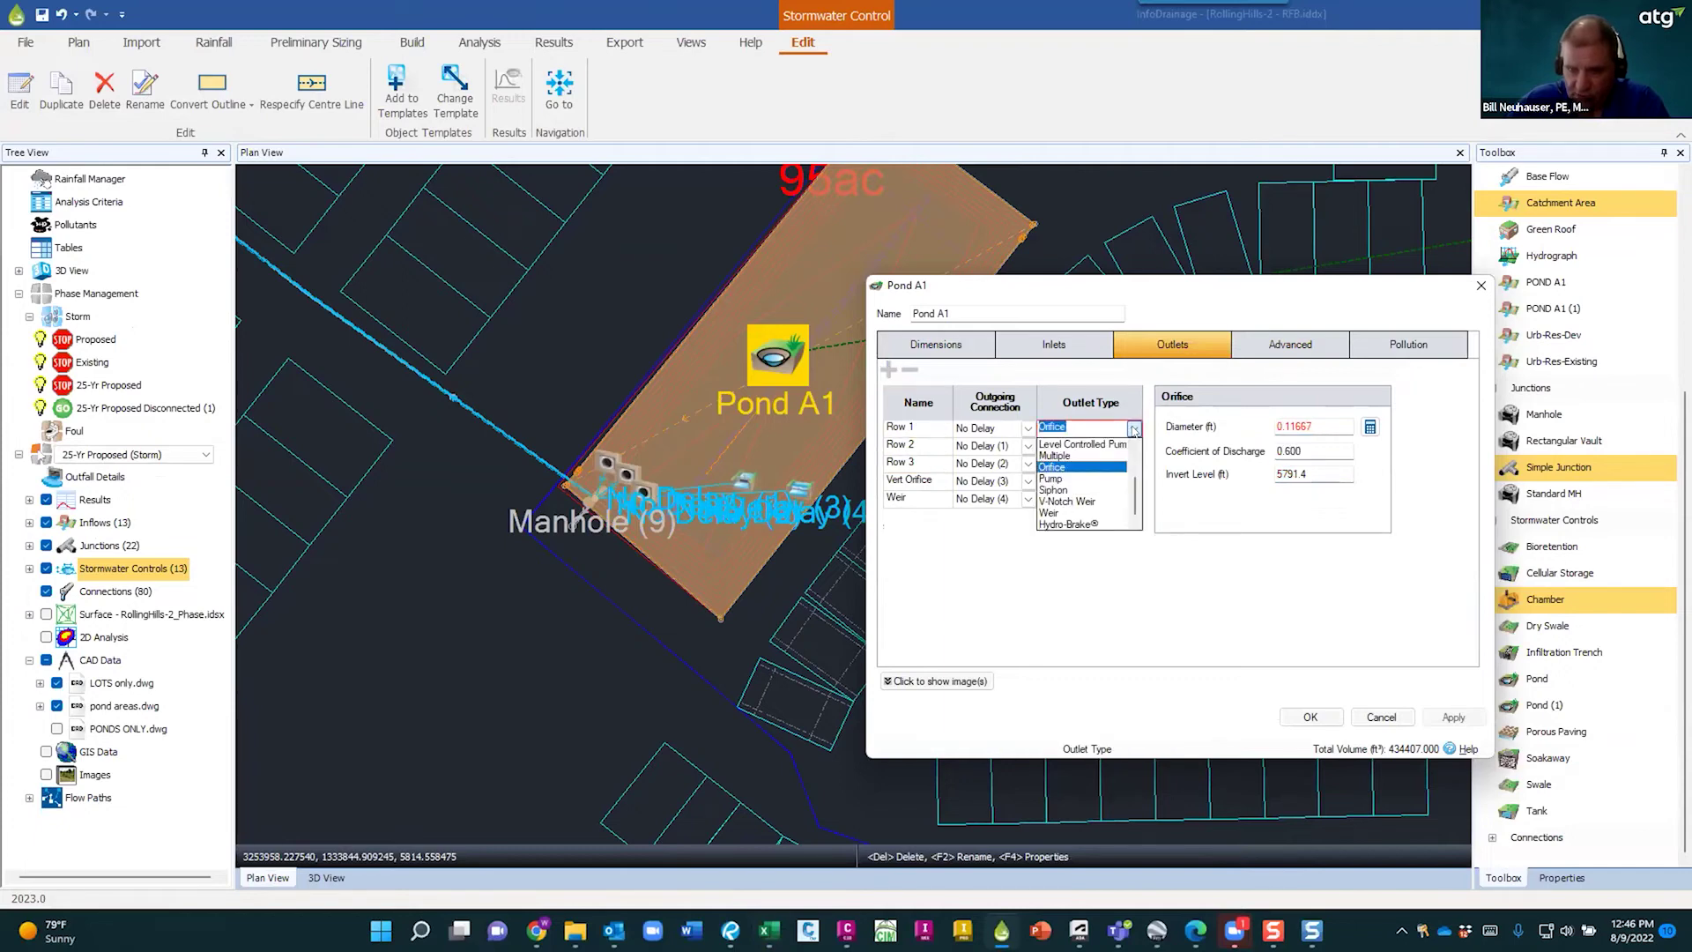
pyautogui.click(1134, 429)
pyautogui.click(1134, 428)
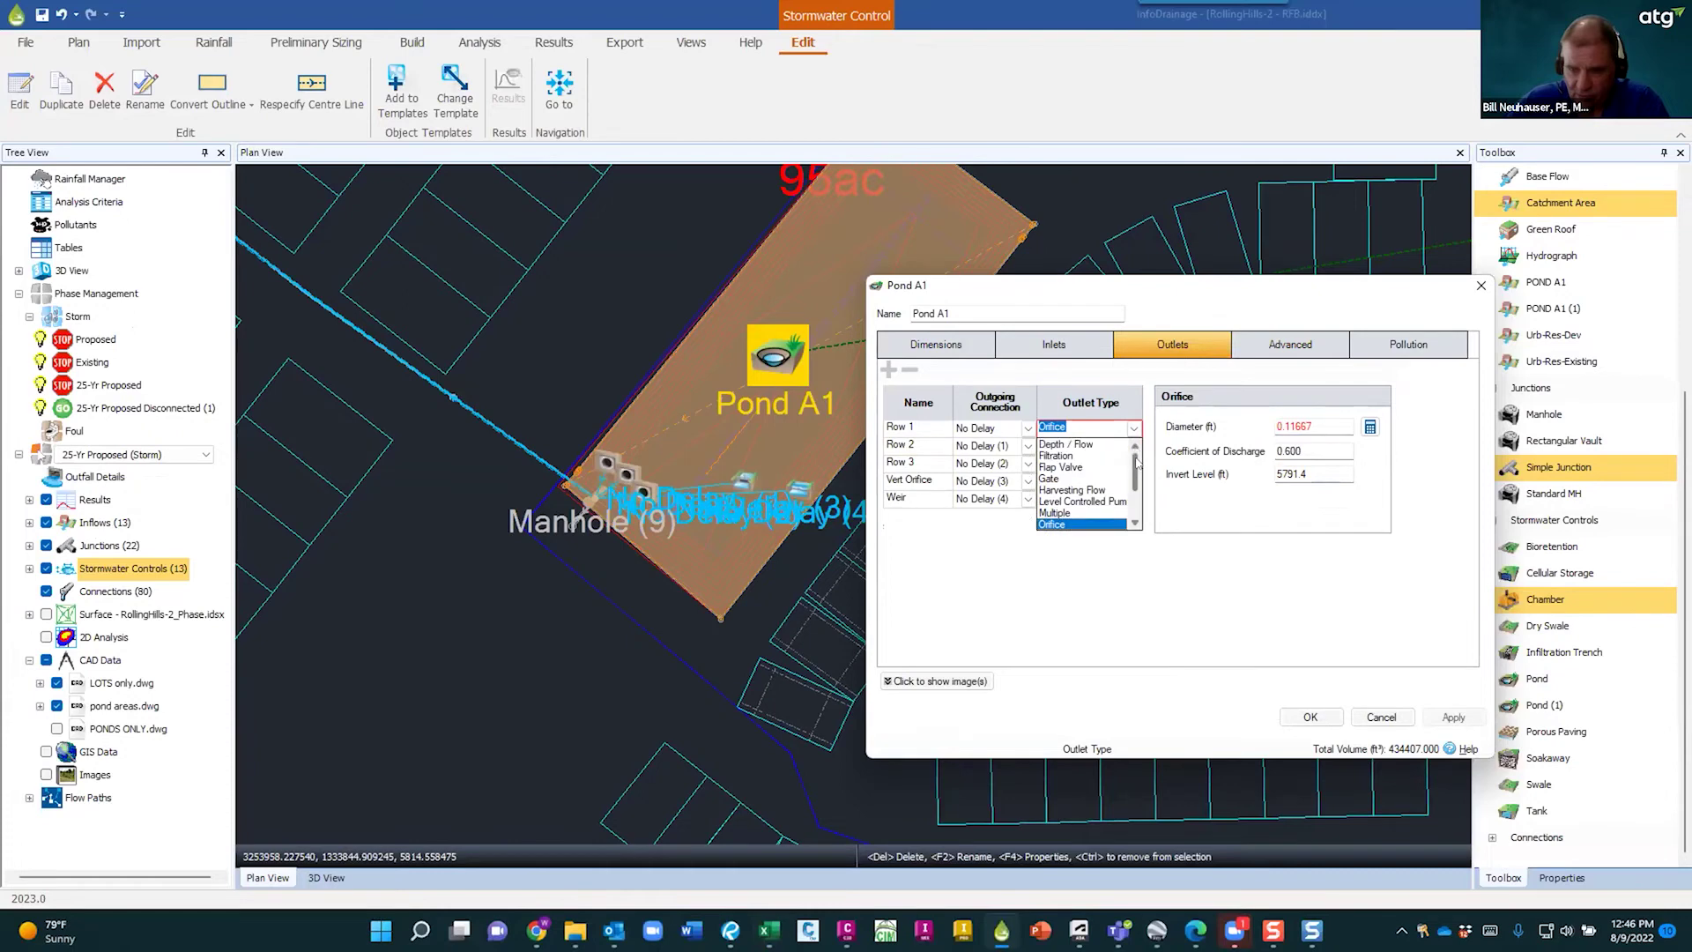
pyautogui.click(1093, 425)
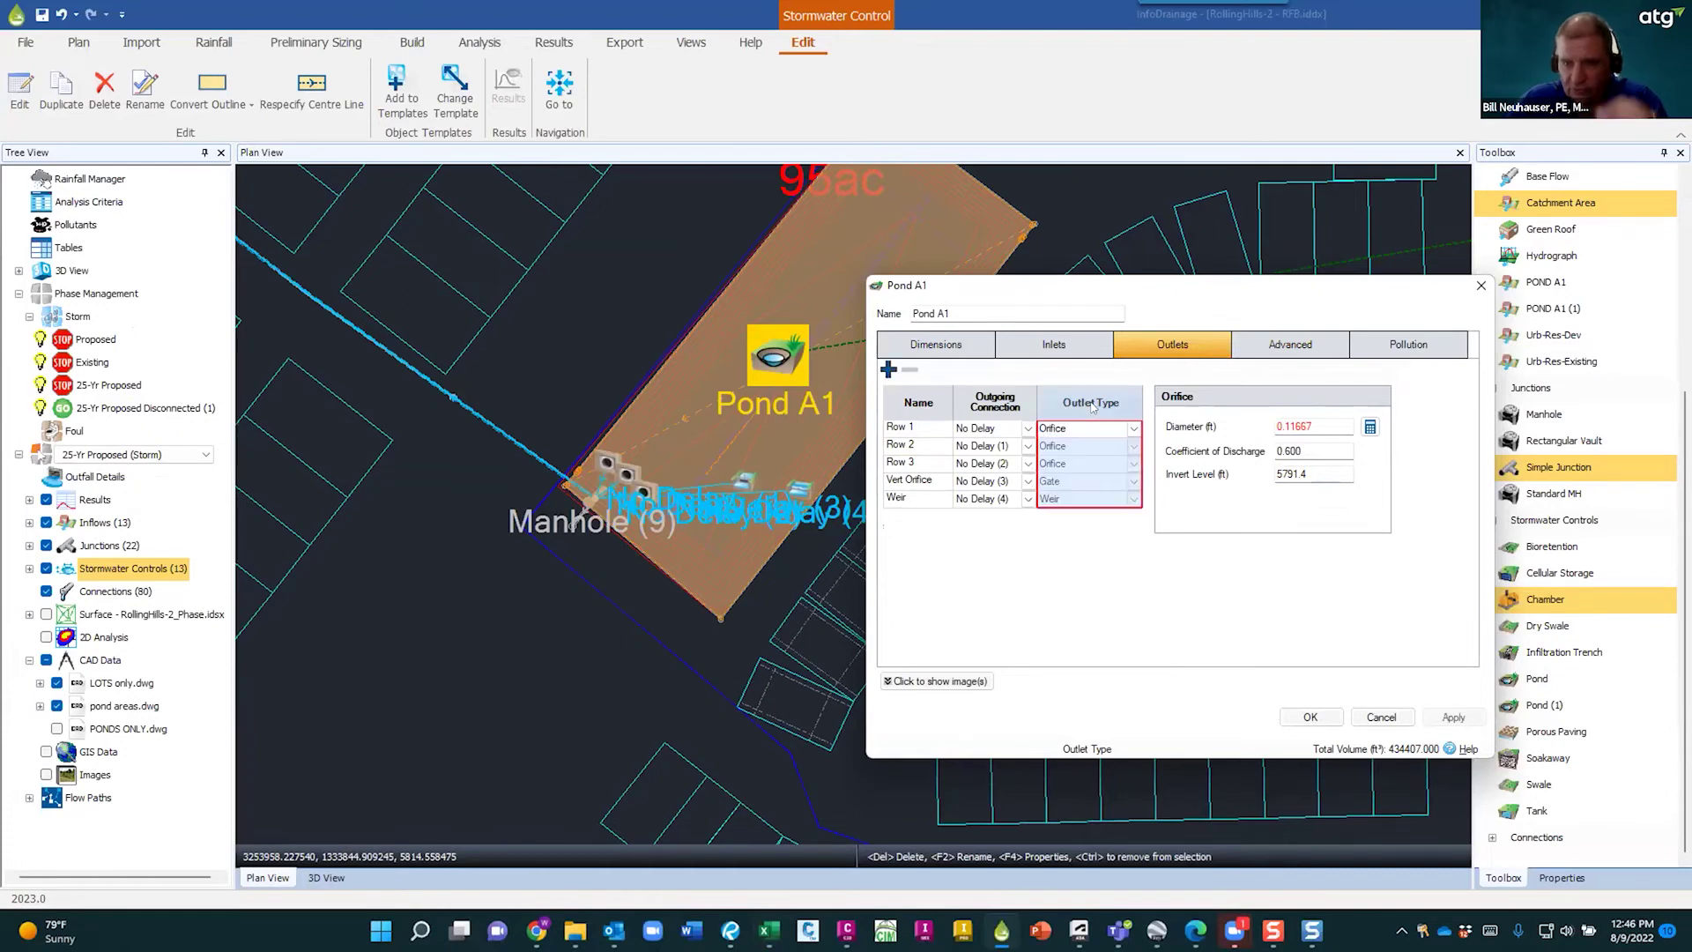
# - Inspect the vertical orifice gate and weir outlets, then cancel Pond A1's properties
pyautogui.click(913, 480)
pyautogui.click(913, 496)
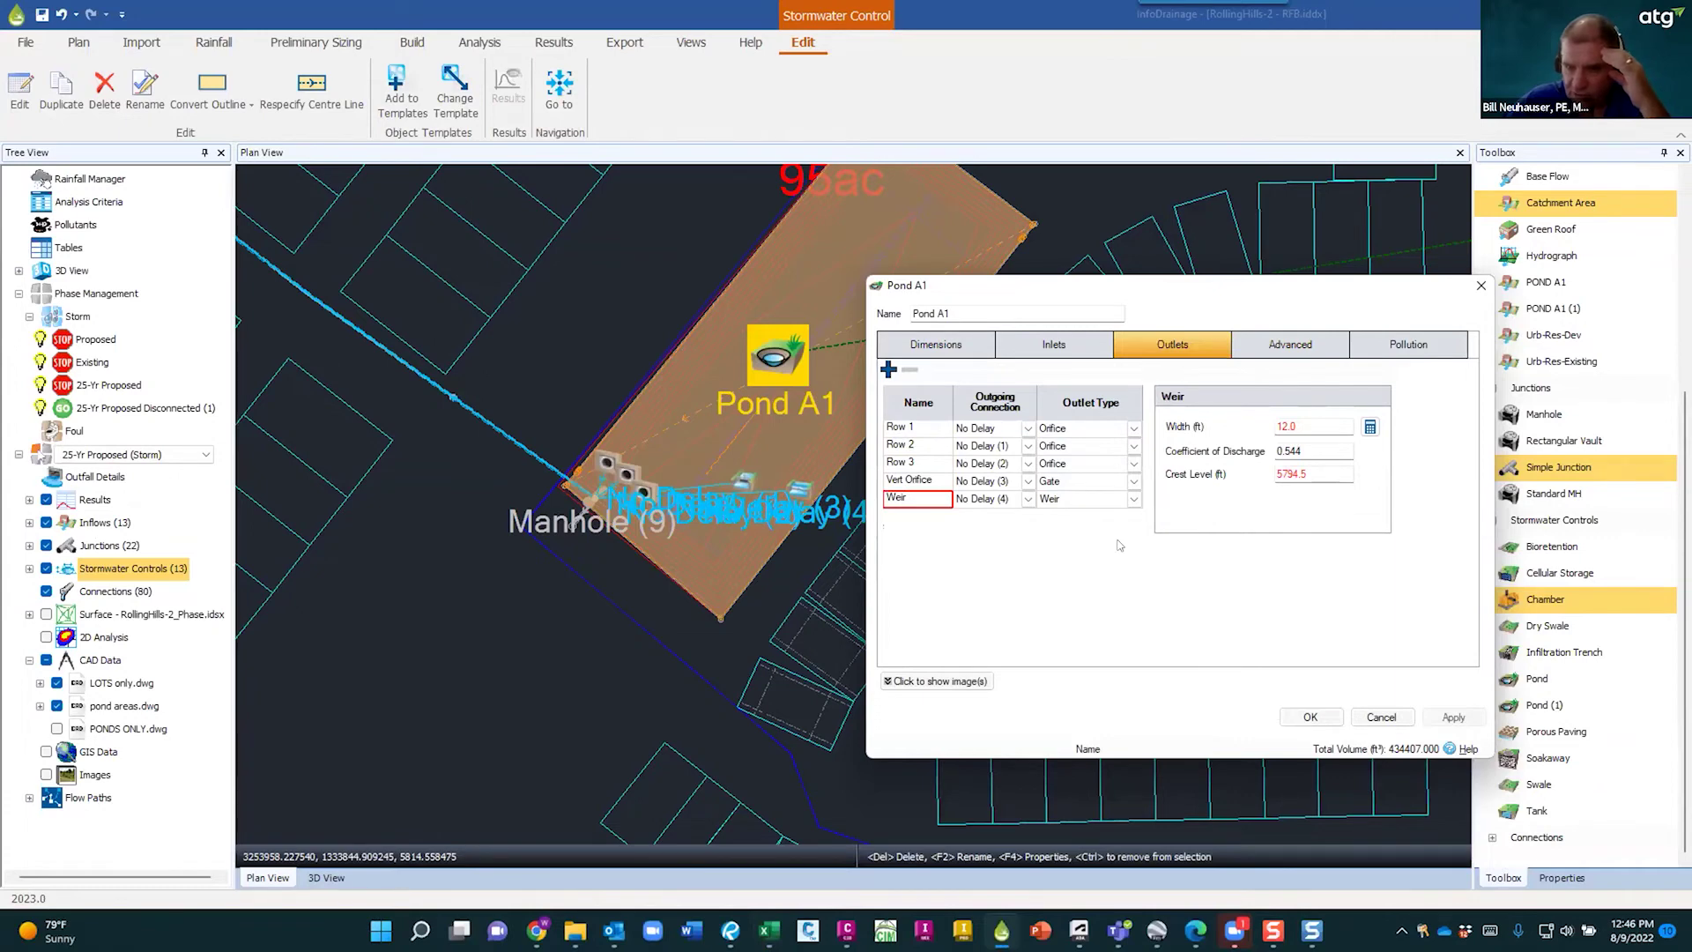
pyautogui.click(1153, 349)
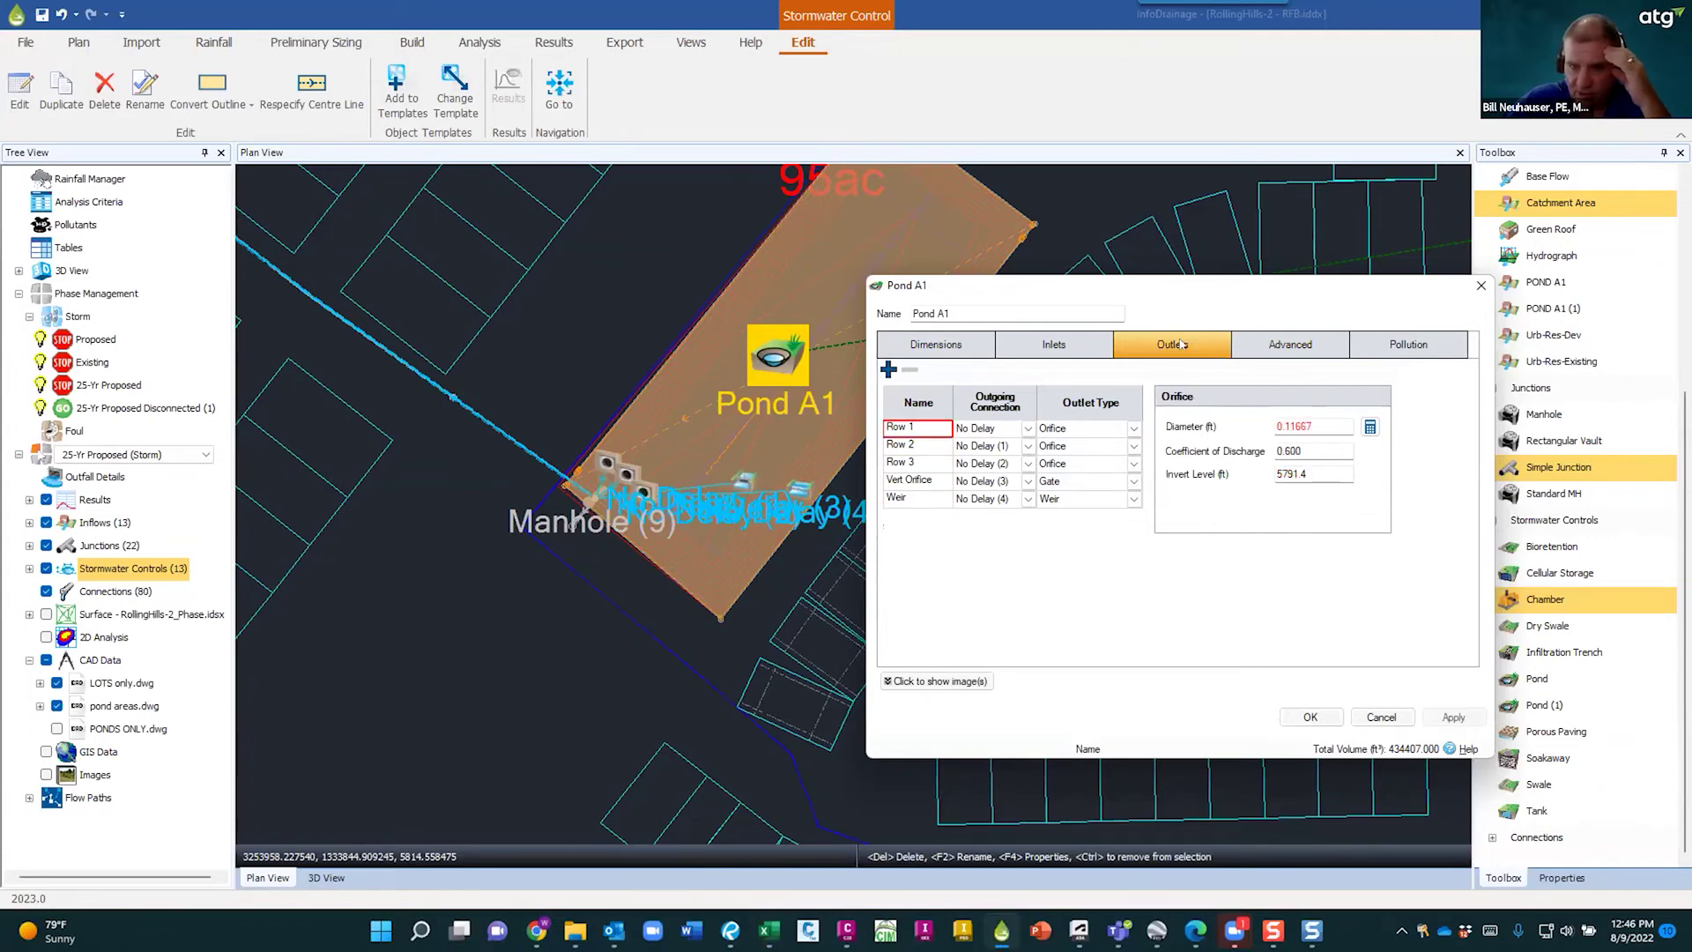
pyautogui.click(1386, 718)
pyautogui.scroll(5, 617, 502)
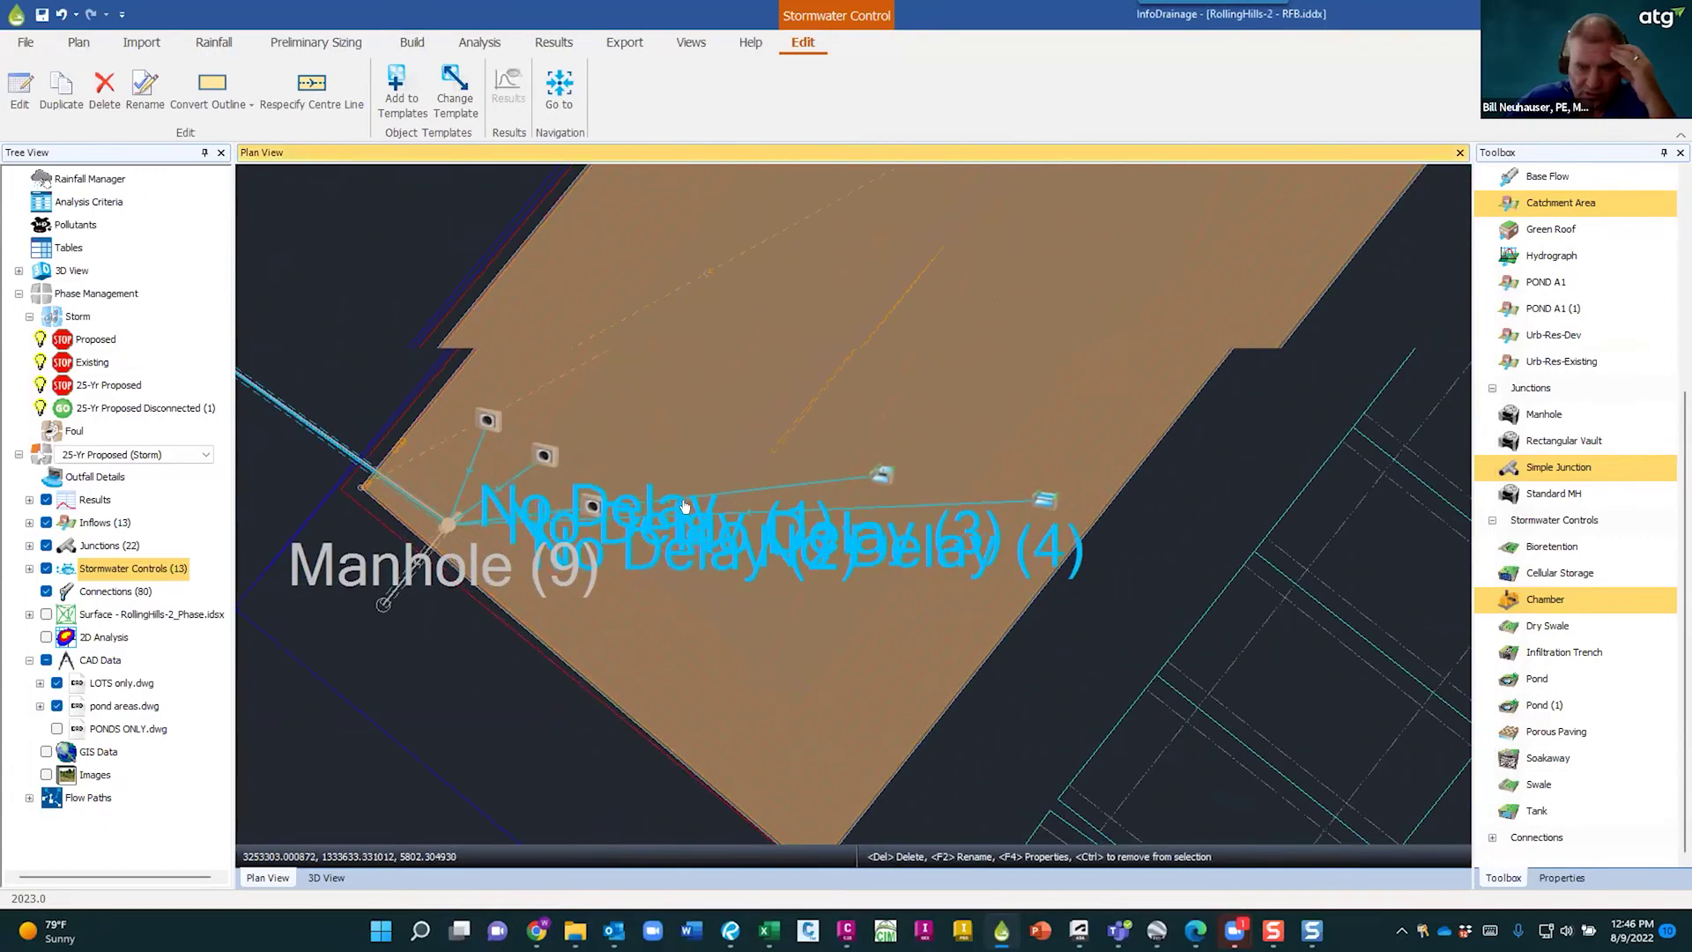
# - Follow the pipe leaving Pond A1 and select the outgoing connection
pyautogui.scroll(2, 685, 507)
pyautogui.click(629, 516)
pyautogui.scroll(-3, 617, 546)
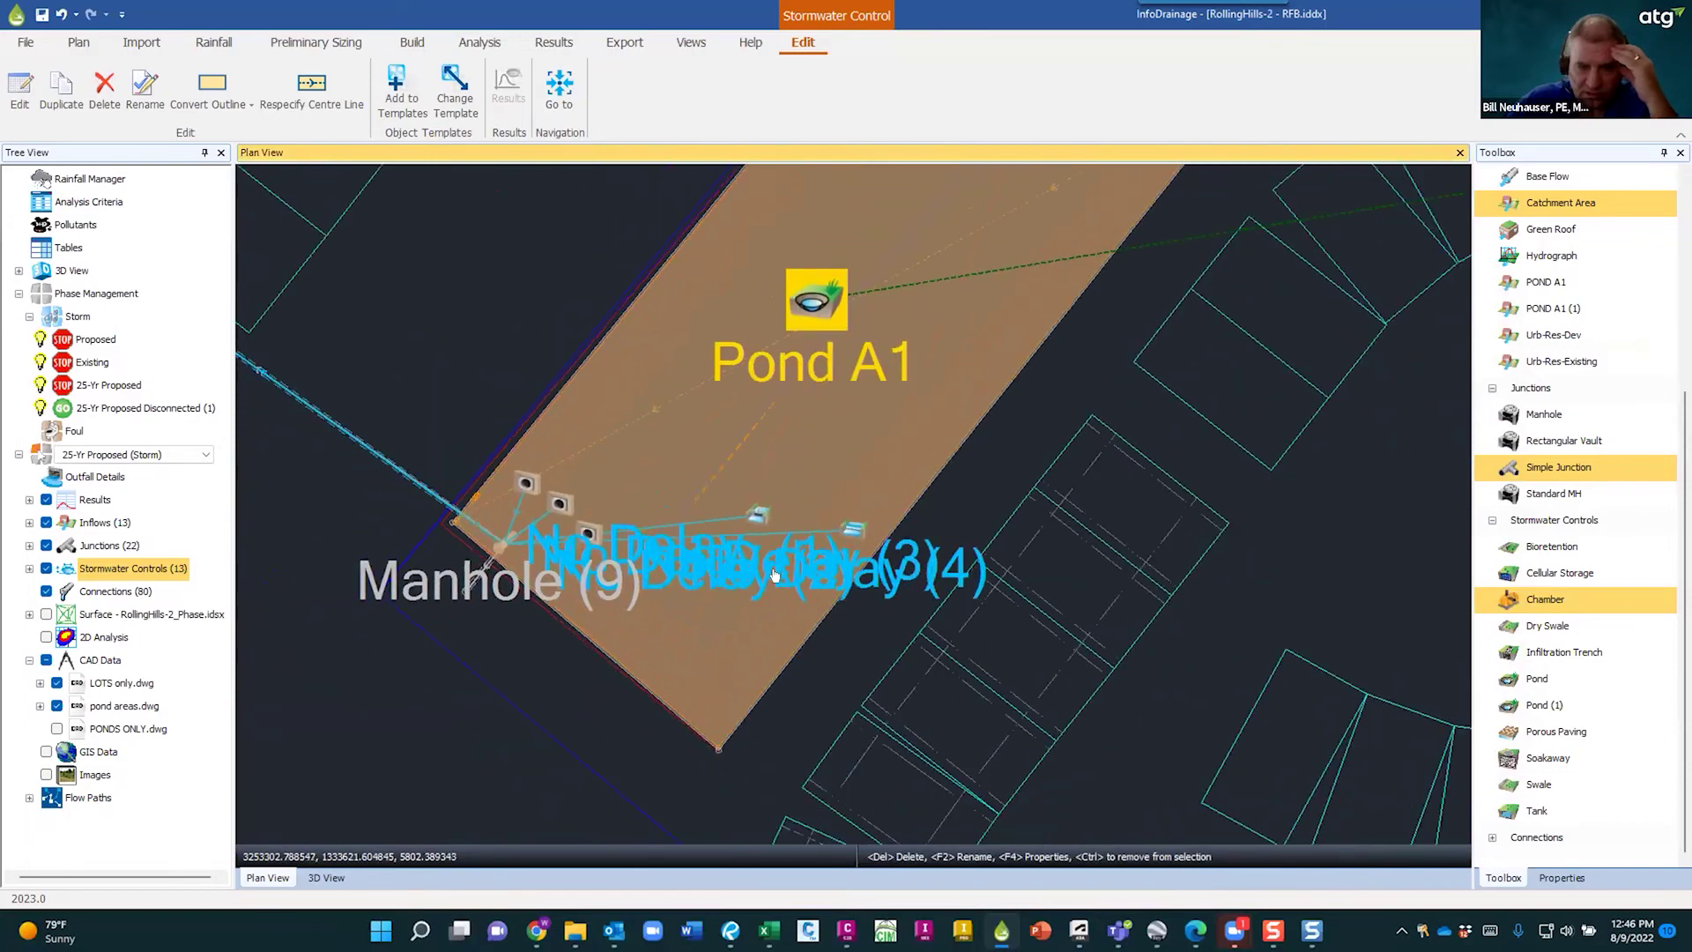
pyautogui.scroll(-1, 705, 562)
pyautogui.scroll(-1, 736, 571)
pyautogui.scroll(1, 534, 430)
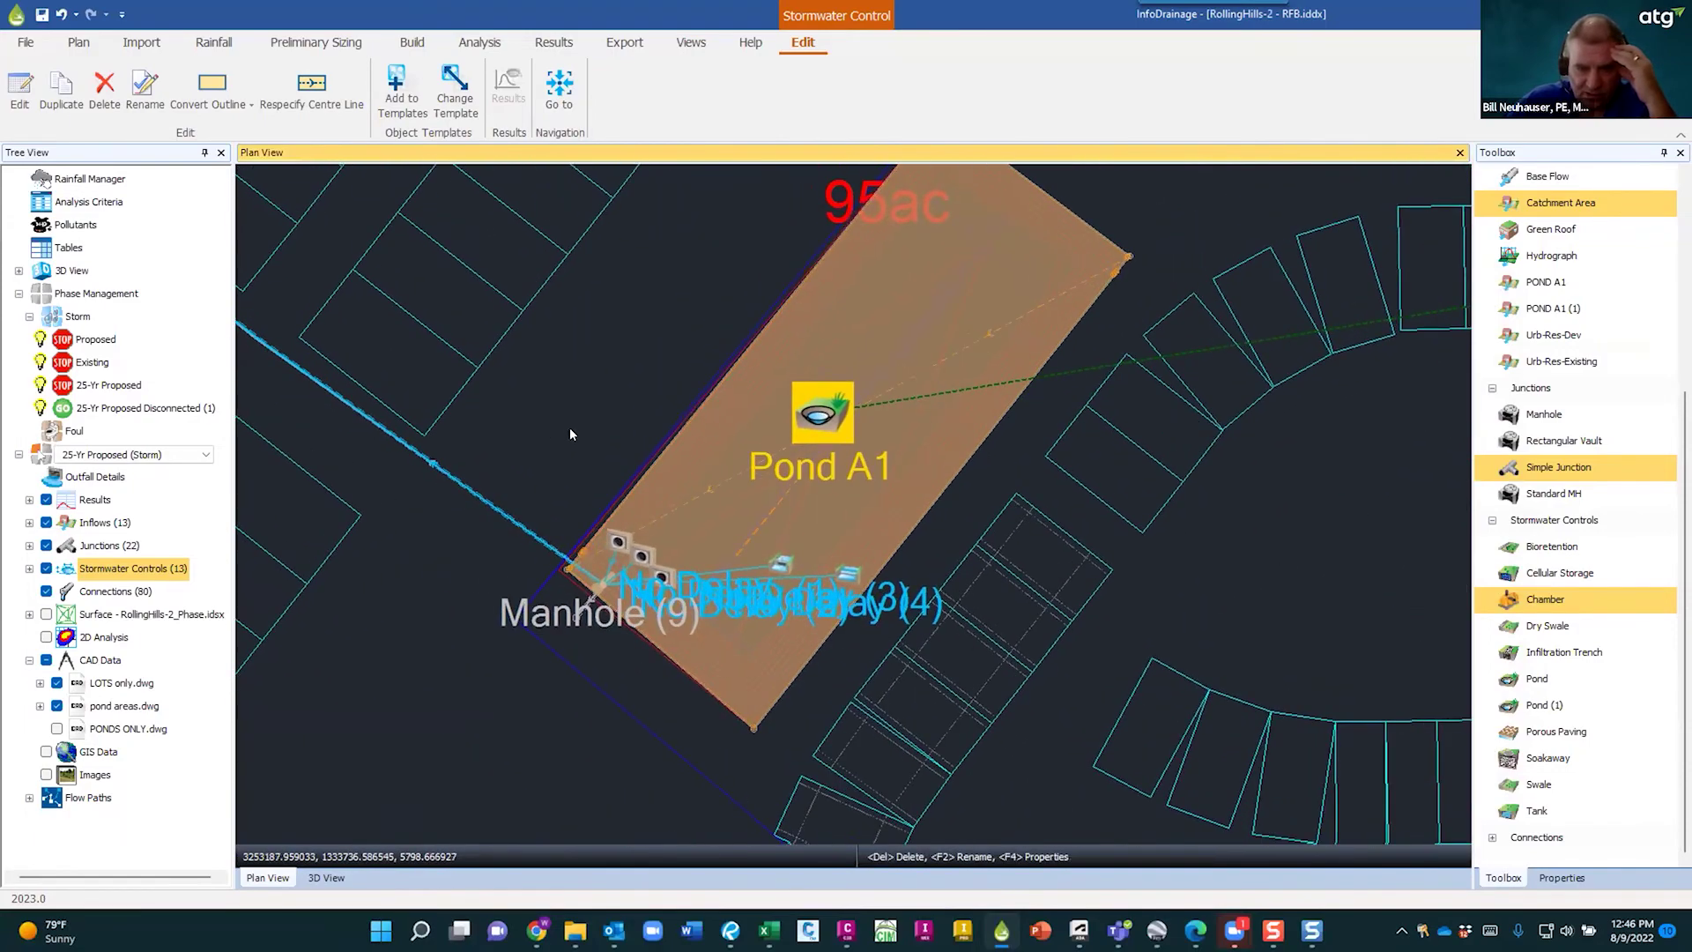
pyautogui.moveTo(569, 435); pyautogui.dragTo(1101, 689, button='middle')
pyautogui.scroll(1, 1078, 694)
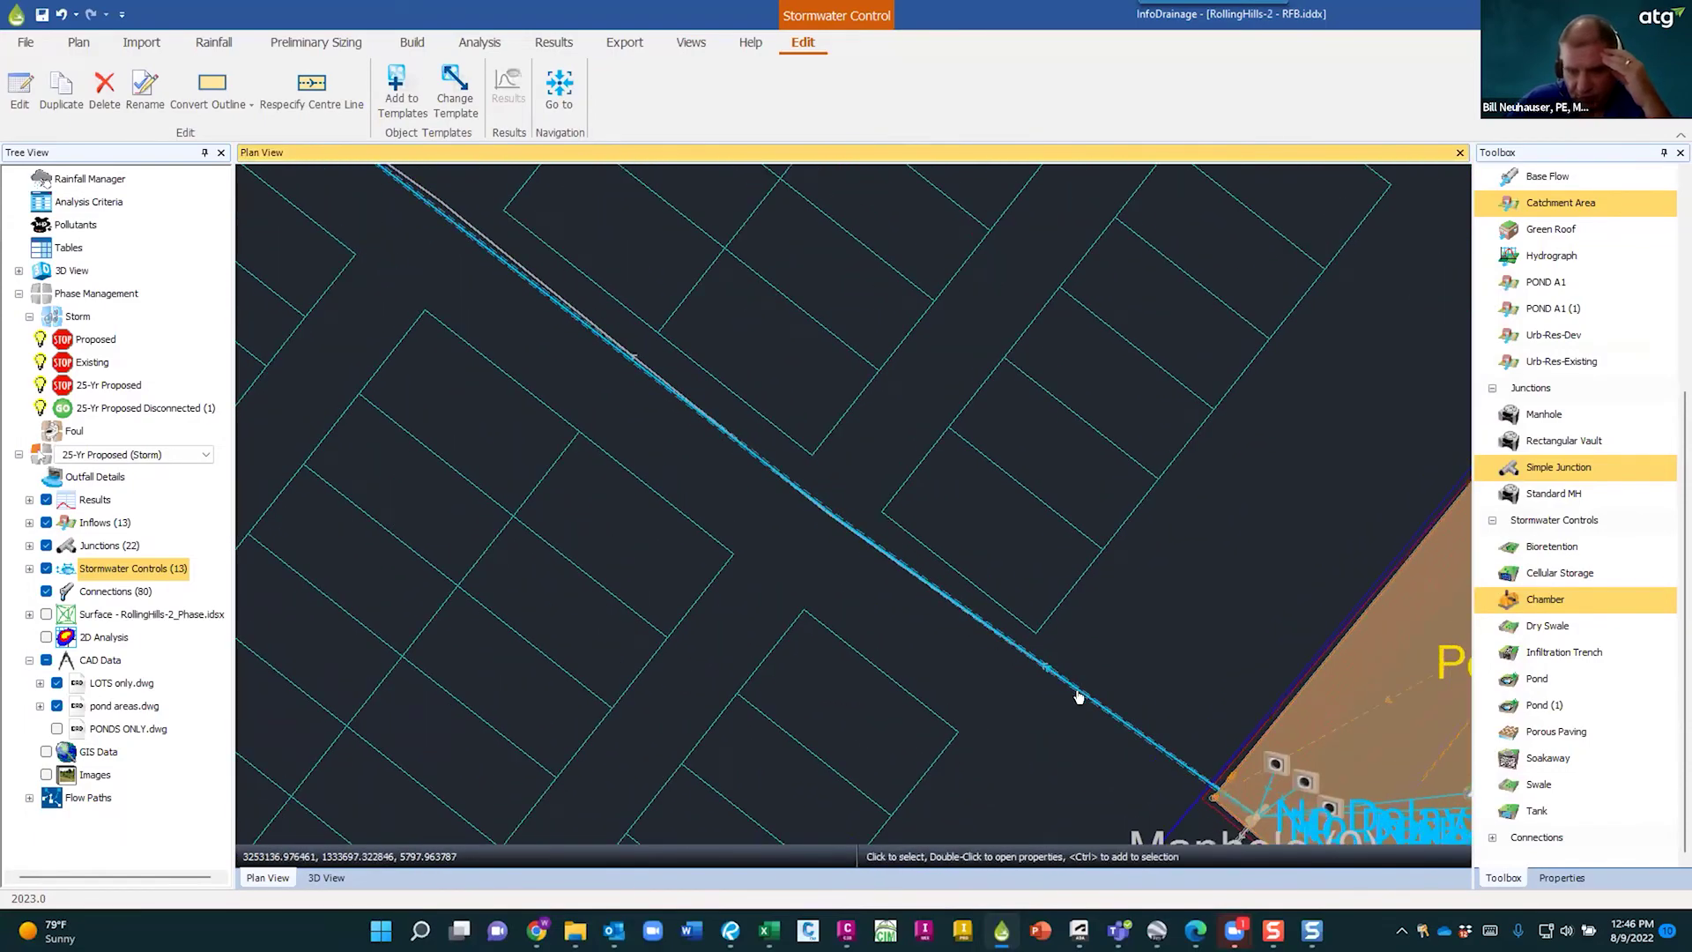
pyautogui.click(1078, 697)
# - Pan onward to Pond A2 and select its icon
pyautogui.scroll(-2, 881, 684)
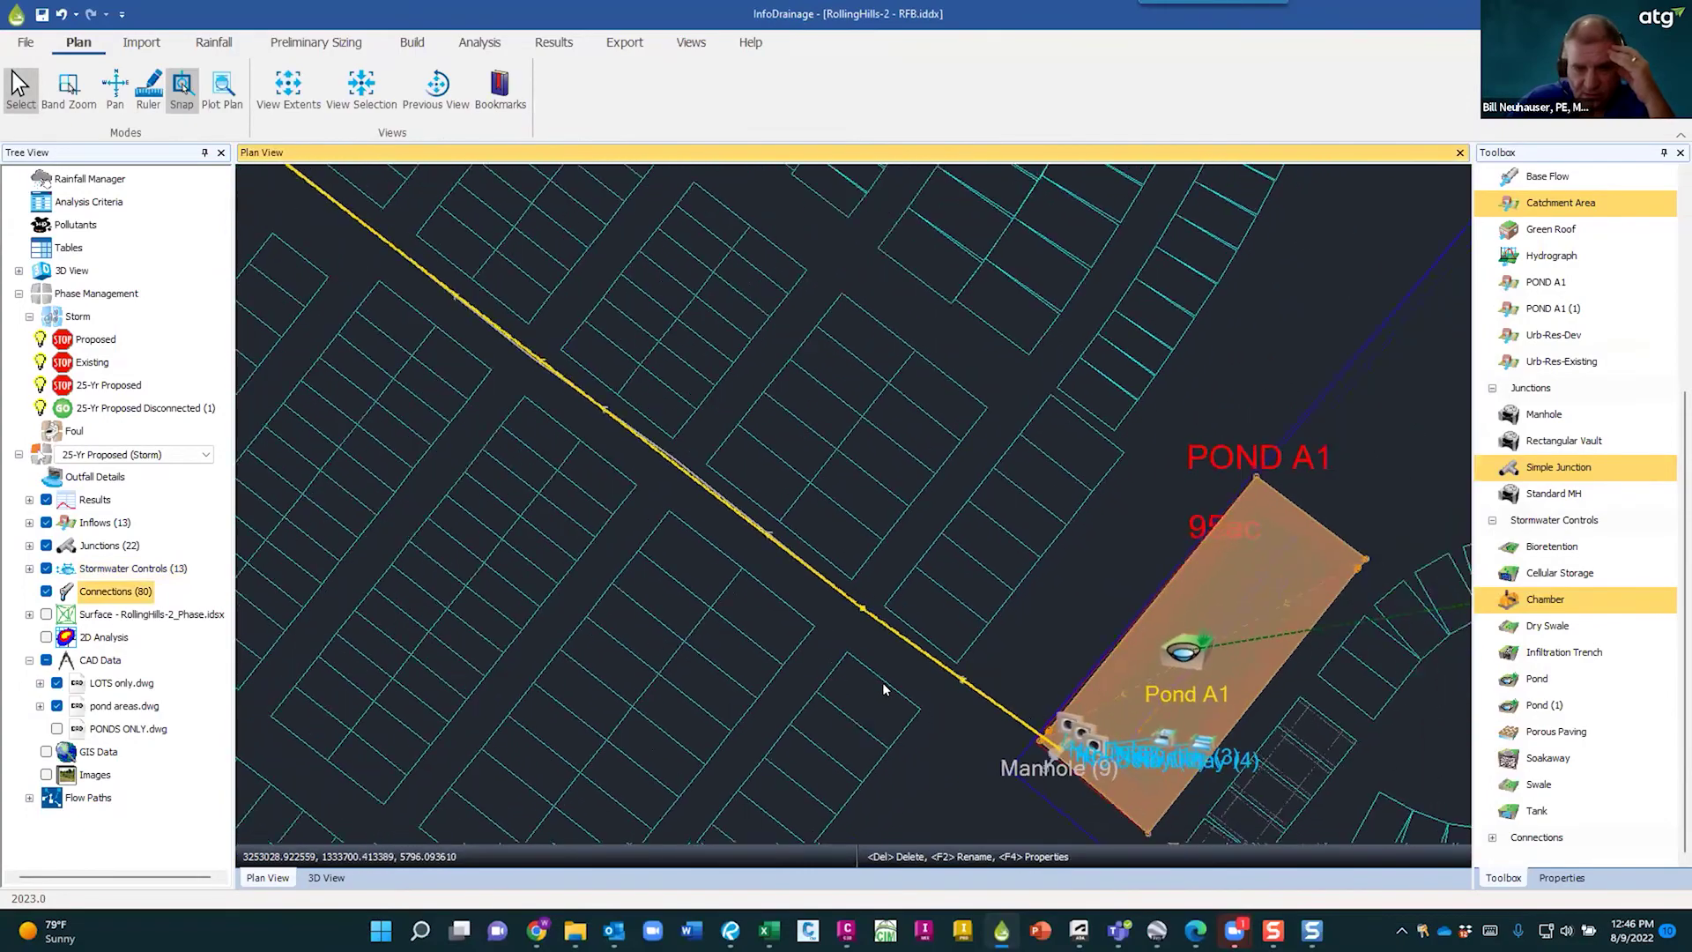
pyautogui.scroll(-4, 883, 684)
pyautogui.scroll(2, 575, 303)
pyautogui.moveTo(697, 568); pyautogui.dragTo(987, 923, button='middle')
pyautogui.scroll(2, 663, 420)
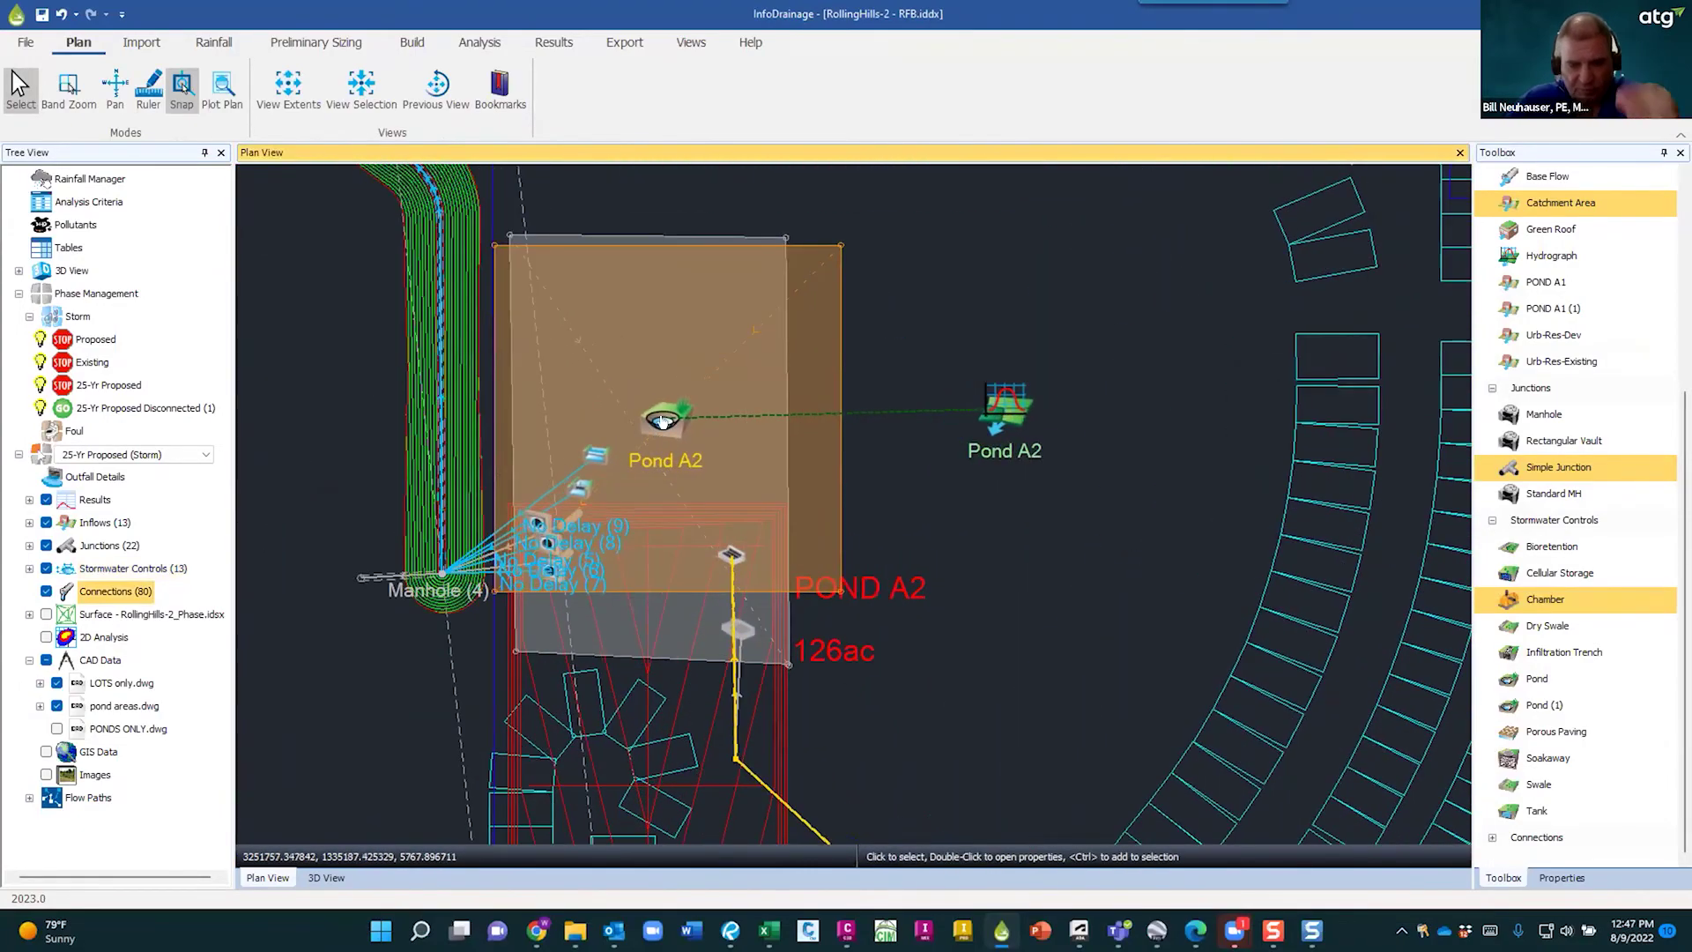
pyautogui.scroll(1, 662, 419)
pyautogui.click(663, 419)
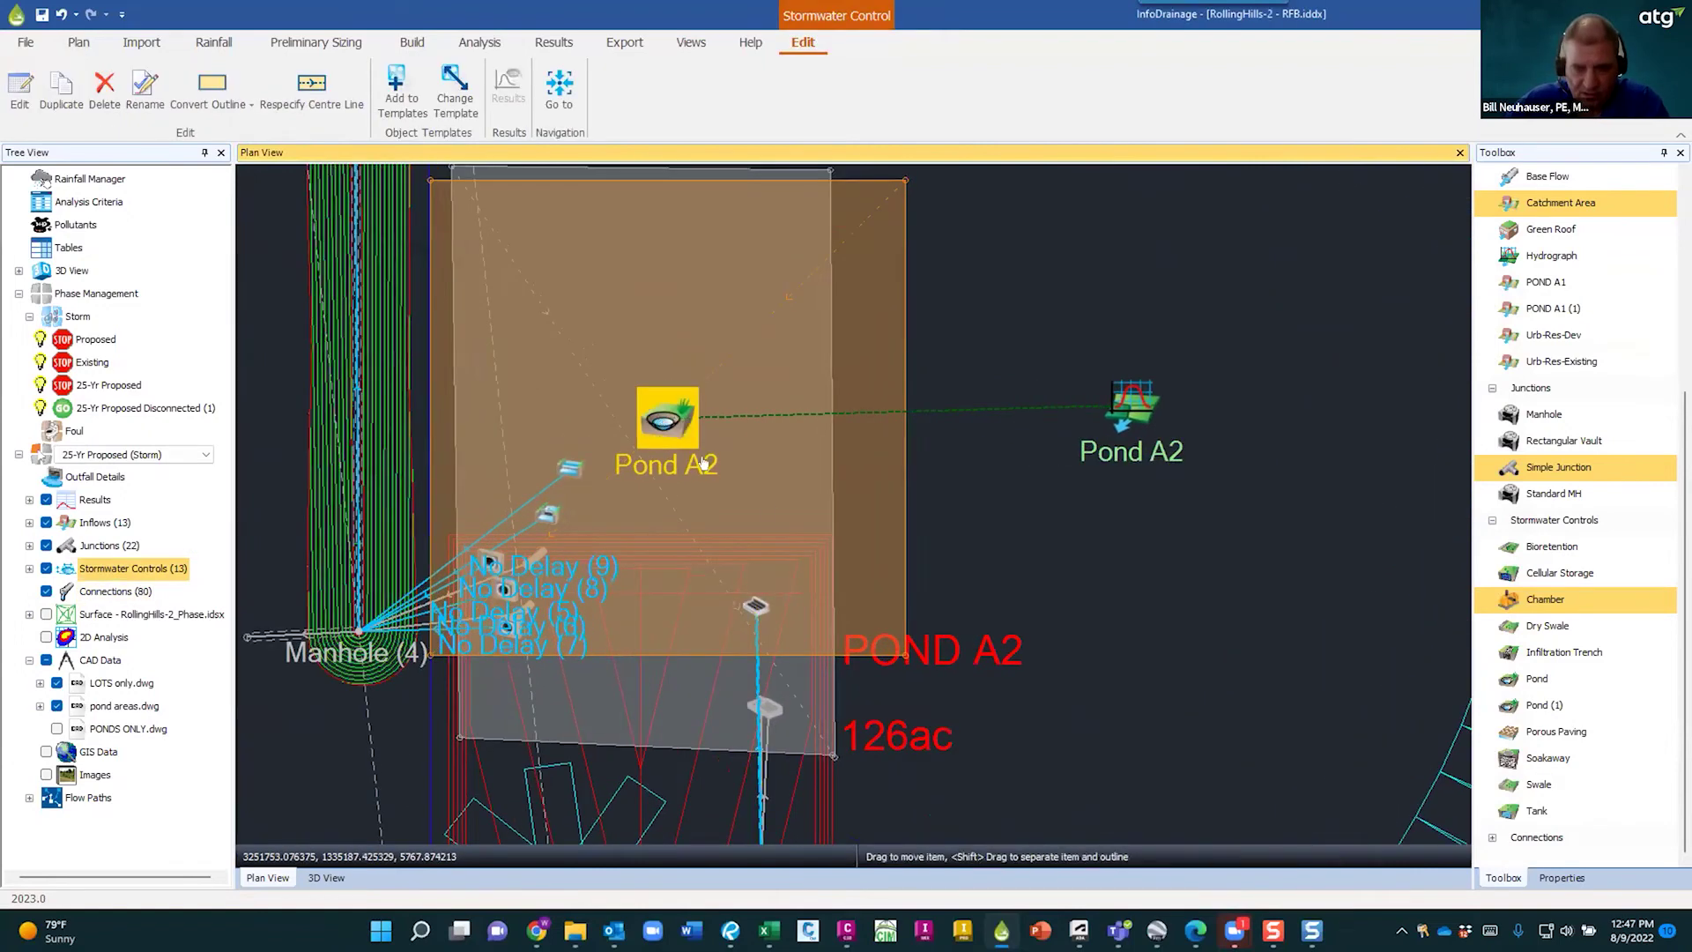
# - Open Pond A2's properties and check which items feed Inlets (2) and (3)
pyautogui.doubleClick(767, 473)
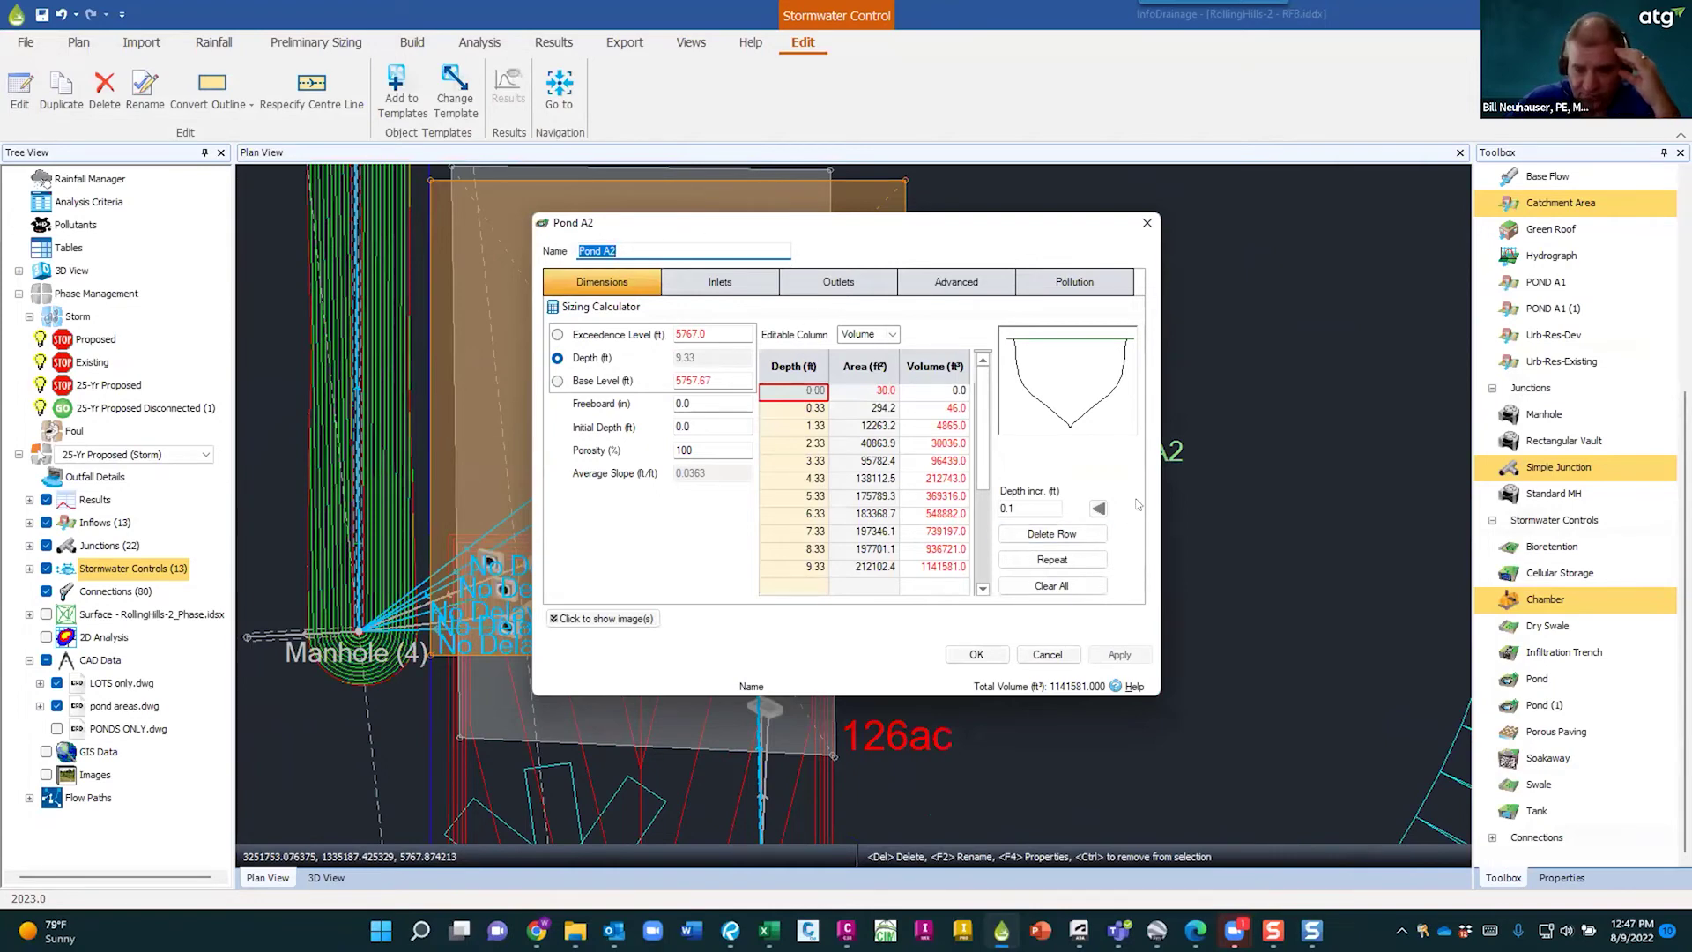
pyautogui.click(651, 252)
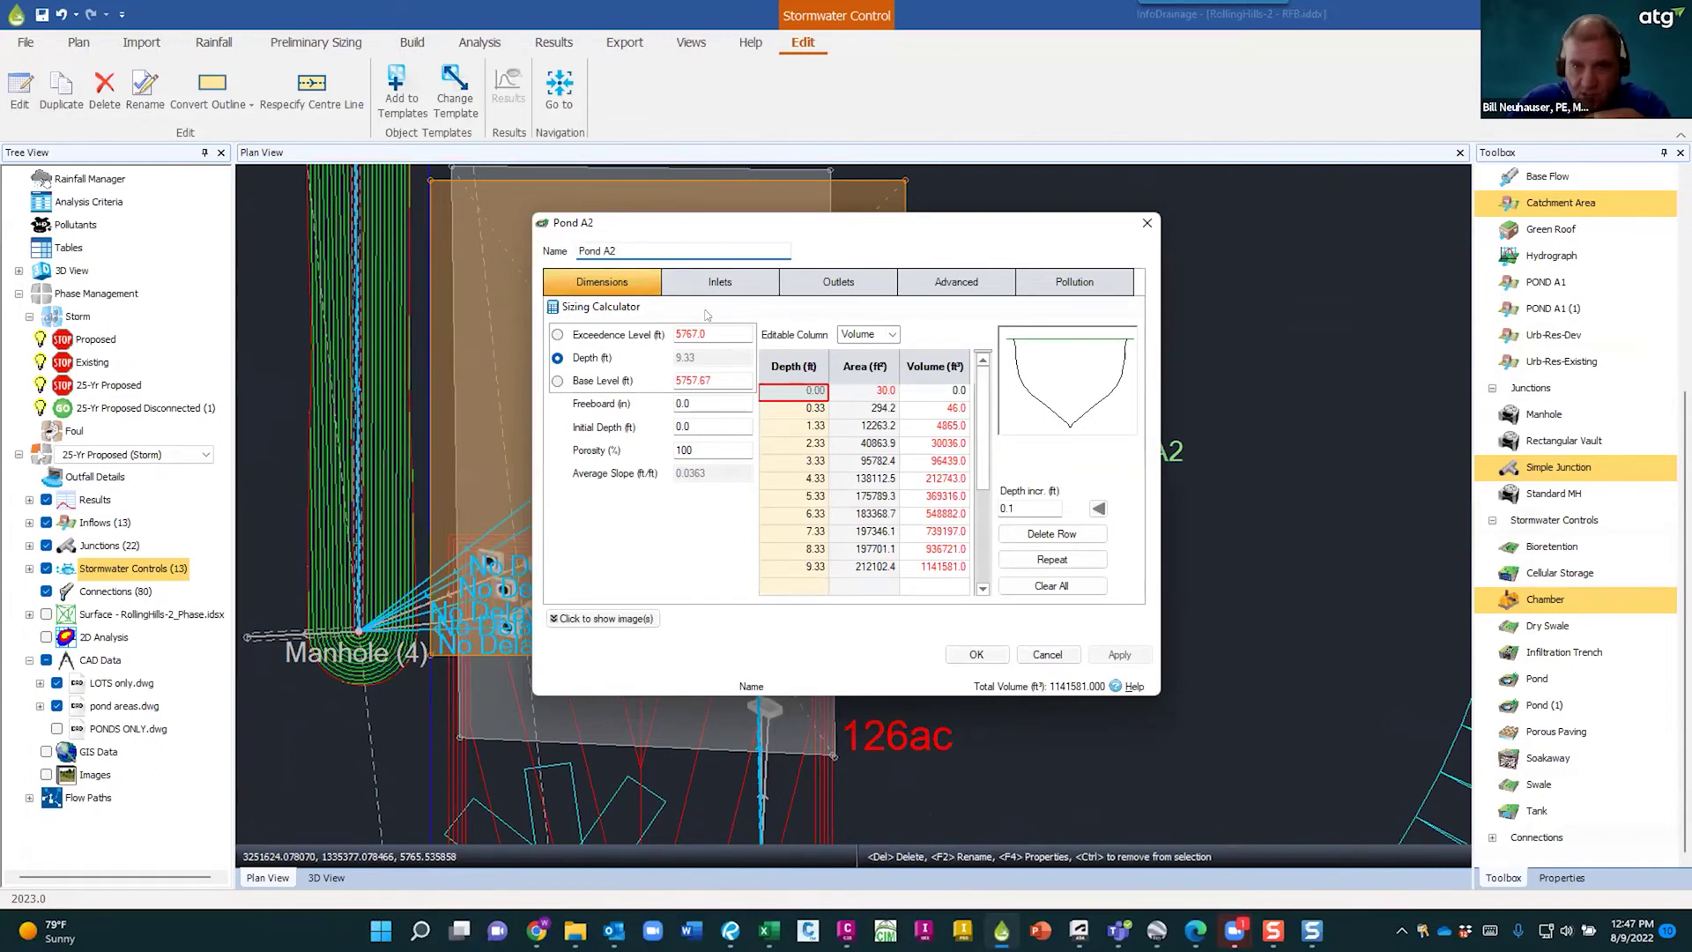
pyautogui.click(735, 280)
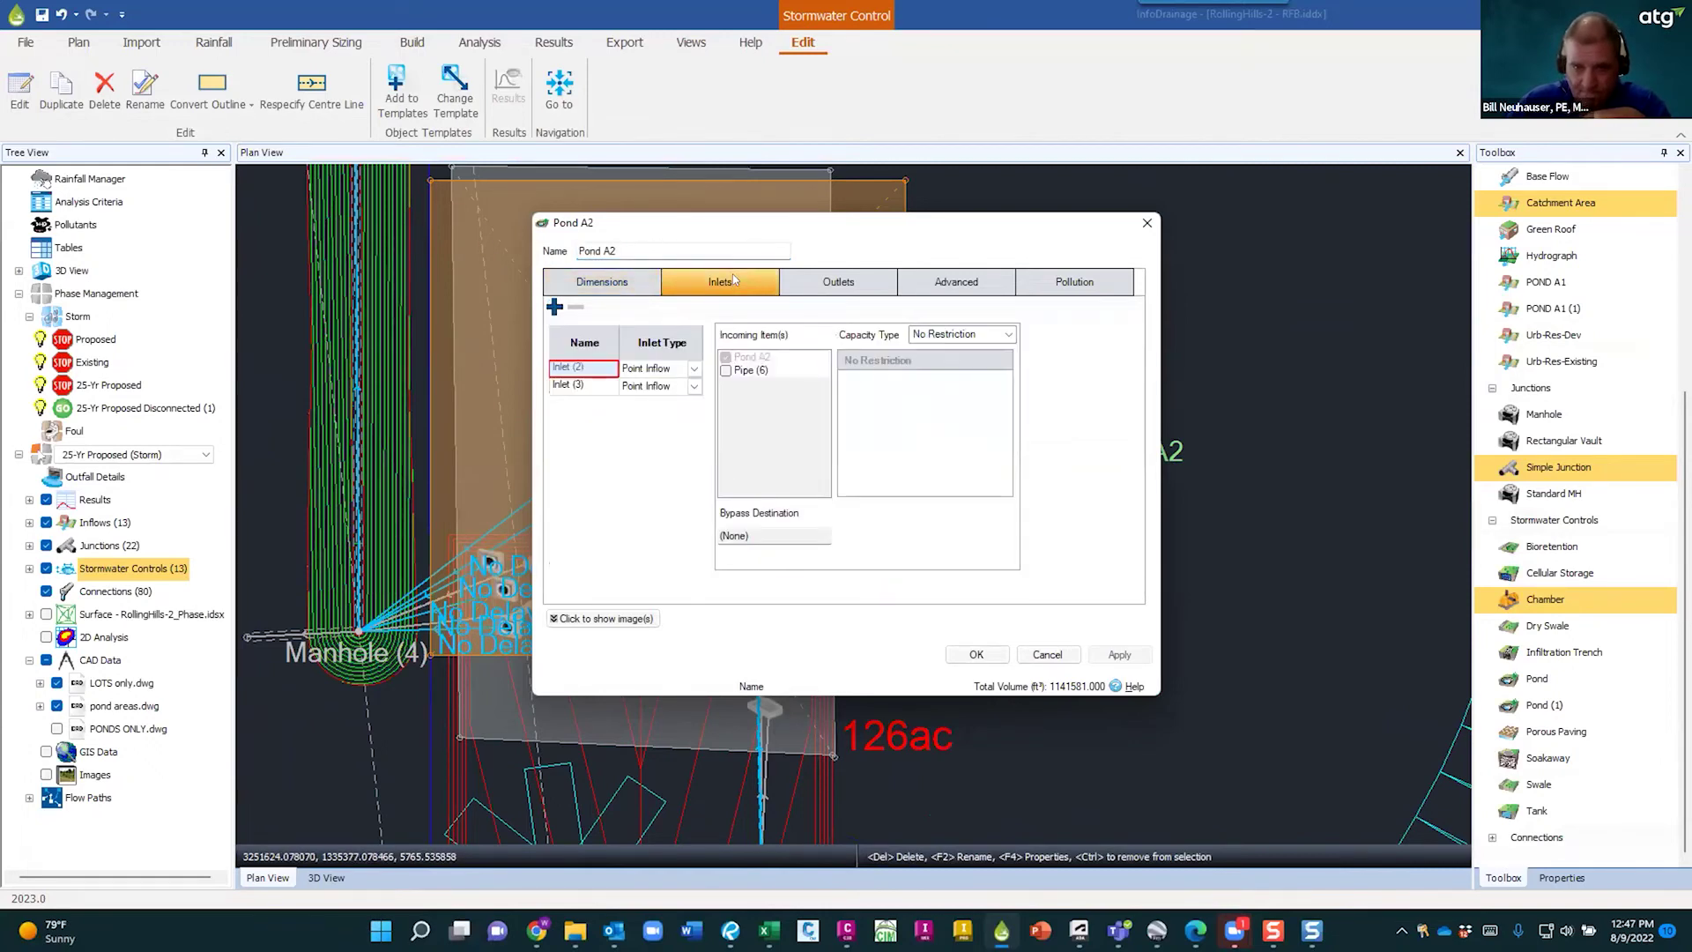
pyautogui.click(578, 382)
pyautogui.click(579, 364)
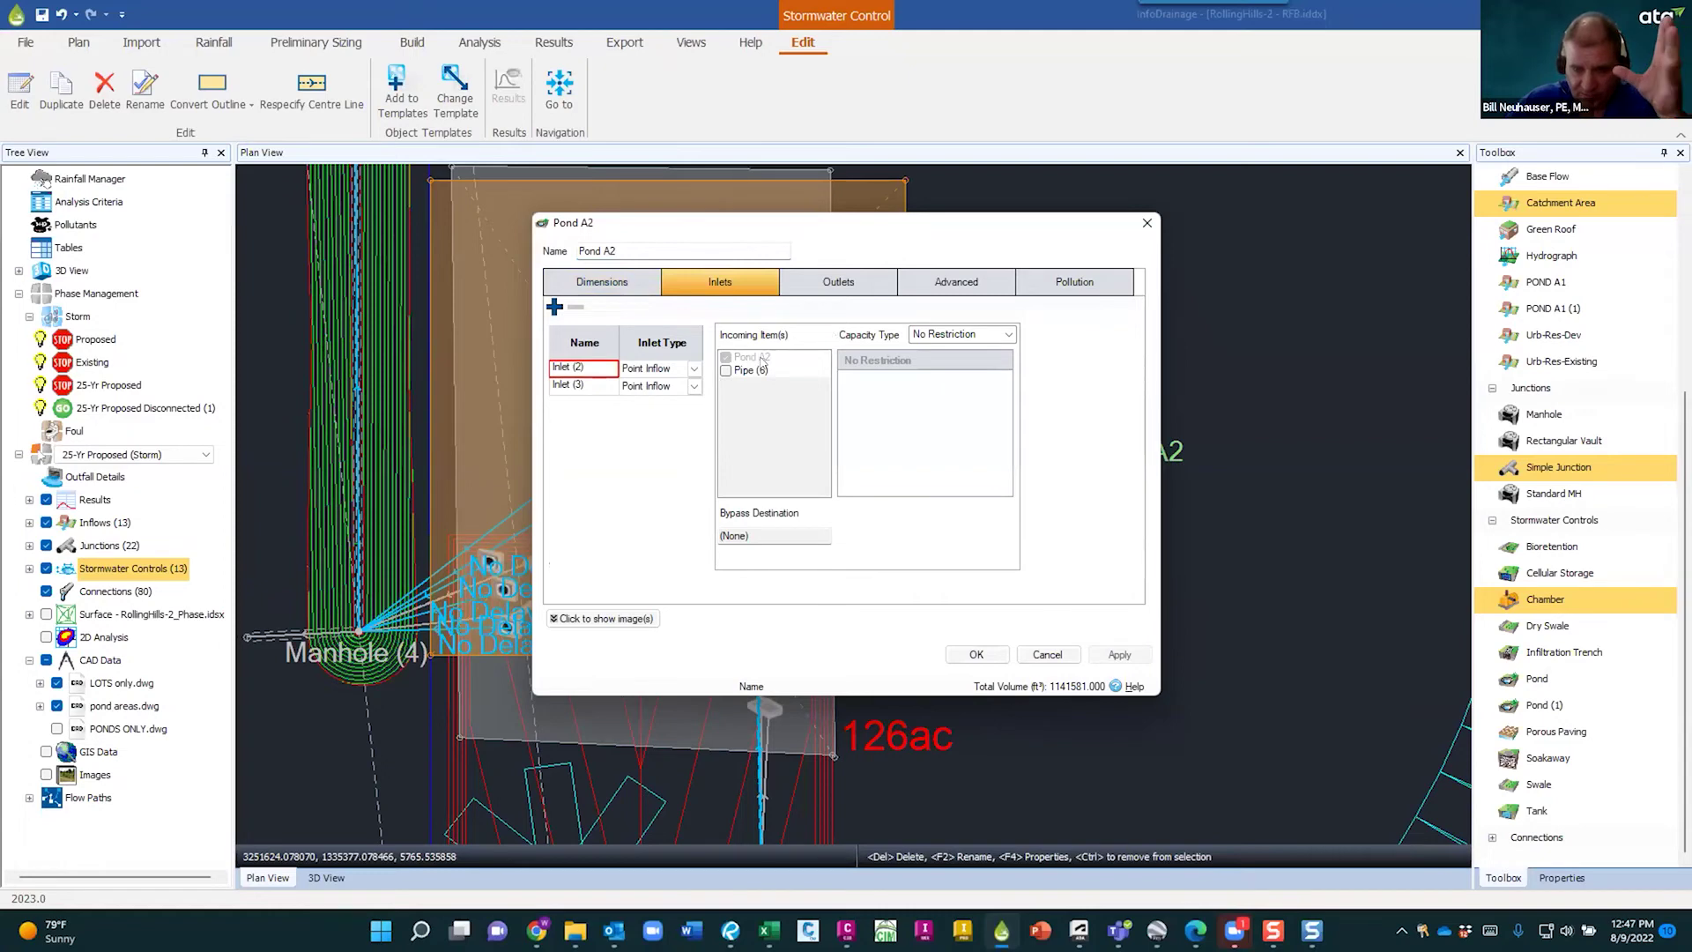
pyautogui.click(580, 383)
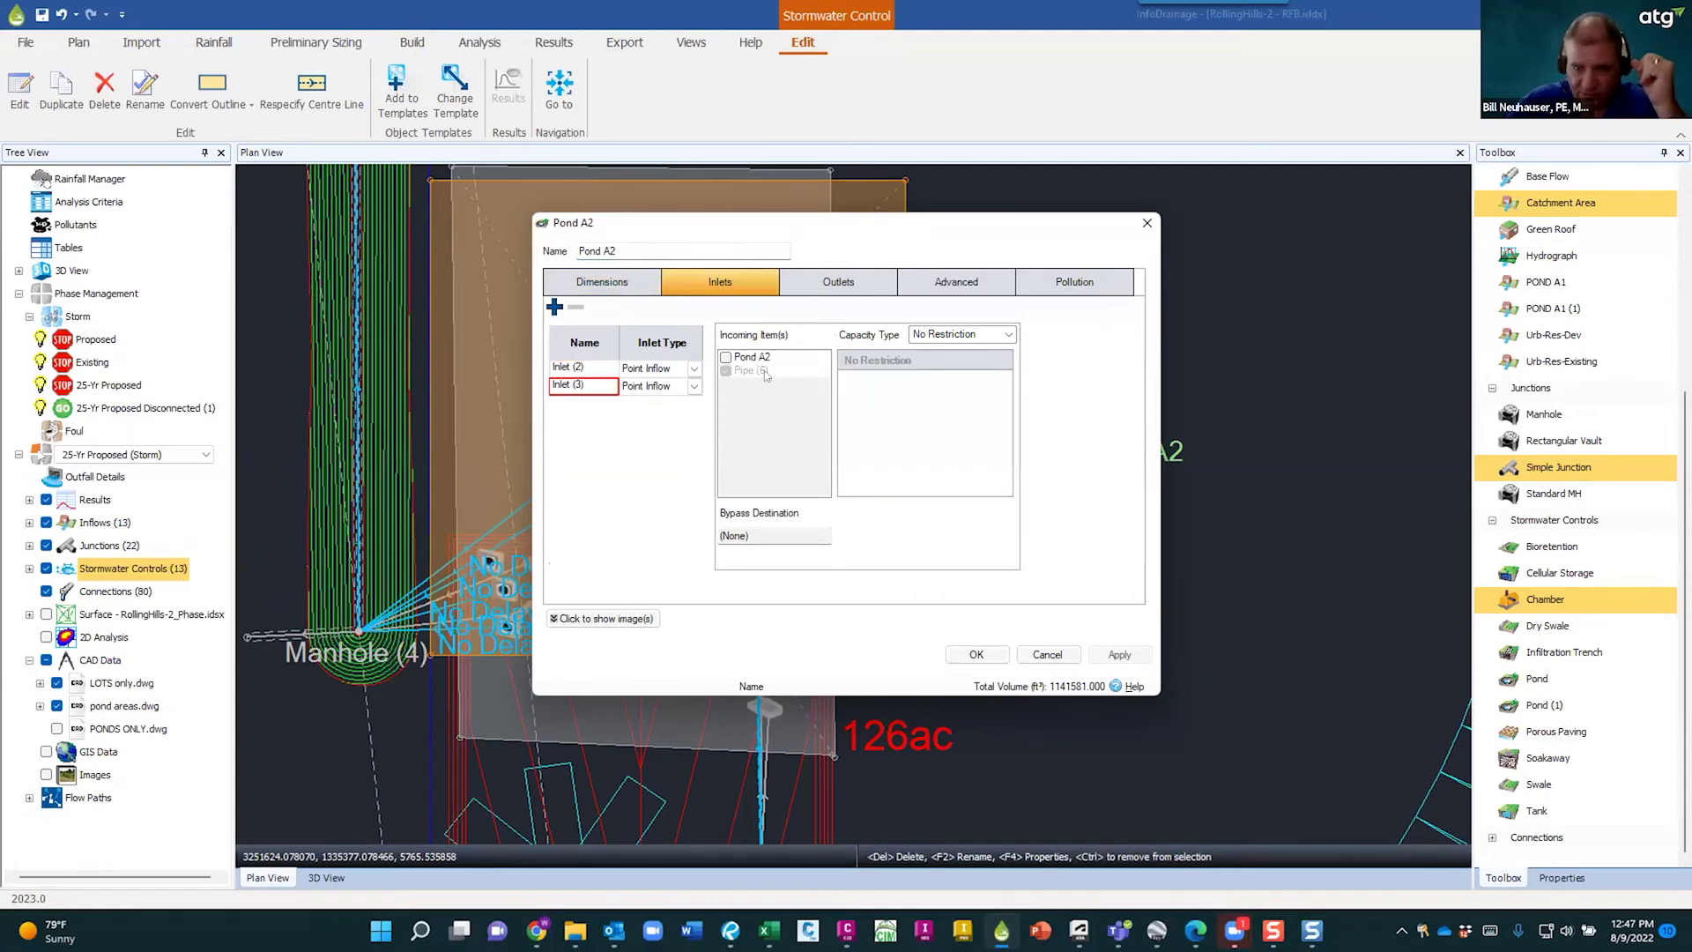
pyautogui.click(823, 284)
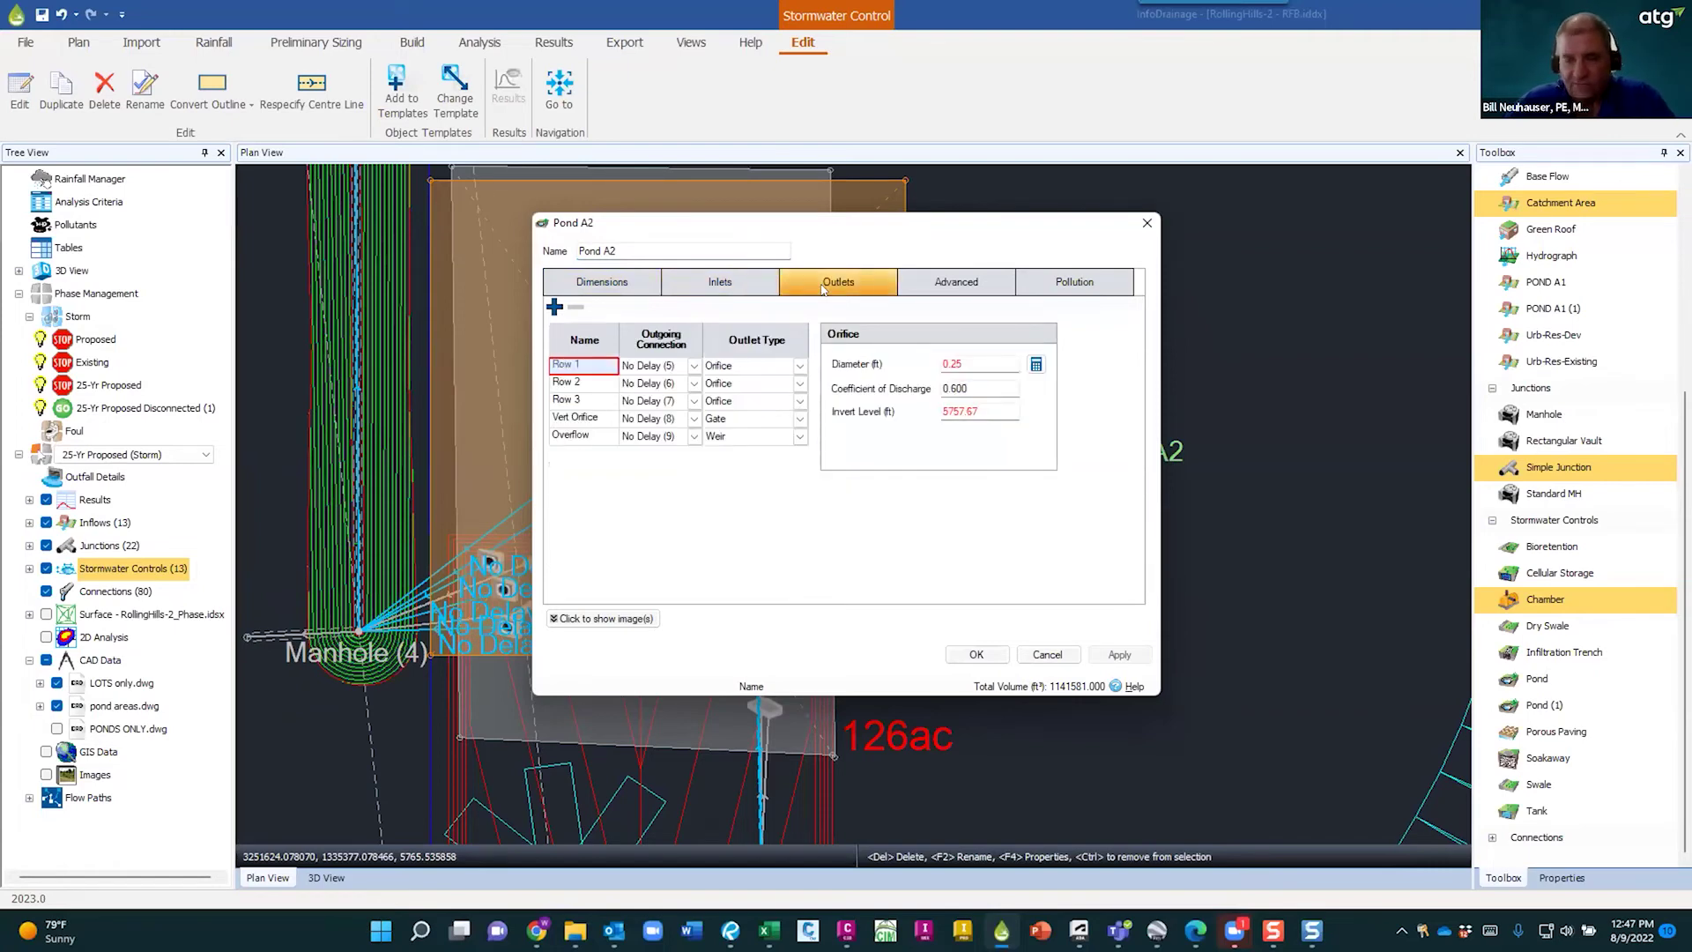
pyautogui.click(721, 284)
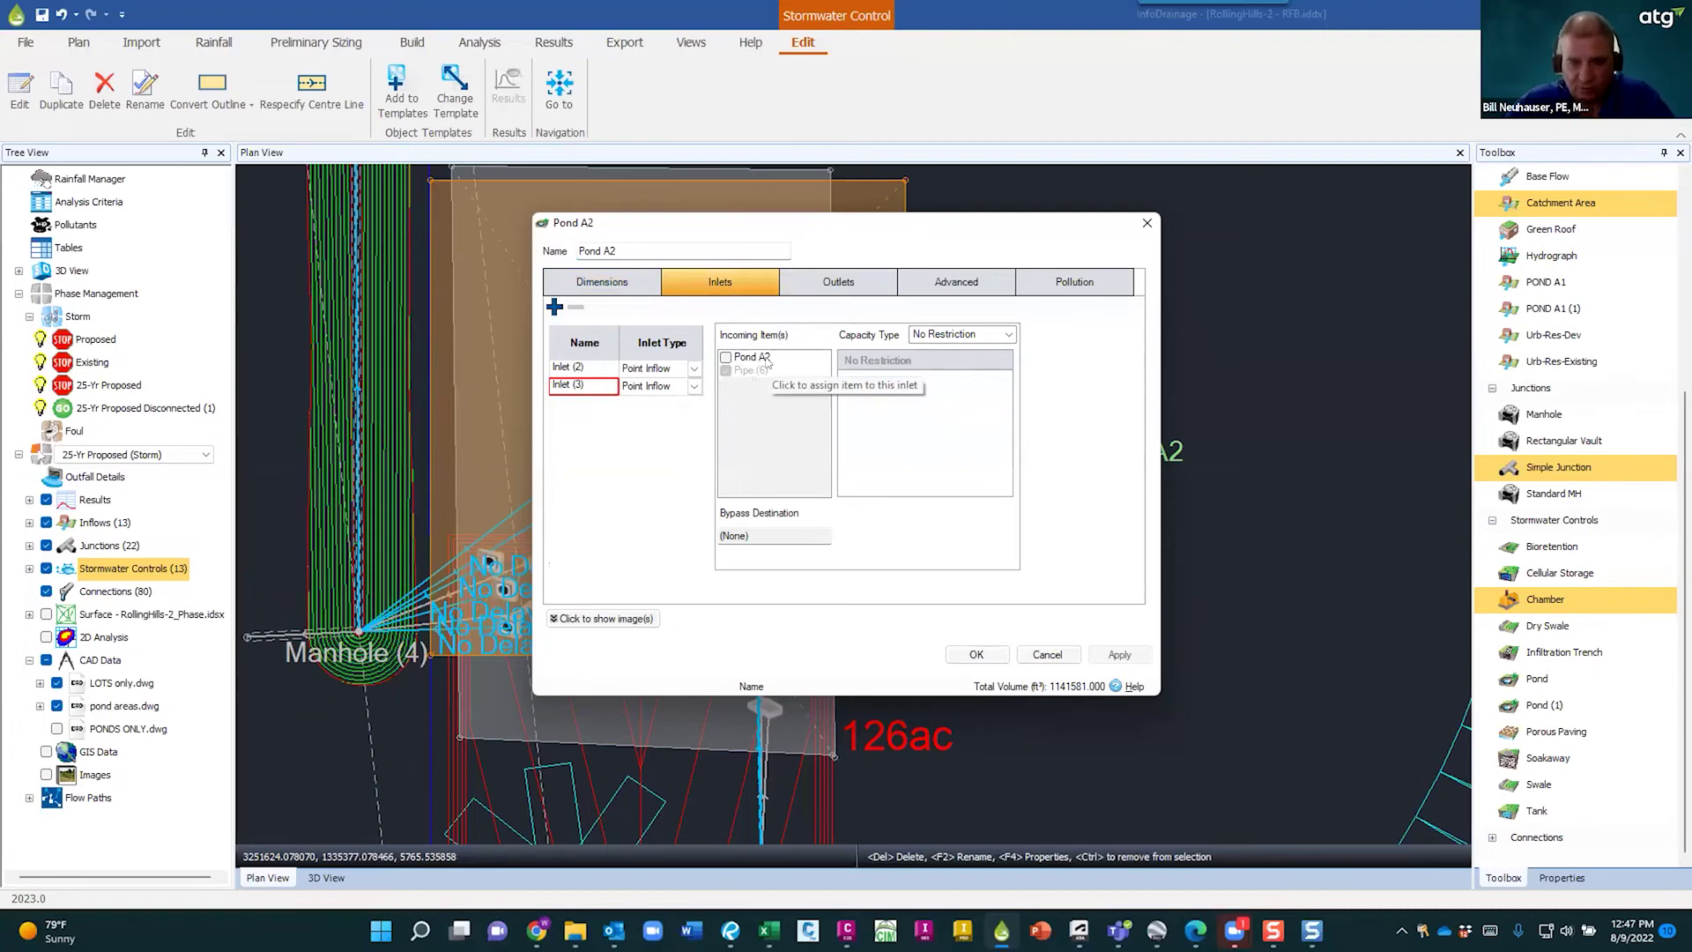
pyautogui.click(577, 367)
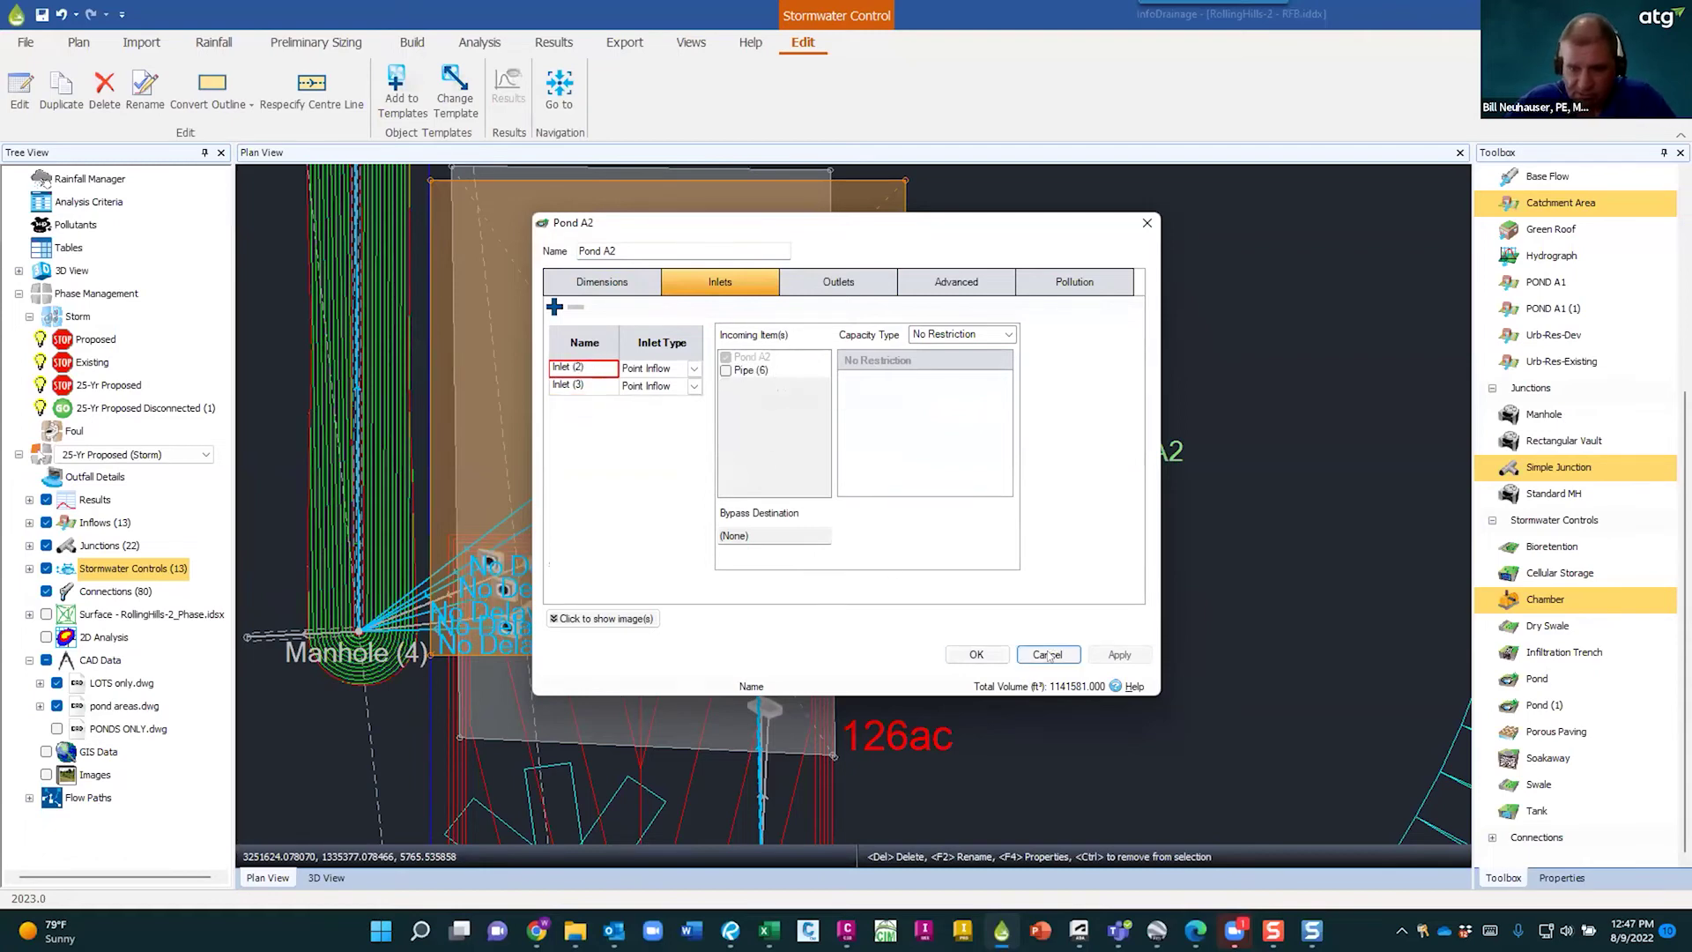
# - Step through each of Pond A2's five outlets, then cancel the dialog
pyautogui.click(837, 282)
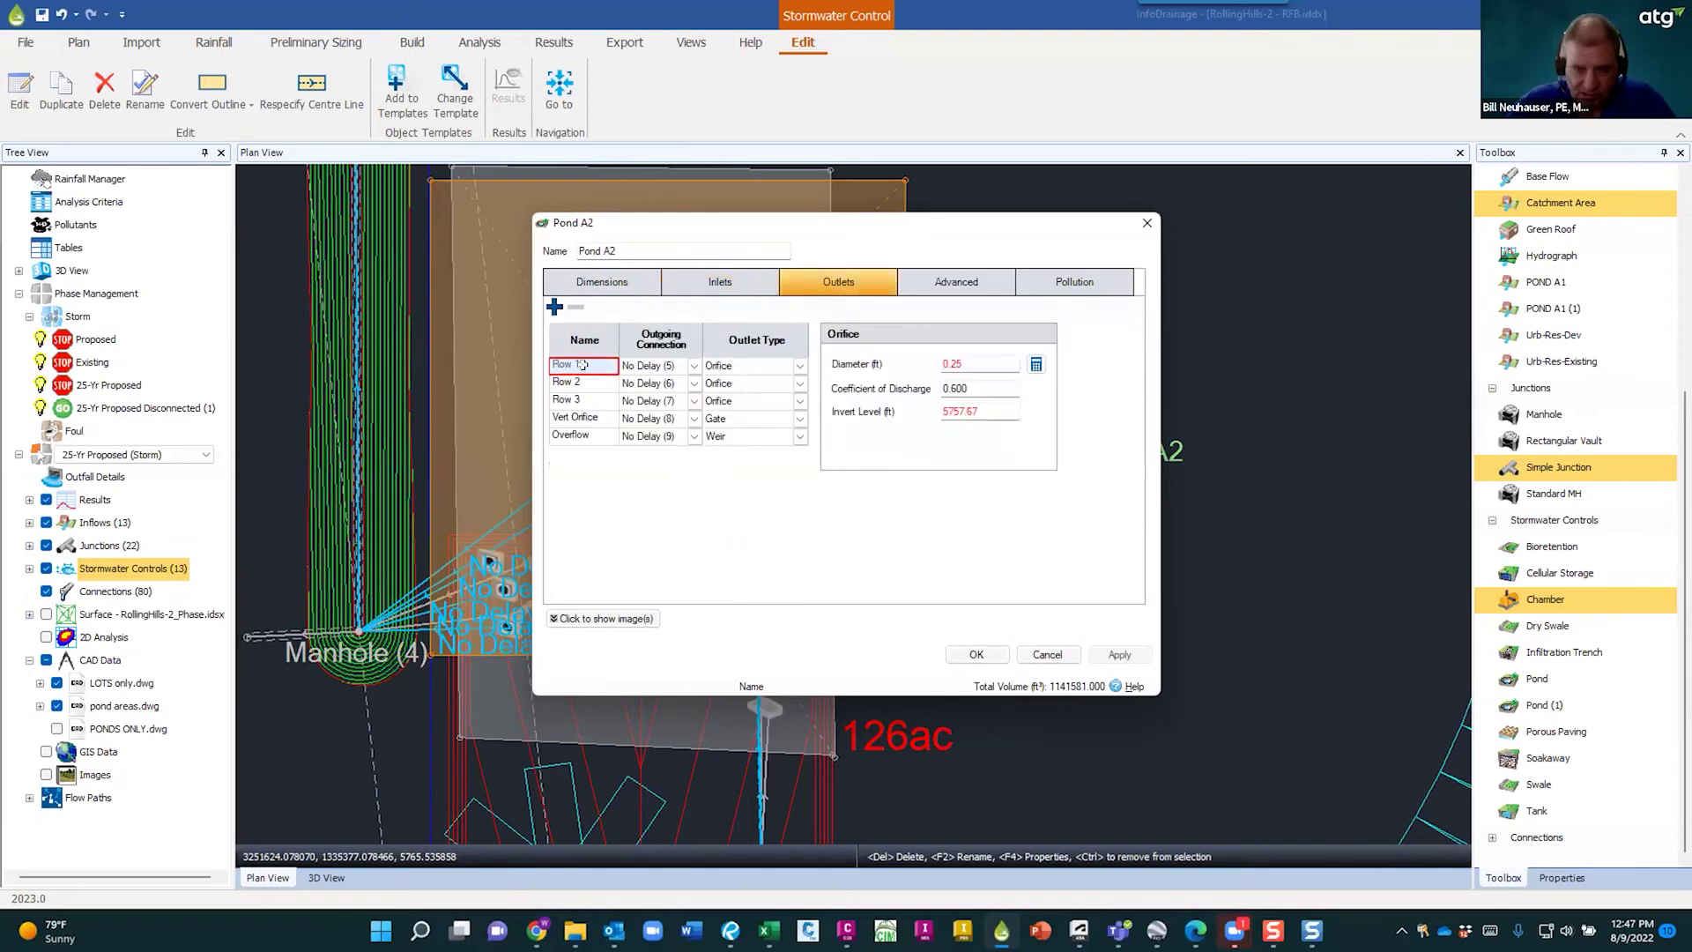
pyautogui.press('Down')
pyautogui.press('Down')
pyautogui.press('Down')
pyautogui.press('Down')
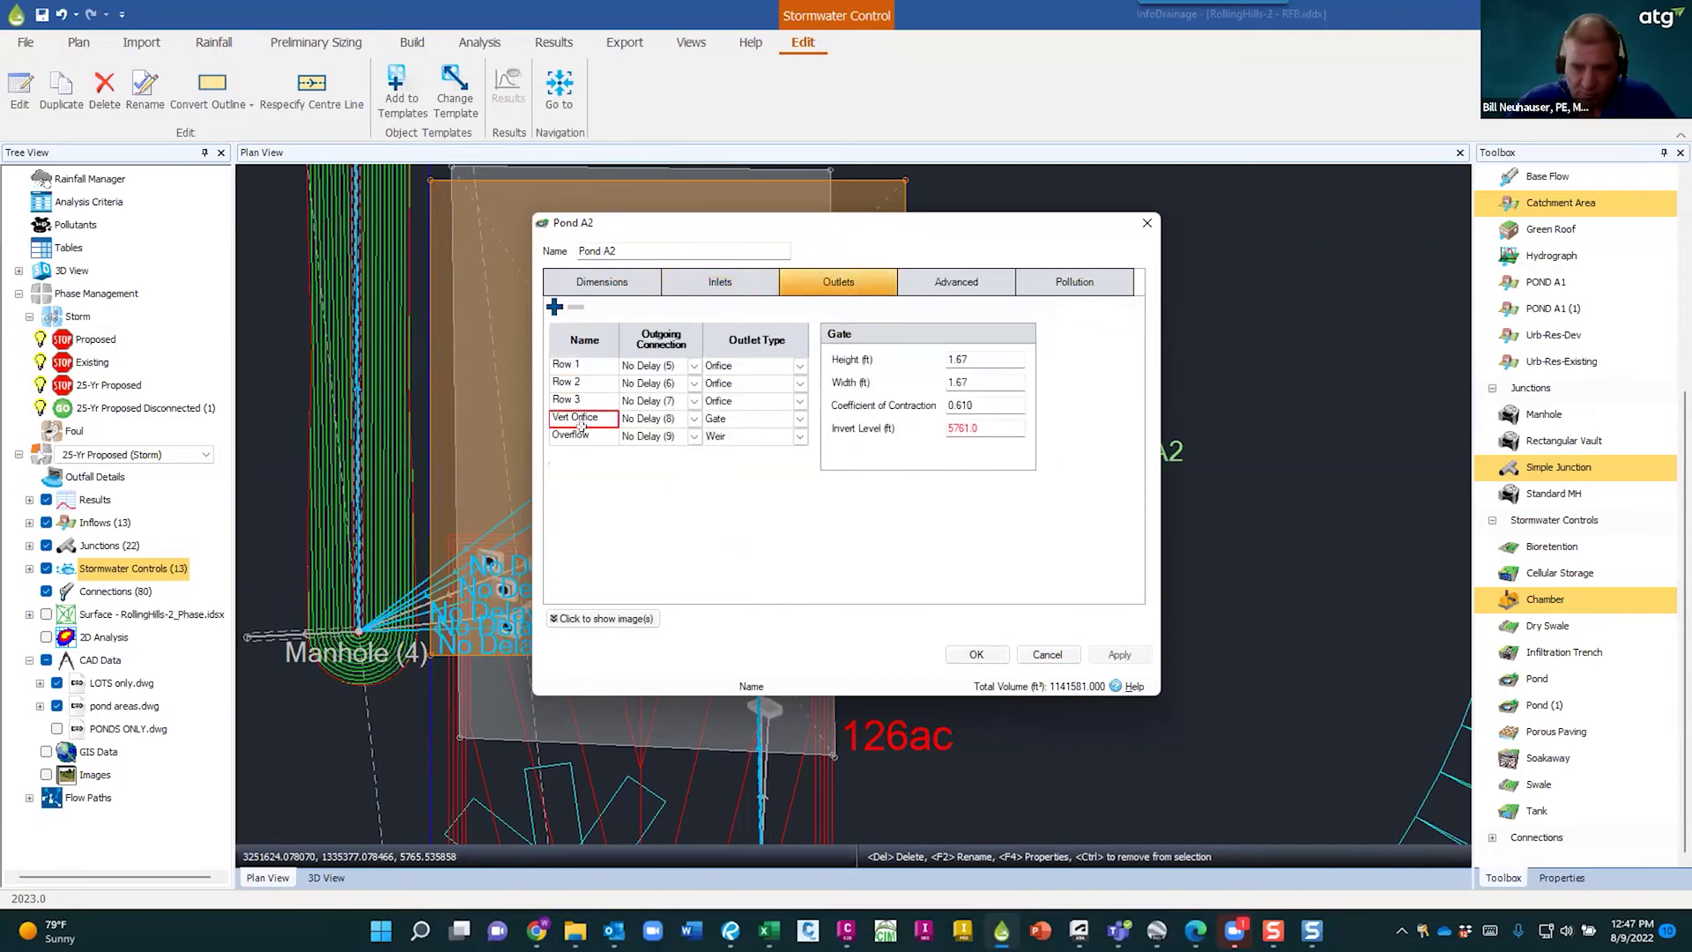
pyautogui.click(580, 366)
pyautogui.click(581, 383)
pyautogui.click(581, 400)
pyautogui.click(582, 418)
pyautogui.click(584, 435)
pyautogui.click(1046, 654)
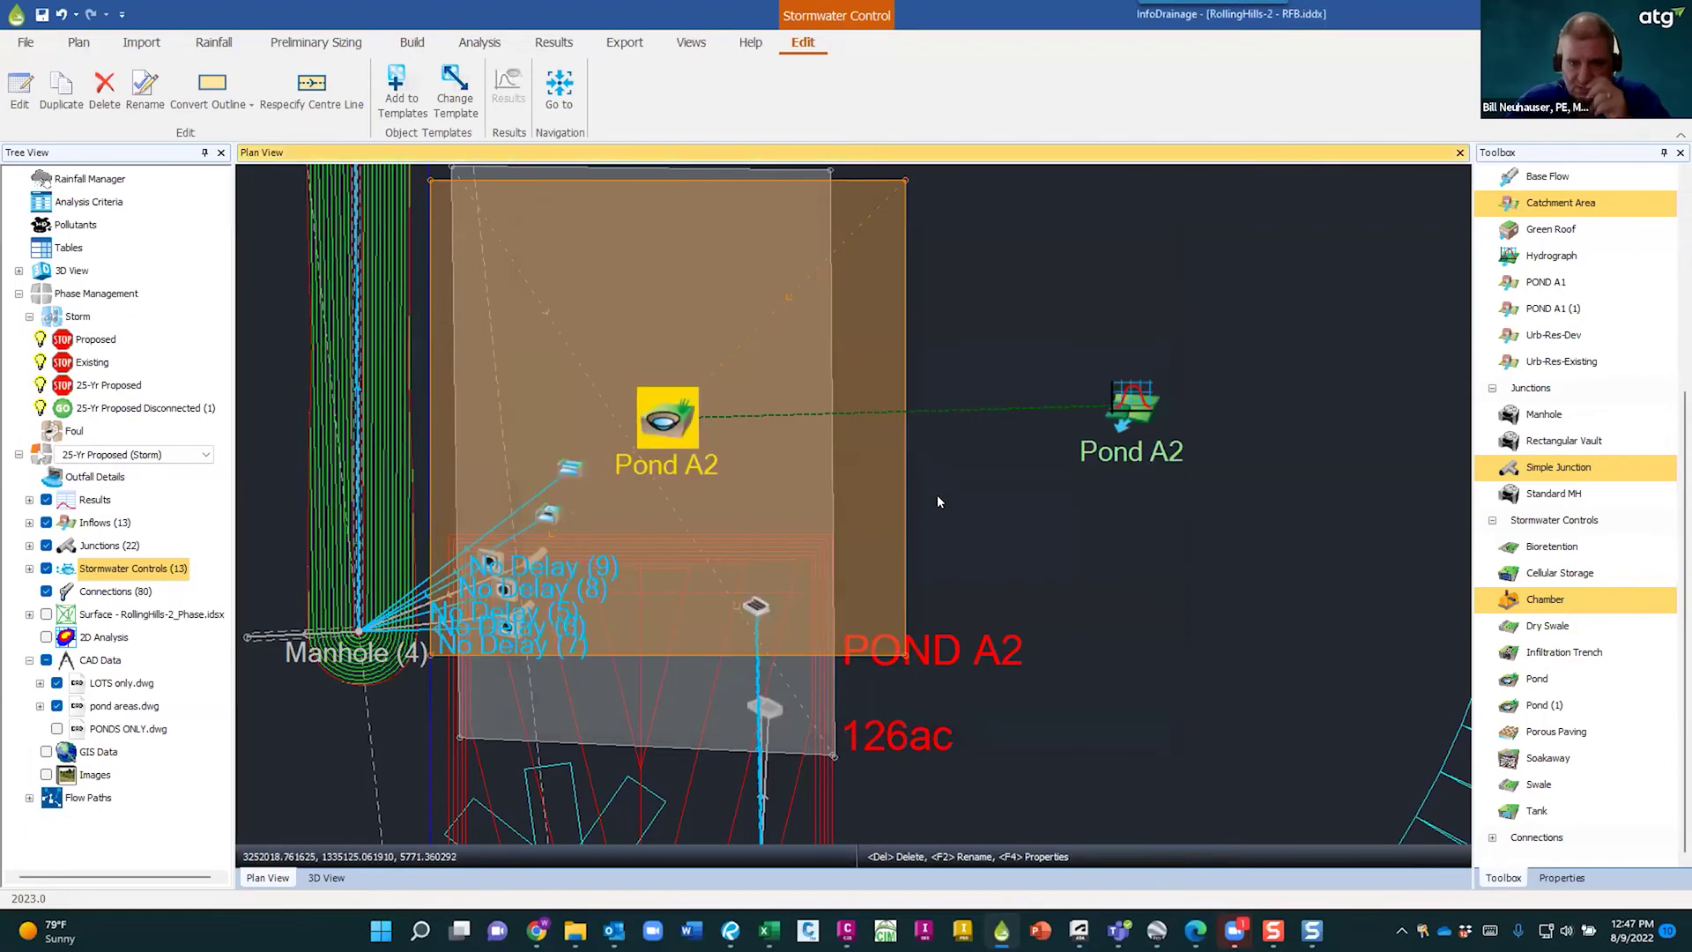
# - Deselect Pond A2 and pan over the grey pond shapes across the subdivision
pyautogui.click(969, 506)
pyautogui.scroll(-8, 980, 511)
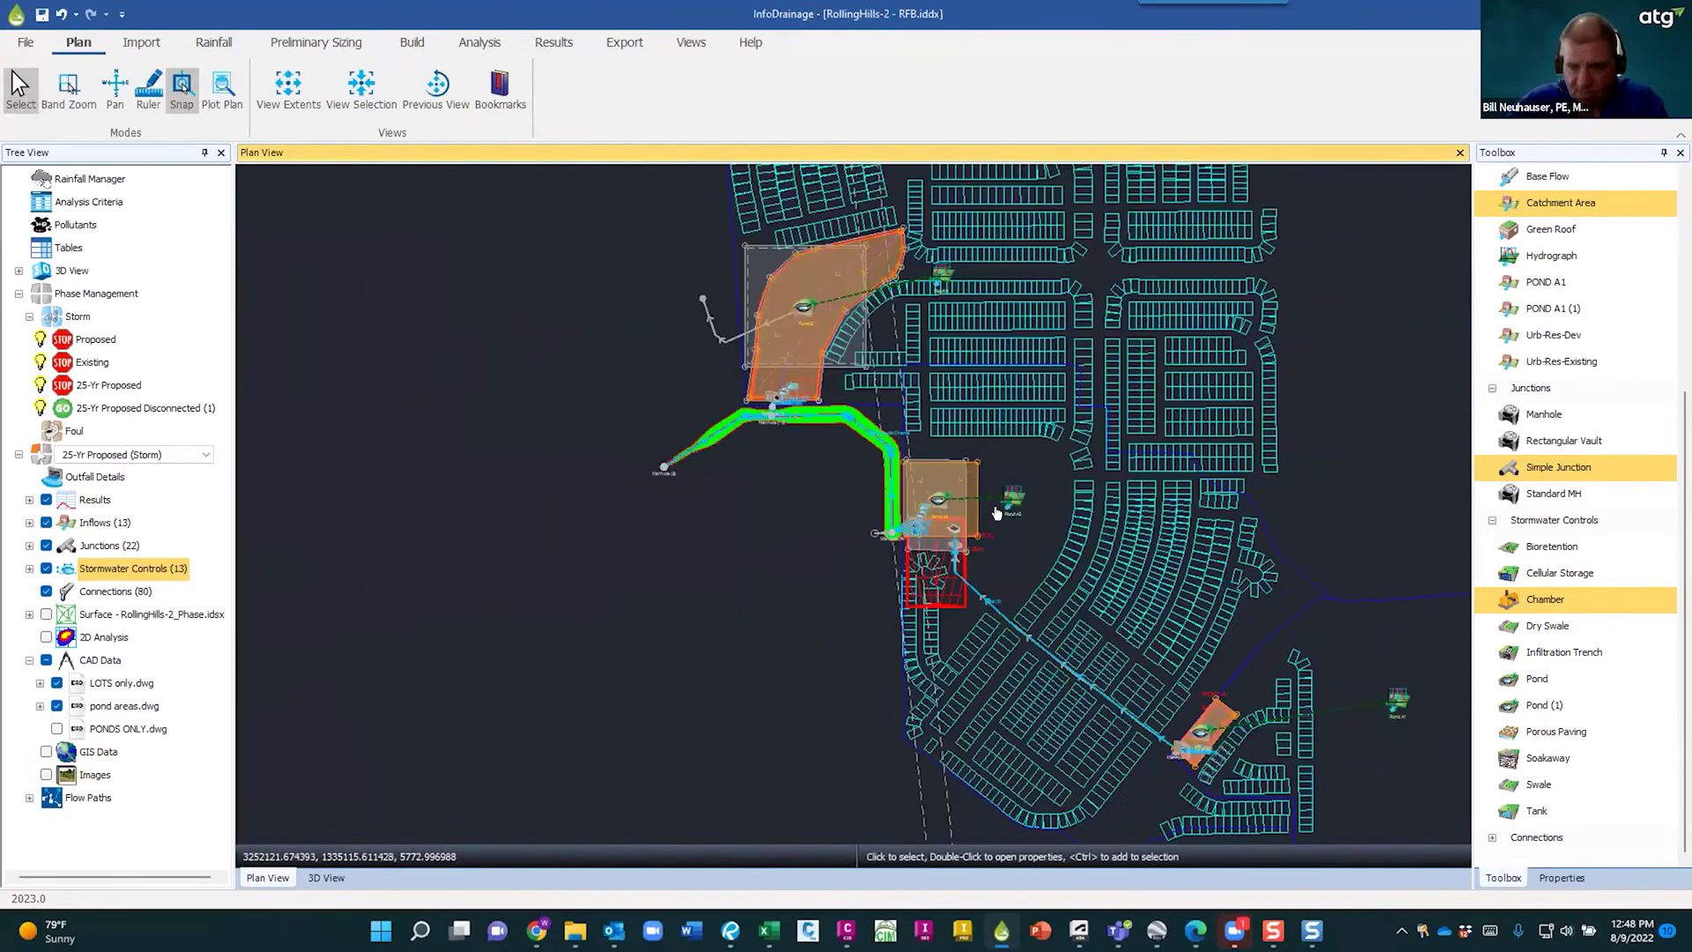
pyautogui.scroll(-2, 1036, 518)
pyautogui.moveTo(1132, 530); pyautogui.dragTo(668, 632, button='middle')
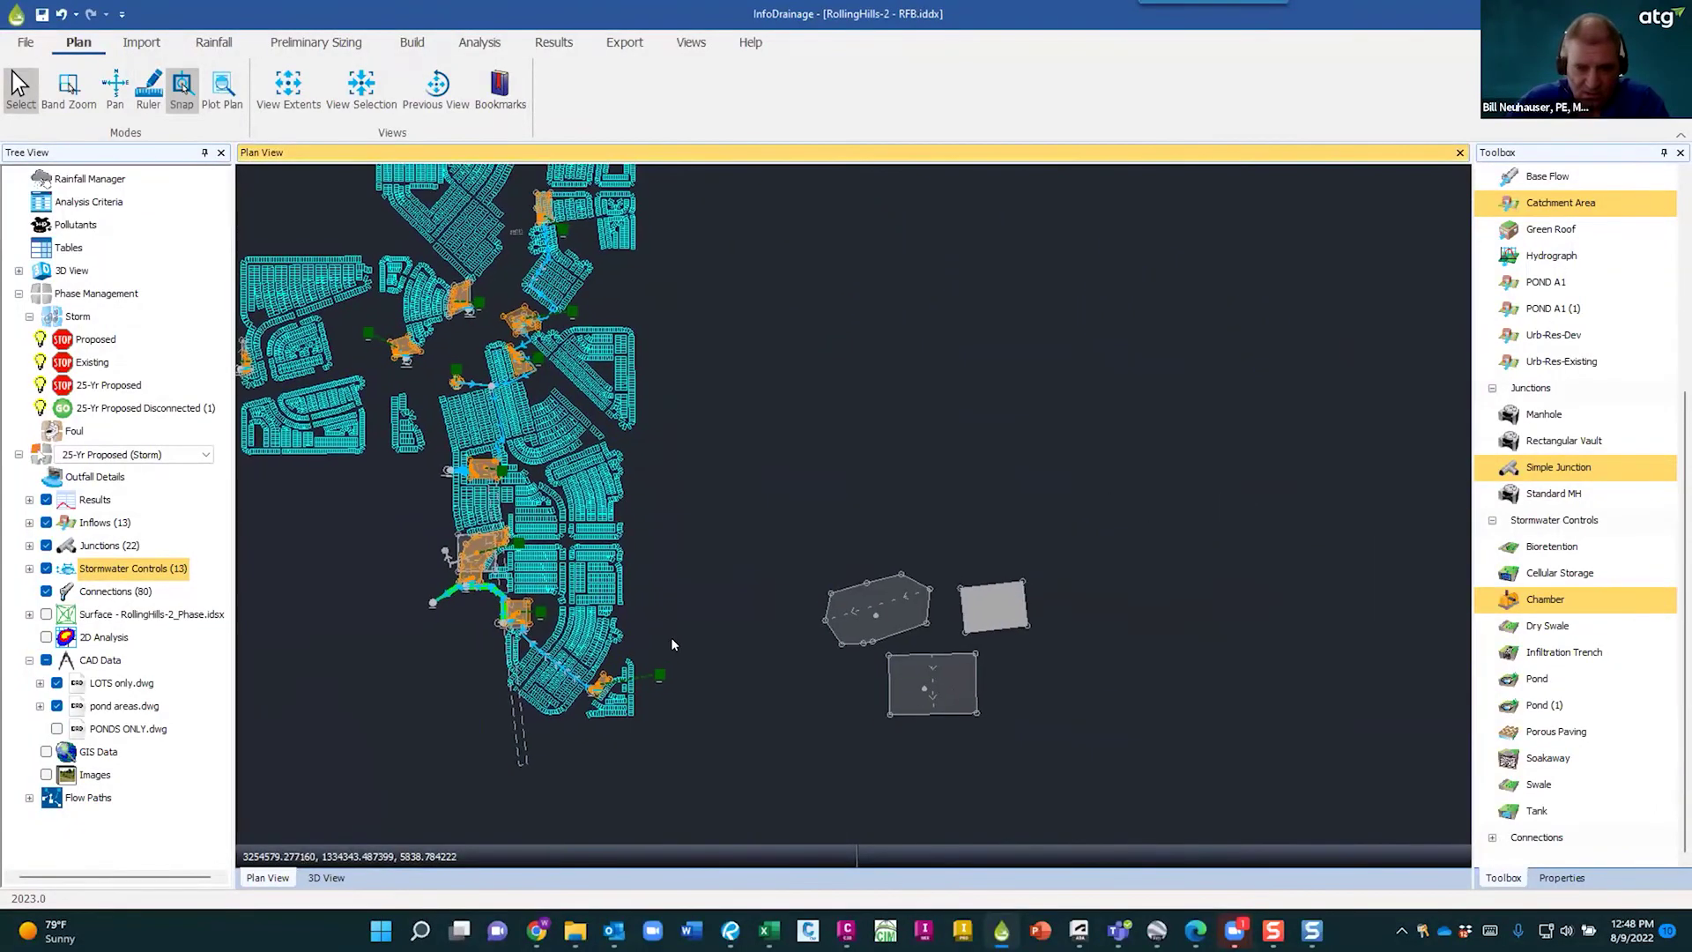
pyautogui.scroll(3, 667, 632)
pyautogui.moveTo(743, 710); pyautogui.dragTo(1019, 622, button='middle')
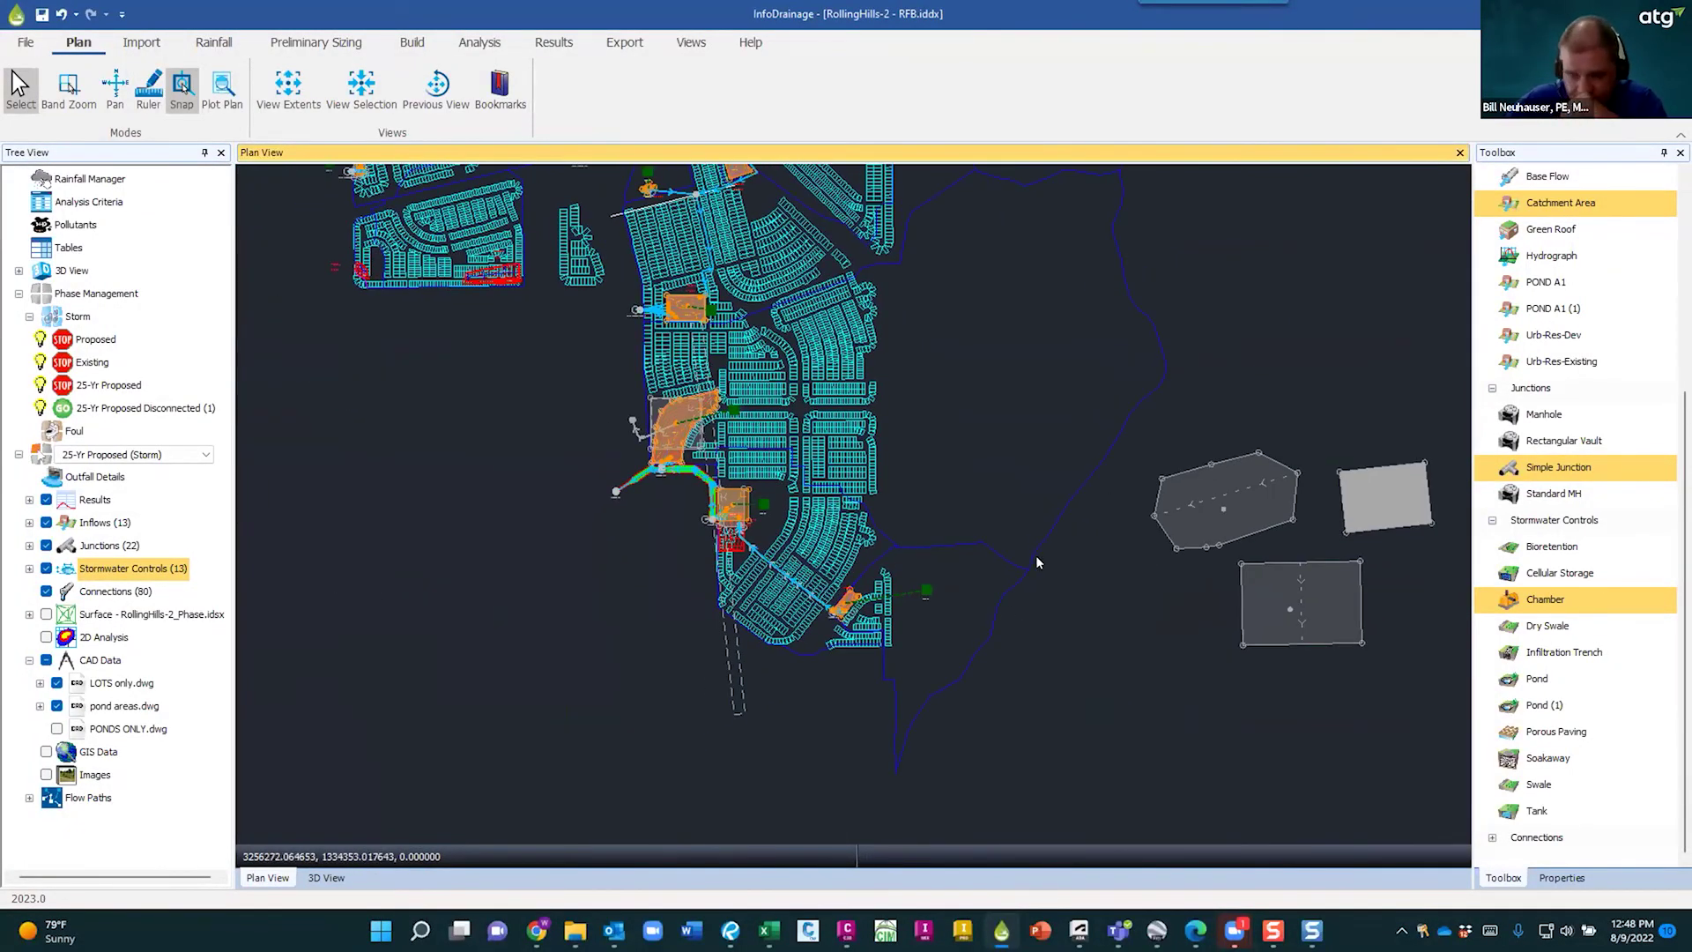
pyautogui.scroll(2, 807, 632)
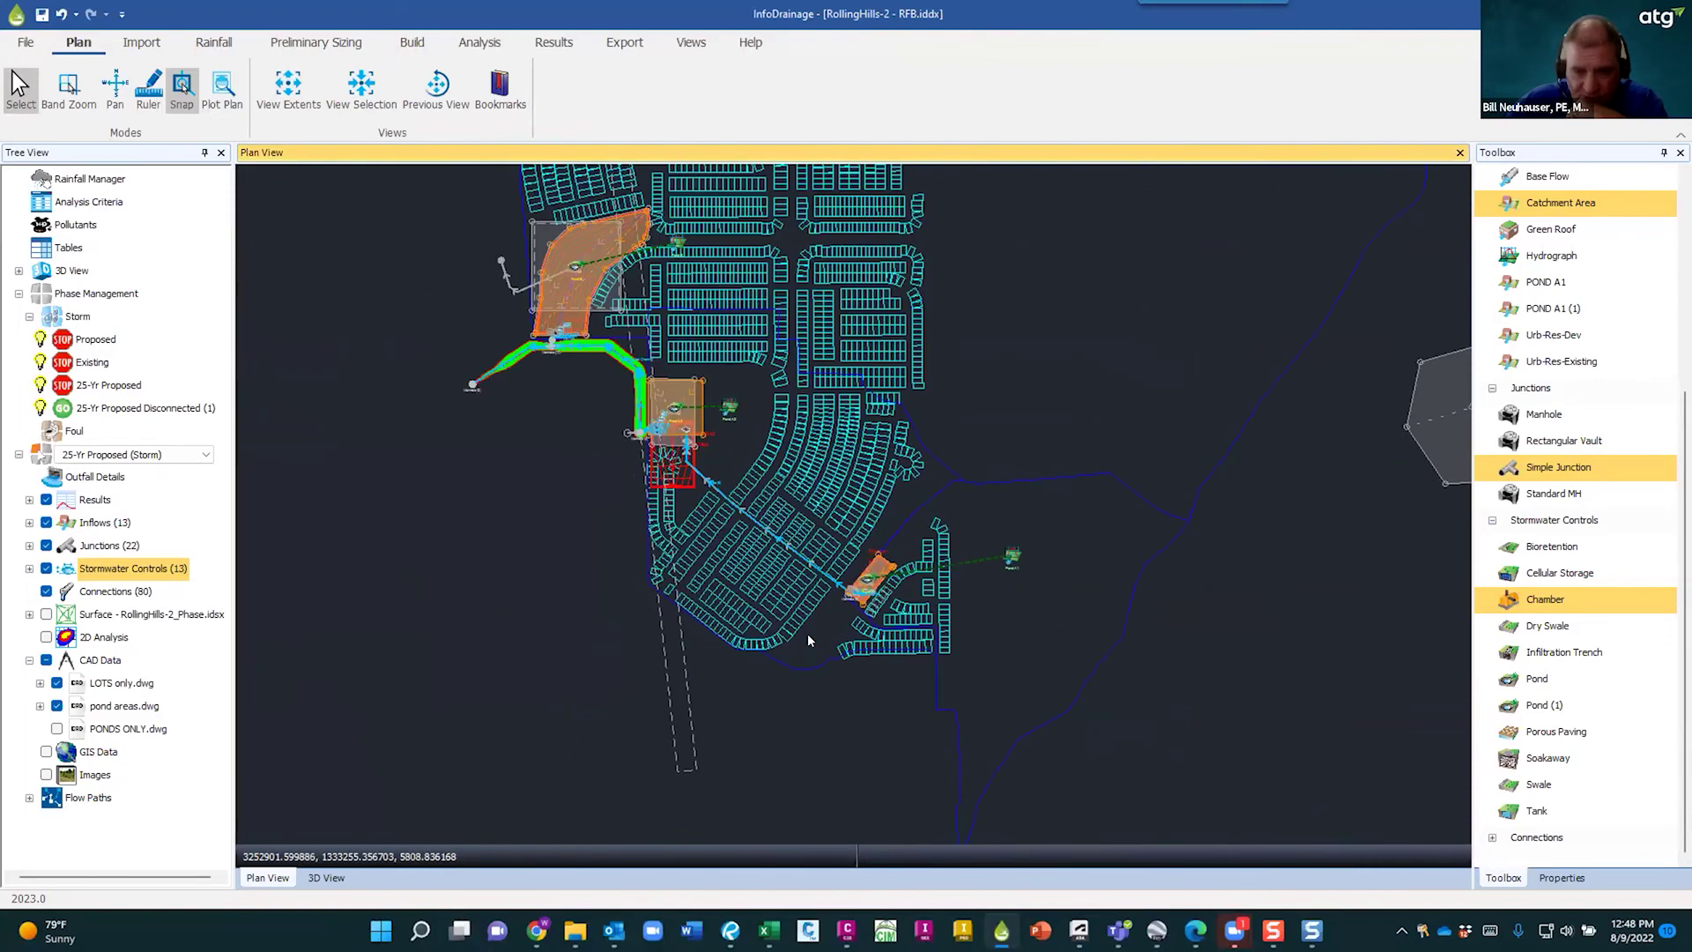
pyautogui.scroll(3, 839, 621)
pyautogui.scroll(4, 908, 606)
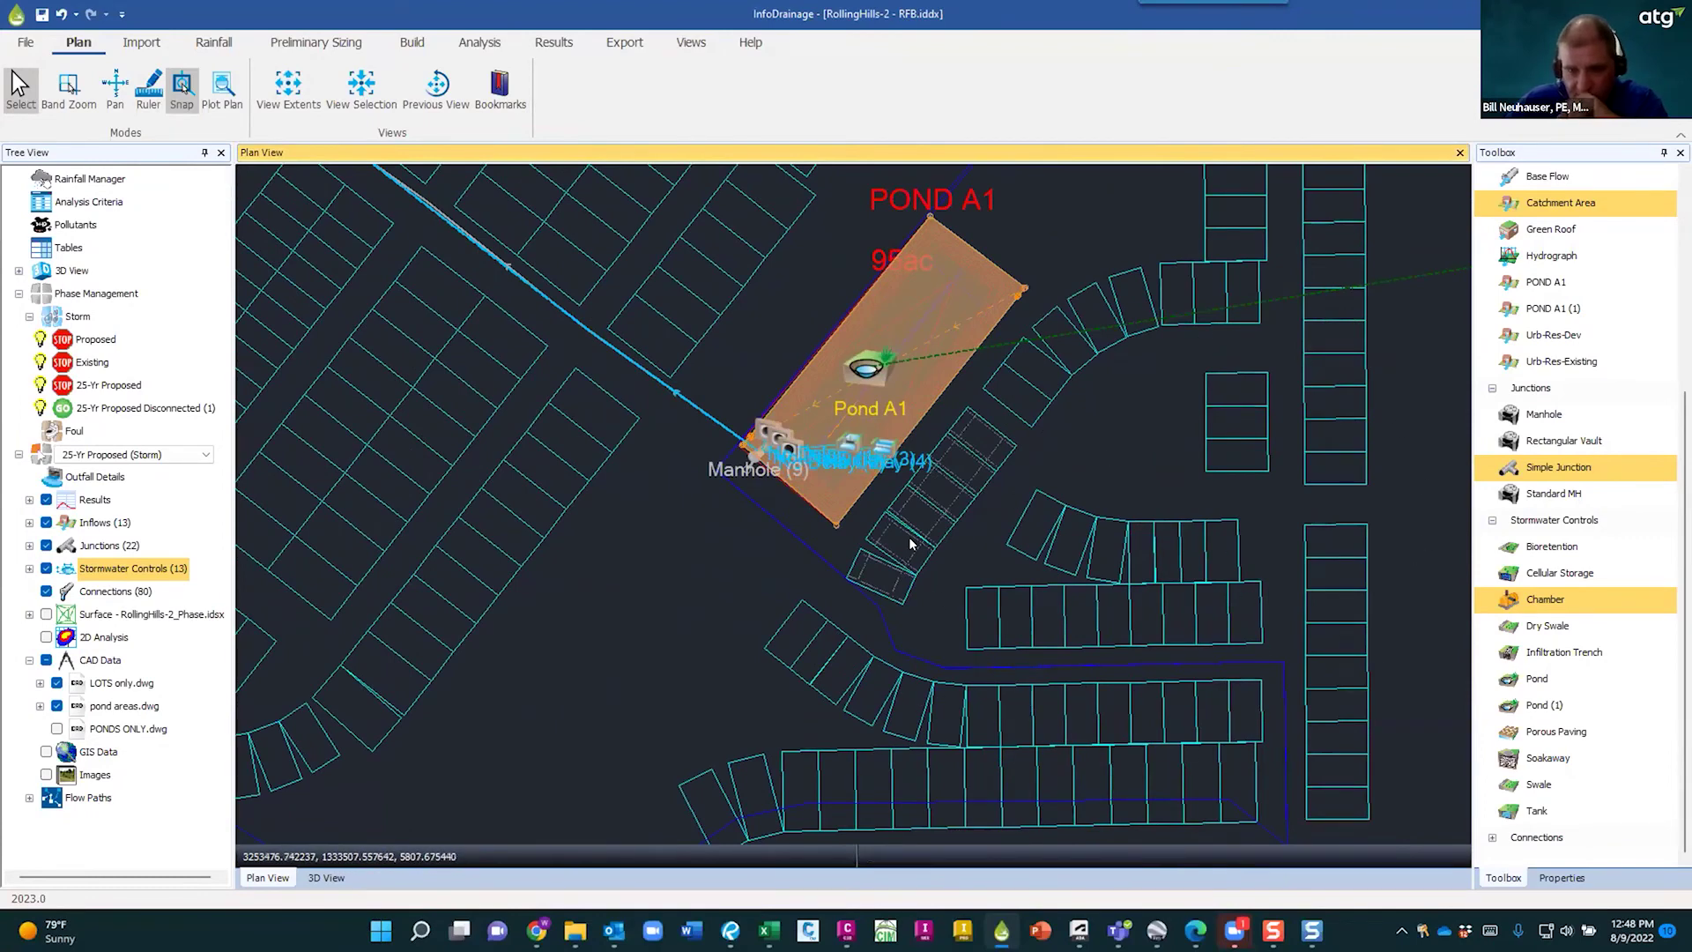
pyautogui.scroll(-6, 854, 568)
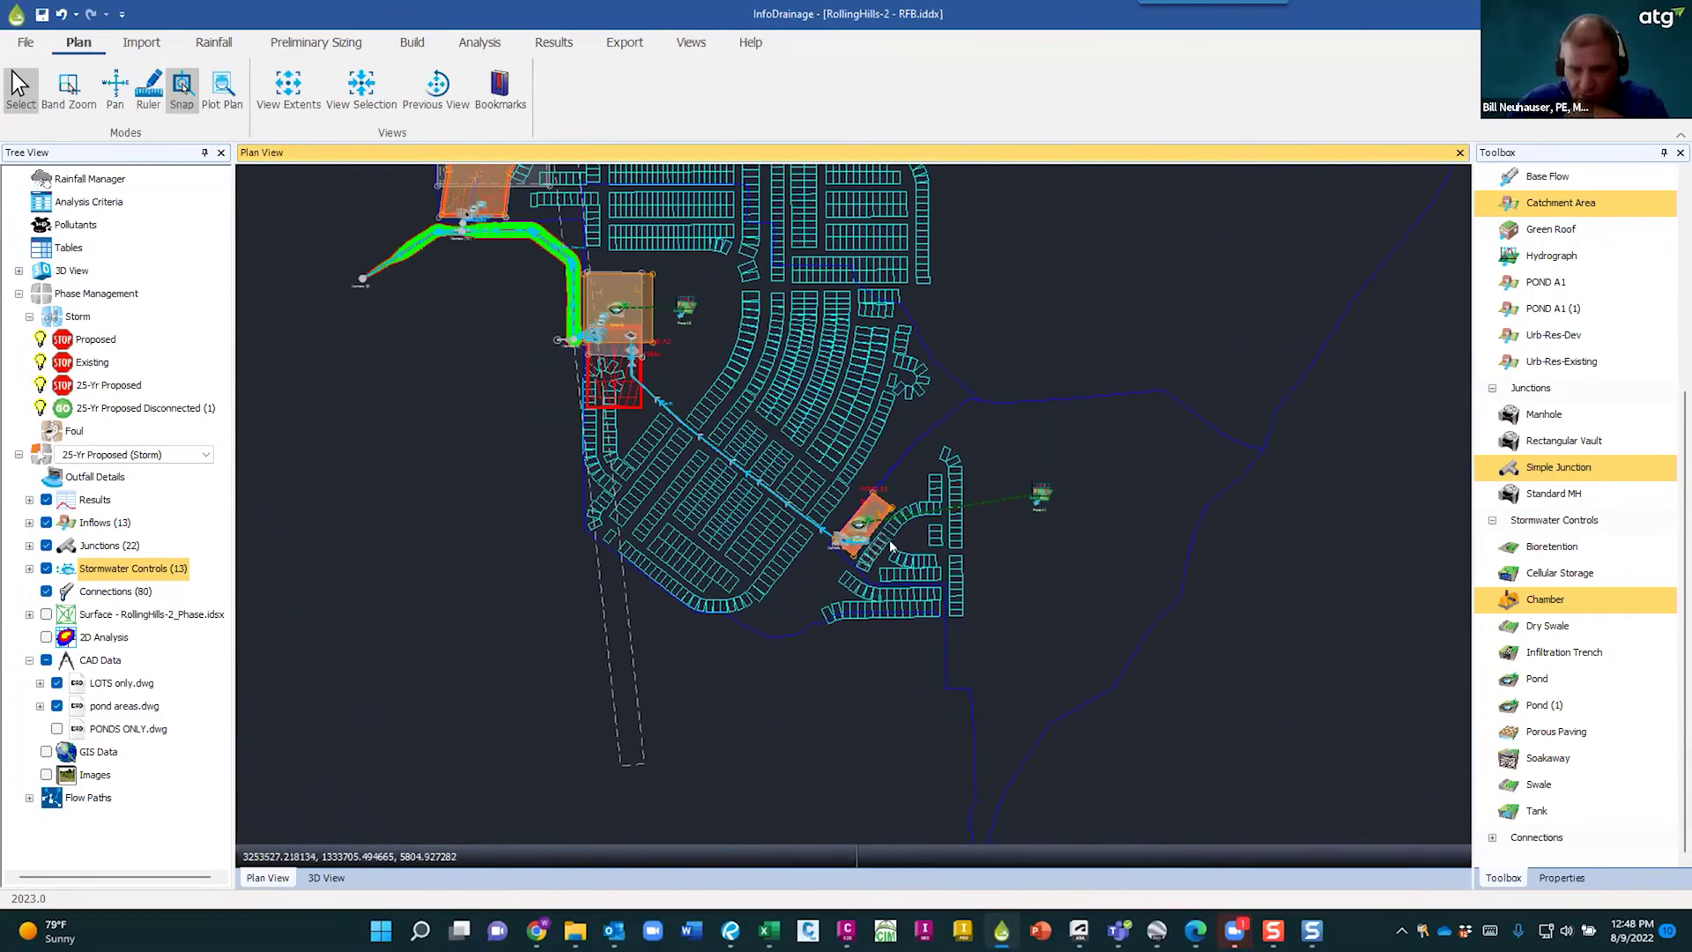
pyautogui.scroll(2, 924, 544)
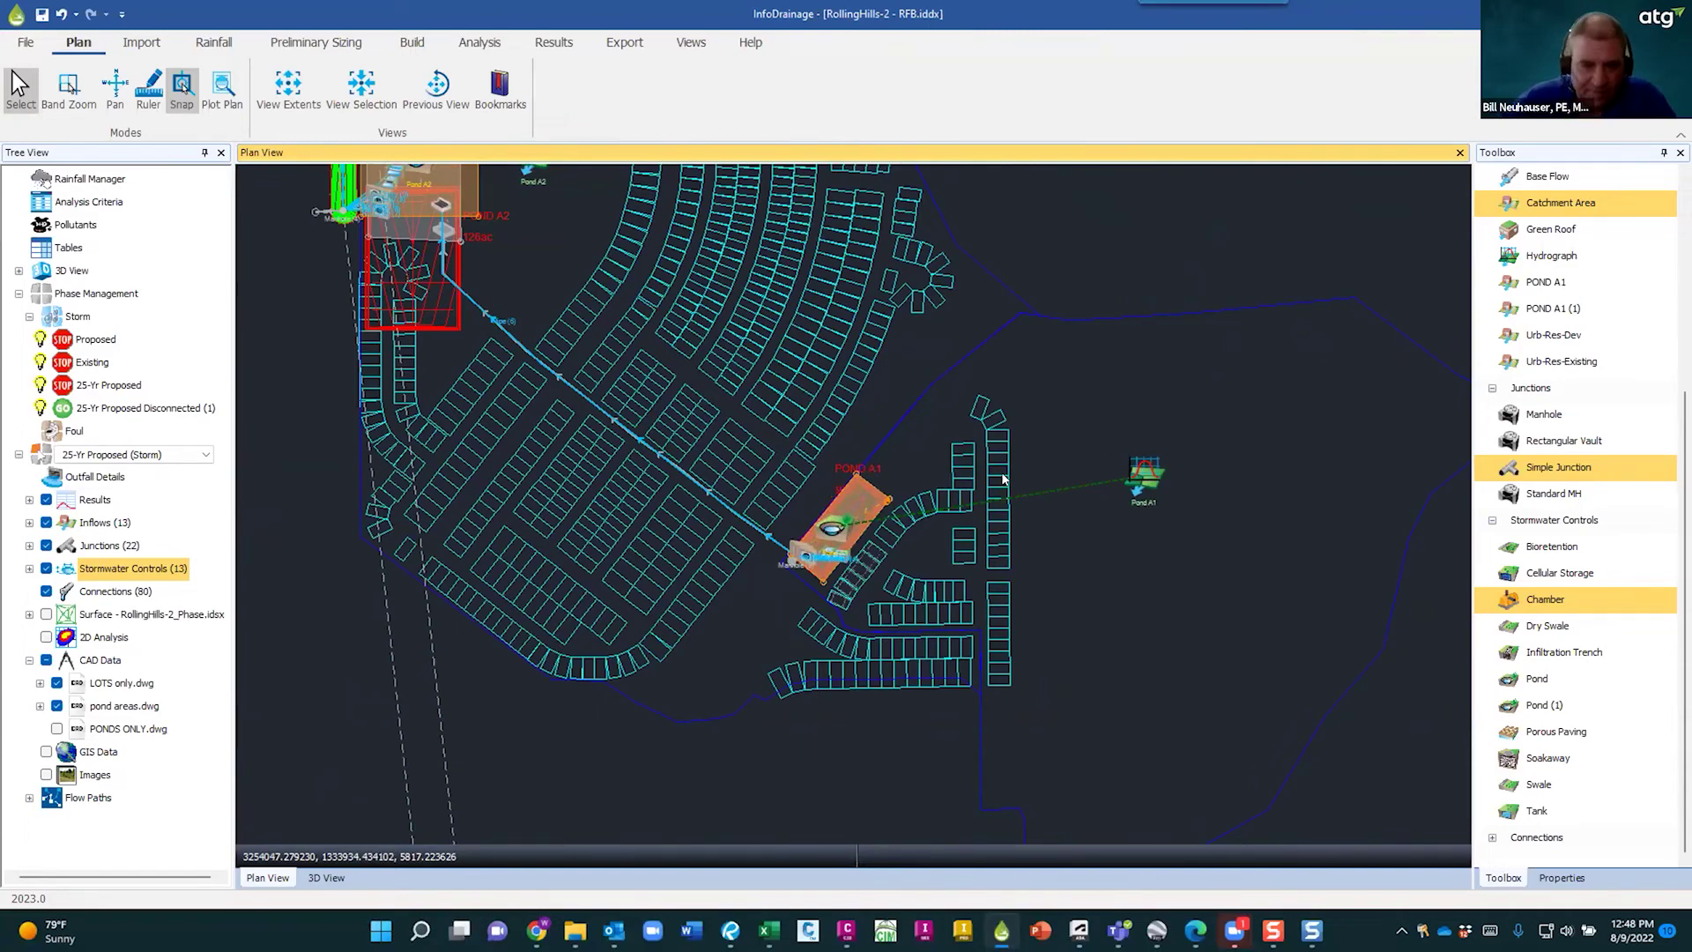
pyautogui.scroll(-5, 982, 491)
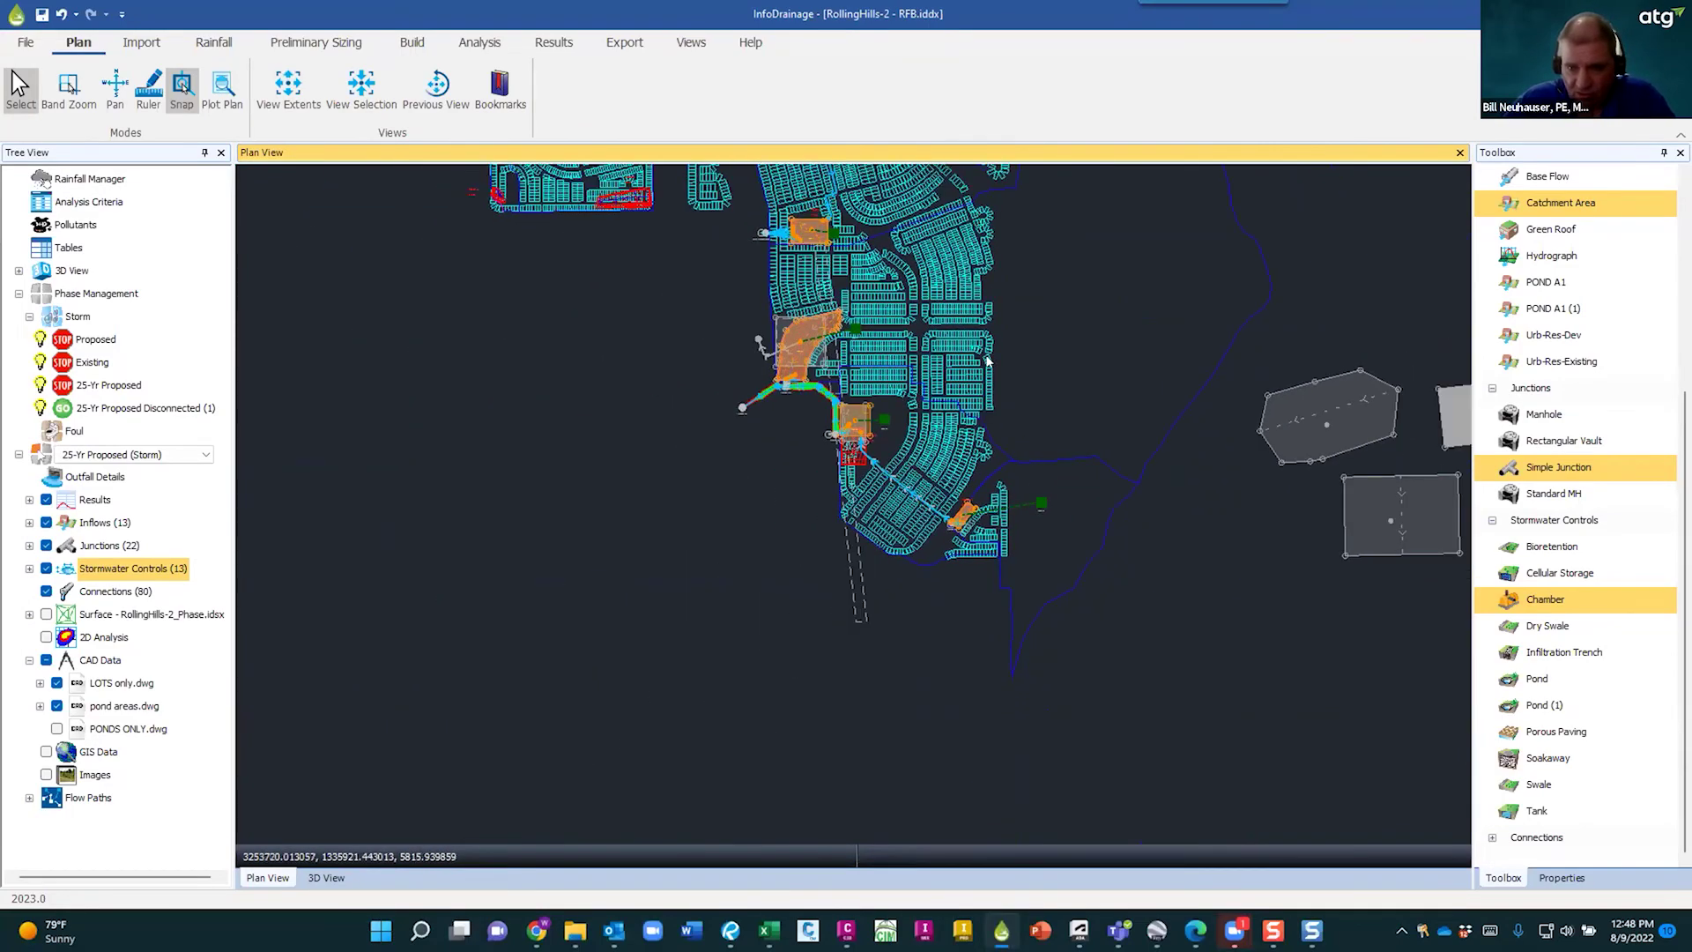
# - Survey the northern lots and lower ponds, then bring up PowerPoint's start screen
pyautogui.moveTo(1044, 302)
pyautogui.mouseDown(button='middle')
pyautogui.moveTo(1027, 494)
pyautogui.moveTo(927, 624)
pyautogui.mouseUp(button='middle')
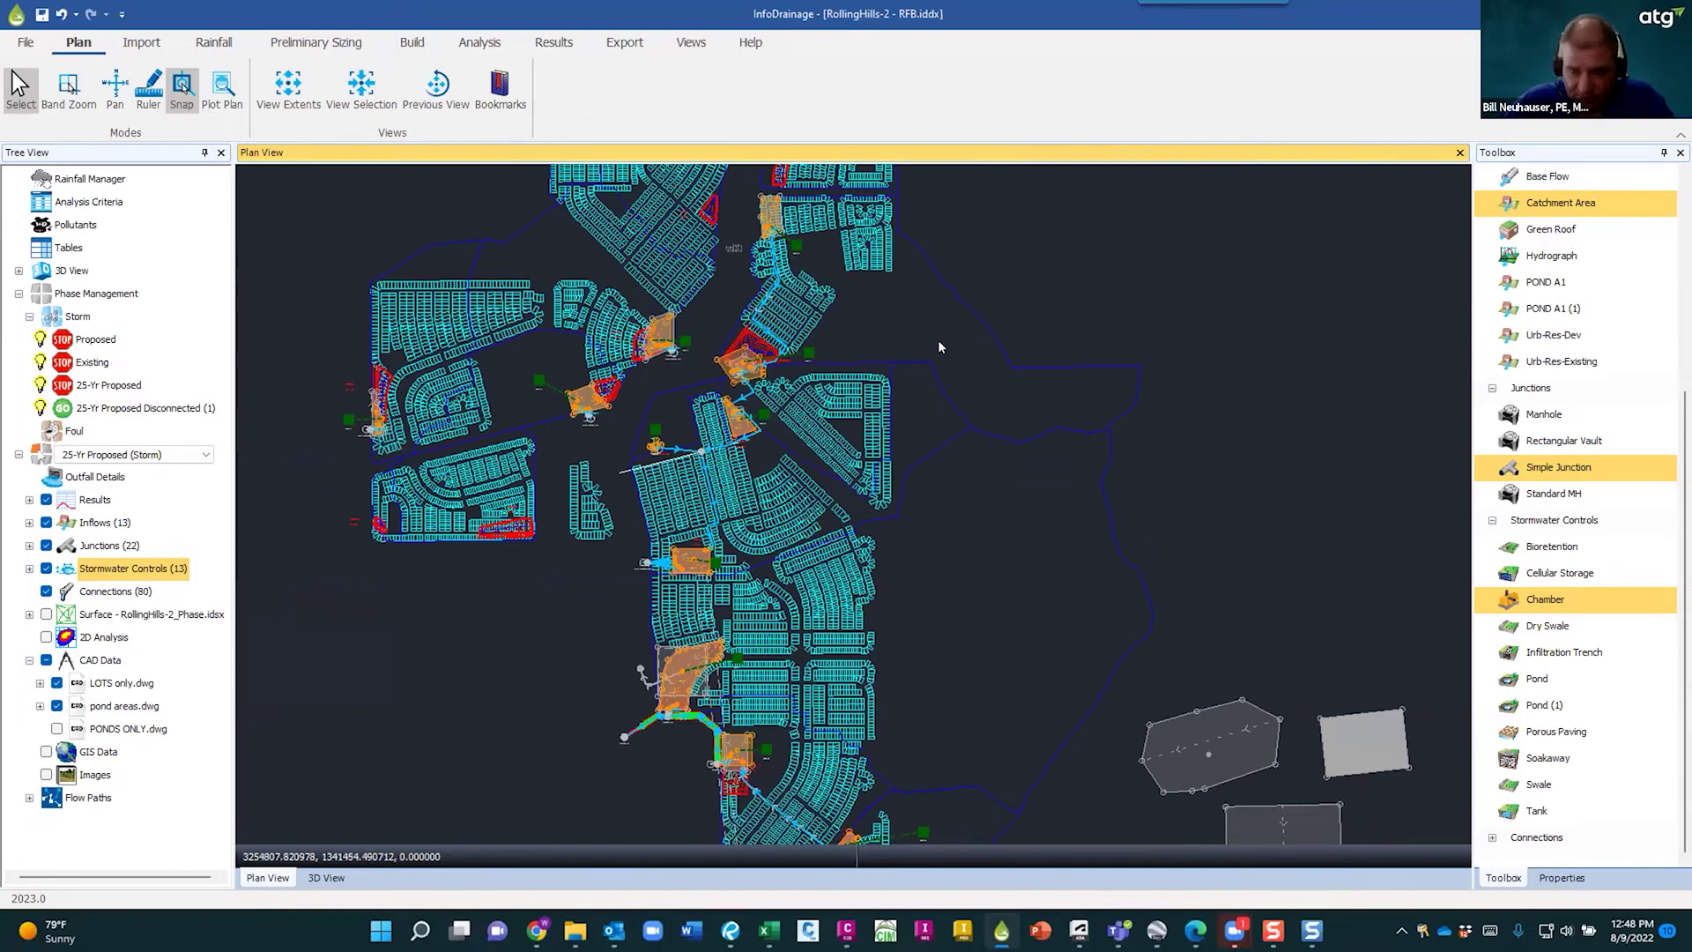
pyautogui.scroll(-1, 939, 347)
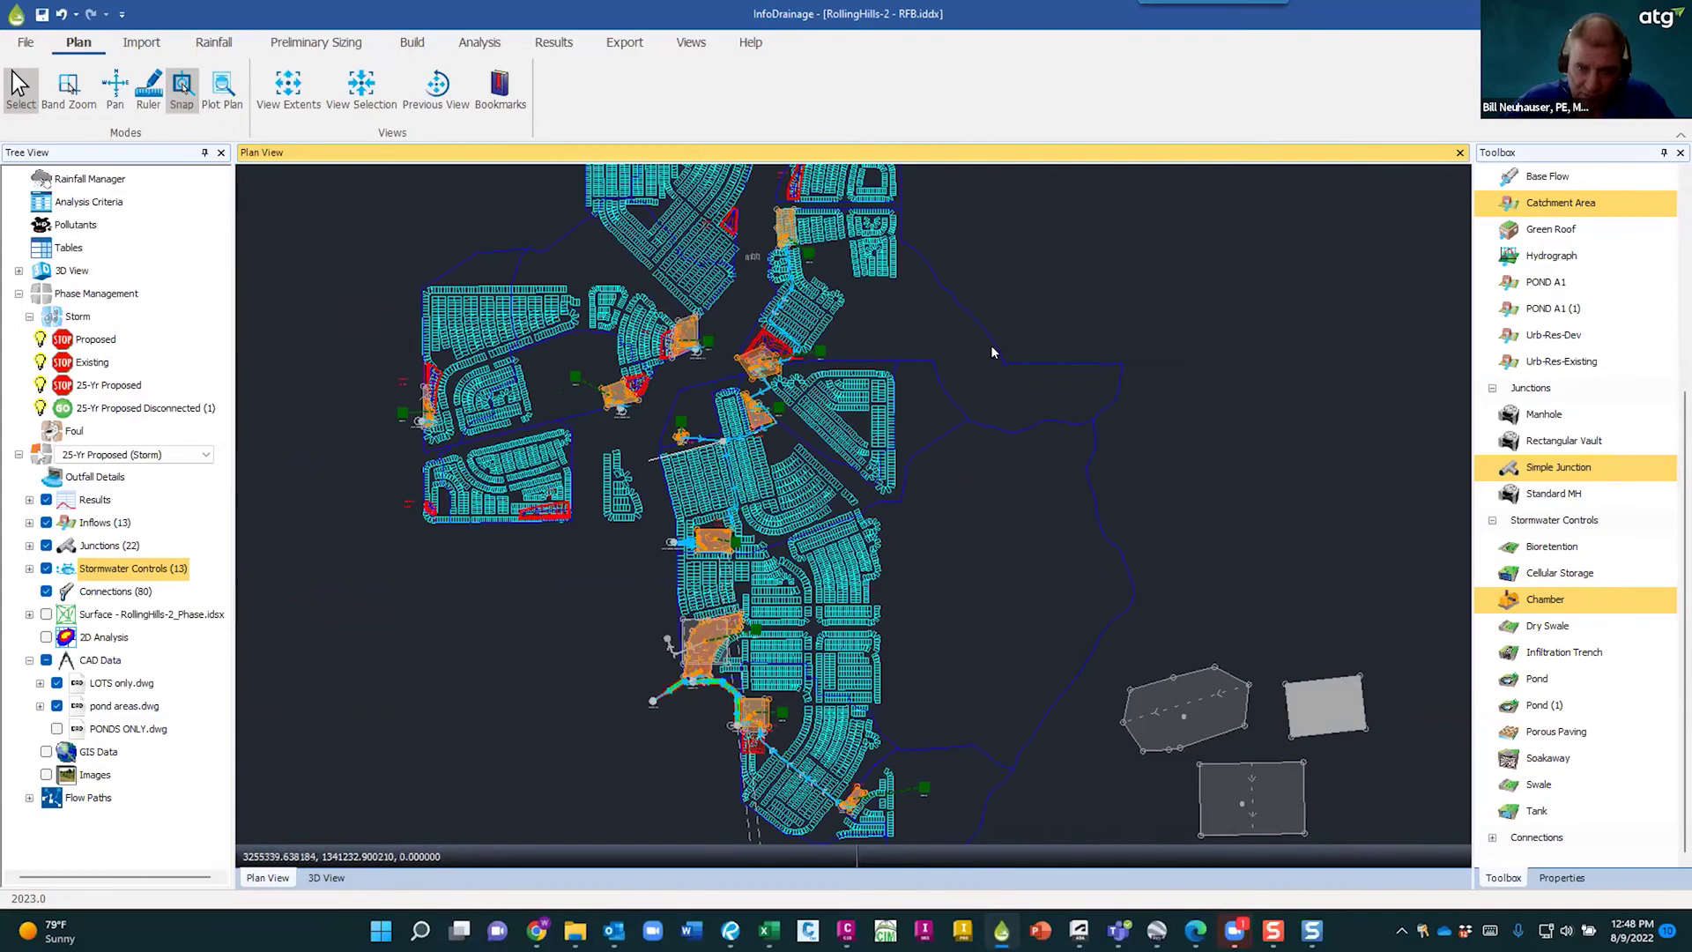
pyautogui.scroll(-2, 992, 352)
pyautogui.scroll(3, 1022, 356)
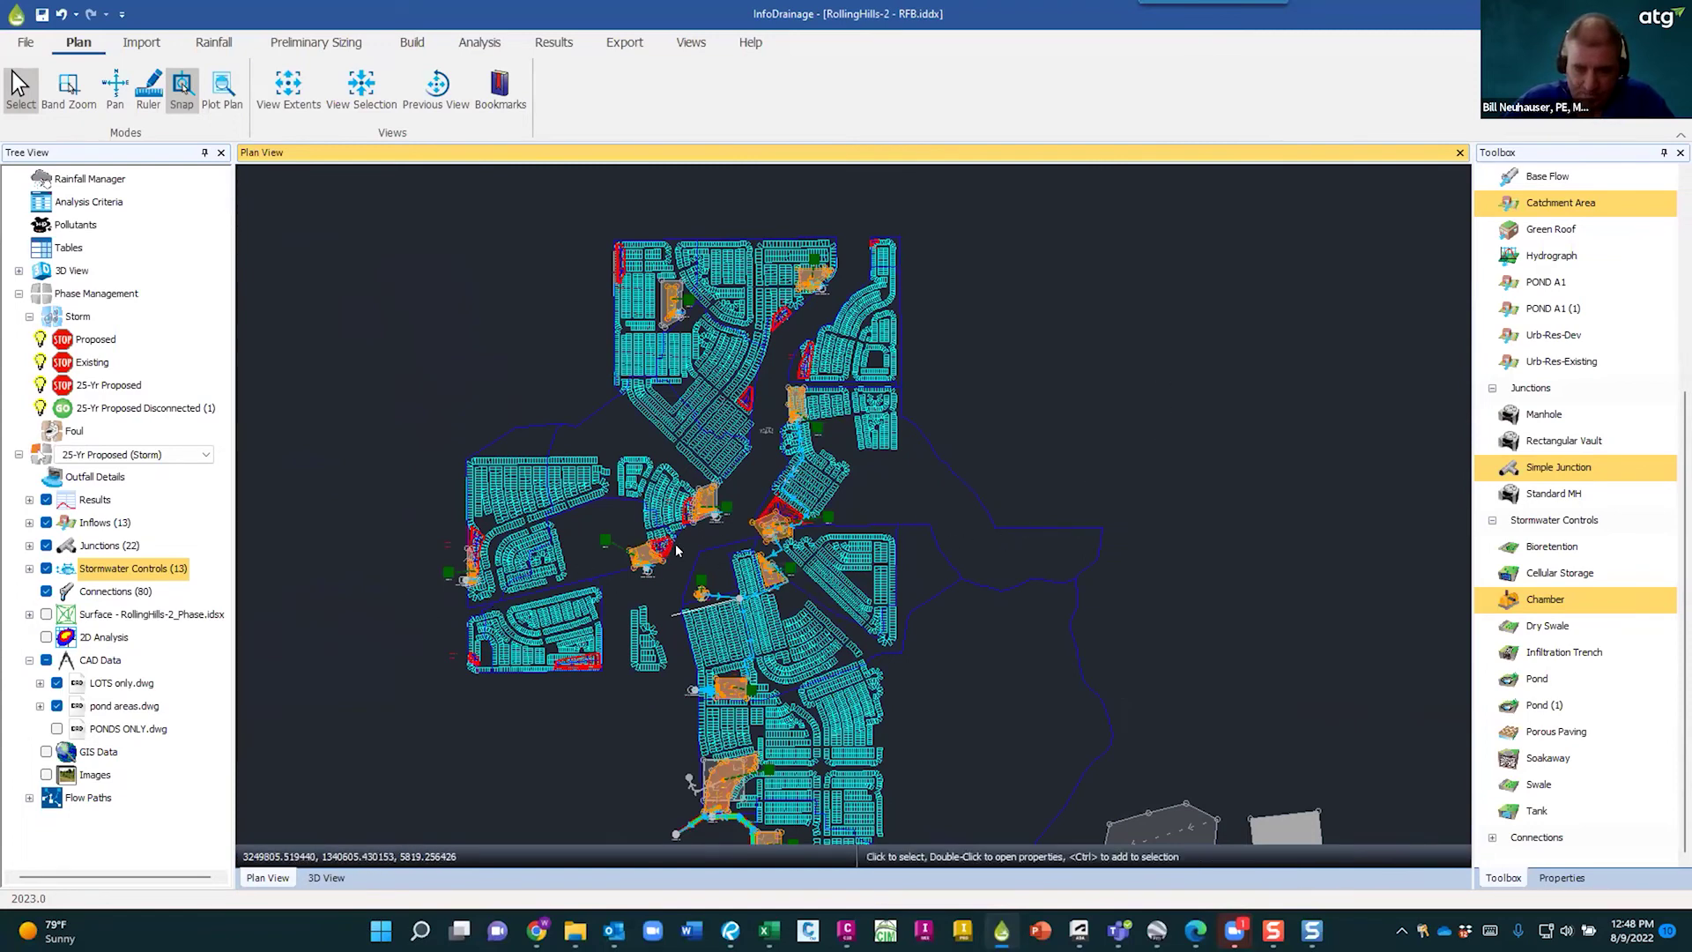
pyautogui.scroll(-2, 929, 495)
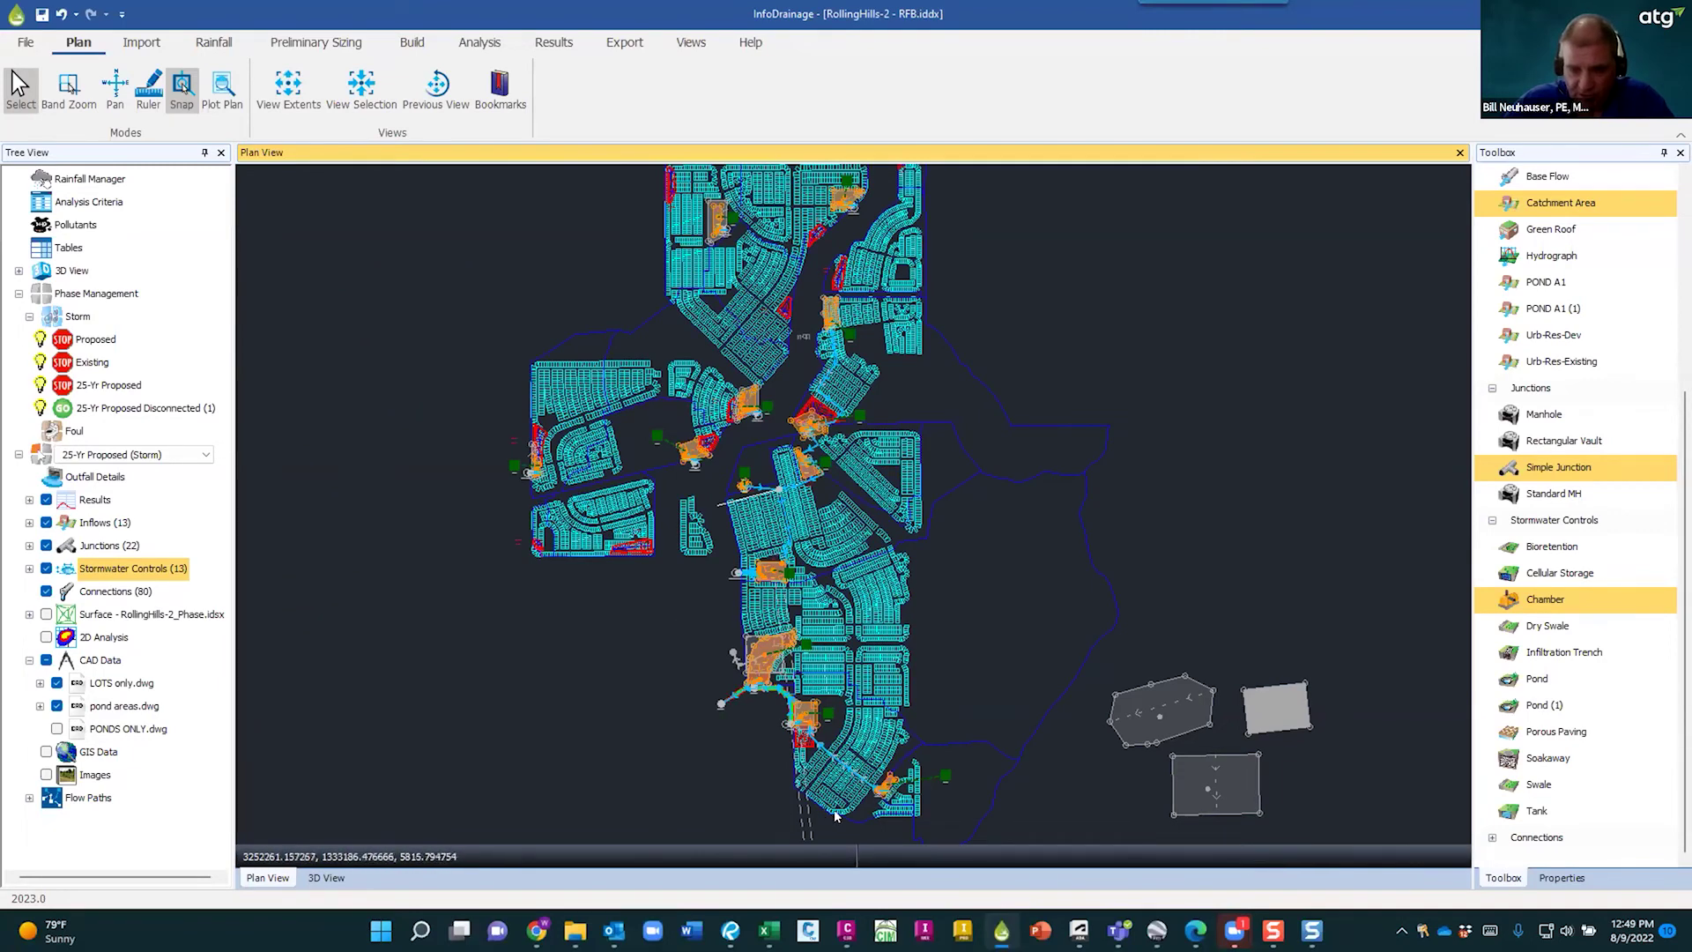
pyautogui.scroll(3, 851, 822)
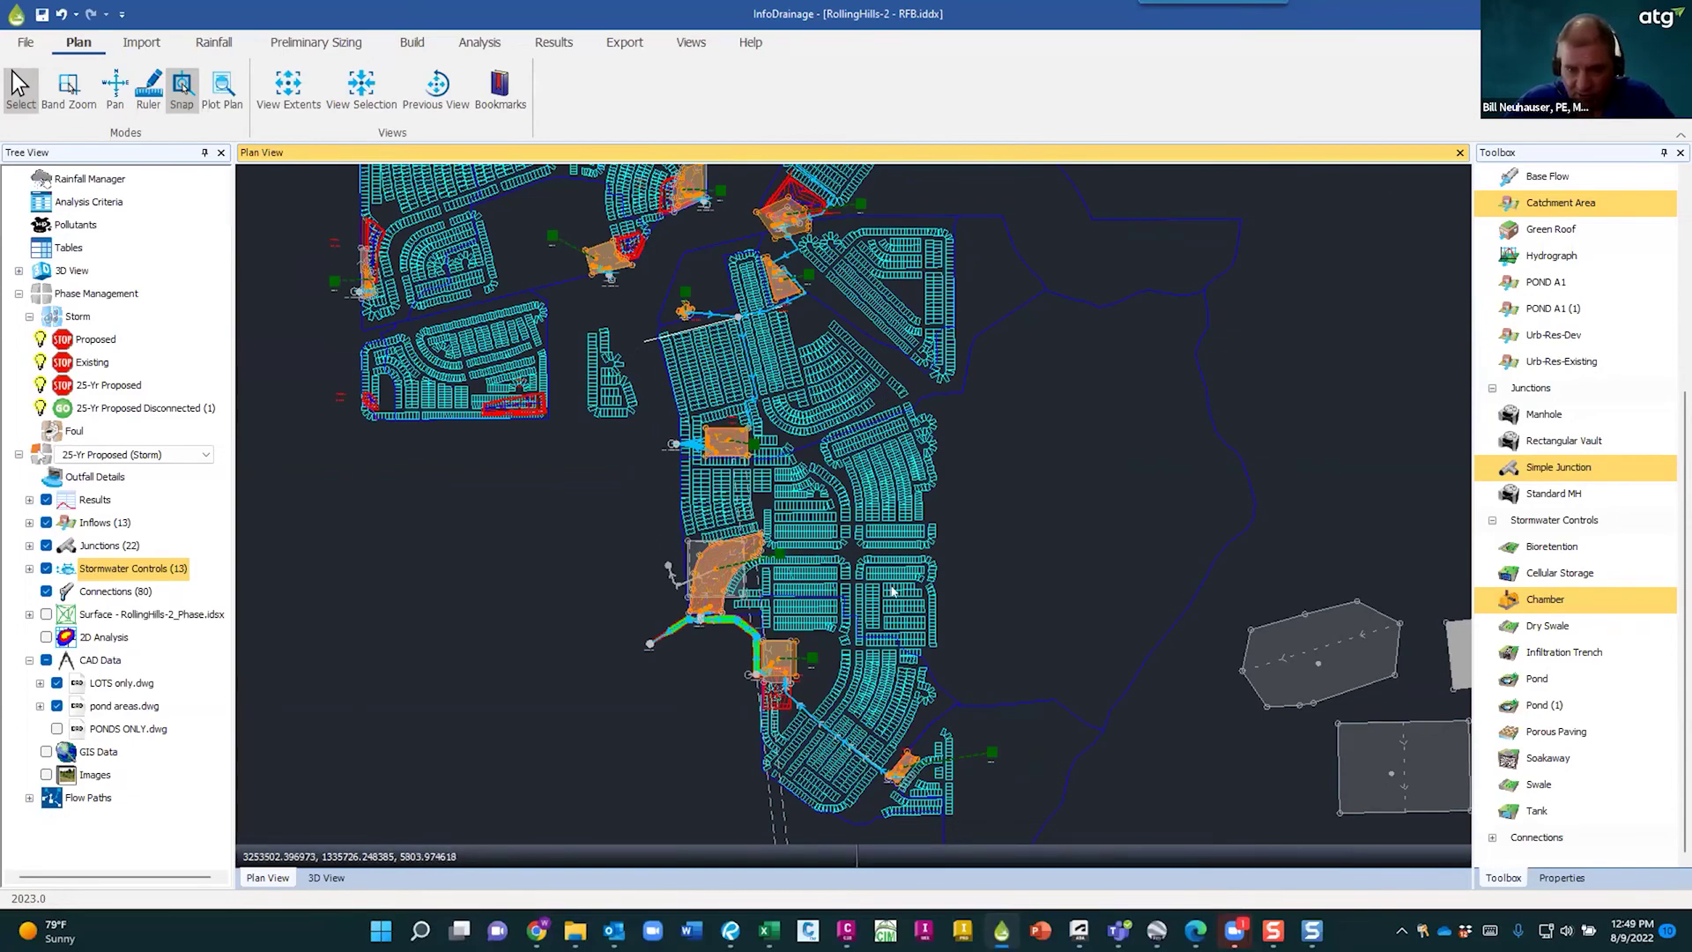
pyautogui.scroll(-2, 775, 564)
pyautogui.scroll(5, 839, 660)
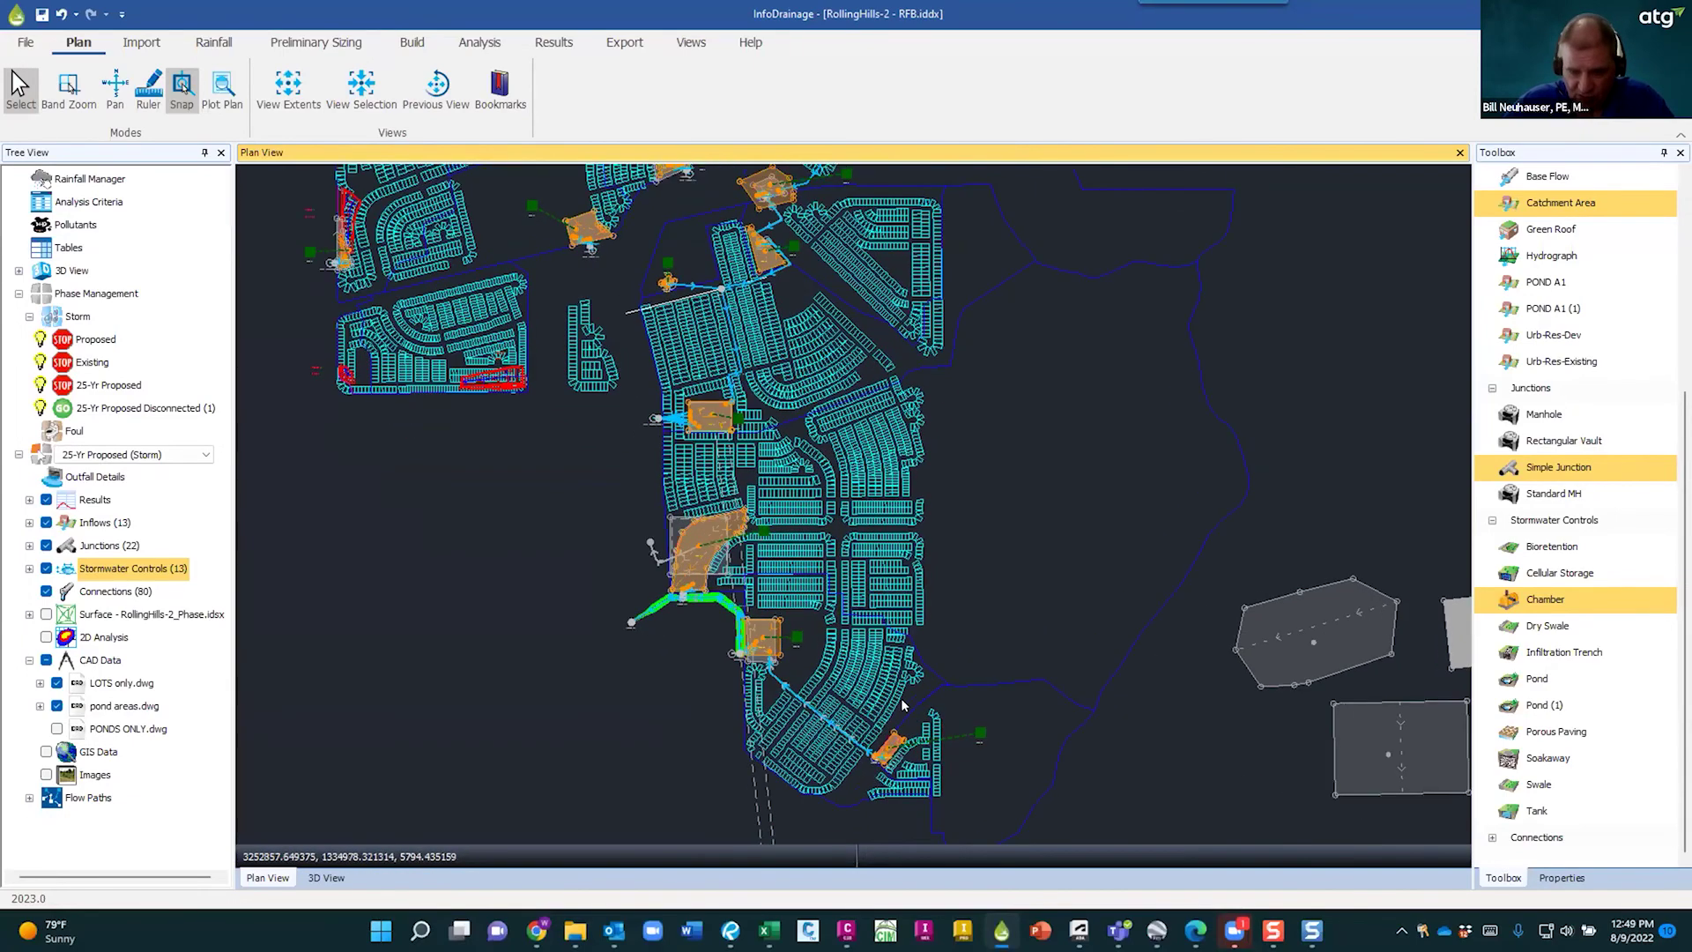
pyautogui.moveTo(1019, 646); pyautogui.dragTo(862, 407, button='middle')
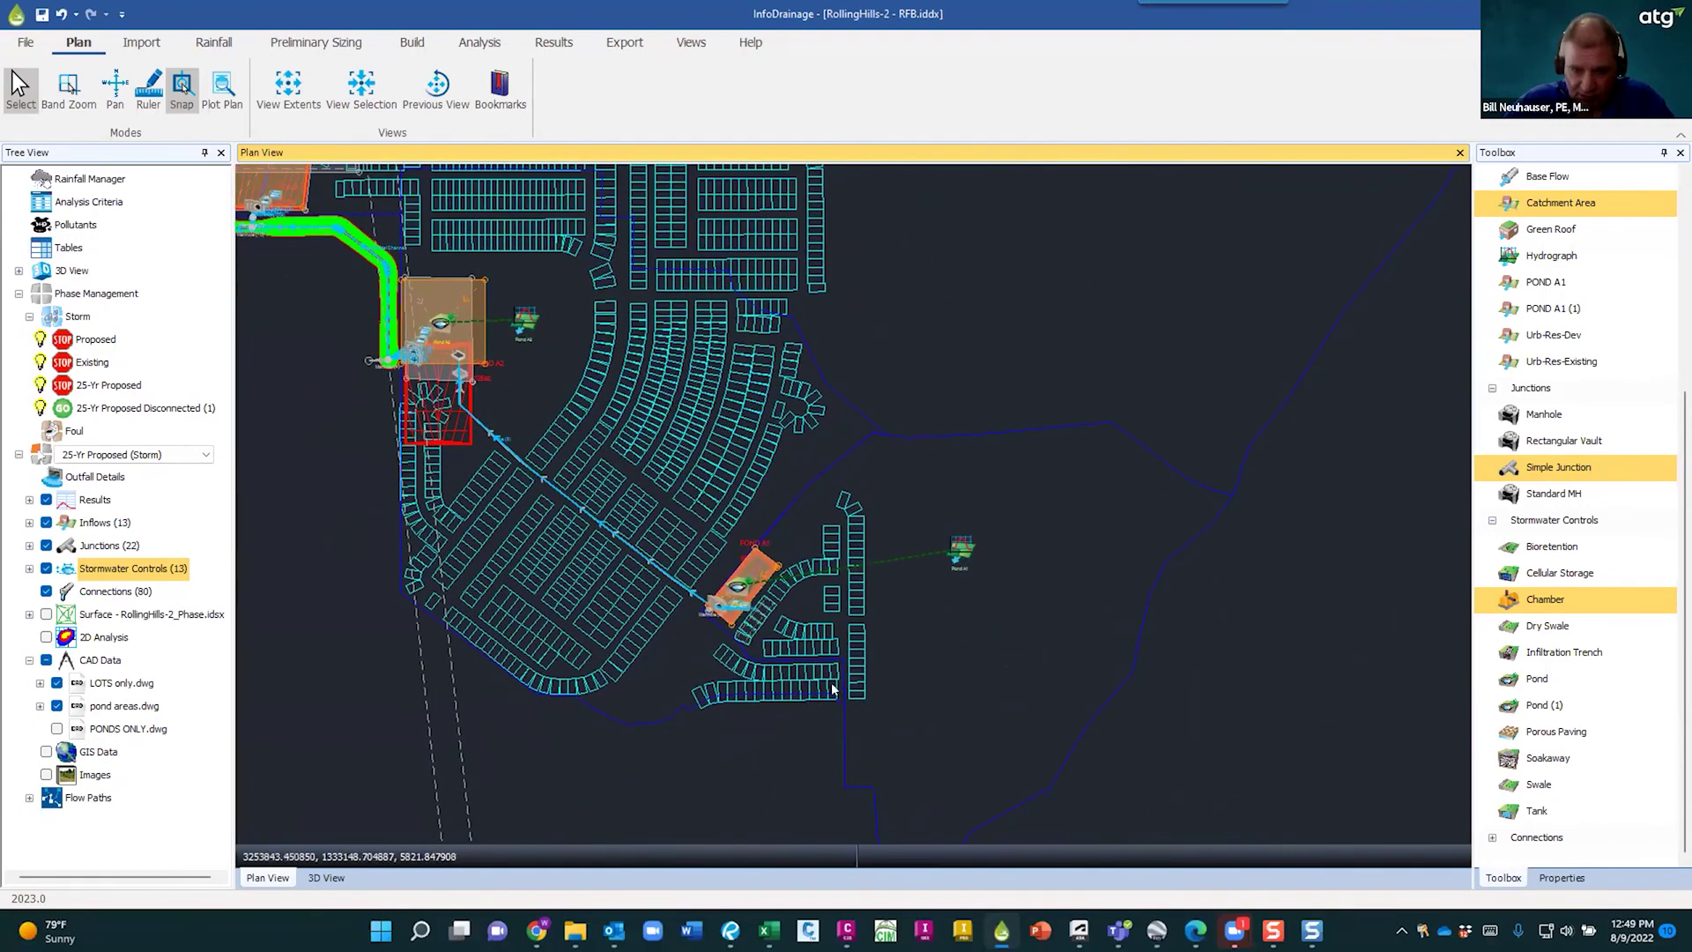
pyautogui.scroll(-3, 797, 593)
pyautogui.moveTo(796, 594); pyautogui.dragTo(924, 564, button='middle')
pyautogui.scroll(-3, 929, 613)
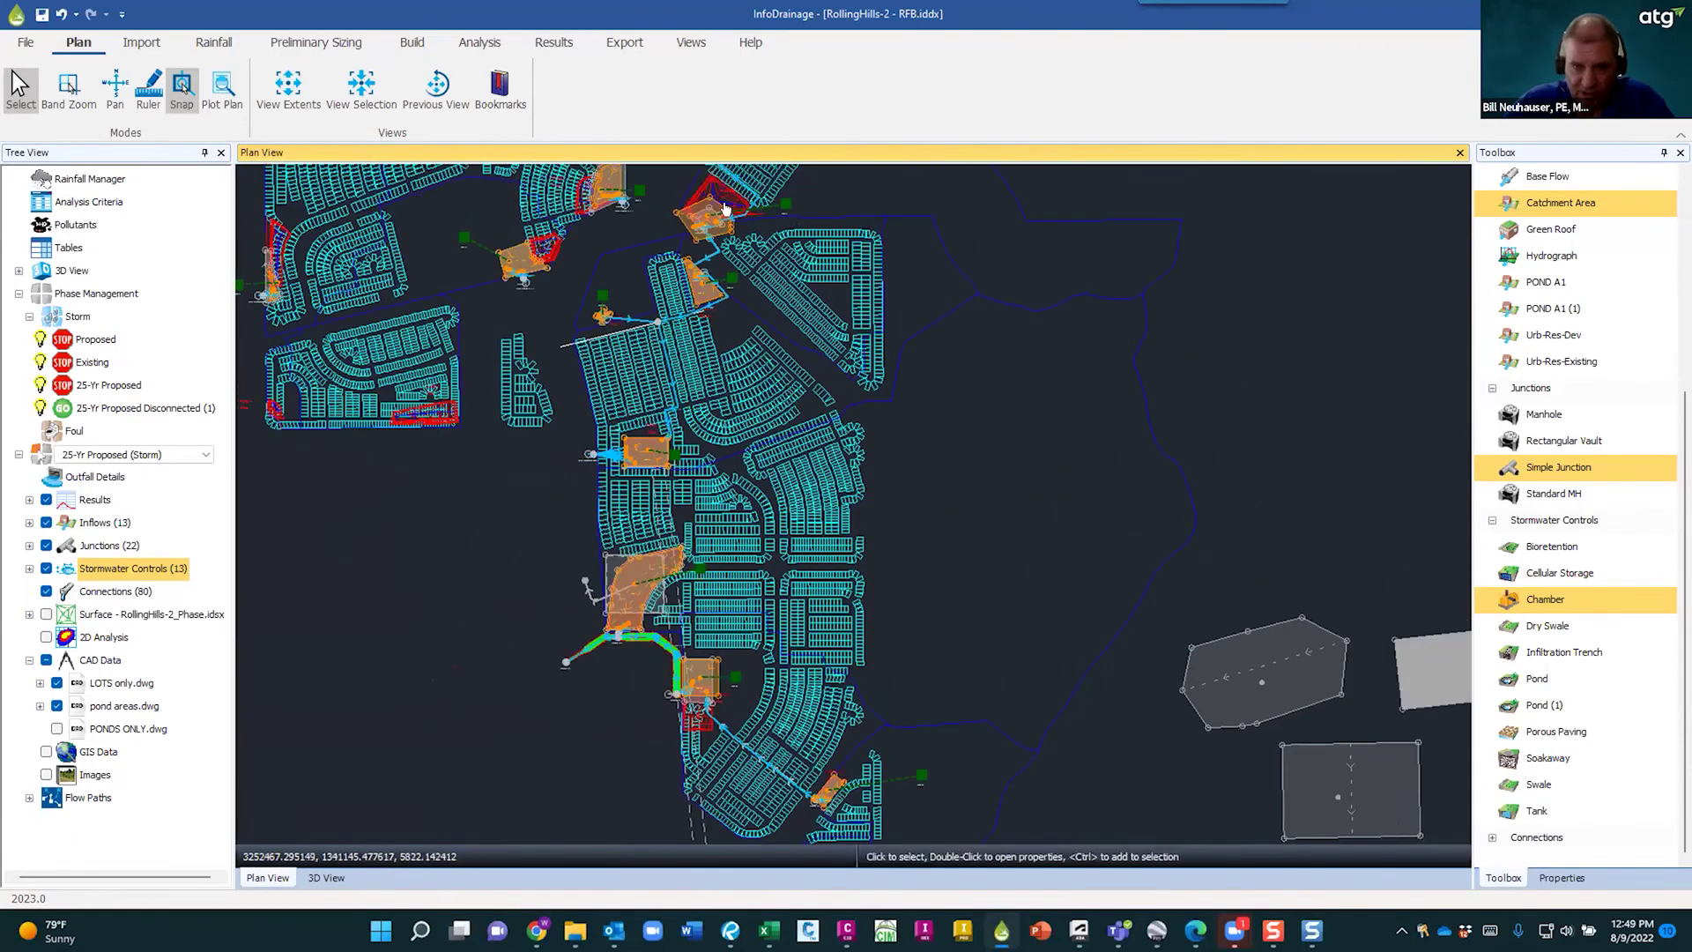
pyautogui.scroll(-3, 888, 482)
pyautogui.moveTo(928, 386); pyautogui.dragTo(922, 669, button='middle')
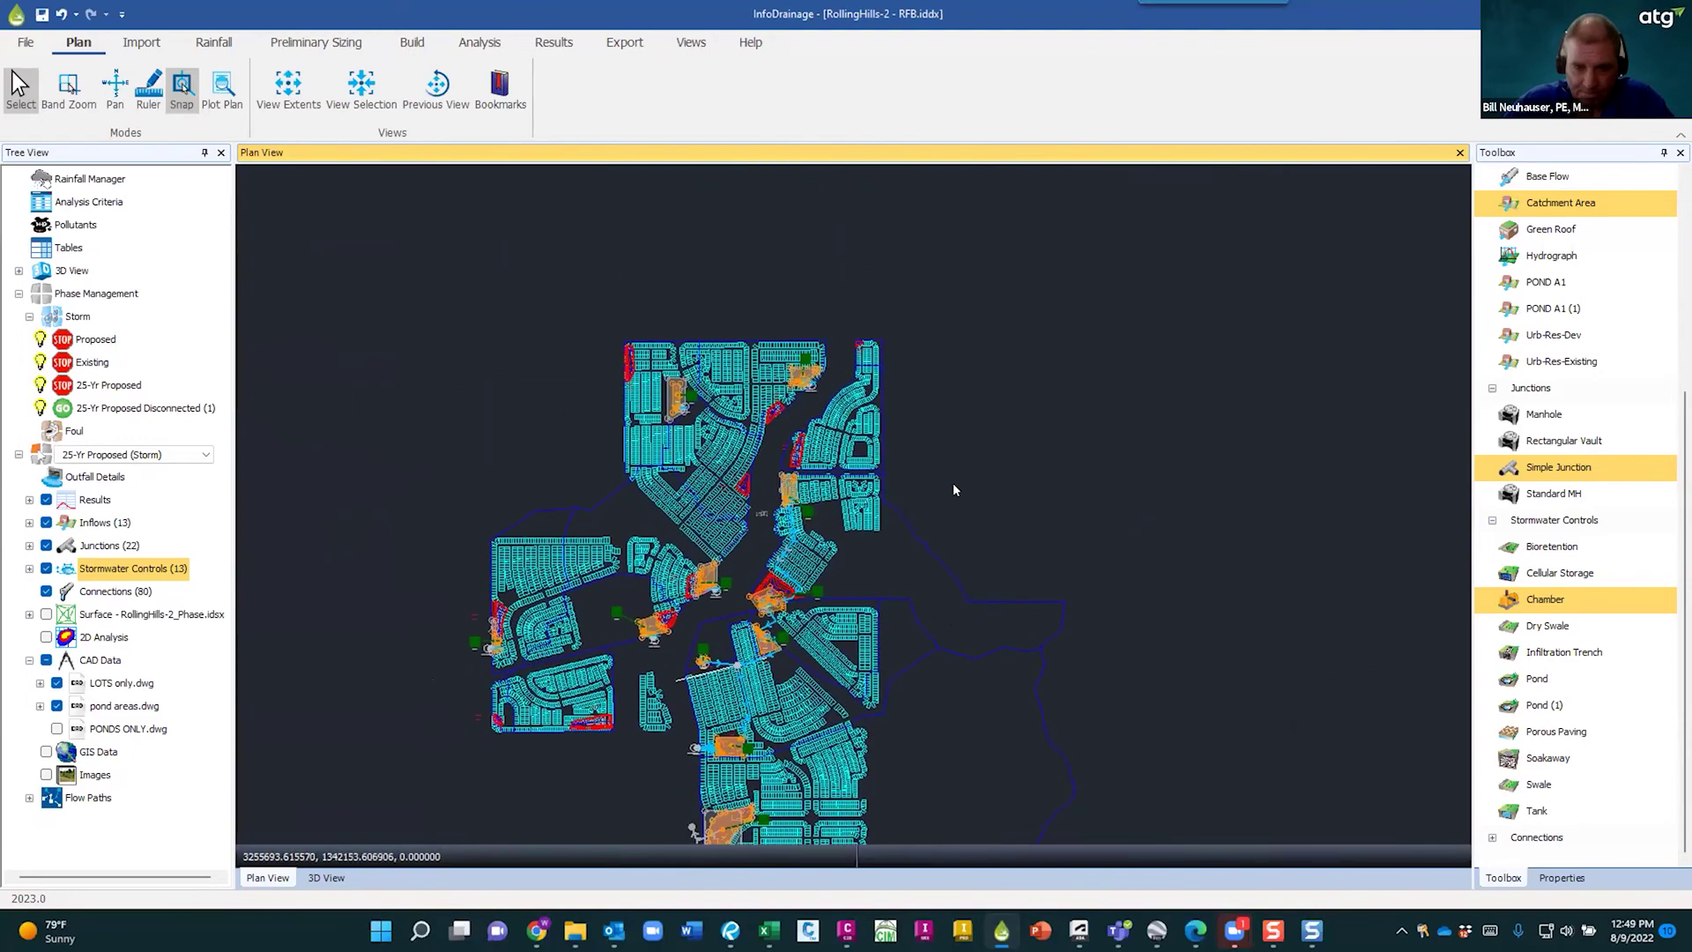
pyautogui.moveTo(937, 746); pyautogui.dragTo(880, 507, button='middle')
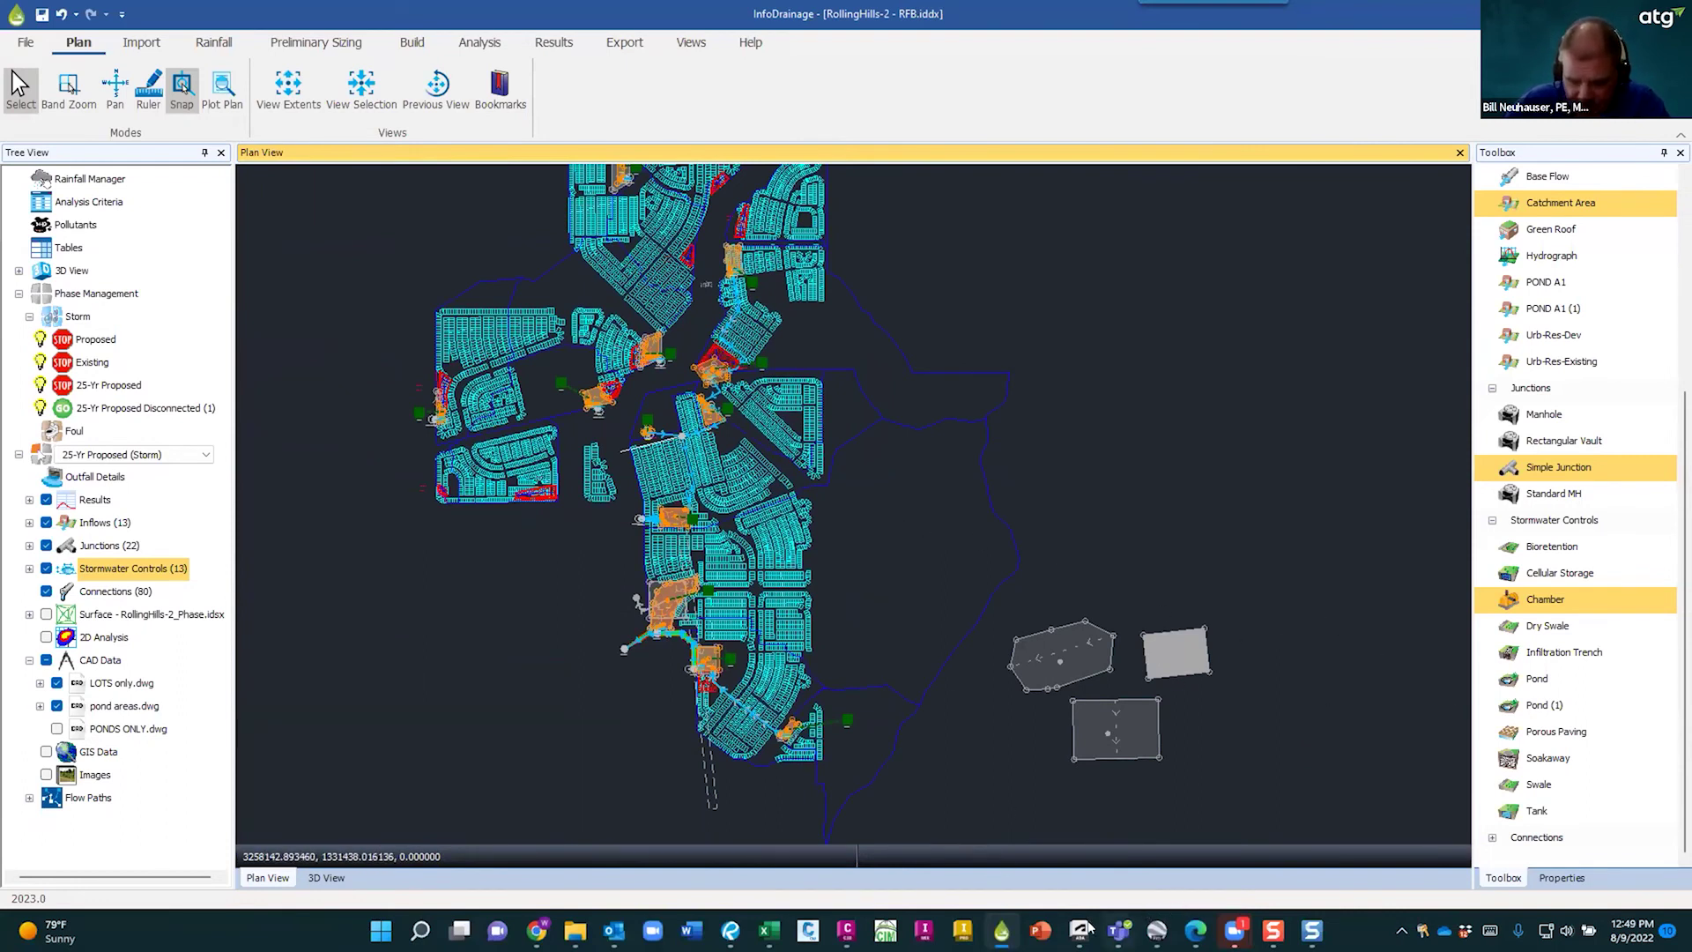
pyautogui.click(1038, 932)
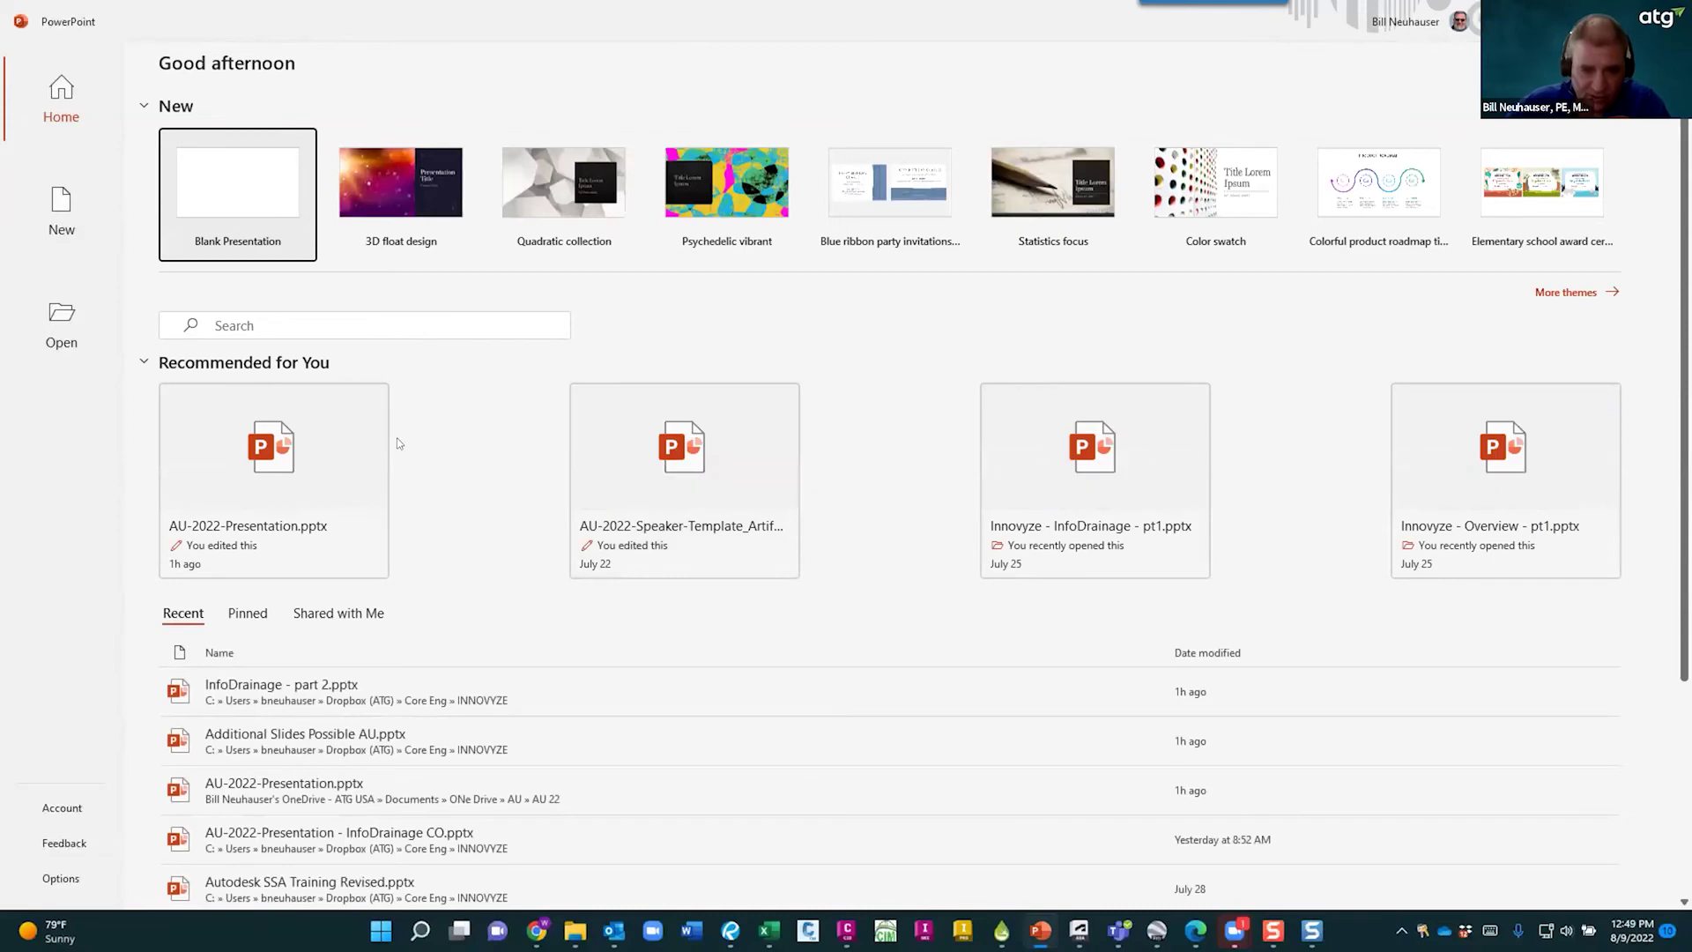
# - Open InfoDrainage - part 2.pptx for editing and browse the Catchment Area Calculations and DEMO slides
pyautogui.click(302, 689)
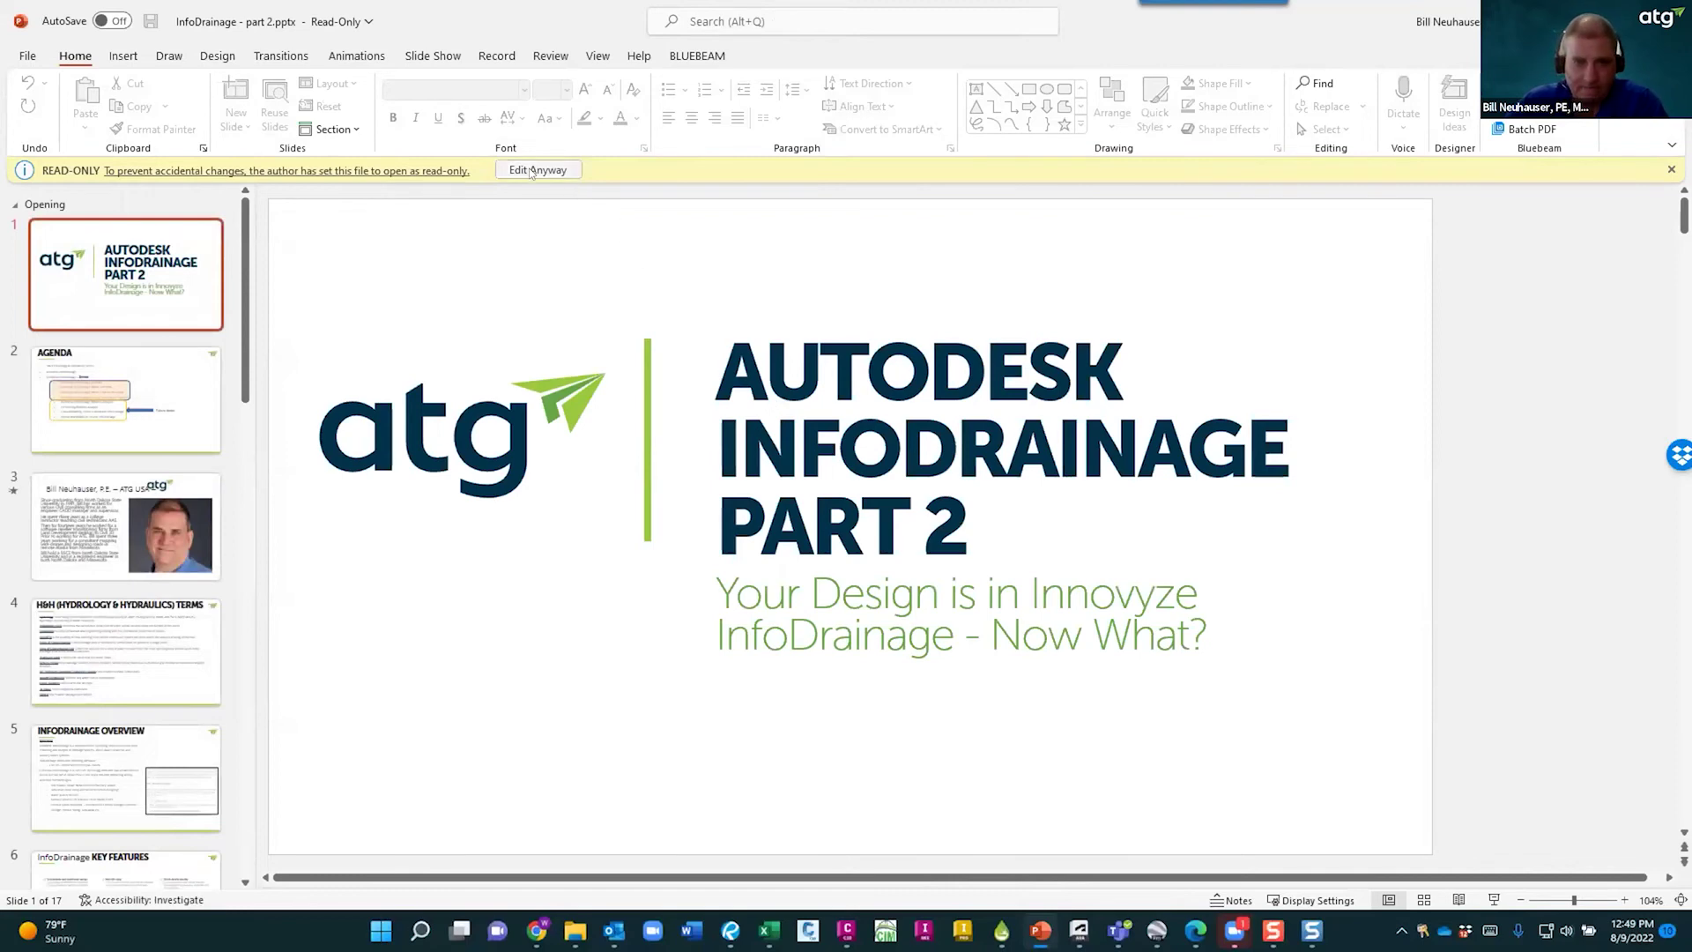
pyautogui.click(570, 170)
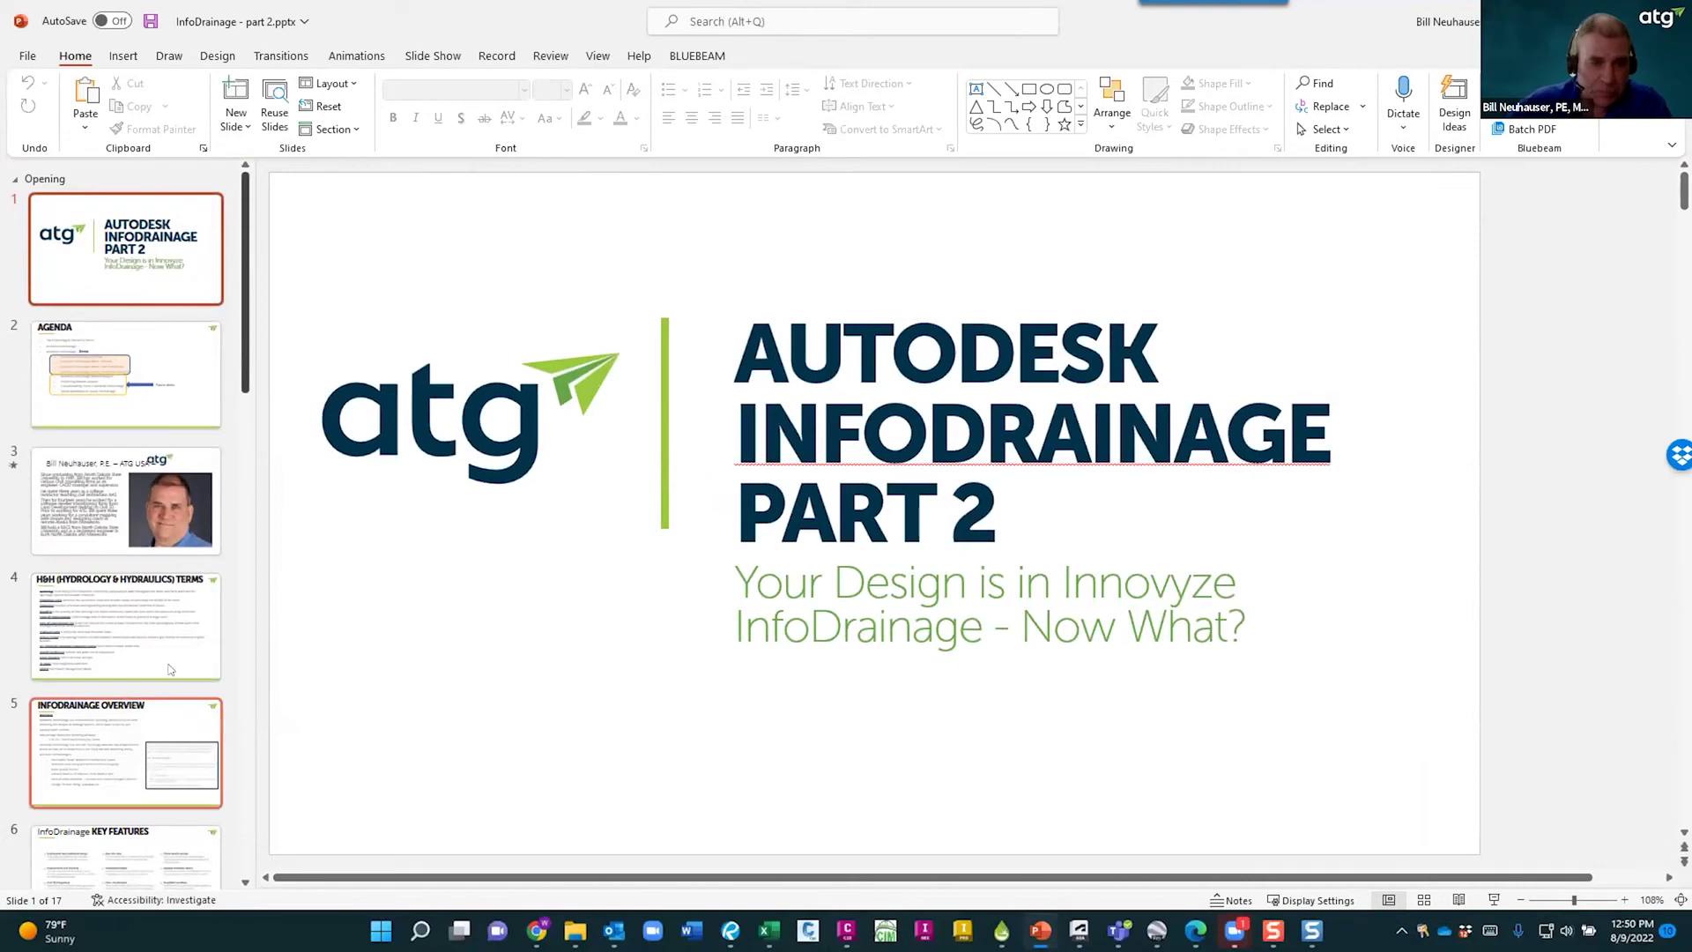
pyautogui.scroll(-10, 252, 529)
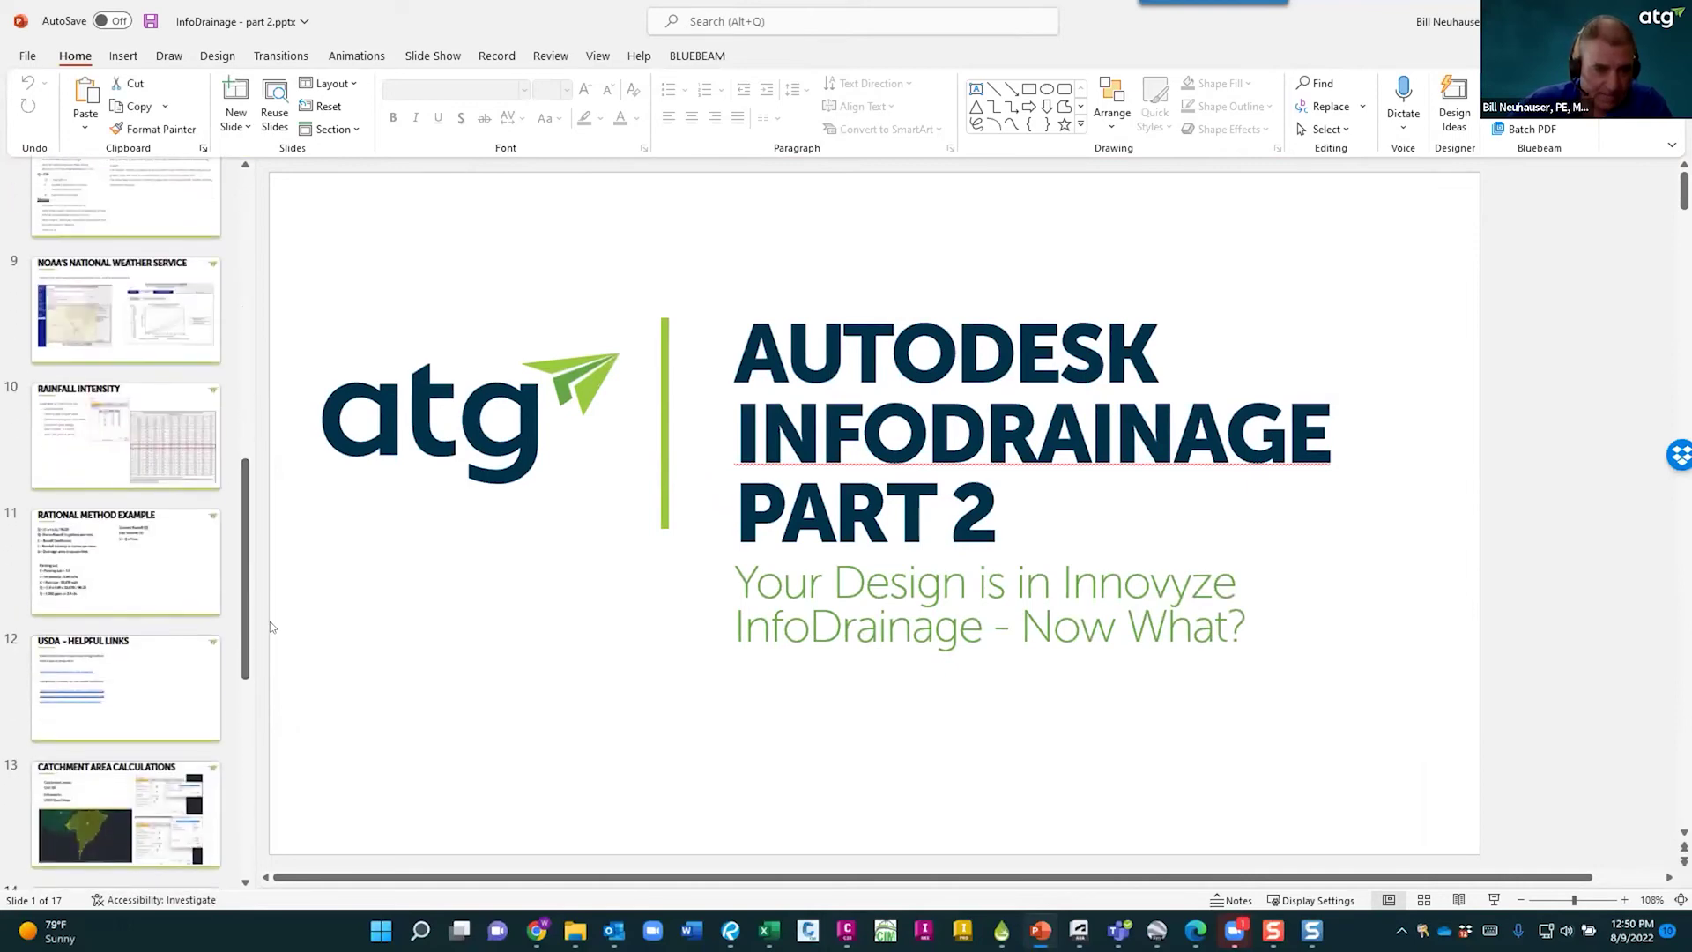
pyautogui.click(132, 684)
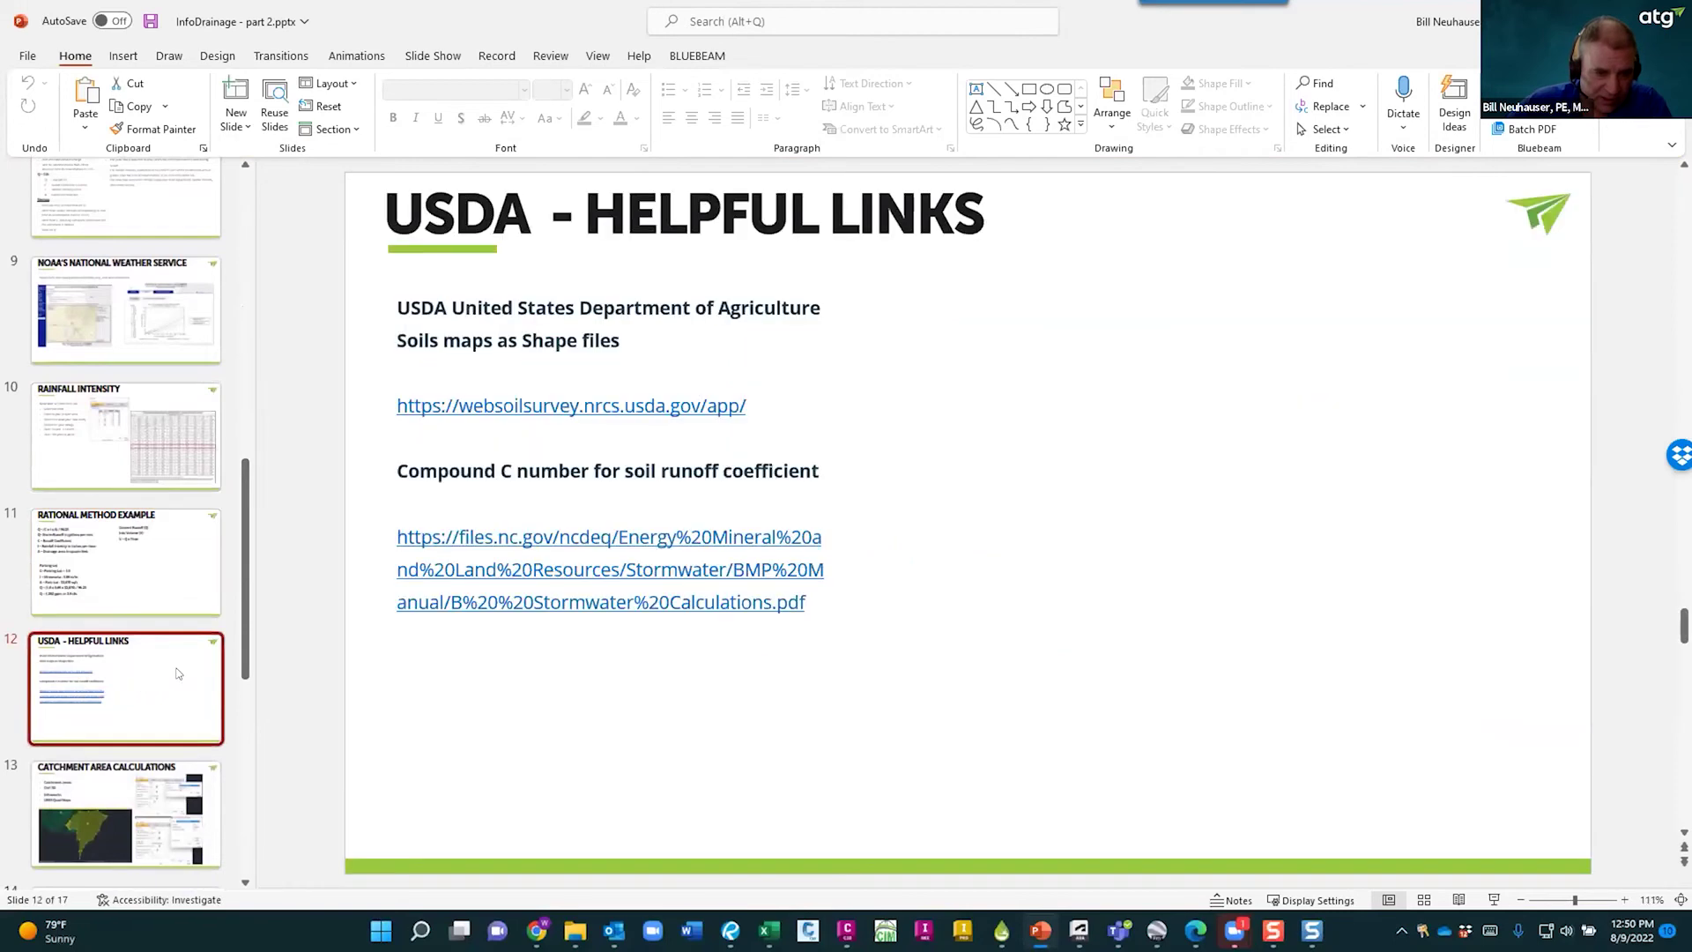
pyautogui.scroll(-2, 130, 670)
pyautogui.click(130, 653)
pyautogui.scroll(-3, 129, 653)
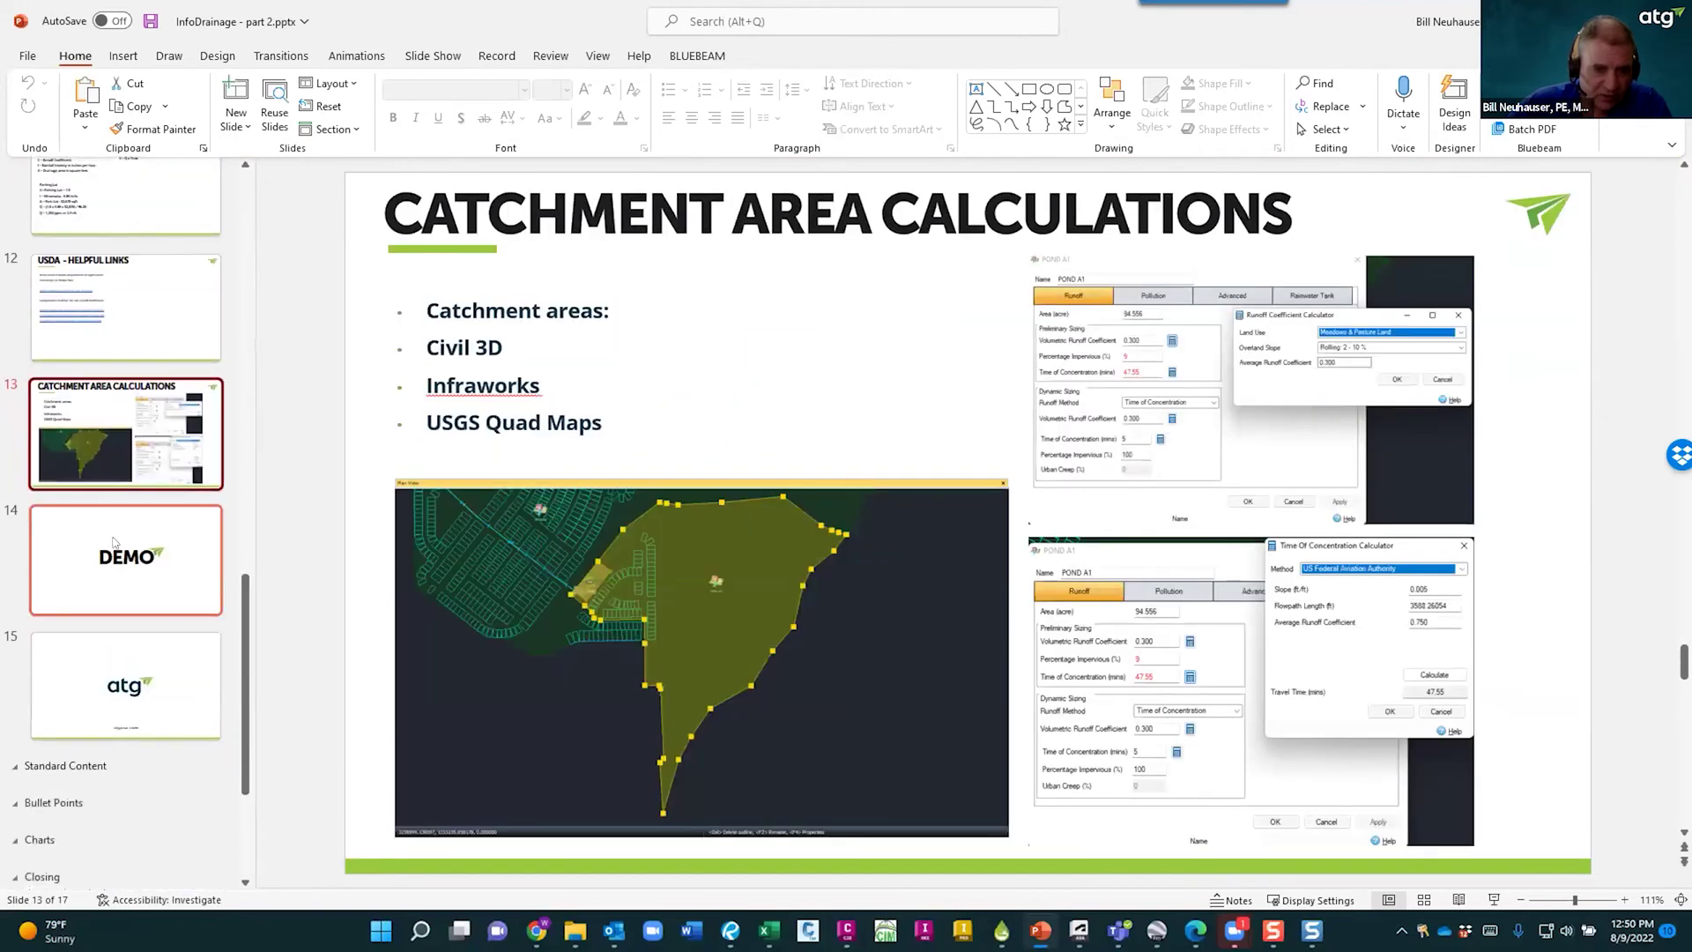
pyautogui.click(123, 564)
pyautogui.click(99, 435)
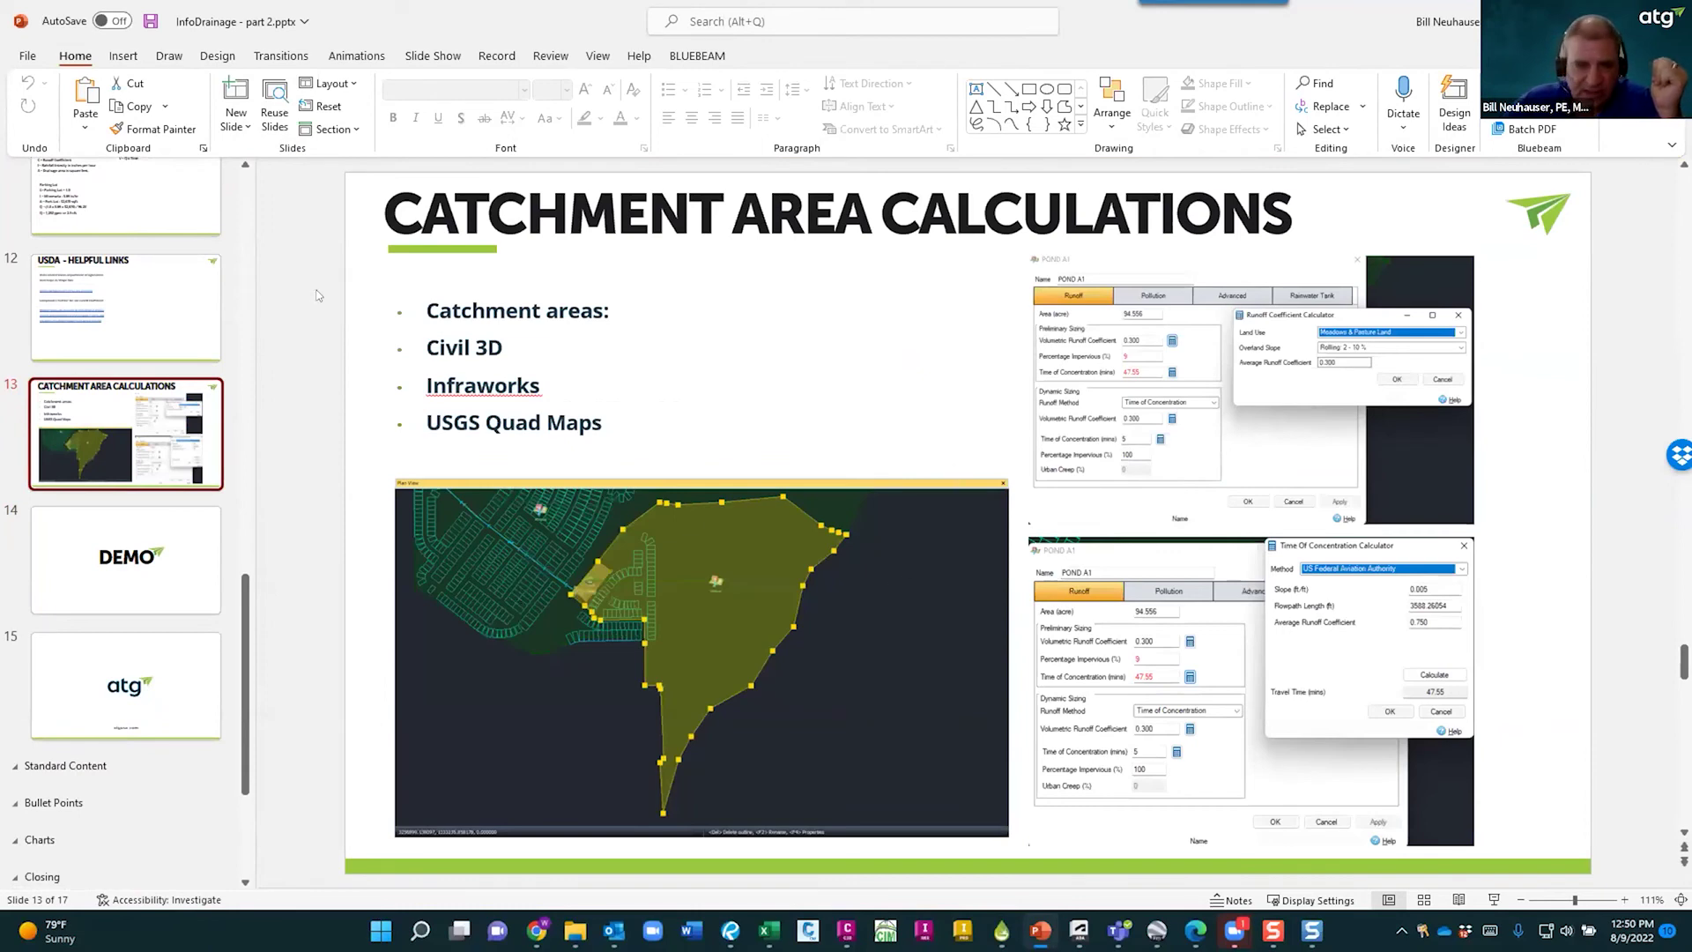
# - Go to the Agenda slide, click its text, and switch back to InfoDrainage
pyautogui.scroll(3, 141, 315)
pyautogui.scroll(6, 140, 315)
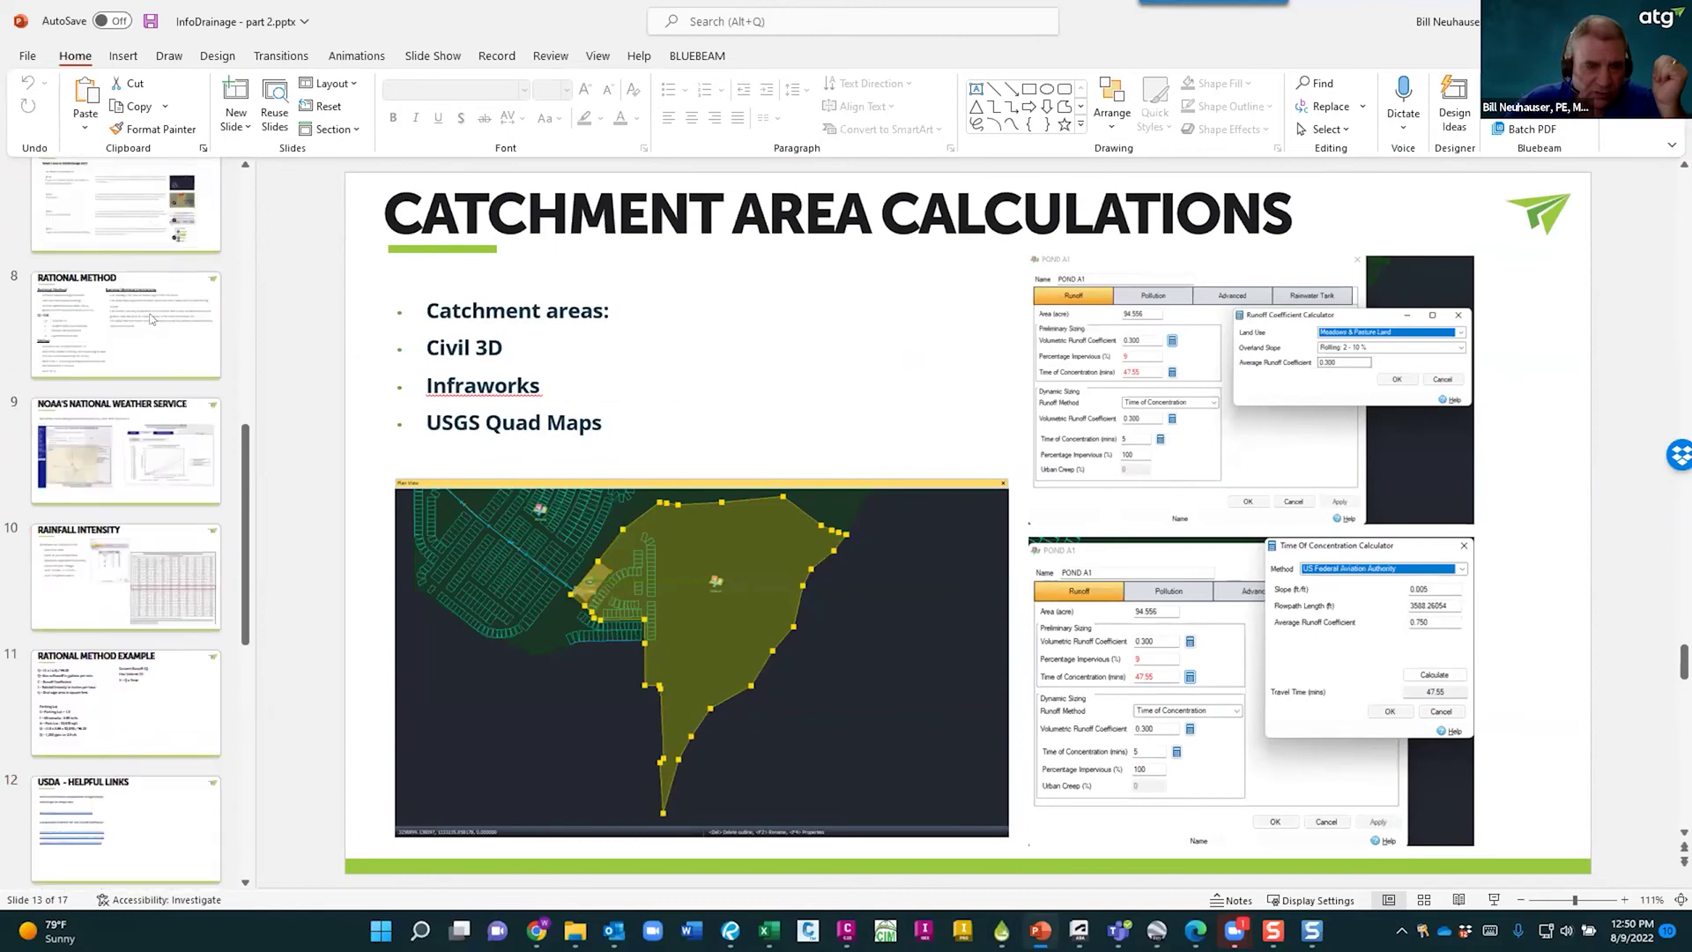
pyautogui.scroll(4, 76, 292)
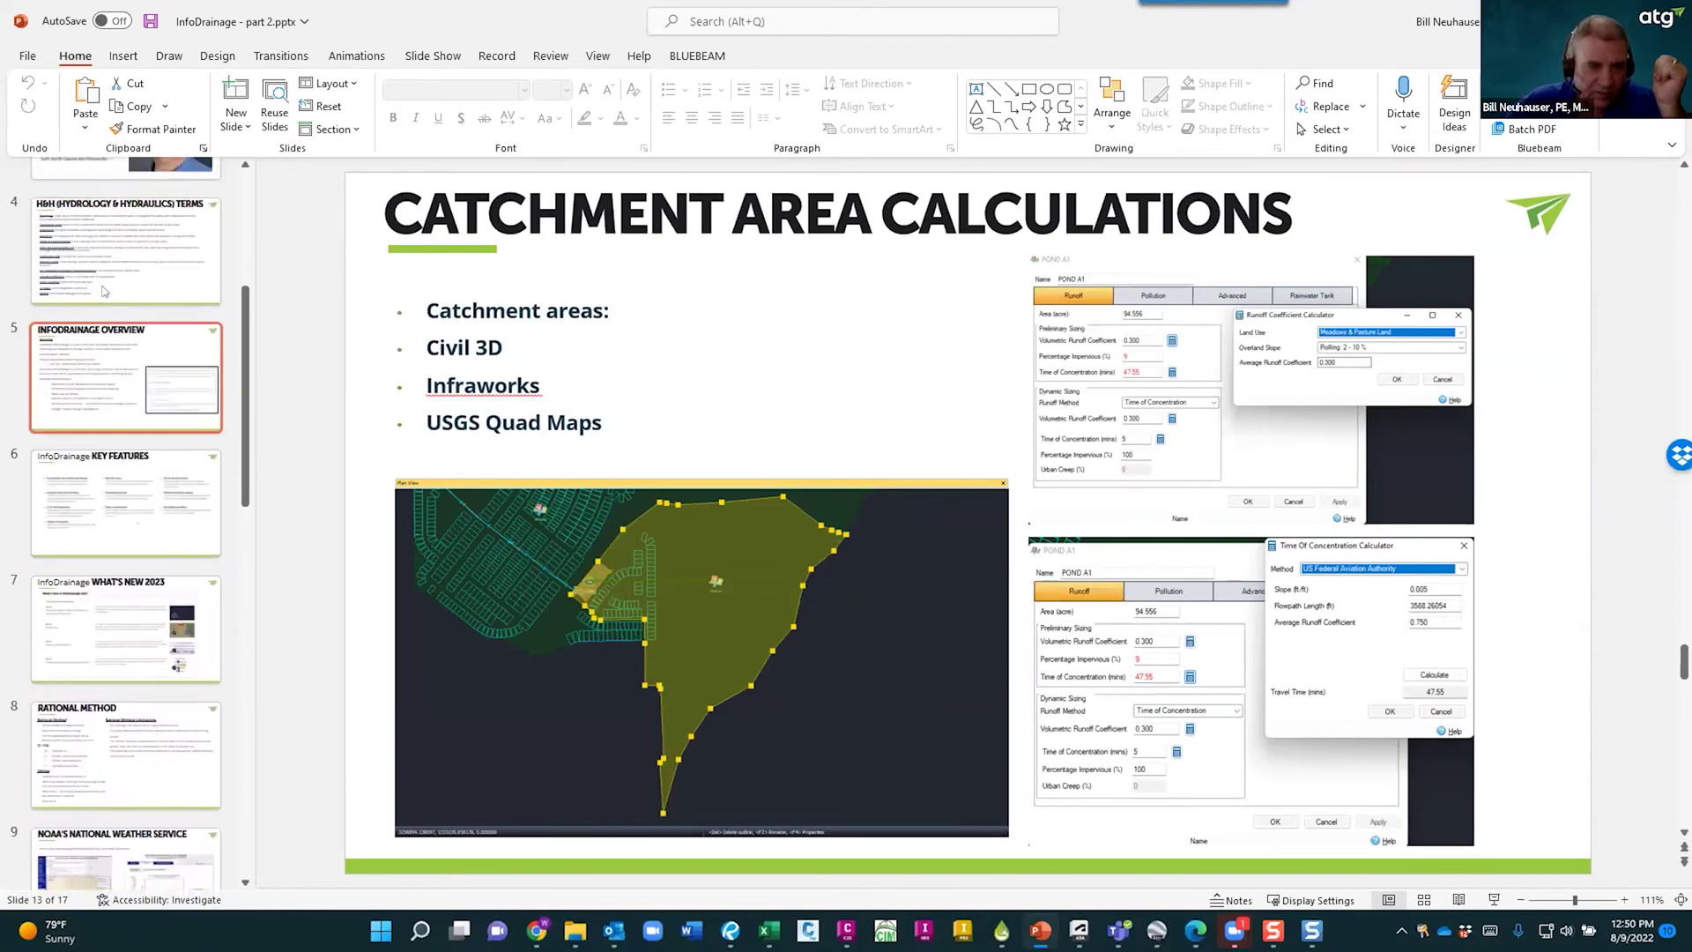
pyautogui.click(132, 262)
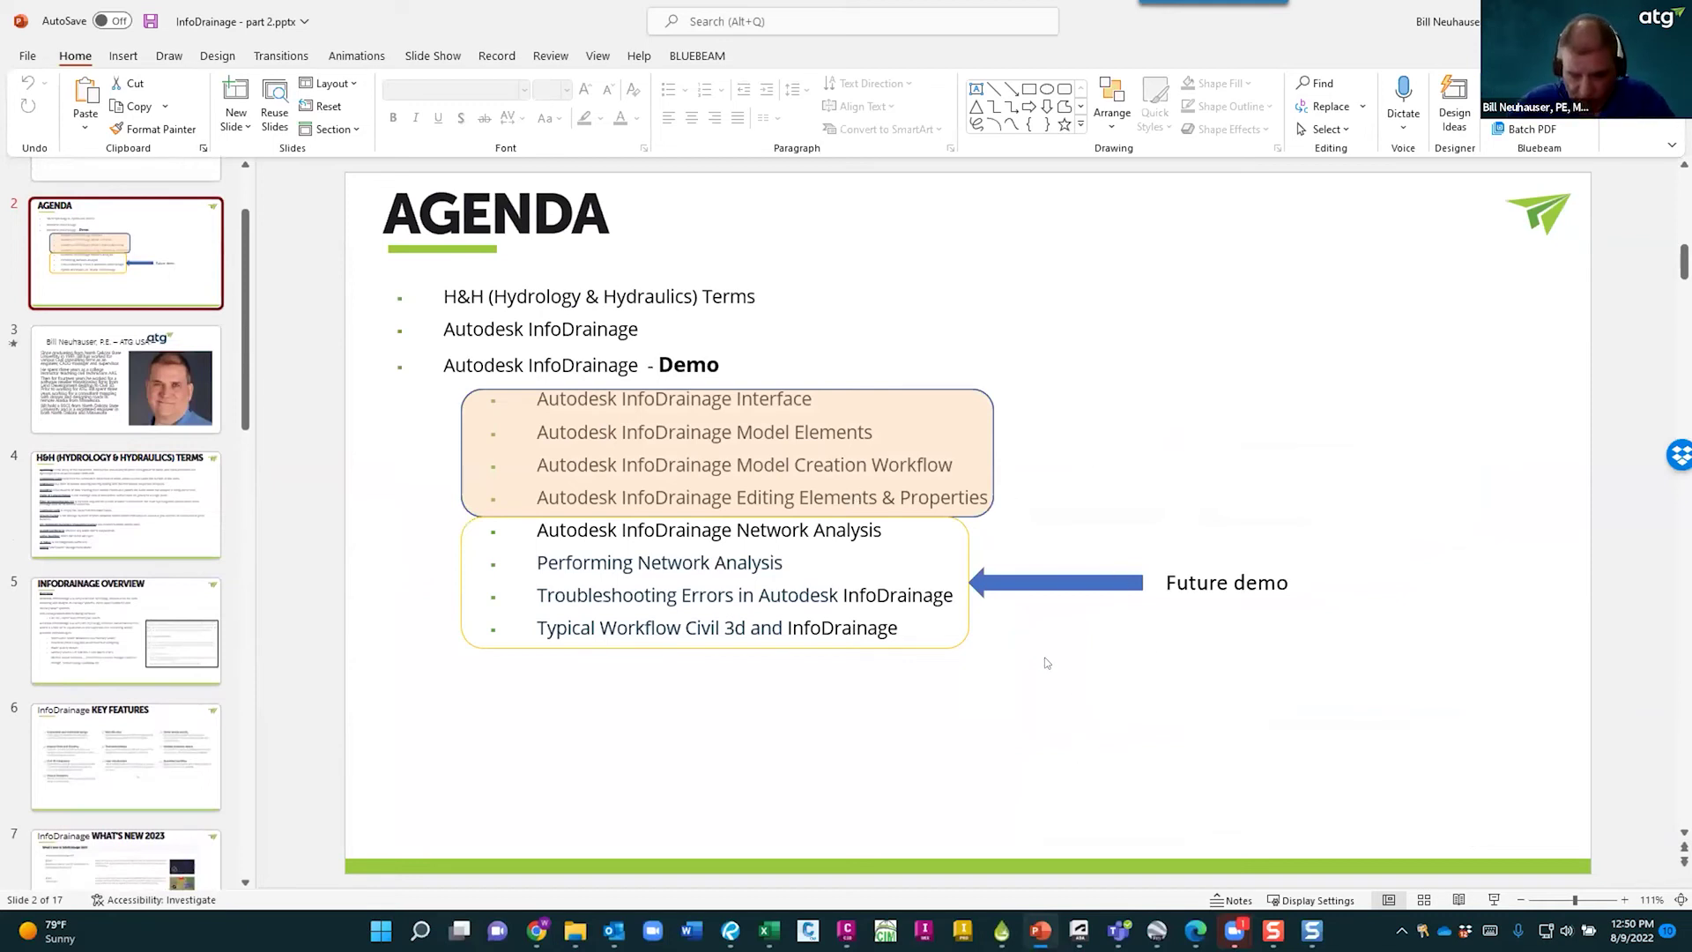
pyautogui.click(783, 560)
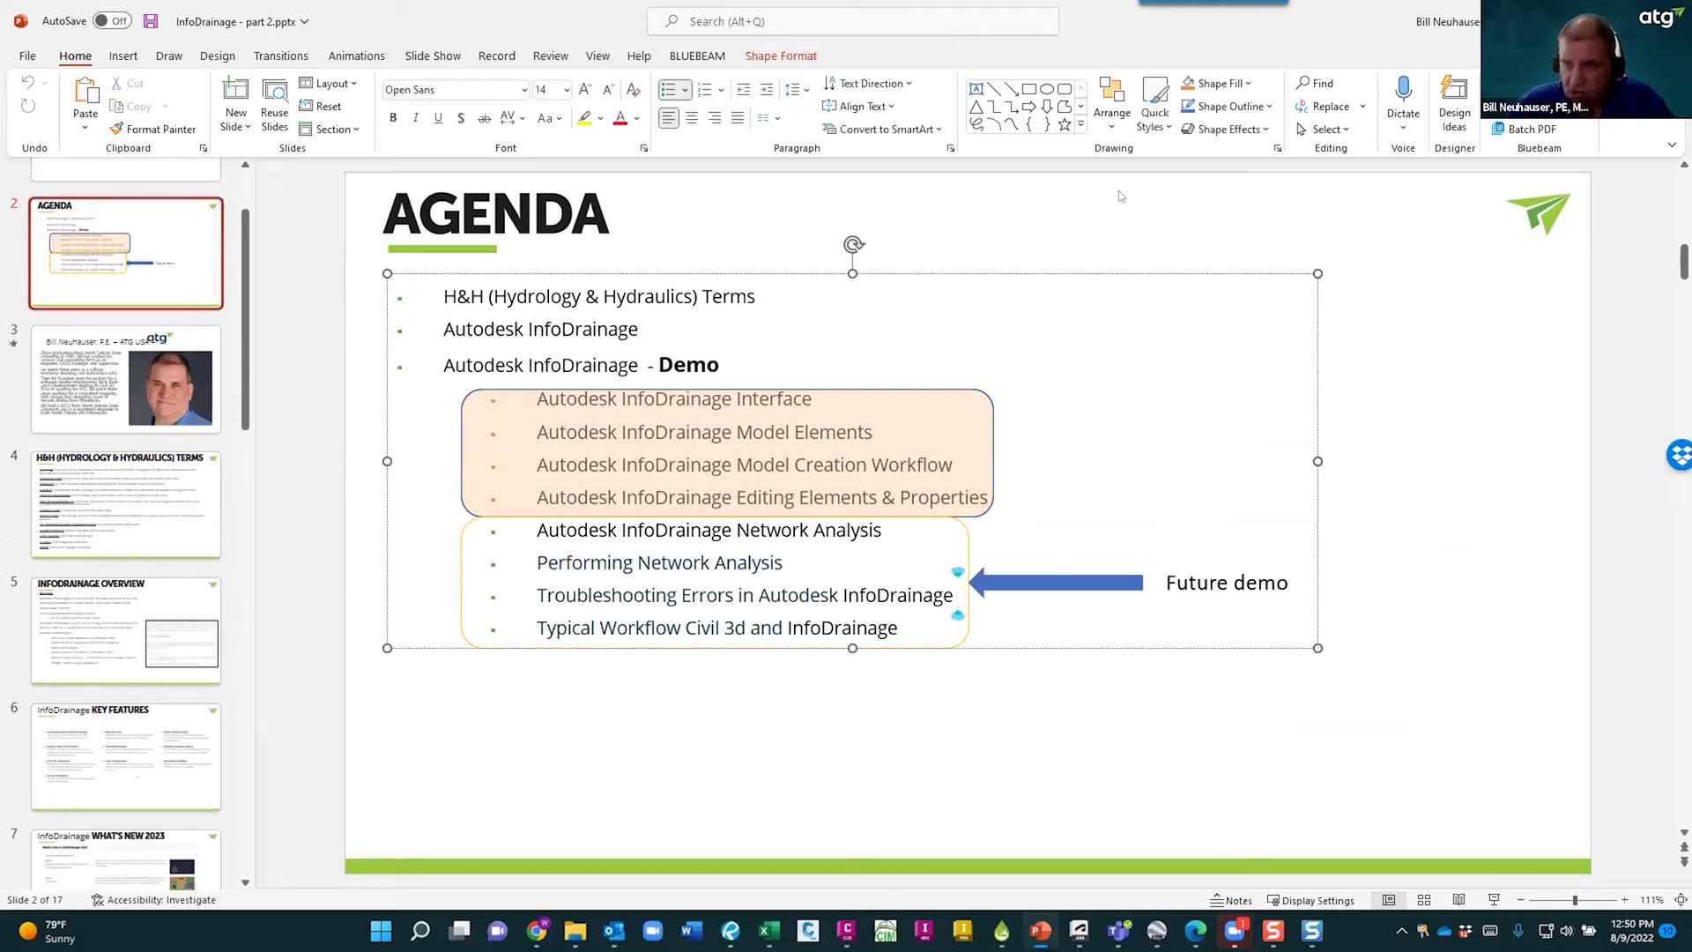
pyautogui.hotkey('alt', 'Tab')
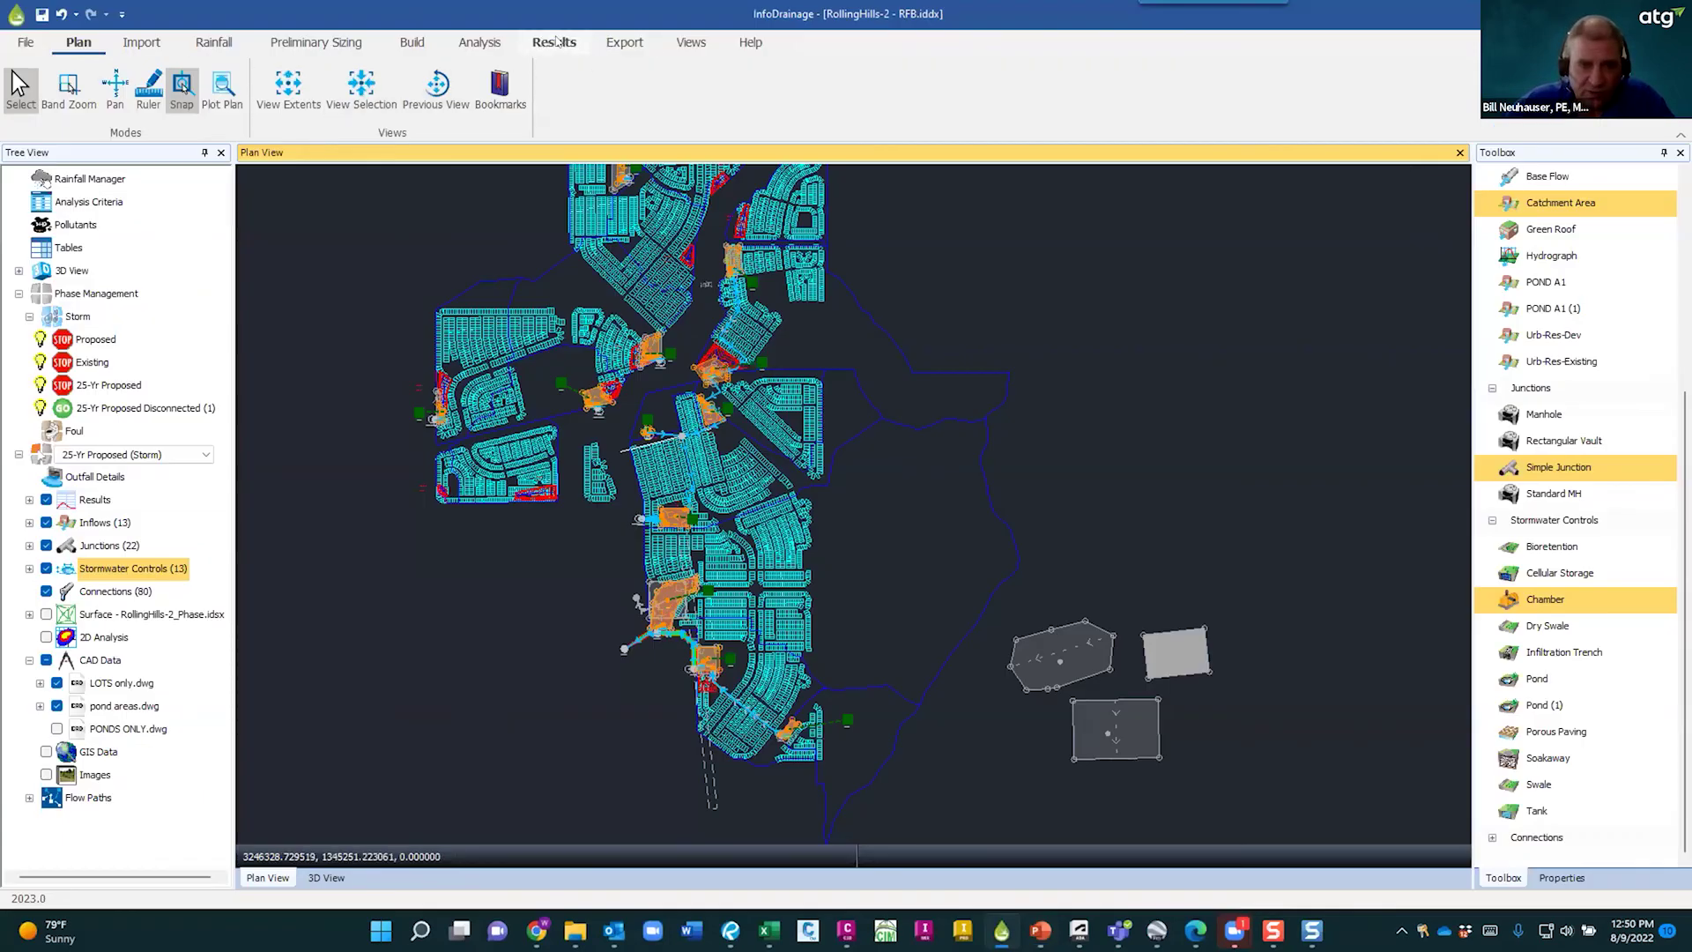
# - Review the model's Inflow Summary from the Results menu
pyautogui.click(555, 41)
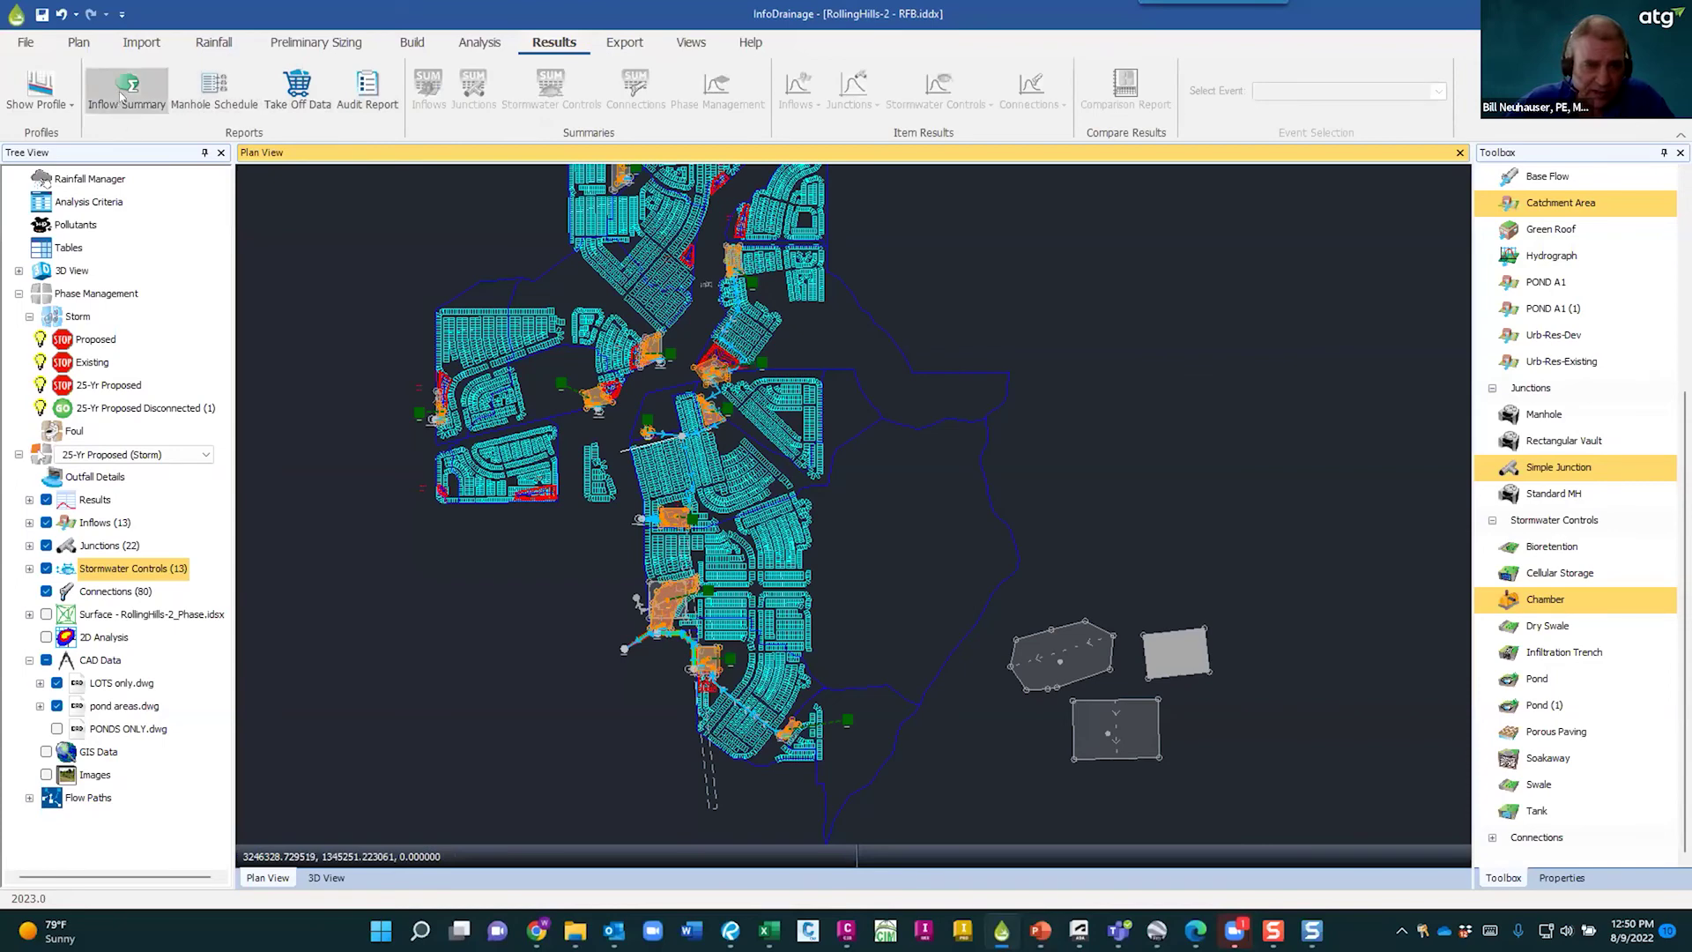
pyautogui.click(121, 97)
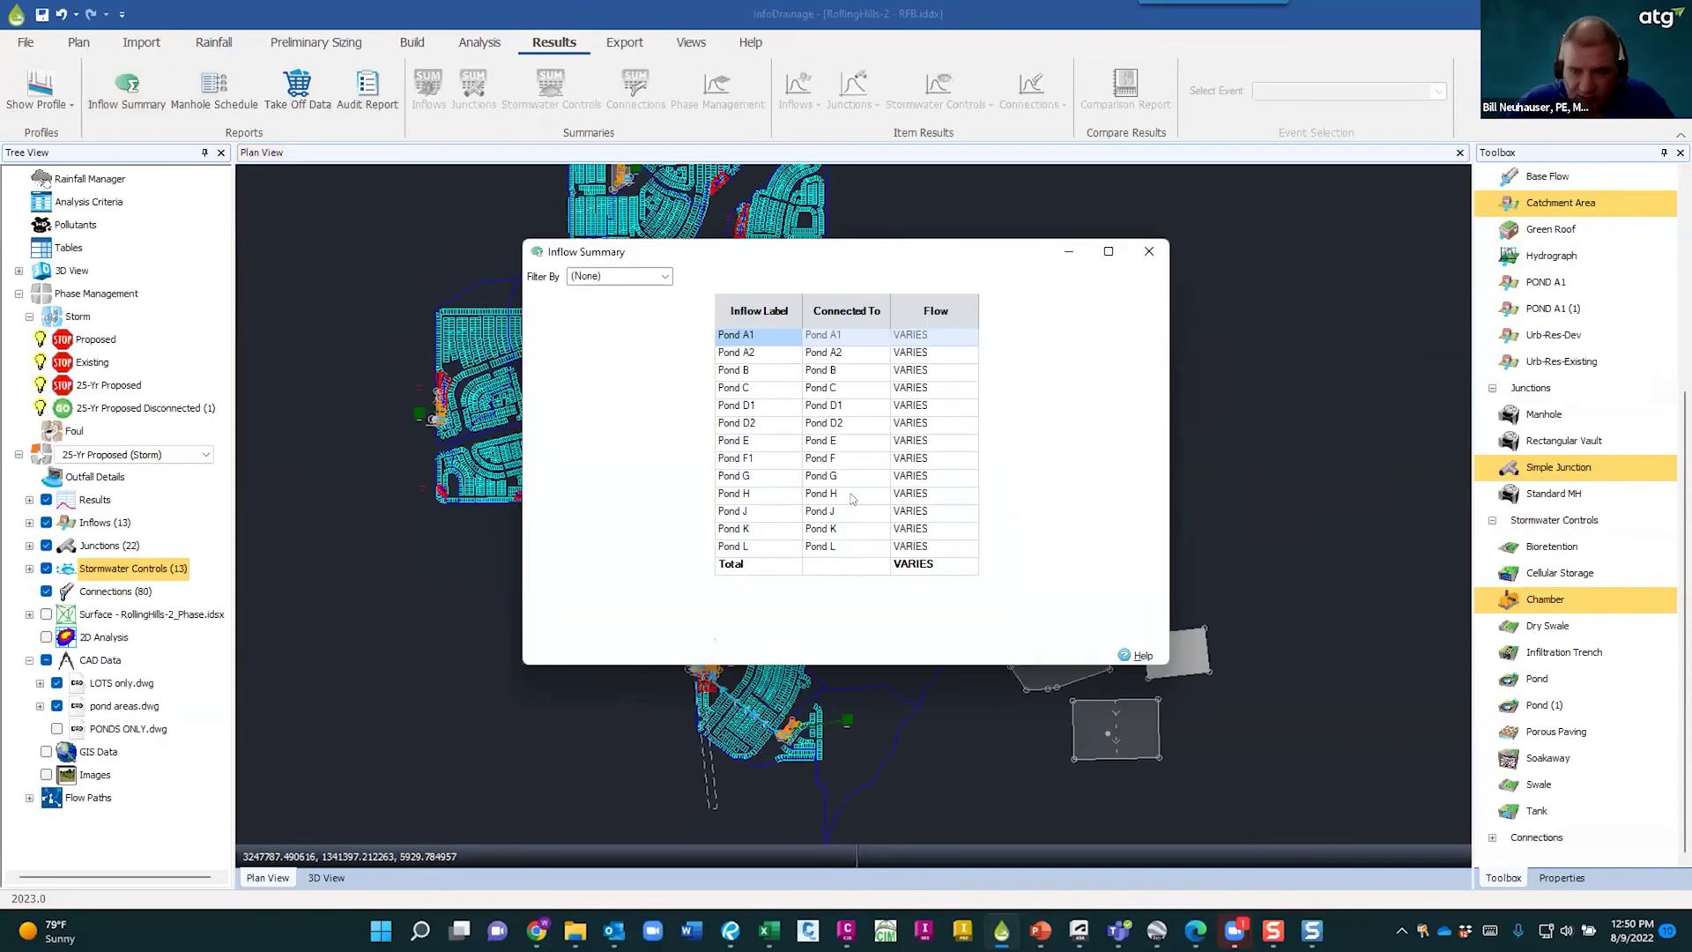
pyautogui.click(1149, 251)
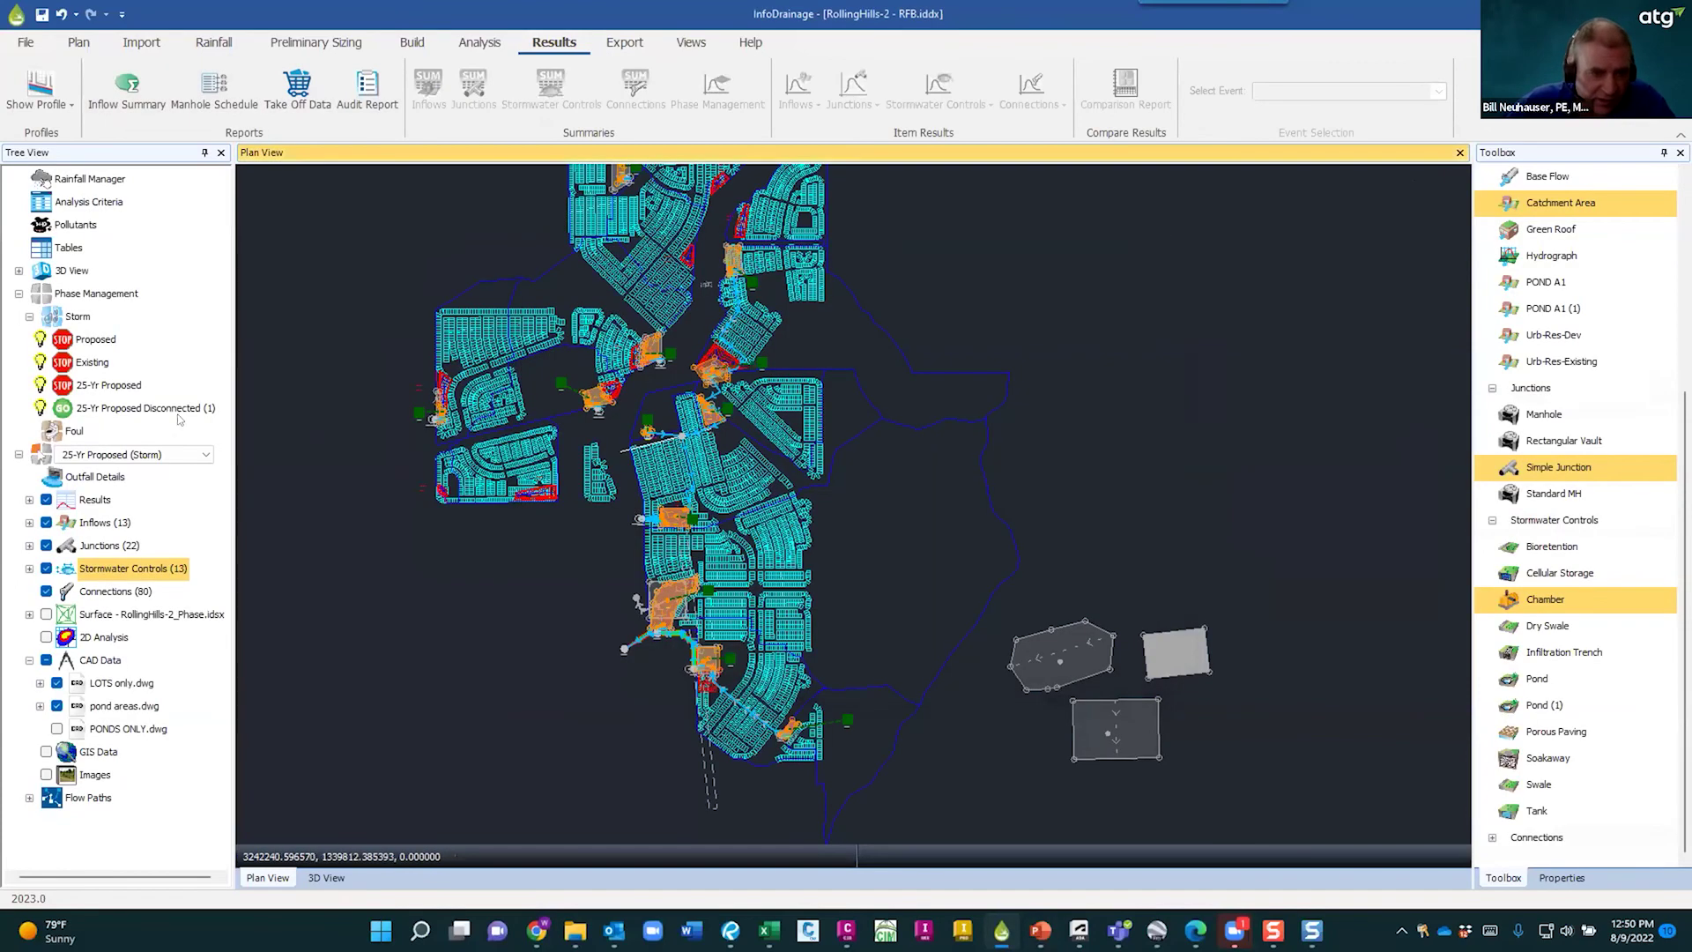
# - Switch to the 25-Yr Proposed Disconnected phase and review its Inflow Summary
pyautogui.click(205, 454)
pyautogui.click(164, 518)
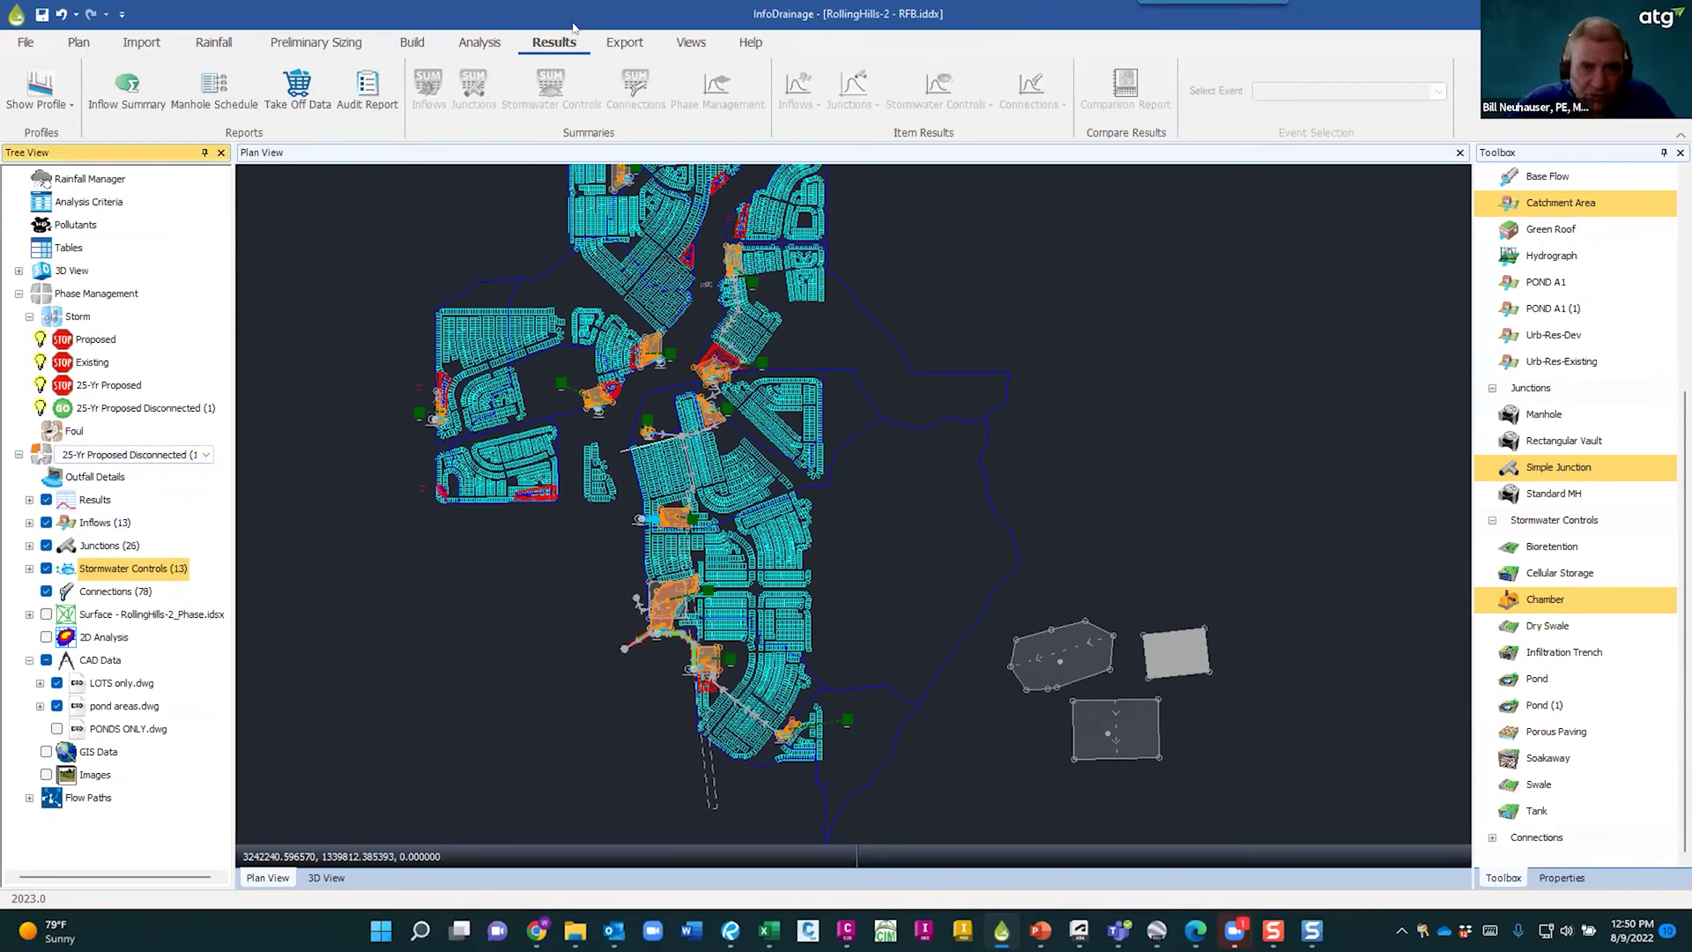
pyautogui.click(141, 83)
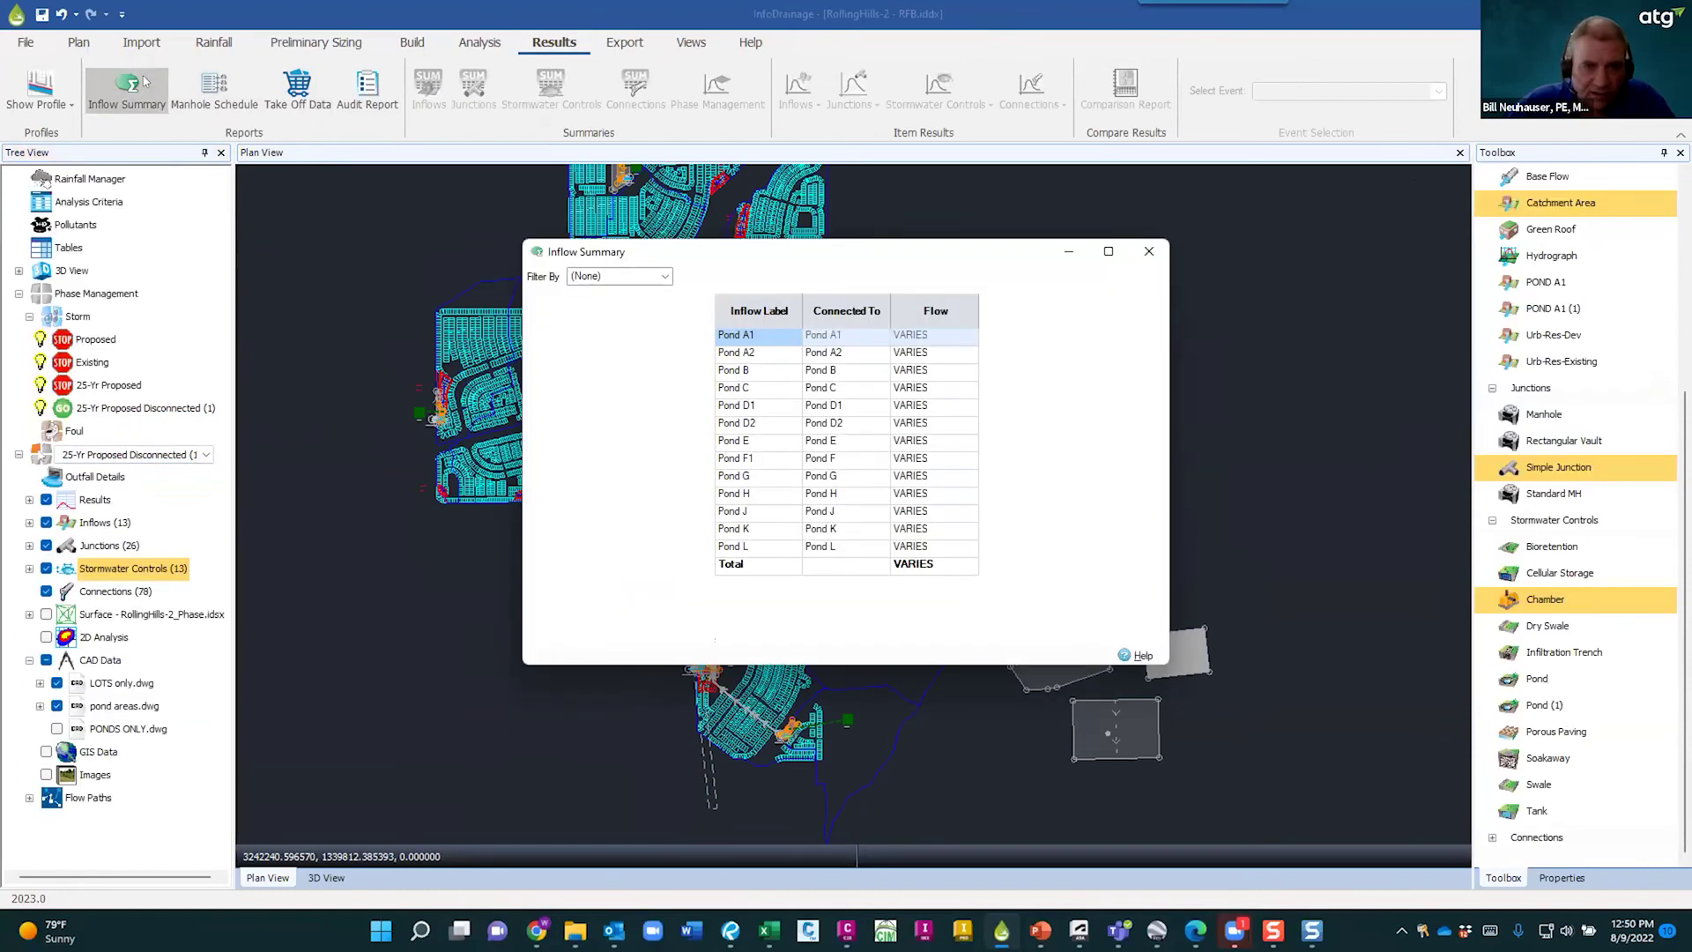
pyautogui.click(1148, 251)
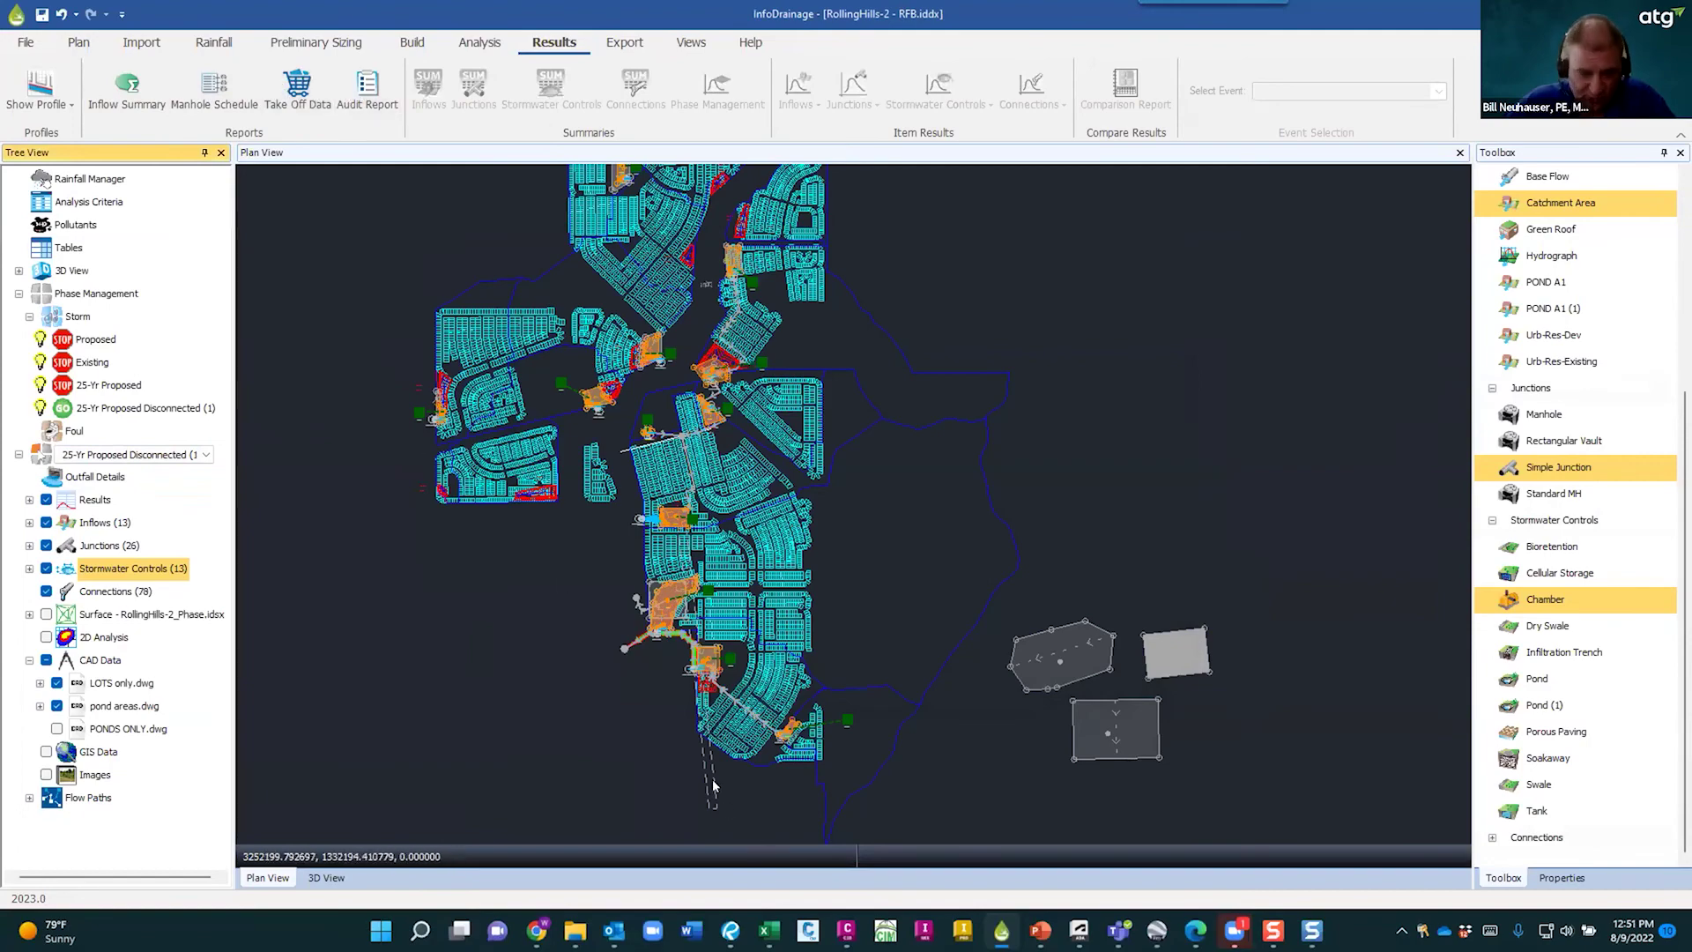
pyautogui.scroll(8, 731, 767)
pyautogui.moveTo(1198, 683)
pyautogui.mouseDown(button='middle')
pyautogui.moveTo(844, 663)
pyautogui.moveTo(823, 647)
pyautogui.mouseUp(button='middle')
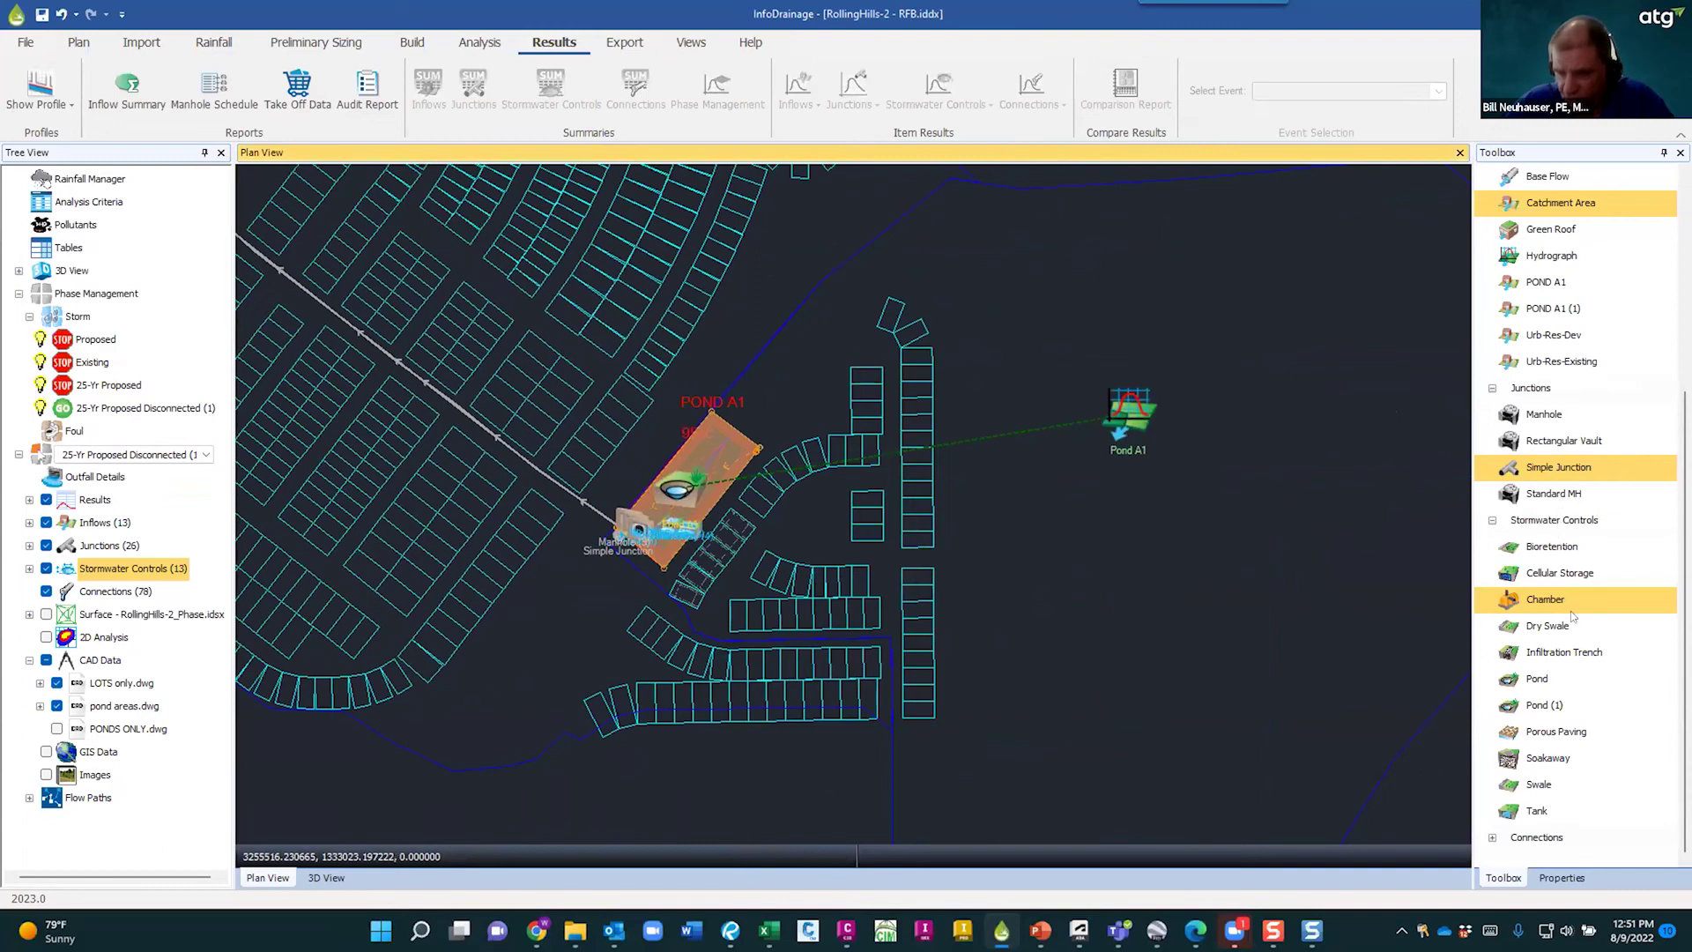
pyautogui.click(1492, 838)
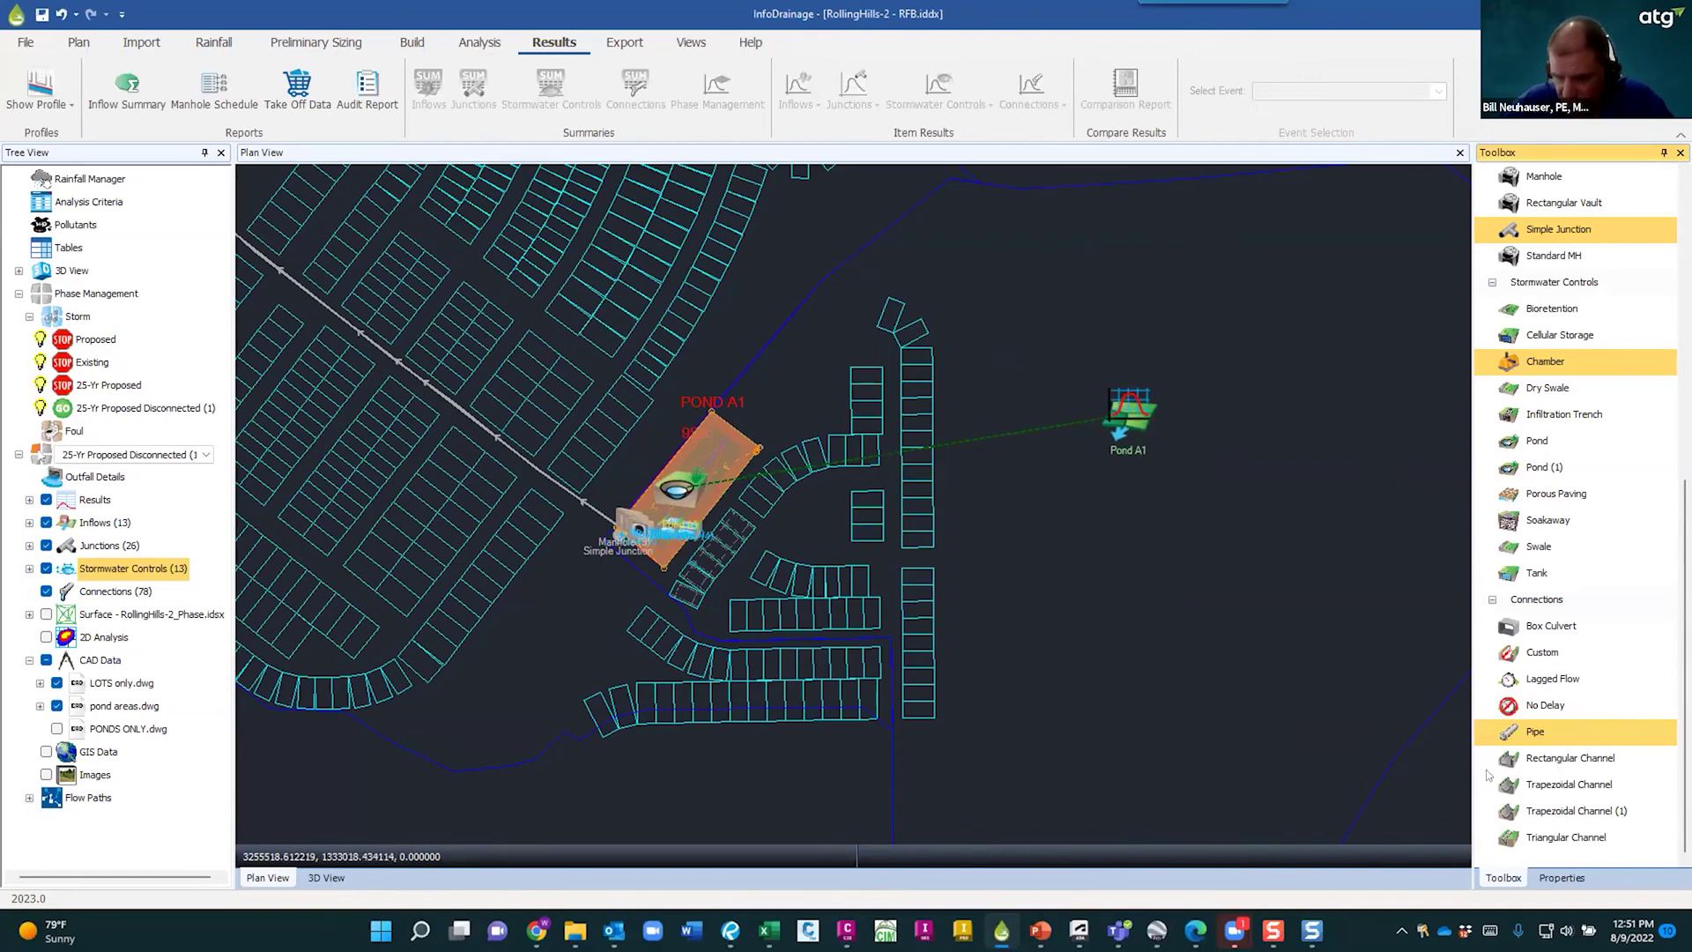
pyautogui.scroll(-1, 1284, 697)
pyautogui.scroll(-2, 1285, 692)
pyautogui.scroll(-2, 1103, 487)
pyautogui.moveTo(1147, 441); pyautogui.dragTo(1162, 719, button='middle')
pyautogui.scroll(1, 1144, 661)
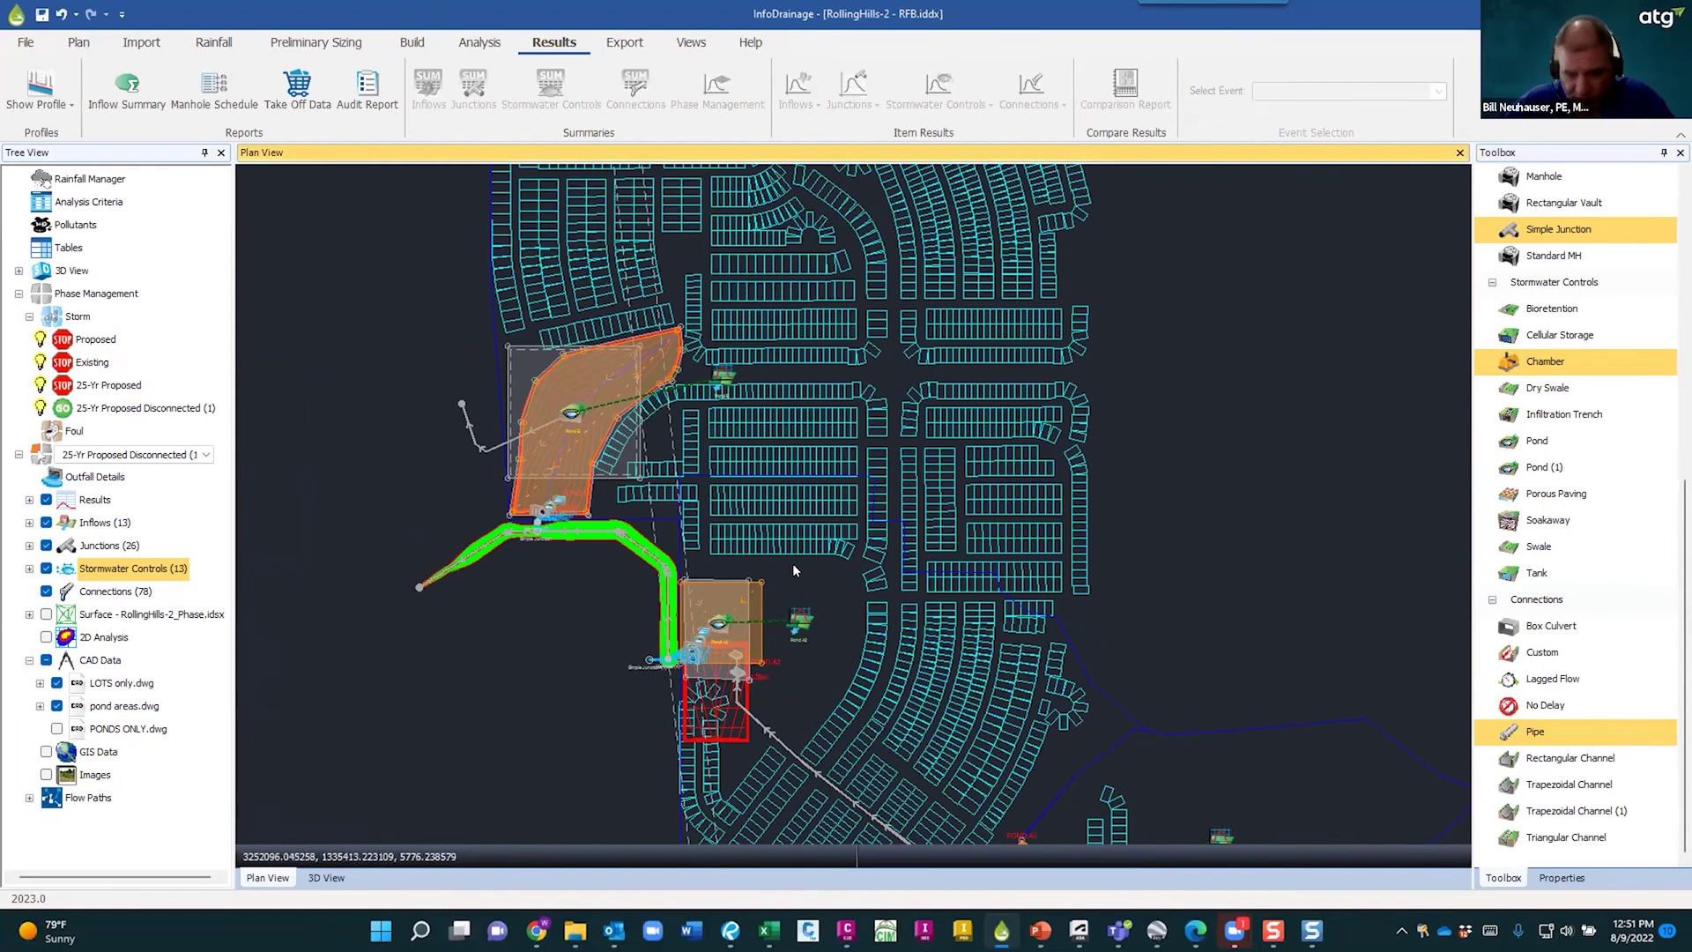
pyautogui.scroll(-2, 789, 571)
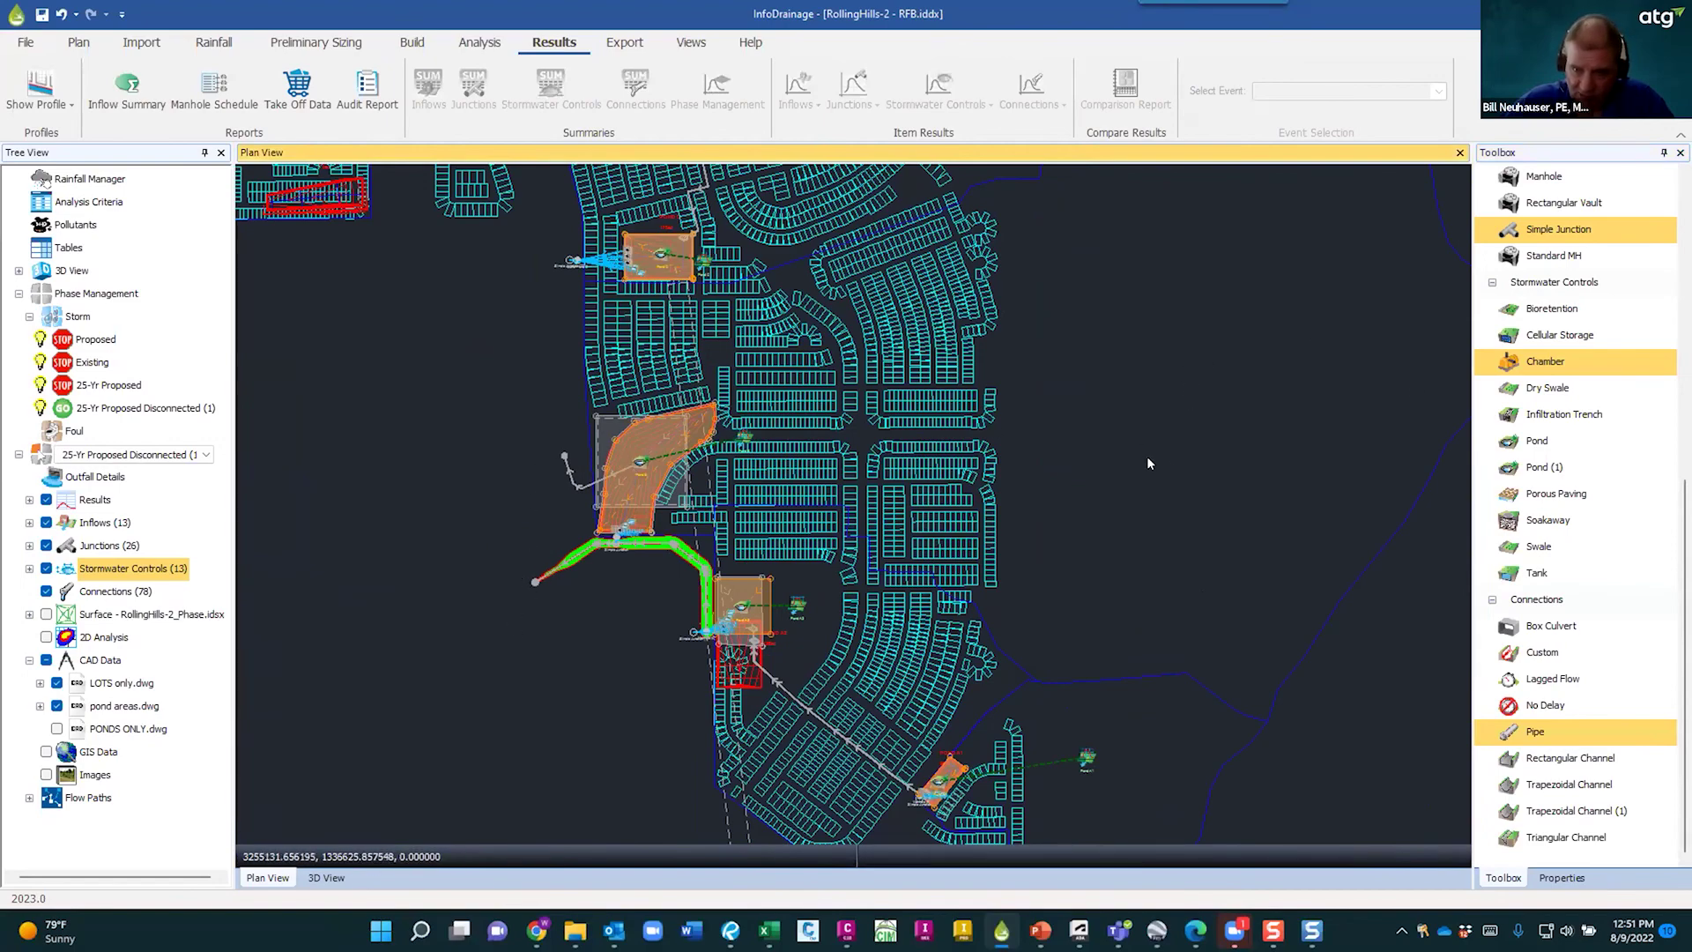
pyautogui.scroll(-5, 1148, 448)
pyautogui.moveTo(1321, 319)
pyautogui.mouseDown(button='middle')
pyautogui.moveTo(1193, 467)
pyautogui.moveTo(1050, 471)
pyautogui.moveTo(1072, 444)
pyautogui.mouseUp(button='middle')
pyautogui.scroll(1, 1102, 430)
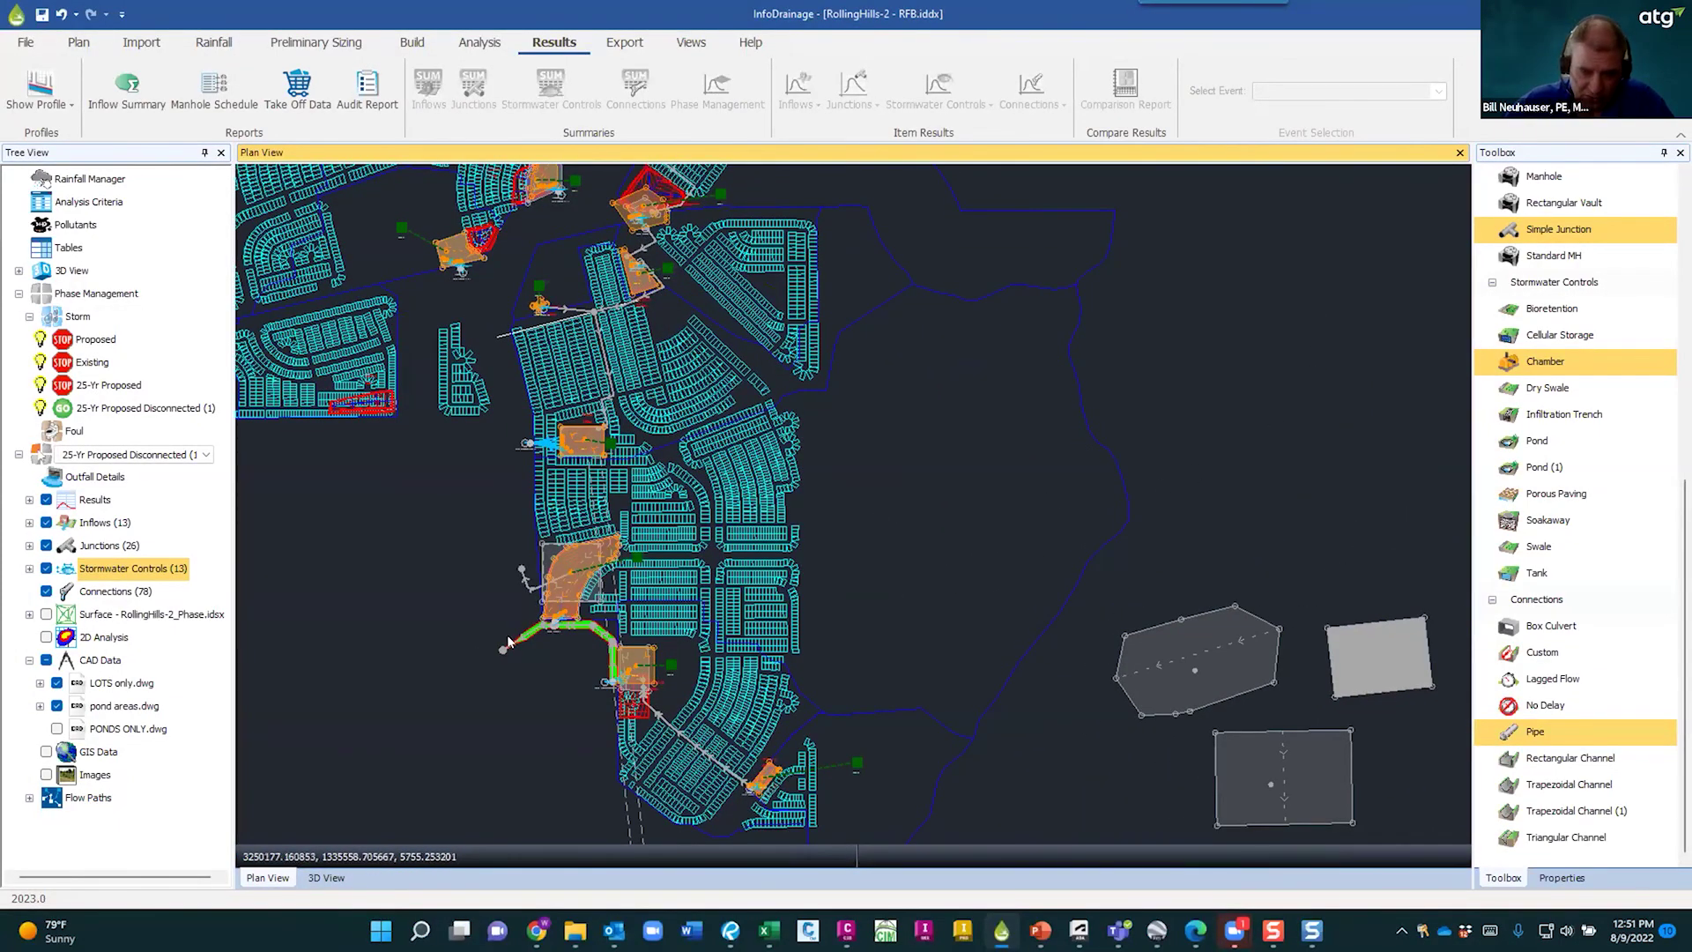
pyautogui.scroll(2, 522, 652)
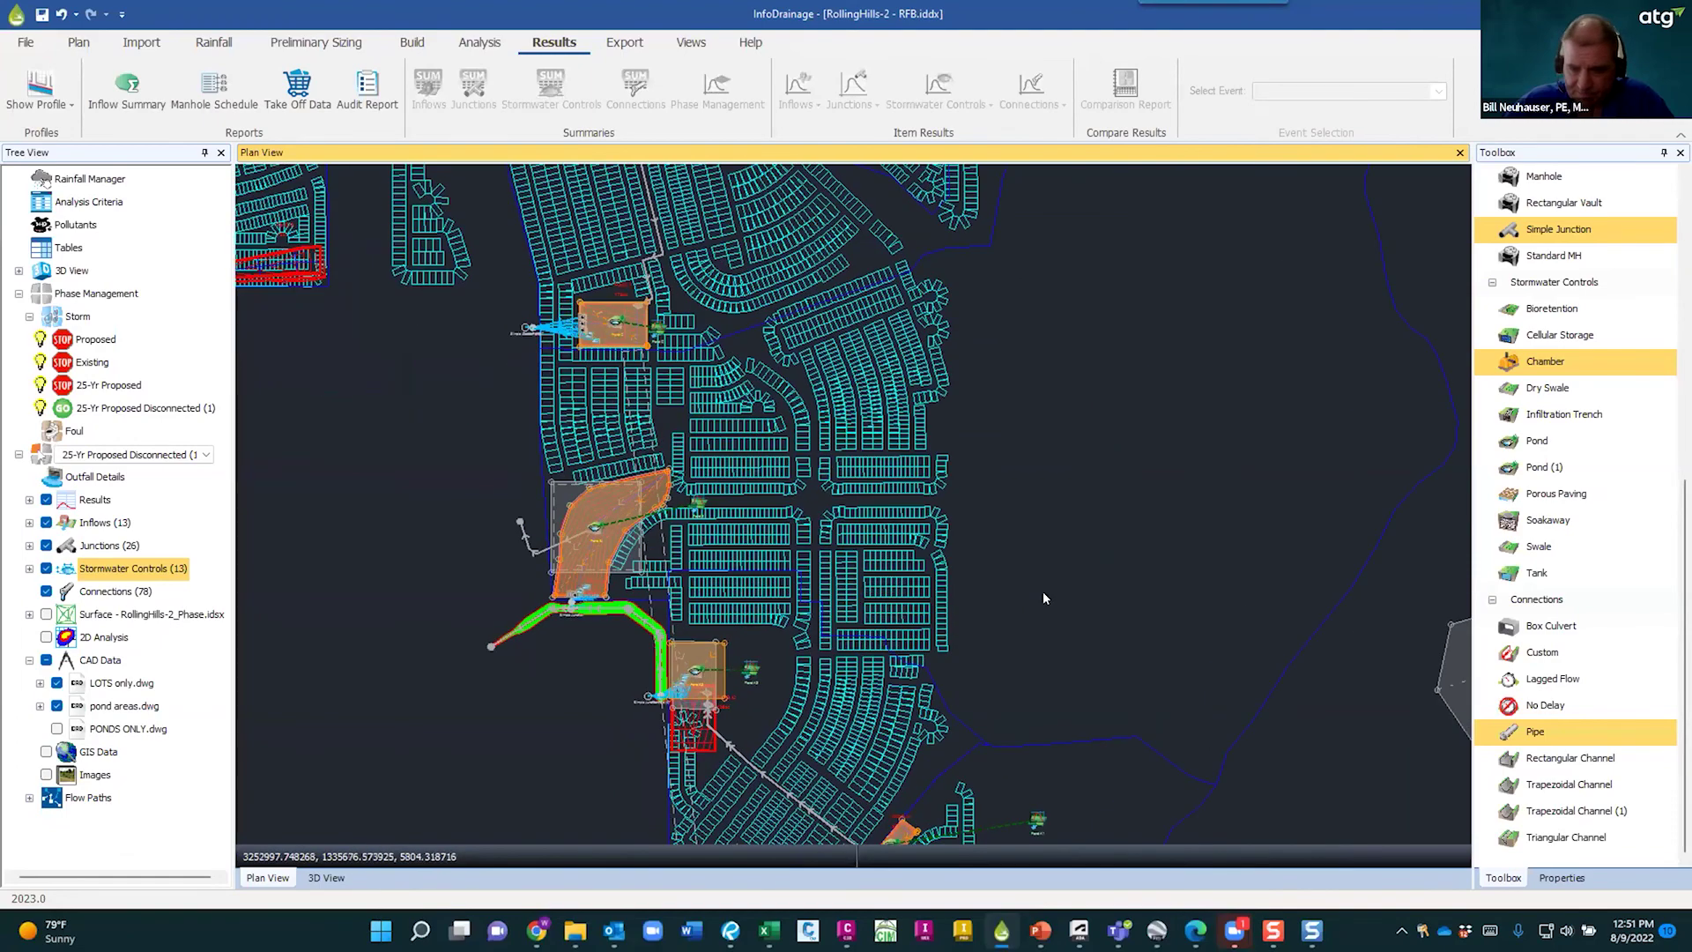
pyautogui.scroll(-1, 1044, 597)
pyautogui.moveTo(1060, 592); pyautogui.dragTo(1122, 454, button='middle')
pyautogui.scroll(2, 1089, 687)
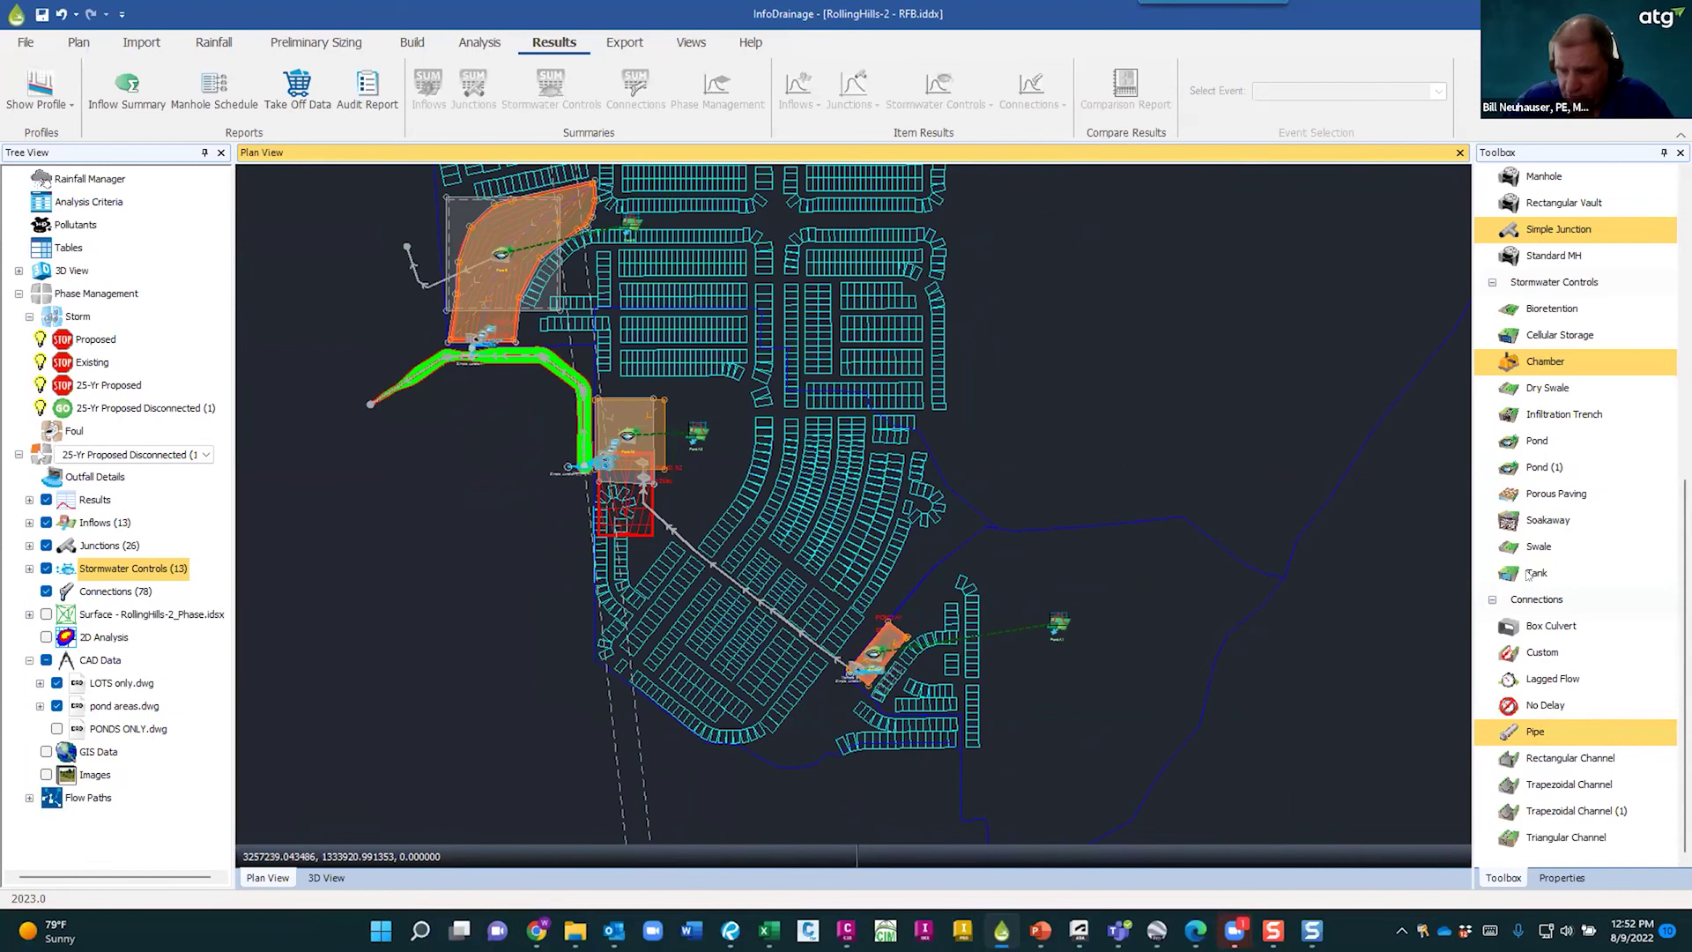
# - Draw a four-corner soakaway east of Pond A1 and open its Help page
pyautogui.click(1544, 525)
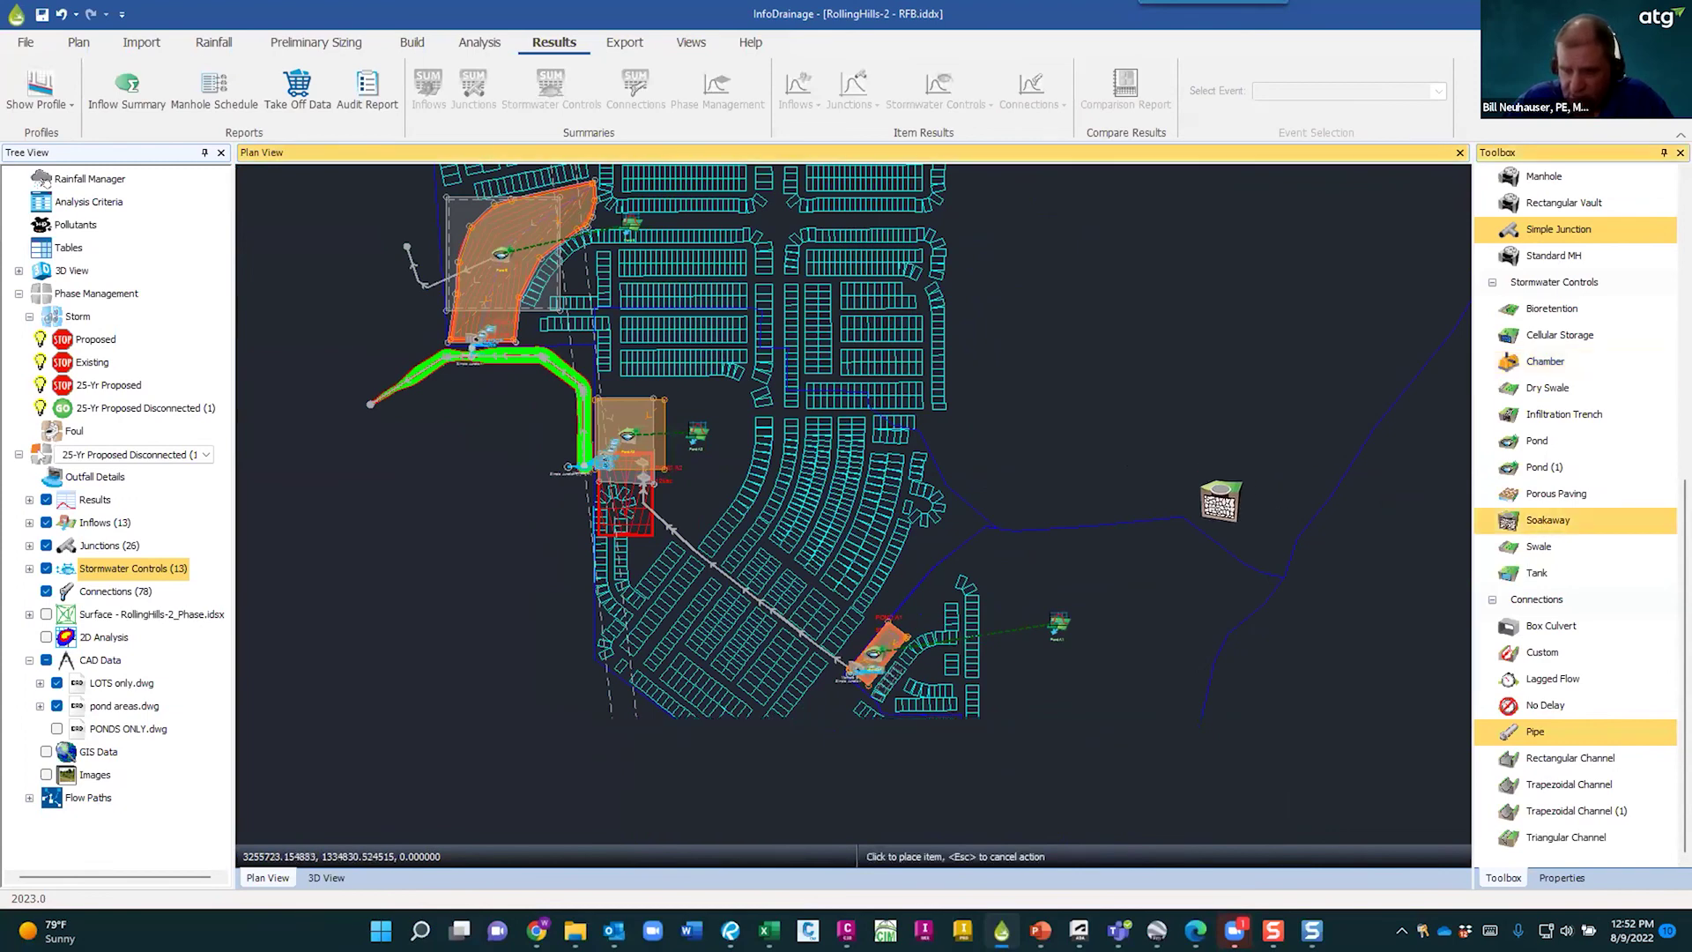
pyautogui.click(1303, 692)
pyautogui.click(1350, 625)
pyautogui.click(1283, 600)
pyautogui.click(1273, 657)
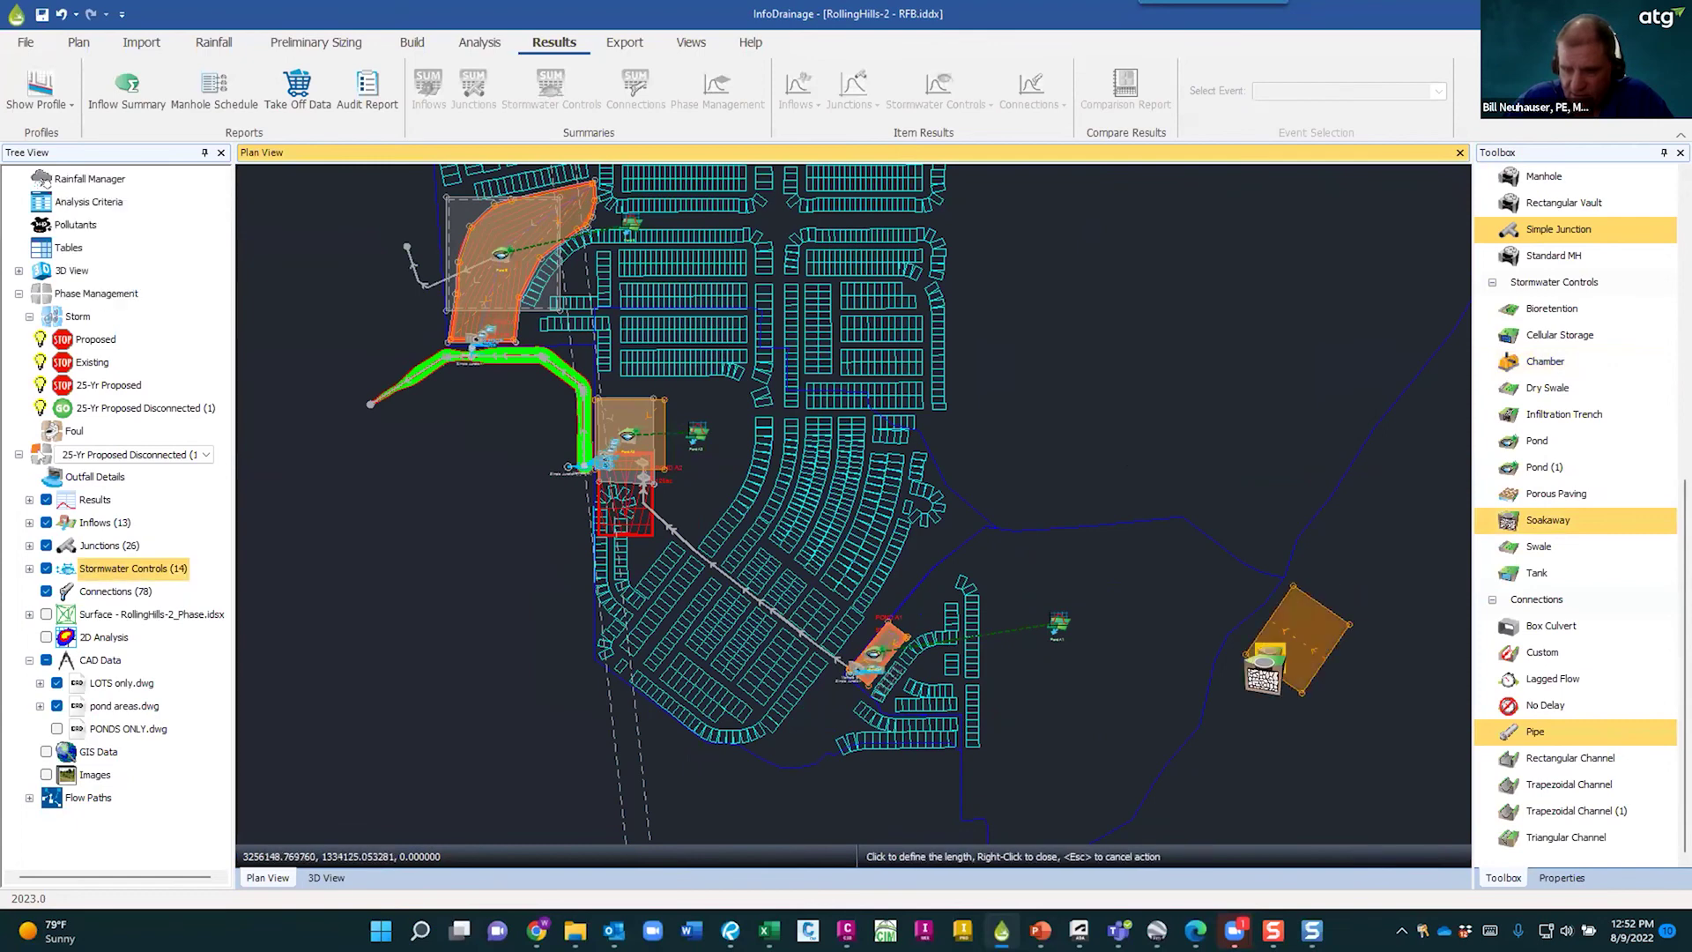
pyautogui.scroll(3, 1282, 678)
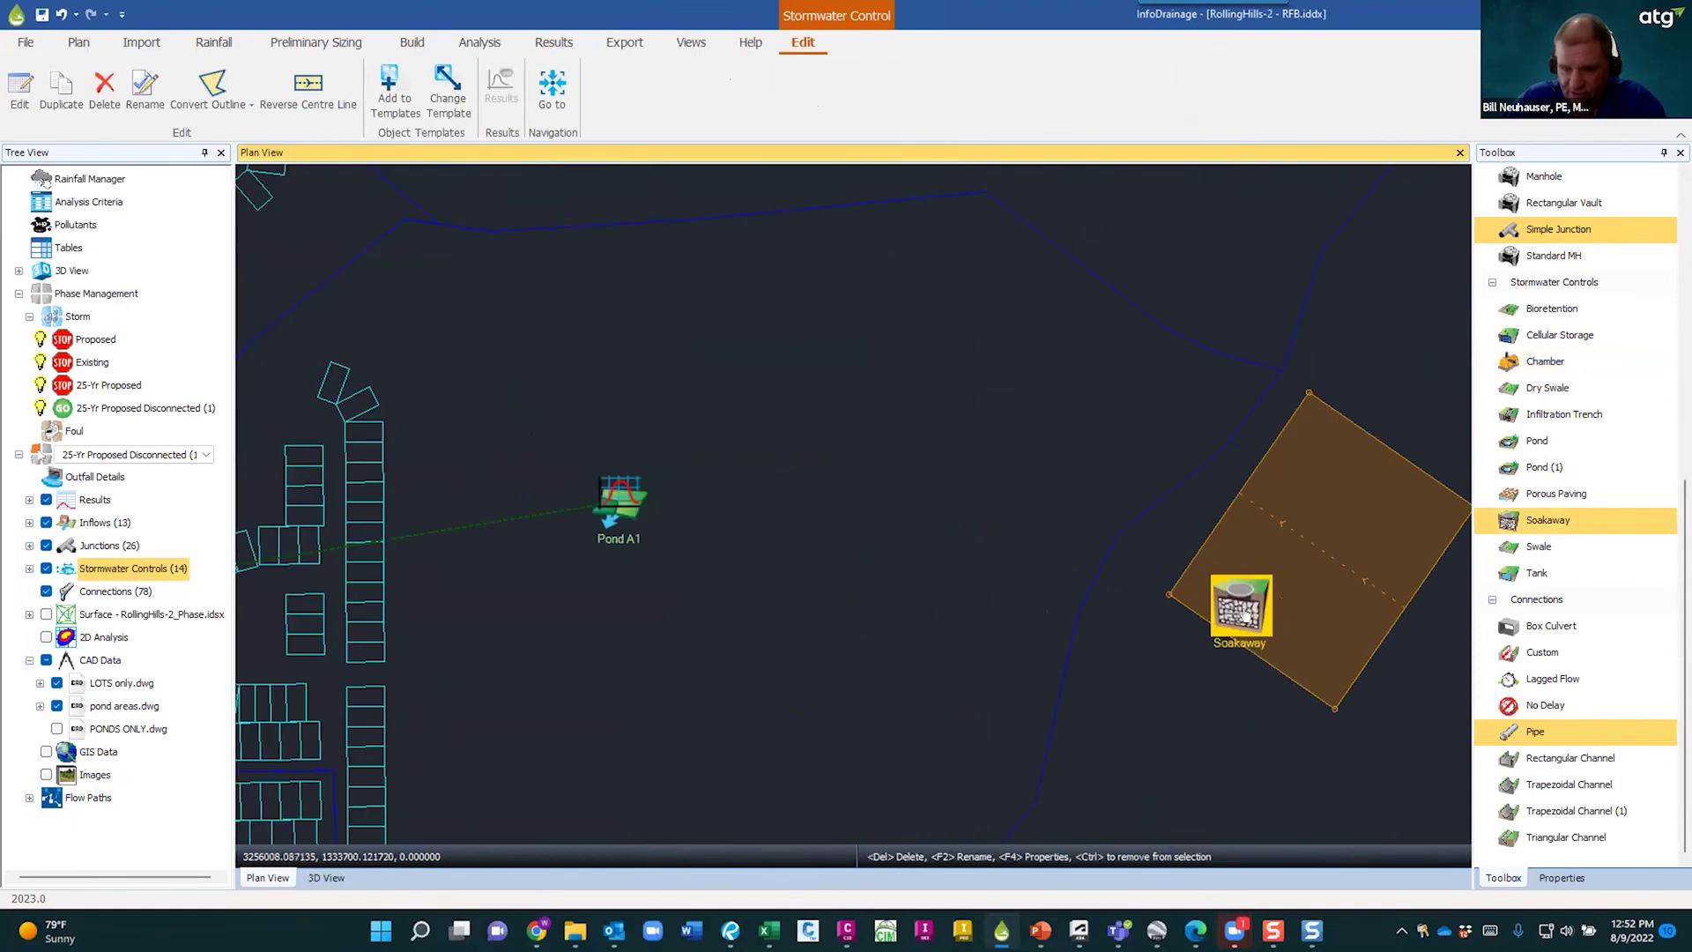
pyautogui.doubleClick(1246, 617)
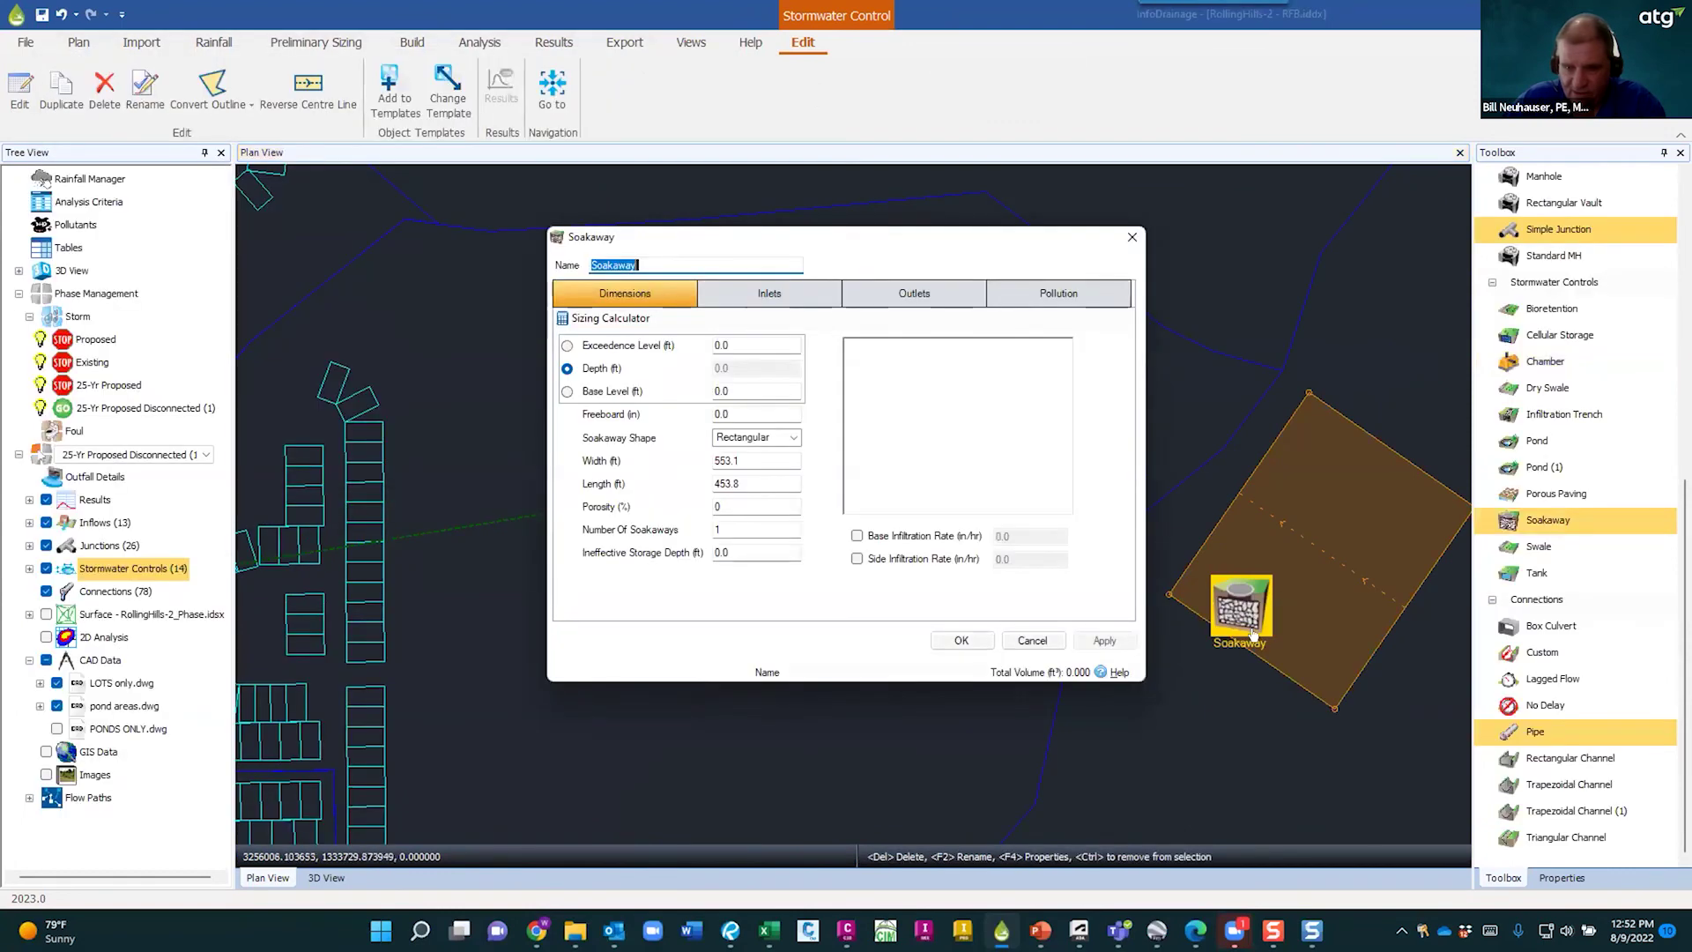
pyautogui.click(1112, 673)
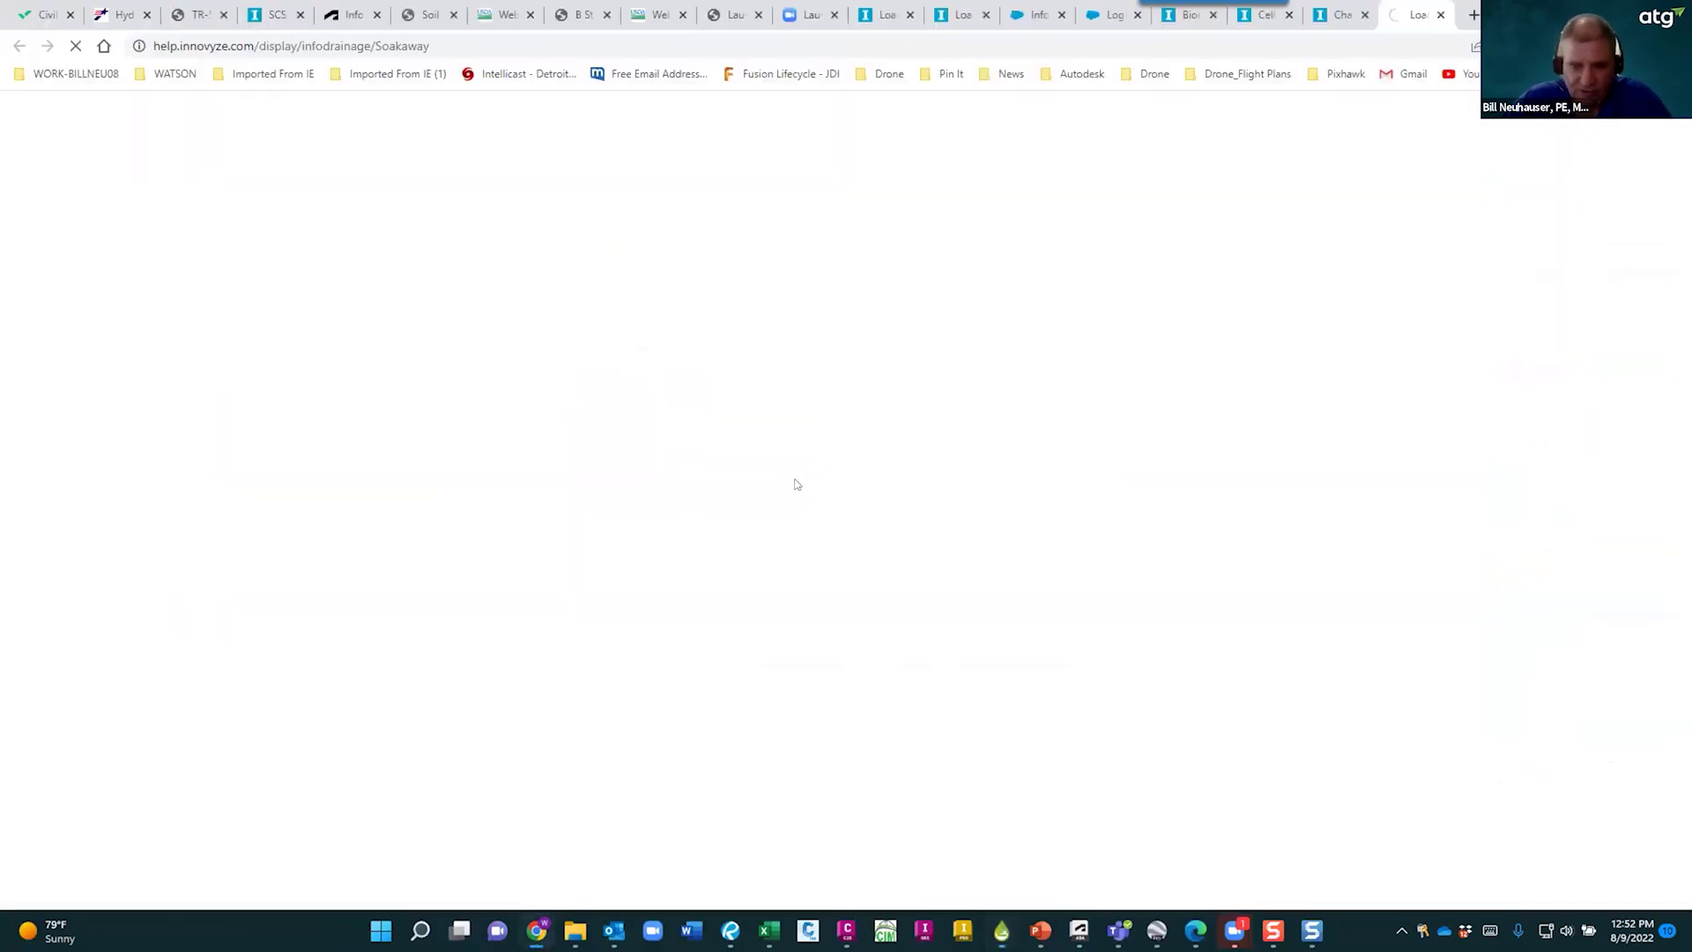
# - Scroll the Soakaway help page, then cancel the soakaway dialog back in InfoDrainage
pyautogui.scroll(-10, 850, 498)
pyautogui.scroll(-6, 849, 498)
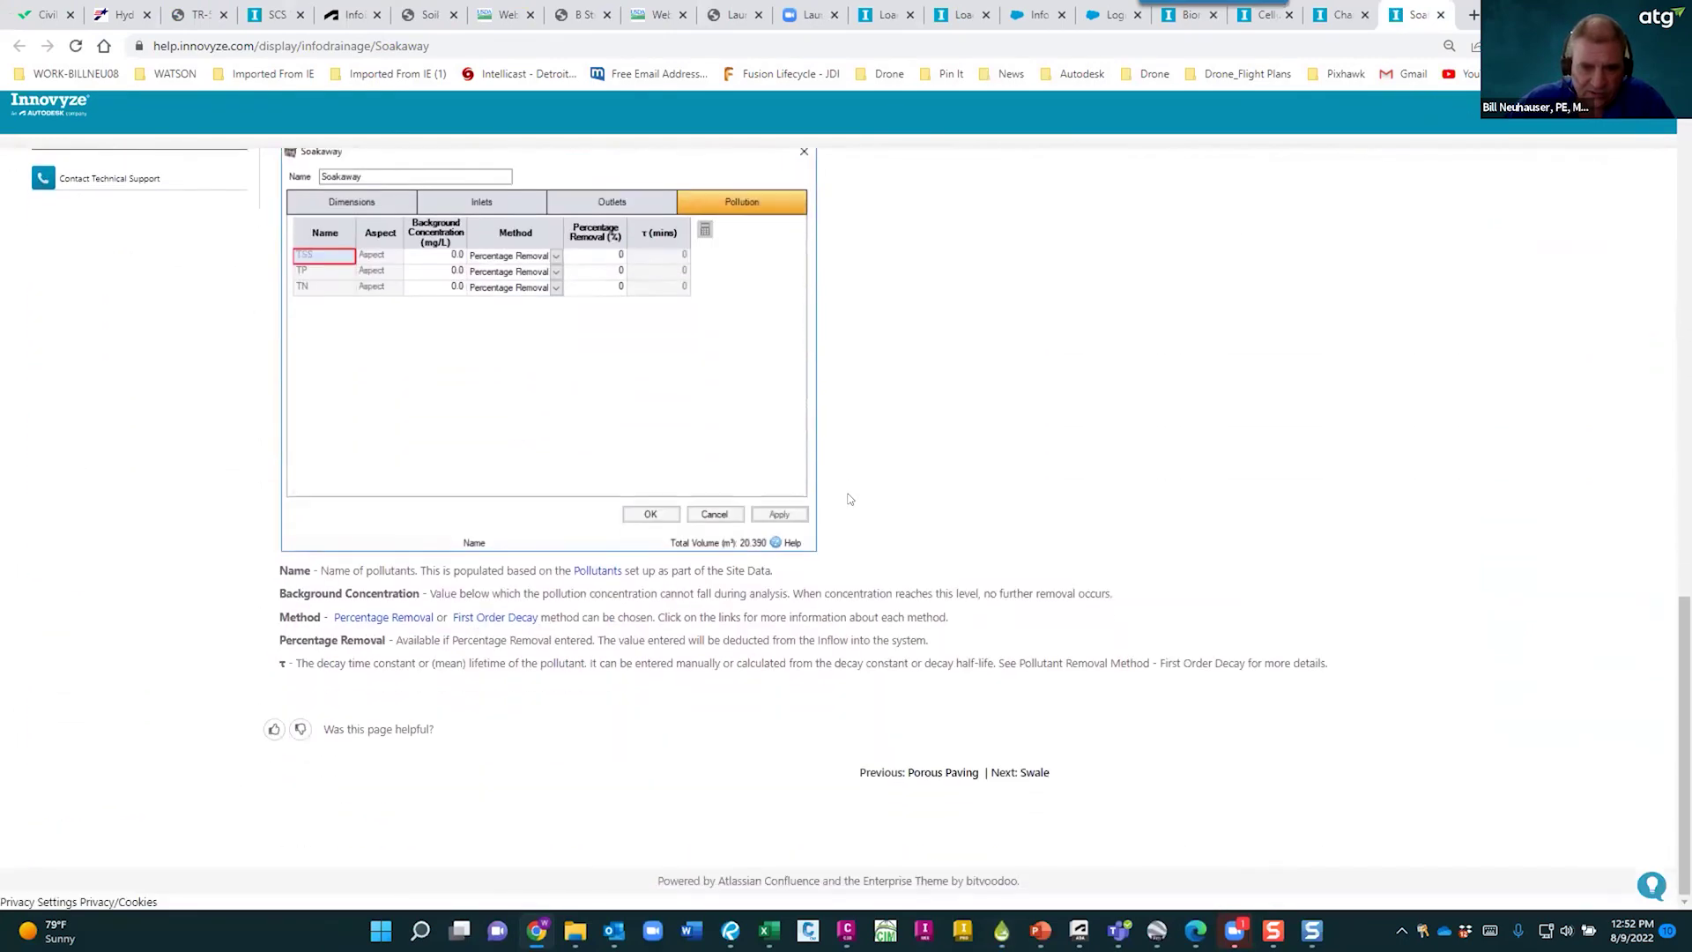
pyautogui.scroll(12, 850, 498)
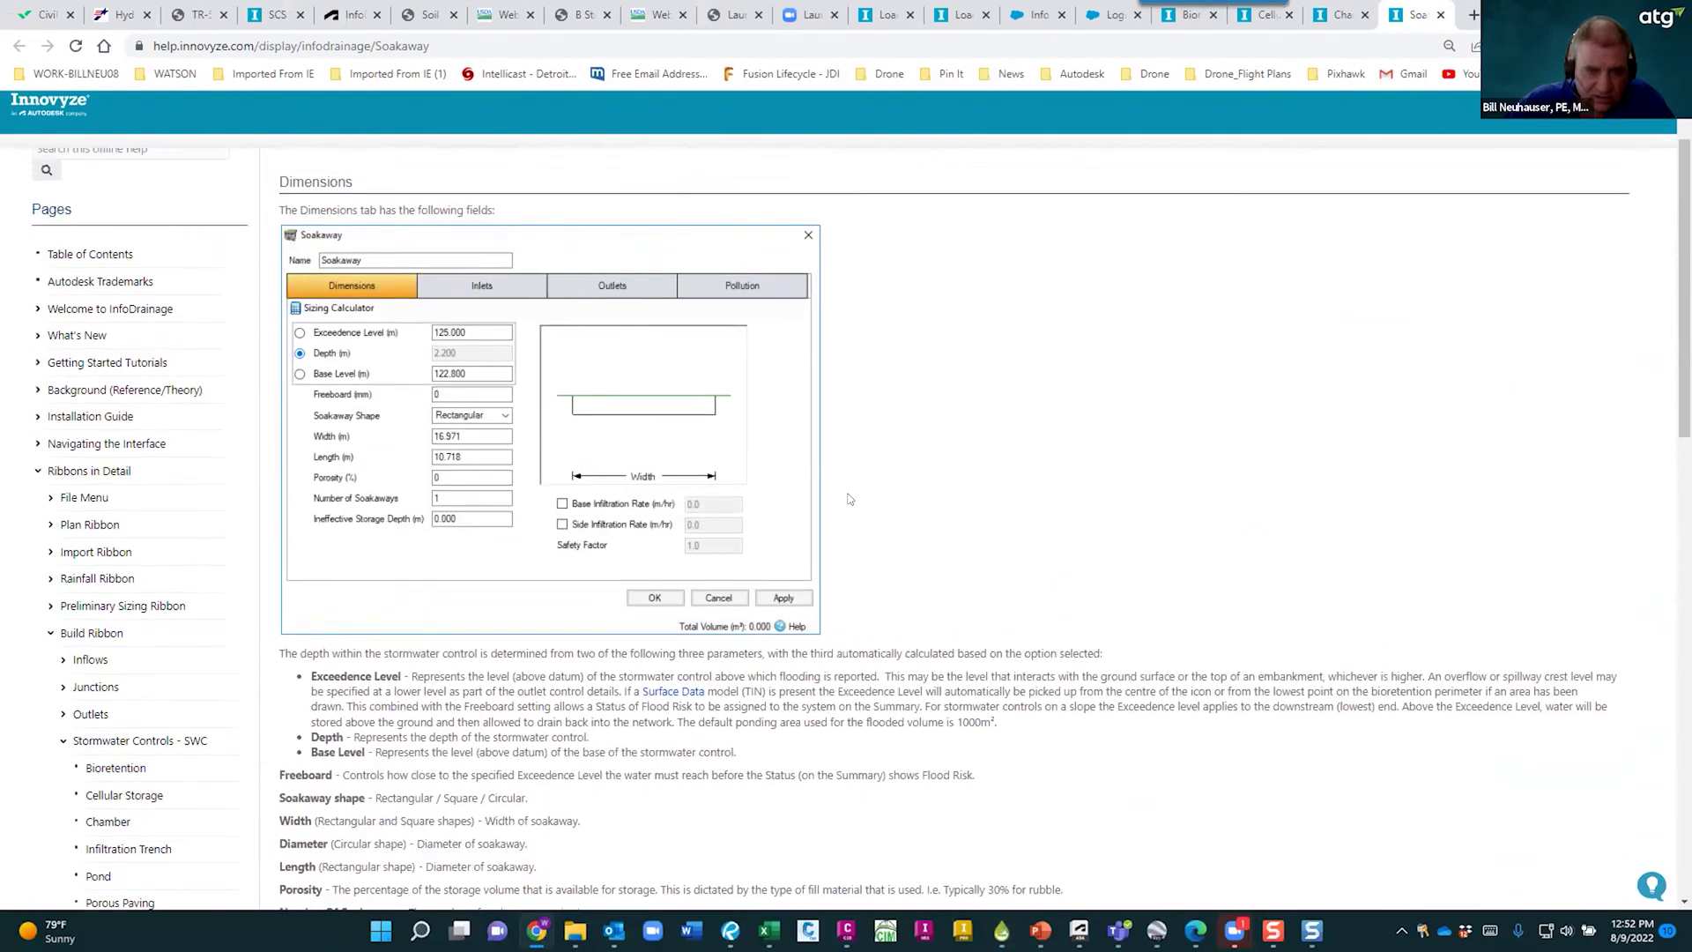
pyautogui.scroll(2, 849, 499)
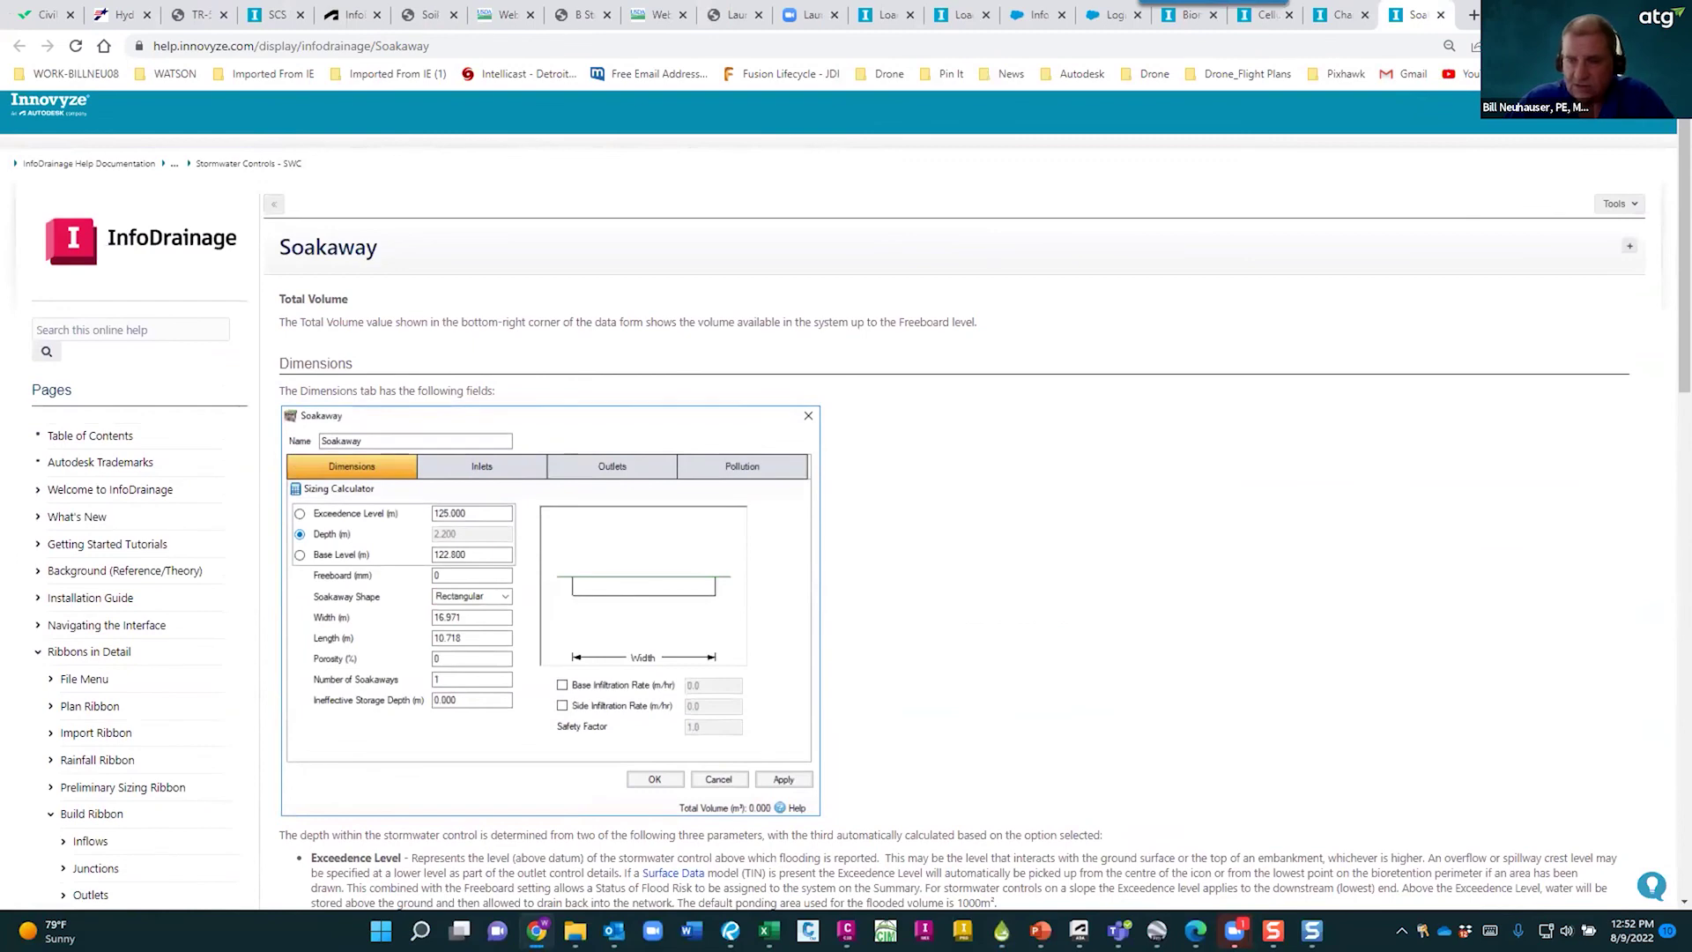
pyautogui.click(1589, 13)
pyautogui.click(1031, 641)
pyautogui.click(739, 600)
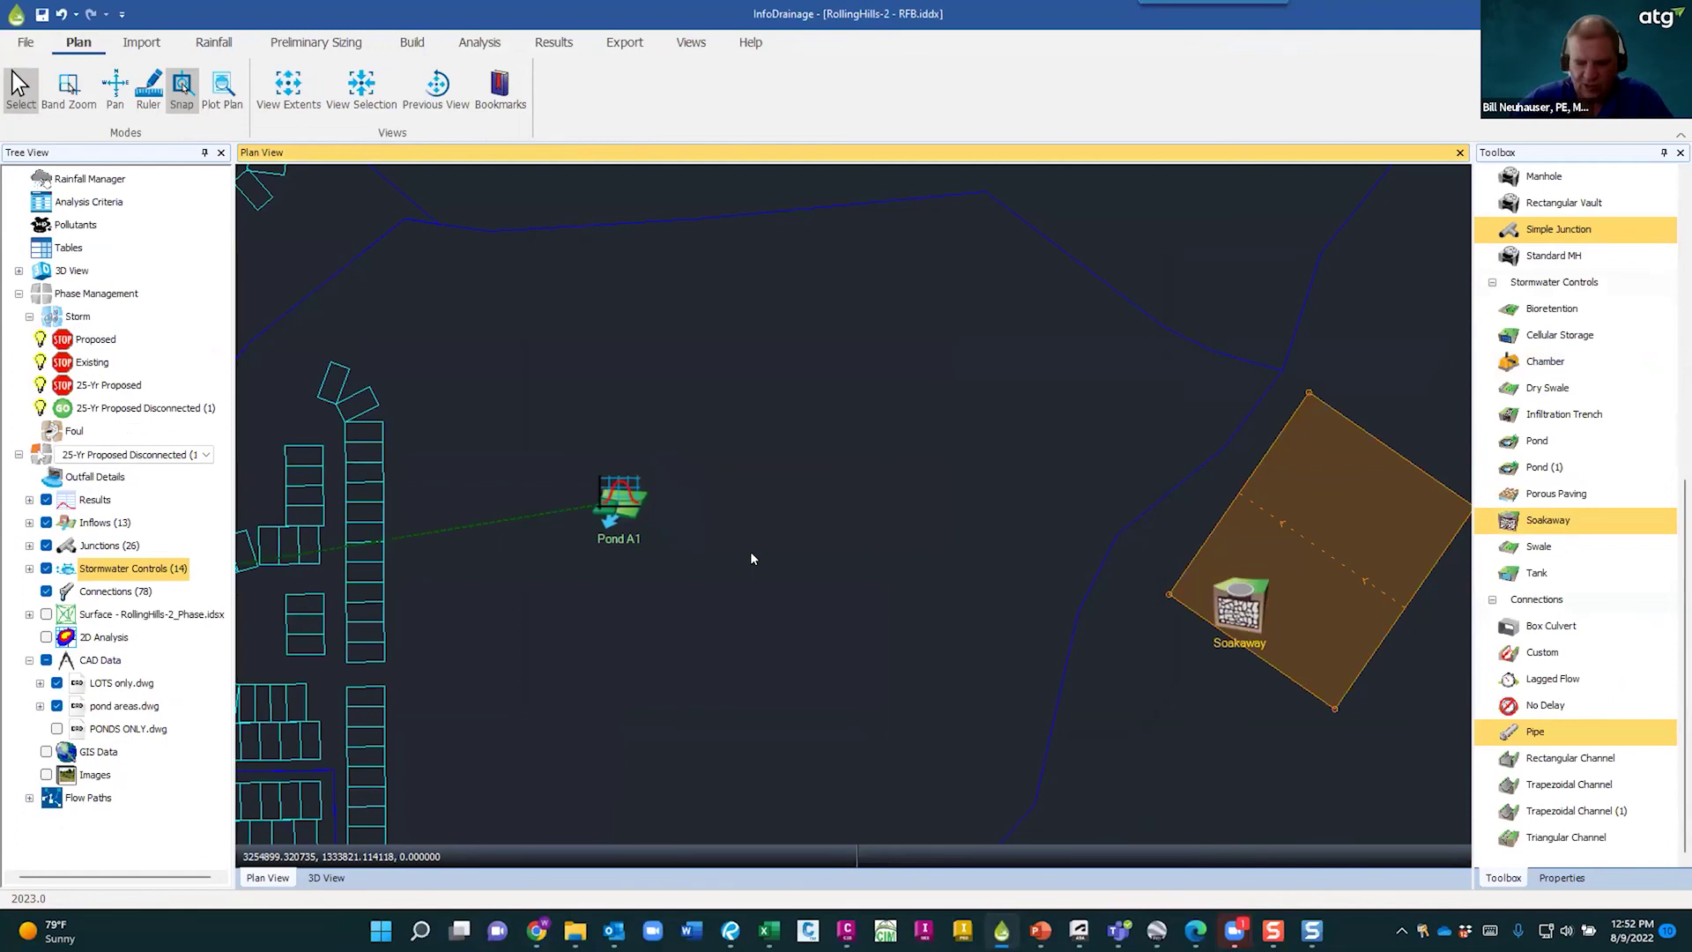
# - Delete the test soakaway's outline and icon, then pan back toward Pond A1
pyautogui.scroll(-3, 1410, 618)
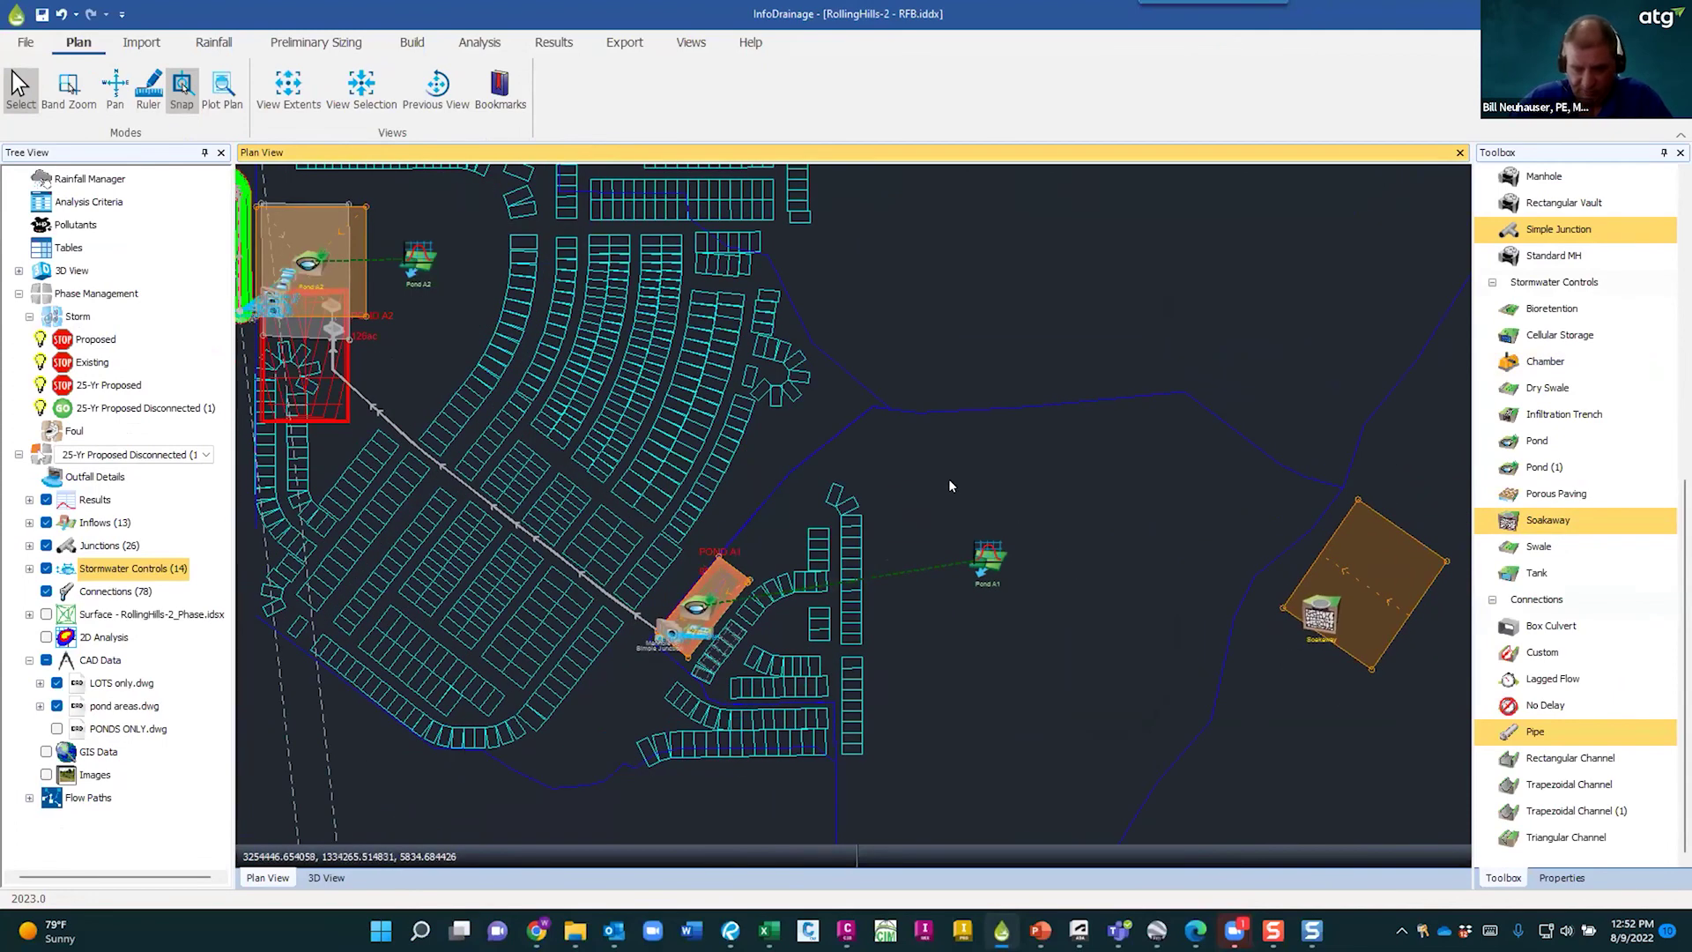
pyautogui.rightClick(949, 485)
pyautogui.click(1299, 705)
pyautogui.moveTo(1260, 716); pyautogui.dragTo(927, 596, button='middle')
pyautogui.click(1061, 475)
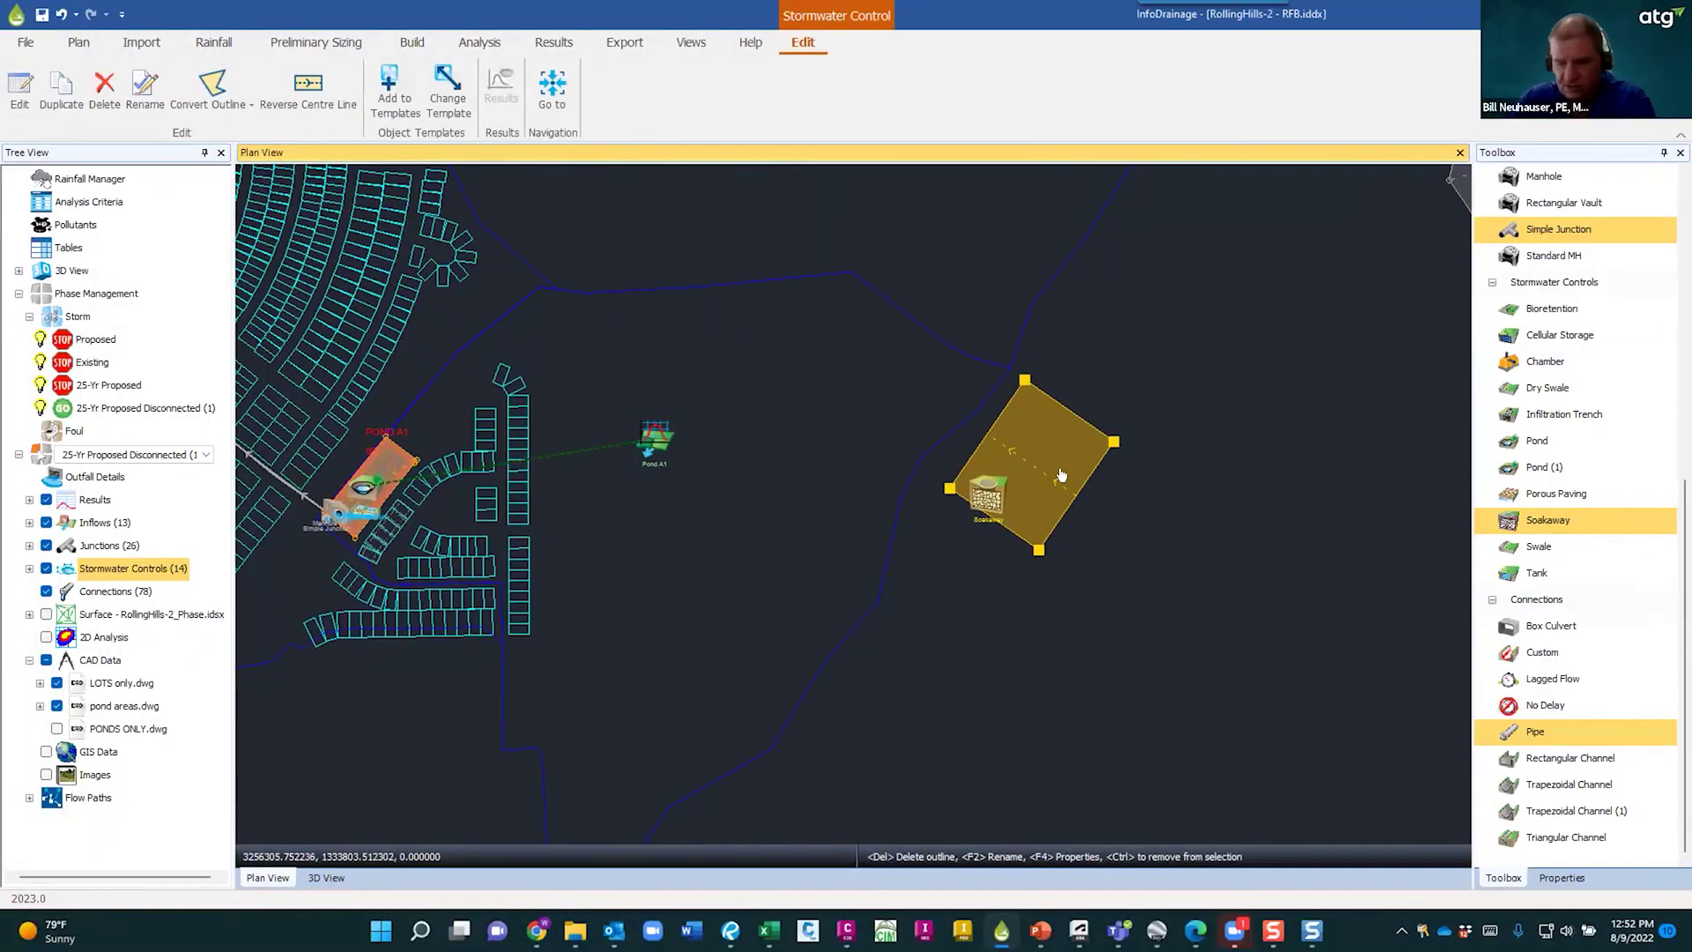
pyautogui.press('Delete')
pyautogui.click(991, 499)
pyautogui.press('Delete')
pyautogui.moveTo(576, 524); pyautogui.dragTo(1044, 558, button='middle')
pyautogui.scroll(2, 1079, 564)
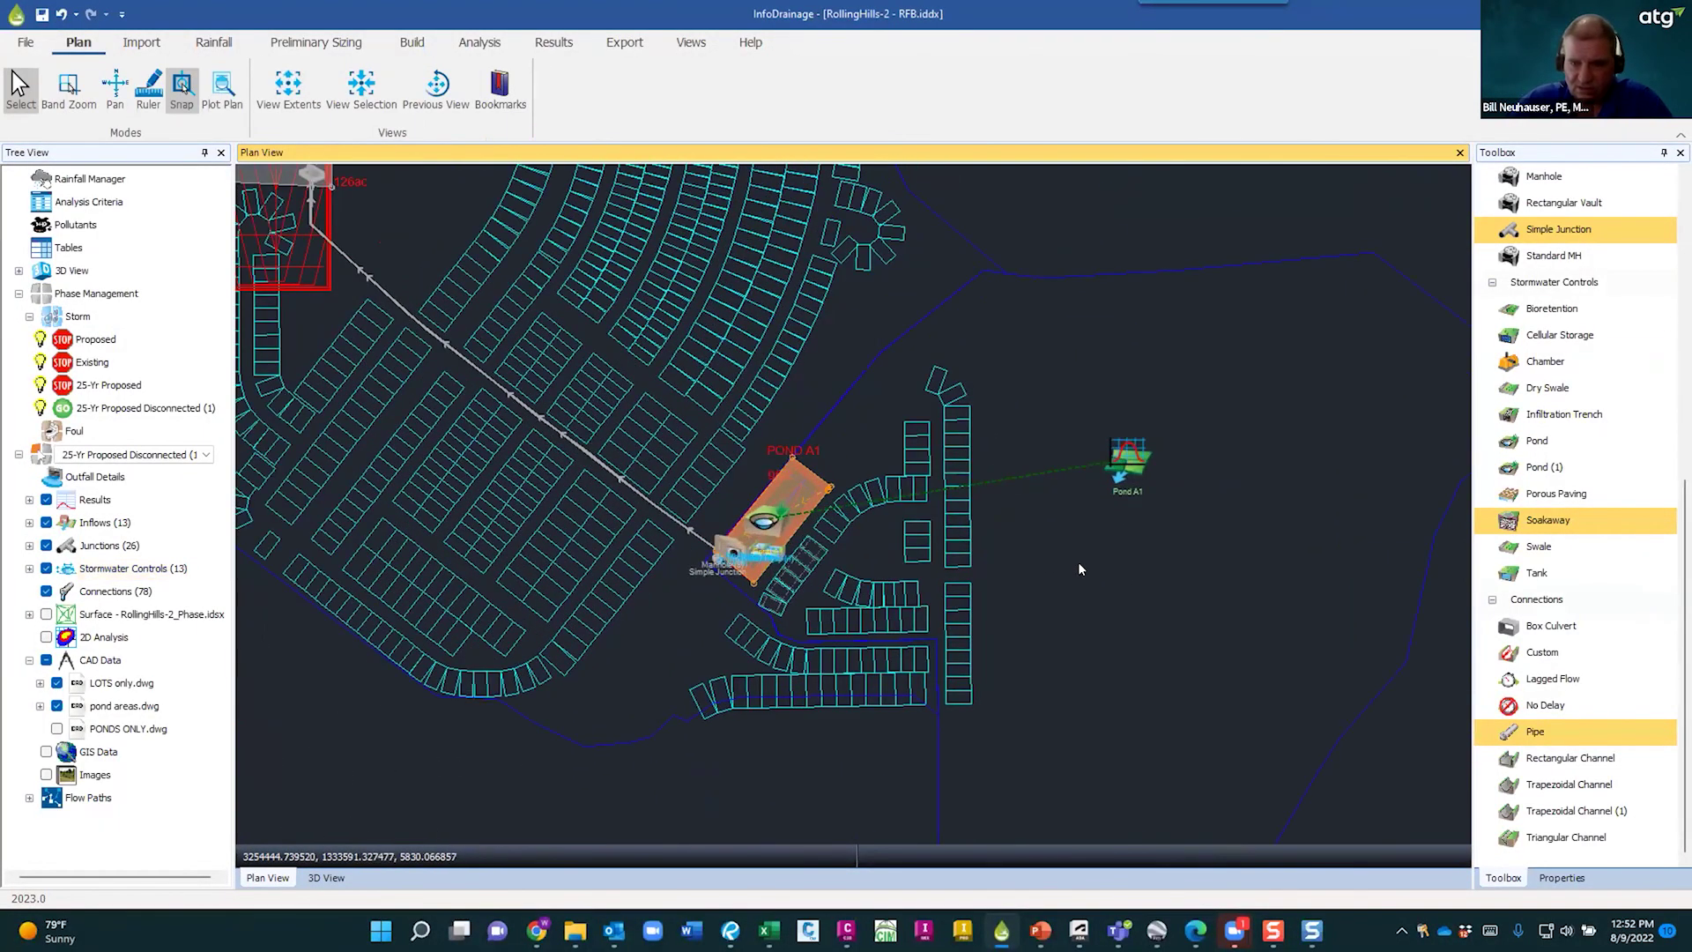
pyautogui.scroll(1, 1080, 569)
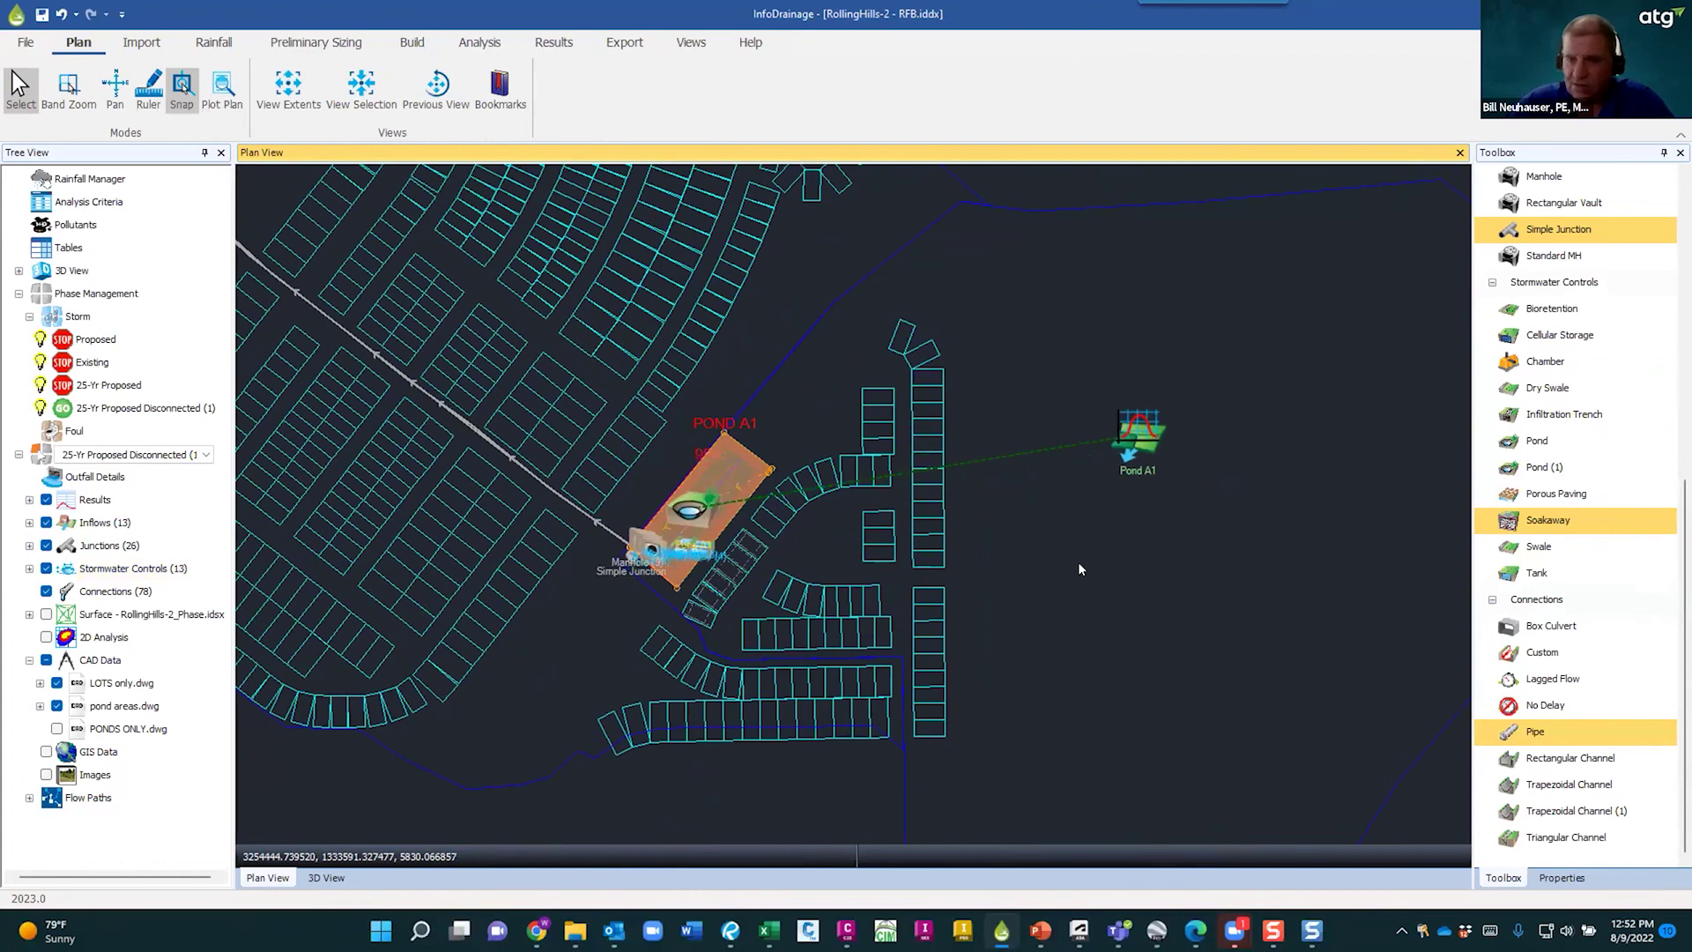